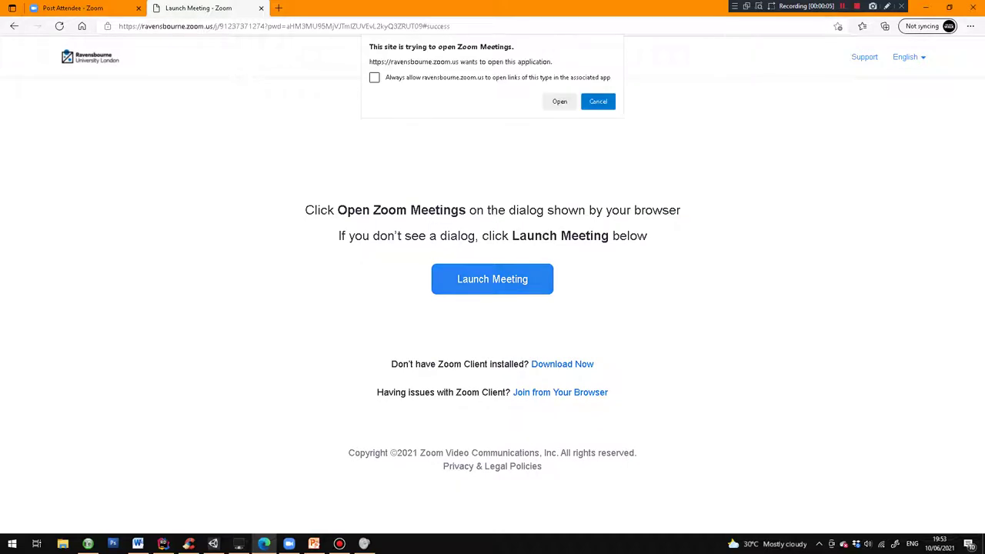
# Join the Zoom meeting without video, connect to its audio, and consent to the lecture being recorded.
pyautogui.click(559, 101)
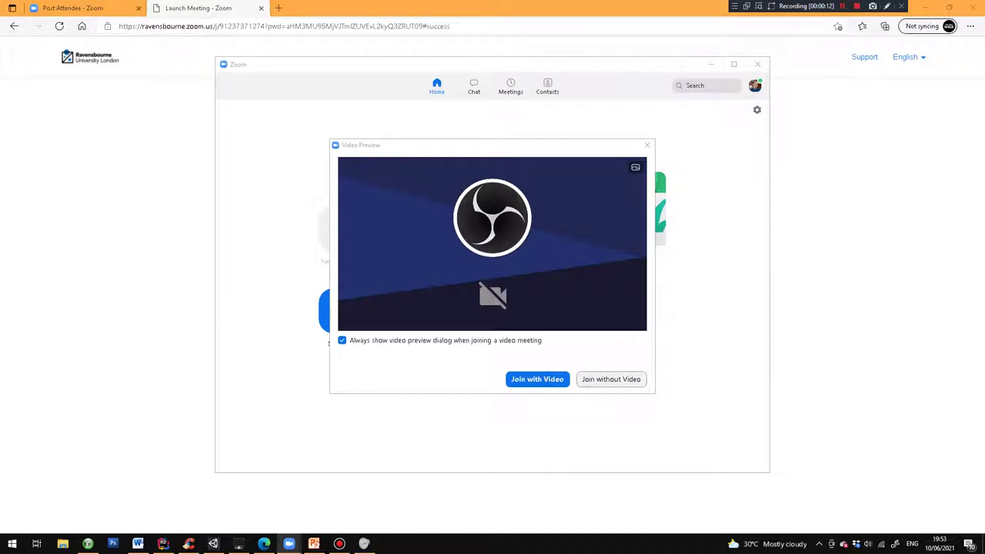
pyautogui.click(611, 380)
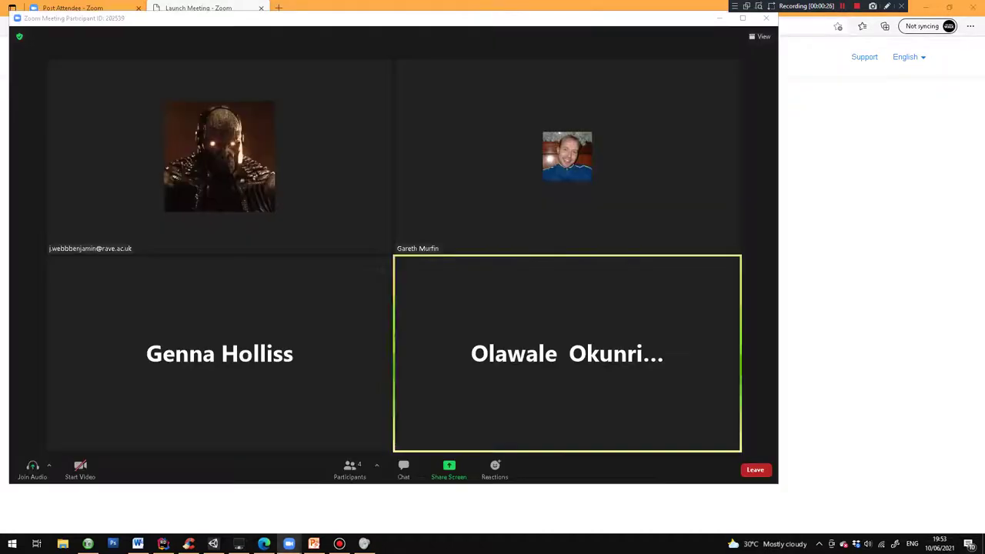
pyautogui.click(492, 266)
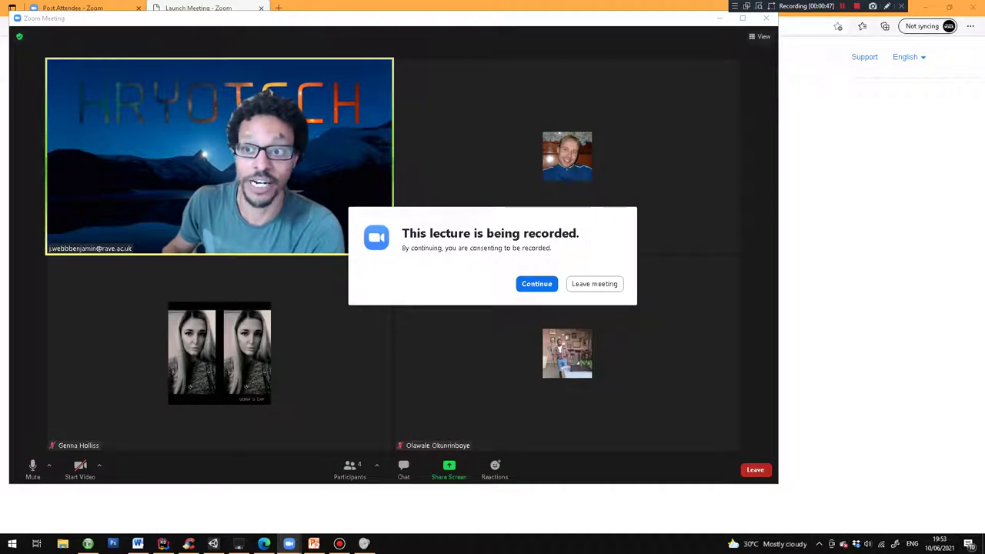
pyautogui.click(538, 284)
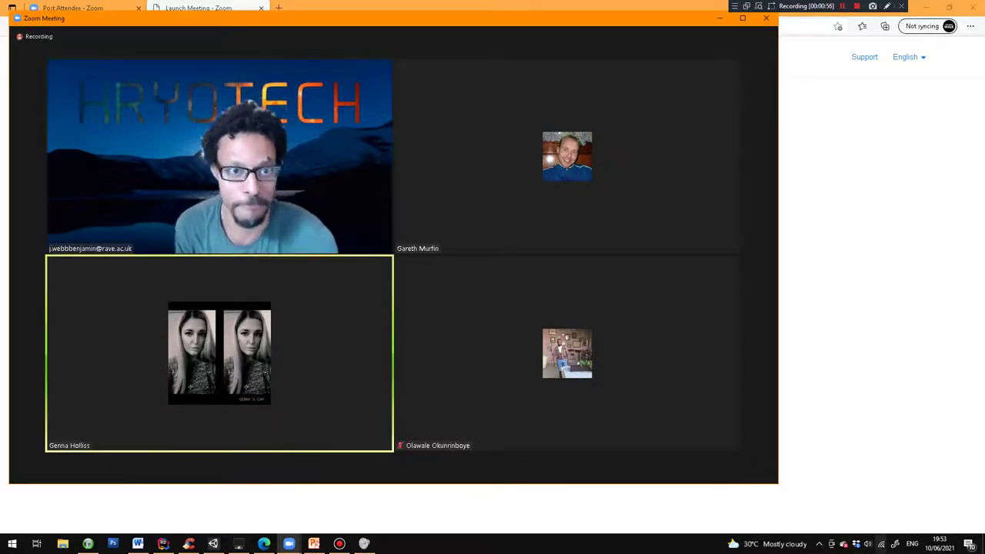
# Open the Windows Volume Mixer and raise the SAMSUNG output device's volume slightly.
pyautogui.rightClick(869, 545)
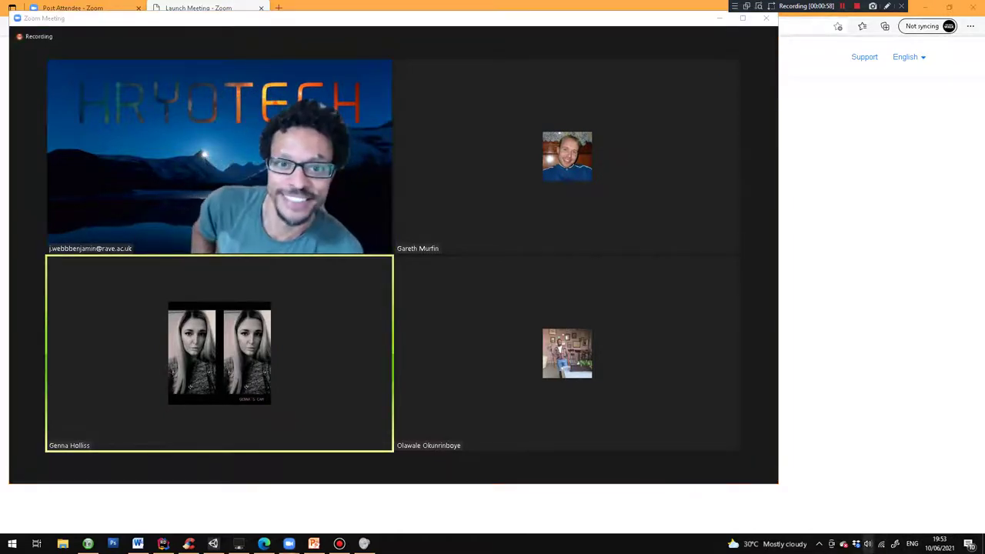
pyautogui.click(899, 483)
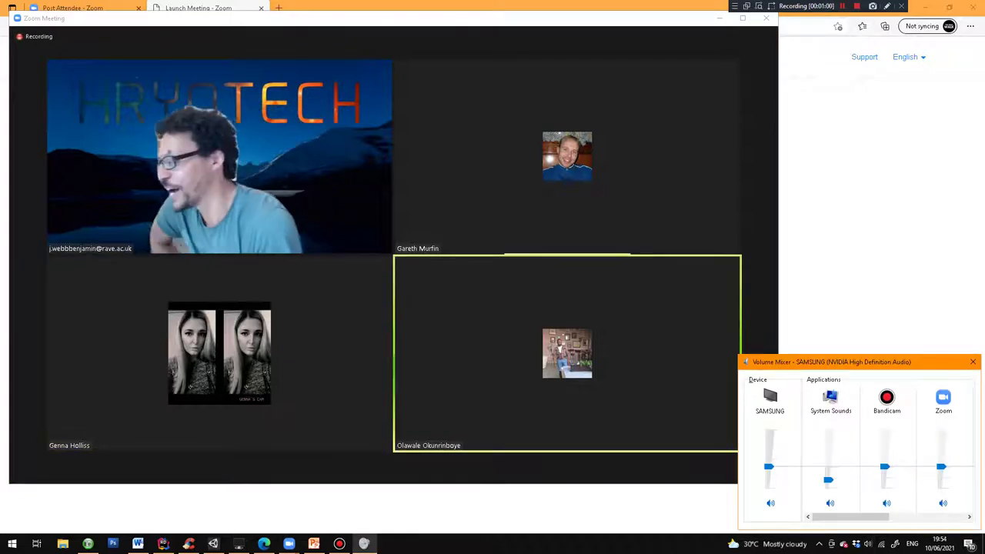
pyautogui.moveTo(769, 466); pyautogui.dragTo(769, 471)
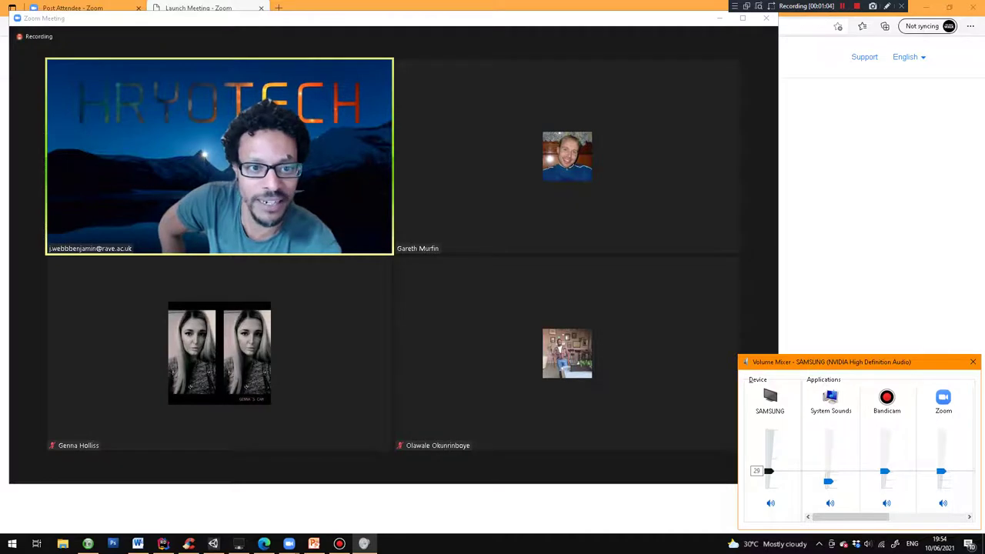
pyautogui.scroll(4, 769, 469)
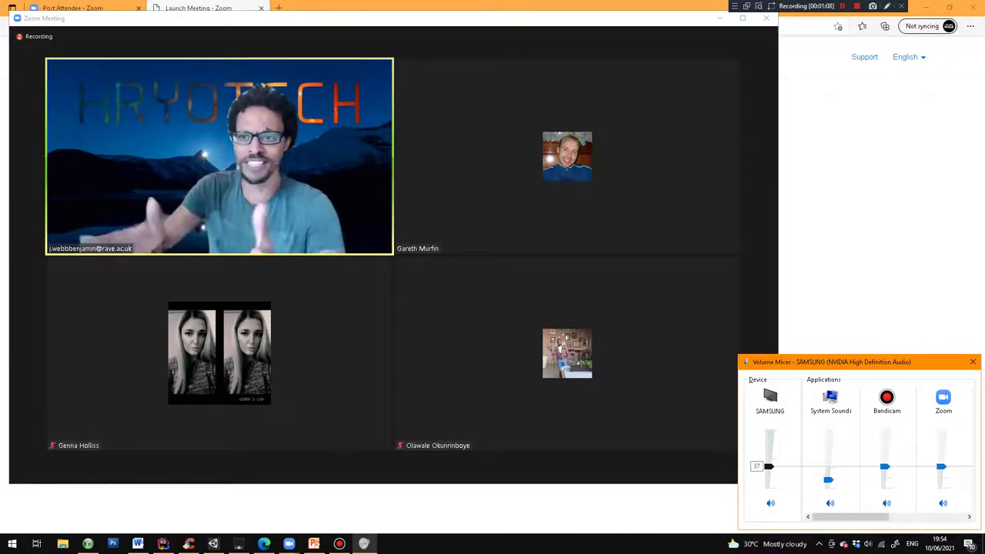
pyautogui.scroll(3, 769, 465)
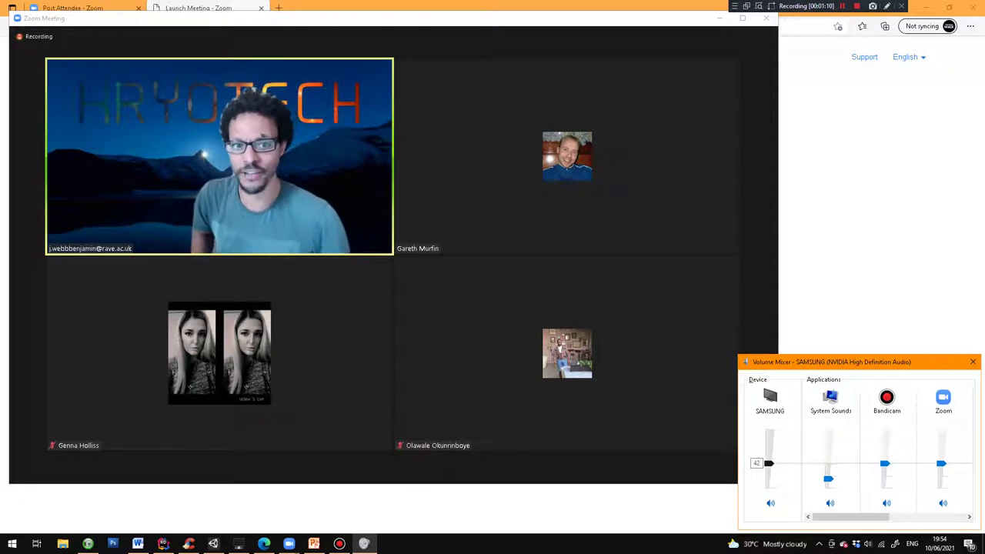
pyautogui.scroll(1, 769, 463)
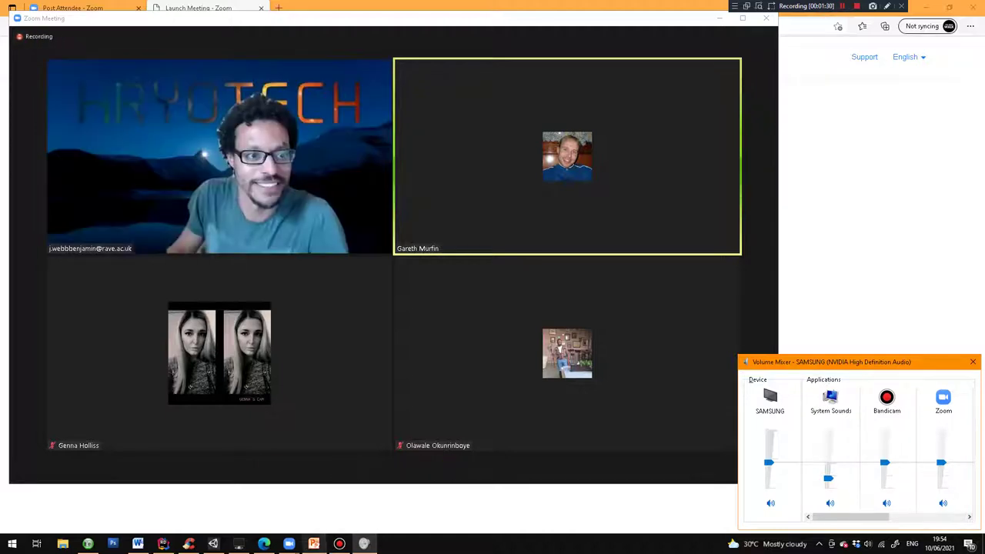
# Show the meeting chat and share Screen 3 with the participants.
pyautogui.moveTo(314, 544)
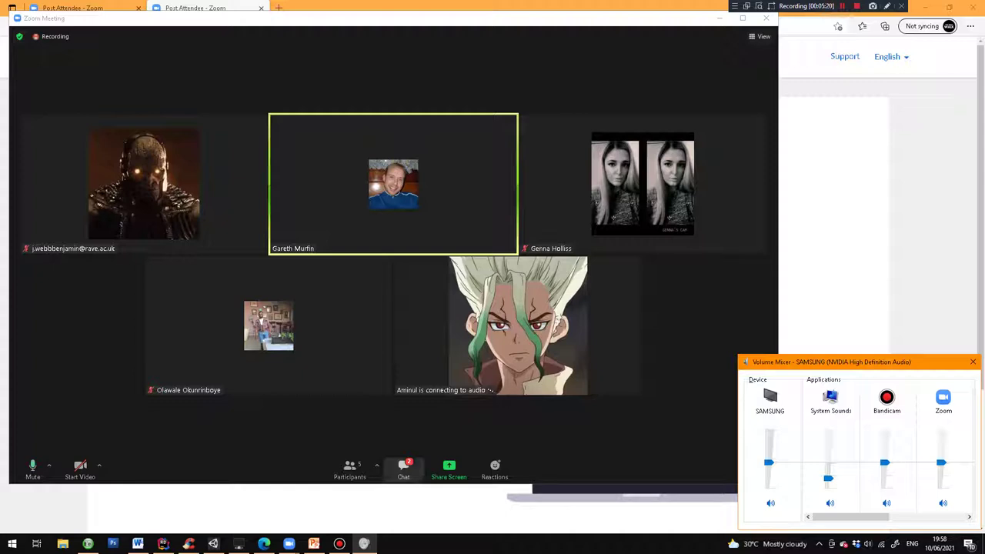
pyautogui.click(403, 467)
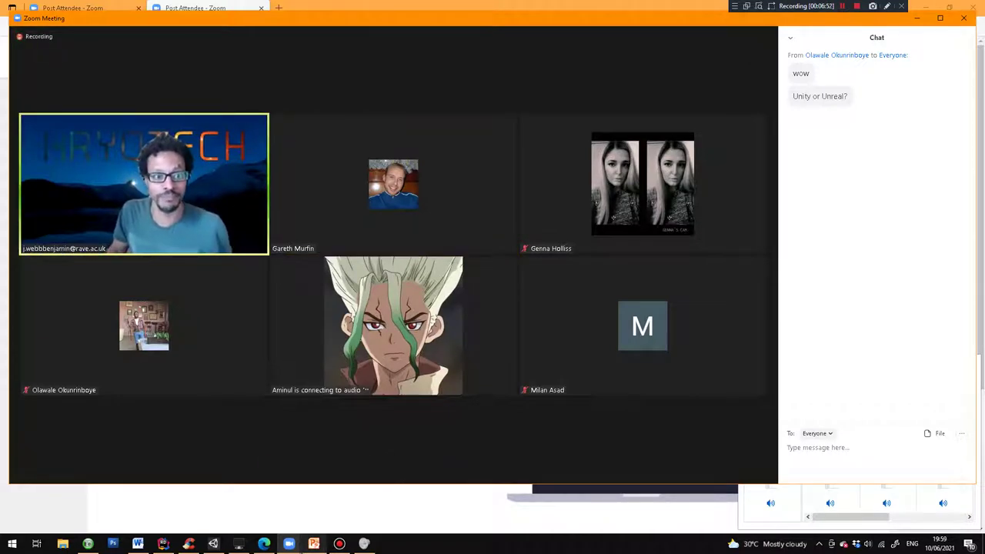
pyautogui.moveTo(314, 543)
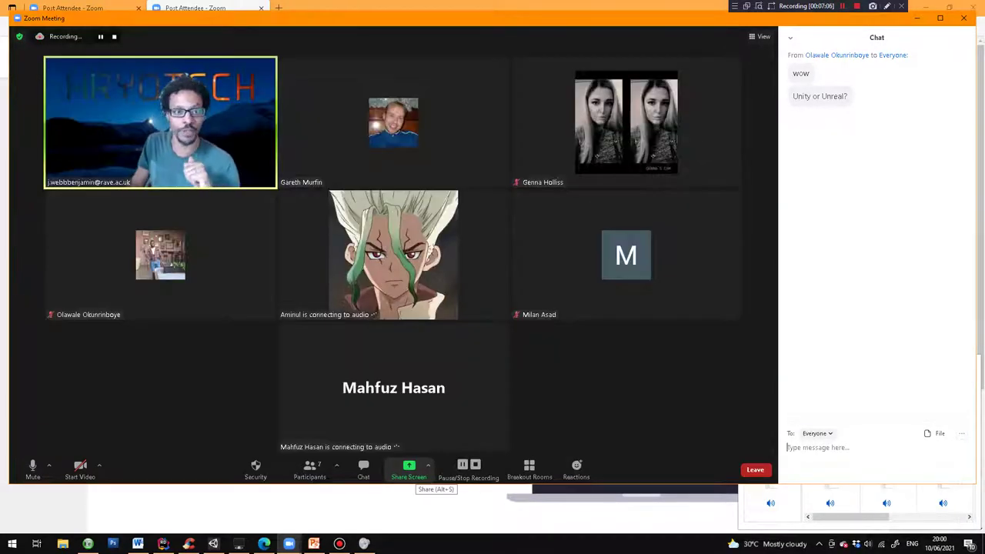
pyautogui.click(409, 468)
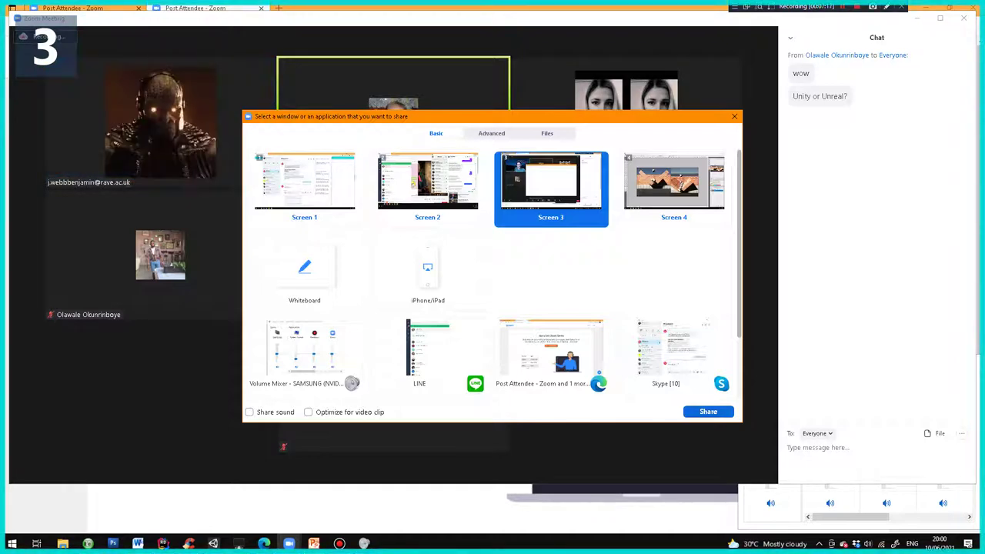
pyautogui.press('Return')
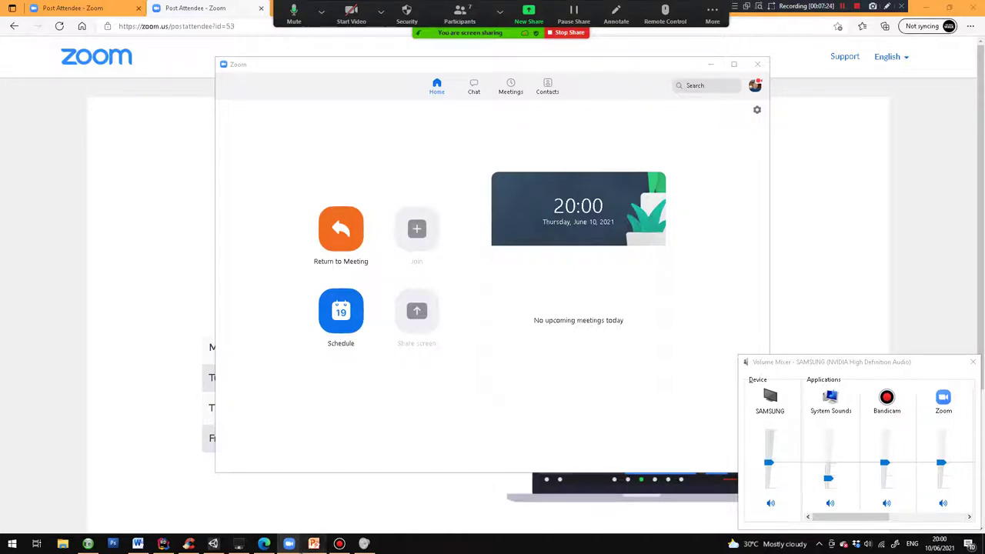
# Switch to the PowerPoint presentation and start its slide show from the first slide, "Why Unity?".
pyautogui.hotkey('alt', 'Tab')
pyautogui.scroll(5, 75, 142)
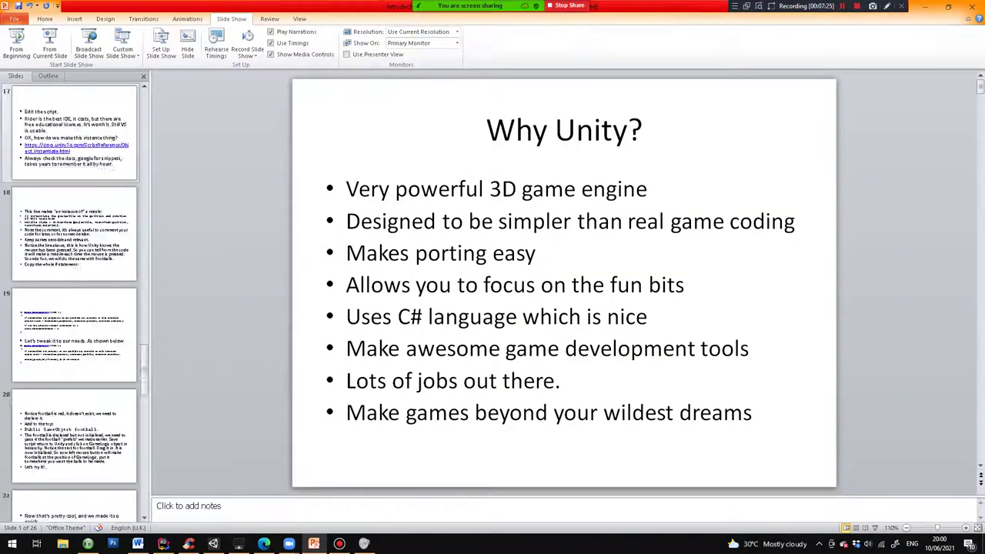
pyautogui.scroll(5, 74, 293)
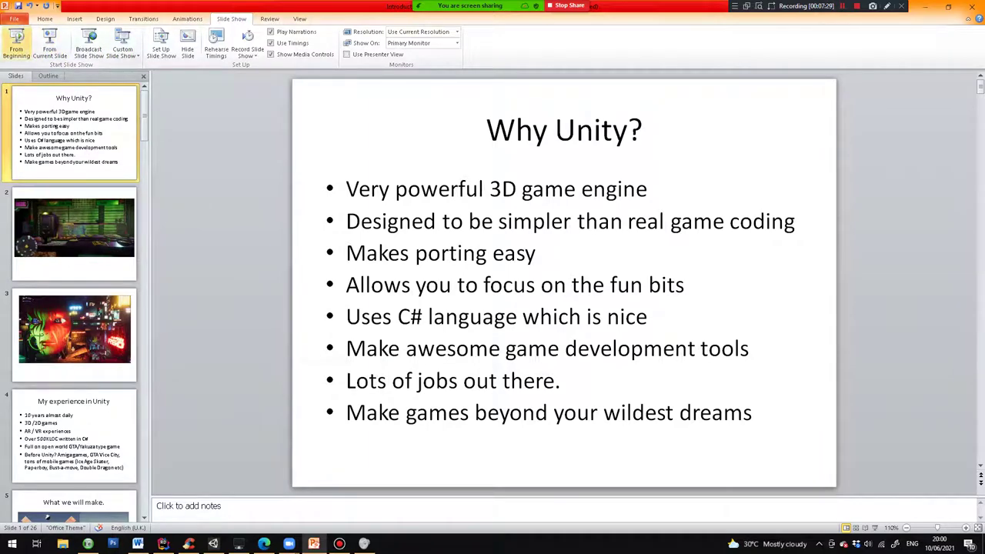
pyautogui.click(16, 45)
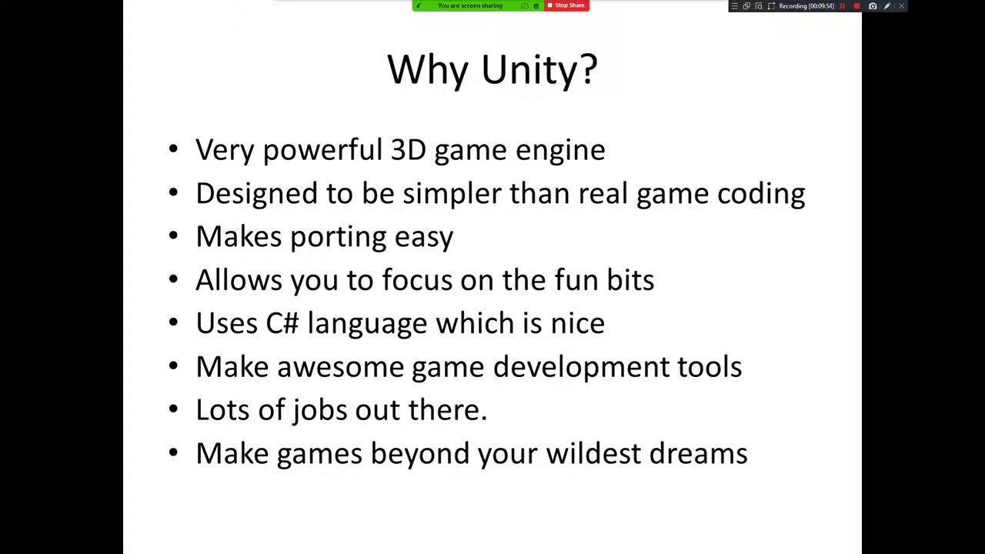
# Present the slides from "Why Unity?" through the game screenshots and "My experience in Unity" to "What we will make.".
pyautogui.moveTo(493, 5)
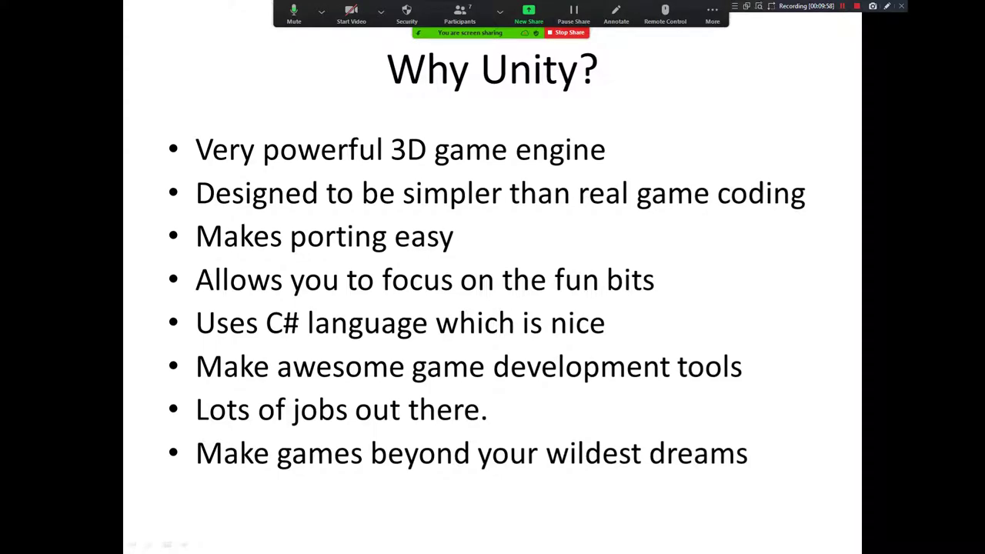
pyautogui.press('Right')
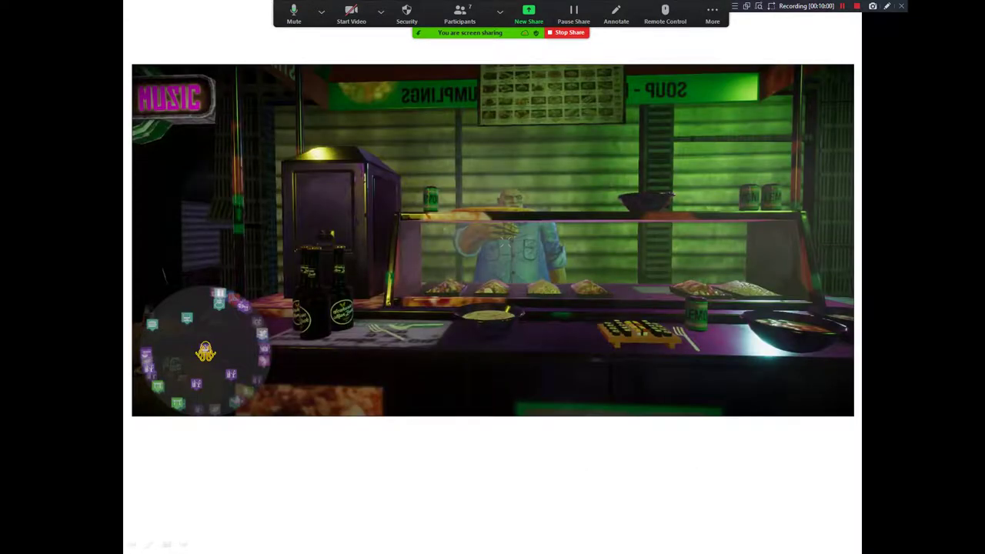
pyautogui.press('Right')
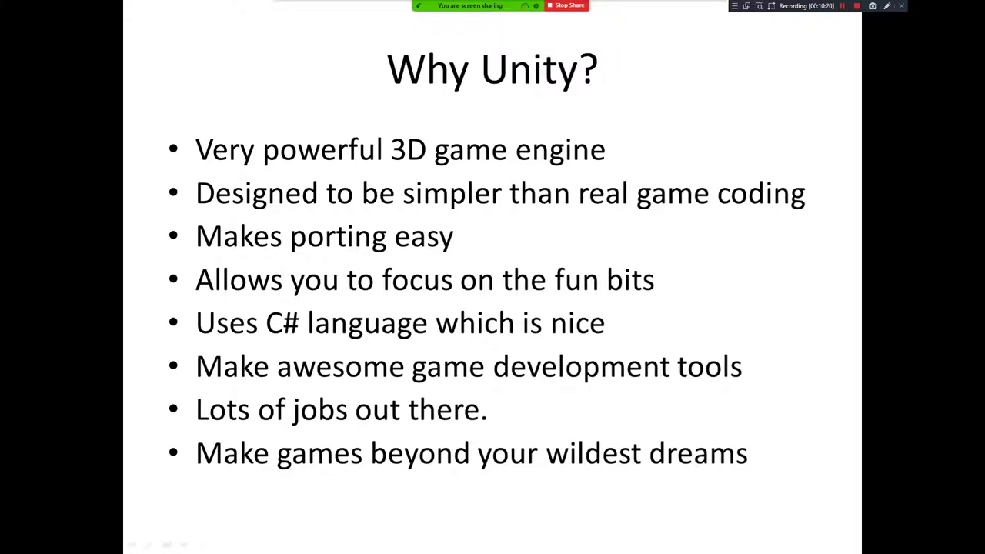
pyautogui.press('Right')
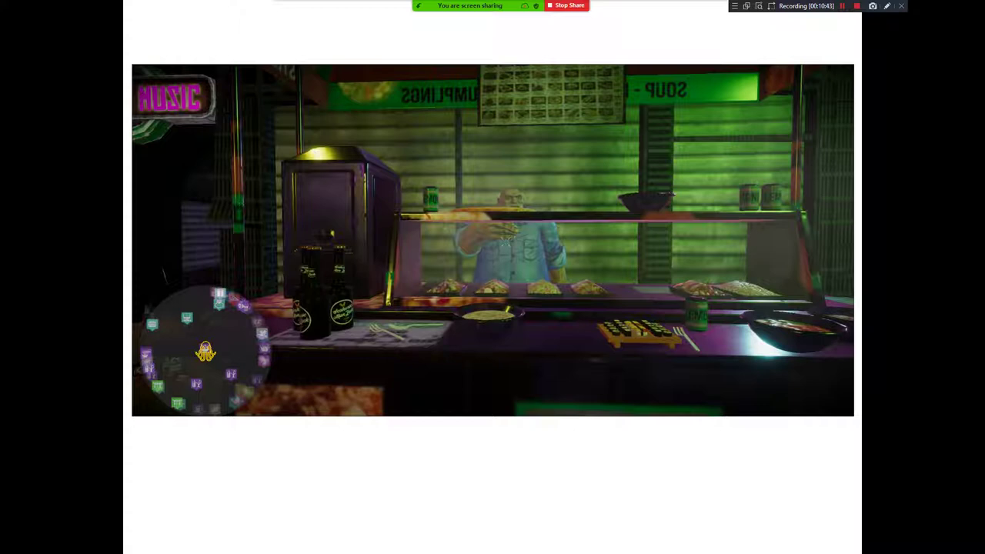
pyautogui.press('Right')
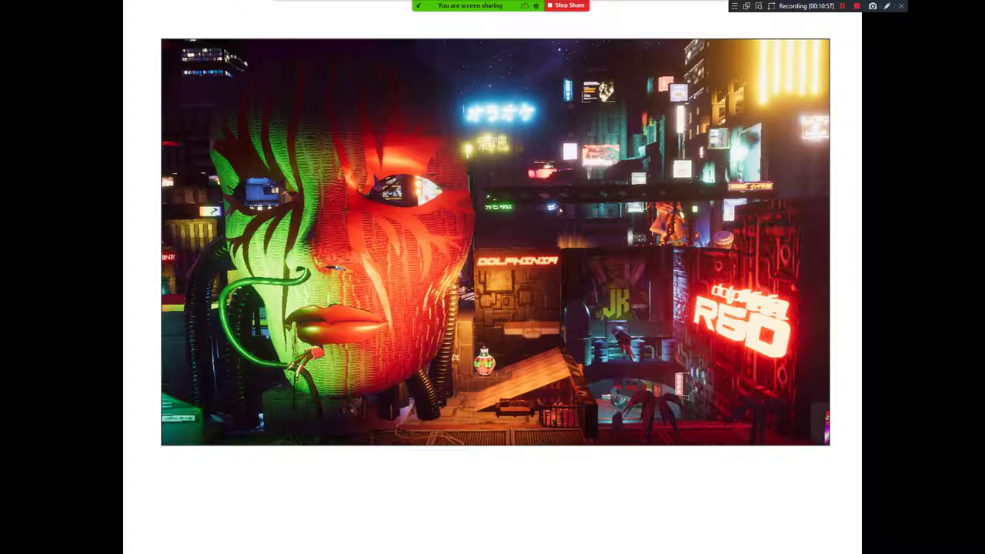
pyautogui.press('Right')
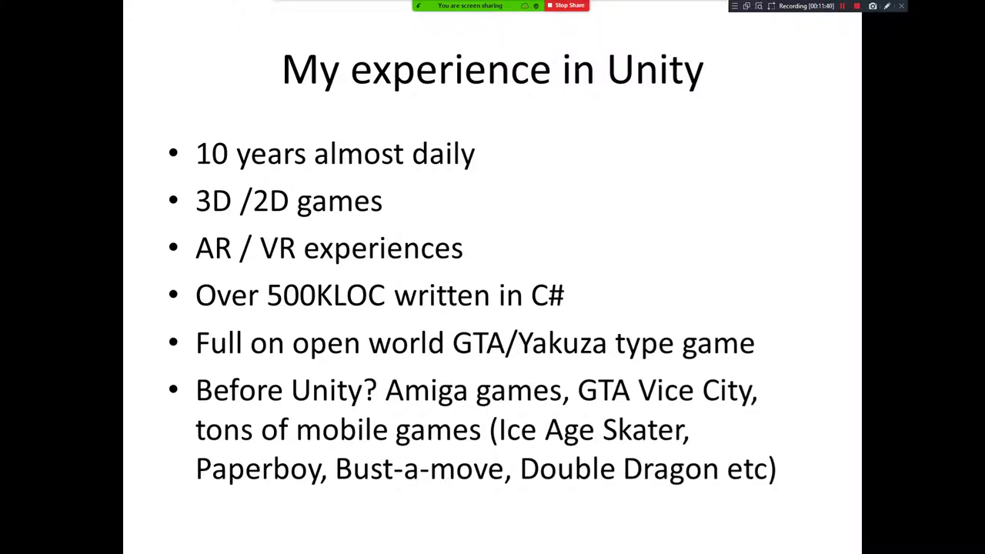
pyautogui.press('Right')
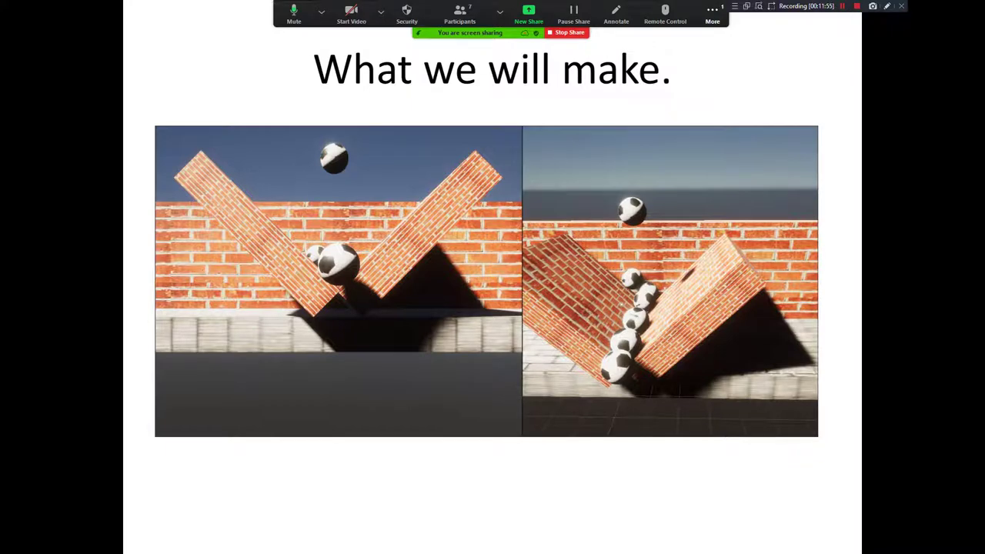
# Go back and forth between the "What we will make." and "Let's start." slides, and end the slide show on "Let's start.".
pyautogui.press('Right')
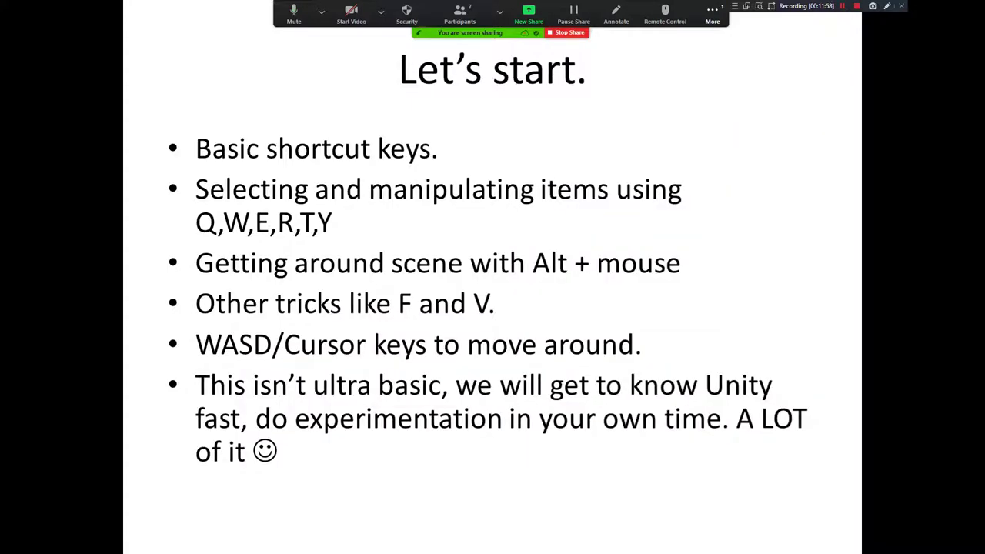
pyautogui.press('Left')
pyautogui.press('Left')
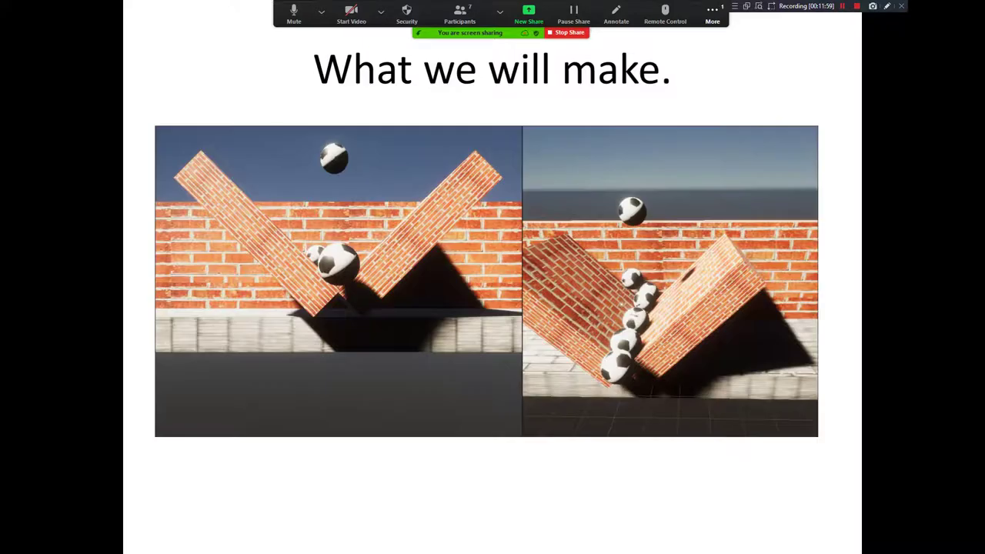
pyautogui.press('Right')
pyautogui.press('Right')
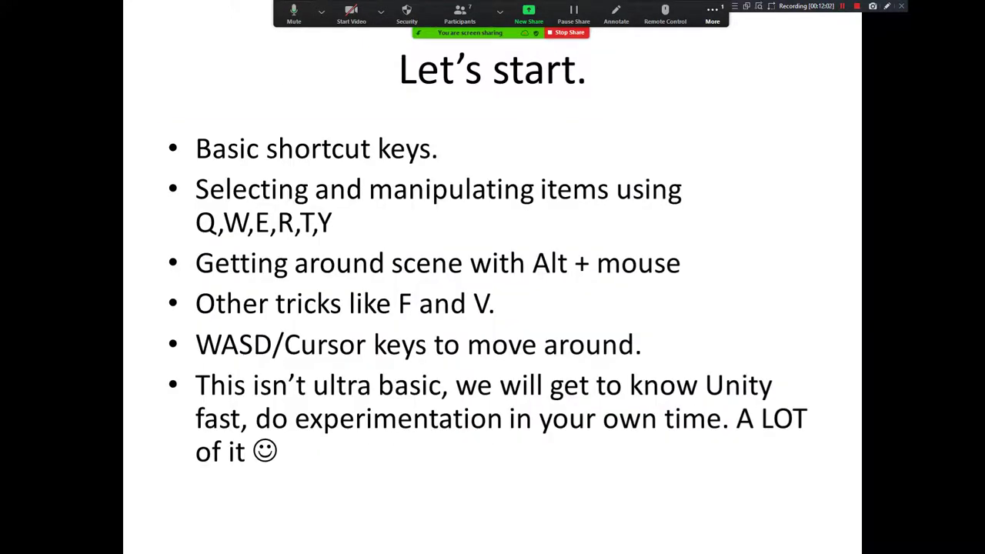
pyautogui.press('Left')
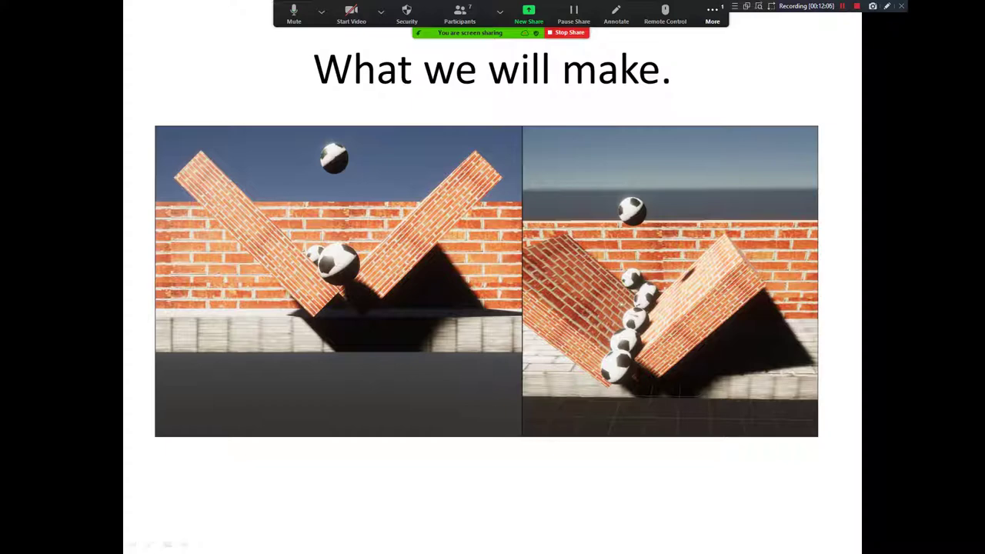
pyautogui.press('Right')
pyautogui.press('Escape')
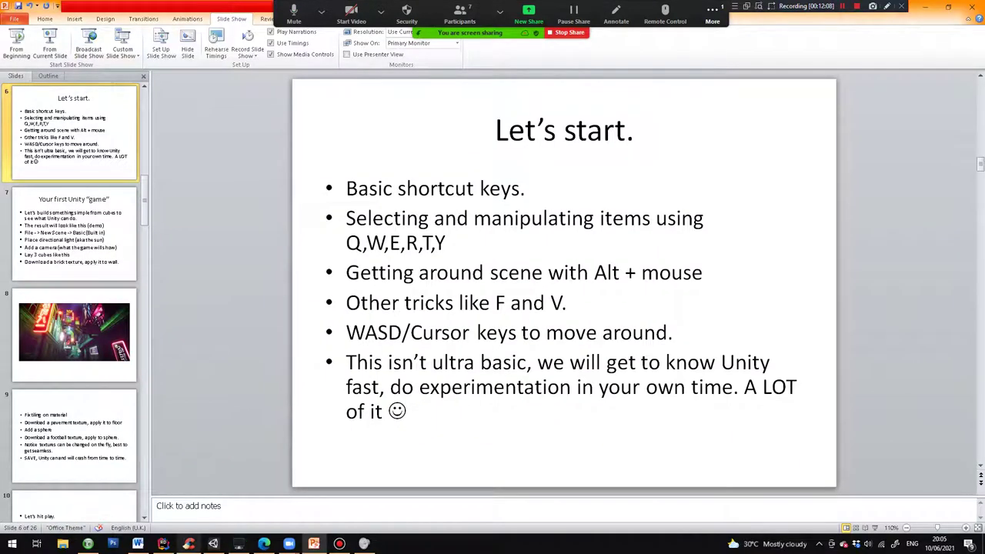
# Switch to Unity and run the brick ramp scene in Play mode, declining to build the resource bundles.
pyautogui.hotkey('alt', 'Tab')
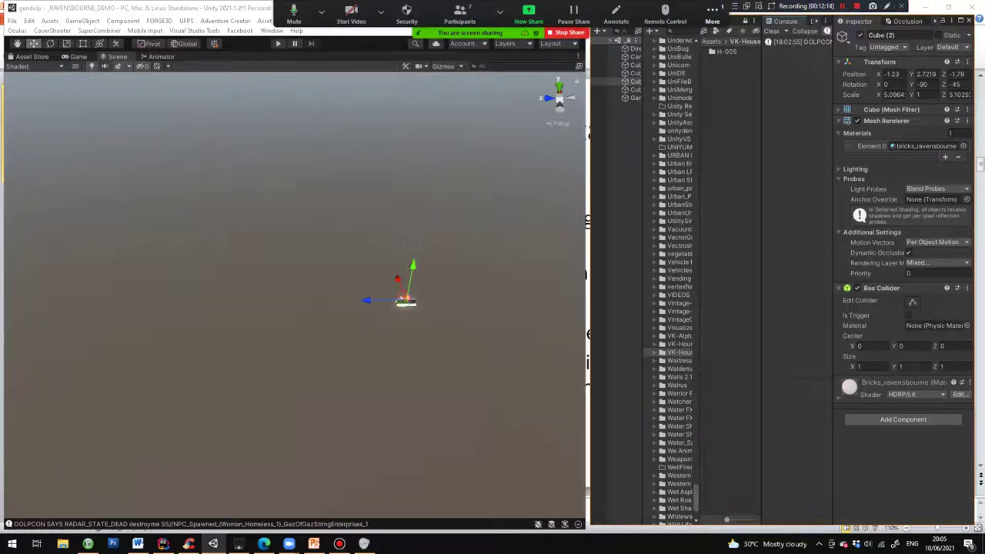
pyautogui.click(278, 44)
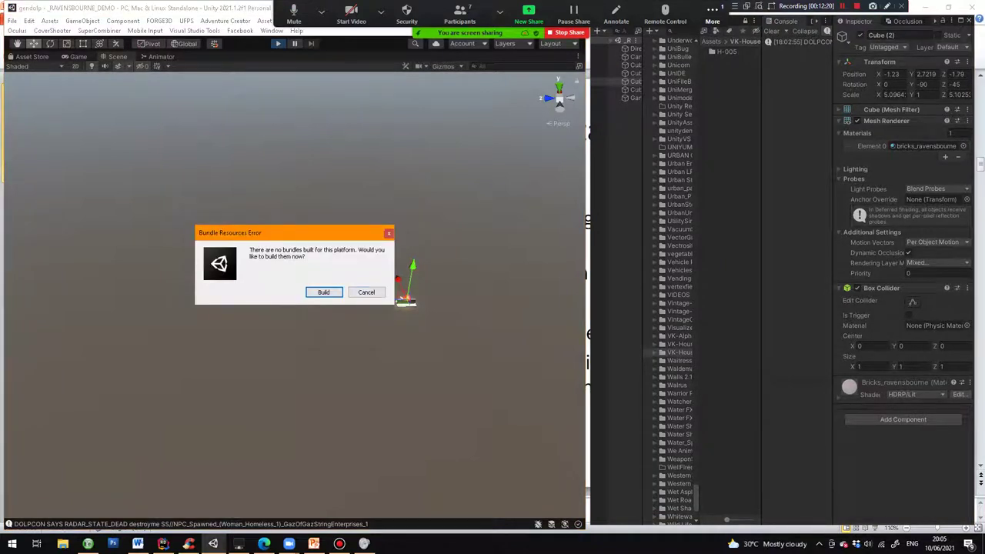
pyautogui.click(367, 292)
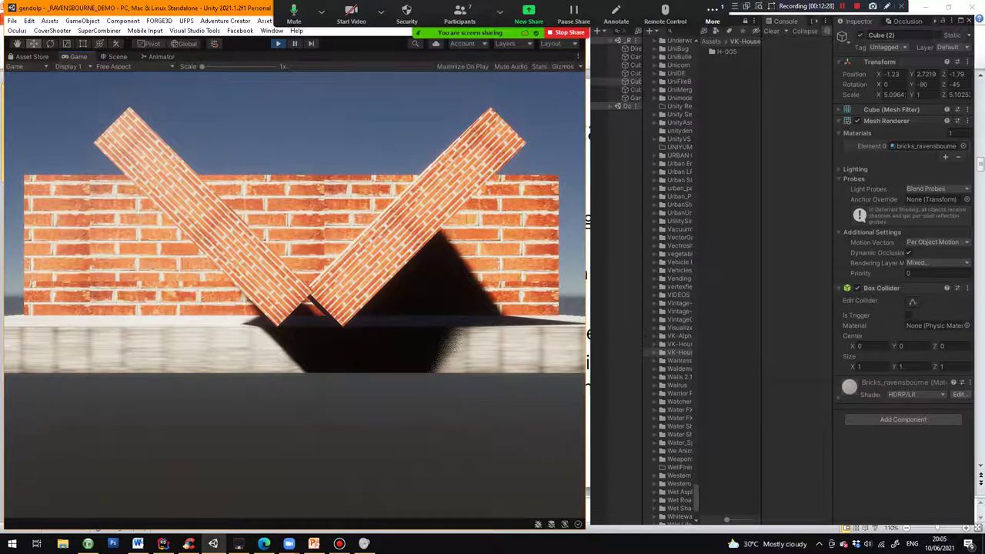
# Widen the Hierarchy so the scene object names are readable, and switch from the Game view to the Scene view.
pyautogui.moveTo(643, 262); pyautogui.dragTo(662, 262)
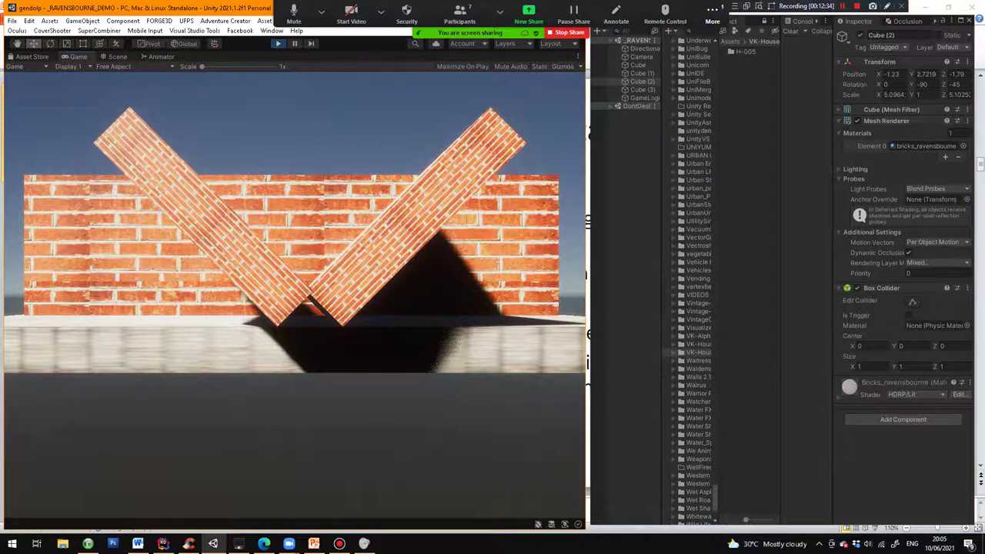
pyautogui.click(380, 11)
pyautogui.click(380, 11)
pyautogui.click(117, 57)
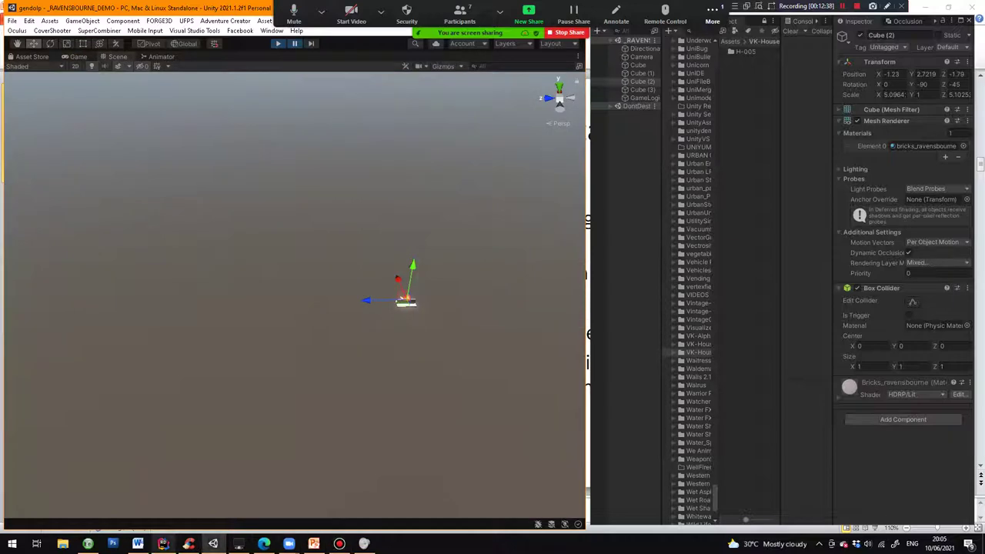
# Switch to the Rider code editor, search the project for "ravensbo" and open the RavensbourneDemo class.
pyautogui.click(163, 544)
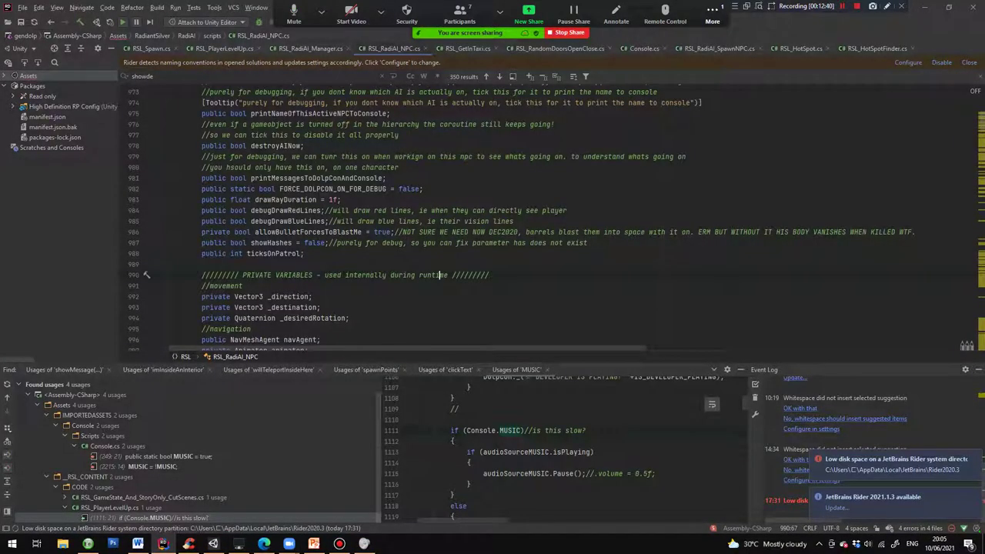
pyautogui.press('shift')
pyautogui.press('shift')
pyautogui.write('raven')
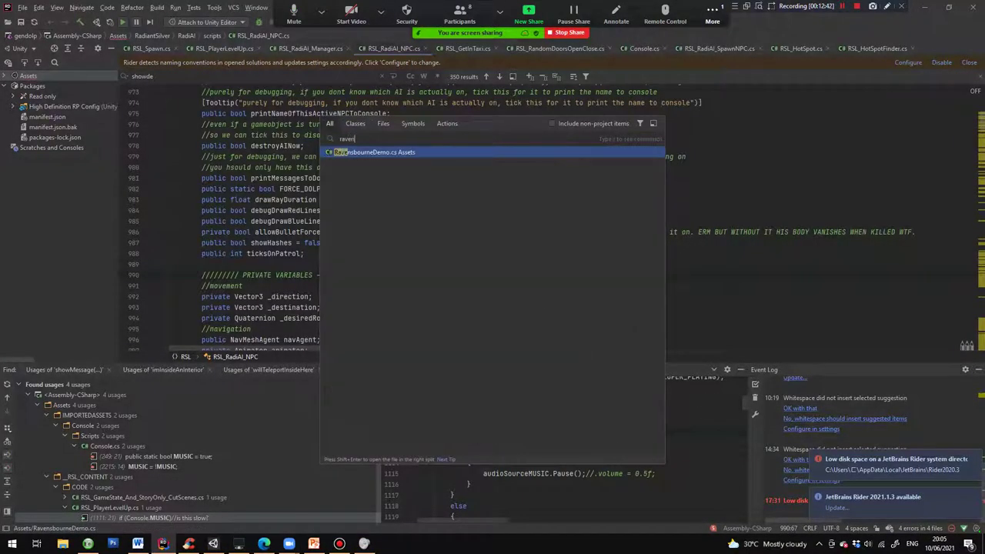
pyautogui.write('sbo')
pyautogui.press('Tab')
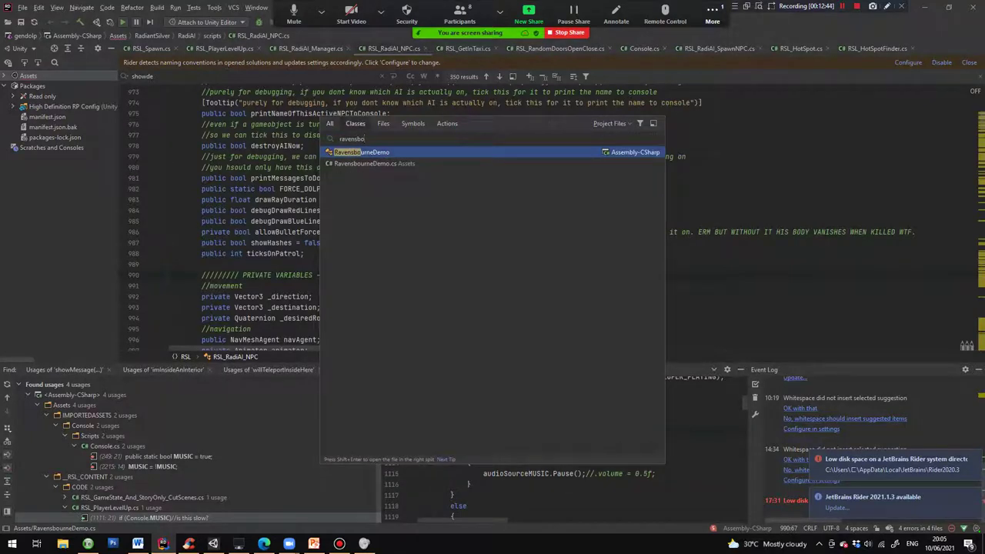
pyautogui.press('Return')
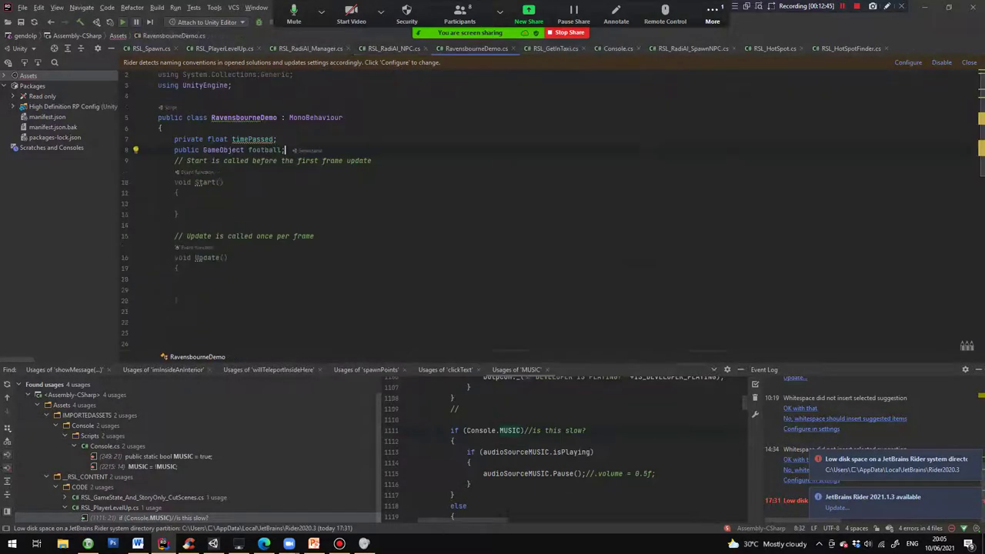
# Uncomment the if (Input.GetButtonDown("Fire1")) block that instantiates the football, removing both of its comment markers.
pyautogui.scroll(-10, 538, 208)
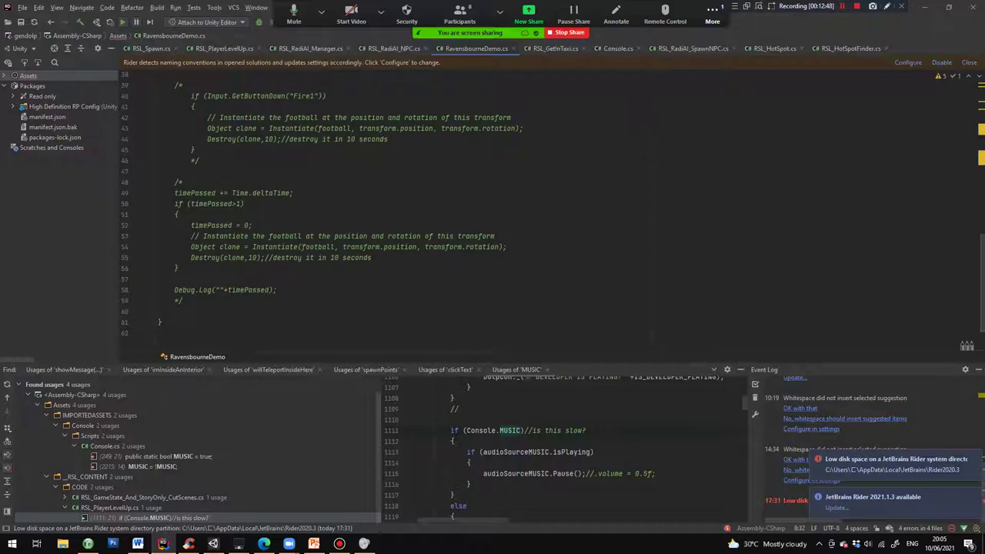
pyautogui.click(182, 85)
pyautogui.press('BackSpace')
pyautogui.press('BackSpace')
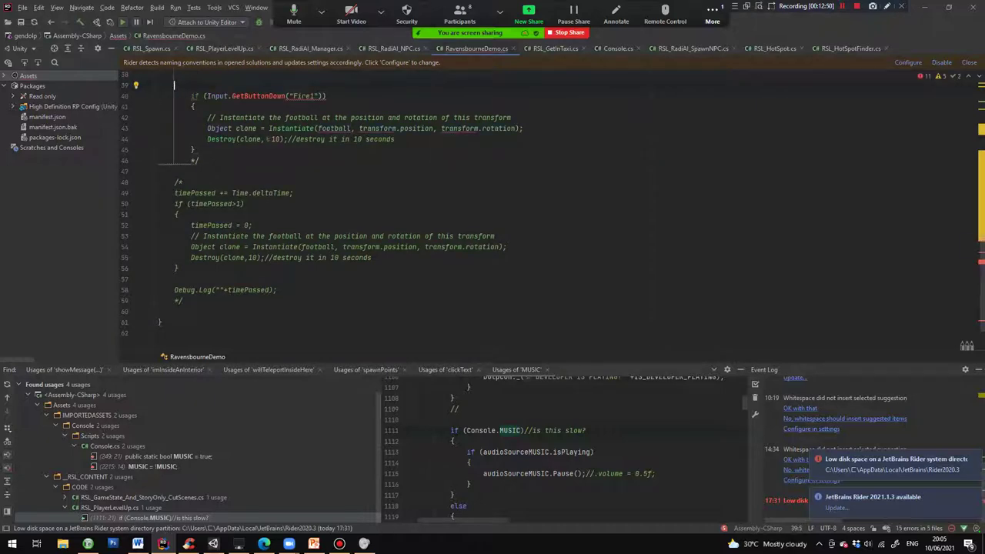
pyautogui.click(199, 160)
pyautogui.press('BackSpace')
pyautogui.press('BackSpace')
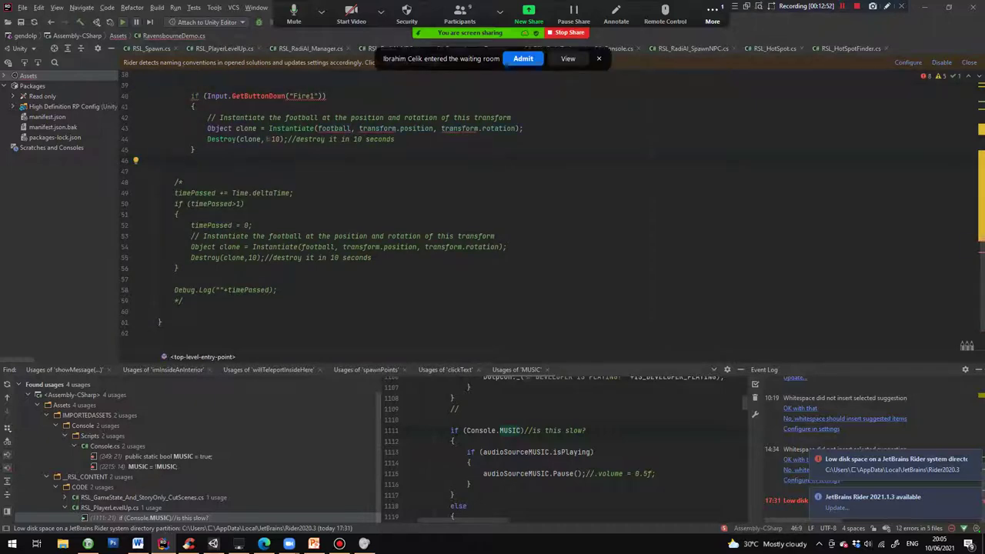
# Delete the closing brace of the empty Update method so that the uncommented Fire1 code falls inside it.
pyautogui.scroll(10, 553, 207)
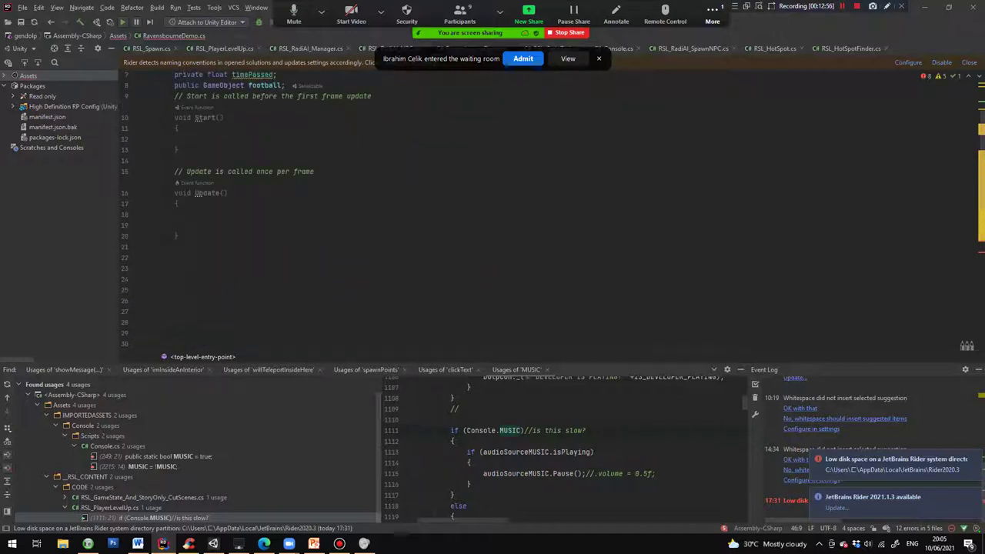
pyautogui.click(175, 236)
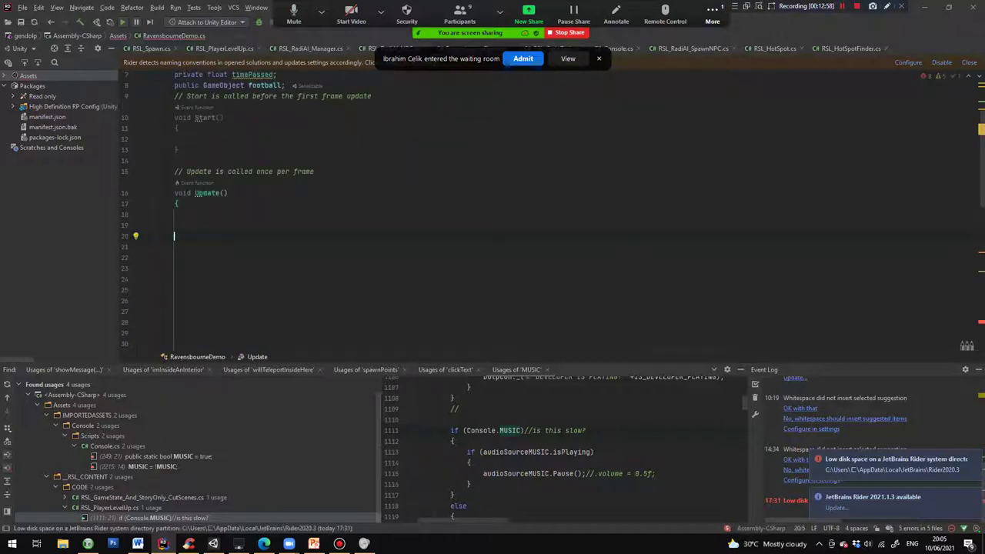
pyautogui.scroll(2, 176, 235)
pyautogui.scroll(-13, 538, 207)
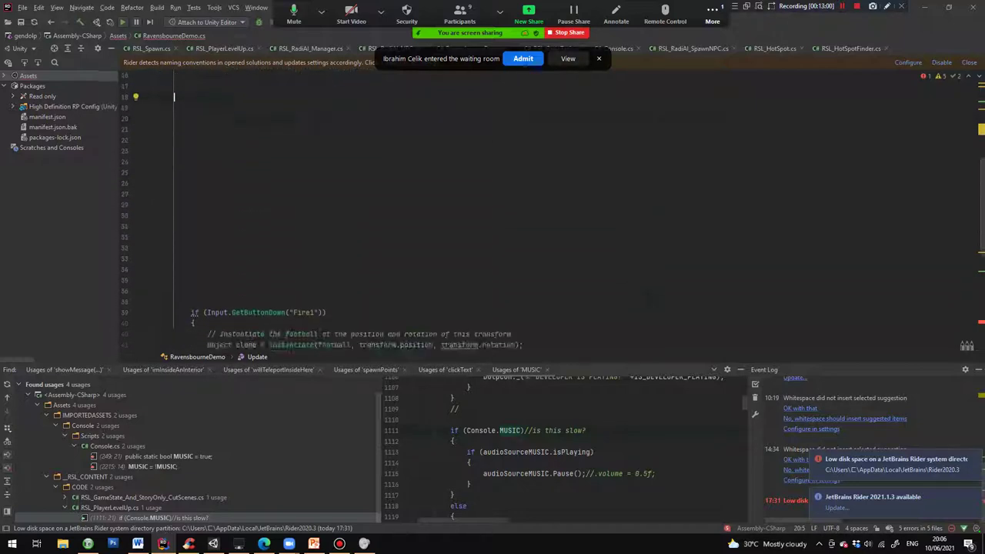
pyautogui.scroll(10, 539, 208)
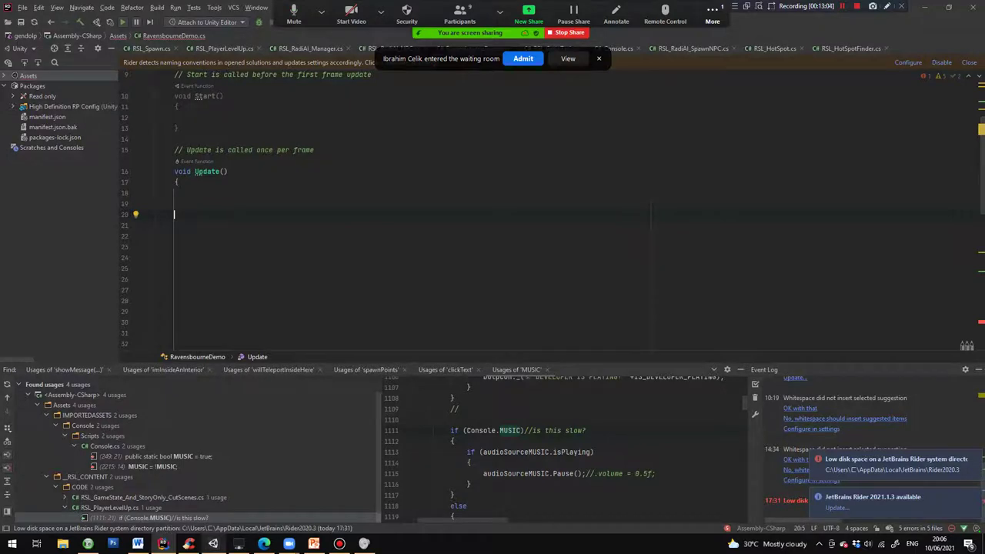
# Return to Unity to recompile the scripts, and exit Play mode.
pyautogui.click(213, 543)
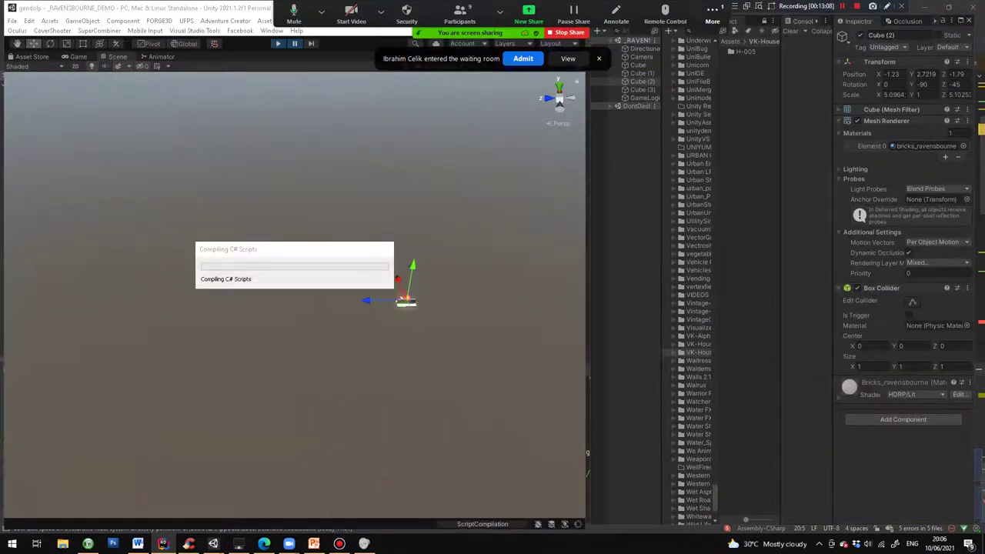
pyautogui.moveTo(313, 545)
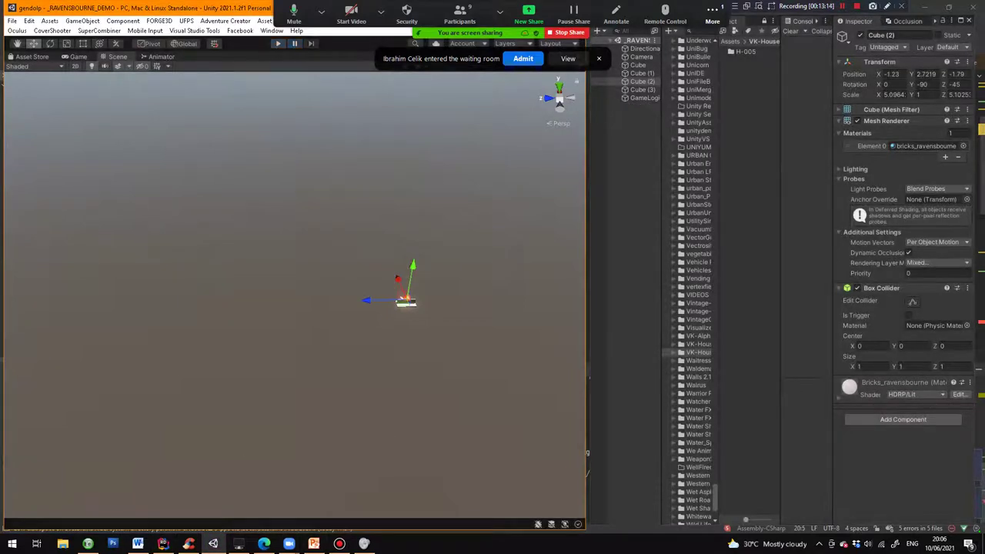
pyautogui.hotkey('ctrl', 'p')
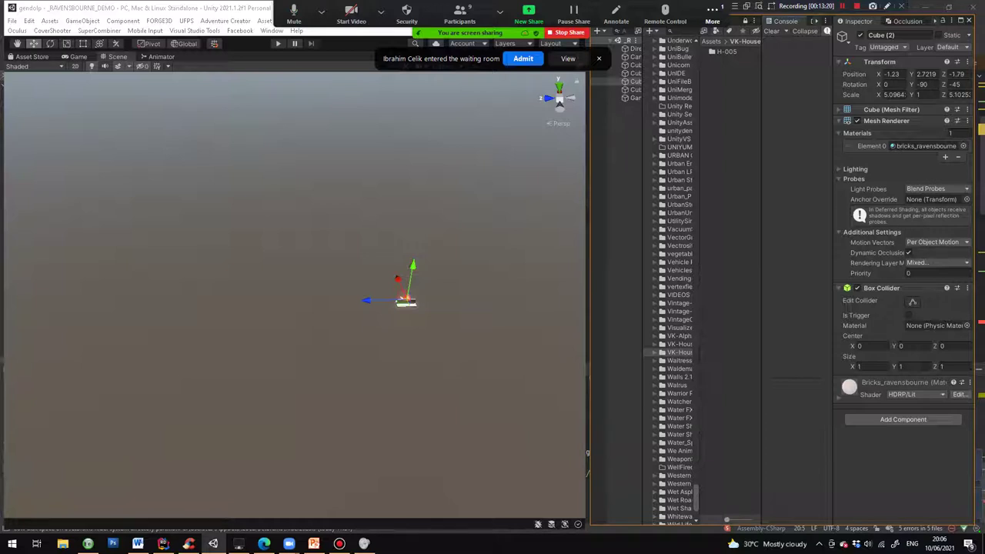
# Enlarge the Console, clear its "home" search filter and open the RavensbourneDemo.cs compile error in the code editor.
pyautogui.moveTo(590, 369); pyautogui.dragTo(409, 370)
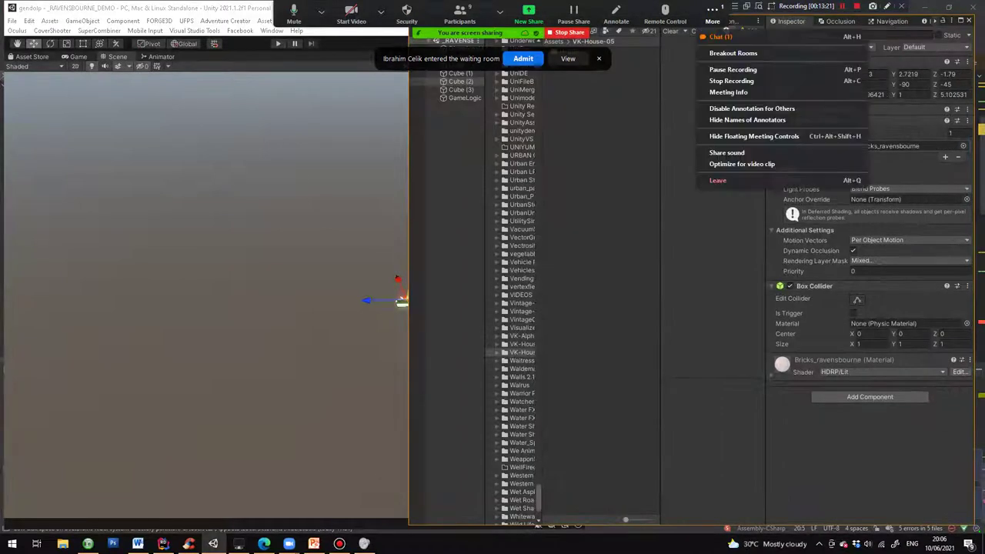
pyautogui.moveTo(660, 277); pyautogui.dragTo(579, 277)
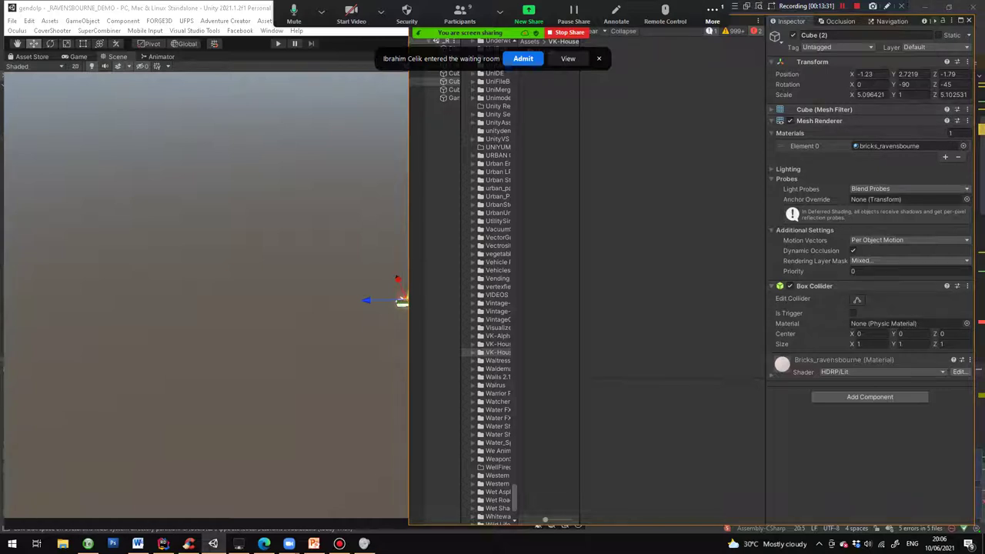
pyautogui.moveTo(766, 277); pyautogui.dragTo(834, 277)
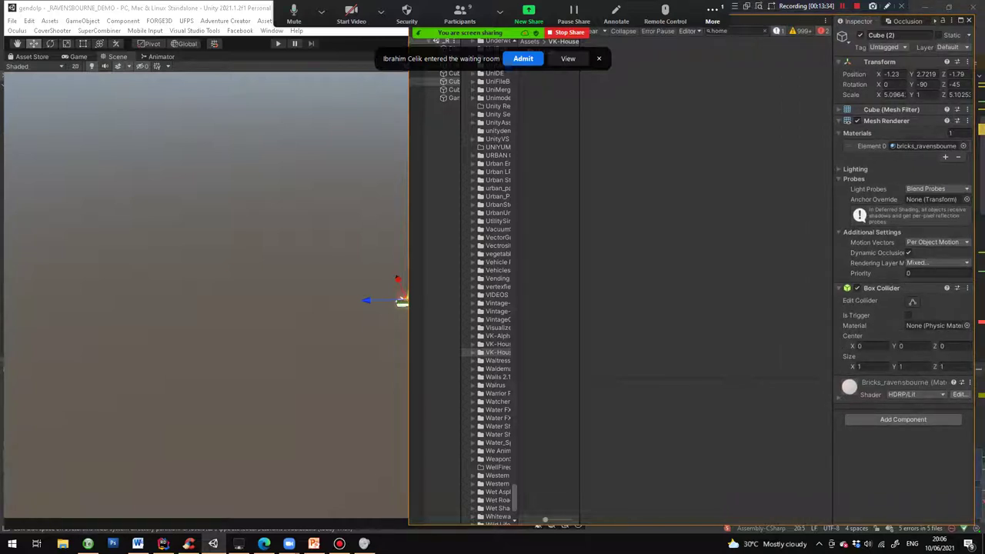
pyautogui.click(730, 32)
pyautogui.press('BackSpace')
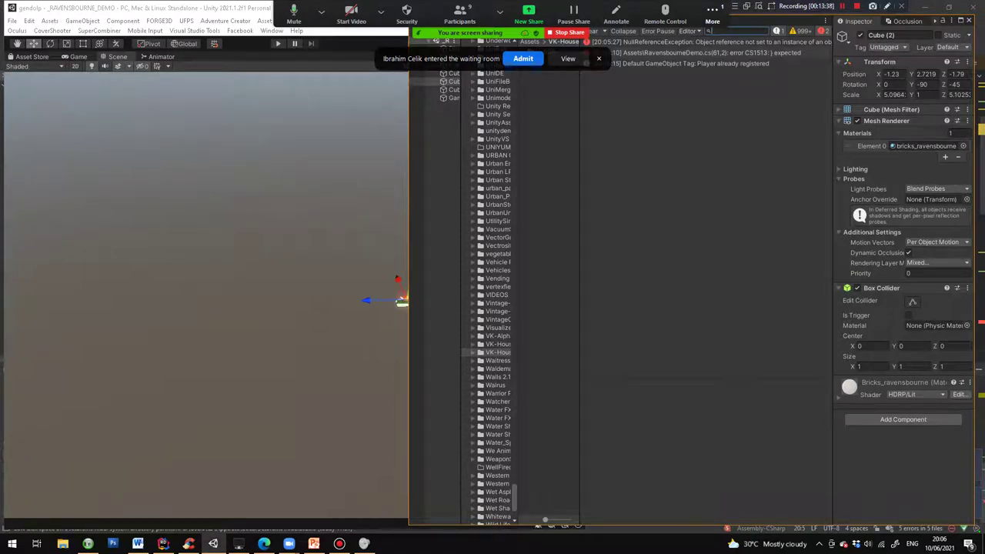
pyautogui.click(711, 53)
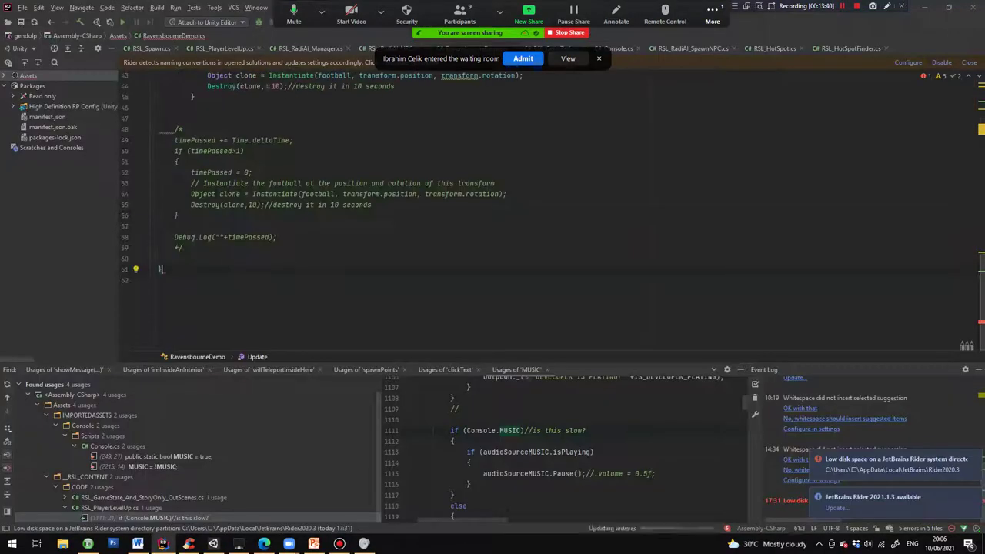
# Add a closing brace for the Update method on a new line below the commented-out timePassed block.
pyautogui.scroll(3, 547, 209)
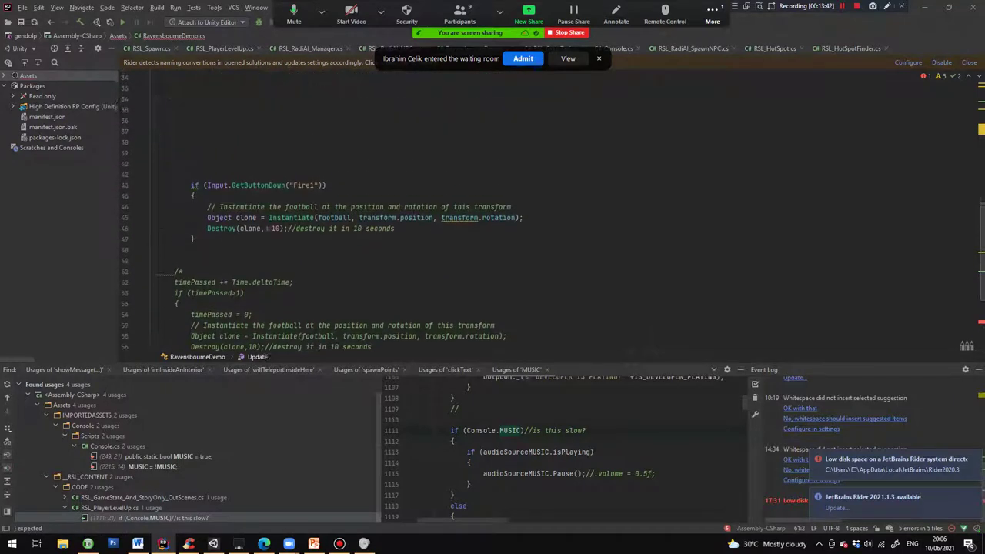
pyautogui.click(183, 280)
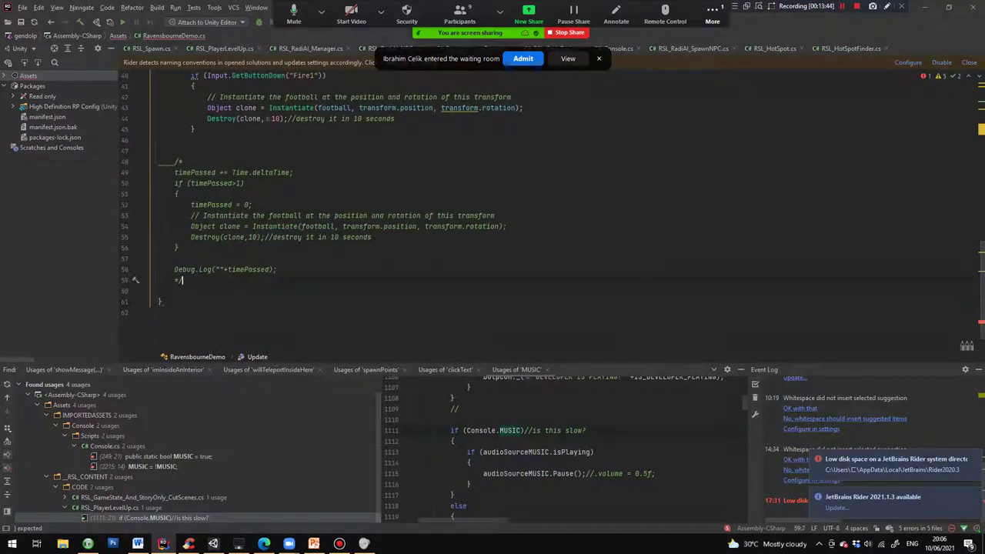
pyautogui.press('Return')
pyautogui.write('}')
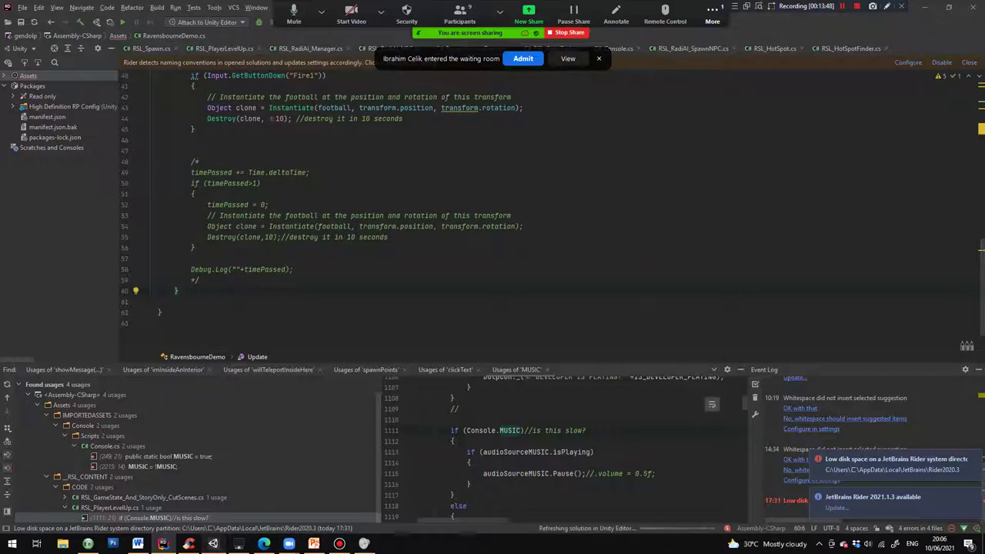
# Return to Unity for recompiling and run the brick ramp scene in Play mode, declining to build the resource bundles.
pyautogui.hotkey('alt', 'Tab')
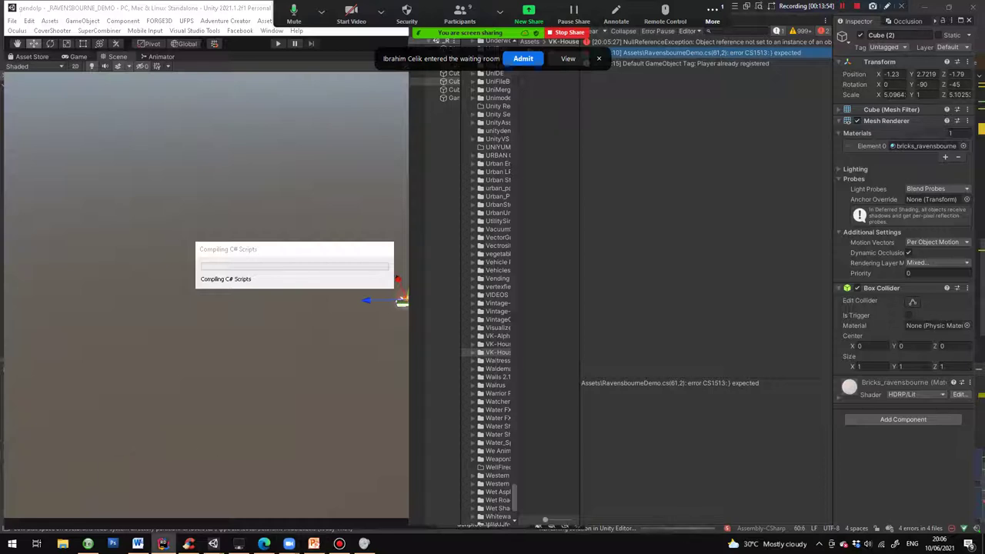
pyautogui.hotkey('alt', 'Tab')
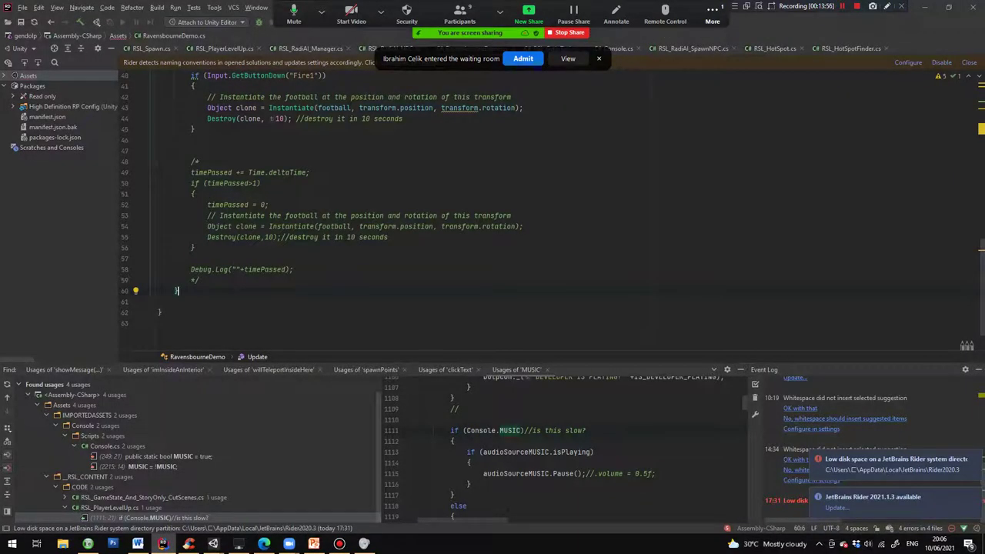
pyautogui.hotkey('alt', 'Tab')
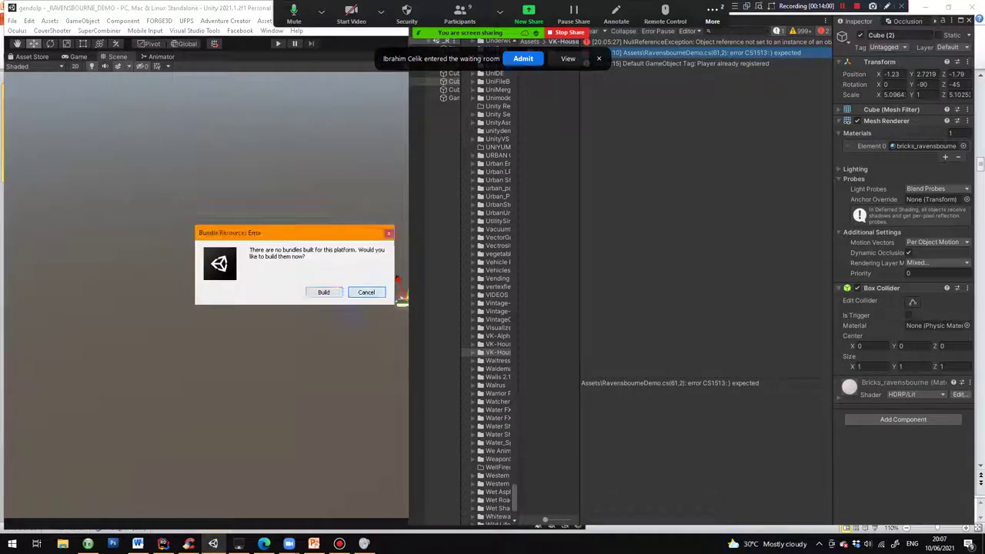
pyautogui.click(367, 292)
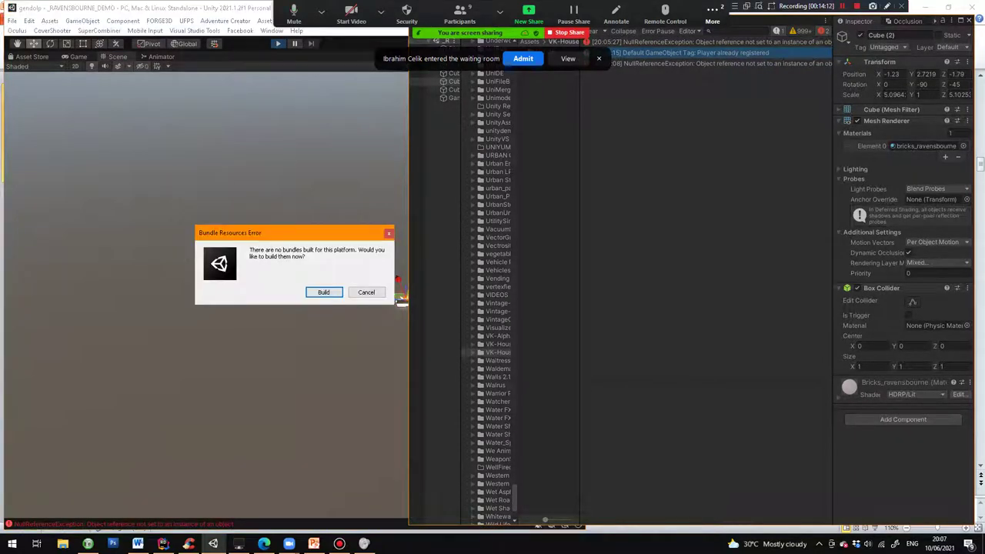
pyautogui.click(366, 292)
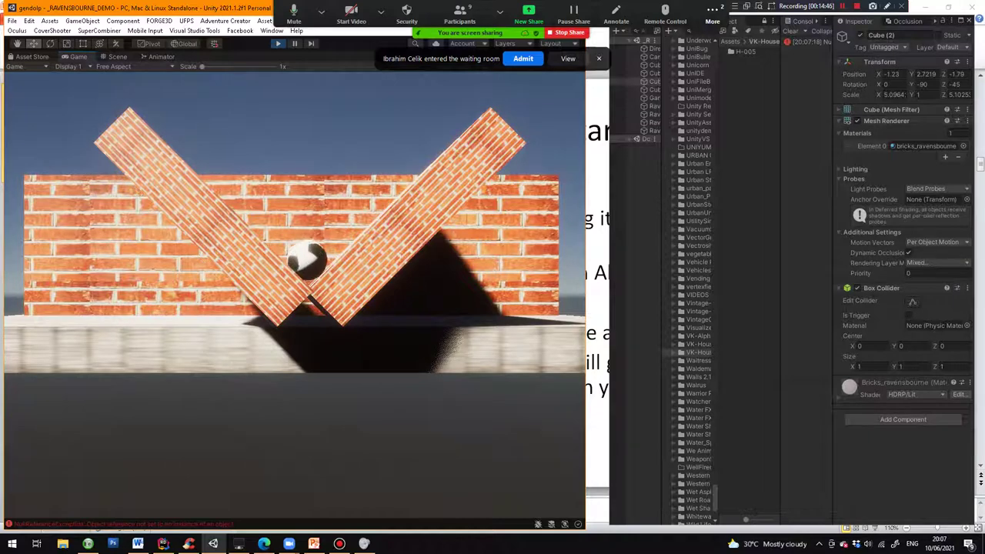
# Move the main Unity window lower, switch to the Scene view, and frame the pavement Cube from the ramps' front side.
pyautogui.moveTo(200, 8); pyautogui.dragTo(202, 35)
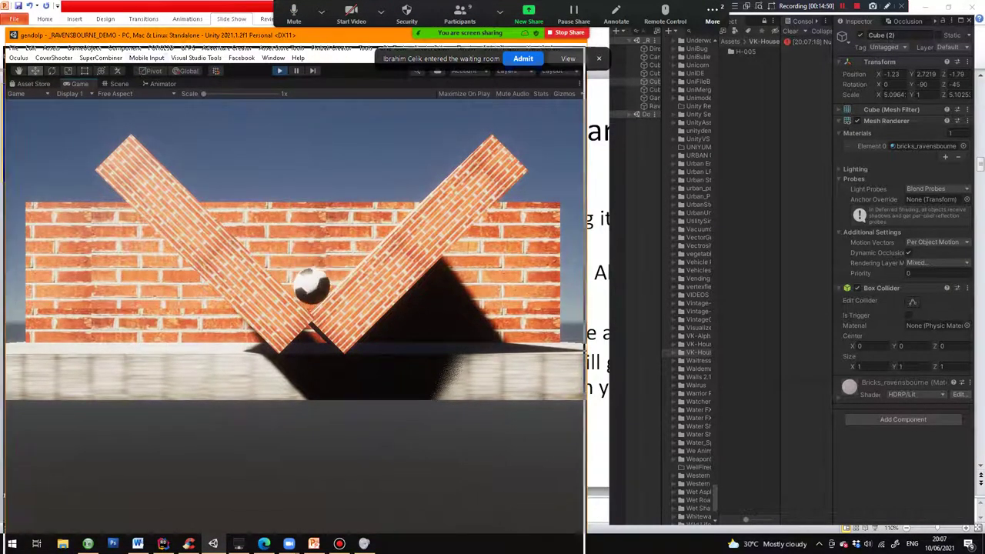
pyautogui.moveTo(202, 36); pyautogui.dragTo(199, 70)
pyautogui.click(116, 119)
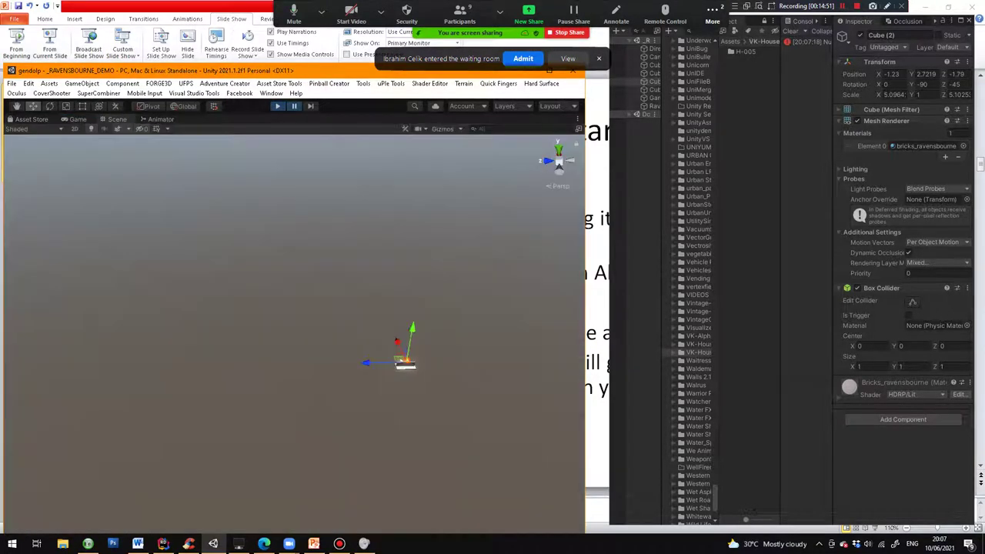
pyautogui.doubleClick(655, 65)
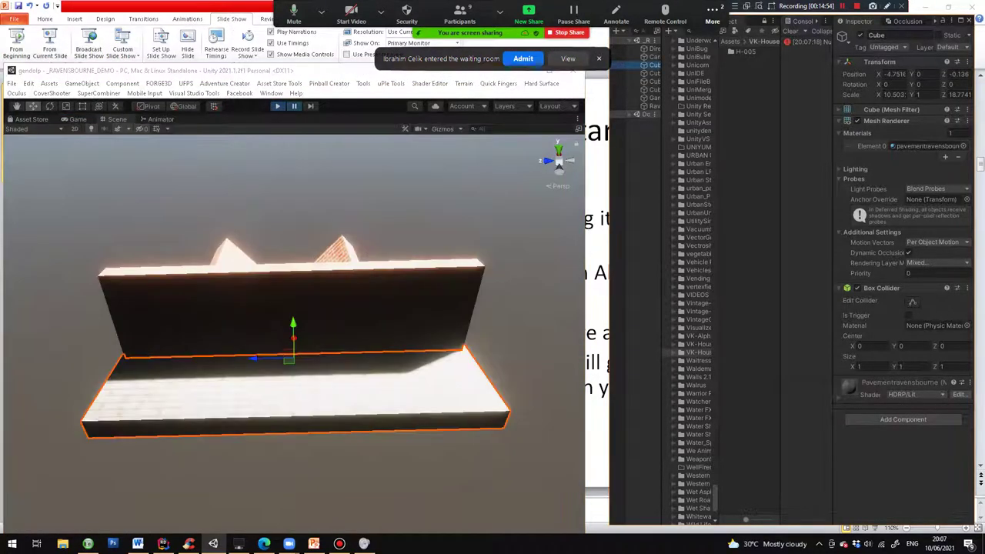
pyautogui.keyDown('alt'); pyautogui.moveTo(165, 344); pyautogui.dragTo(296, 327); pyautogui.keyUp('alt')
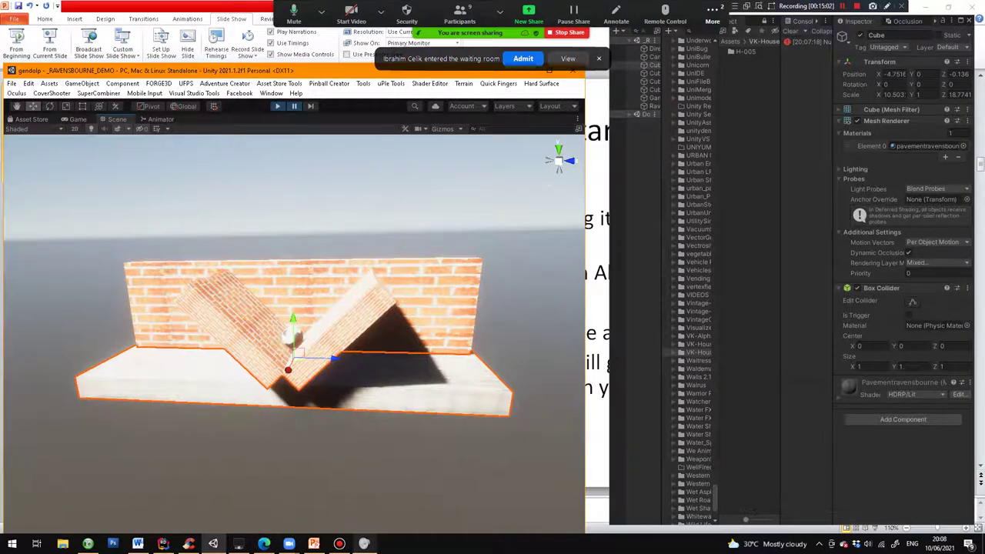
# Check the "Let's start." slide in PowerPoint, minimise the presentation, and stop Play mode in Unity.
pyautogui.click(314, 544)
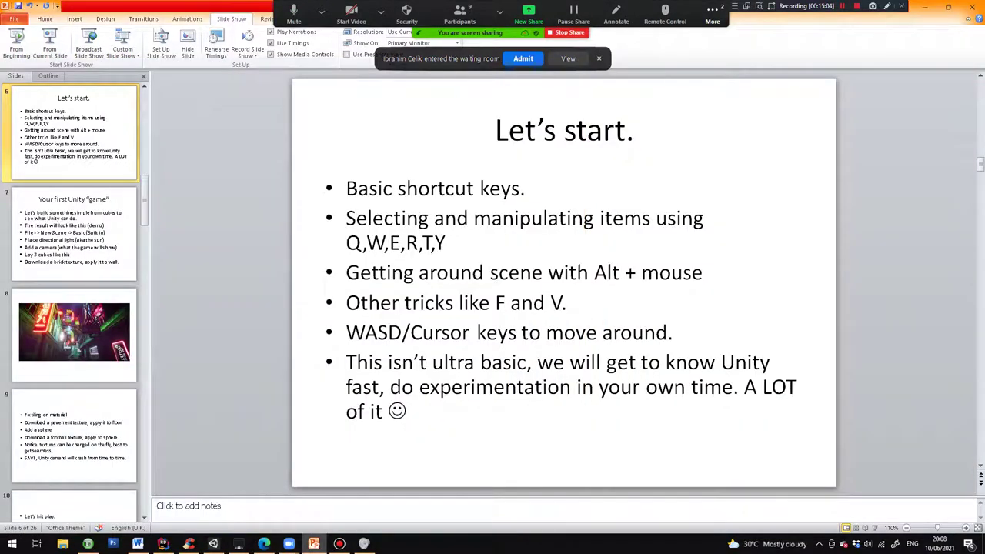
pyautogui.click(314, 544)
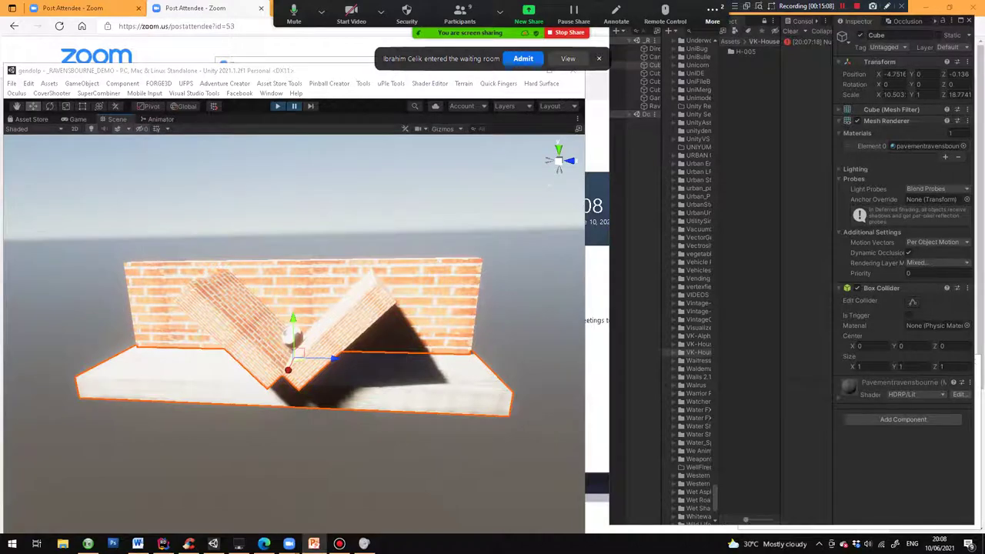
pyautogui.click(277, 106)
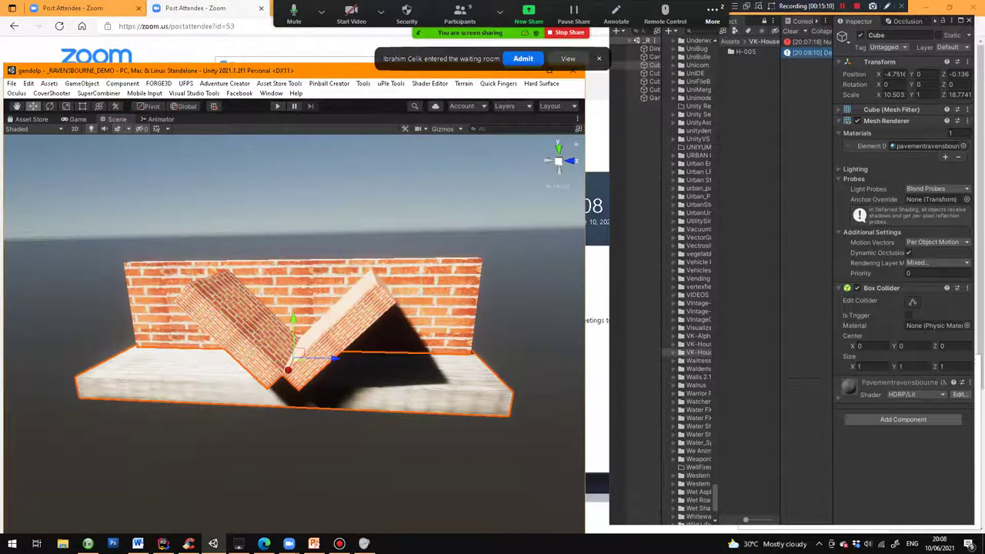
# Create a new scene from the Basic (Built-in) template and move the main Unity window higher on the screen.
pyautogui.click(12, 83)
pyautogui.click(29, 132)
pyautogui.hotkey('ctrl', 'n')
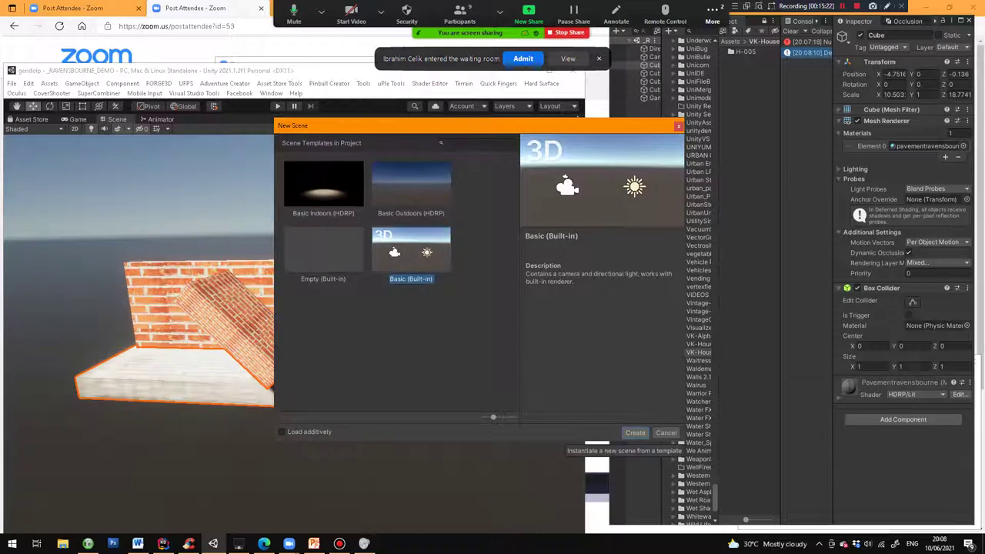
pyautogui.click(635, 432)
pyautogui.moveTo(323, 71); pyautogui.dragTo(342, 28)
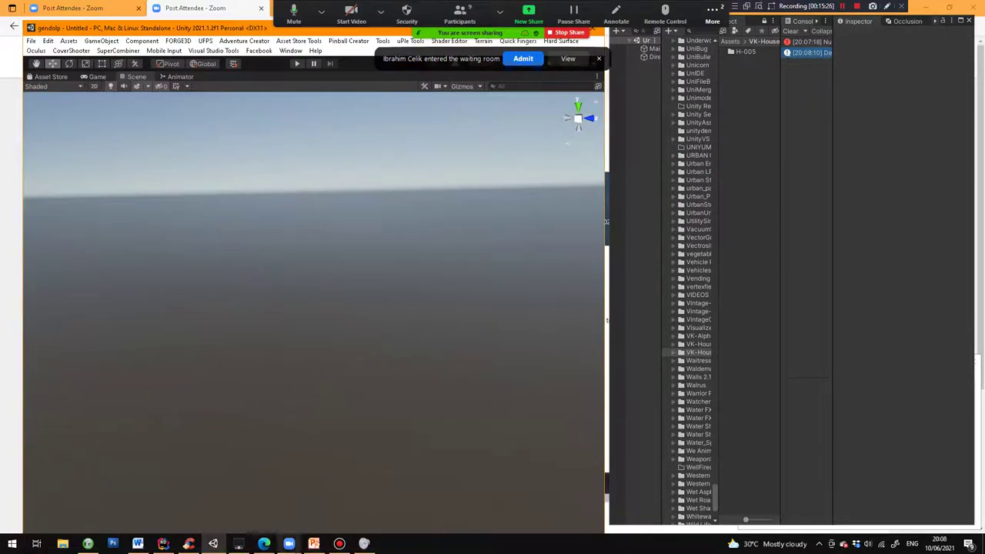
# Check the "Let's start." slide in PowerPoint, return to Unity, and add a 3D cube framed in the Scene view.
pyautogui.click(314, 543)
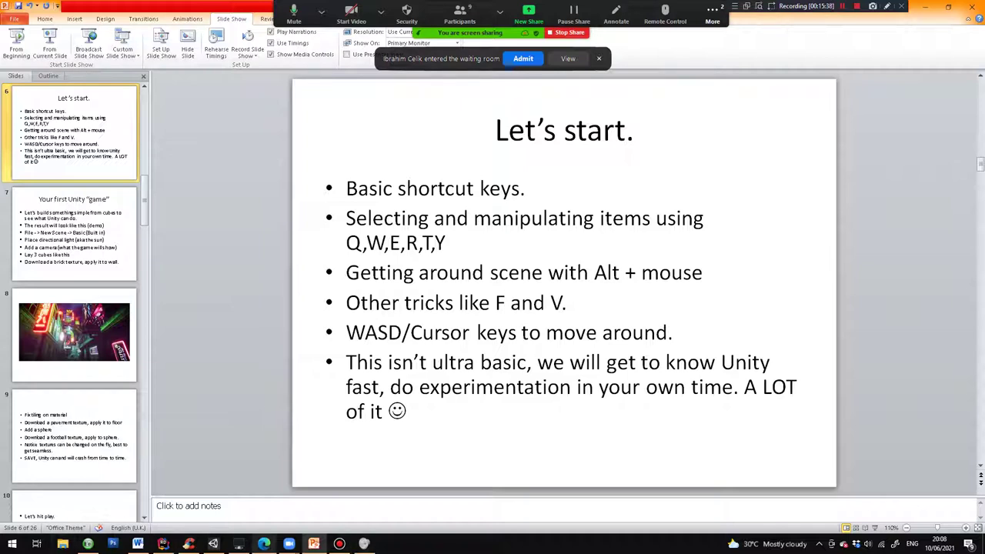
pyautogui.click(213, 544)
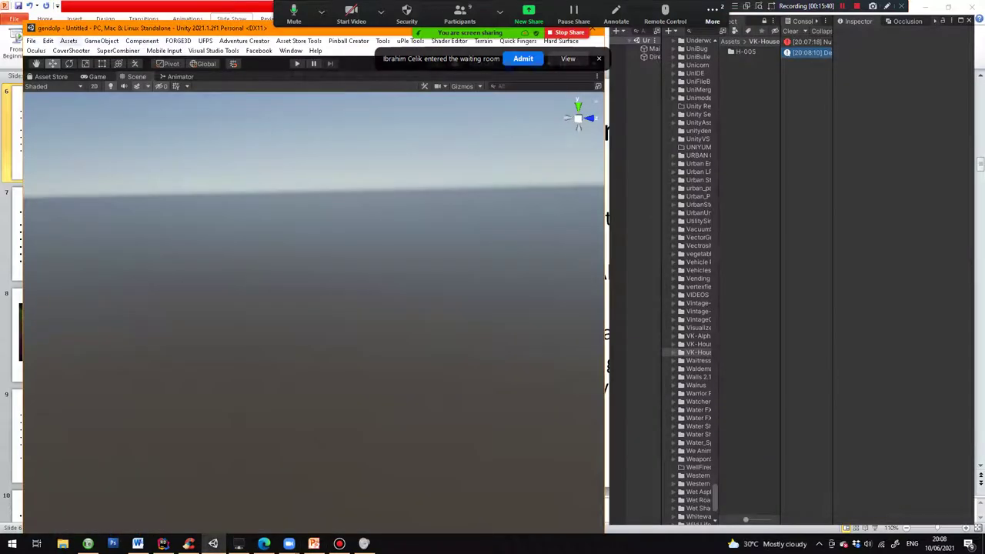
pyautogui.click(101, 40)
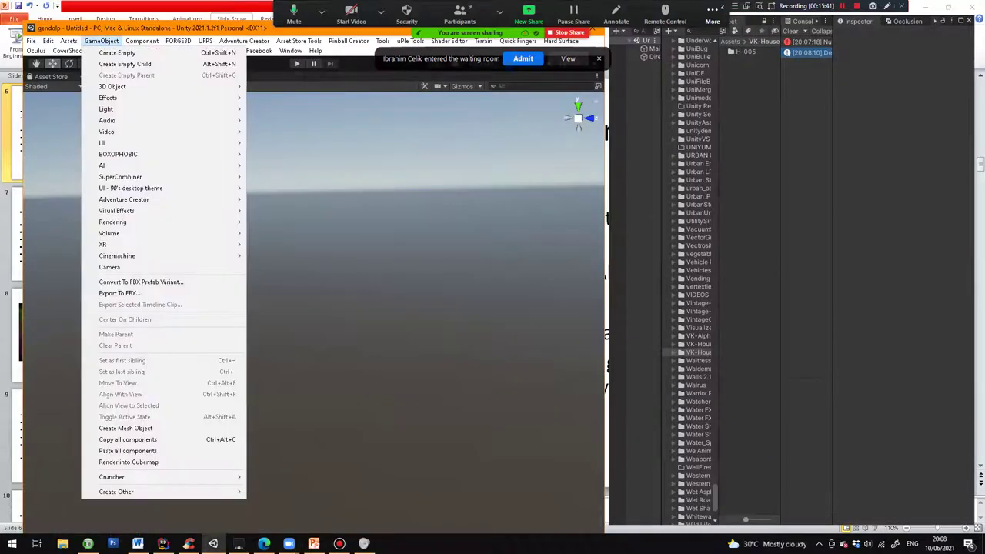
pyautogui.moveTo(123, 86)
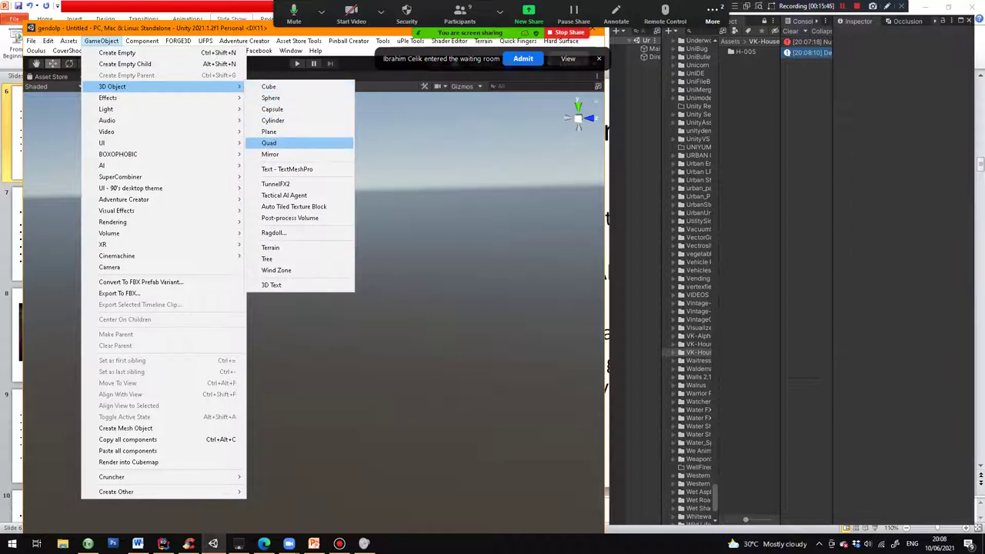
pyautogui.click(269, 86)
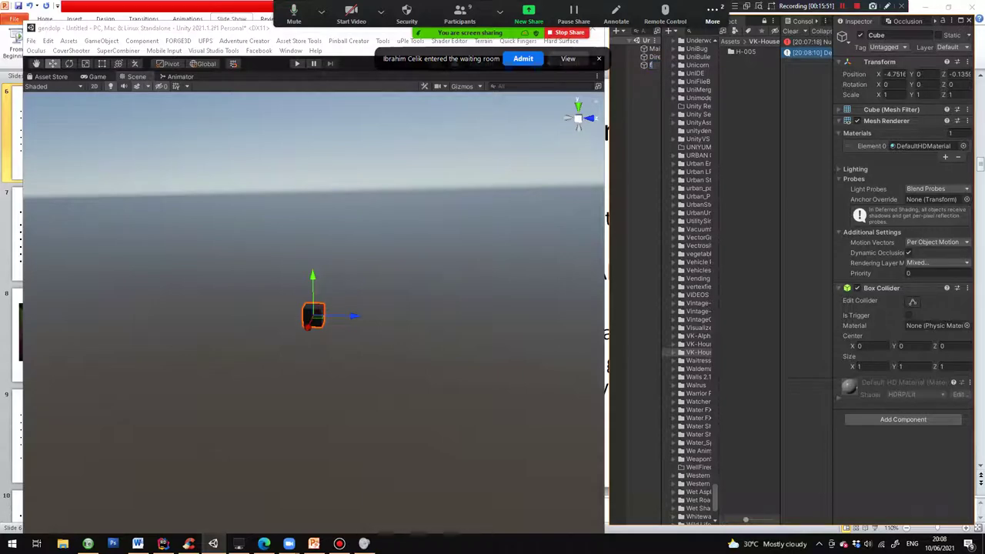
pyautogui.click(313, 315)
pyautogui.press('f')
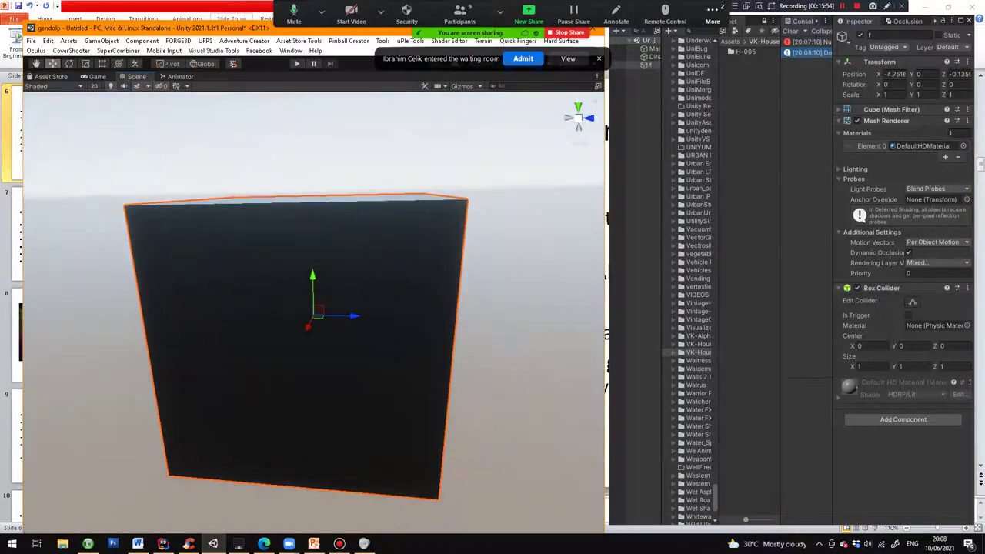
# Review the shortcut-keys slide, return to Unity, and zoom and pan the view around the cube with the Hand tool.
pyautogui.click(314, 544)
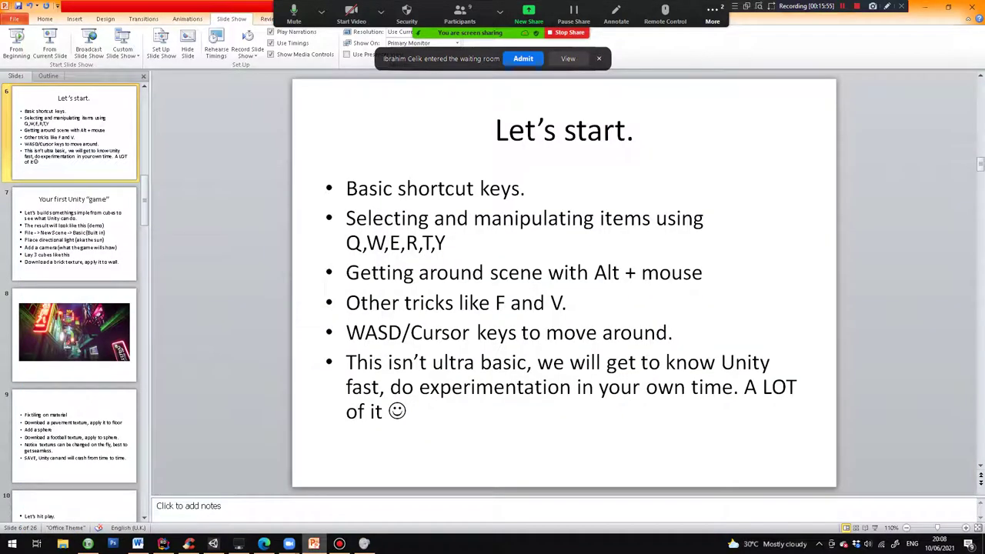
pyautogui.click(314, 543)
pyautogui.scroll(-5, 313, 316)
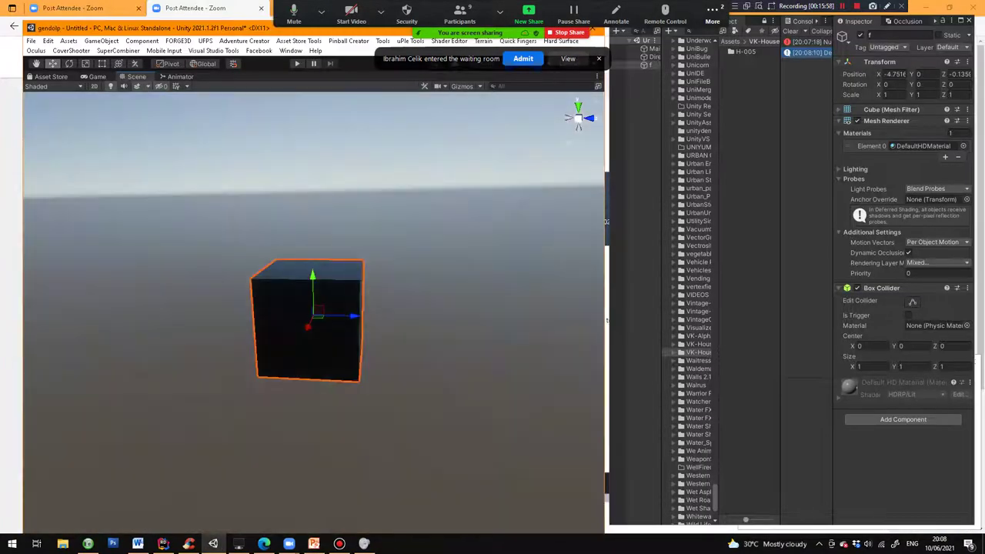
pyautogui.scroll(3, 313, 315)
pyautogui.press('q')
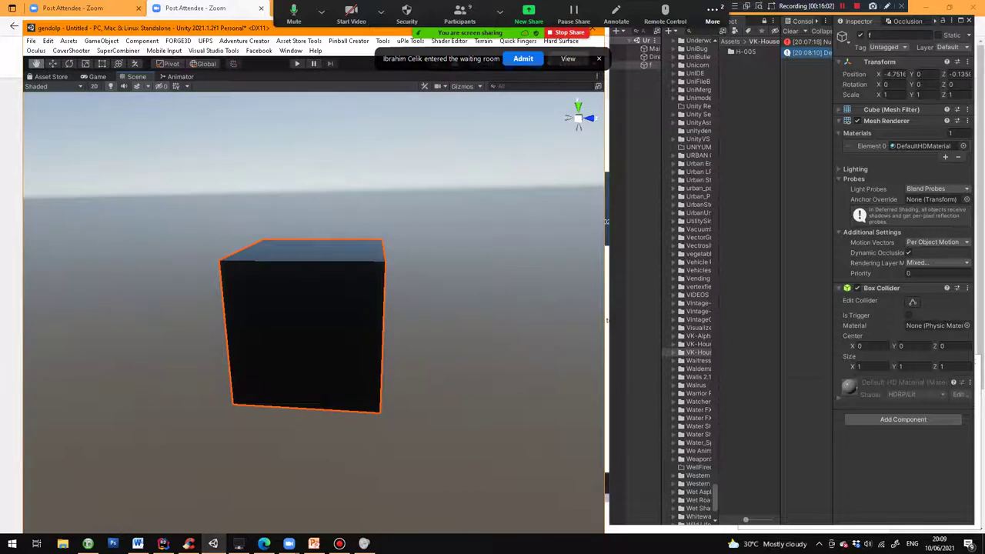
pyautogui.moveTo(308, 327); pyautogui.dragTo(365, 310)
# Use the Move tool to shift the cube along its axes to about X -5.722, Y -0.11, Z -1.14.
pyautogui.press('w')
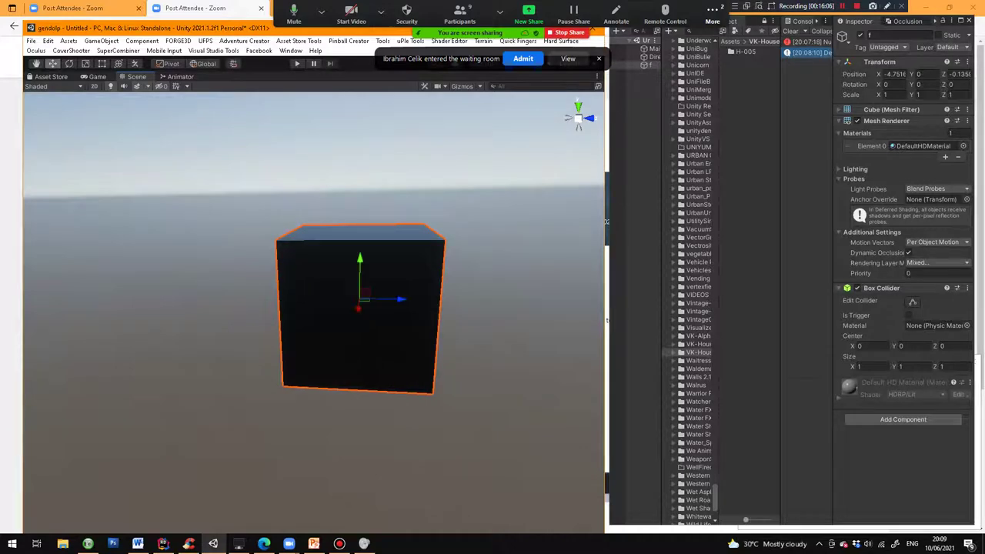
pyautogui.keyDown('alt'); pyautogui.moveTo(365, 309); pyautogui.dragTo(237, 385); pyautogui.keyUp('alt')
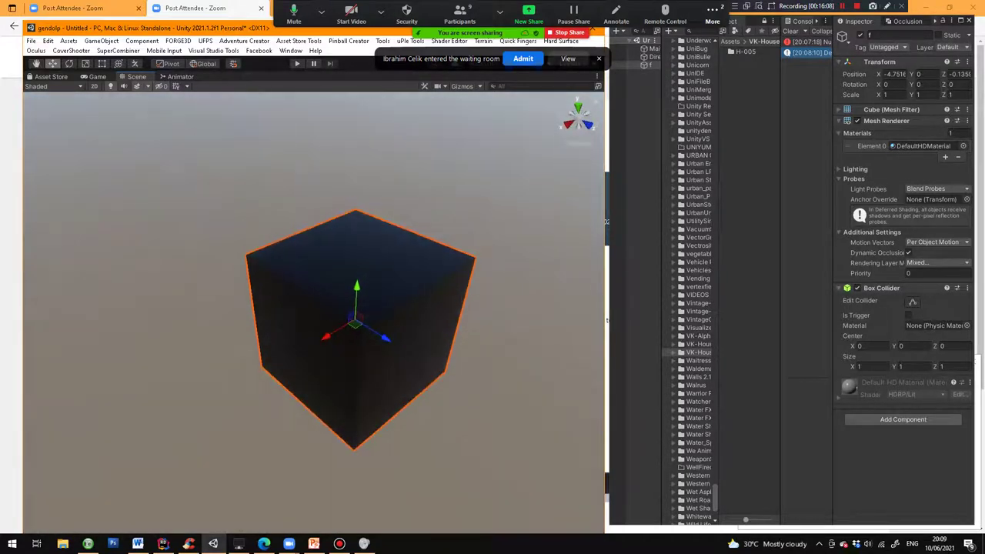
pyautogui.moveTo(339, 333); pyautogui.dragTo(348, 255)
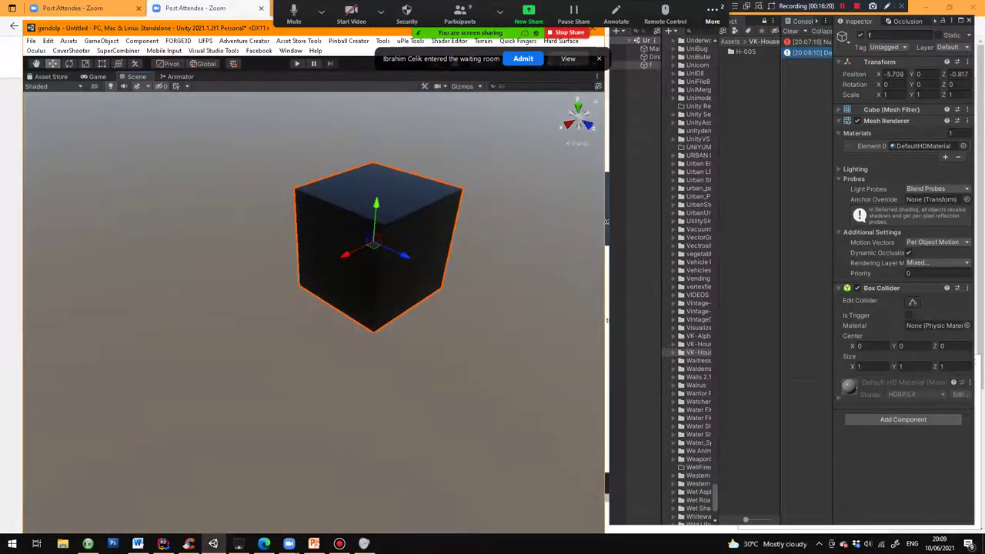
pyautogui.moveTo(375, 219); pyautogui.dragTo(378, 254)
pyautogui.moveTo(319, 255)
pyautogui.mouseDown()
pyautogui.moveTo(216, 299)
pyautogui.moveTo(424, 205)
pyautogui.moveTo(254, 283)
pyautogui.moveTo(387, 222)
pyautogui.moveTo(319, 257)
pyautogui.moveTo(330, 248)
pyautogui.mouseUp()
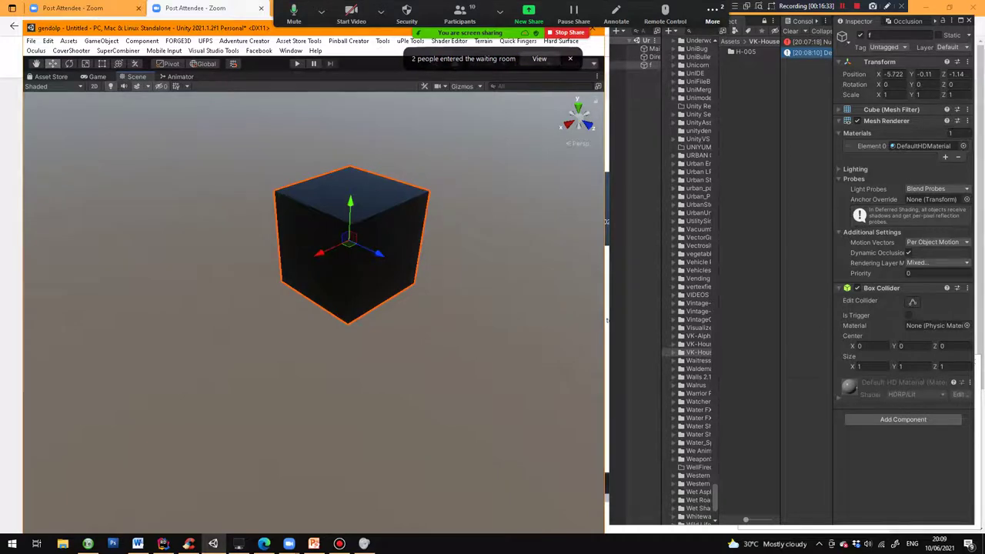
# Check the "Let's start." slide, return to Unity, and quit the LINE application running in the background.
pyautogui.click(314, 543)
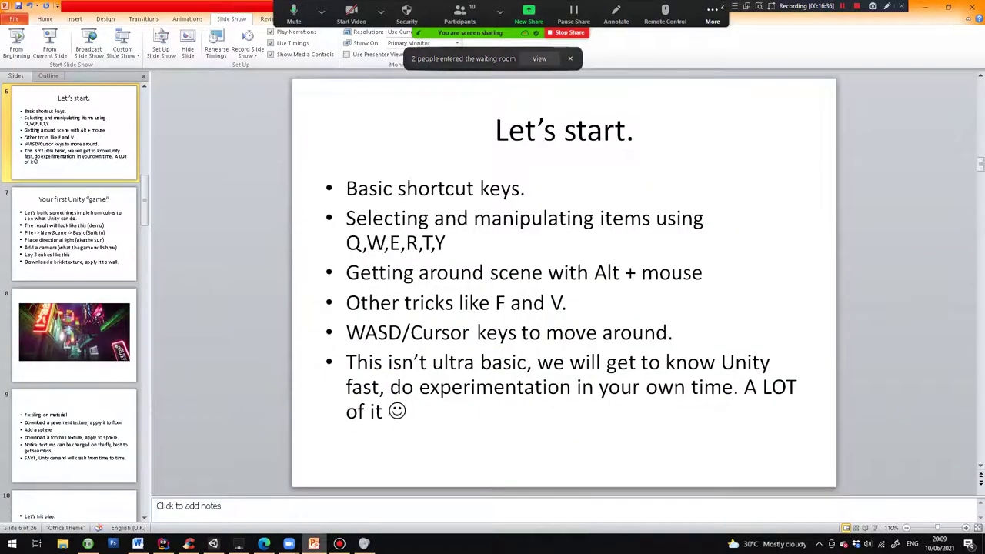
pyautogui.click(213, 543)
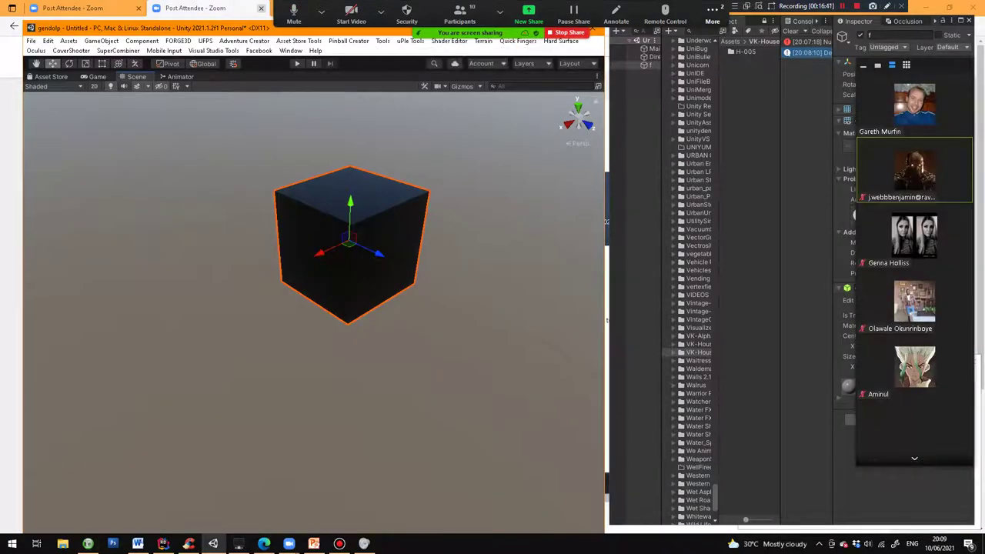
pyautogui.click(819, 544)
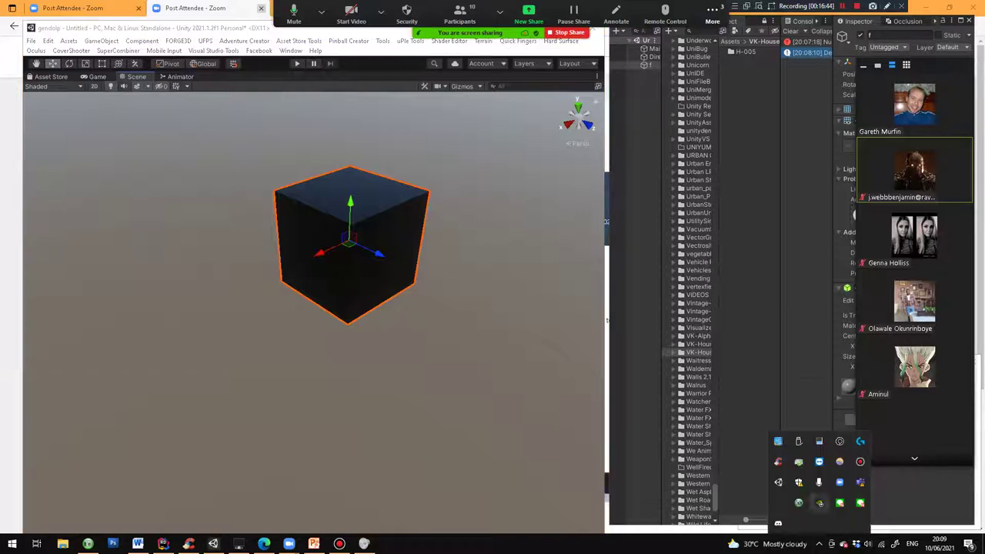
pyautogui.rightClick(839, 524)
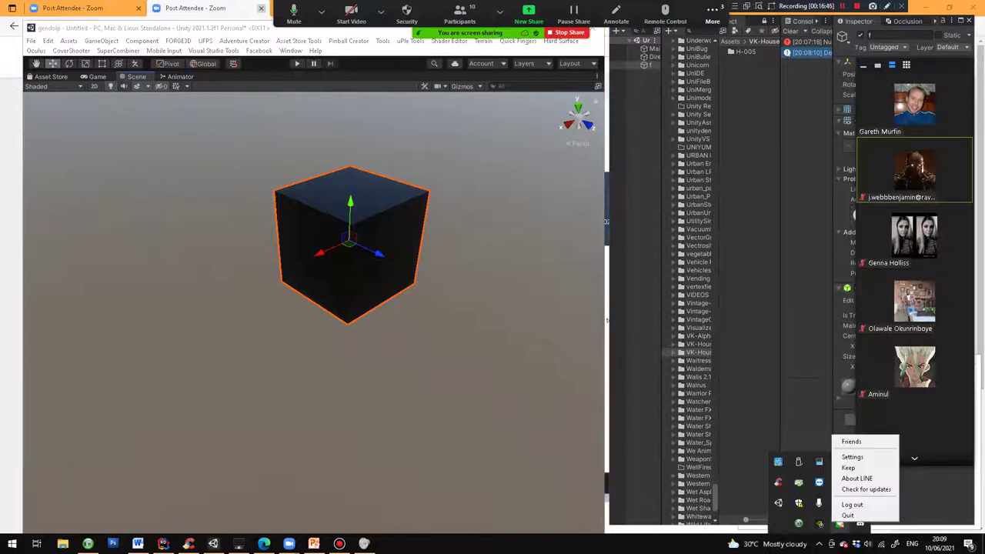
pyautogui.rightClick(839, 524)
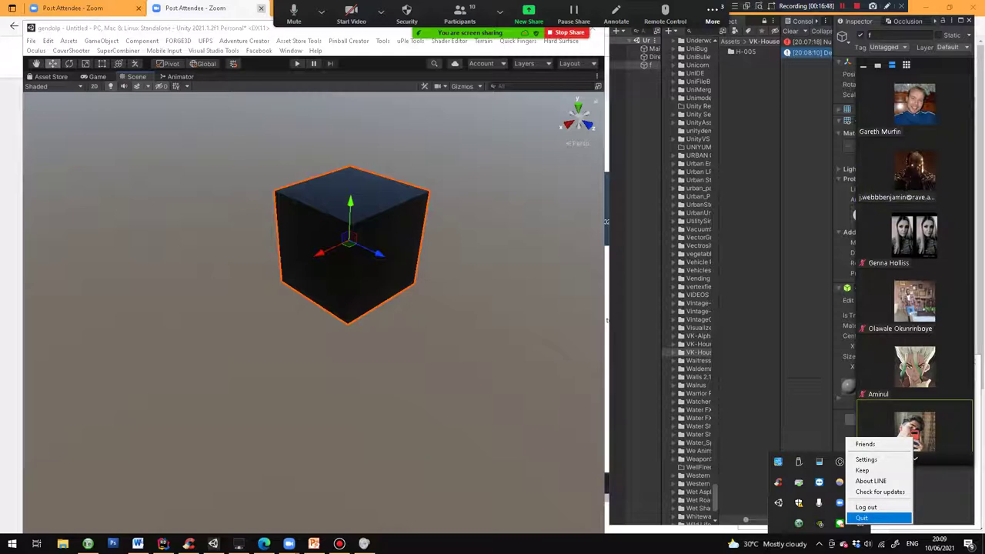
pyautogui.click(862, 518)
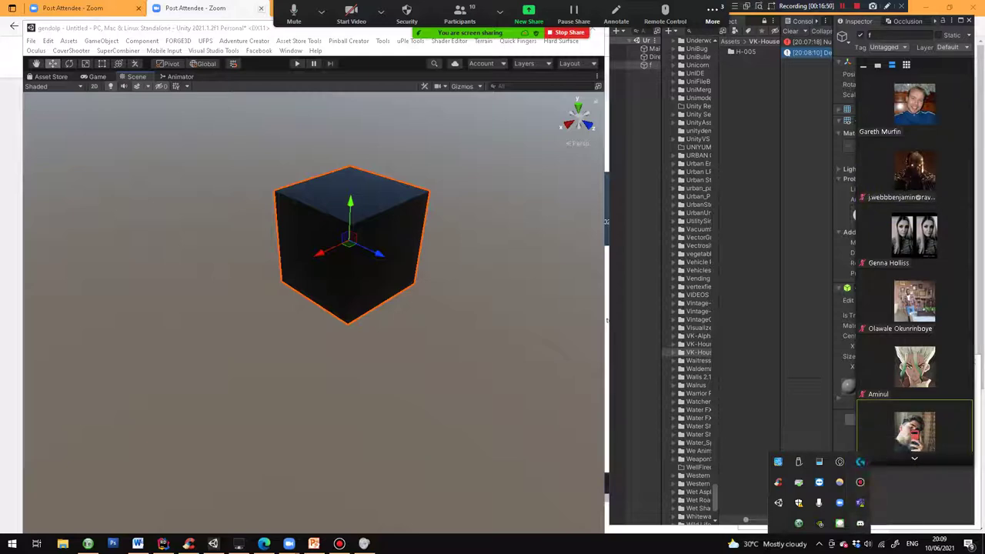
# Rotate the cube to about X -5.3, Y -104.1, Z 1.3 with the Rotate tool, moving the Zoom participants panel off the Inspector.
pyautogui.click(314, 544)
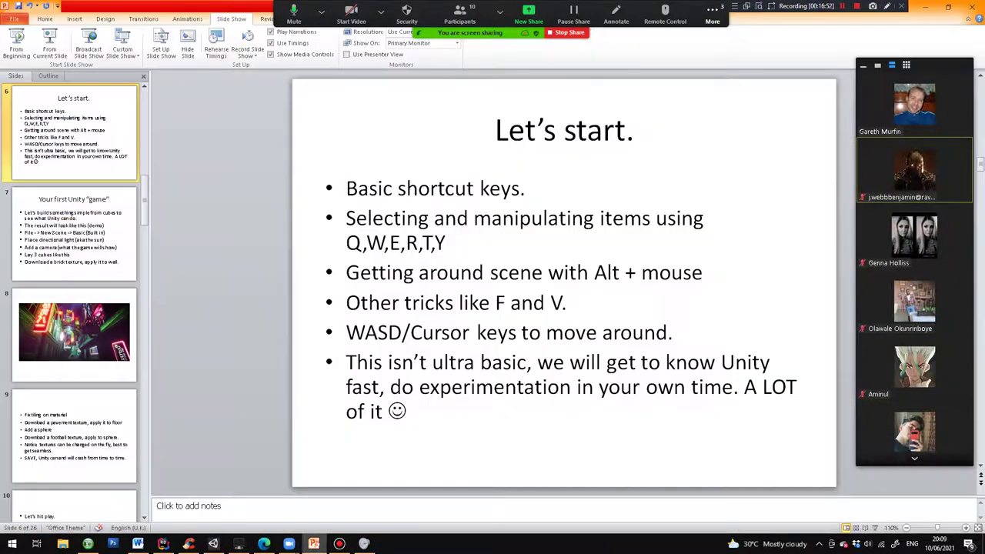
pyautogui.click(314, 544)
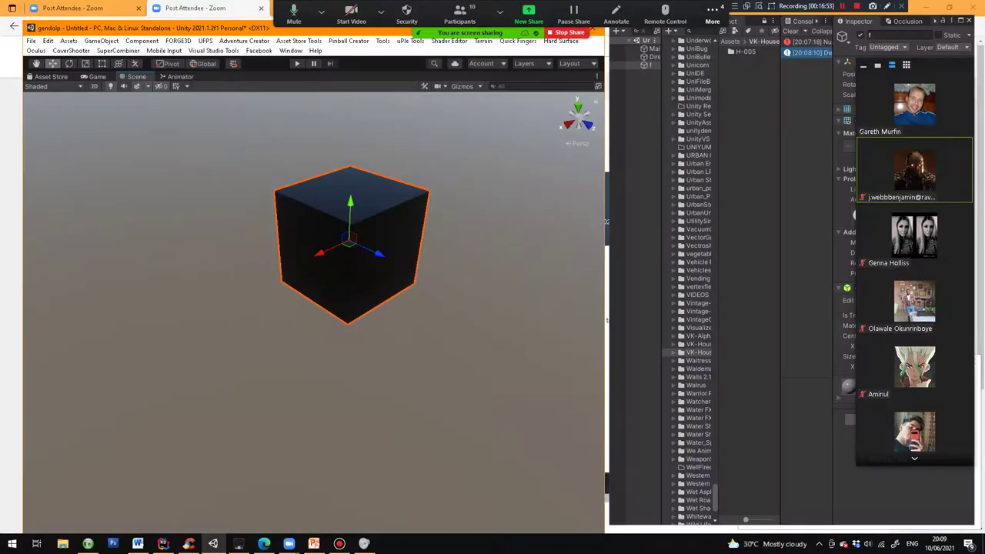
pyautogui.press('e')
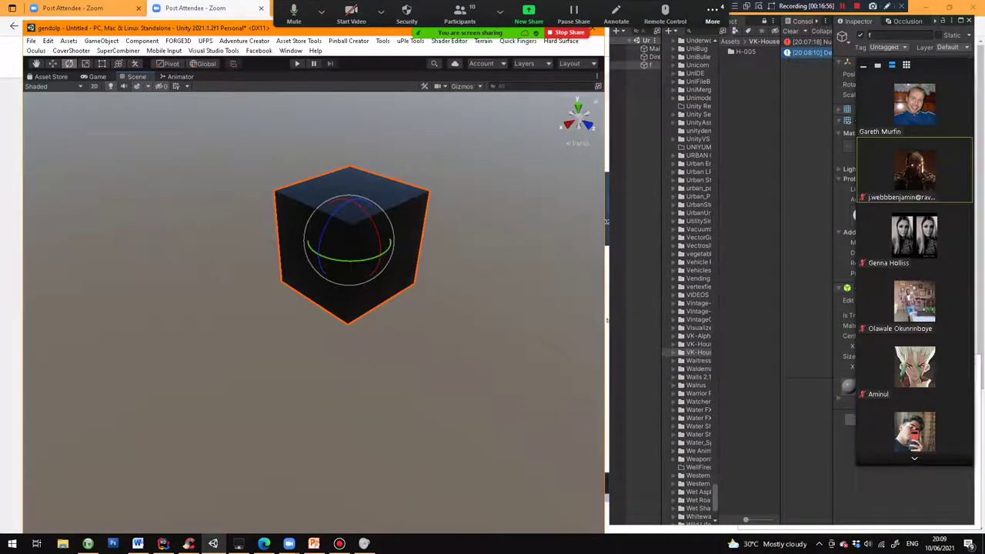
pyautogui.moveTo(356, 261); pyautogui.dragTo(481, 259)
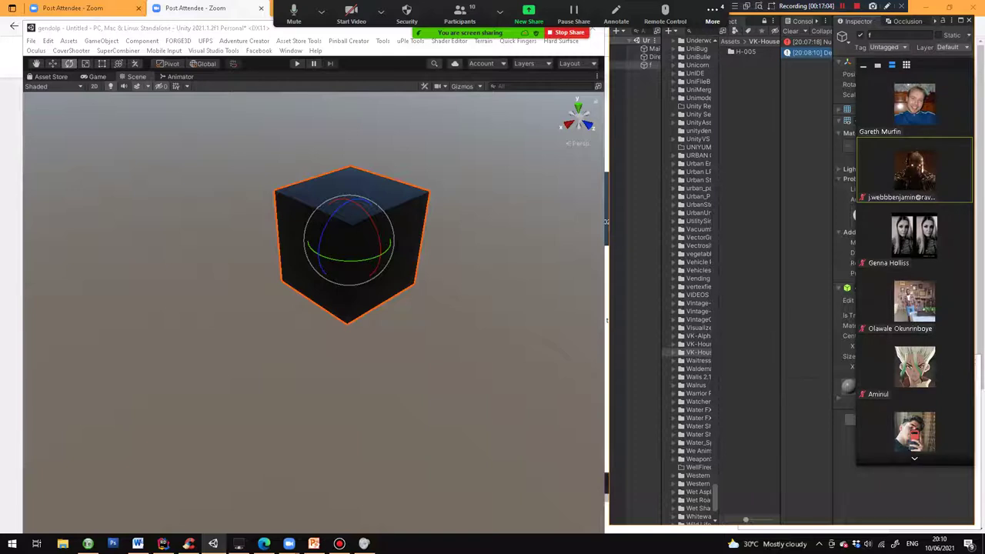
pyautogui.moveTo(939, 65); pyautogui.dragTo(984, 58)
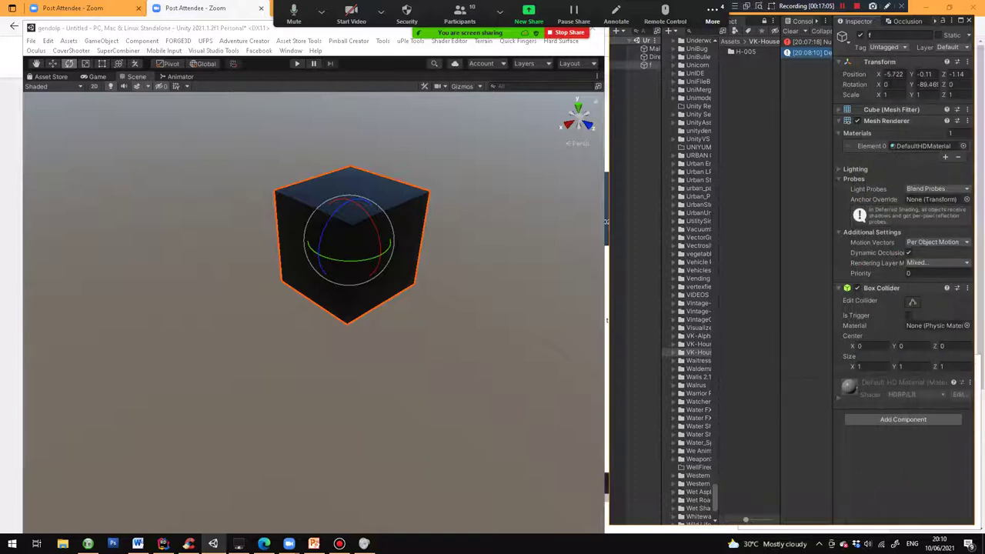
pyautogui.moveTo(350, 261); pyautogui.dragTo(370, 260)
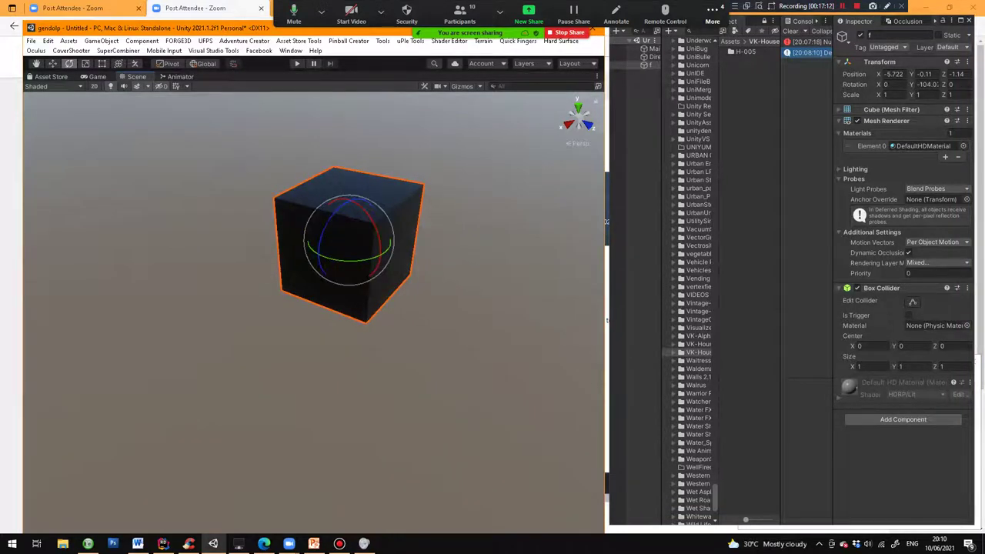
pyautogui.moveTo(332, 214)
pyautogui.mouseDown()
pyautogui.moveTo(348, 194)
pyautogui.moveTo(268, 288)
pyautogui.moveTo(308, 245)
pyautogui.moveTo(350, 246)
pyautogui.moveTo(347, 254)
pyautogui.moveTo(333, 216)
pyautogui.mouseUp()
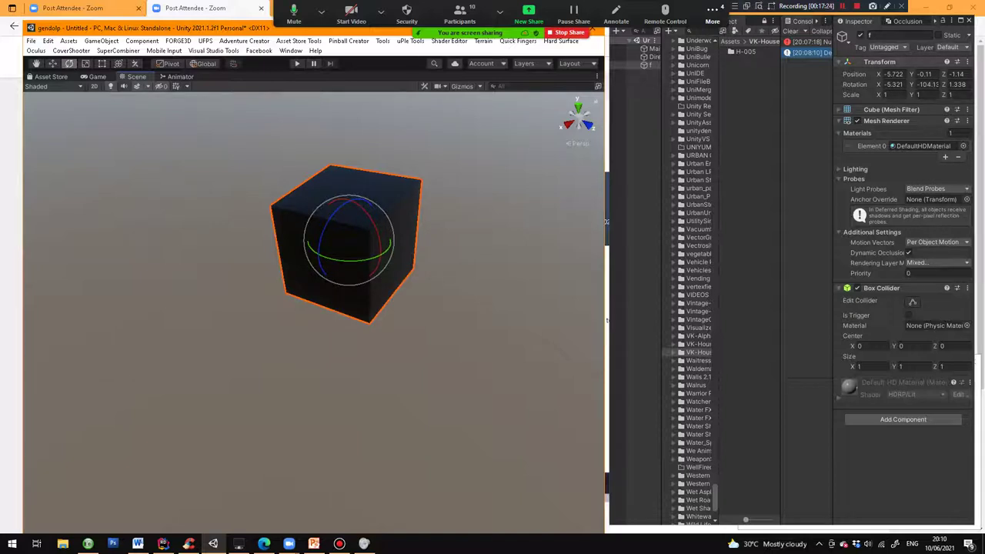
# Reset the cube's Transform position and rotation to 0, and frame the cube in the Scene view.
pyautogui.rightClick(871, 61)
pyautogui.click(879, 66)
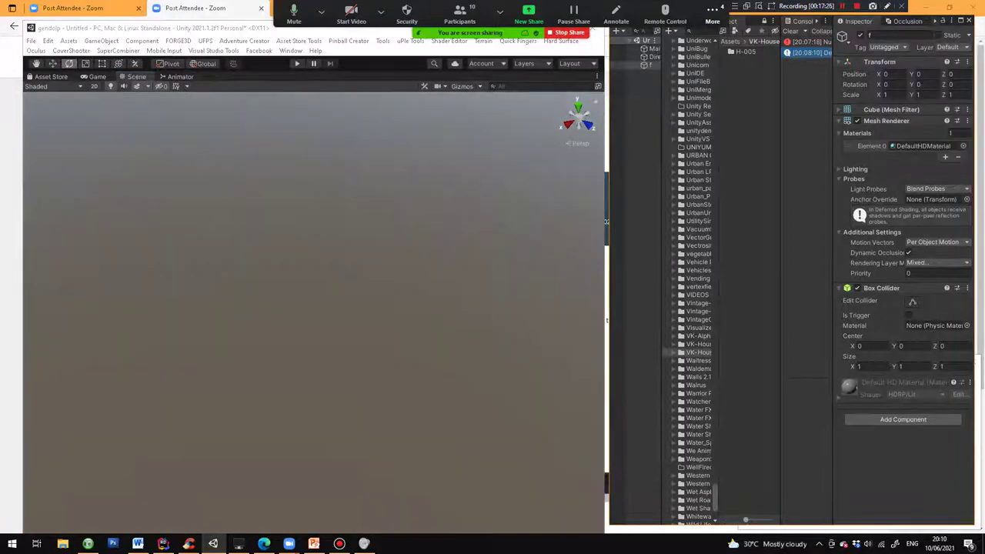
pyautogui.doubleClick(648, 65)
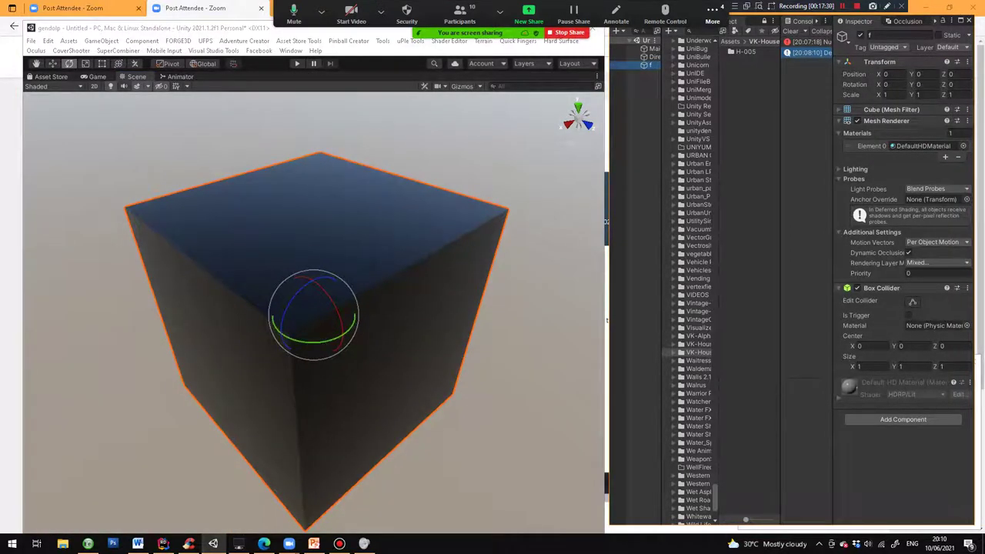
# Rotate the cube about its Y axis in snapped increments to -135 degrees, and turn it back to 0.
pyautogui.keyDown('ctrl'); pyautogui.moveTo(324, 342); pyautogui.dragTo(407, 336); pyautogui.keyUp('ctrl')
pyautogui.moveTo(254, 342); pyautogui.dragTo(189, 344)
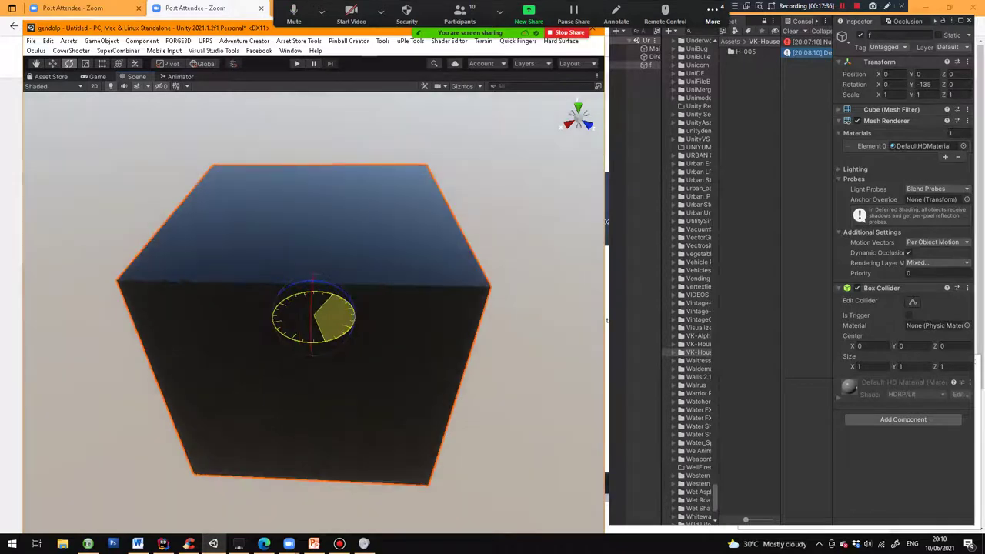
pyautogui.keyDown('ctrl'); pyautogui.moveTo(509, 329); pyautogui.dragTo(324, 341); pyautogui.keyUp('ctrl')
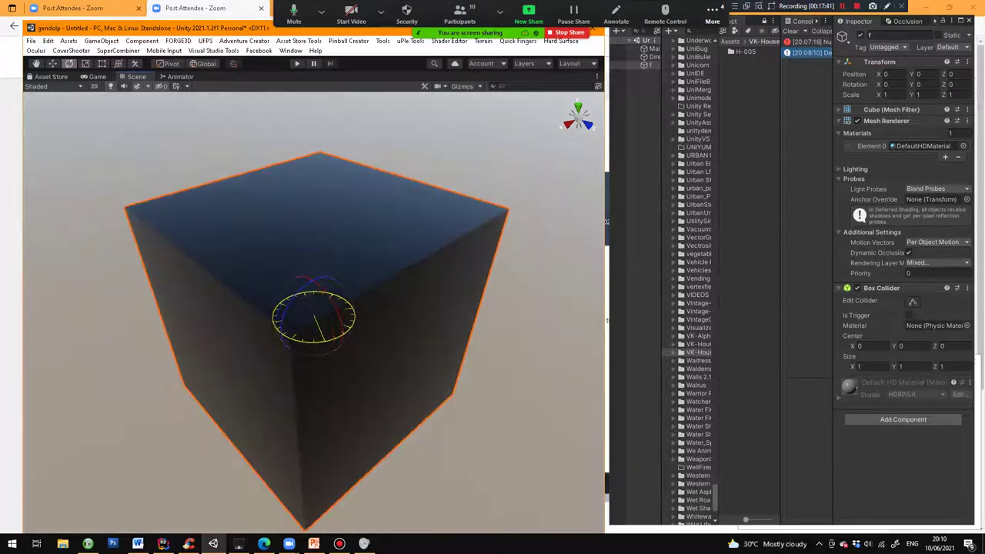
# Turn the cube freely about its Y axis and set its Y rotation to exactly -90.
pyautogui.moveTo(317, 343); pyautogui.dragTo(448, 339)
pyautogui.moveTo(258, 341); pyautogui.dragTo(269, 341)
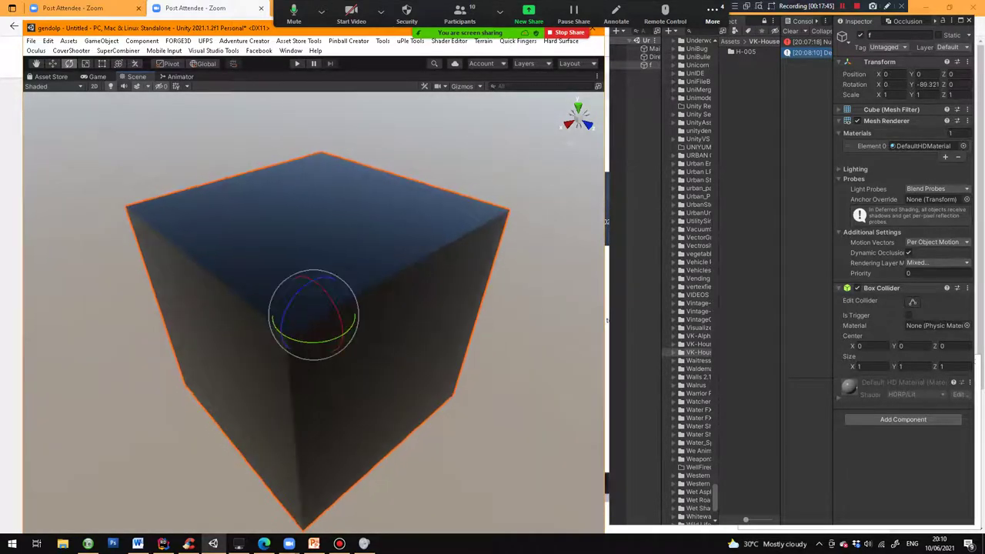
pyautogui.click(928, 85)
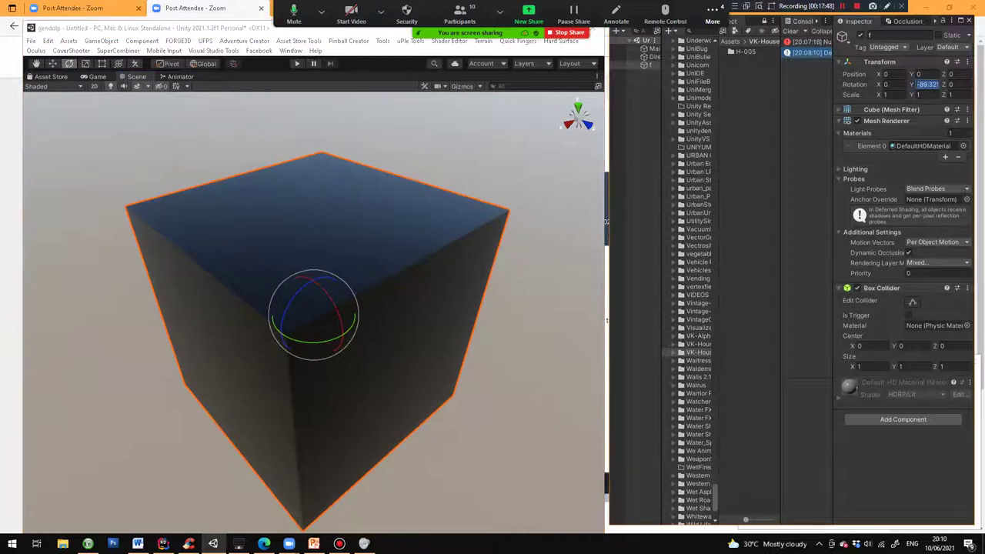
pyautogui.write('-90')
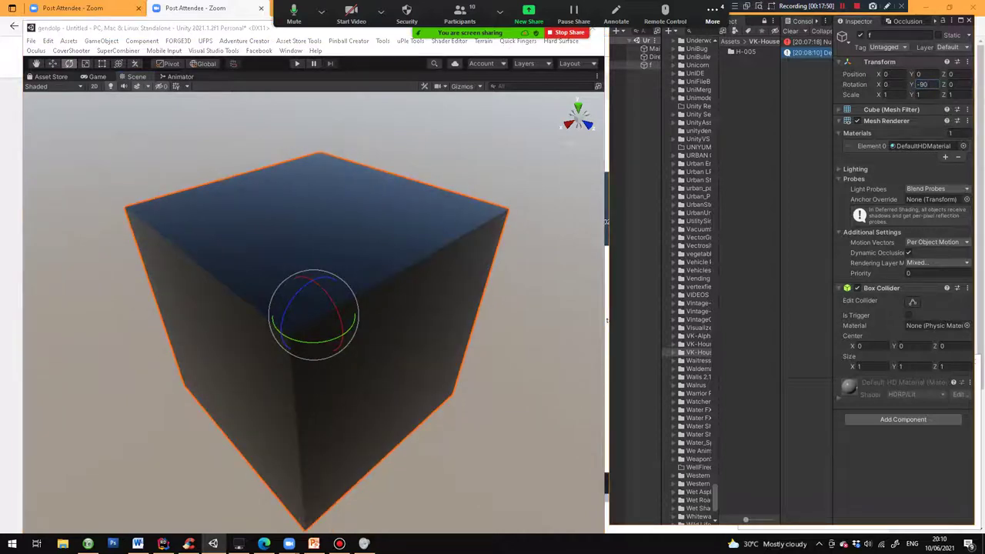
# Switch to PowerPoint, highlight the word "Alt" on the "Let's start." slide, and return to Unity.
pyautogui.moveTo(326, 342)
pyautogui.keyDown('ctrl'); pyautogui.mouseDown()
pyautogui.moveTo(354, 343)
pyautogui.moveTo(329, 342)
pyautogui.mouseUp(); pyautogui.keyUp('ctrl')
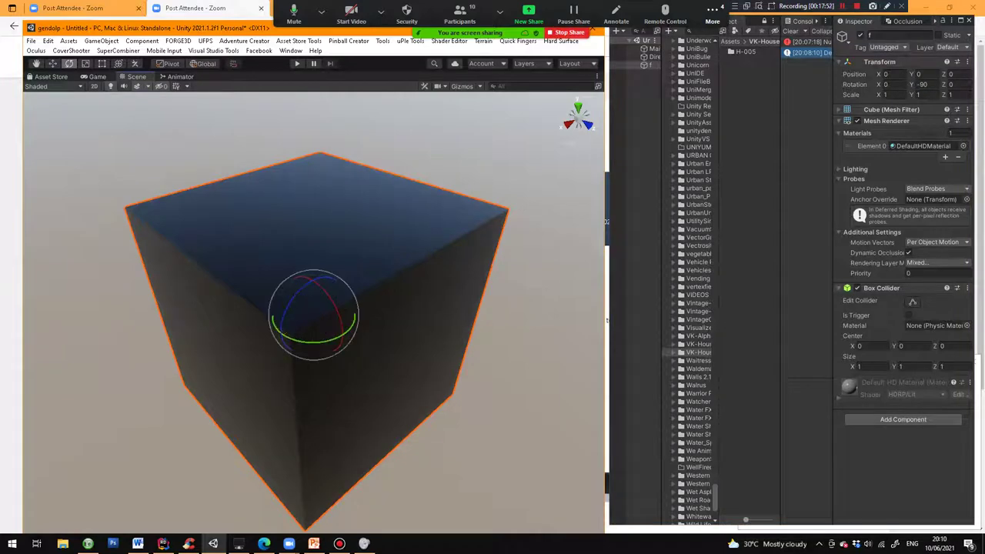
pyautogui.press('alt')
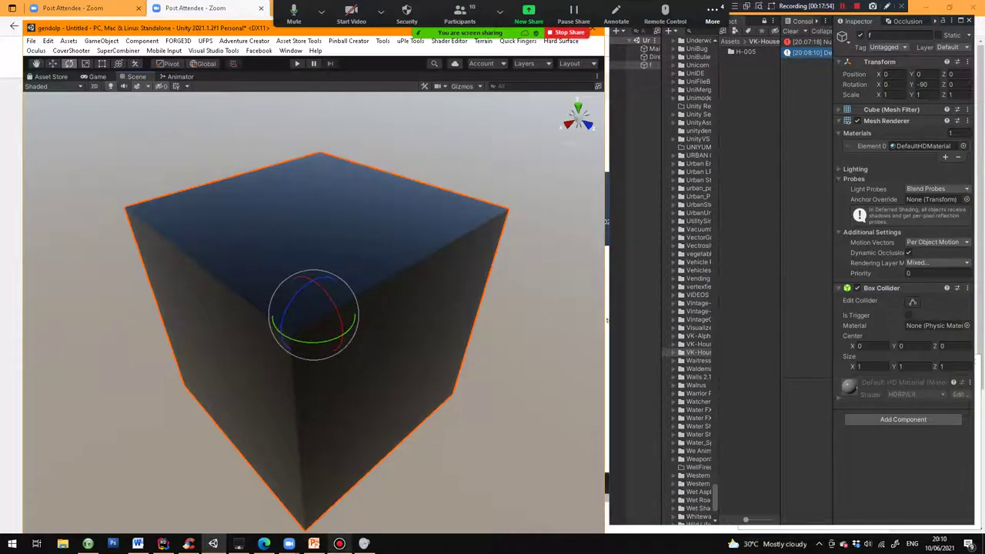
pyautogui.click(314, 543)
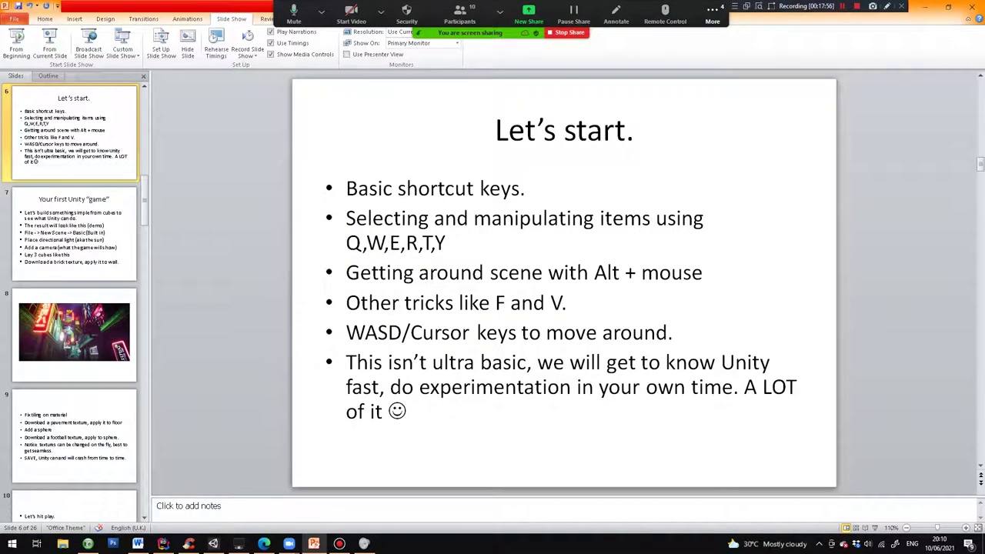
pyautogui.doubleClick(606, 272)
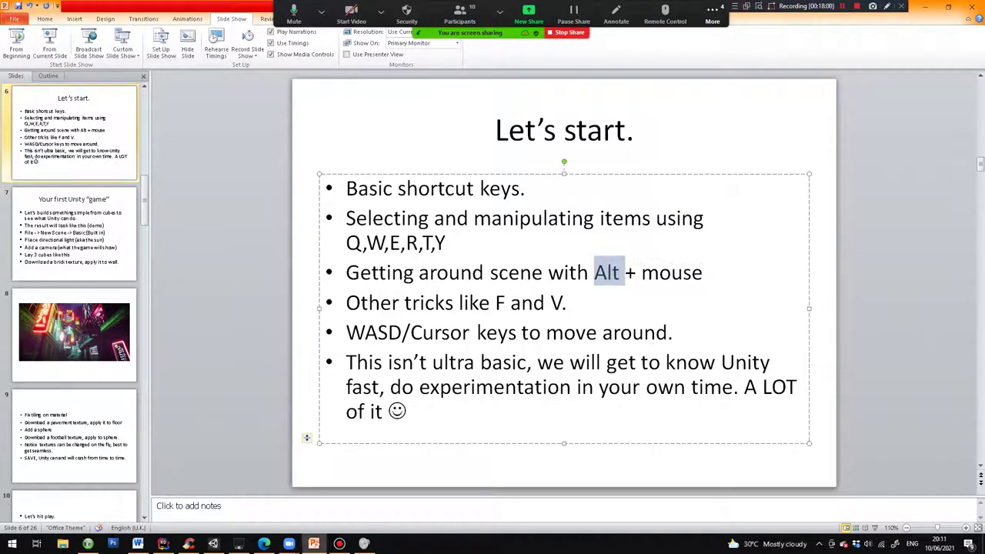
pyautogui.click(239, 543)
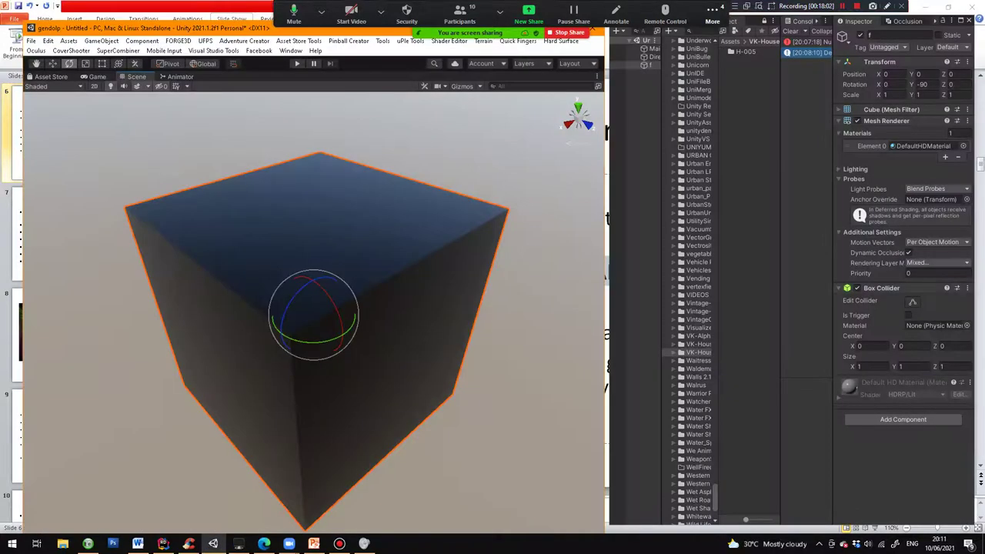
# Deselect the cube, and orbit and zoom around it in the Scene view to examine it from several sides.
pyautogui.hotkey('shift', 'd')
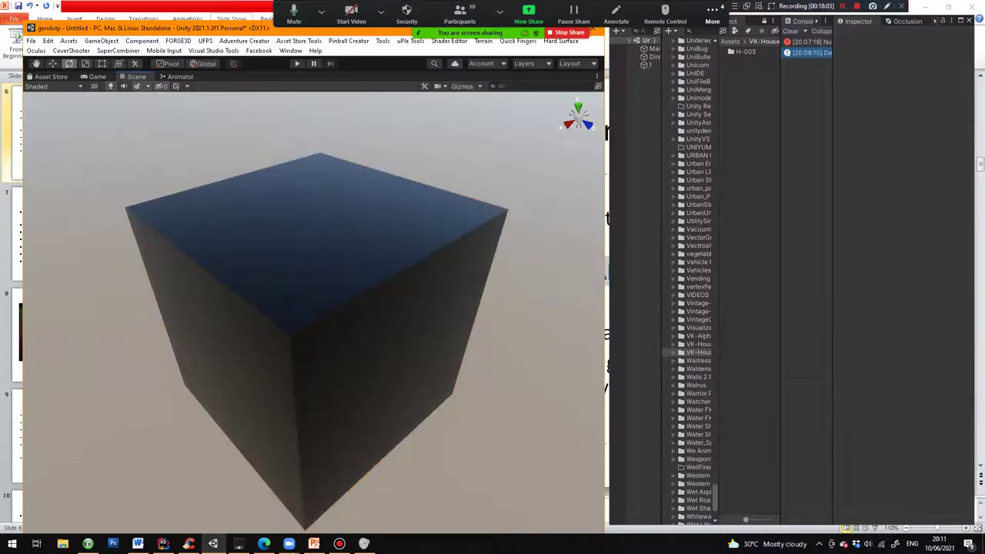
pyautogui.press('q')
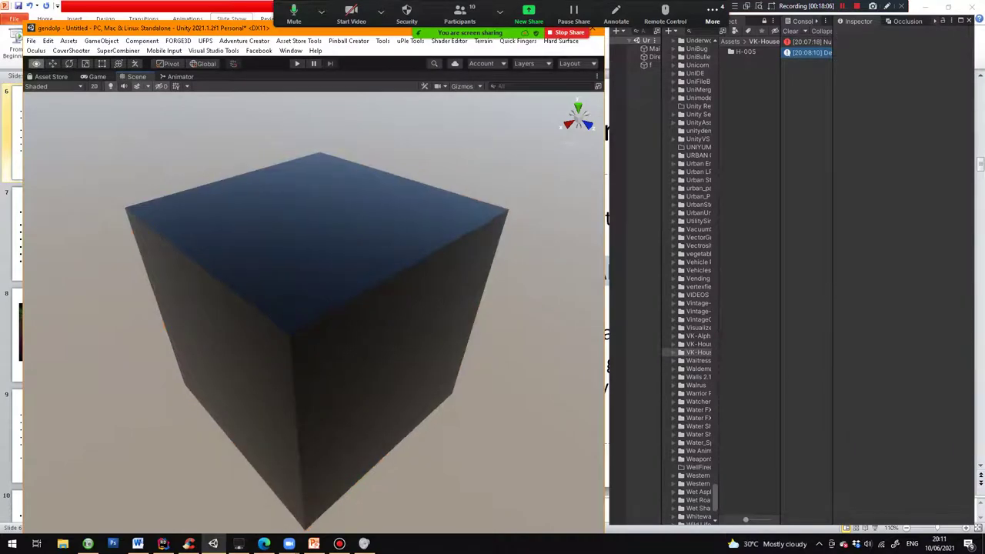
pyautogui.keyDown('alt'); pyautogui.moveTo(385, 277); pyautogui.dragTo(200, 231); pyautogui.keyUp('alt')
pyautogui.scroll(-10, 314, 313)
pyautogui.scroll(3, 314, 311)
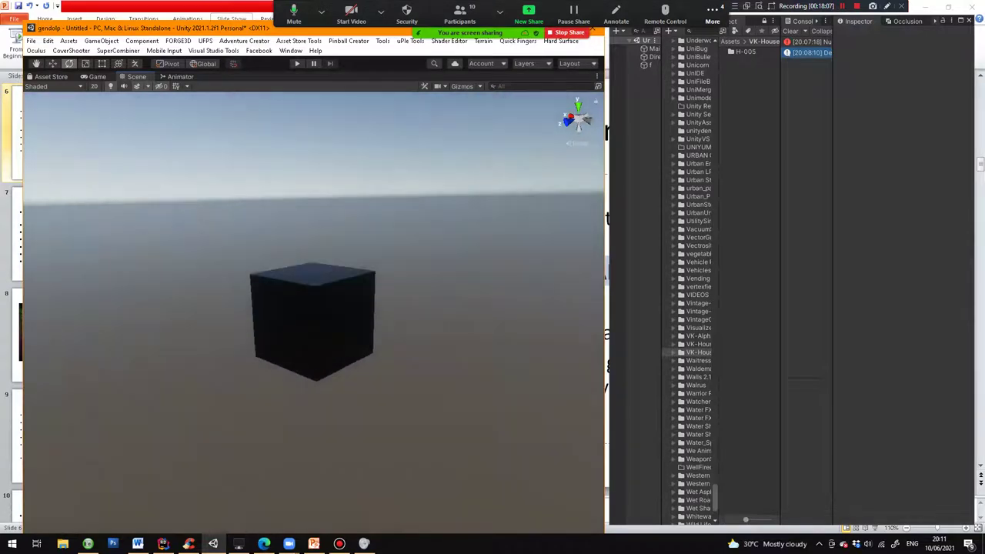
pyautogui.scroll(-4, 314, 312)
pyautogui.scroll(4, 314, 311)
pyautogui.scroll(-5, 314, 311)
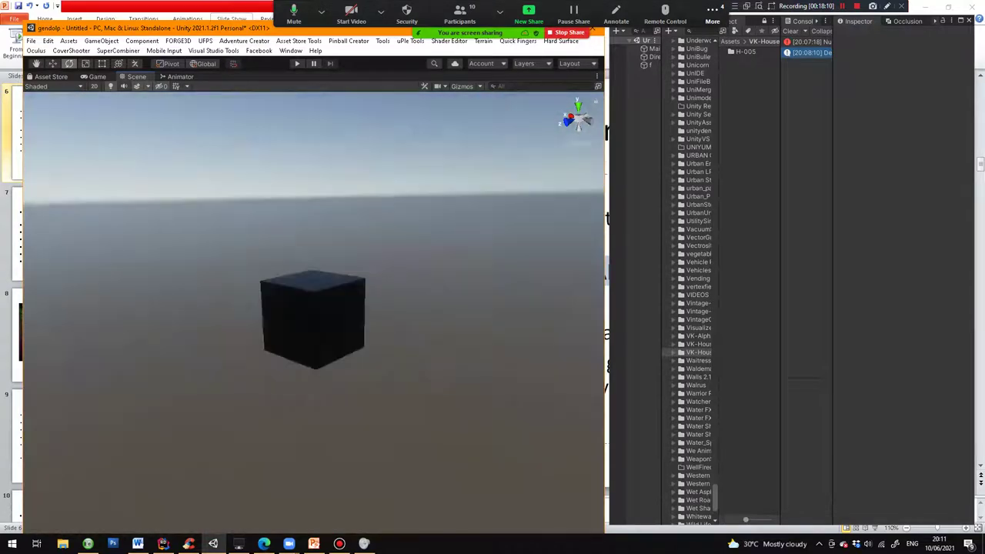
pyautogui.keyDown('alt'); pyautogui.moveTo(254, 331); pyautogui.dragTo(346, 308); pyautogui.keyUp('alt')
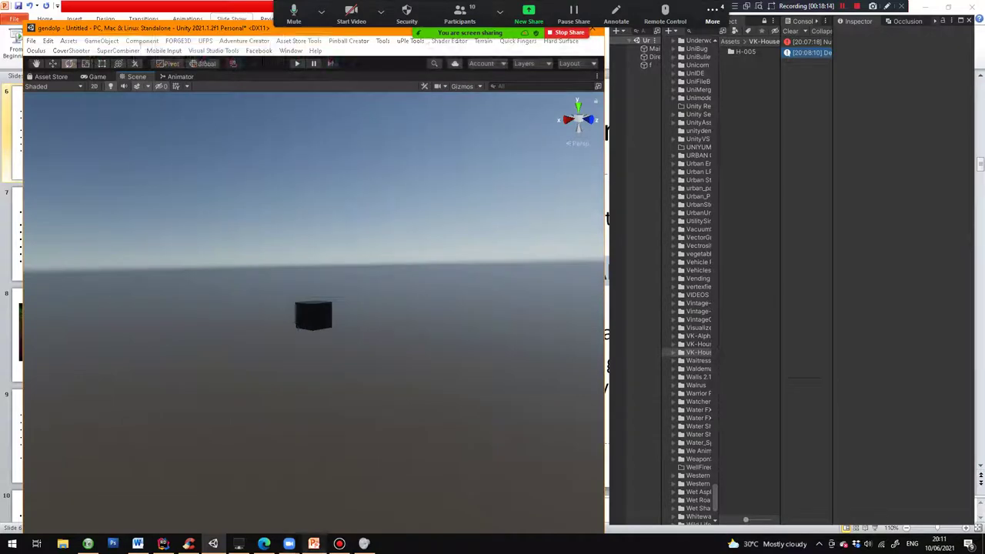
# Scale the cube with the Scale tool, uniformly and along single axes, to about X 8.54, Y 7.46, Z 4.66.
pyautogui.click(314, 543)
pyautogui.click(314, 543)
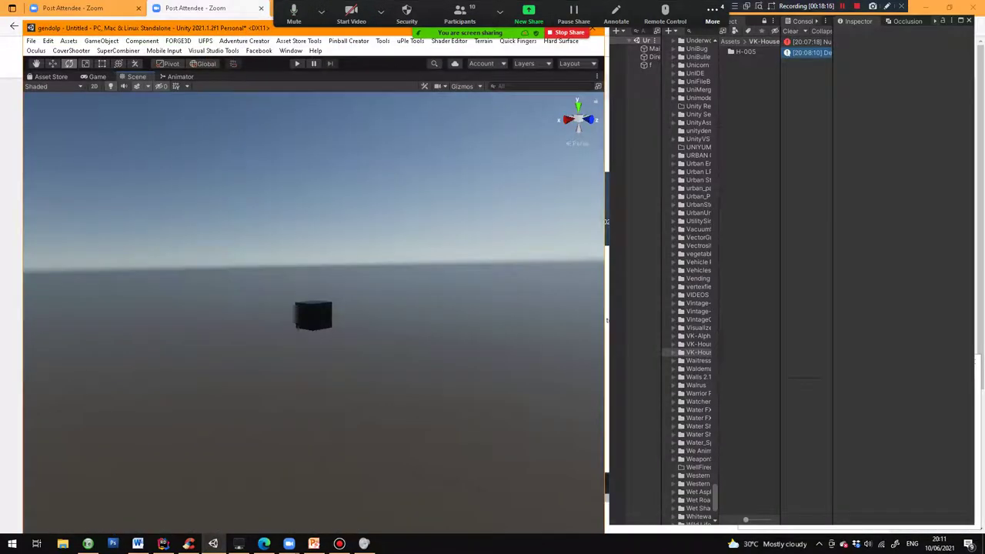
pyautogui.press('r')
pyautogui.click(314, 317)
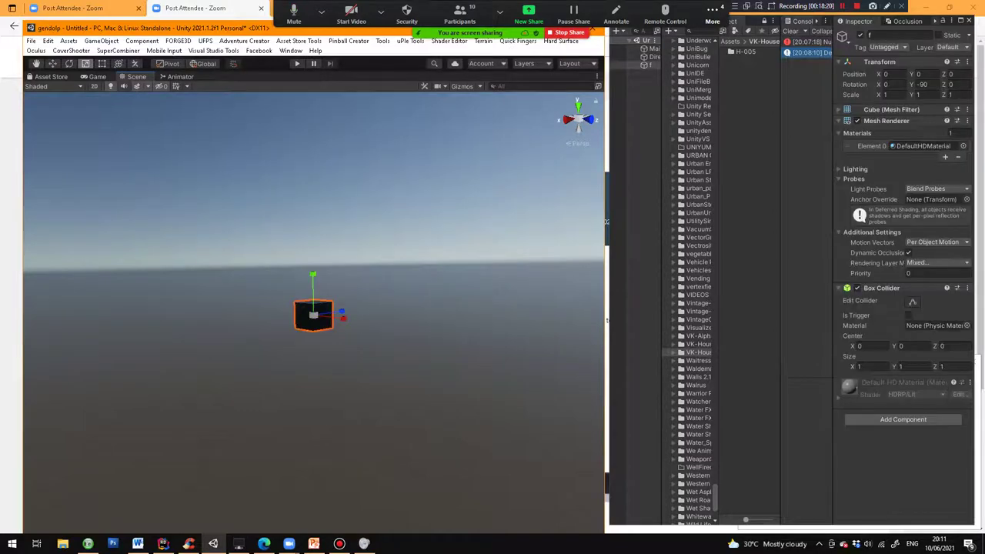
pyautogui.moveTo(314, 314); pyautogui.dragTo(477, 315)
pyautogui.moveTo(354, 305); pyautogui.dragTo(451, 338)
pyautogui.moveTo(354, 317); pyautogui.dragTo(396, 321)
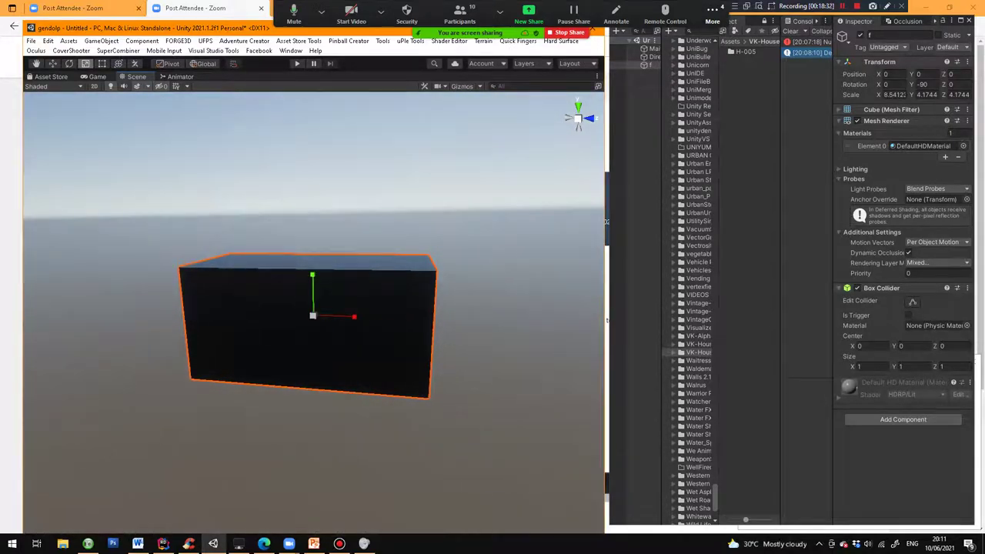
pyautogui.moveTo(313, 275); pyautogui.dragTo(92, 323)
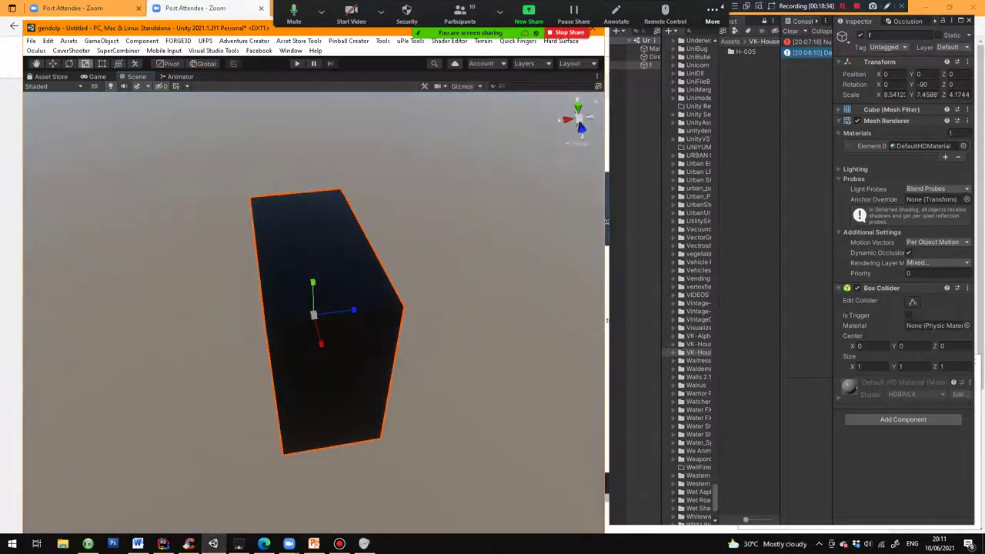
pyautogui.moveTo(353, 310); pyautogui.dragTo(378, 368)
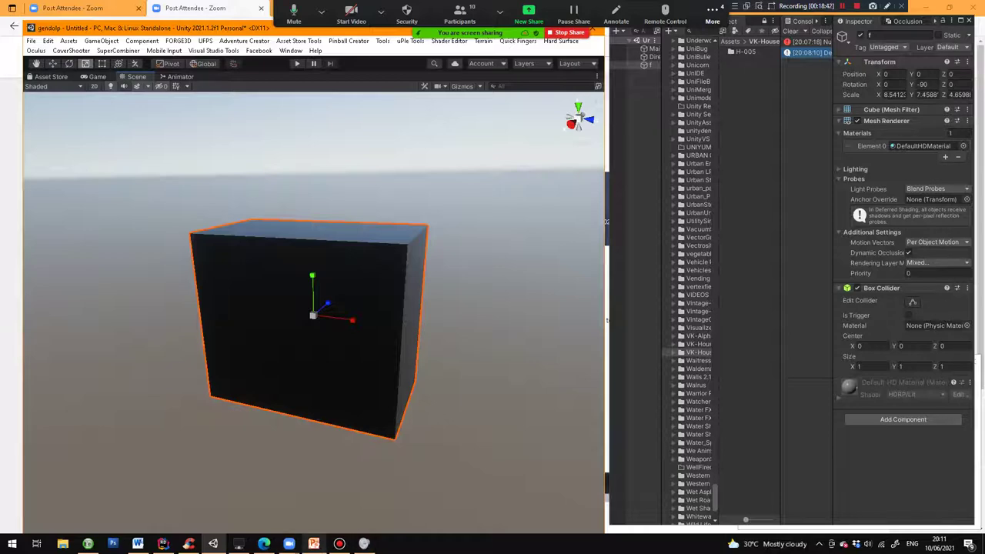
# Resize the block by its edges with the Rect tool to a scale of about X 10.58, Y 6.85.
pyautogui.click(314, 543)
pyautogui.click(314, 543)
pyautogui.press('t')
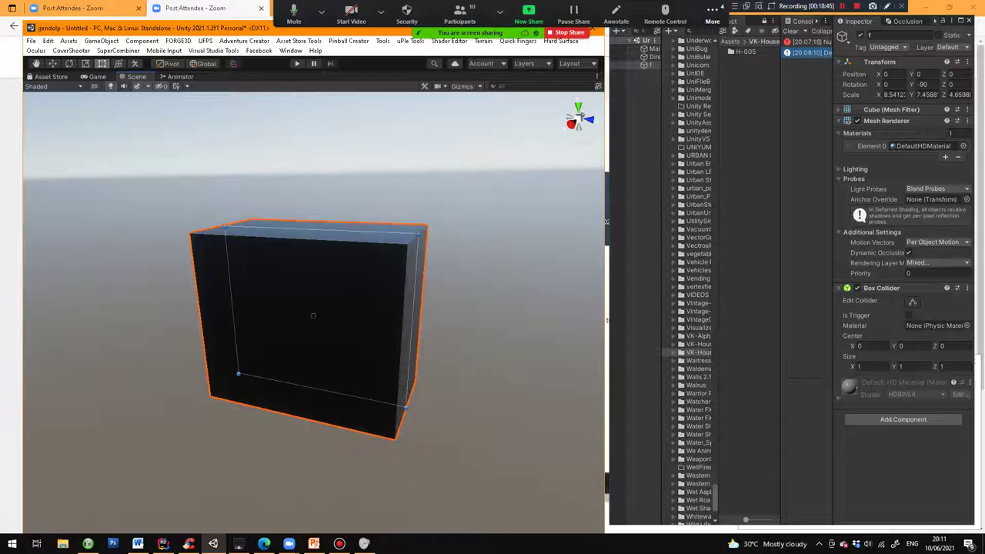
pyautogui.keyDown('alt'); pyautogui.moveTo(313, 315); pyautogui.dragTo(372, 265); pyautogui.keyUp('alt')
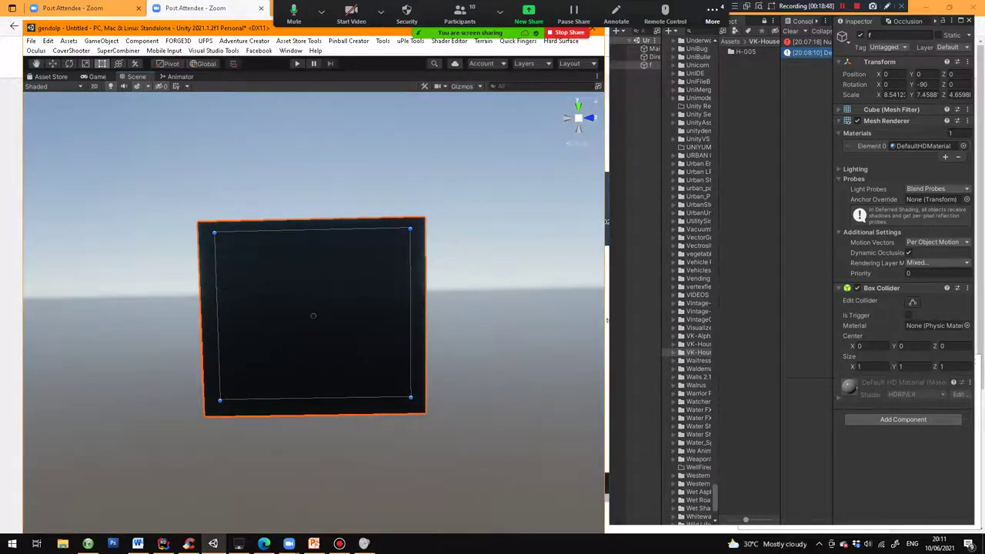
pyautogui.moveTo(217, 317); pyautogui.dragTo(246, 316)
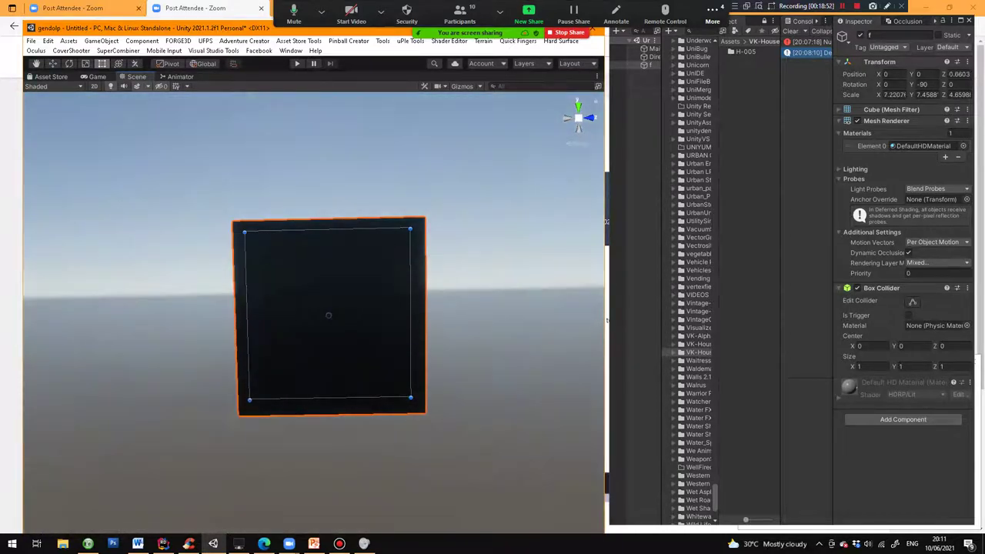
pyautogui.moveTo(412, 316); pyautogui.dragTo(488, 315)
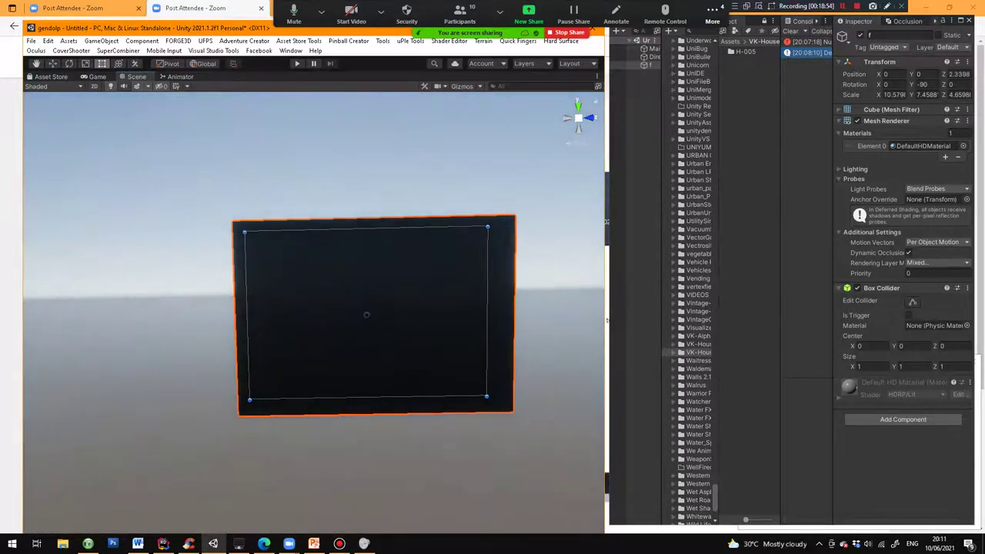
pyautogui.moveTo(366, 229)
pyautogui.mouseDown()
pyautogui.moveTo(366, 170)
pyautogui.moveTo(366, 243)
pyautogui.mouseUp()
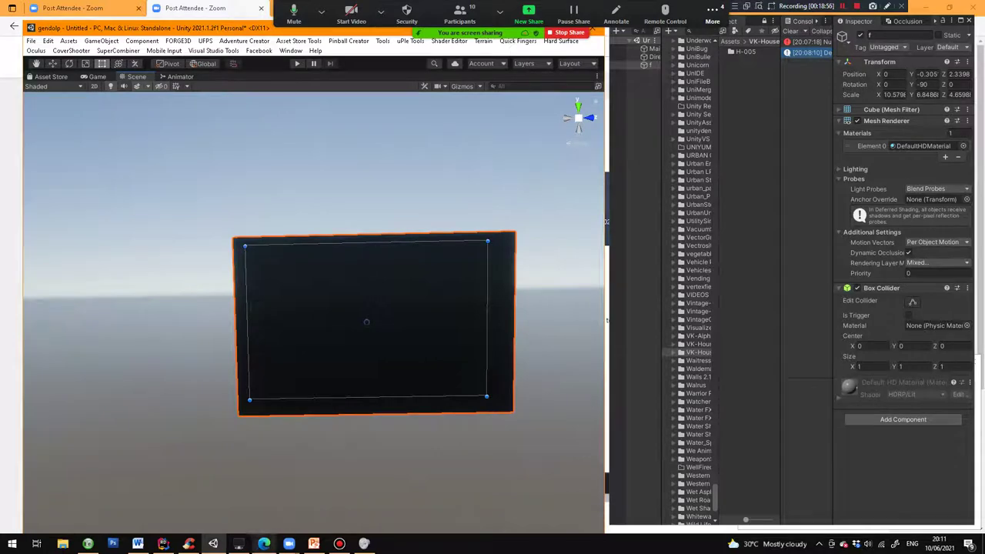
# Check the shortcut slide, activate the combined Transform tool on the block, and view its gizmo from above.
pyautogui.click(314, 543)
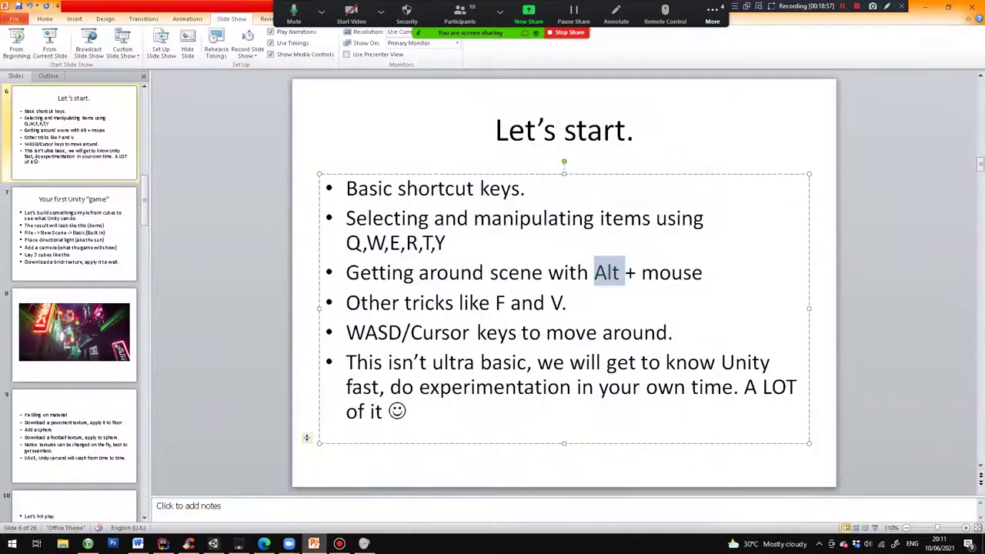
pyautogui.hotkey('alt', 'Tab')
pyautogui.press('y')
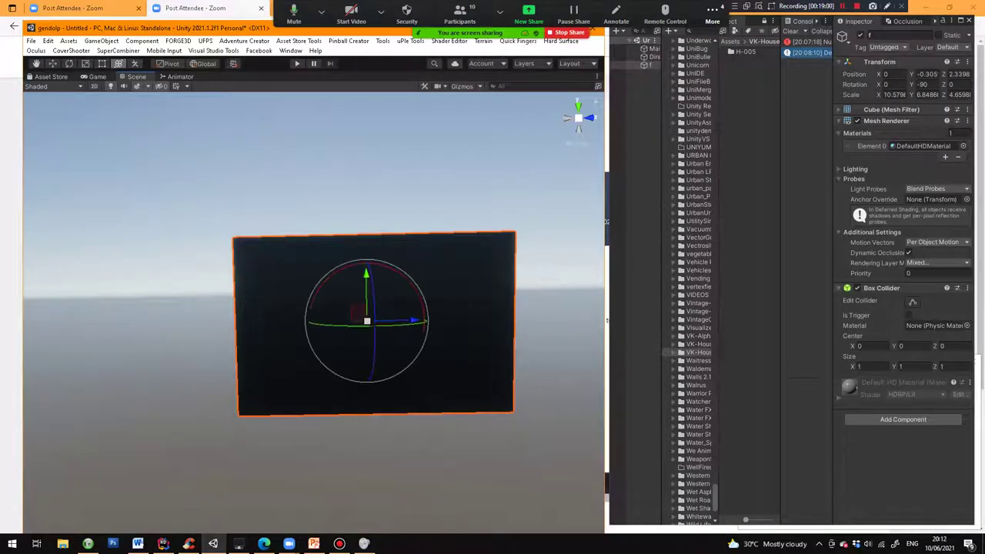
pyautogui.keyDown('alt'); pyautogui.moveTo(308, 254); pyautogui.dragTo(381, 400); pyautogui.keyUp('alt')
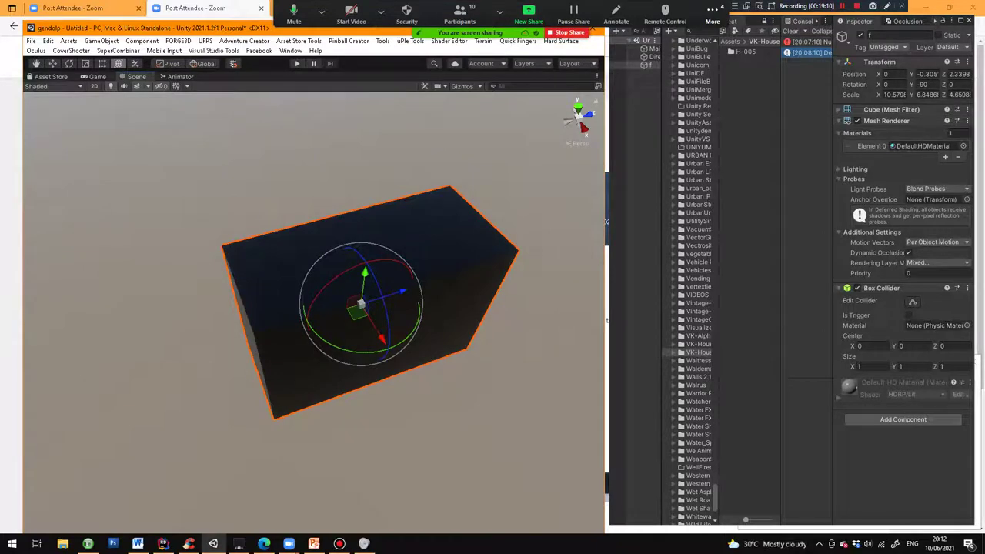
# Duplicate the block and move the copy away from the original along the negative X axis with the Move tool.
pyautogui.click(314, 544)
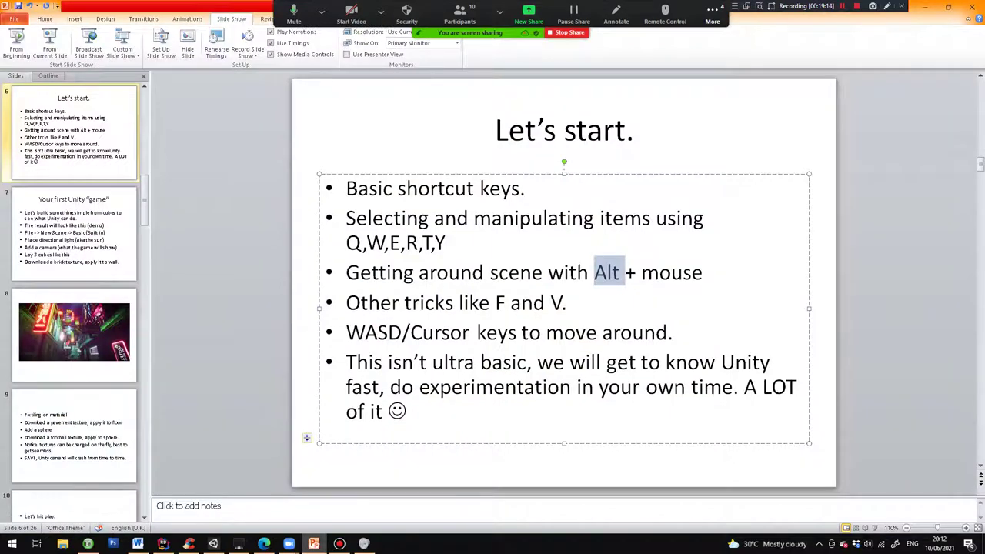
pyautogui.hotkey('alt', 'Tab')
pyautogui.scroll(-3, 353, 306)
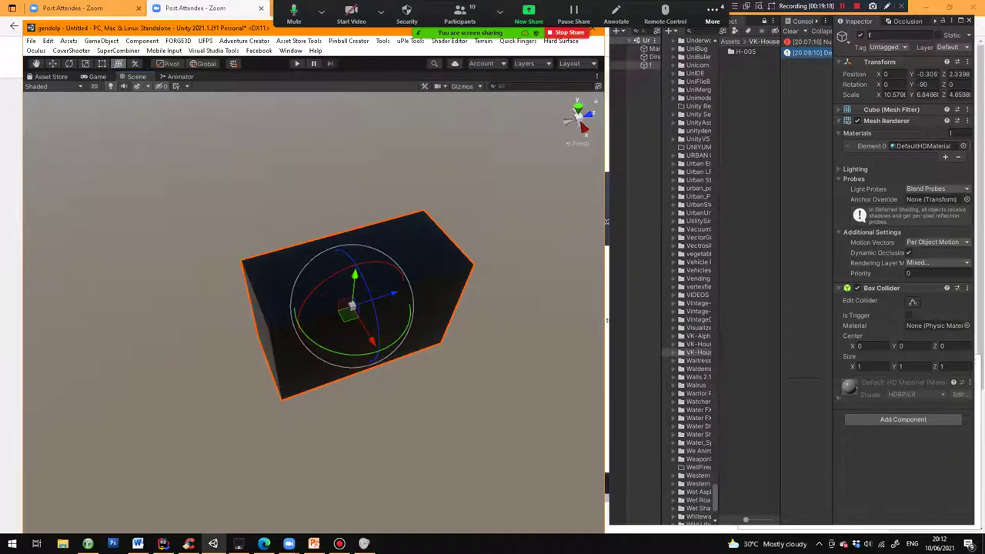
pyautogui.press('w')
pyautogui.keyDown('alt'); pyautogui.moveTo(308, 308); pyautogui.dragTo(442, 302); pyautogui.keyUp('alt')
pyautogui.hotkey('ctrl', 'd')
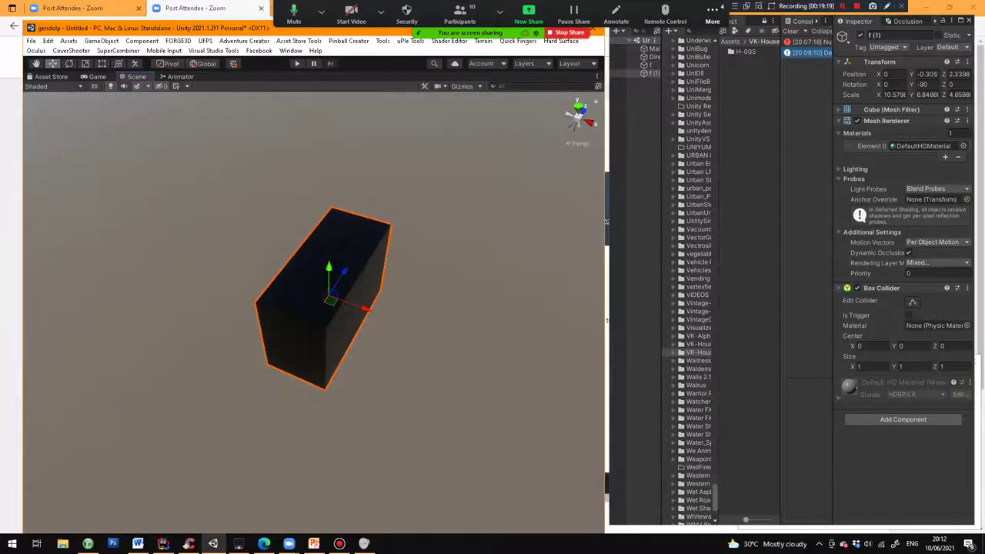
pyautogui.moveTo(364, 308); pyautogui.dragTo(137, 229)
# Duplicate the block twice more to form a row along X, placing the last copy at about X -42.47.
pyautogui.scroll(-3, 222, 255)
pyautogui.hotkey('ctrl', 'd')
pyautogui.scroll(-3, 137, 228)
pyautogui.moveTo(136, 228); pyautogui.dragTo(302, 257, button='middle')
pyautogui.hotkey('ctrl', 'd')
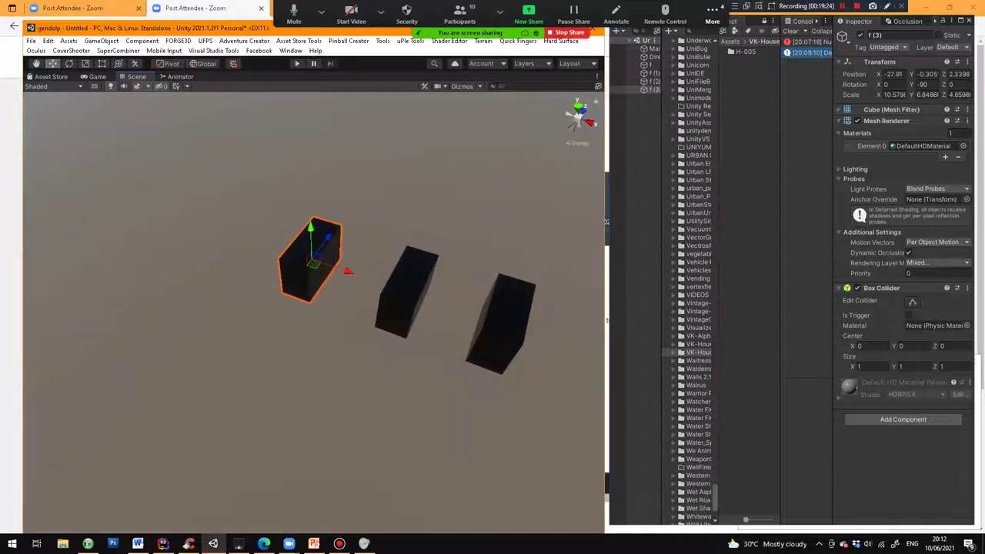
pyautogui.moveTo(348, 270); pyautogui.dragTo(265, 244)
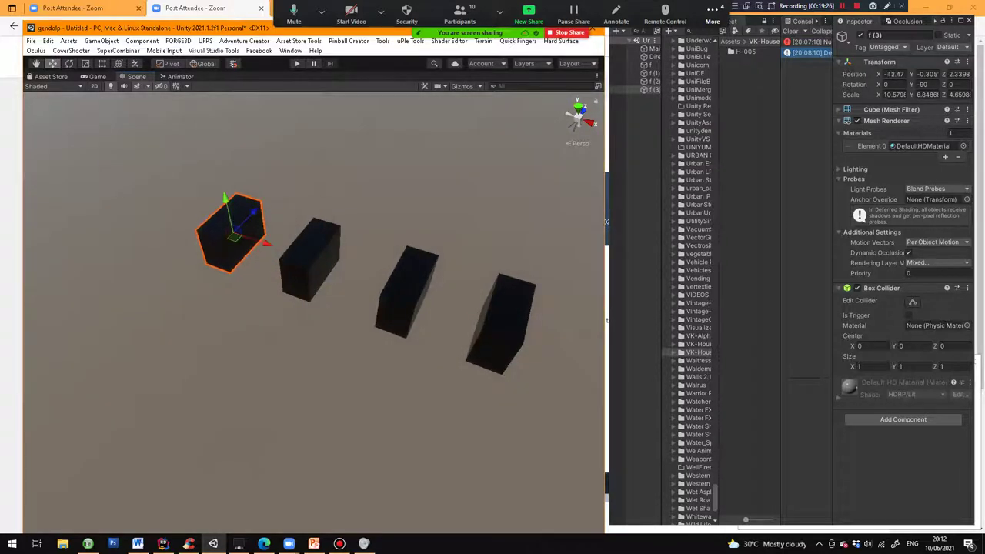
# Try moving the original block along the X axis toward the far end of the row, and undo the move.
pyautogui.click(500, 322)
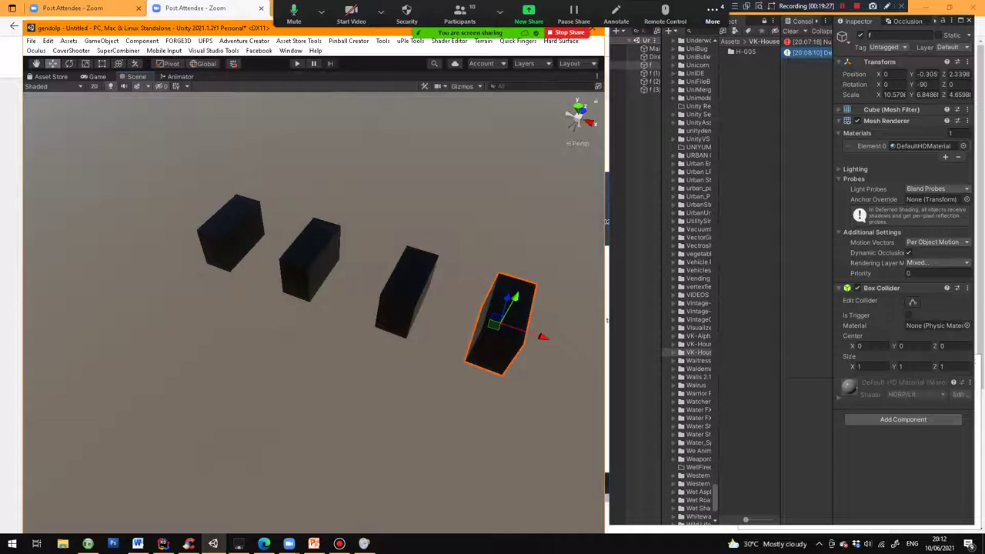
pyautogui.moveTo(542, 336); pyautogui.dragTo(362, 189)
pyautogui.moveTo(362, 189); pyautogui.dragTo(448, 141, button='middle')
pyautogui.hotkey('ctrl', 'z')
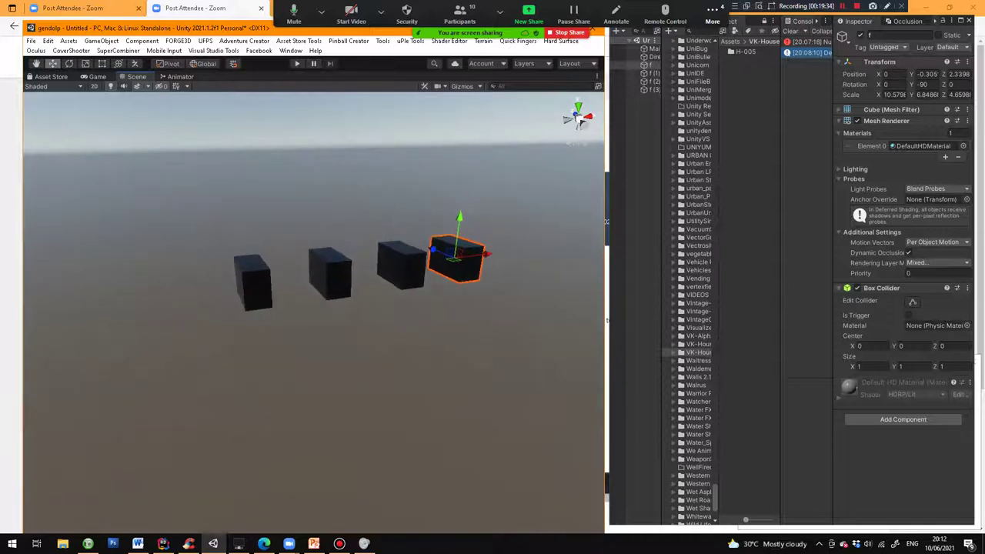
# Surface-snap the original block onto the farthest block in the row, at about X -40.15, Y 3.12, Z -2.95.
pyautogui.keyDown('alt'); pyautogui.moveTo(454, 200); pyautogui.dragTo(308, 258); pyautogui.keyUp('alt')
pyautogui.moveTo(308, 258); pyautogui.dragTo(150, 211, button='middle')
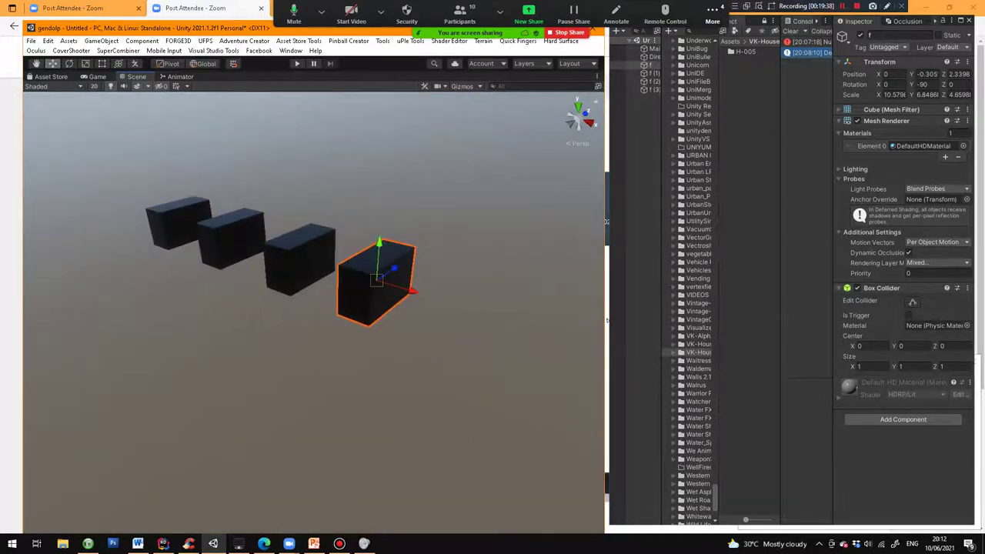
pyautogui.keyDown('ctrl'); pyautogui.keyDown('shift'); pyautogui.moveTo(377, 280); pyautogui.dragTo(159, 212); pyautogui.keyUp('shift'); pyautogui.keyUp('ctrl')
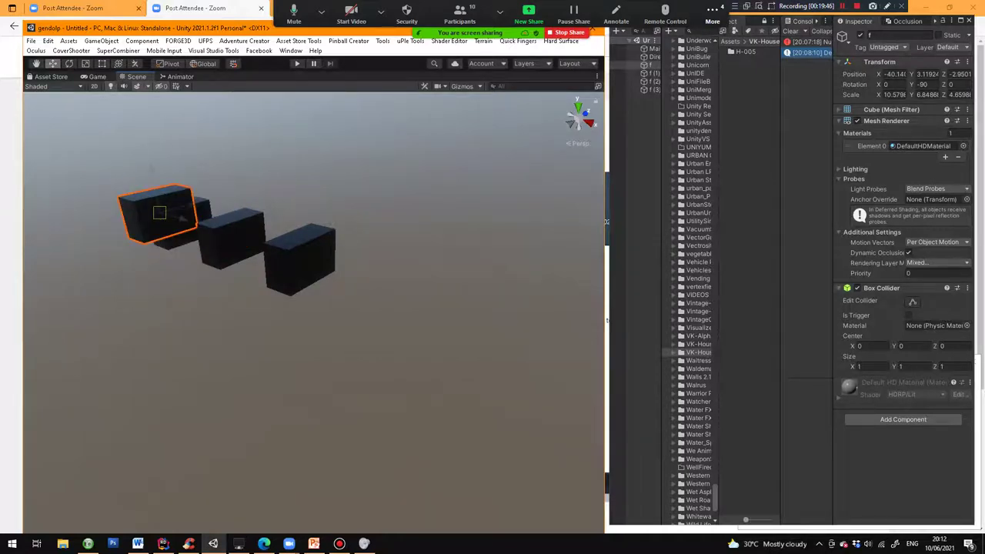
# Frame the original block and vertex-snap its bottom corner to the matching corner of the farthest block, joining them side by side.
pyautogui.press('f')
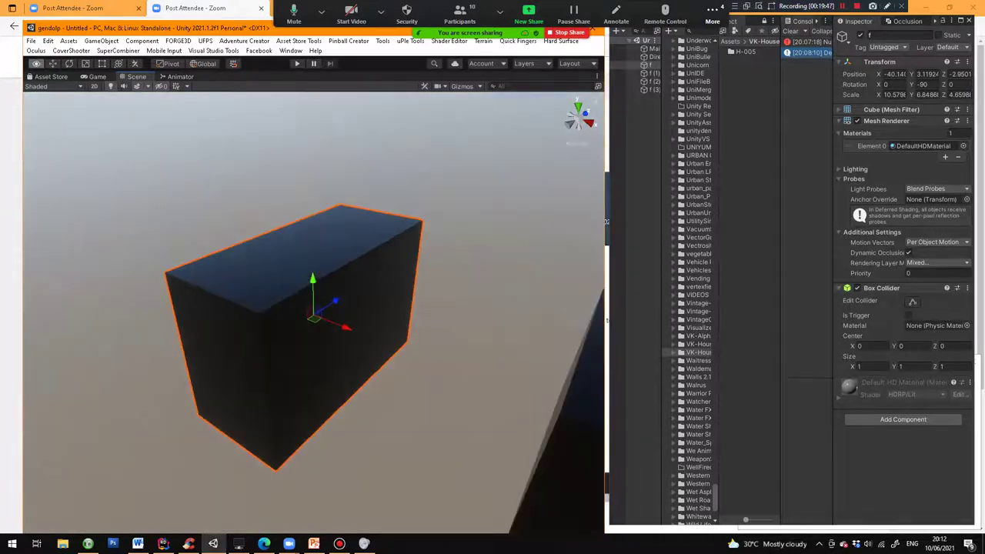
pyautogui.keyDown('alt'); pyautogui.moveTo(184, 231); pyautogui.dragTo(331, 162); pyautogui.keyUp('alt')
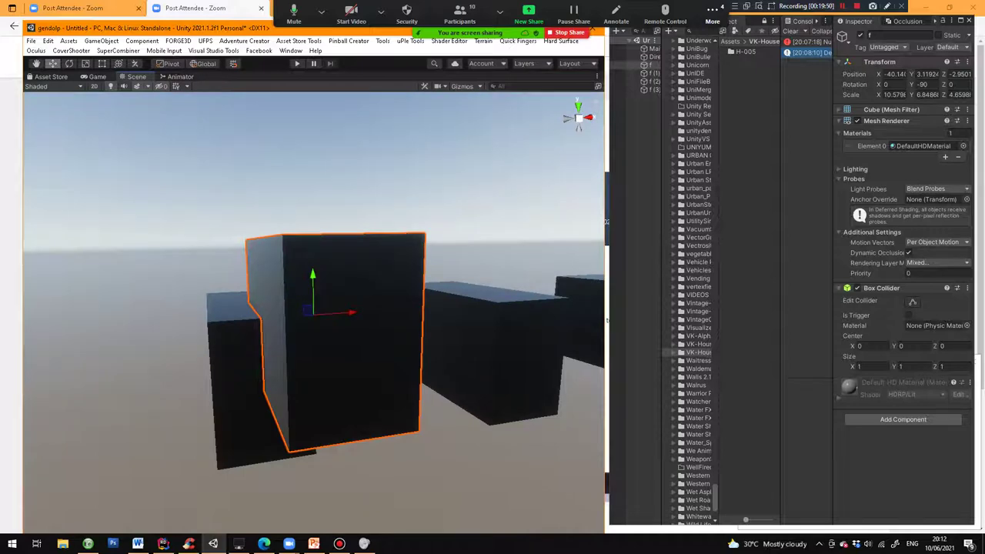
pyautogui.press('v')
pyautogui.moveTo(417, 431); pyautogui.dragTo(217, 471)
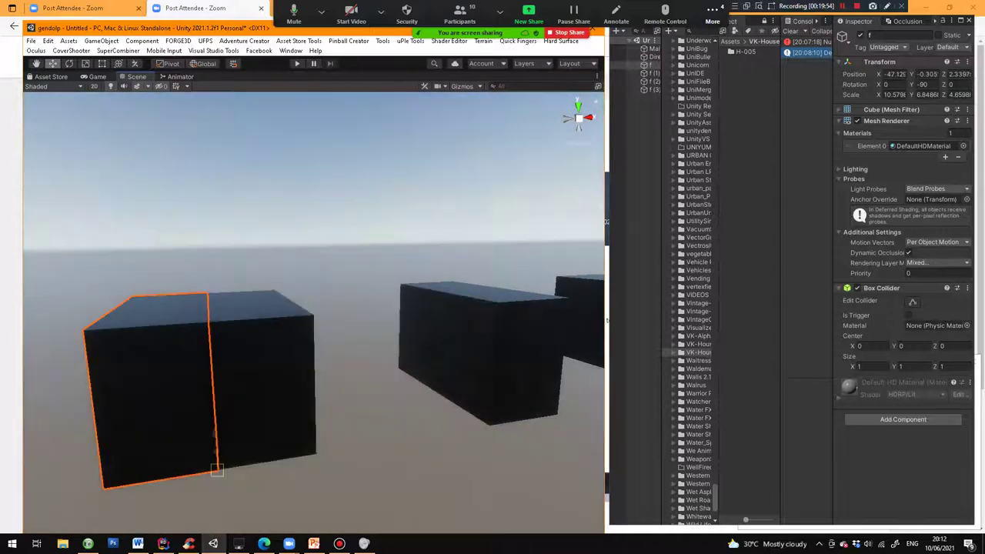
# Examine the seam between the two snapped blocks from the front and from above.
pyautogui.moveTo(217, 471); pyautogui.dragTo(295, 444, button='middle')
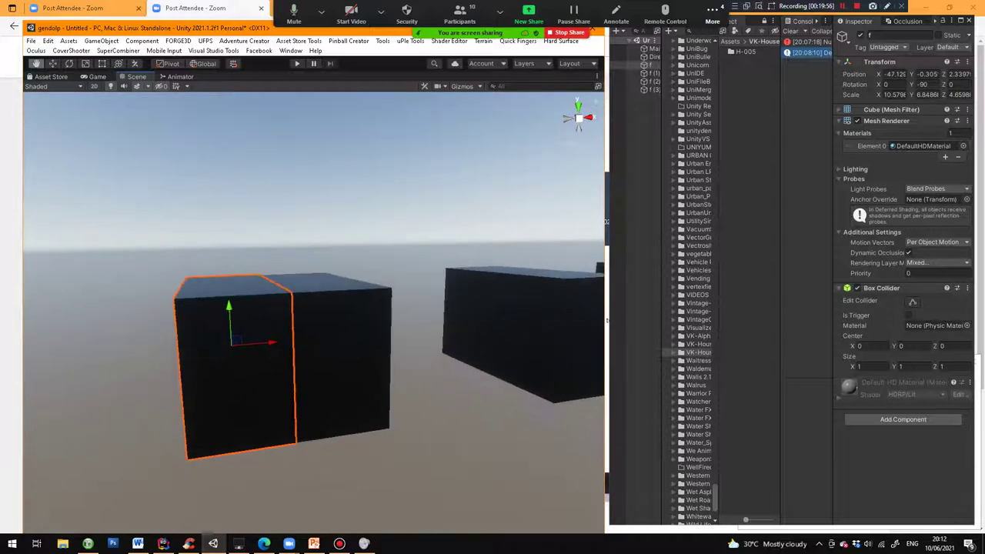
pyautogui.click(308, 492)
pyautogui.keyDown('alt'); pyautogui.moveTo(308, 370); pyautogui.dragTo(308, 331); pyautogui.keyUp('alt')
pyautogui.keyDown('alt'); pyautogui.moveTo(231, 358); pyautogui.dragTo(265, 331); pyautogui.keyUp('alt')
pyautogui.click(242, 338)
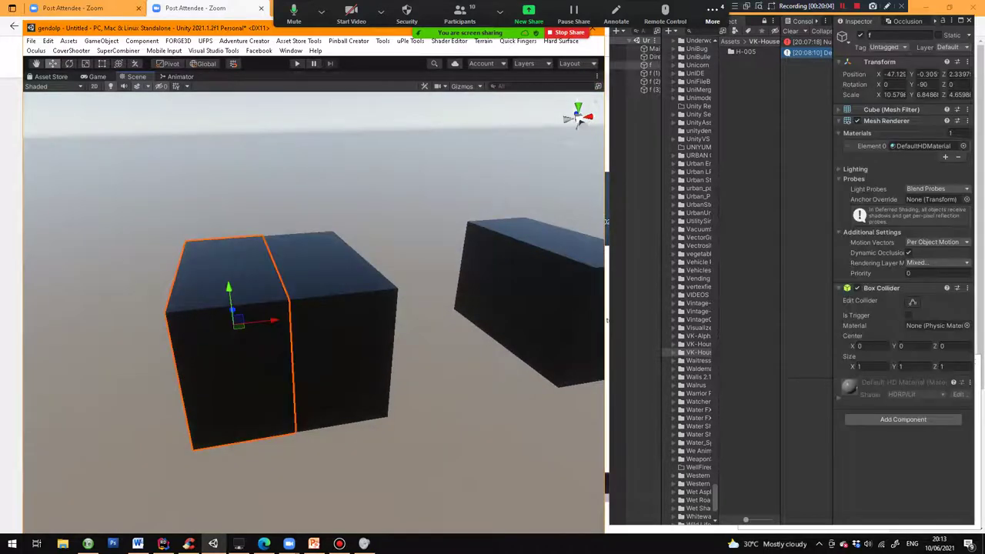
# Consult the "Let's start" slide in PowerPoint, and in Unity deselect the block and travel through the scene past the row of blocks.
pyautogui.click(314, 544)
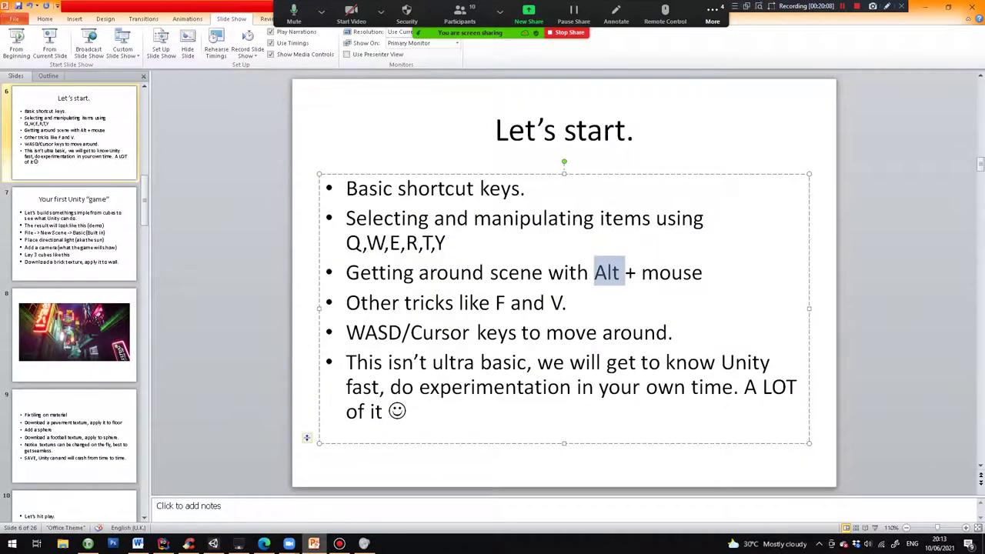
pyautogui.click(314, 544)
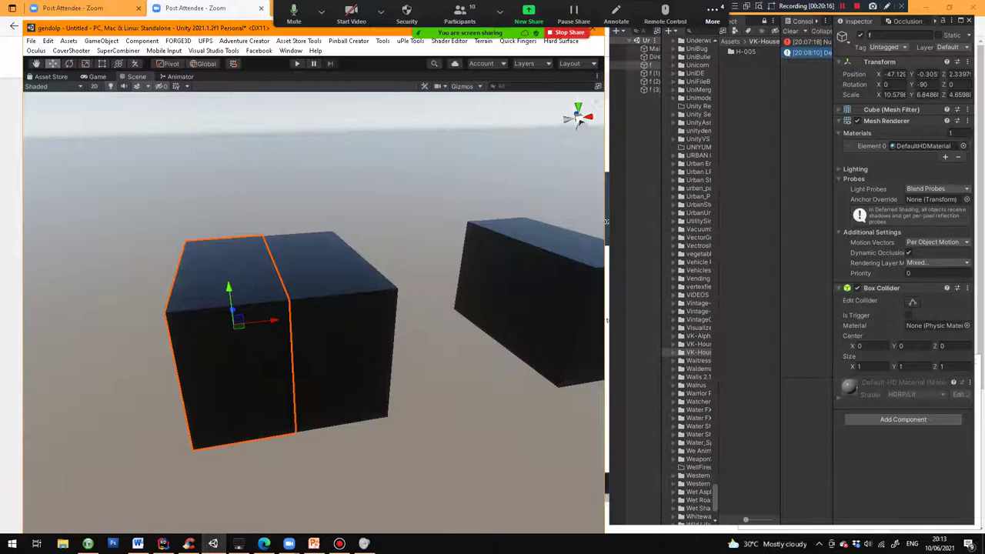
pyautogui.click(415, 308)
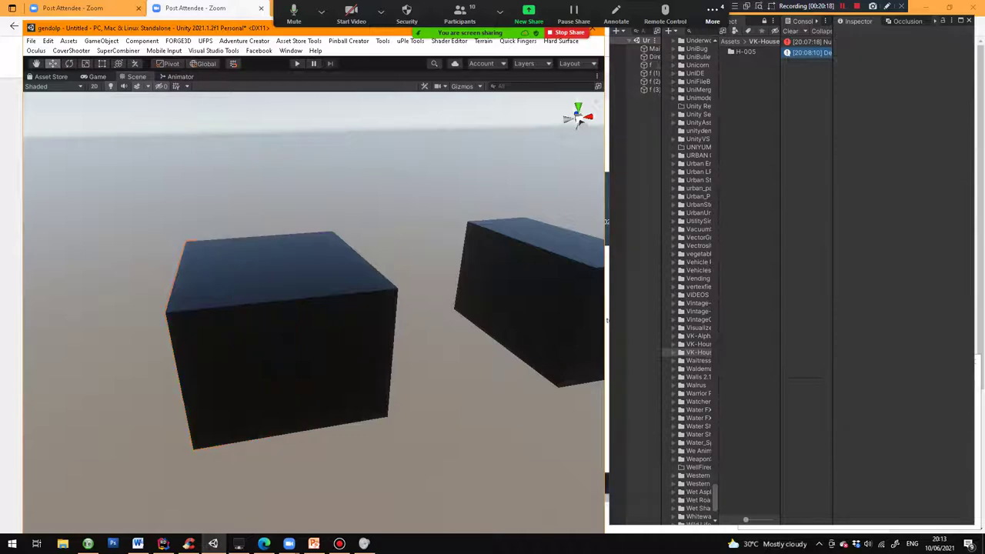
pyautogui.scroll(-3, 314, 312)
pyautogui.moveTo(314, 312); pyautogui.dragTo(420, 312, button='middle')
pyautogui.press('Right')
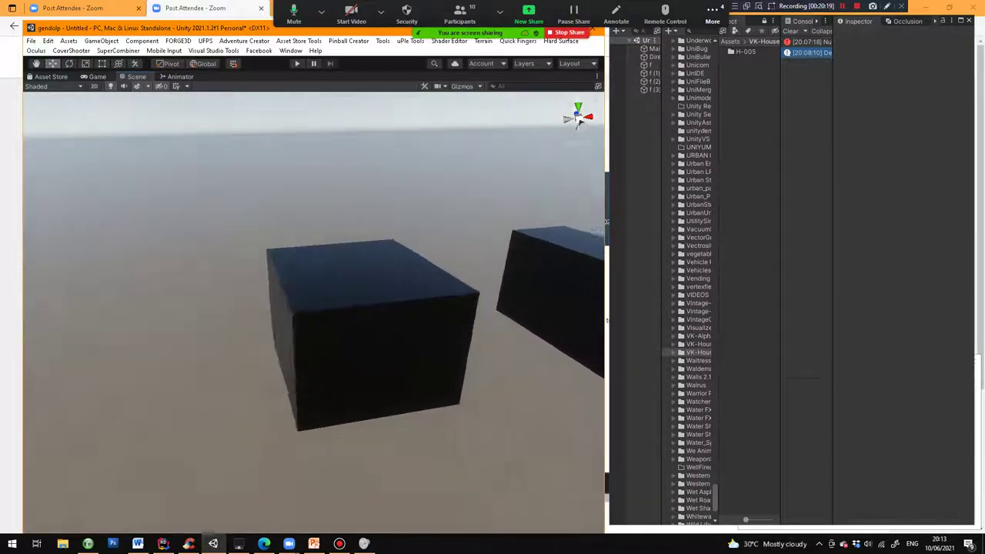
pyautogui.press('Left')
pyautogui.press('Up')
pyautogui.press('Left')
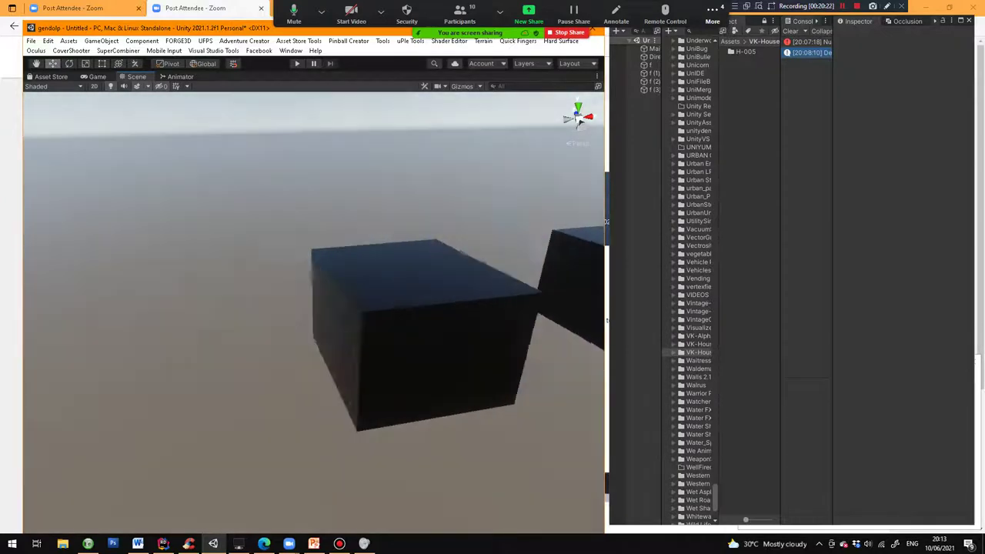
pyautogui.press('Right')
pyautogui.press('Up')
pyautogui.press('Down')
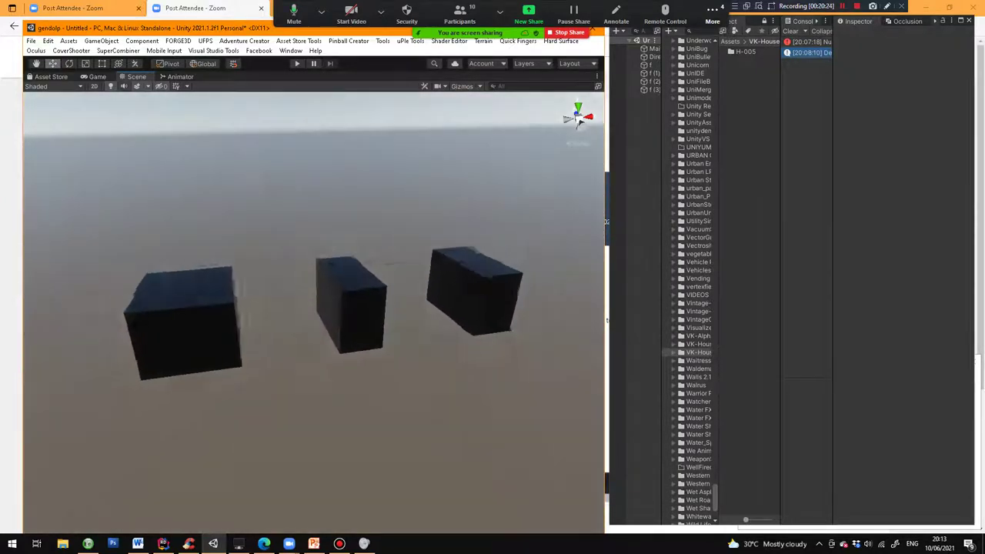
pyautogui.press('Left')
pyautogui.press('Right')
pyautogui.press('Up')
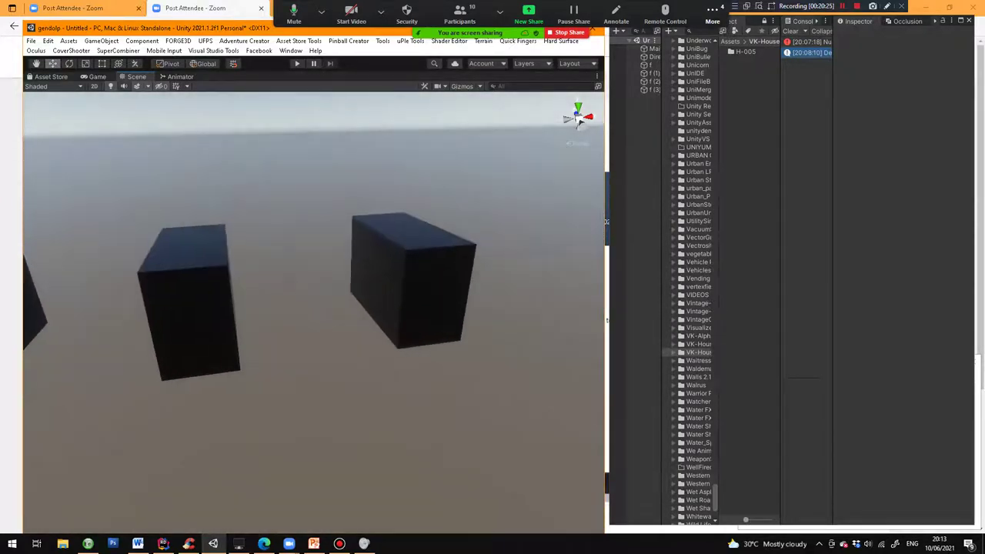
# Switch to PowerPoint, open slide 7, and start the slide show from the beginning.
pyautogui.click(315, 544)
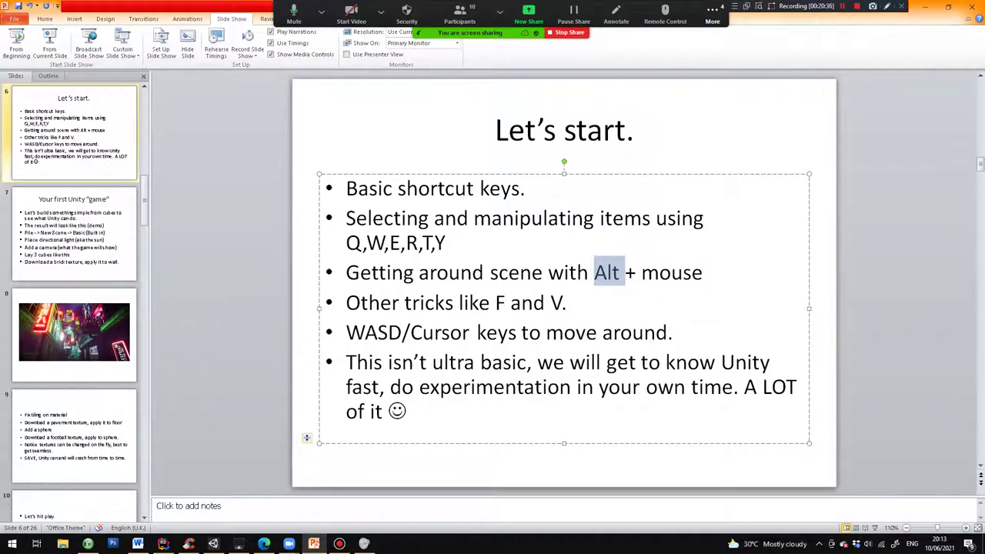
pyautogui.click(74, 234)
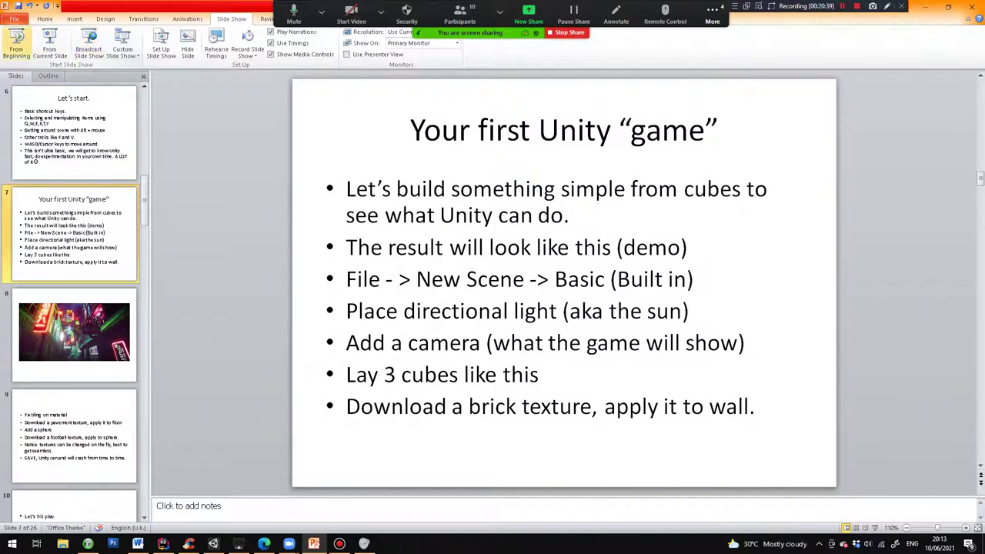
pyautogui.click(17, 40)
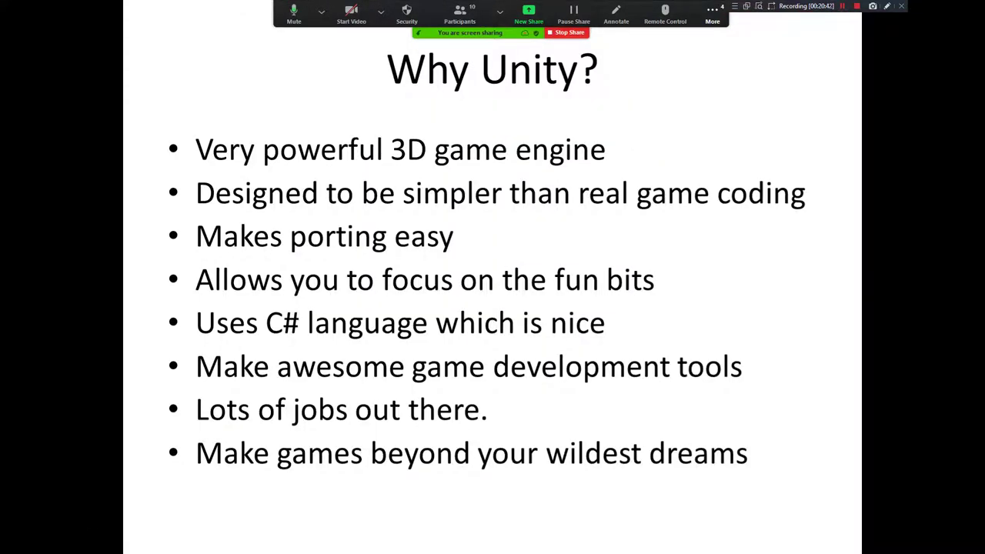
# Advance the slide show to "Your first Unity 'game'", preview the neon alley image after it, and end the show.
pyautogui.press('Right')
pyautogui.press('Right')
pyautogui.press('Right')
pyautogui.press('Right')
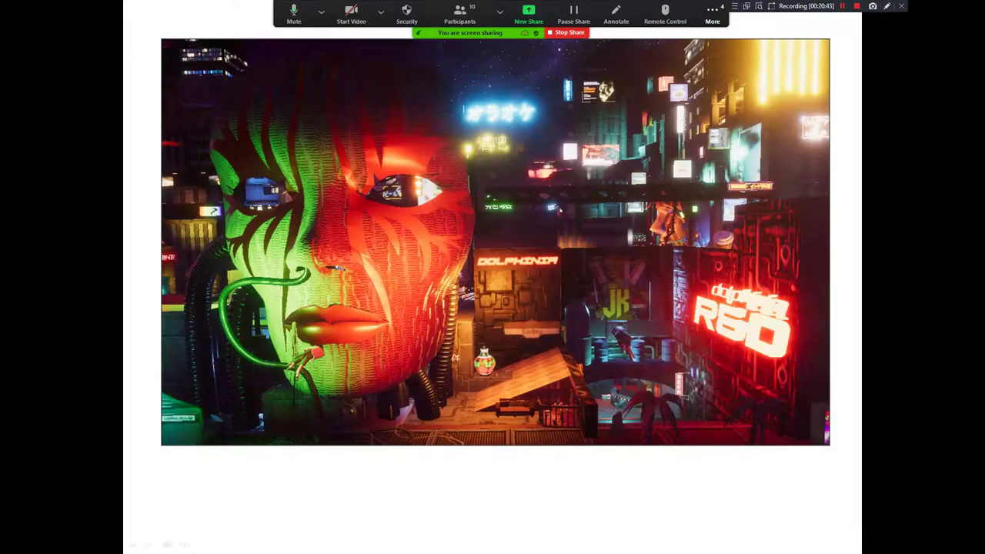
pyautogui.press('Right')
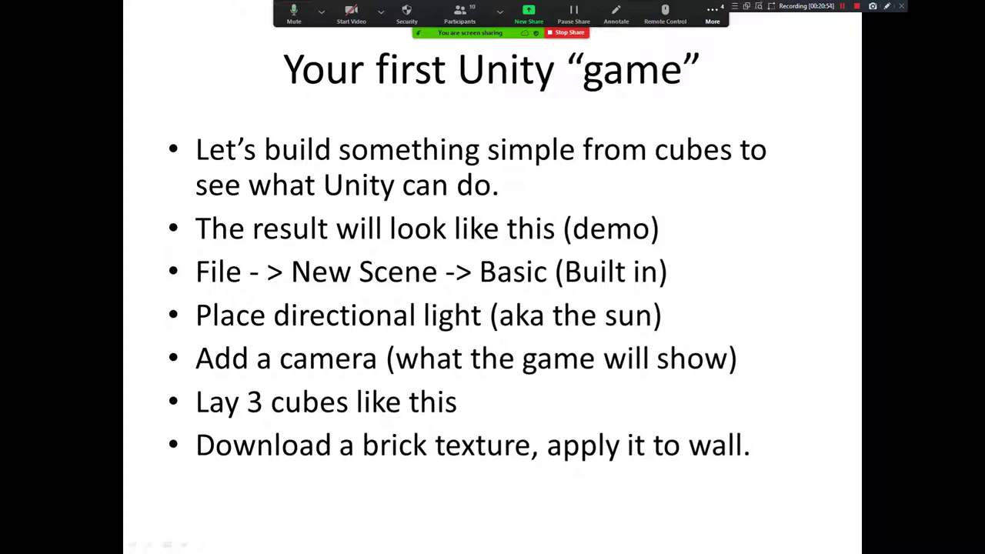
pyautogui.press('Right')
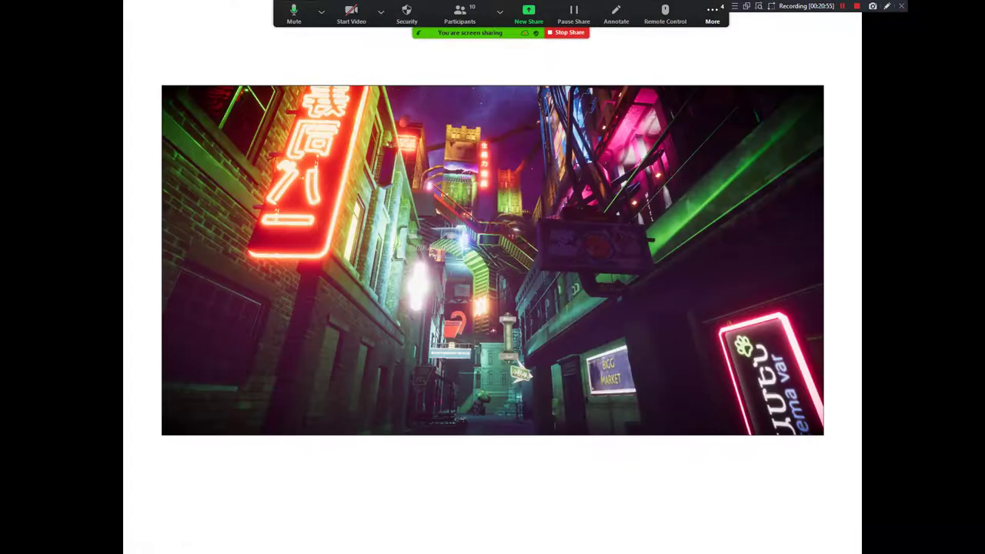
pyautogui.press('Left')
pyautogui.press('Escape')
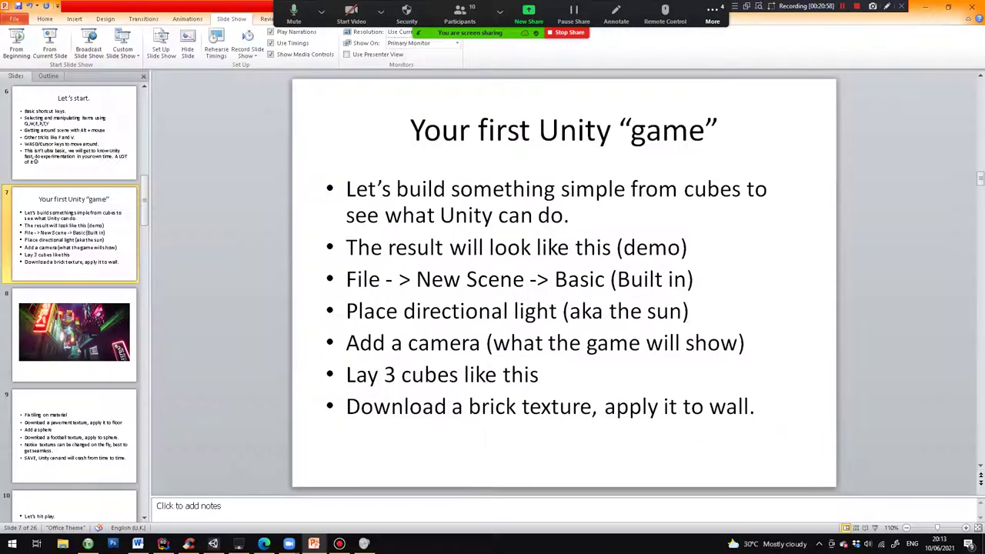
# Create a new scene in Unity from the Basic (Built-in) template, discarding changes to the Untitled scene.
pyautogui.click(213, 544)
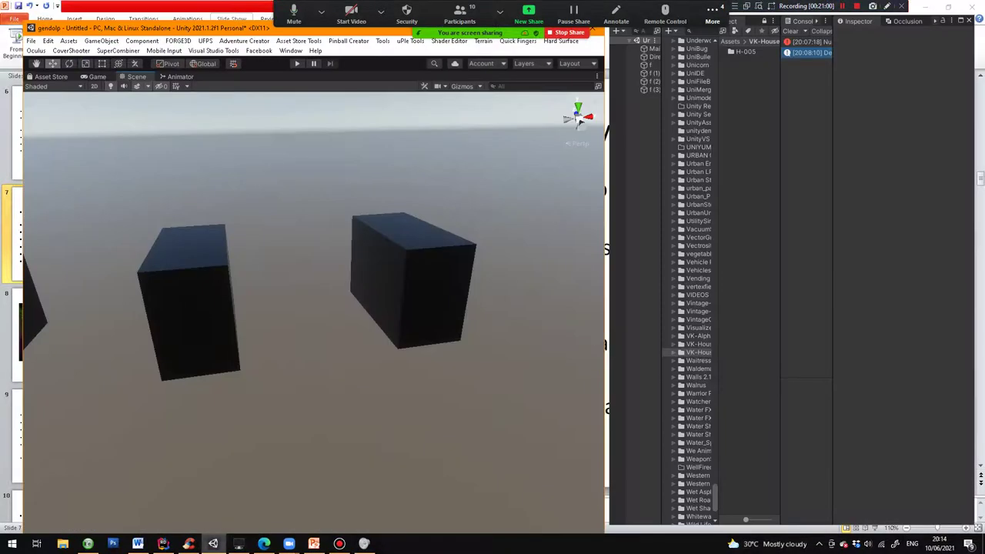
pyautogui.click(31, 41)
pyautogui.click(46, 53)
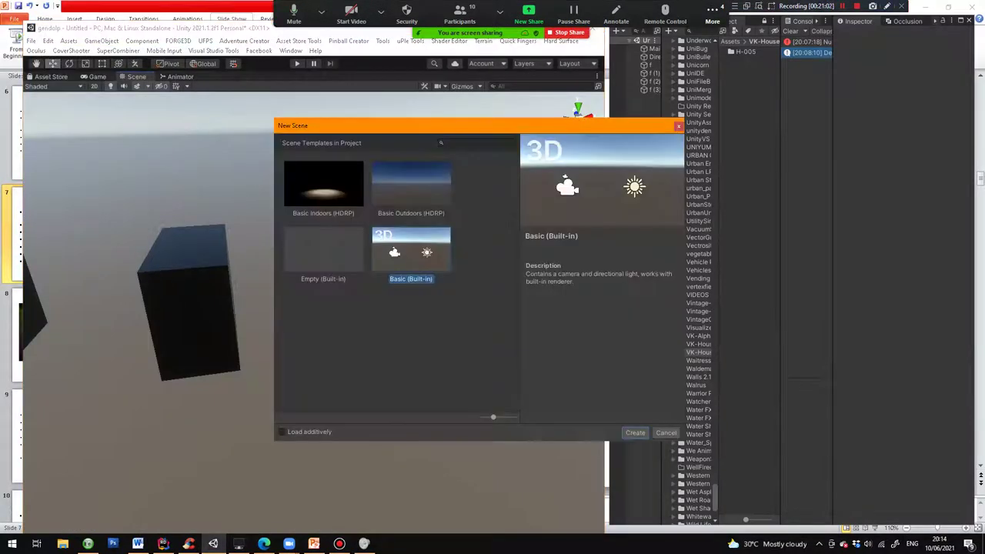
pyautogui.click(635, 433)
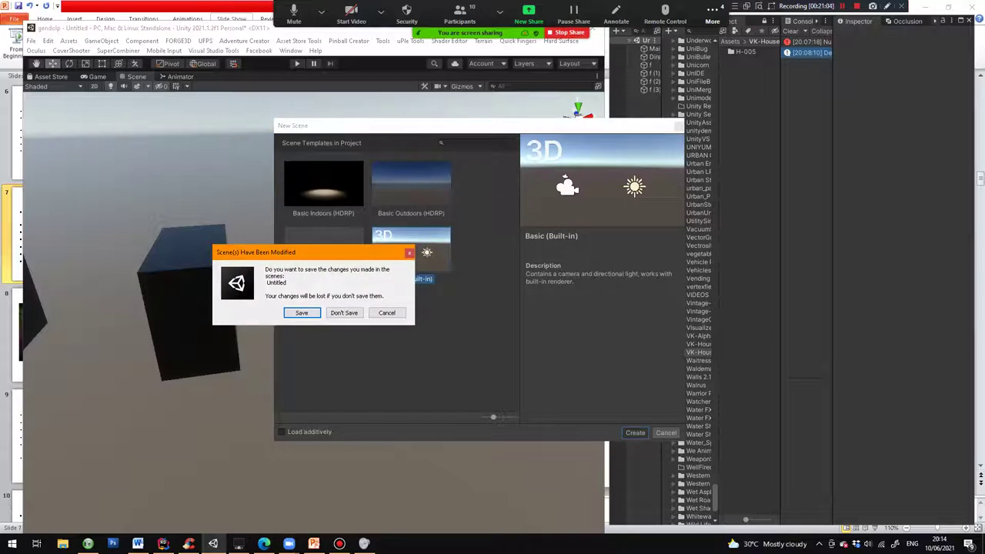
pyautogui.click(344, 313)
# Check the first game instructions in PowerPoint, and back in Unity widen the Hierarchy to show full object names.
pyautogui.click(314, 544)
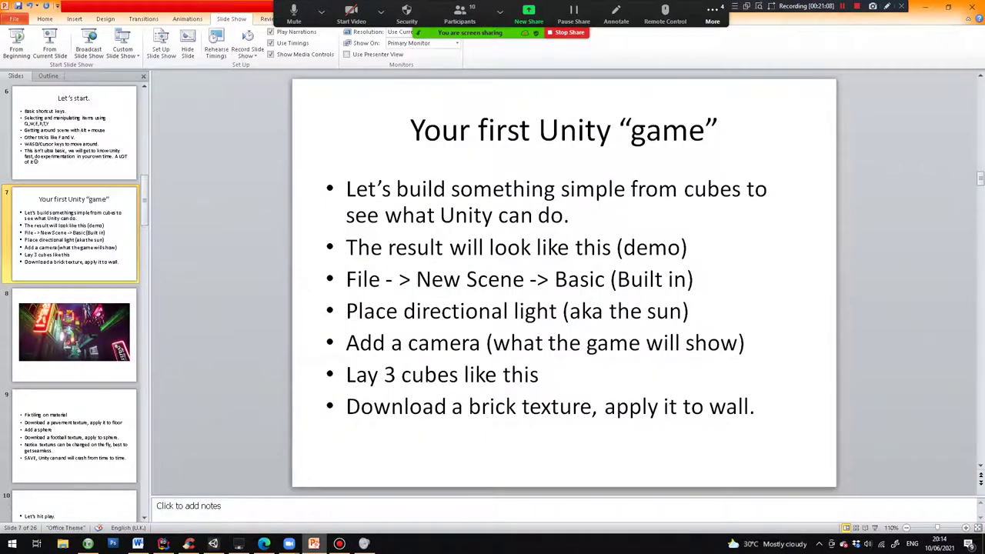
pyautogui.click(317, 544)
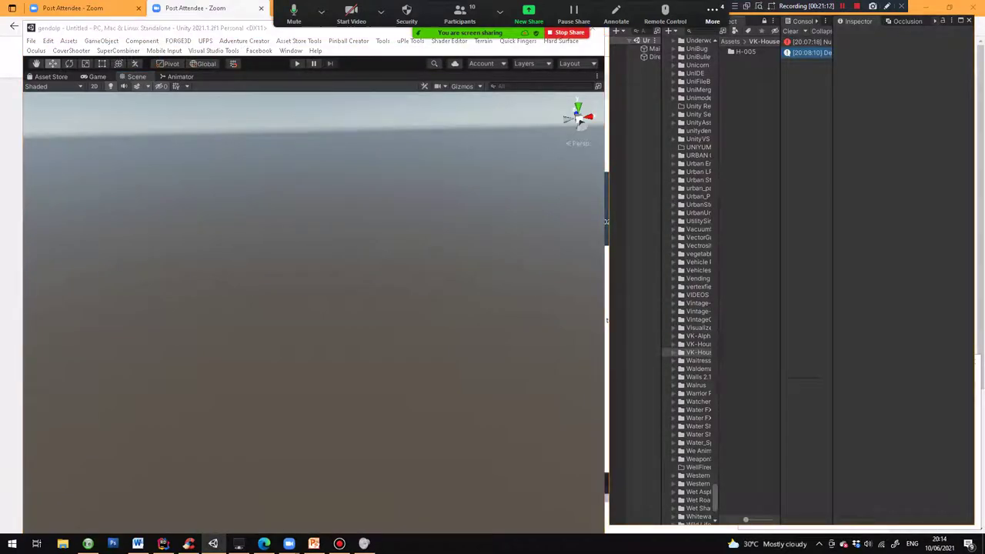
pyautogui.moveTo(606, 221); pyautogui.dragTo(531, 222)
pyautogui.moveTo(605, 277); pyautogui.dragTo(671, 277)
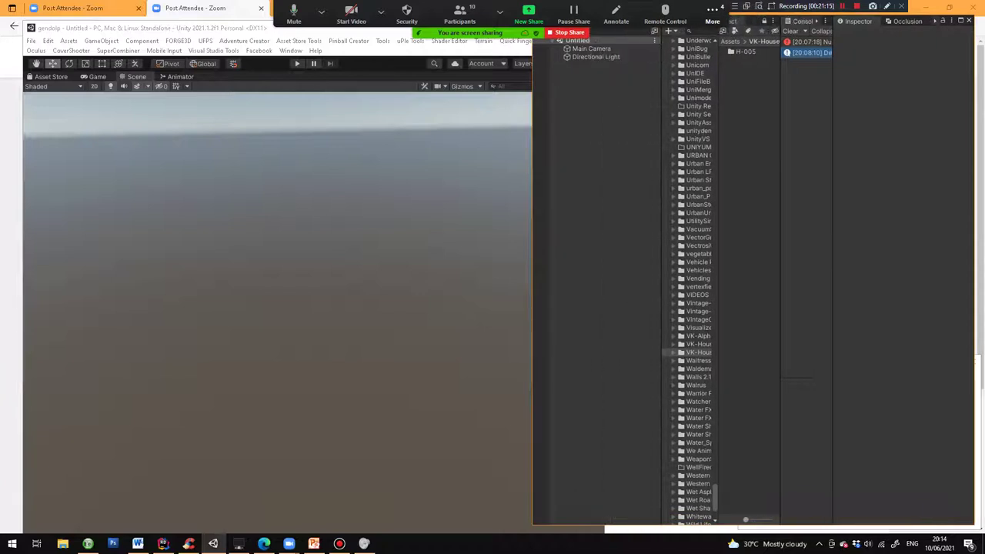
# Review the Directional Light's settings, and select Main Camera to view it in the scene from another angle.
pyautogui.click(596, 57)
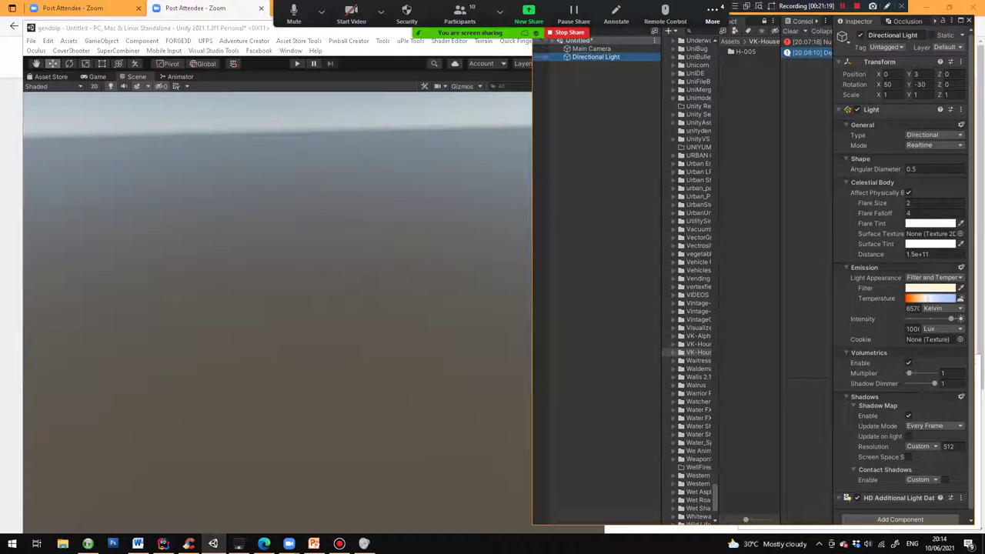
pyautogui.click(591, 49)
pyautogui.doubleClick(592, 48)
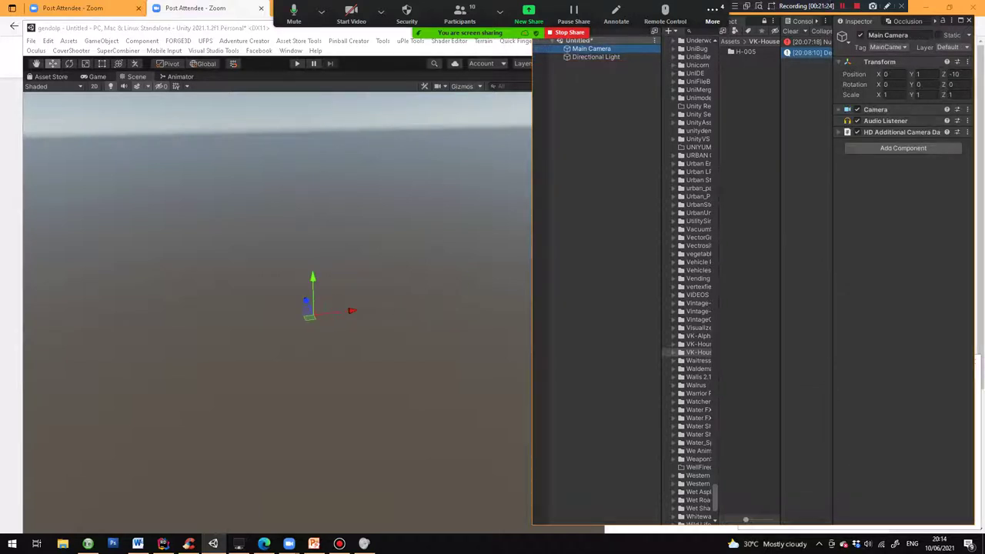
pyautogui.click(137, 76)
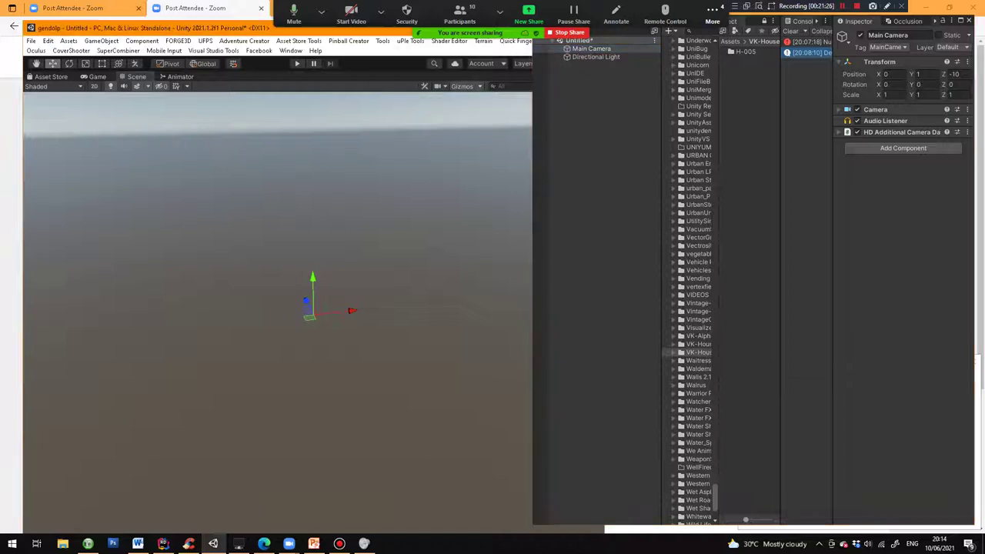
pyautogui.keyDown('alt'); pyautogui.moveTo(254, 223); pyautogui.dragTo(381, 237); pyautogui.keyUp('alt')
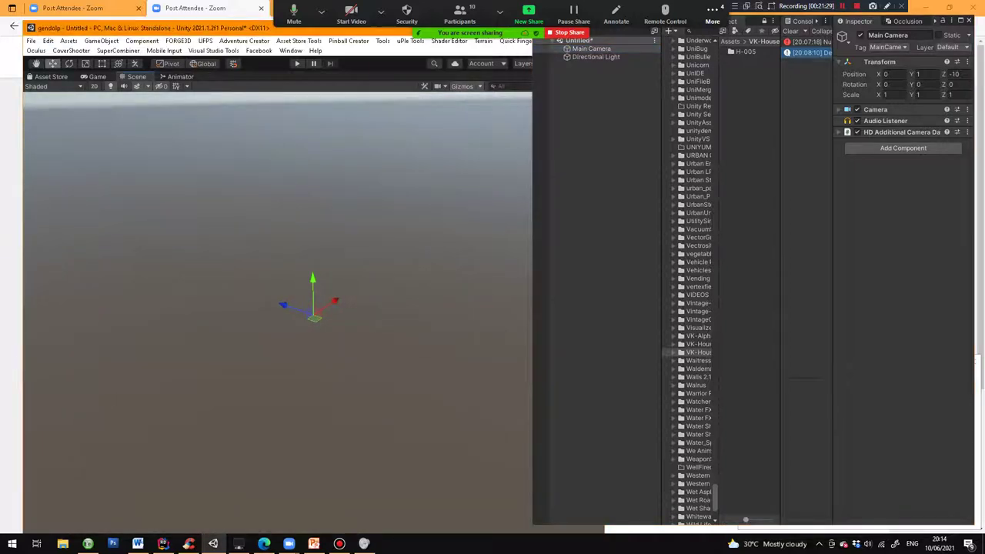
# Browse the Scene view's gizmo options and script list, and close it without changing anything.
pyautogui.click(479, 86)
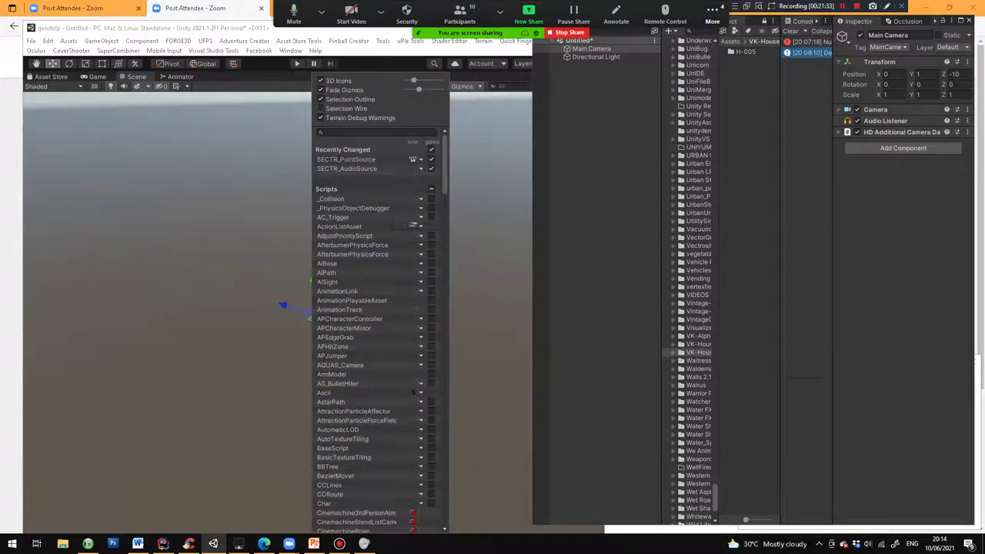
pyautogui.scroll(-4, 412, 392)
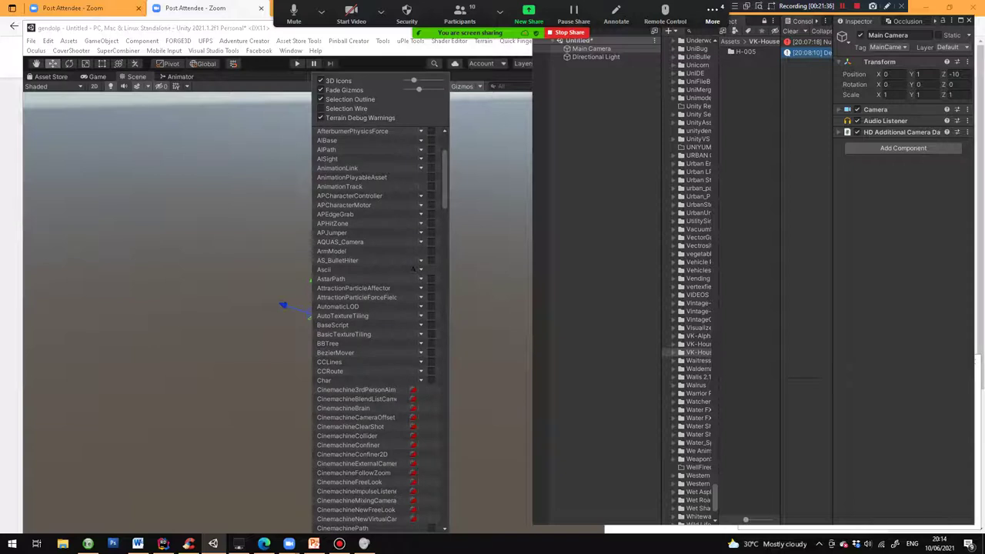
pyautogui.scroll(-12, 412, 267)
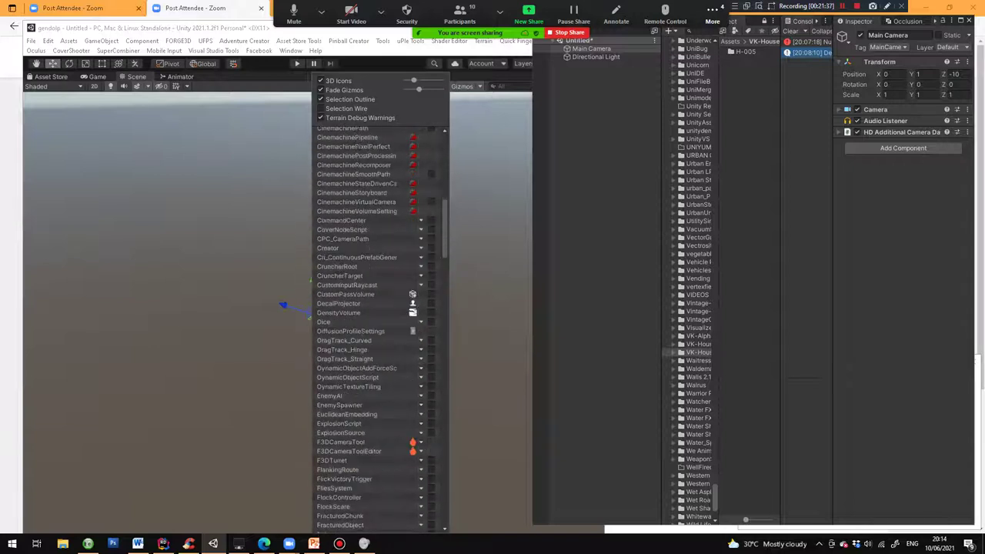
pyautogui.scroll(8, 412, 268)
pyautogui.press('Escape')
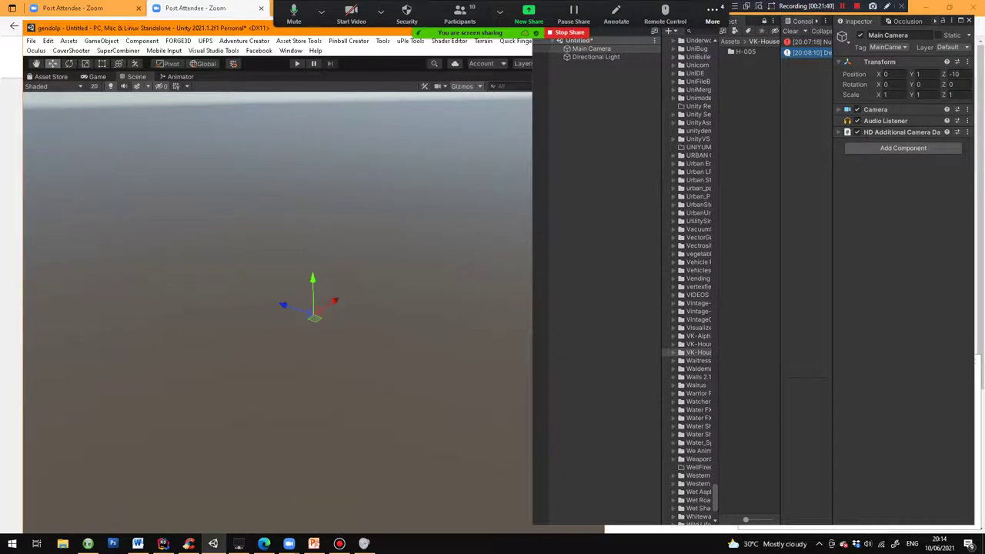
# Expand Main Camera's Camera component to display its frustum and preview, and examine the frustum in the scene.
pyautogui.click(875, 109)
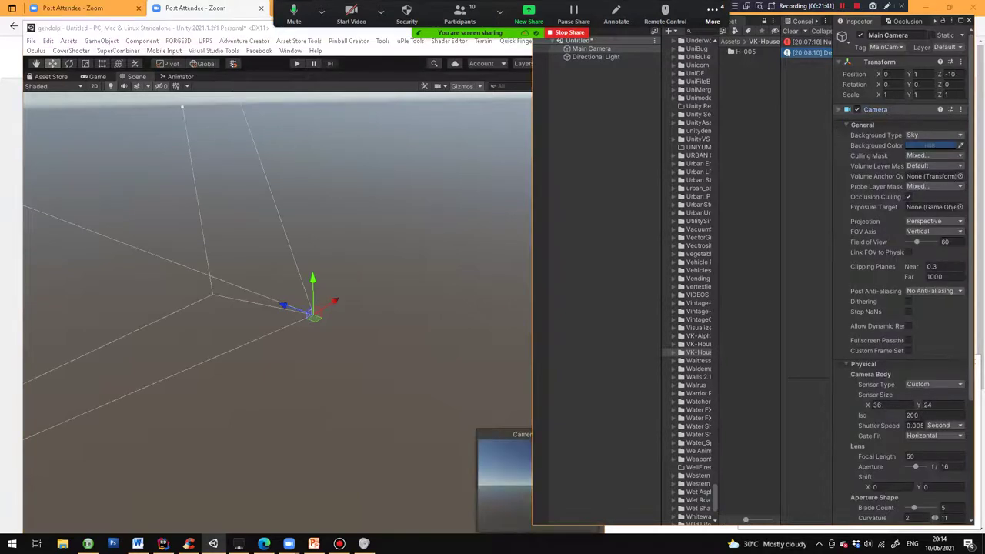
pyautogui.moveTo(315, 316); pyautogui.dragTo(496, 269, button='middle')
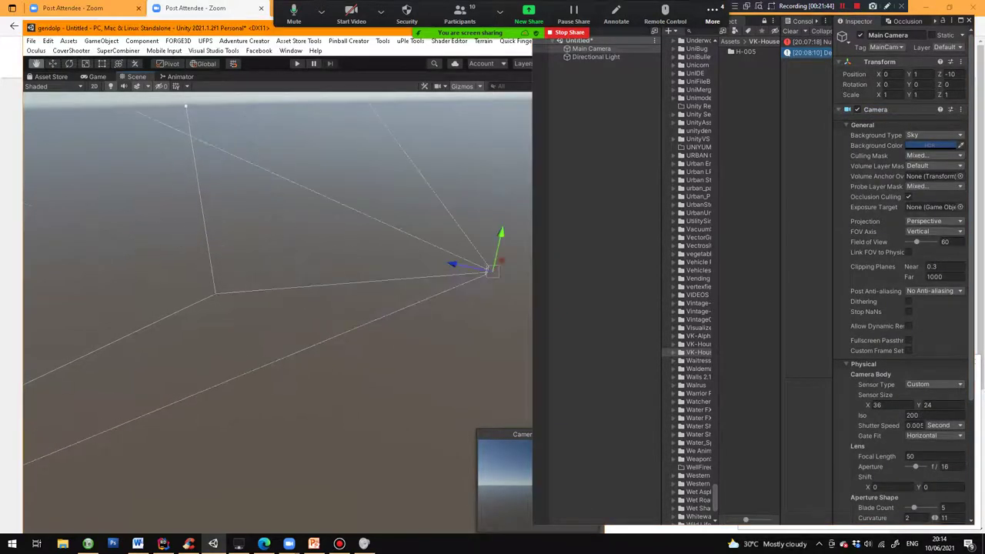
pyautogui.scroll(-4, 496, 269)
pyautogui.scroll(-3, 378, 292)
pyautogui.moveTo(378, 293); pyautogui.dragTo(528, 341, button='middle')
pyautogui.scroll(-3, 508, 341)
pyautogui.keyDown('alt'); pyautogui.moveTo(354, 346); pyautogui.dragTo(311, 378); pyautogui.keyUp('alt')
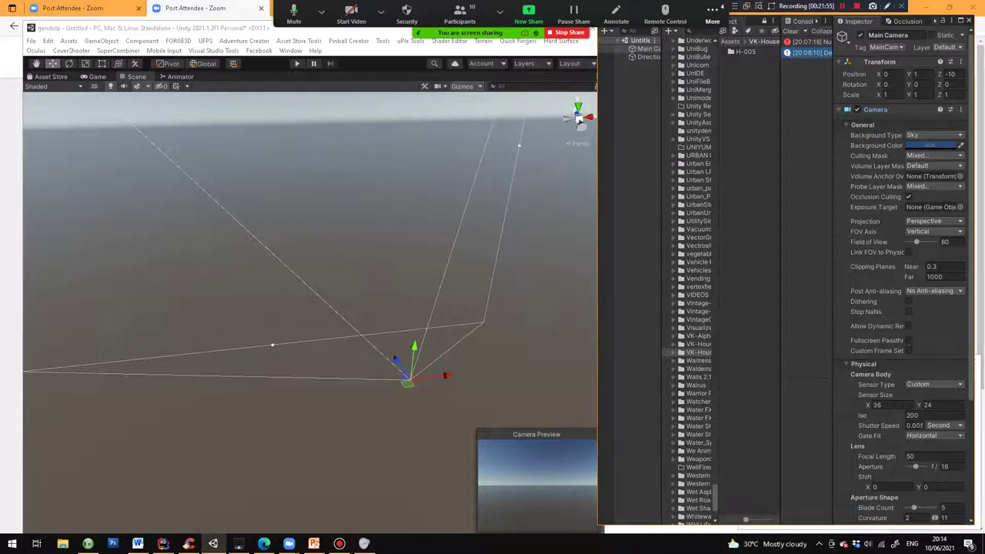
# Select the Directional Light and collapse the Shape and Celestial Body sections of its Light component.
pyautogui.click(648, 57)
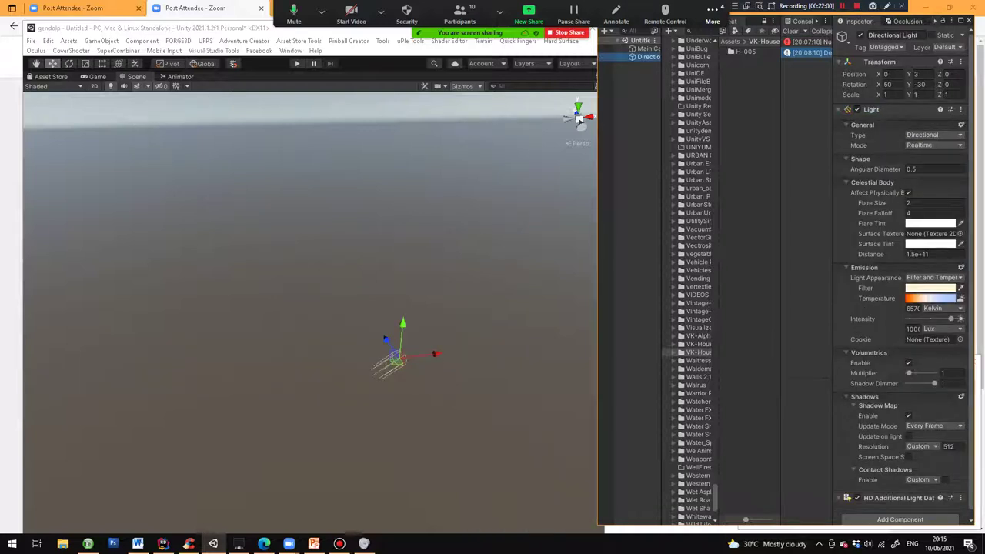
pyautogui.click(848, 159)
pyautogui.click(872, 168)
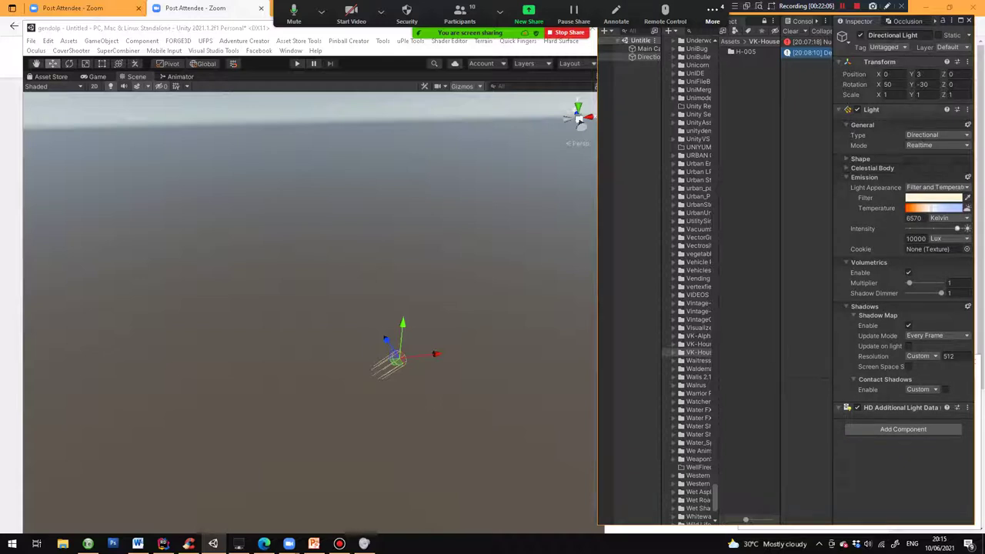
# Lower the Directional Light's intensity to about 616 lux, and consult the "Your first Unity game" slide in PowerPoint.
pyautogui.moveTo(957, 229); pyautogui.dragTo(911, 229)
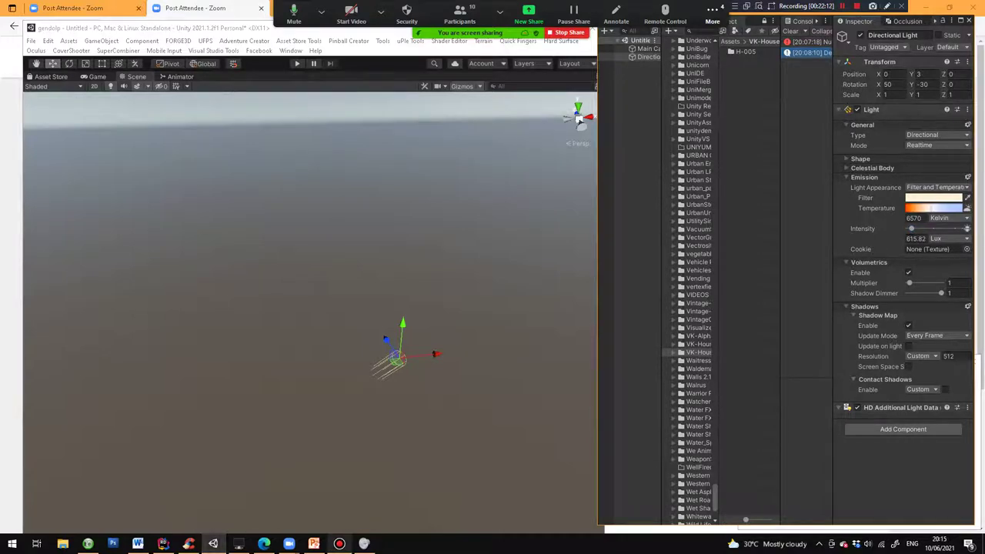
pyautogui.click(315, 544)
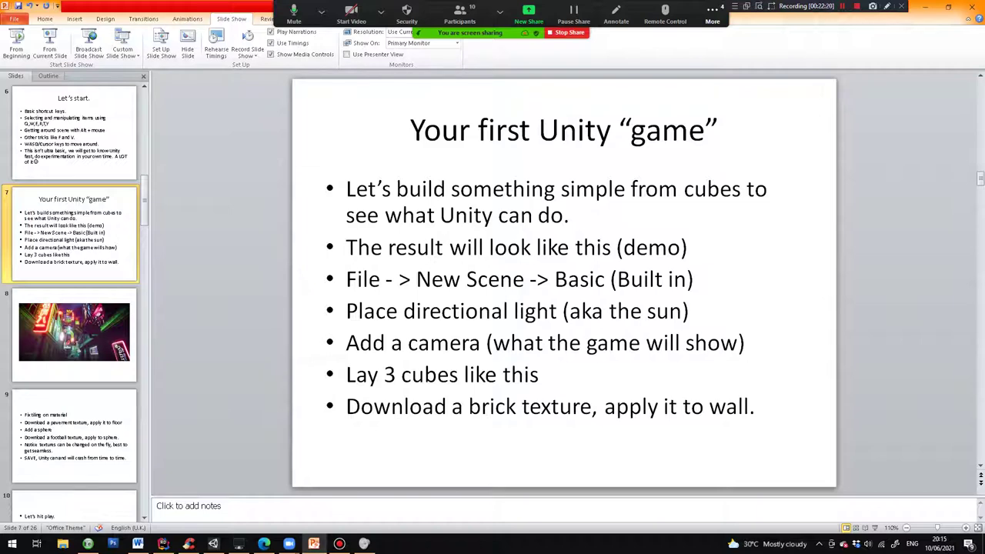
pyautogui.click(213, 544)
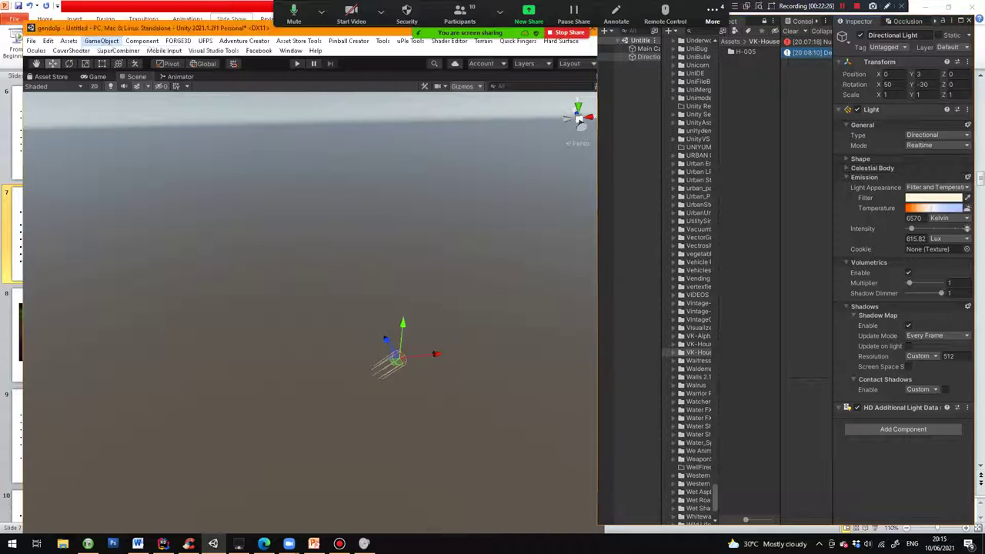
# Add a 3D Cube object to the untitled Unity scene.
pyautogui.click(102, 41)
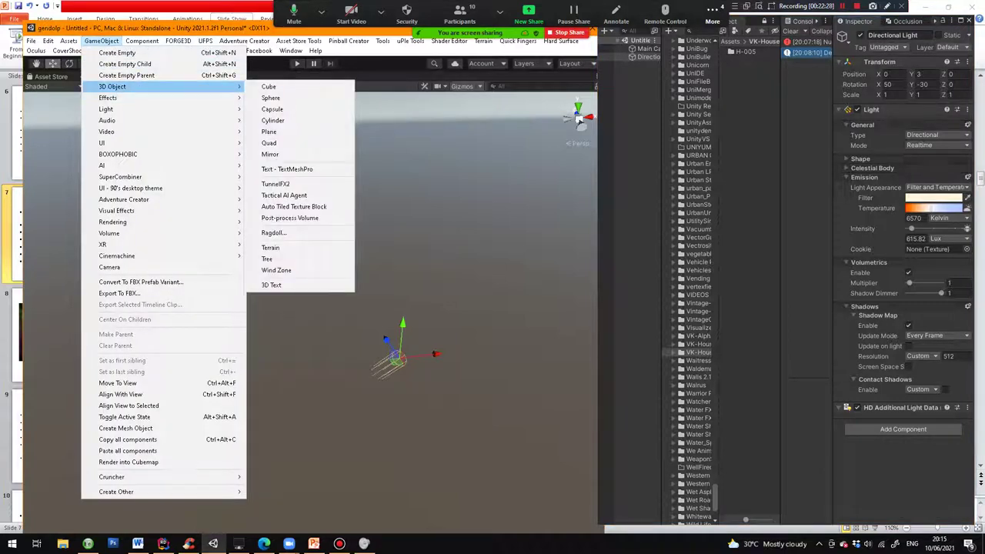
pyautogui.click(270, 86)
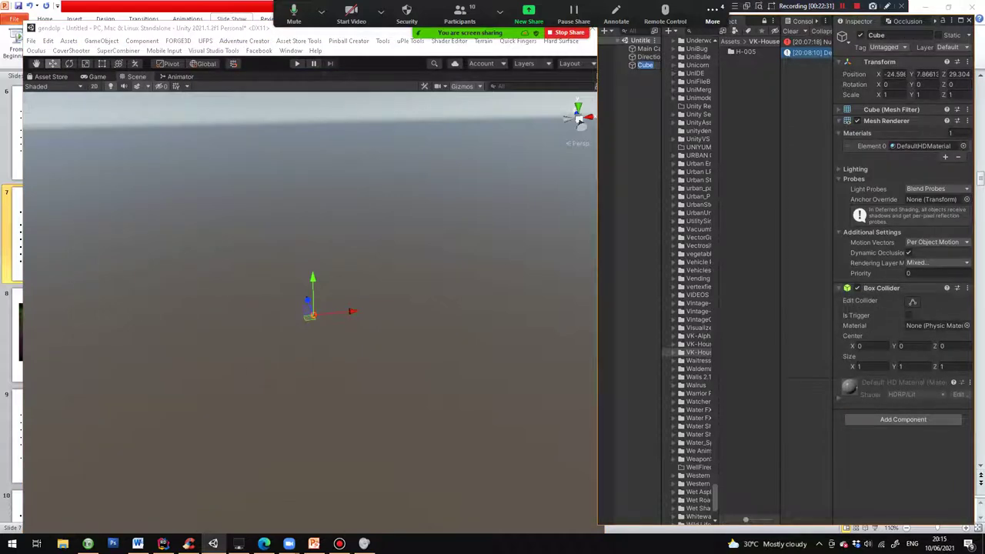
pyautogui.click(102, 41)
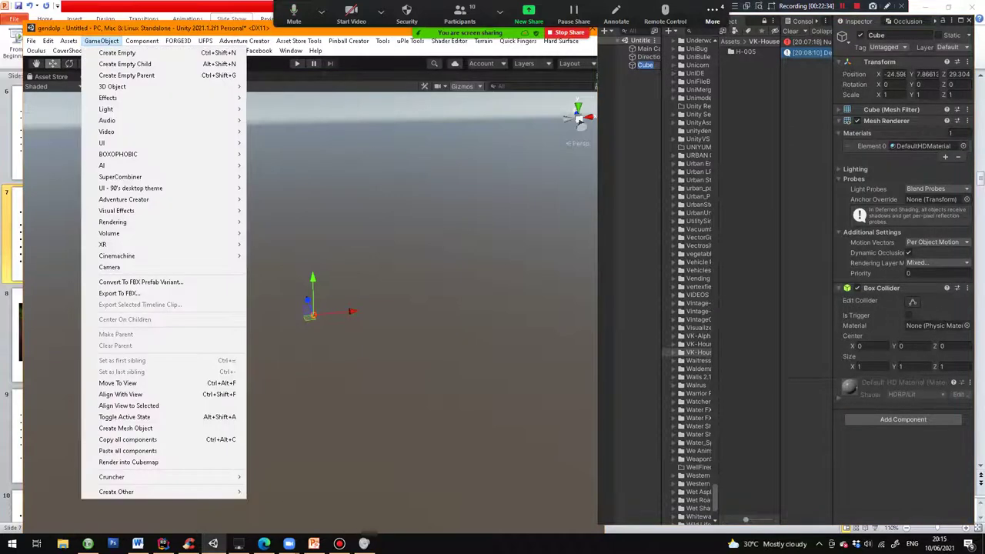
pyautogui.moveTo(348, 41)
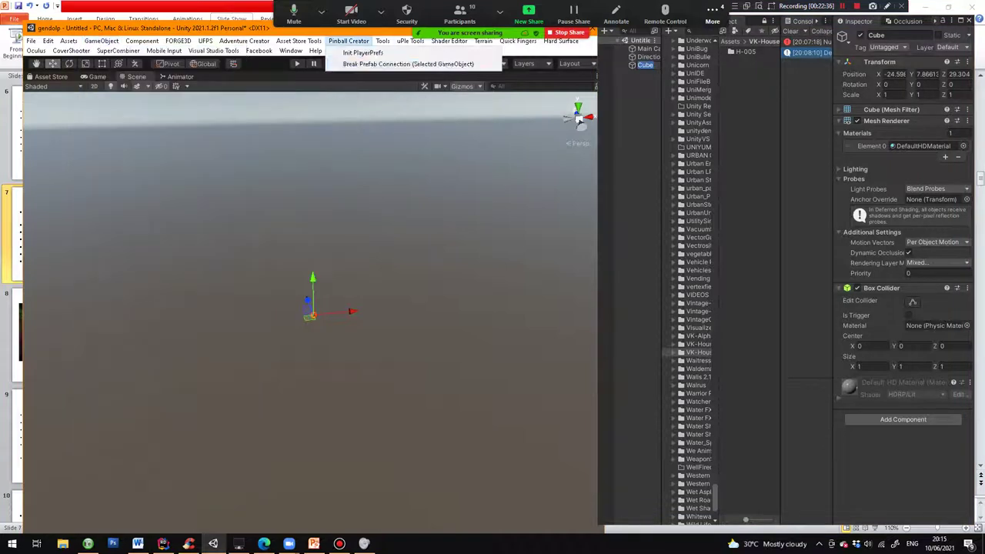
pyautogui.click(539, 76)
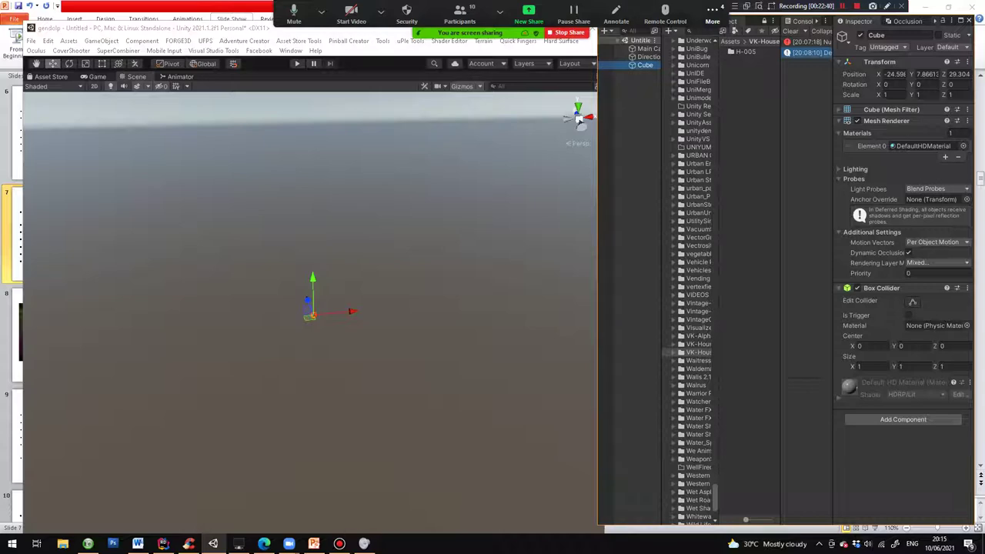
pyautogui.click(579, 120)
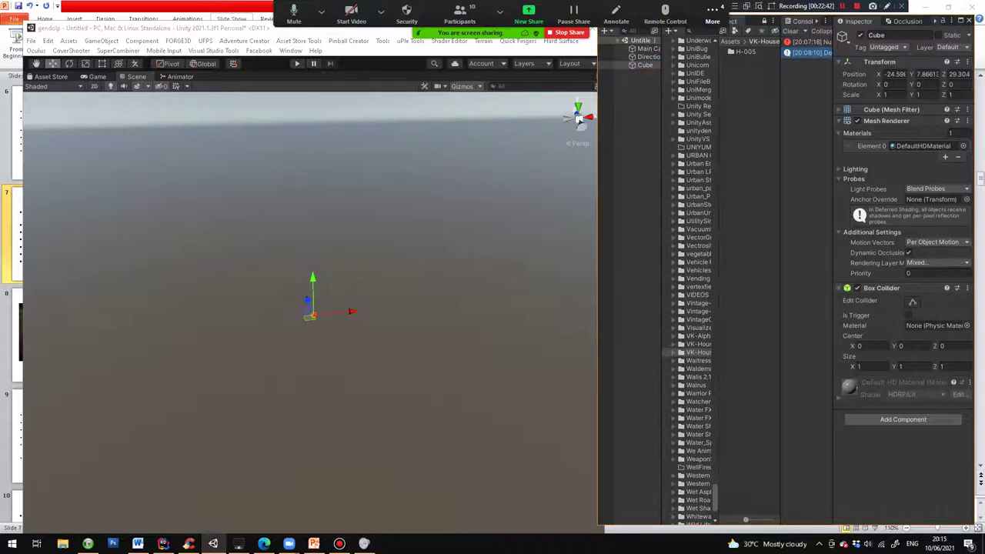
# Rearrange the scene window and the wider side-panel window next to each other, and rename the cube FLOOR.
pyautogui.moveTo(172, 28); pyautogui.dragTo(154, 18)
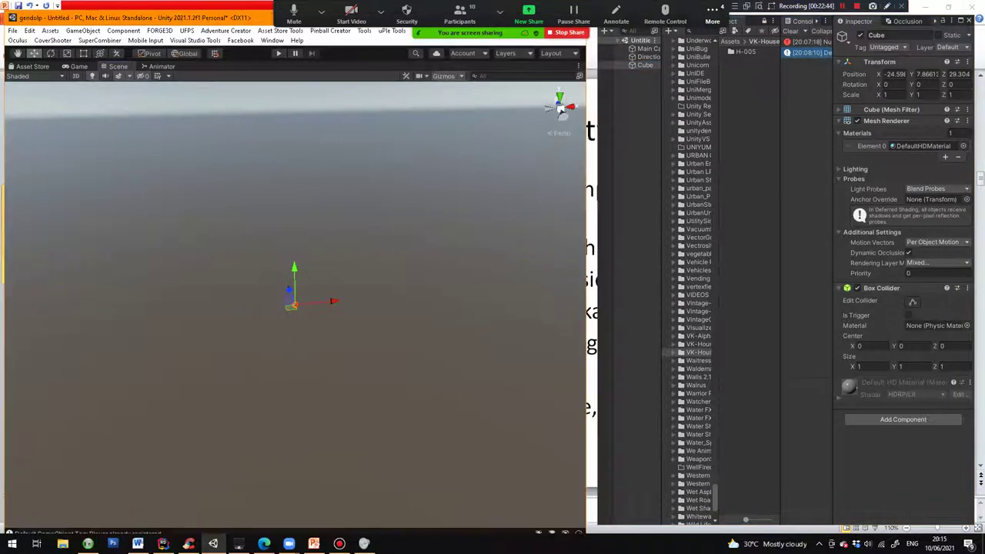
pyautogui.moveTo(598, 64); pyautogui.dragTo(578, 63)
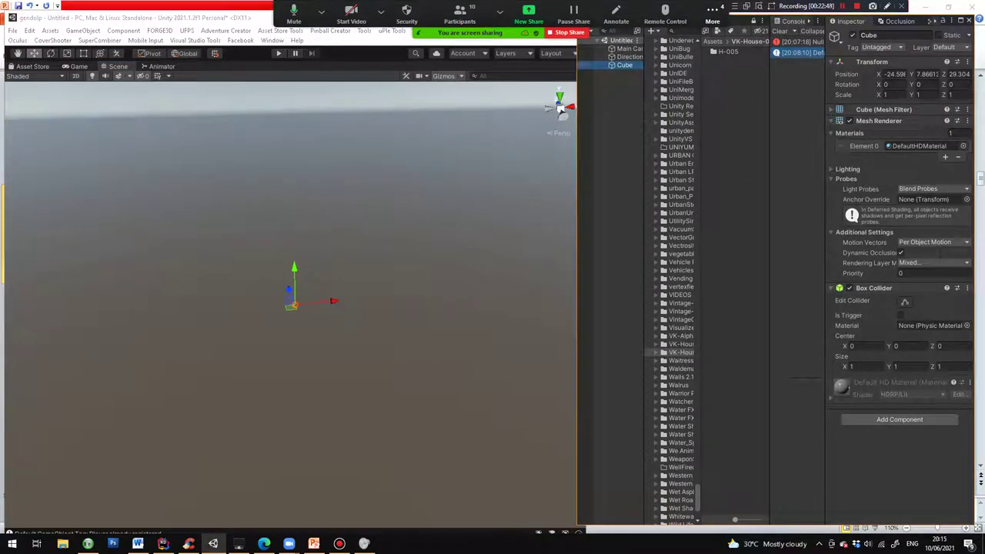
pyautogui.click(877, 35)
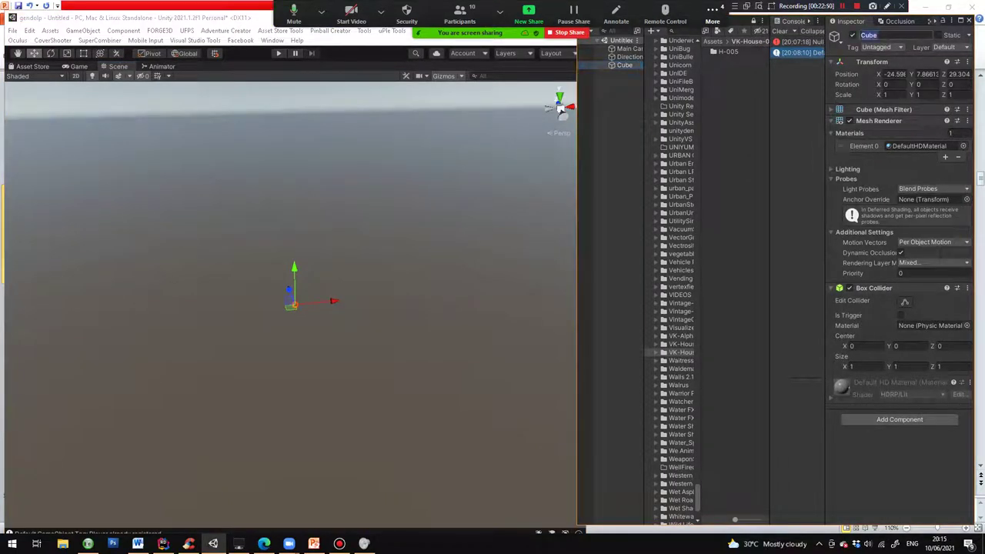
pyautogui.write('FLOOR')
pyautogui.press('Return')
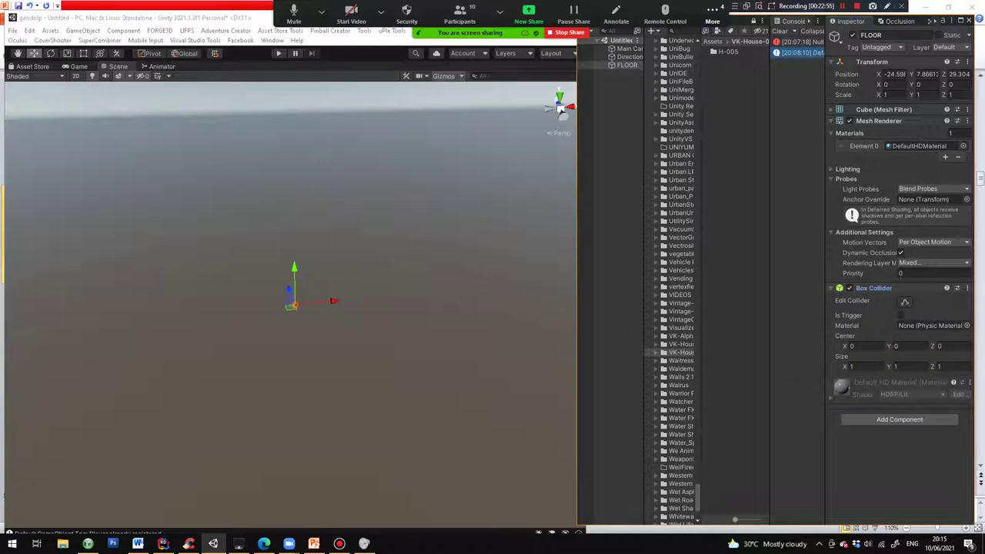
# Stretch the FLOOR cube with the Rect tool into a flat slab scaled about 10.7 in X and 13.6 in Z.
pyautogui.click(321, 12)
pyautogui.click(356, 64)
pyautogui.scroll(10, 293, 304)
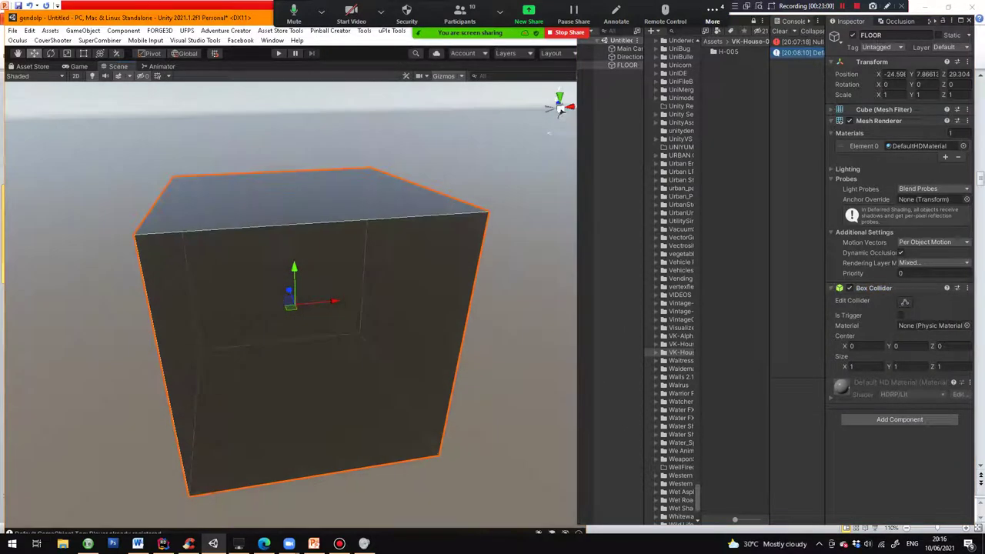
pyautogui.scroll(-5, 293, 304)
pyautogui.keyDown('alt'); pyautogui.moveTo(293, 304); pyautogui.dragTo(455, 296); pyautogui.keyUp('alt')
pyautogui.press('t')
pyautogui.scroll(-4, 293, 304)
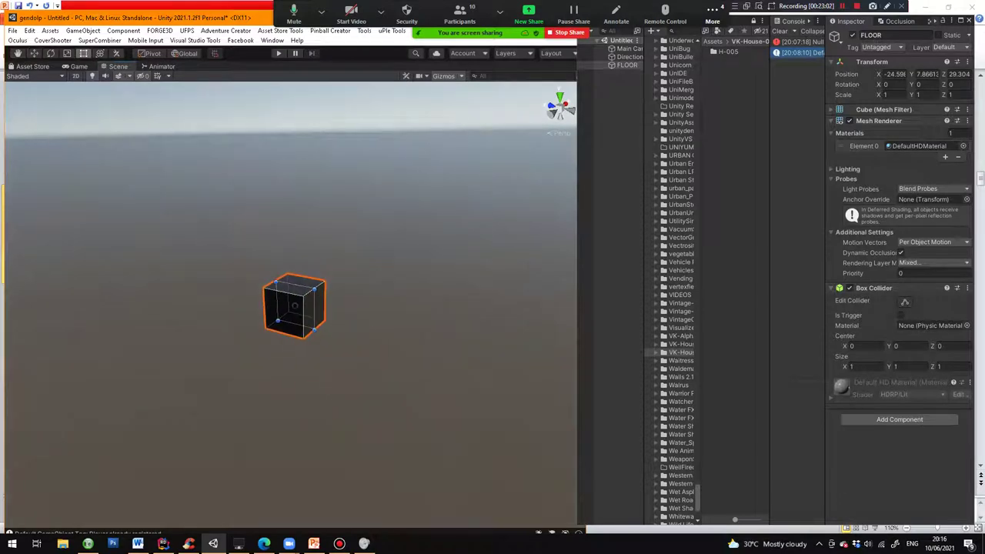
pyautogui.keyDown('alt'); pyautogui.moveTo(370, 269); pyautogui.dragTo(238, 431); pyautogui.keyUp('alt')
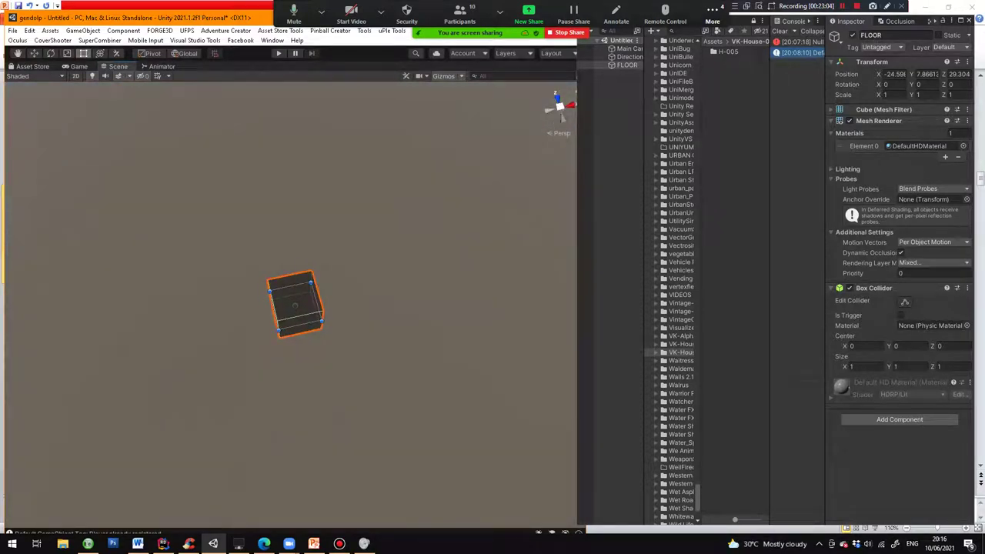
pyautogui.moveTo(301, 325); pyautogui.dragTo(342, 483)
pyautogui.scroll(-3, 343, 483)
pyautogui.moveTo(325, 352); pyautogui.dragTo(490, 307)
pyautogui.moveTo(374, 272); pyautogui.dragTo(315, 114)
pyautogui.moveTo(269, 254); pyautogui.dragTo(416, 135)
pyautogui.keyDown('alt'); pyautogui.moveTo(376, 309); pyautogui.dragTo(377, 305); pyautogui.keyUp('alt')
pyautogui.moveTo(377, 305); pyautogui.dragTo(497, 300, button='middle')
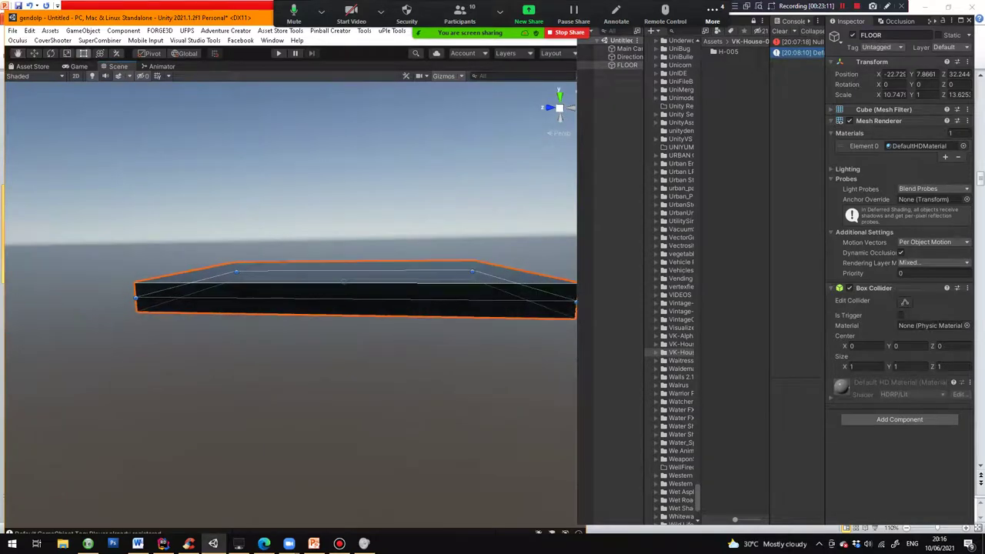
pyautogui.keyDown('alt'); pyautogui.moveTo(497, 300); pyautogui.dragTo(489, 408); pyautogui.keyUp('alt')
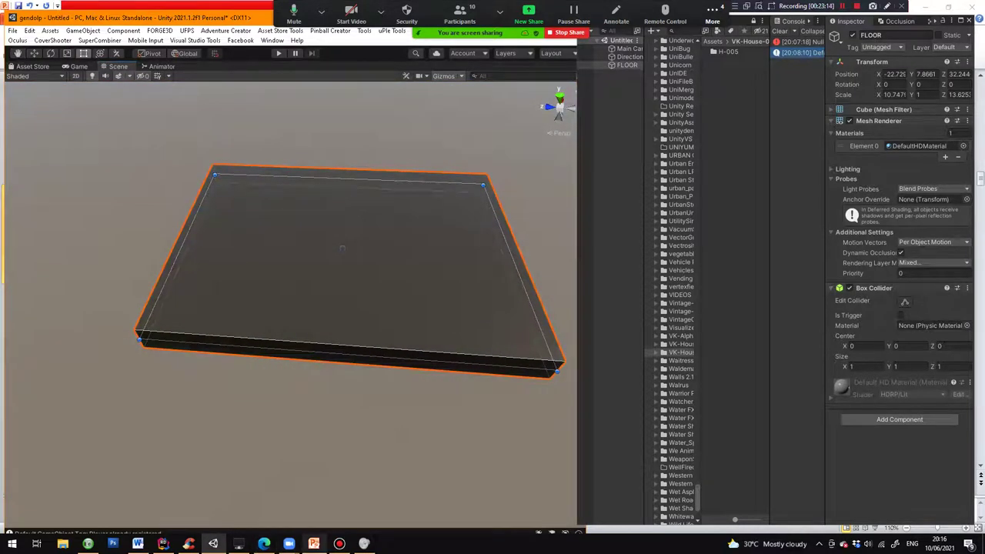
# Switch to the PowerPoint slide and highlight the instruction to download a brick texture and apply it.
pyautogui.click(314, 543)
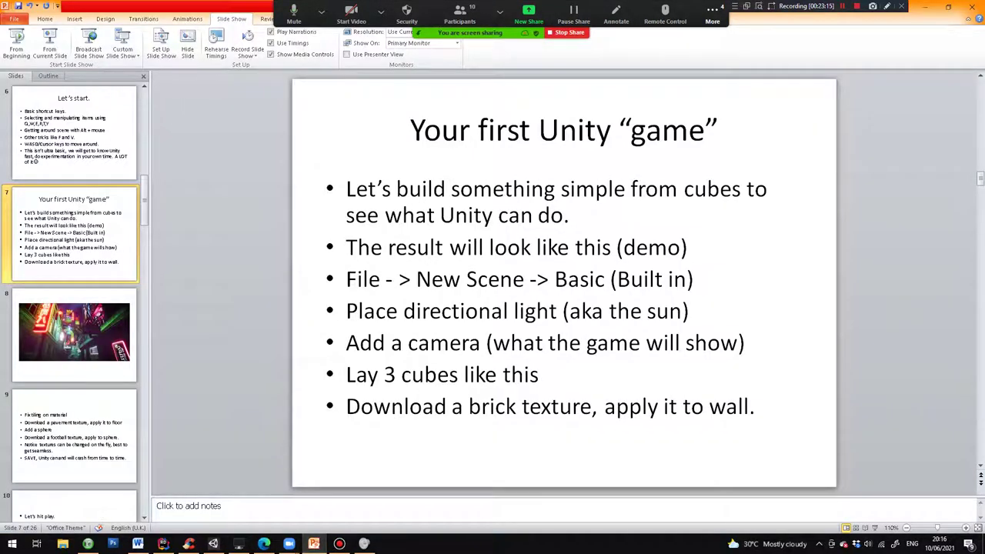
pyautogui.moveTo(346, 406); pyautogui.dragTo(664, 406)
pyautogui.moveTo(214, 544)
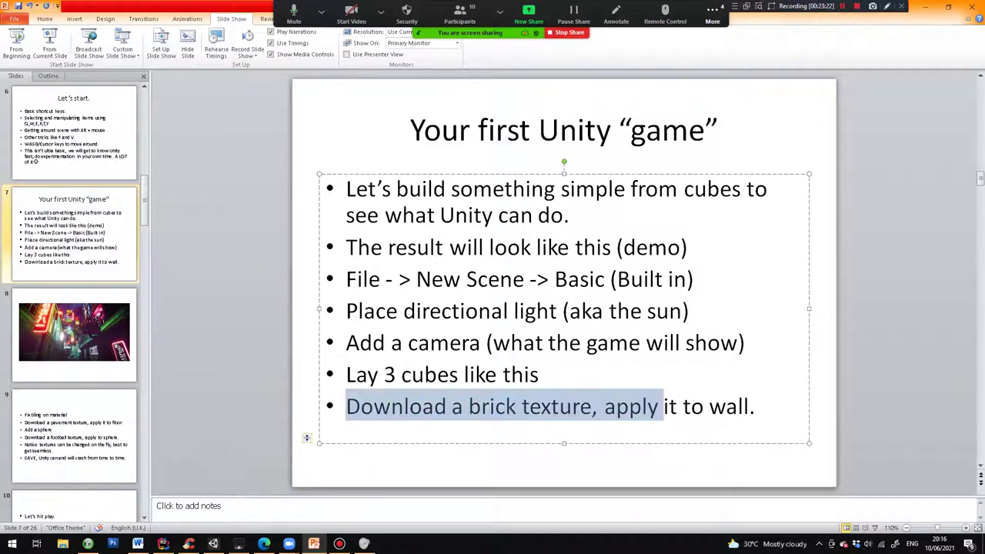
# Switch to the browser to view Google's image results for "wall texture", and return to the Unity scene.
pyautogui.hotkey('alt', 'Tab')
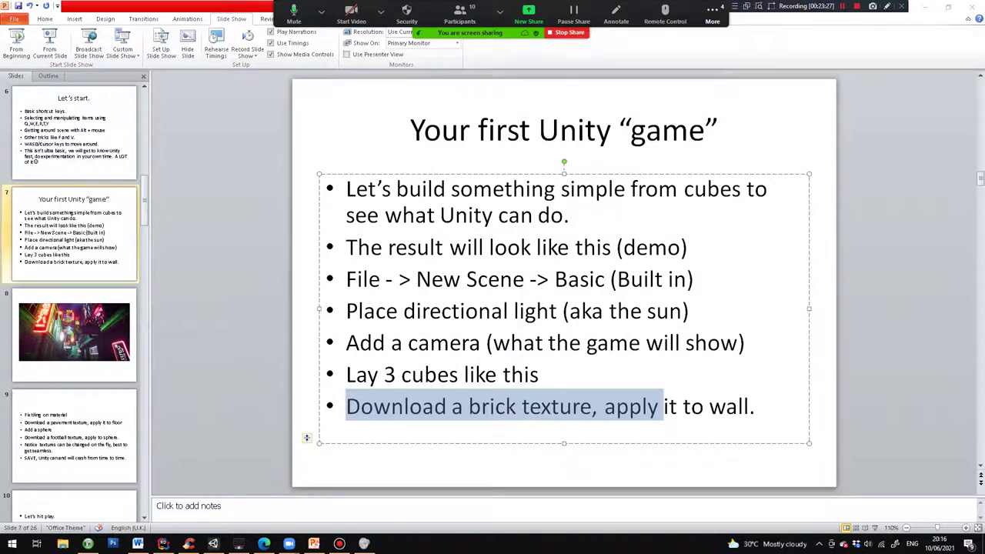
pyautogui.moveTo(984, 155); pyautogui.dragTo(585, 1)
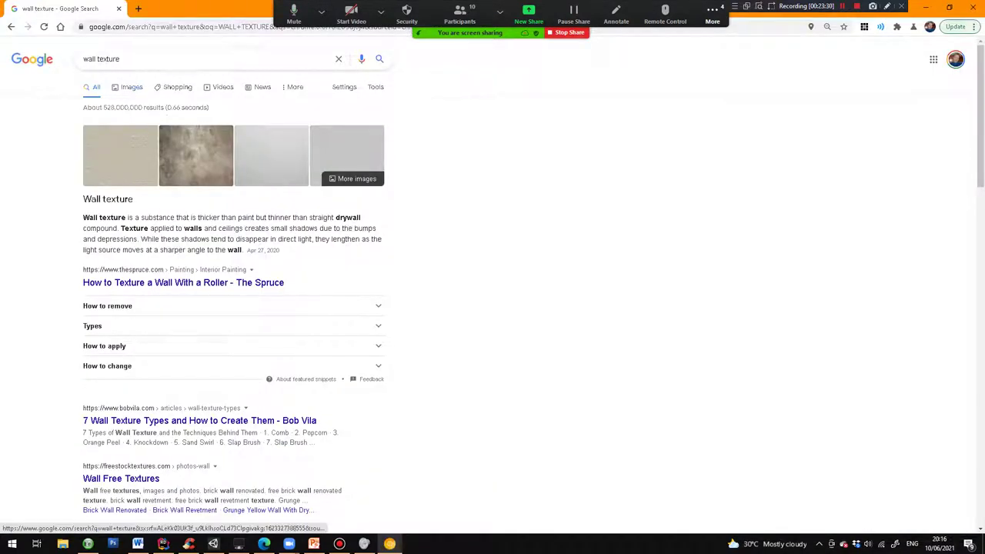
pyautogui.click(129, 87)
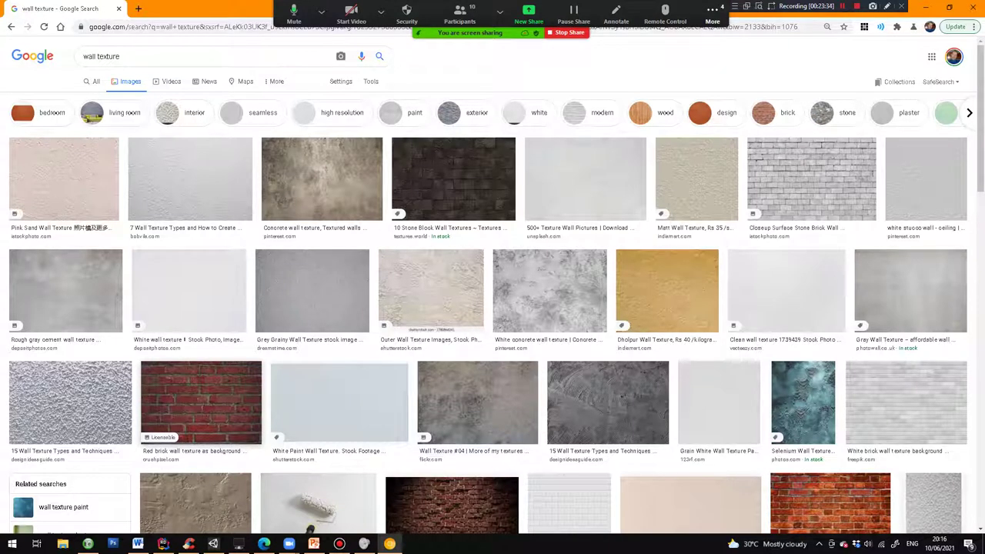
pyautogui.scroll(-2, 60, 461)
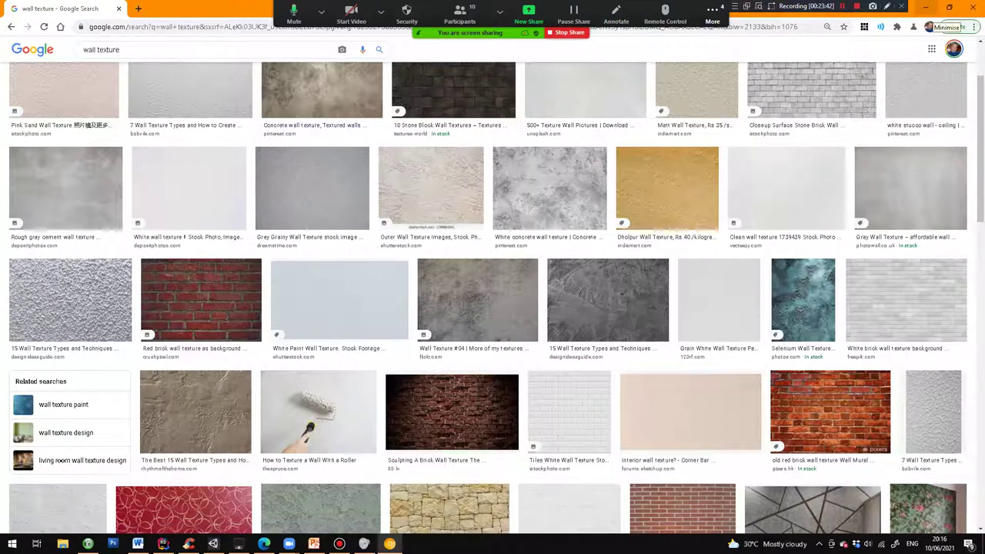
pyautogui.click(924, 8)
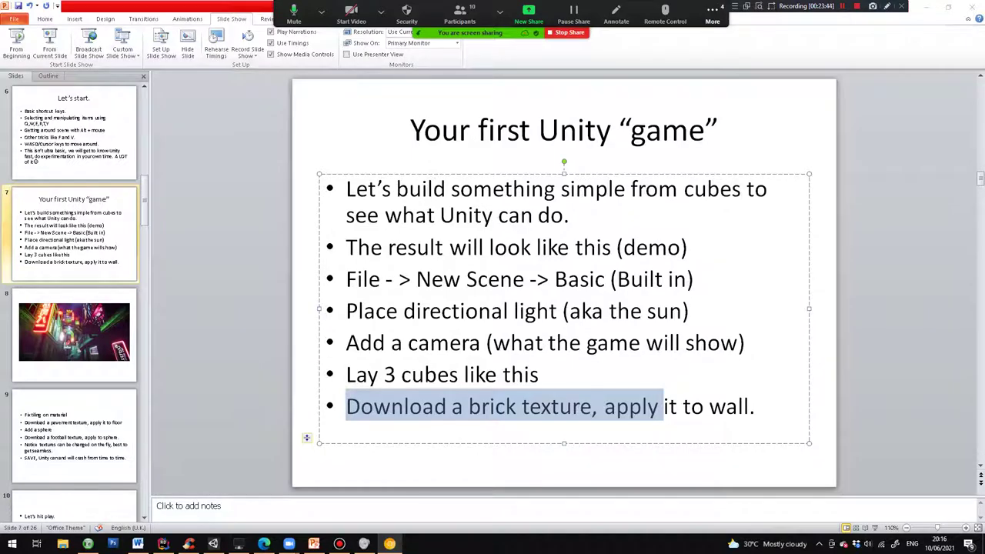
pyautogui.click(927, 7)
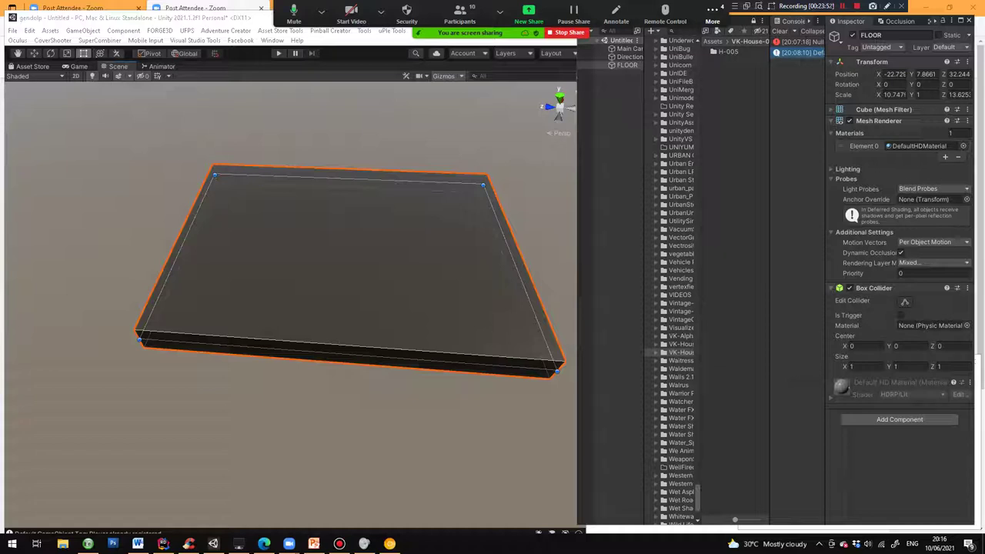
# Show the gendolp project folder and its Assets folder in File Explorer, and return to Unity.
pyautogui.moveTo(984, 136); pyautogui.dragTo(488, 81)
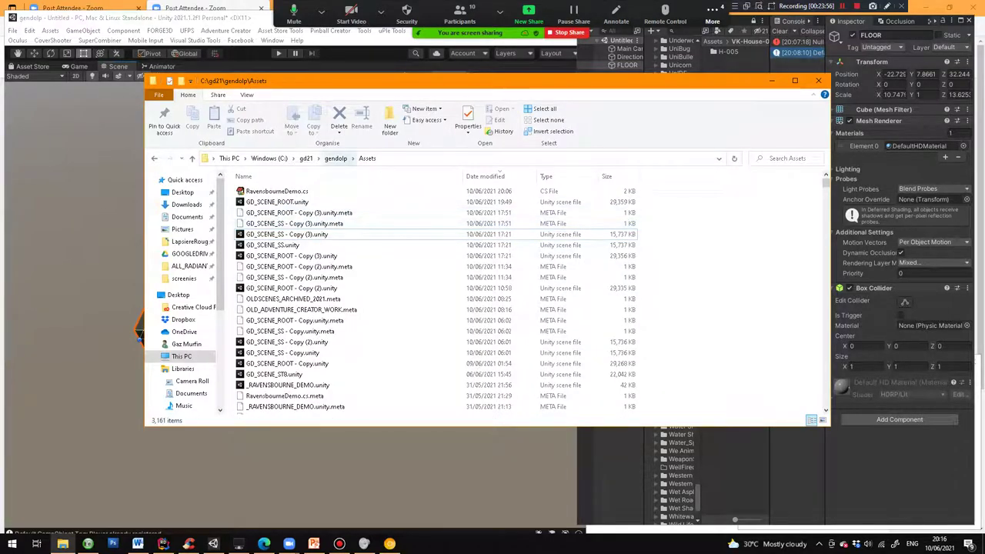
pyautogui.click(335, 157)
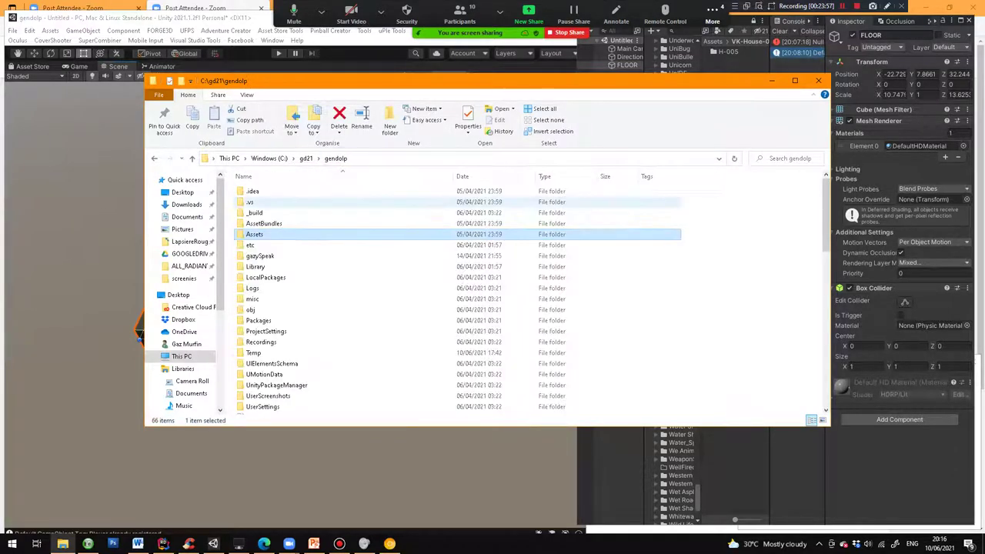
pyautogui.doubleClick(262, 234)
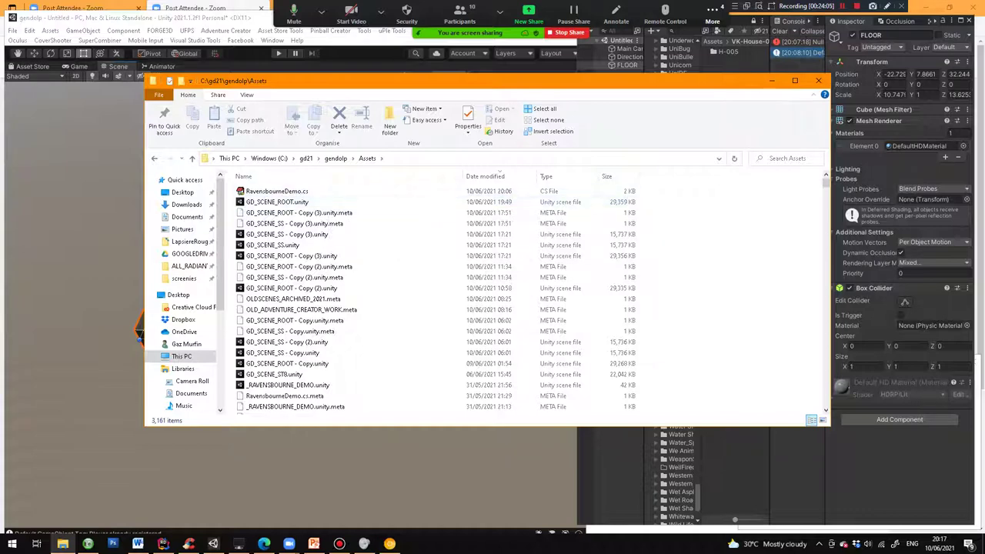
pyautogui.click(772, 81)
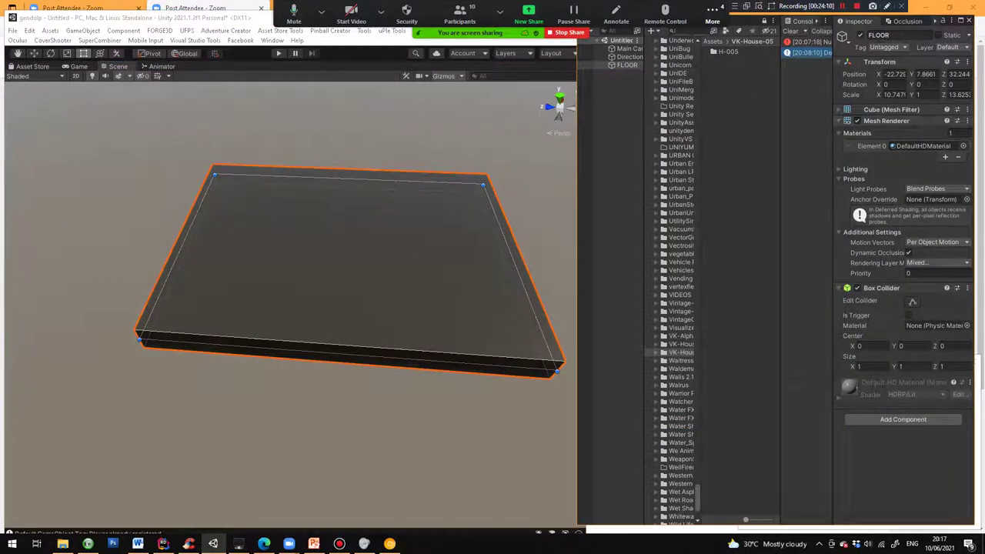
# Search the project assets for "RAVEN" and filter the results by the Texture type.
pyautogui.write('RAVEN')
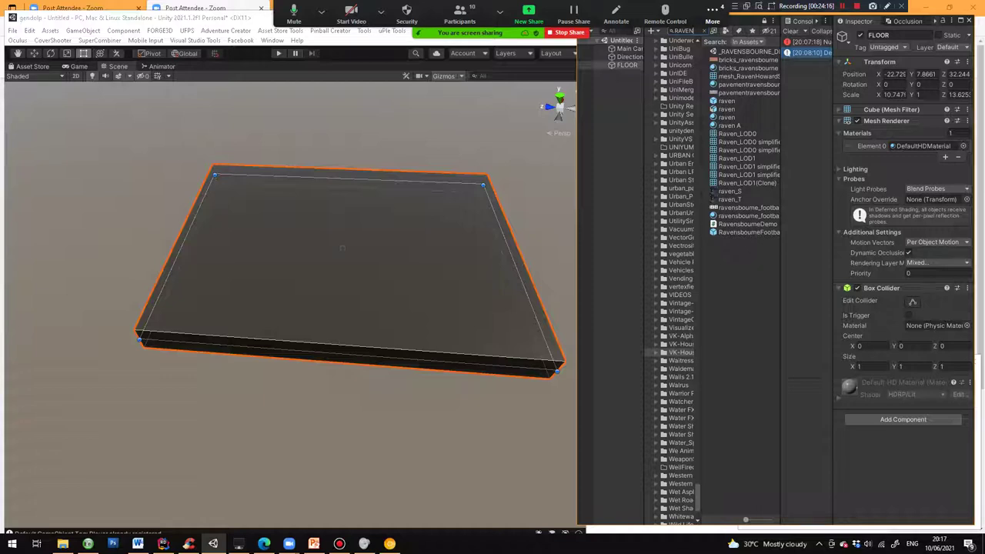
pyautogui.click(725, 30)
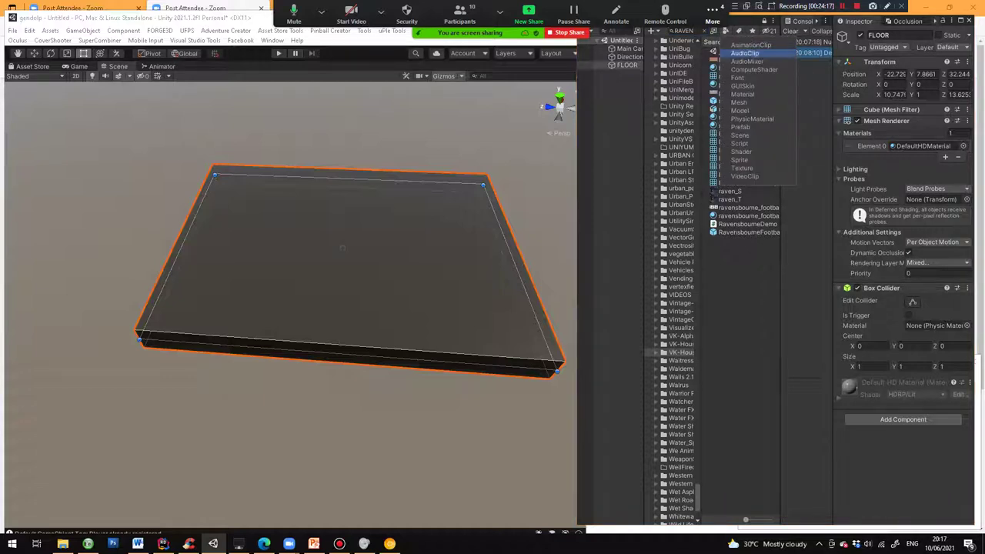
pyautogui.press('Down')
pyautogui.press('Down')
pyautogui.press('Down')
pyautogui.press('Down')
pyautogui.press('Down')
pyautogui.press('Down')
pyautogui.press('Down')
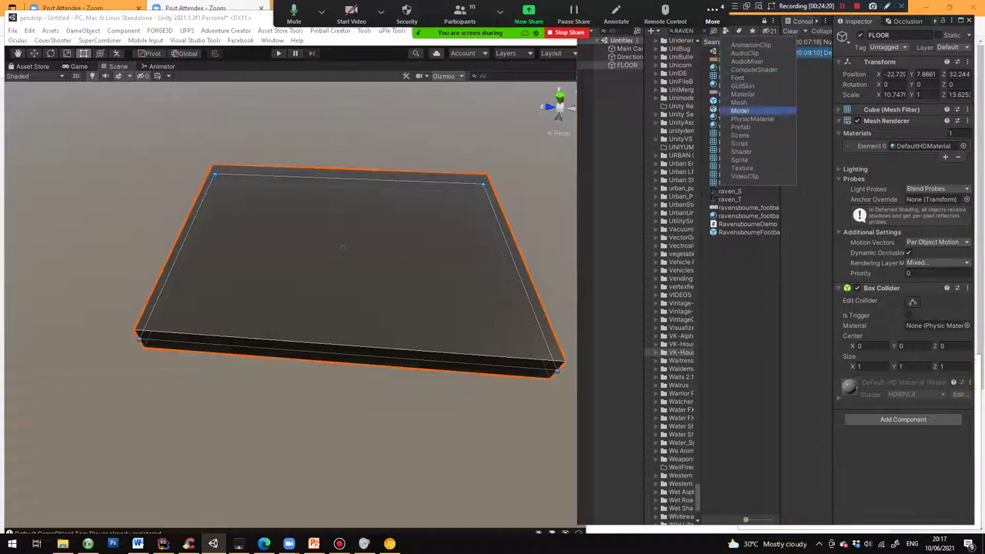
pyautogui.press('Down')
pyautogui.press('Down')
pyautogui.press('Down')
pyautogui.press('Down')
pyautogui.press('Down')
pyautogui.press('Down')
pyautogui.press('Down')
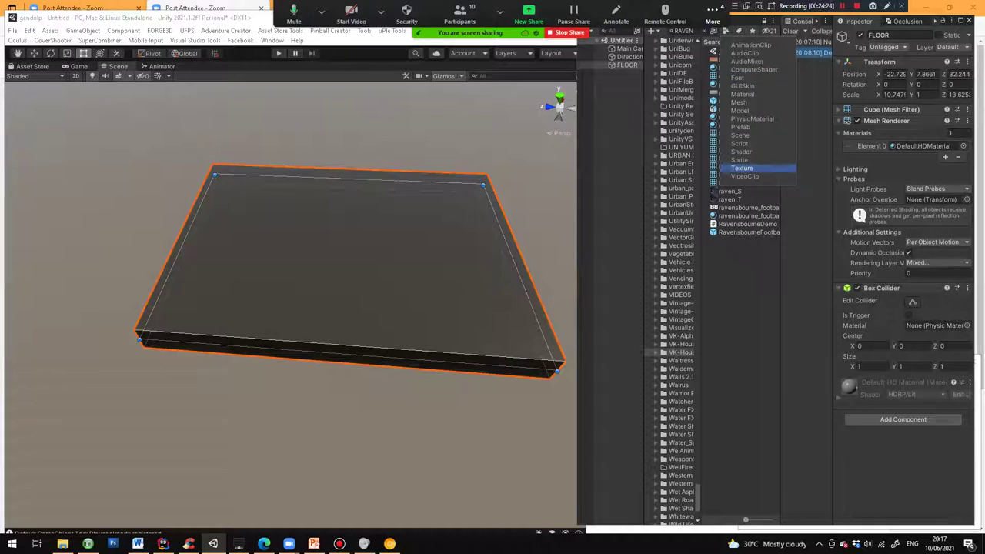
pyautogui.press('Return')
pyautogui.press('Down')
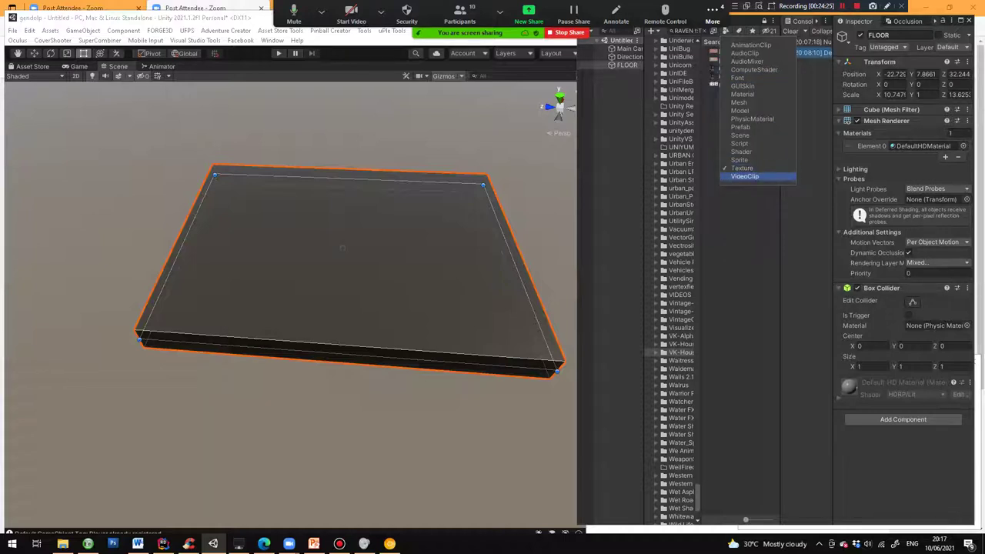
# Apply the bricks_ravensbourne texture from the search results to the FLOOR slab.
pyautogui.press('Up')
pyautogui.press('Up')
pyautogui.press('Up')
pyautogui.press('Up')
pyautogui.press('Up')
pyautogui.press('Up')
pyautogui.press('Up')
pyautogui.press('Up')
pyautogui.press('Down')
pyautogui.press('Return')
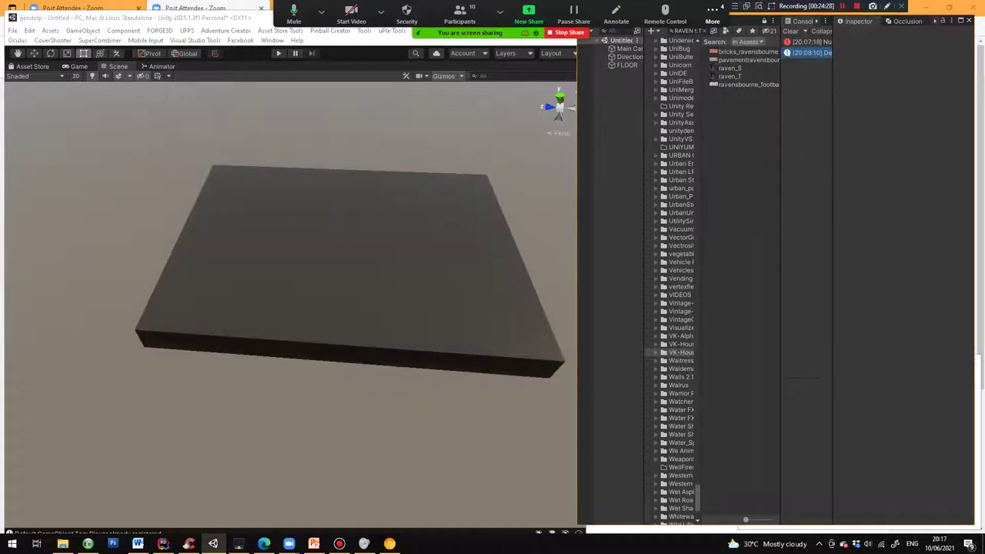
pyautogui.click(748, 51)
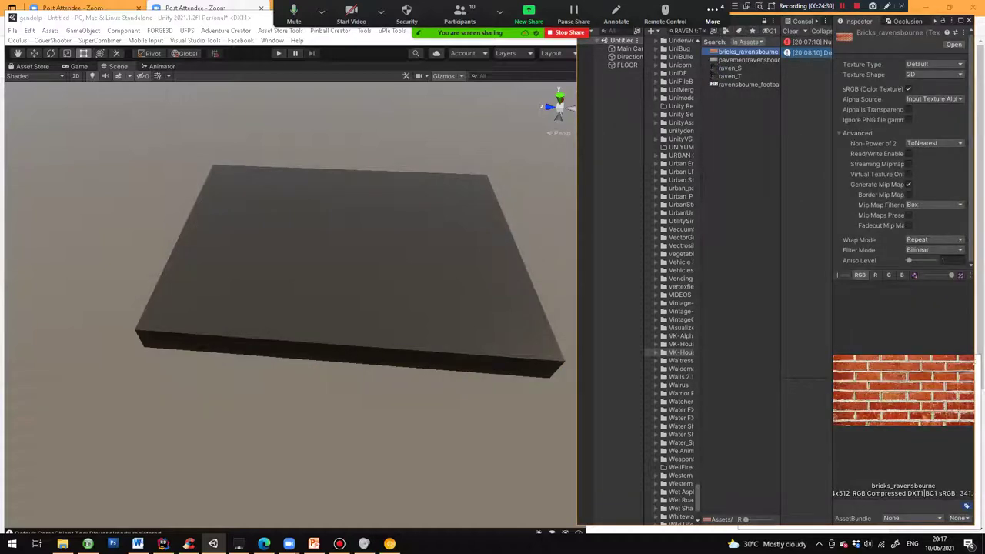
pyautogui.moveTo(748, 51); pyautogui.dragTo(340, 226)
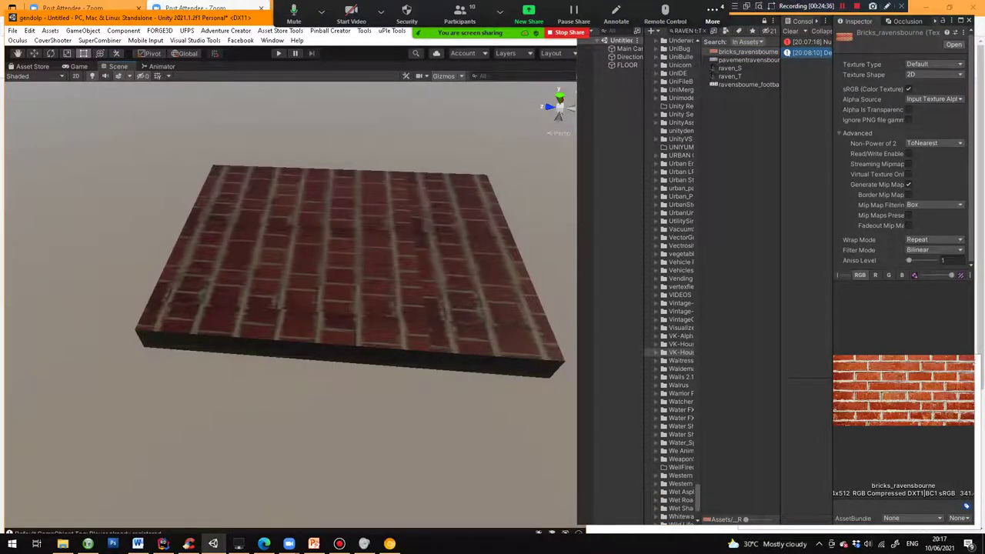
# Select the FLOOR slab and set its brick material's Metallic to 1 and Smoothness to 0.68.
pyautogui.keyDown('alt'); pyautogui.moveTo(339, 224); pyautogui.dragTo(363, 252); pyautogui.keyUp('alt')
pyautogui.click(363, 252)
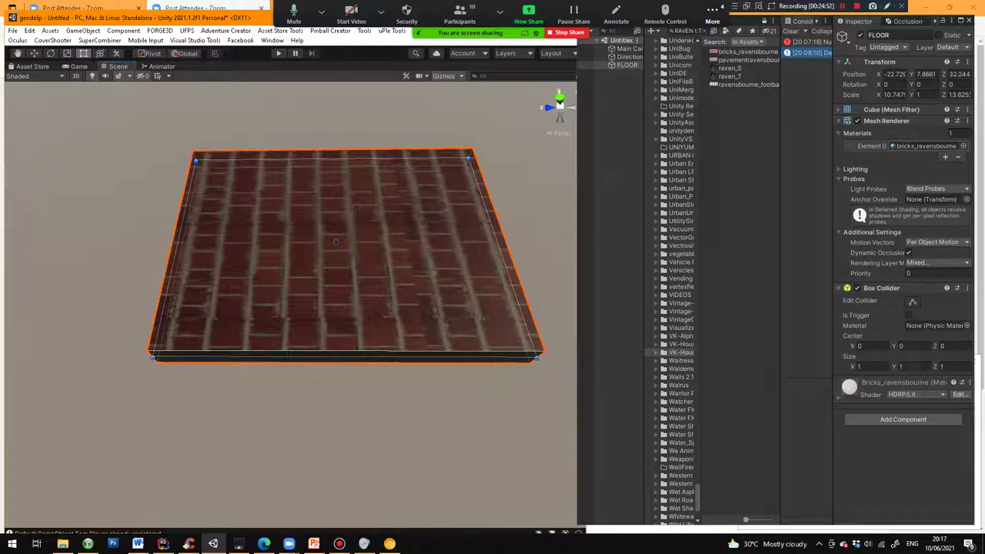
pyautogui.click(702, 31)
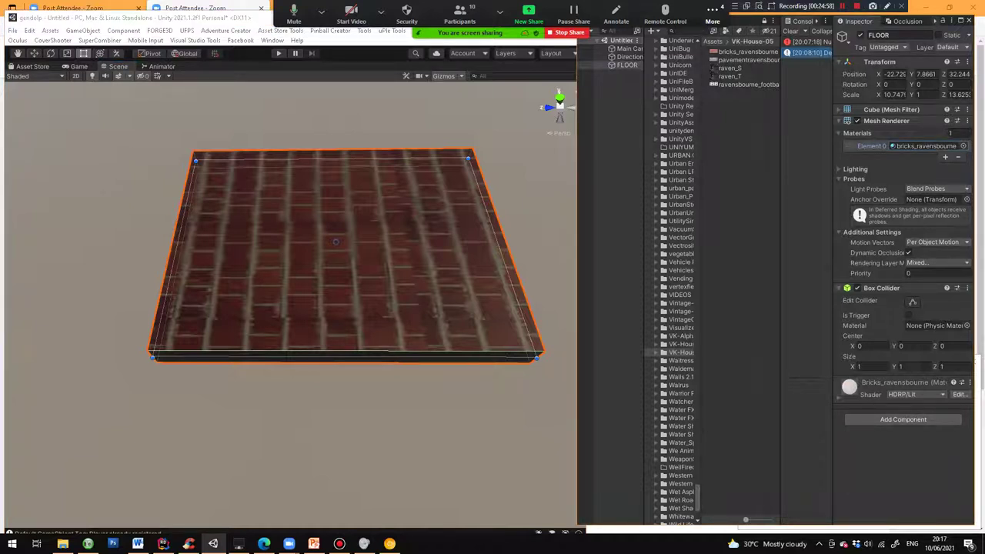
pyautogui.click(839, 398)
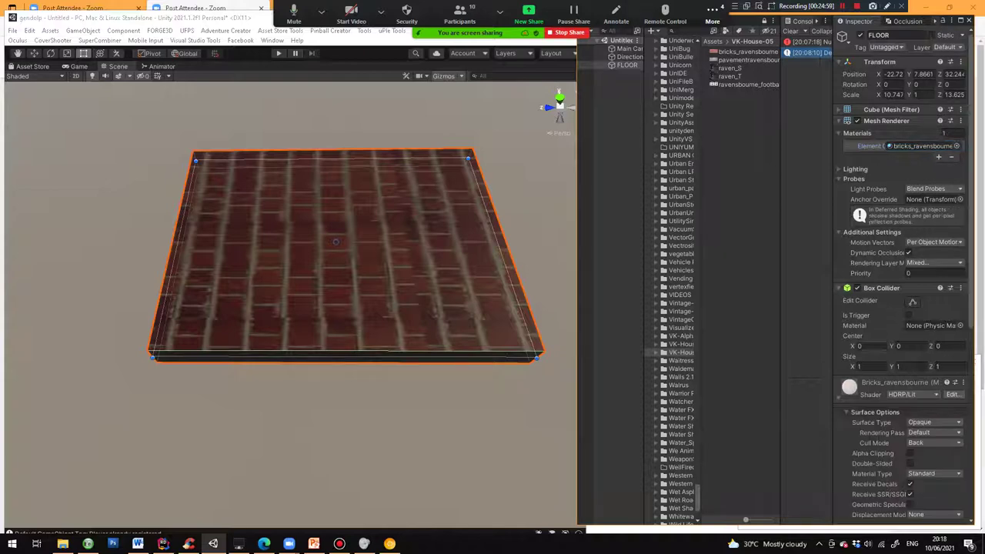
pyautogui.scroll(-6, 902, 324)
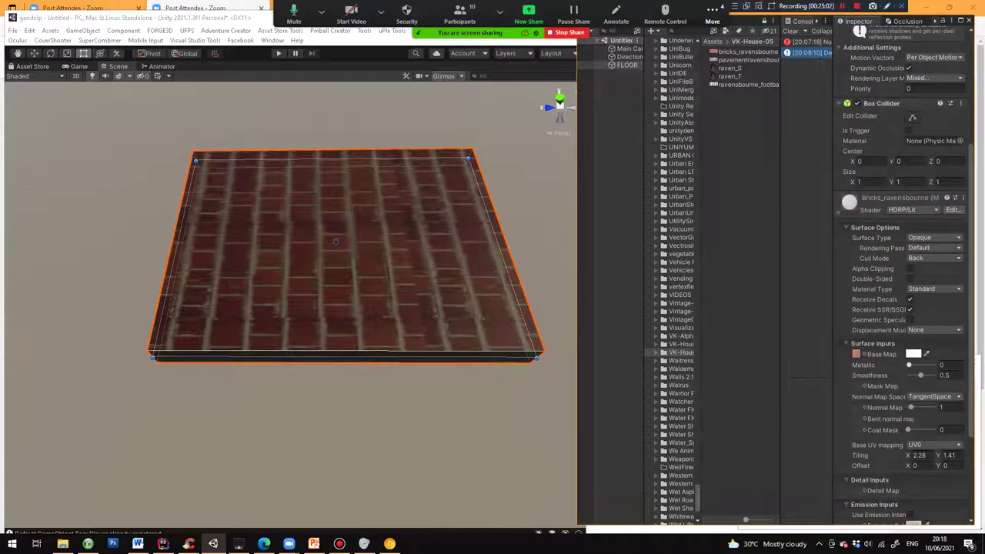
pyautogui.moveTo(908, 365)
pyautogui.mouseDown()
pyautogui.moveTo(933, 365)
pyautogui.moveTo(921, 375)
pyautogui.moveTo(934, 376)
pyautogui.moveTo(915, 375)
pyautogui.moveTo(926, 375)
pyautogui.mouseUp()
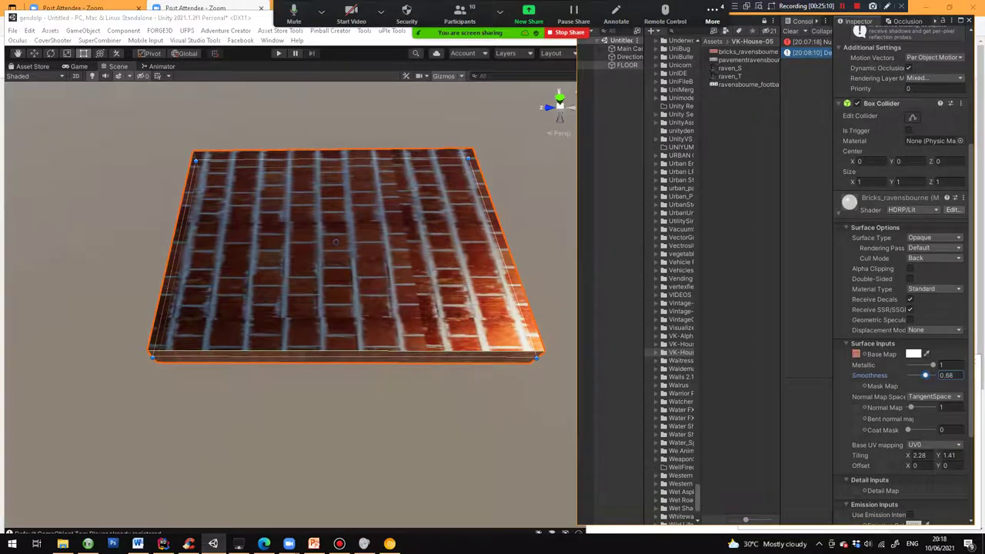
# Set the brick material's emissive color to white (RGB 255, 255, 255) with an intensity of -2.
pyautogui.scroll(-3, 926, 376)
pyautogui.click(915, 433)
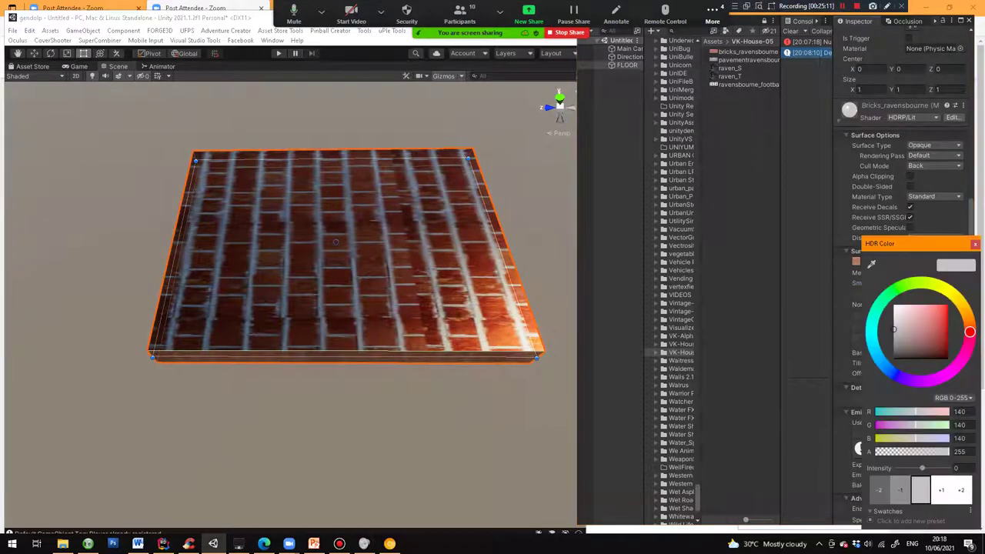
pyautogui.moveTo(922, 468); pyautogui.dragTo(936, 468)
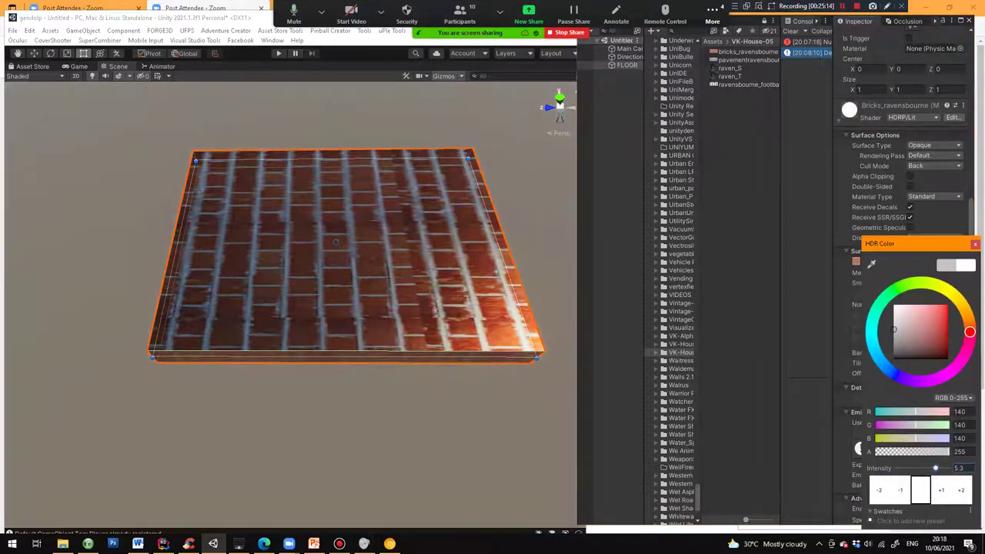
pyautogui.moveTo(921, 337)
pyautogui.mouseDown()
pyautogui.moveTo(930, 339)
pyautogui.moveTo(948, 305)
pyautogui.moveTo(894, 305)
pyautogui.mouseUp()
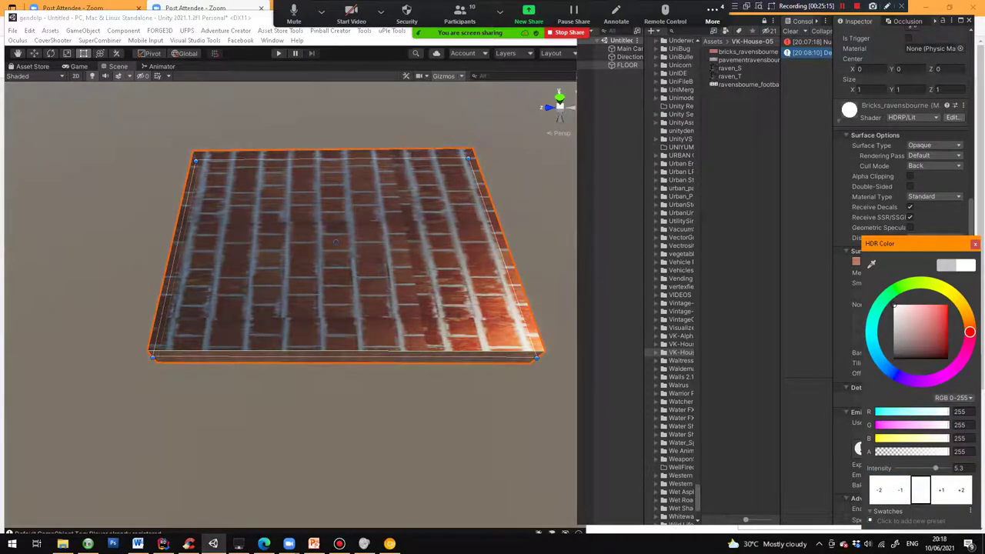
pyautogui.moveTo(936, 467)
pyautogui.mouseDown()
pyautogui.moveTo(897, 468)
pyautogui.moveTo(946, 468)
pyautogui.moveTo(918, 468)
pyautogui.mouseUp()
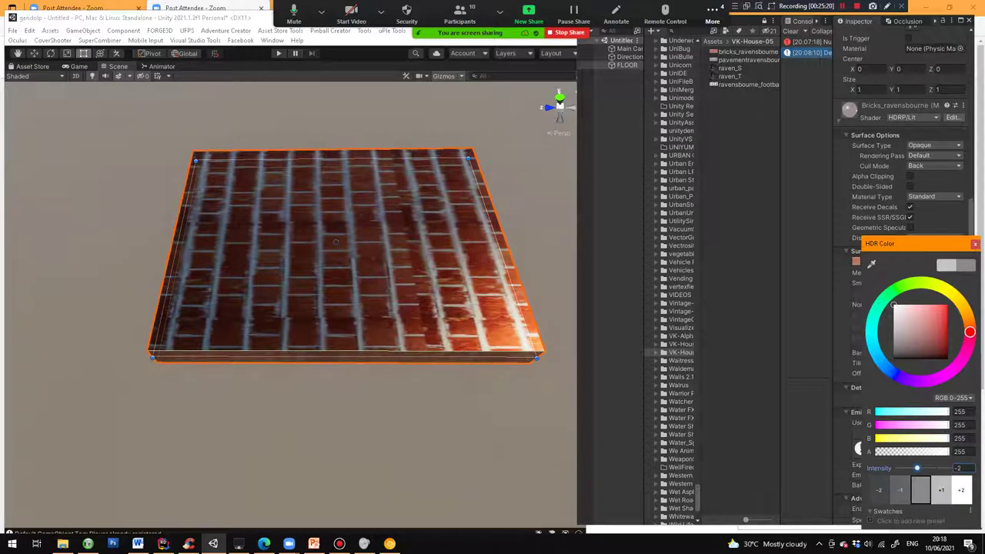
pyautogui.click(975, 244)
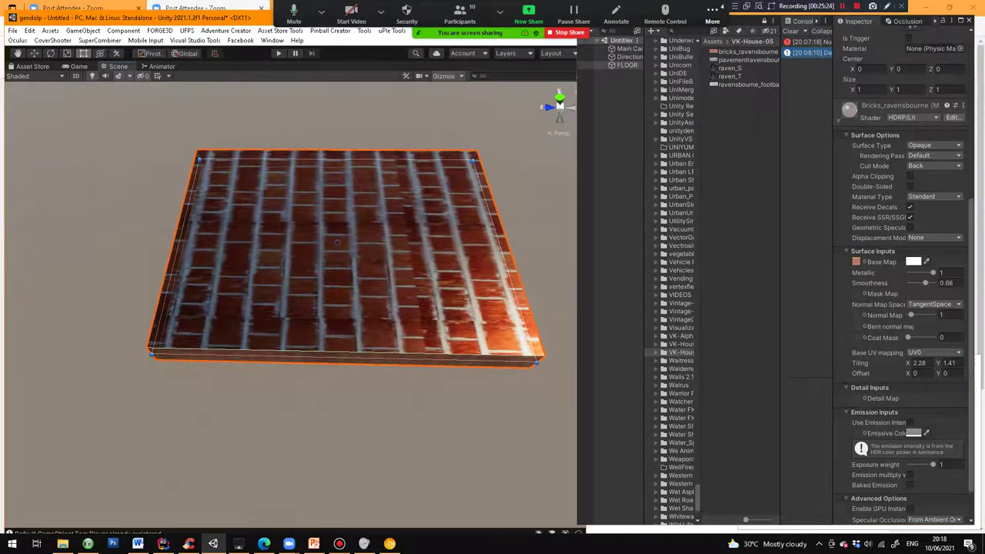
# Set the brick material's Tiling X to 0.91 and its Offset to X 0.2 and Y -0.47.
pyautogui.keyDown('alt'); pyautogui.moveTo(175, 350); pyautogui.dragTo(341, 374); pyautogui.keyUp('alt')
pyautogui.keyDown('alt'); pyautogui.moveTo(254, 245); pyautogui.dragTo(290, 163); pyautogui.keyUp('alt')
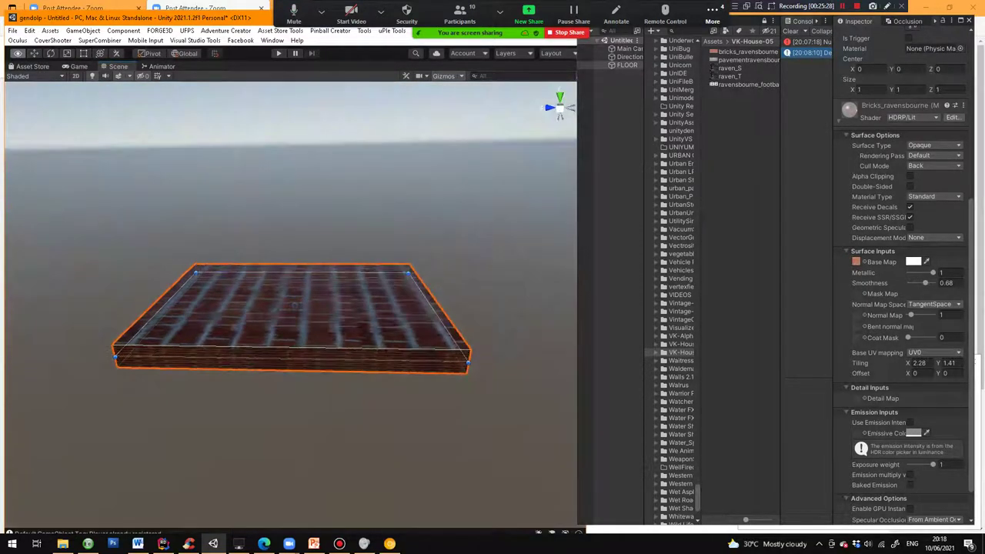
pyautogui.moveTo(439, 316); pyautogui.dragTo(608, 319)
pyautogui.scroll(-2, 385, 308)
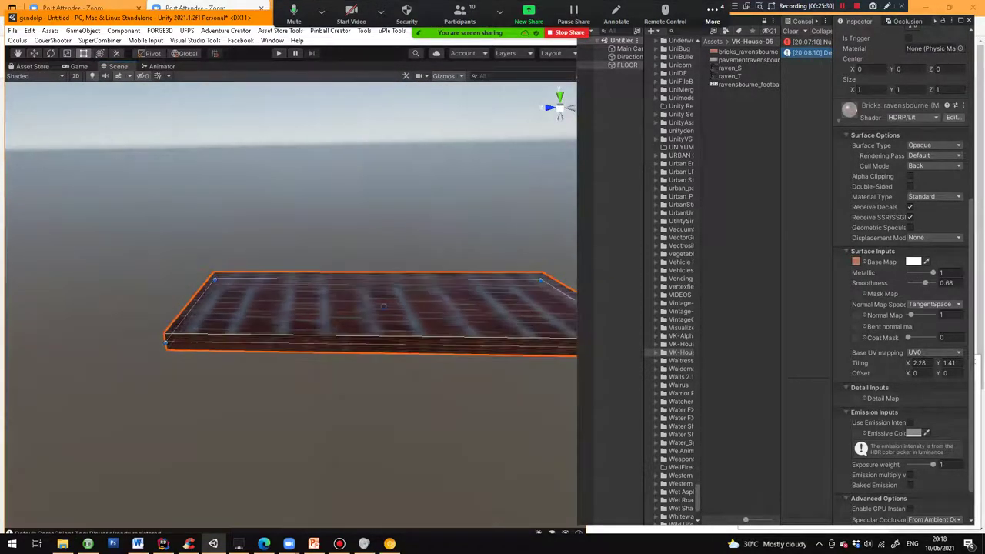
pyautogui.keyDown('alt'); pyautogui.moveTo(331, 231); pyautogui.dragTo(361, 370); pyautogui.keyUp('alt')
pyautogui.keyDown('alt'); pyautogui.moveTo(383, 314); pyautogui.dragTo(385, 285); pyautogui.keyUp('alt')
pyautogui.moveTo(385, 284); pyautogui.dragTo(281, 271, button='middle')
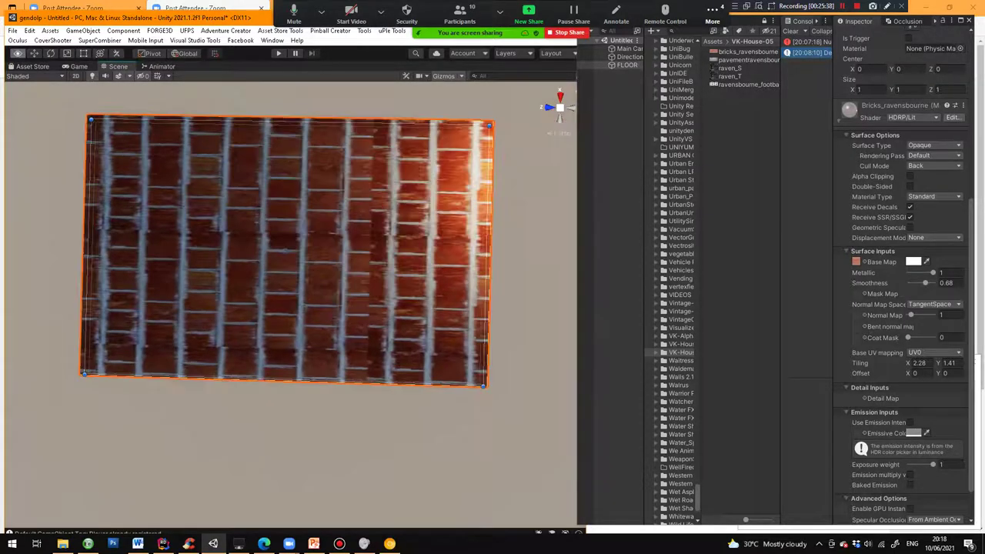
pyautogui.keyDown('alt'); pyautogui.moveTo(280, 272); pyautogui.dragTo(299, 271); pyautogui.keyUp('alt')
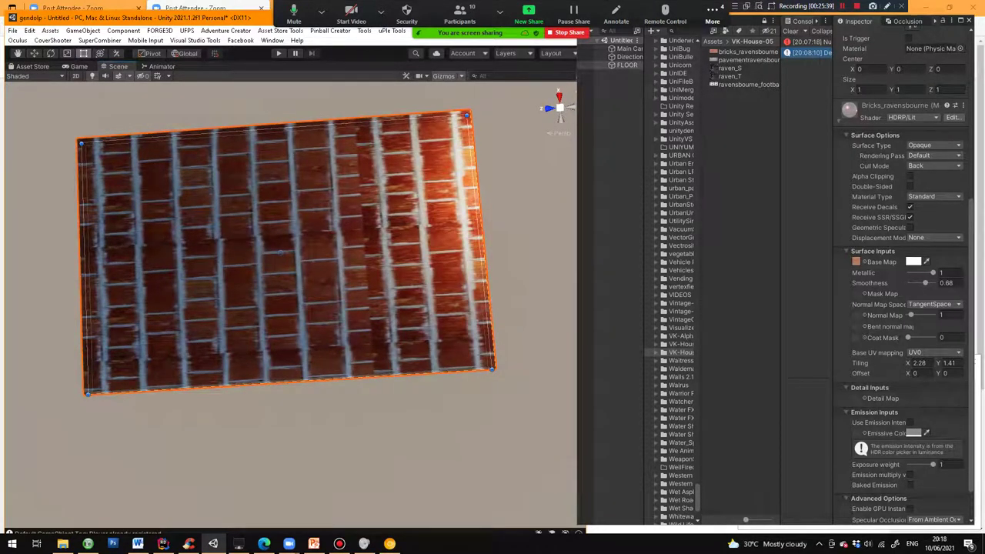
pyautogui.moveTo(909, 364); pyautogui.dragTo(879, 362)
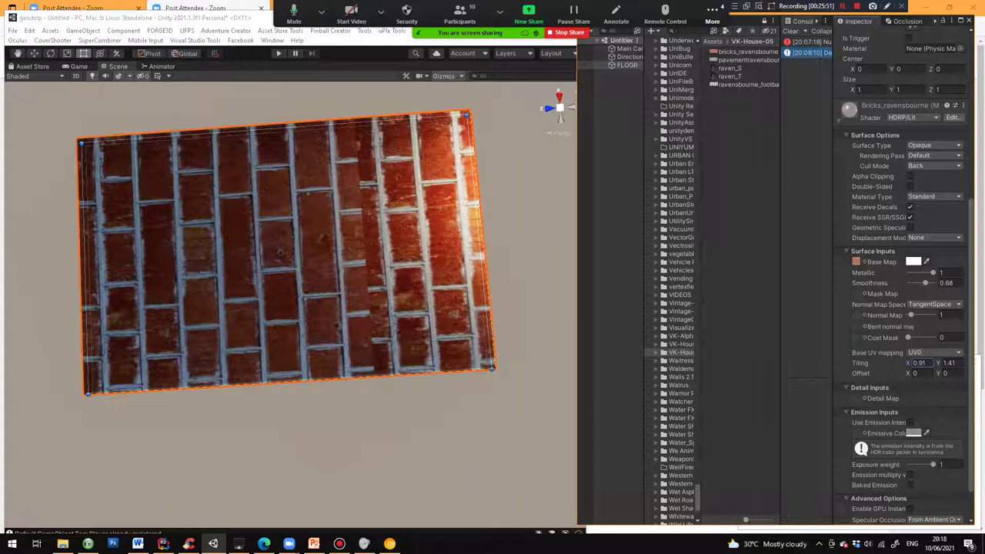
pyautogui.moveTo(908, 374); pyautogui.dragTo(928, 373)
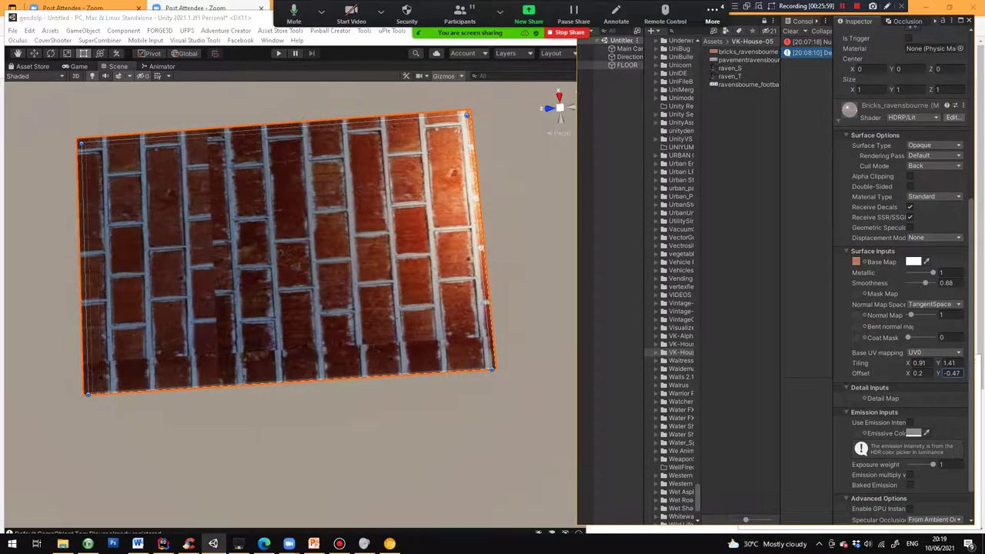
# Check the Main Camera's preview, frame the FLOOR slab in the scene and activate the Move tool for it.
pyautogui.moveTo(323, 339); pyautogui.dragTo(357, 338, button='middle')
pyautogui.keyDown('alt'); pyautogui.moveTo(357, 337); pyautogui.dragTo(353, 116); pyautogui.keyUp('alt')
pyautogui.click(628, 48)
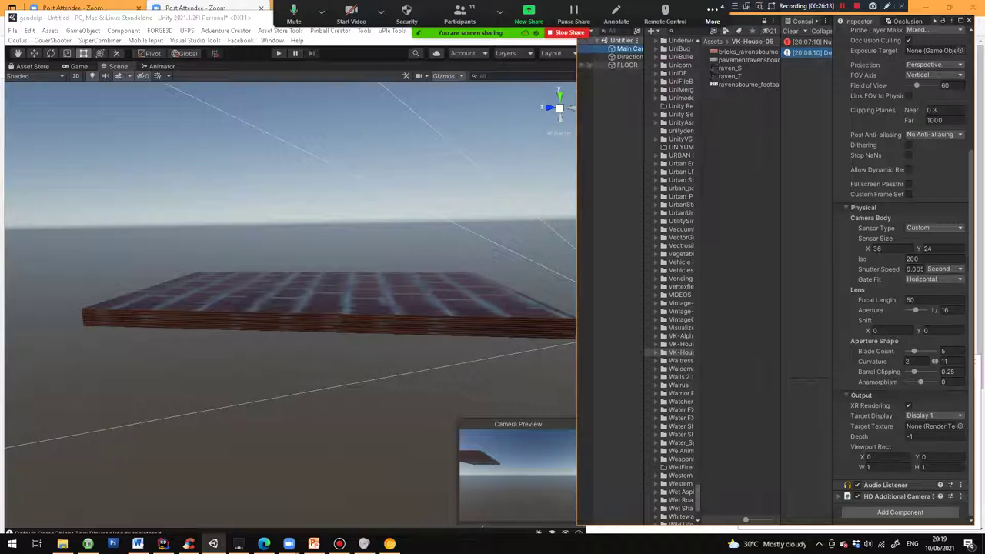
pyautogui.click(626, 65)
pyautogui.doubleClick(627, 66)
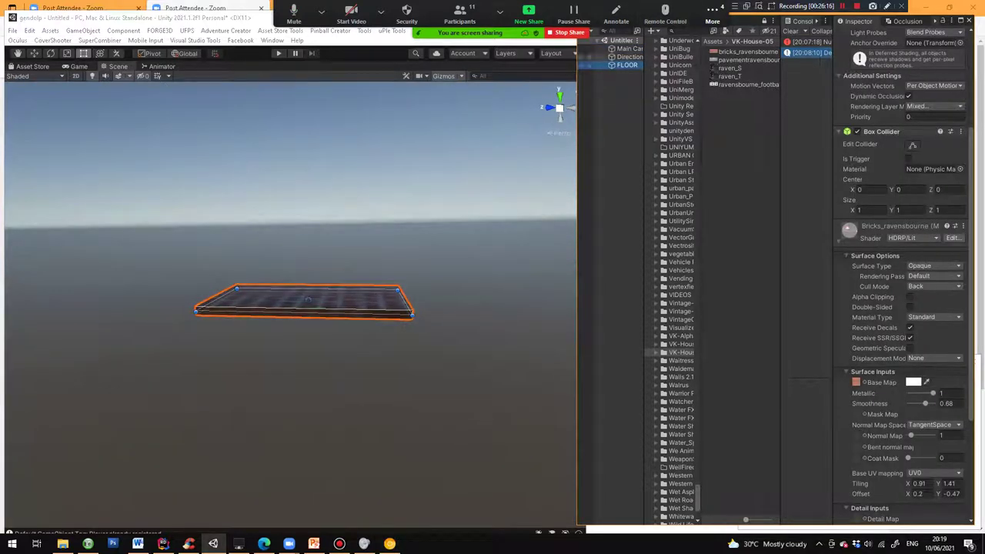
pyautogui.doubleClick(628, 48)
pyautogui.scroll(-3, 291, 303)
pyautogui.moveTo(308, 293); pyautogui.dragTo(223, 323, button='right')
pyautogui.keyDown('alt'); pyautogui.moveTo(223, 323); pyautogui.dragTo(147, 377); pyautogui.keyUp('alt')
pyautogui.click(179, 248)
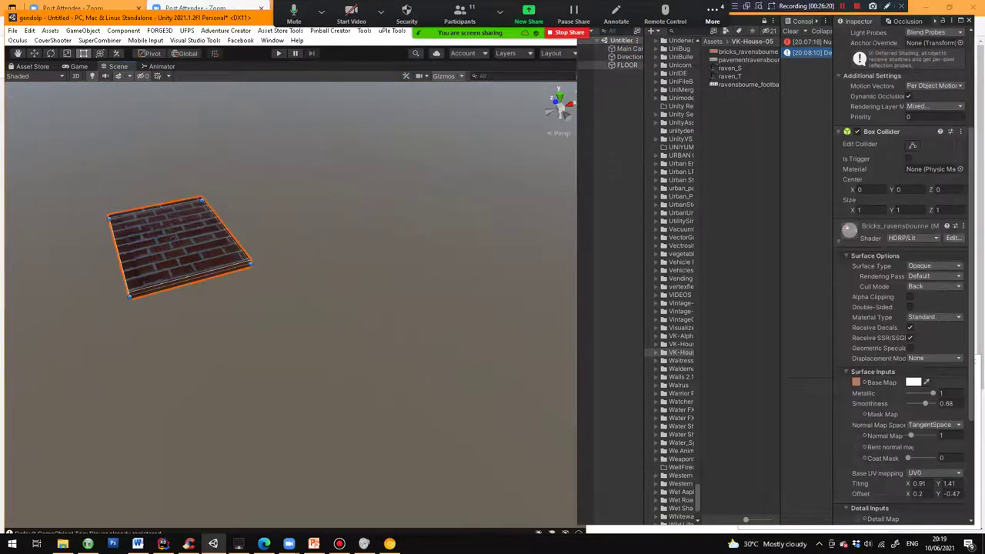
pyautogui.hotkey('ctrl', 'z')
pyautogui.press('w')
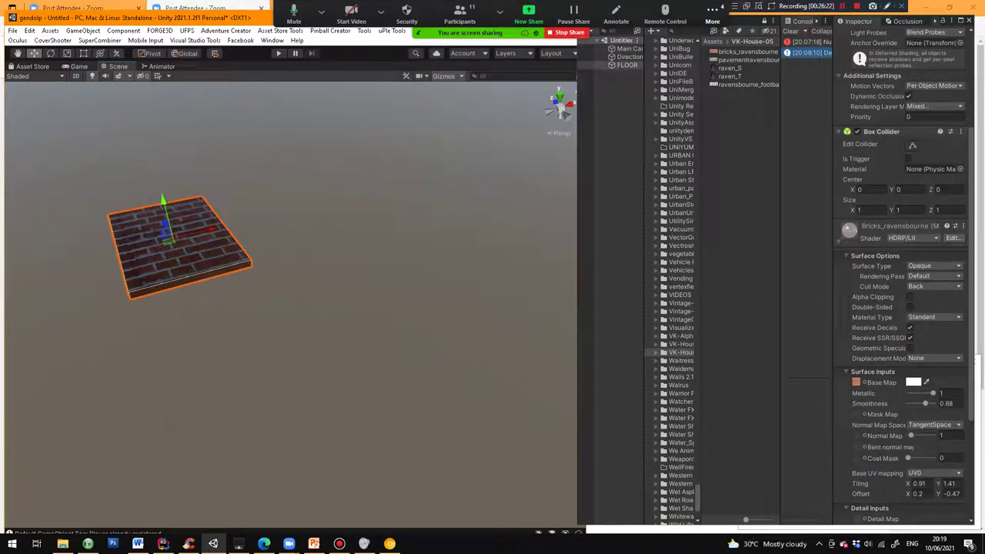
# Dock the Game view beside the Scene view and set its aspect ratio to 16:9.
pyautogui.moveTo(79, 66); pyautogui.dragTo(23, 261)
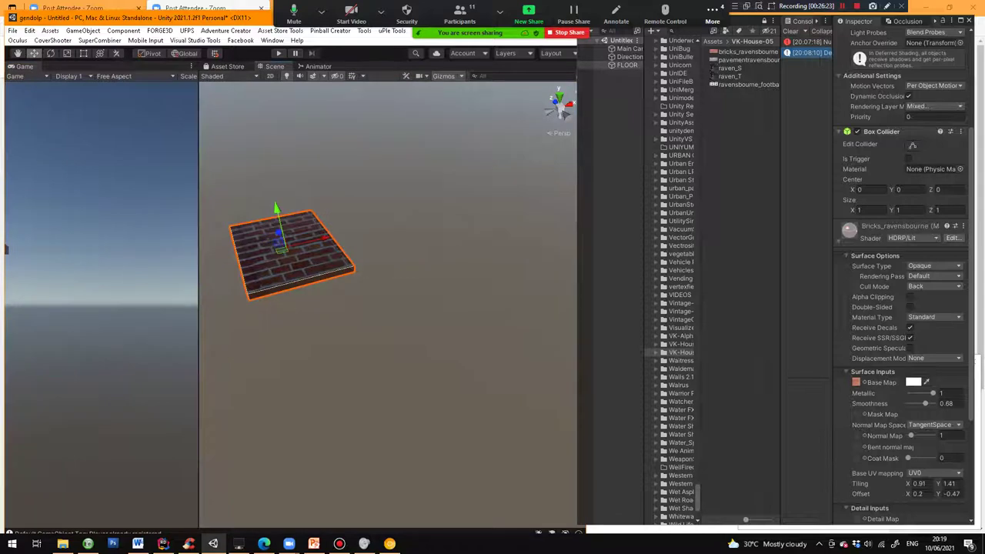
pyautogui.click(114, 77)
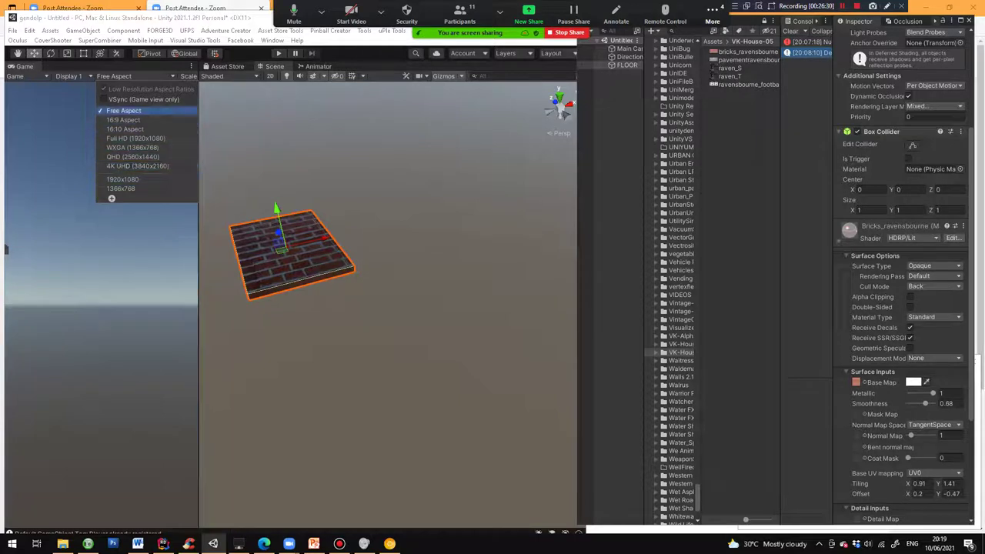
pyautogui.click(123, 120)
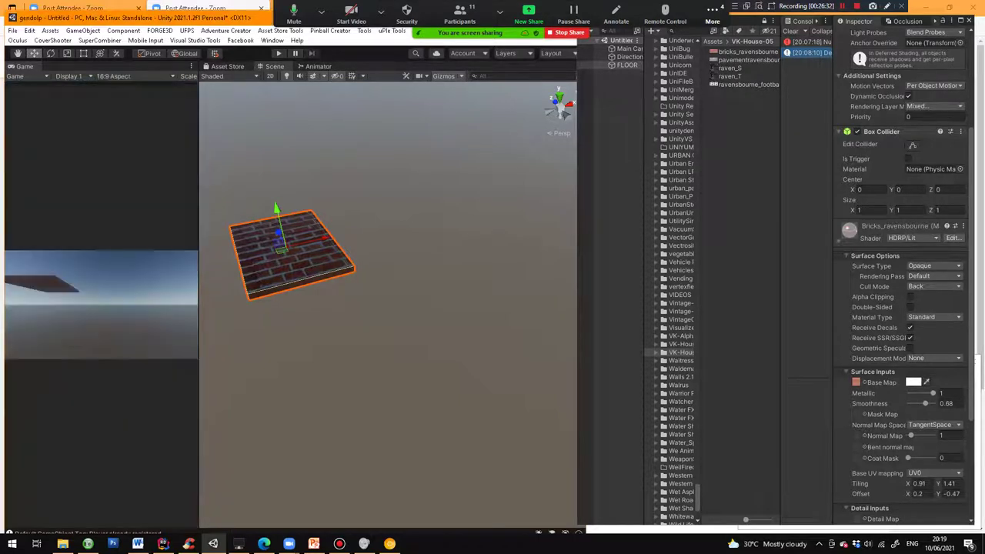
# Move the FLOOR slab in front of and below the camera, closer to it, and widen the Game view.
pyautogui.moveTo(324, 238); pyautogui.dragTo(433, 214)
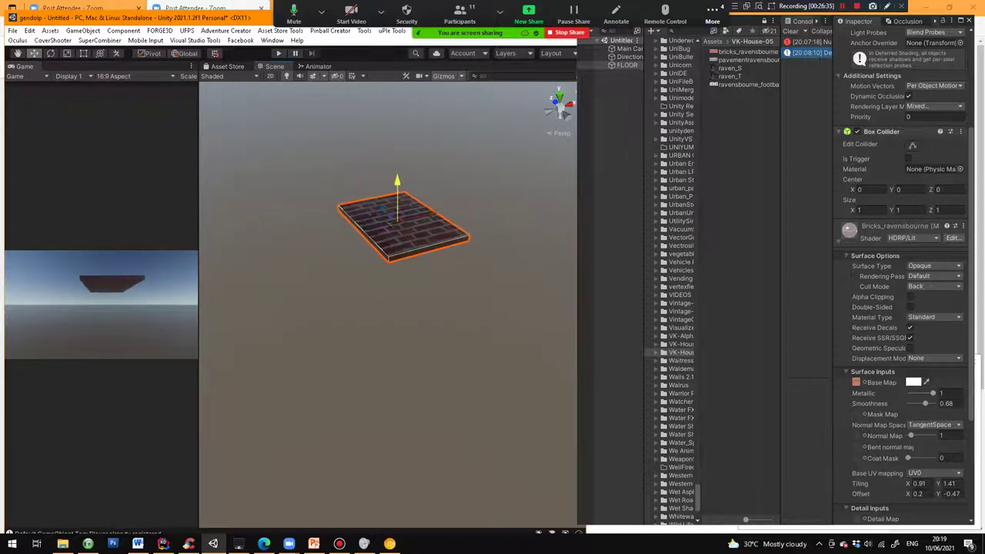
pyautogui.press('e')
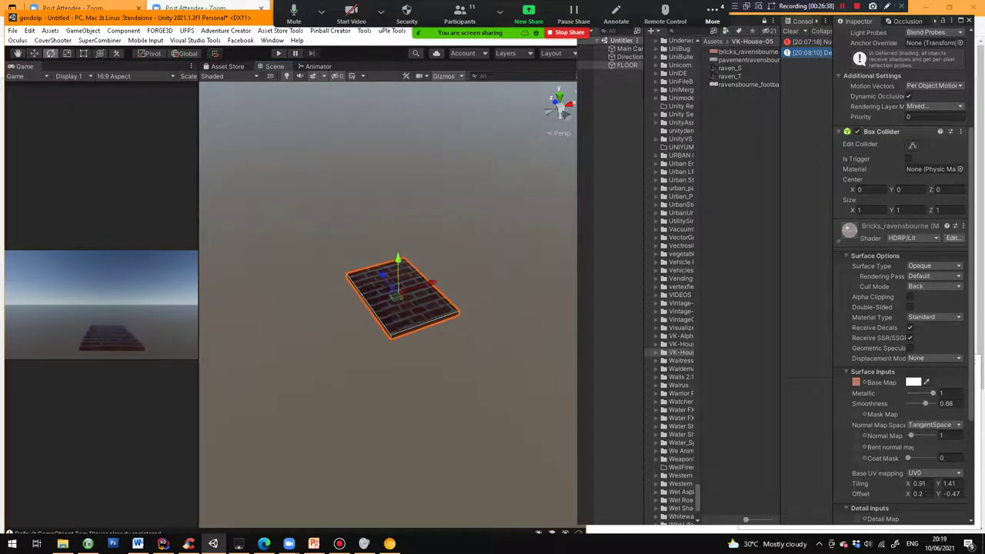
pyautogui.moveTo(431, 311); pyautogui.dragTo(393, 294)
pyautogui.press('w')
pyautogui.moveTo(199, 307); pyautogui.dragTo(292, 308)
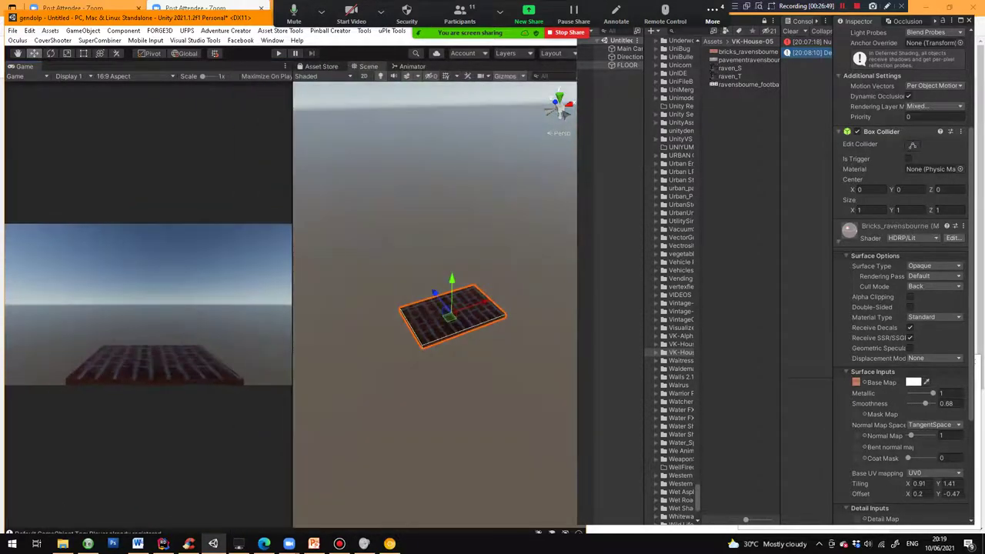
# Stretch the FLOOR slab with the Rect tool on both sides and at its far edge to fill the camera view's width.
pyautogui.press('t')
pyautogui.keyDown('alt'); pyautogui.moveTo(431, 254); pyautogui.dragTo(408, 362); pyautogui.keyUp('alt')
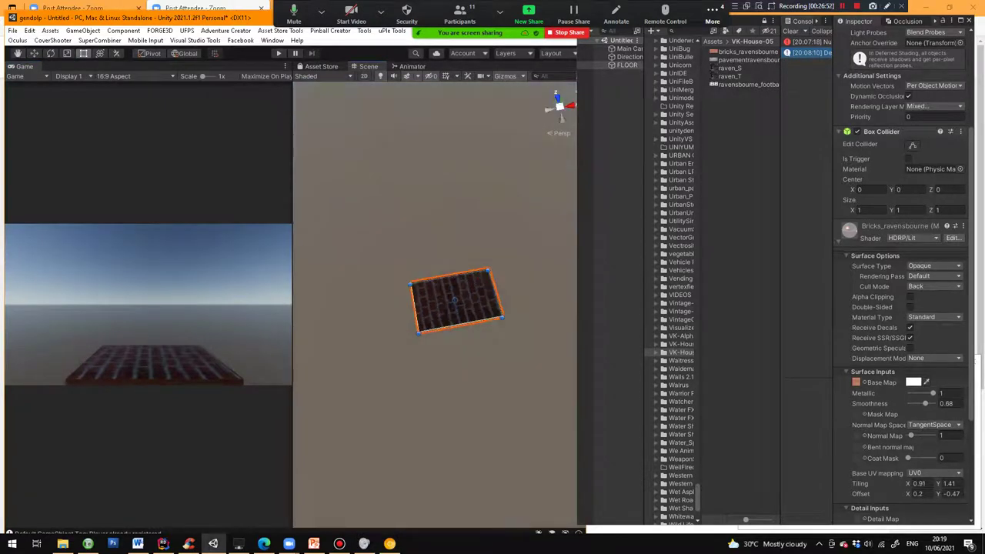
pyautogui.moveTo(415, 309); pyautogui.dragTo(294, 332)
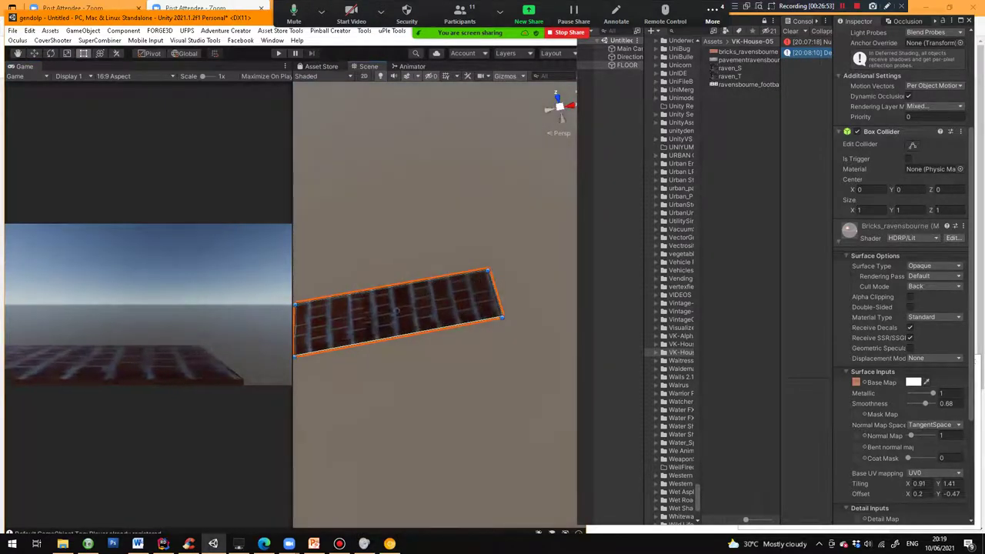
pyautogui.moveTo(495, 294); pyautogui.dragTo(573, 278)
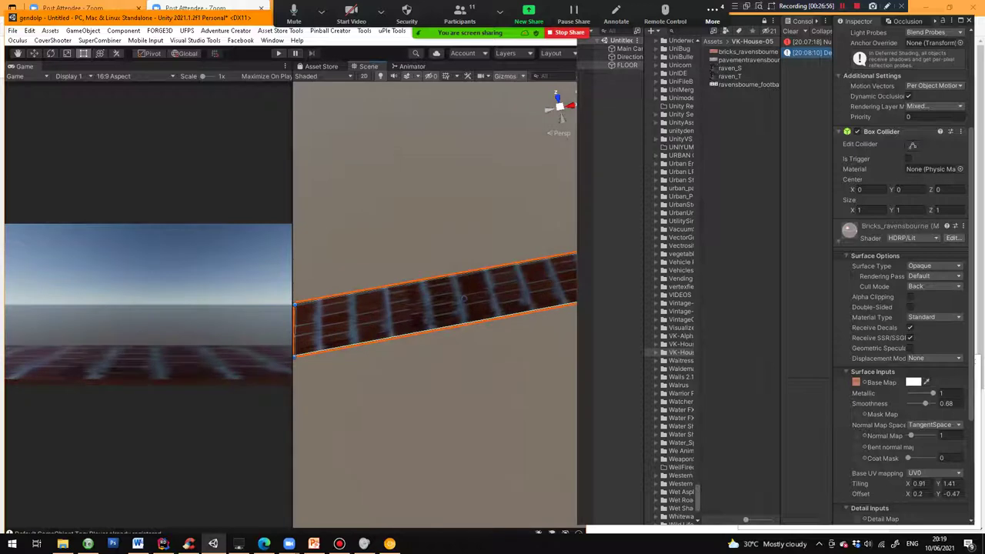
pyautogui.moveTo(435, 279); pyautogui.dragTo(435, 201)
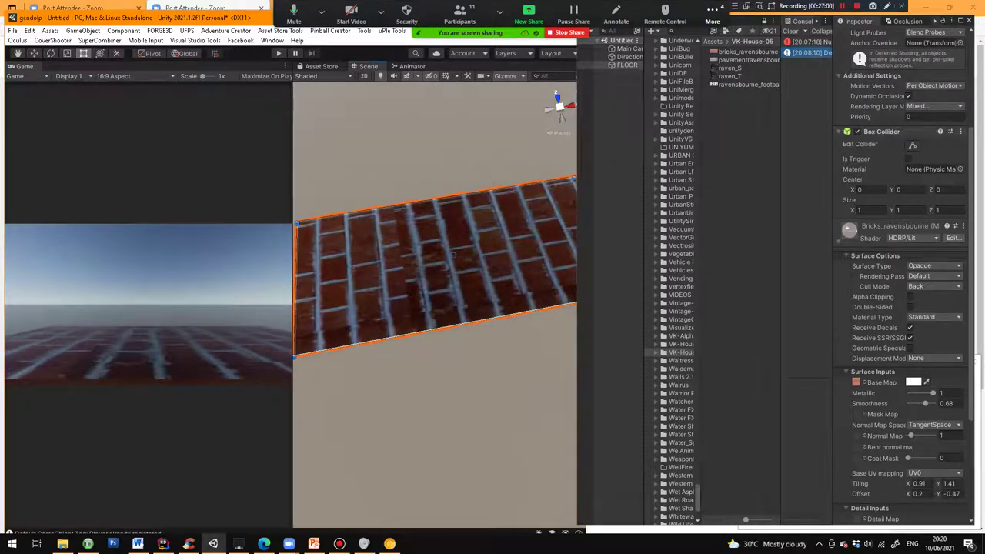
# Switch to Photoshop, and return to the Unity scene to view the stretched floor from another angle.
pyautogui.click(113, 544)
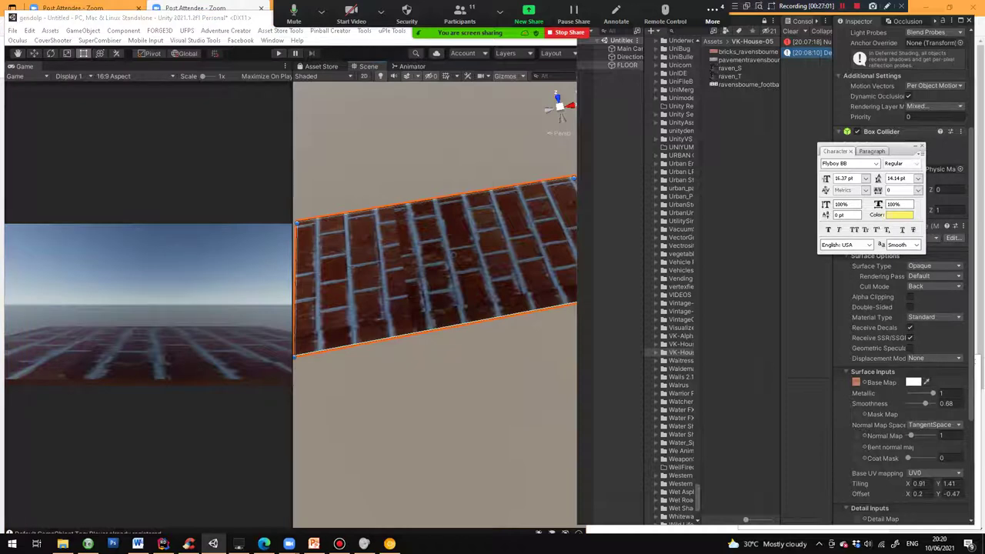
pyautogui.keyDown('alt'); pyautogui.moveTo(370, 308); pyautogui.dragTo(550, 319); pyautogui.keyUp('alt')
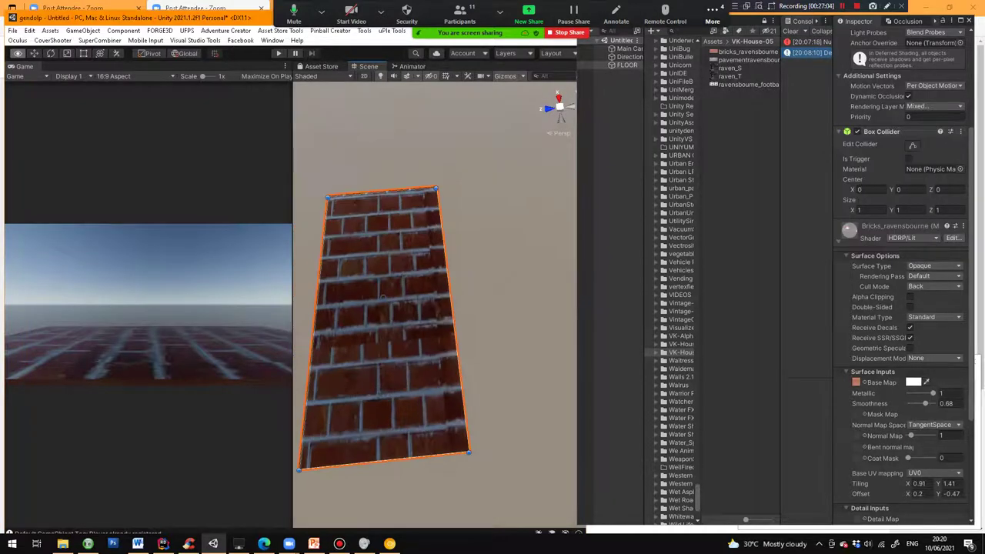
# Duplicate the FLOOR slab and widen the Hierarchy to show the full object names.
pyautogui.moveTo(470, 331); pyautogui.dragTo(519, 296, button='middle')
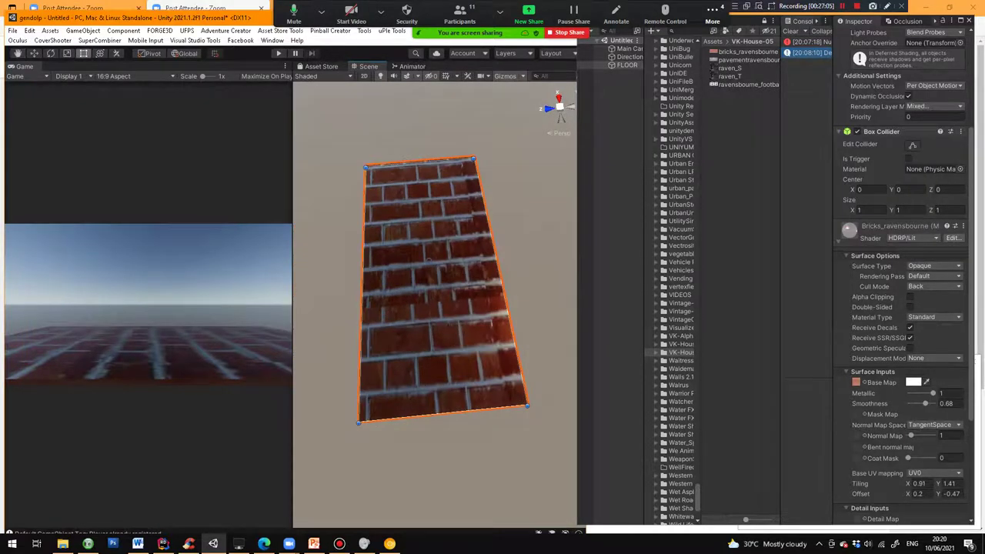
pyautogui.click(627, 56)
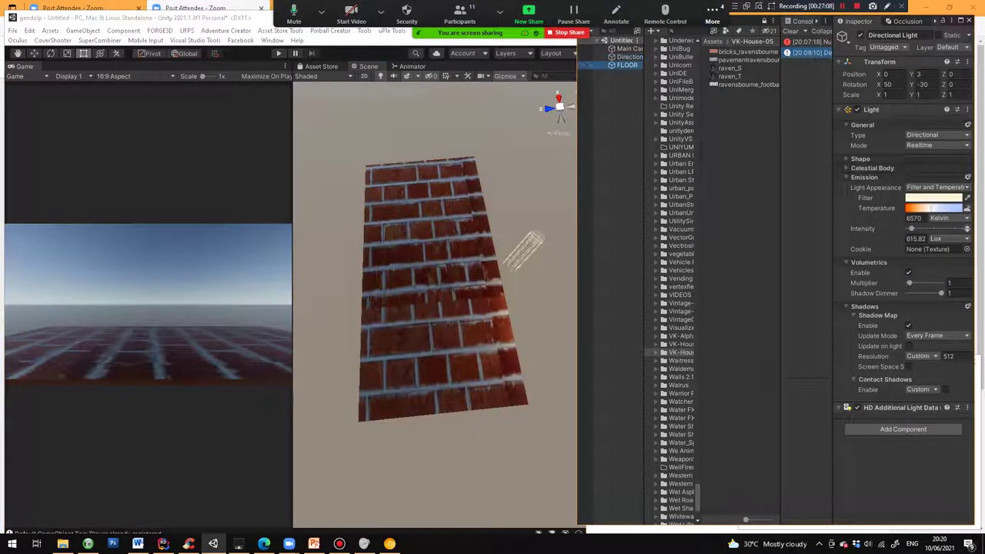
pyautogui.click(627, 64)
pyautogui.hotkey('ctrl', 'd')
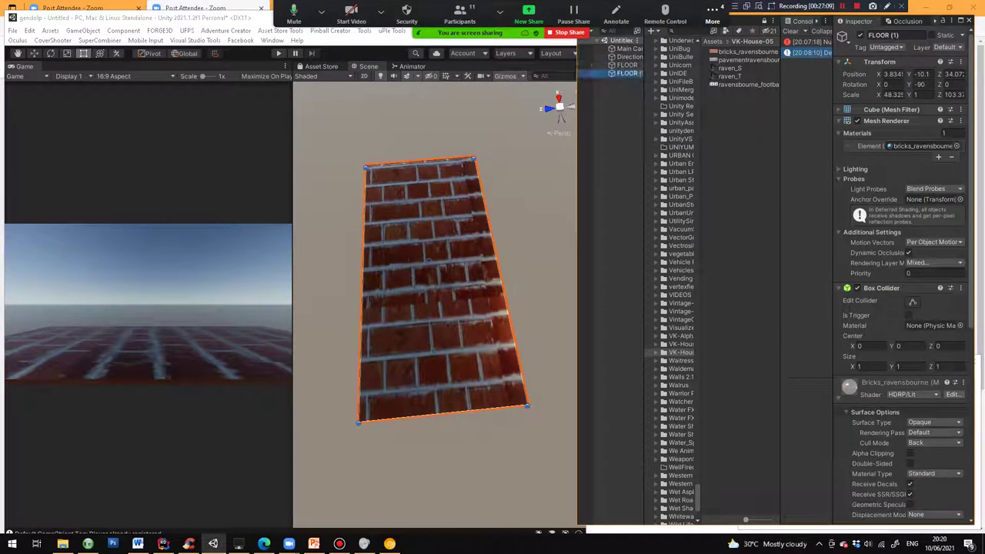
pyautogui.moveTo(644, 83); pyautogui.dragTo(662, 83)
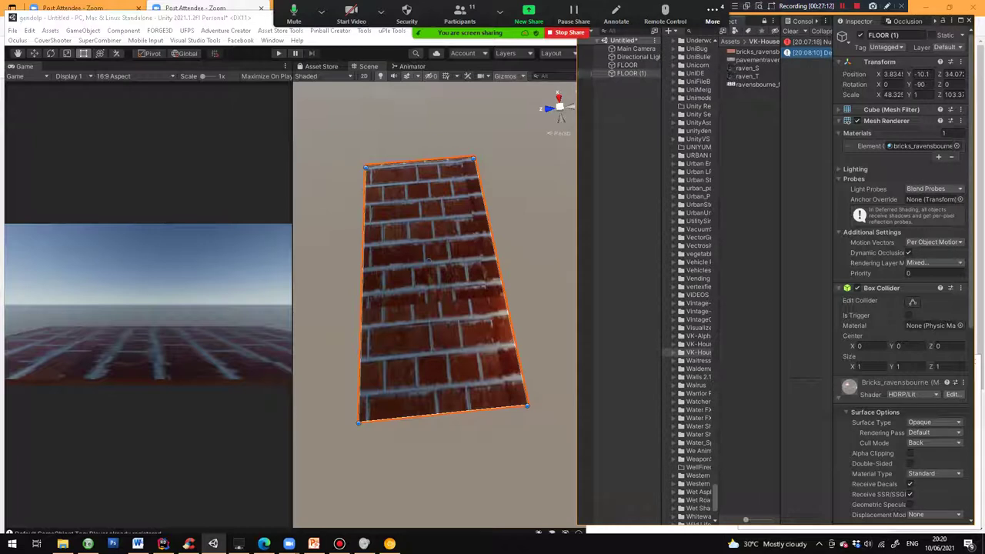
# Rotate the floor copy upright to -90 on Z and move it to the floor's far edge at Z 57.5.
pyautogui.press('e')
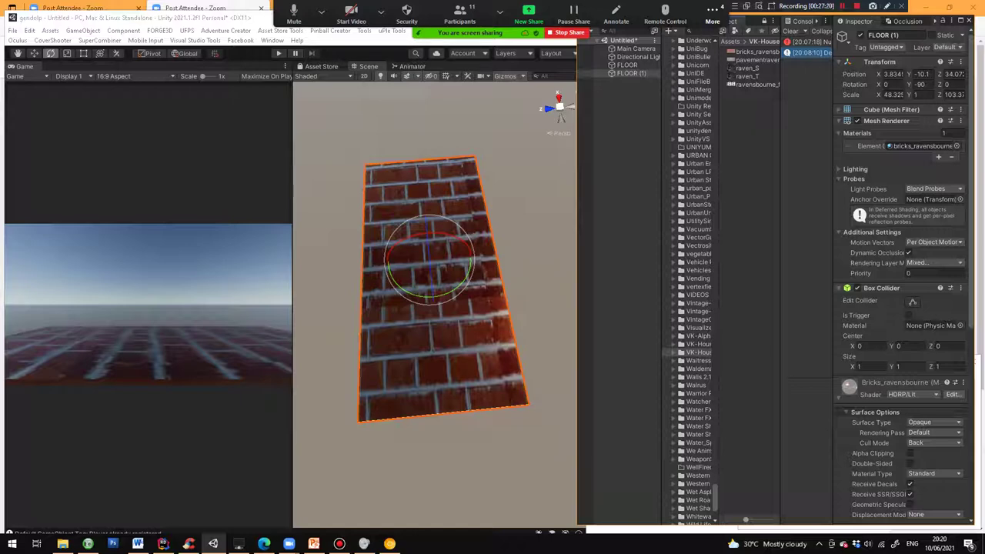
pyautogui.moveTo(451, 237); pyautogui.dragTo(361, 219)
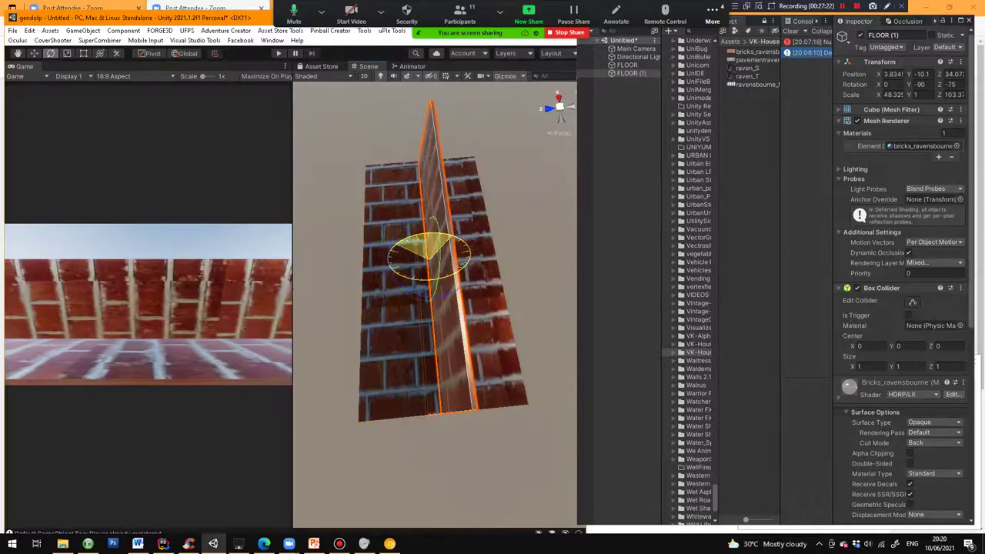
pyautogui.moveTo(441, 265); pyautogui.dragTo(324, 269)
pyautogui.press('w')
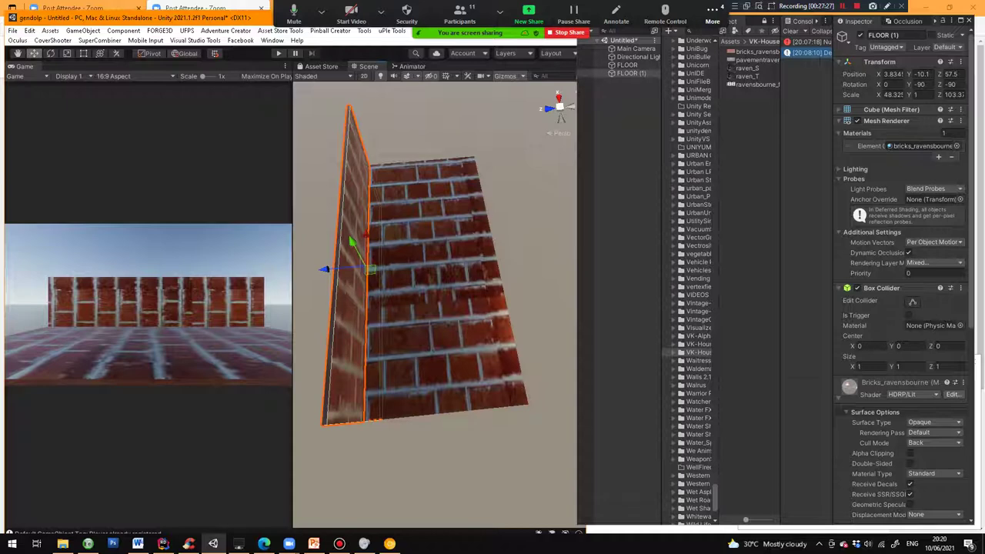
pyautogui.keyDown('alt'); pyautogui.moveTo(454, 316); pyautogui.dragTo(335, 231); pyautogui.keyUp('alt')
pyautogui.keyDown('alt'); pyautogui.moveTo(508, 346); pyautogui.dragTo(427, 271); pyautogui.keyUp('alt')
pyautogui.moveTo(477, 285); pyautogui.dragTo(416, 299, button='middle')
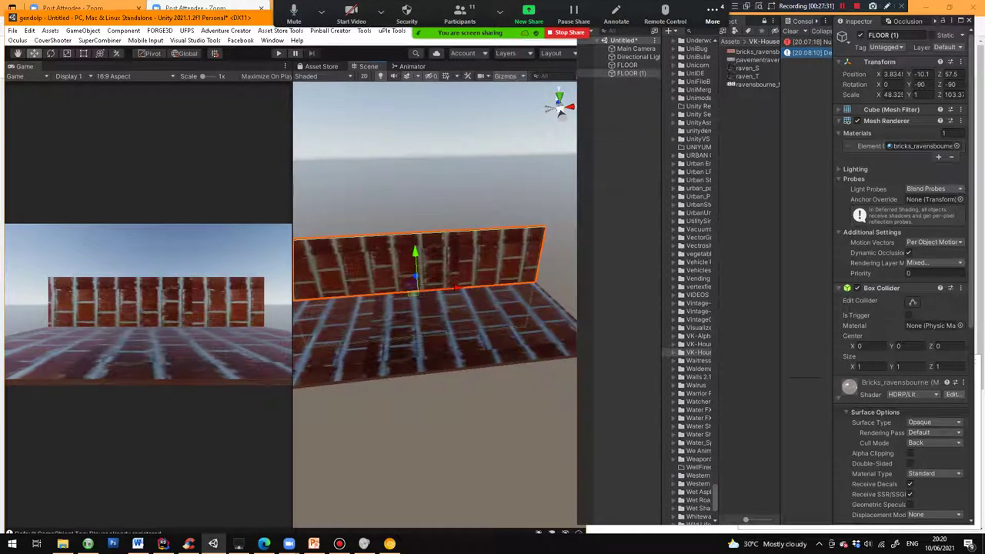
# Rename the upright copy of the floor as BACKWALL.
pyautogui.click(113, 544)
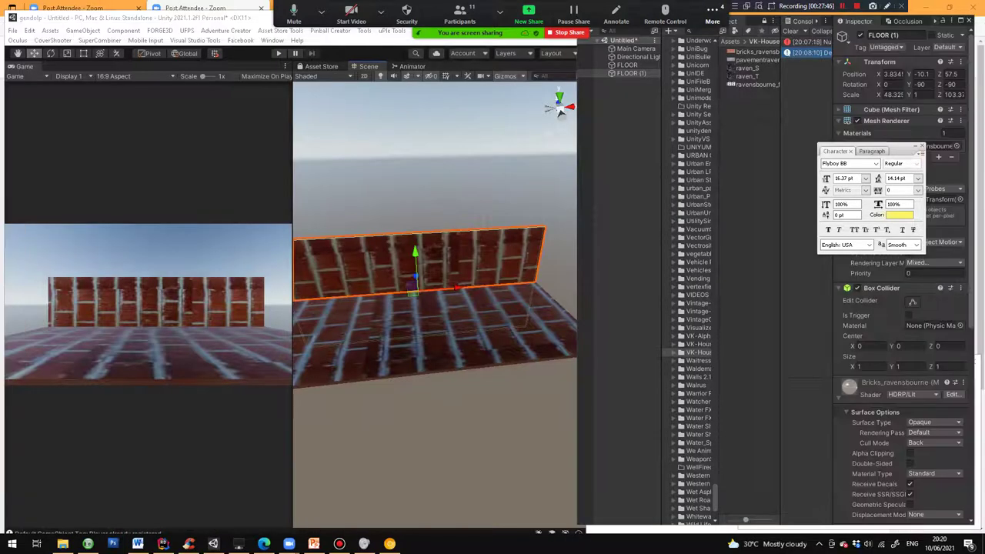
pyautogui.click(632, 74)
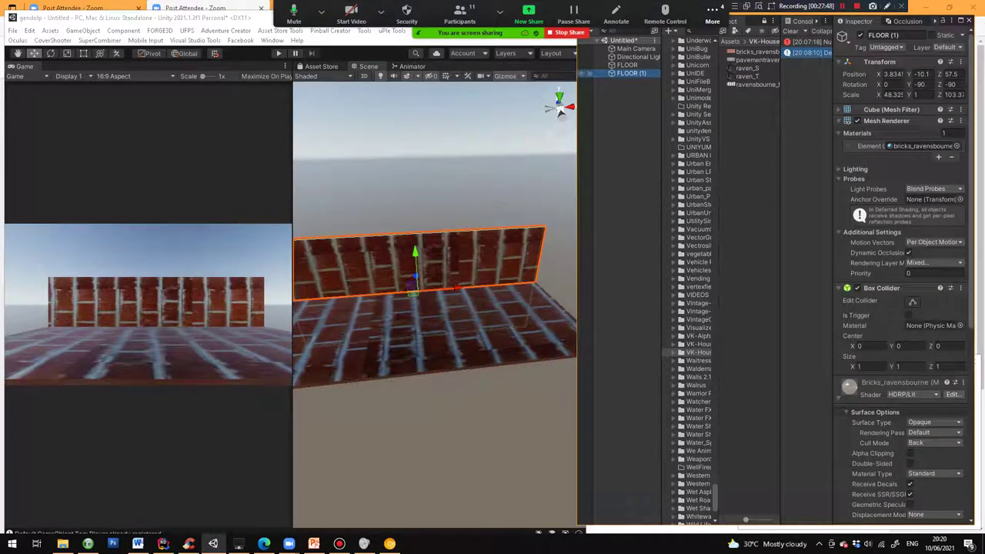
pyautogui.click(631, 73)
pyautogui.write('b')
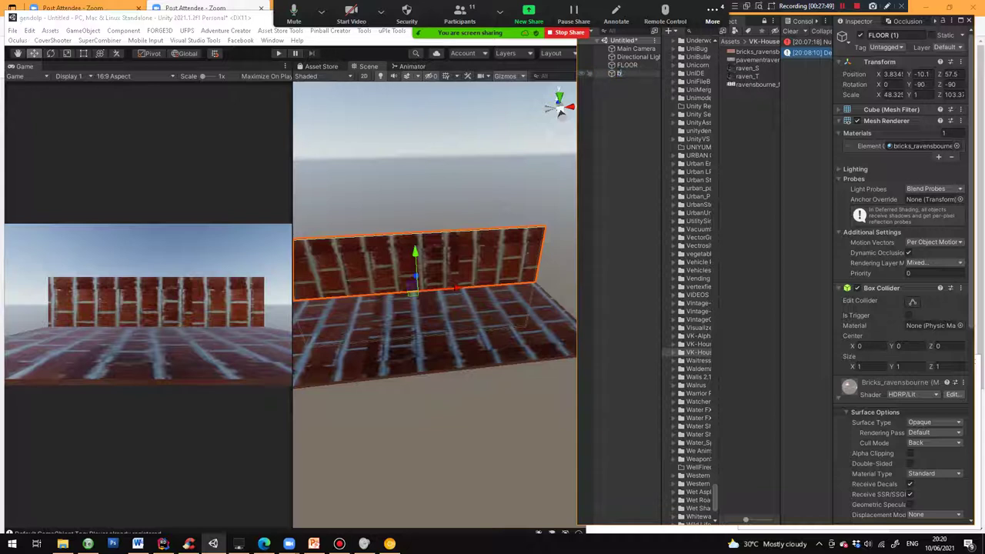
pyautogui.write('ACKWALL')
pyautogui.press('Return')
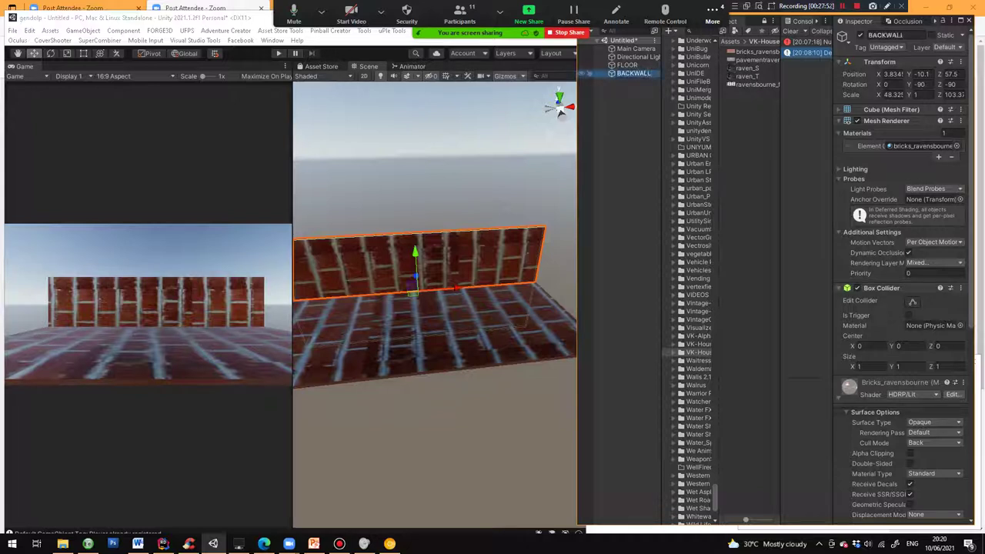
# Duplicate BACKWALL, move the copy forward to Z 32.4, rotate it flat to -180 on Z, and raise it to Y 8.5.
pyautogui.hotkey('ctrl', 'd')
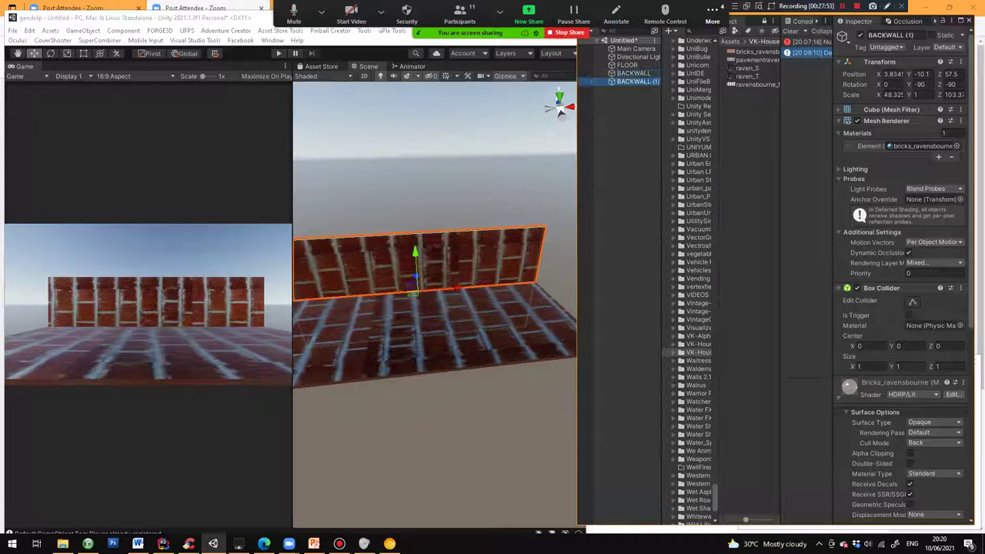
pyautogui.keyDown('alt'); pyautogui.moveTo(424, 323); pyautogui.dragTo(488, 370); pyautogui.keyUp('alt')
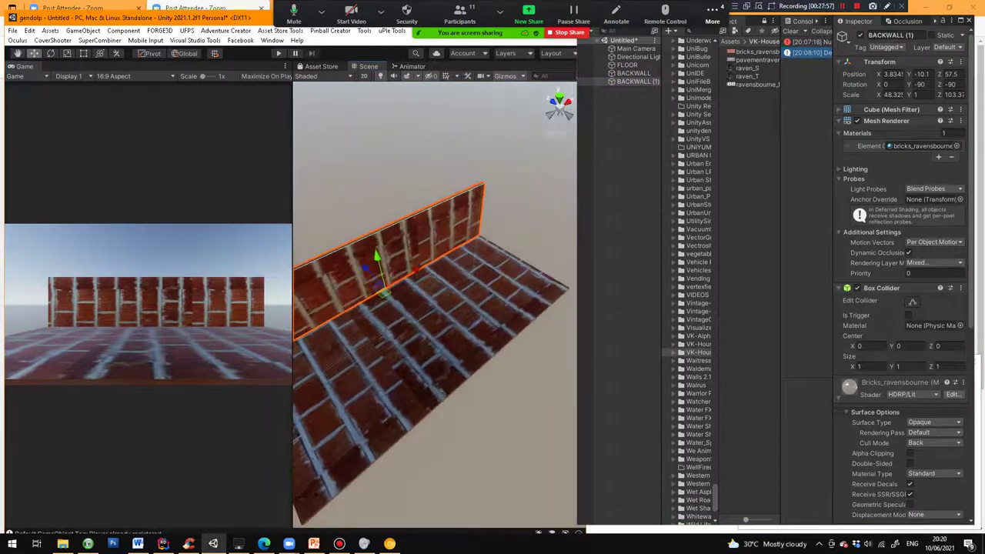
pyautogui.moveTo(366, 268); pyautogui.dragTo(335, 247)
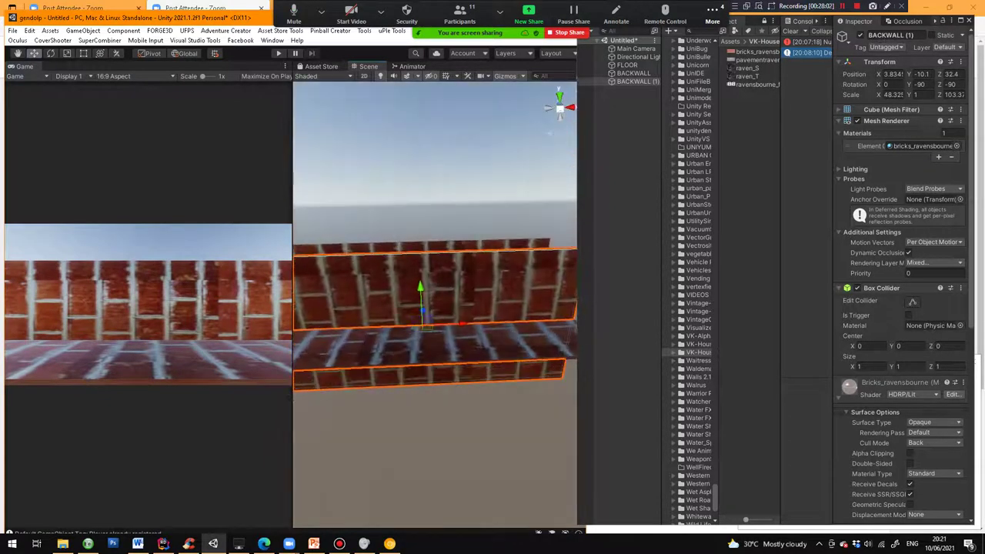
pyautogui.press('e')
pyautogui.moveTo(423, 364); pyautogui.dragTo(478, 375)
pyautogui.press('w')
pyautogui.moveTo(419, 288); pyautogui.dragTo(335, 377)
pyautogui.scroll(-3, 420, 254)
pyautogui.scroll(1, 420, 254)
# Shrink the raised slab with the Rect tool from one corner to a scale of about 25.4 on X and 48.7 on Z.
pyautogui.press('t')
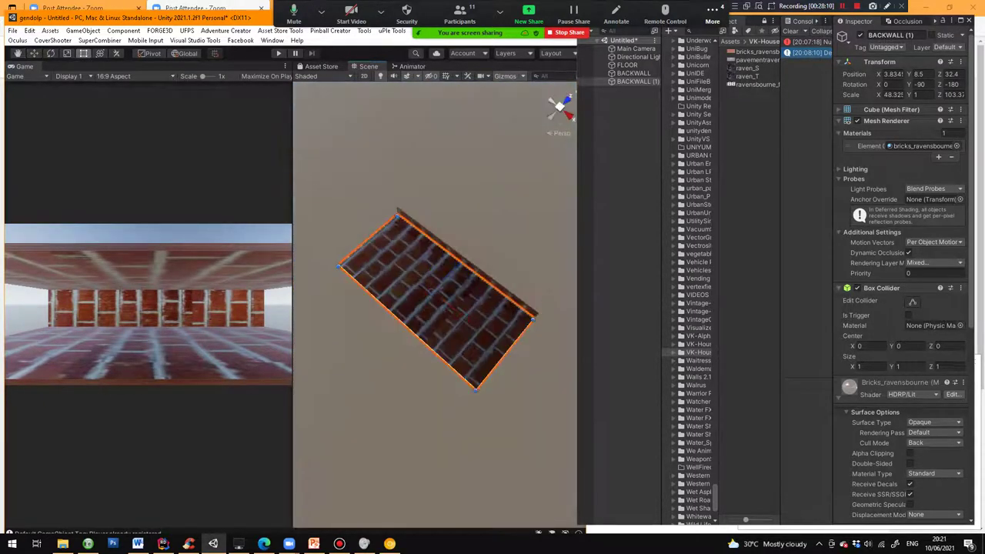
pyautogui.moveTo(475, 389); pyautogui.dragTo(506, 175)
pyautogui.scroll(3, 435, 304)
pyautogui.moveTo(435, 292); pyautogui.dragTo(467, 296, button='middle')
pyautogui.scroll(3, 468, 296)
# Tilt the raised slab diagonally to -45 on X in front of the back wall.
pyautogui.press('e')
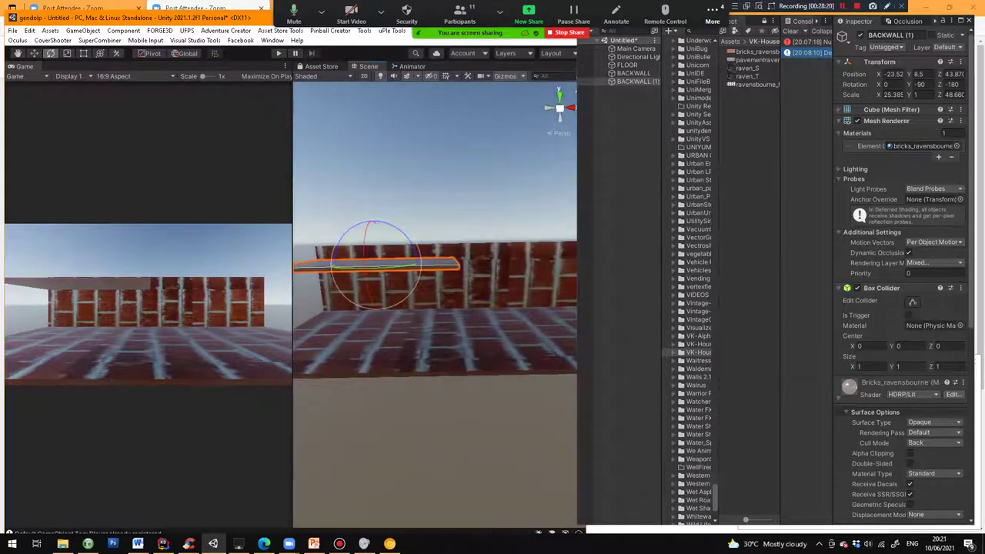
pyautogui.moveTo(375, 224); pyautogui.dragTo(405, 256)
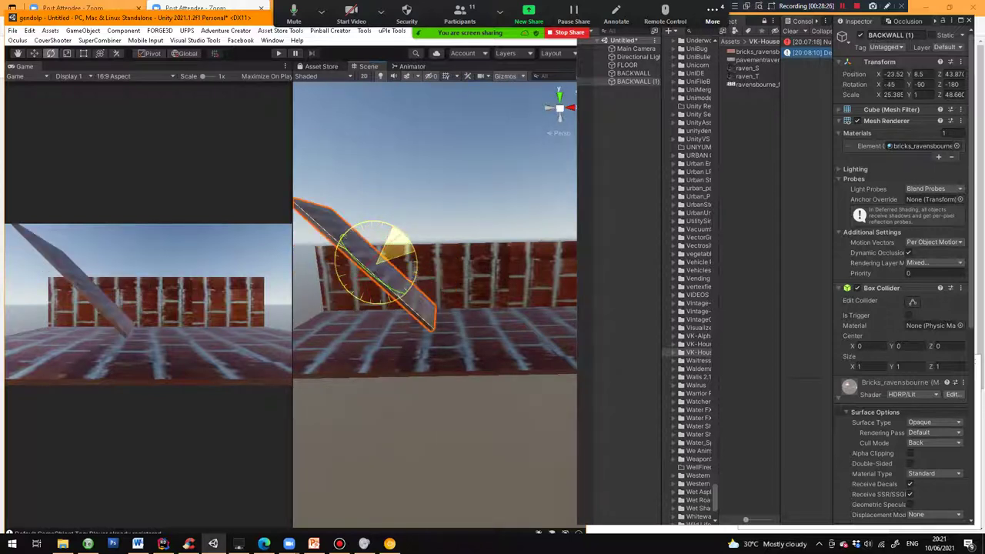
pyautogui.scroll(-2, 405, 256)
pyautogui.moveTo(405, 256); pyautogui.dragTo(387, 259, button='middle')
pyautogui.press('w')
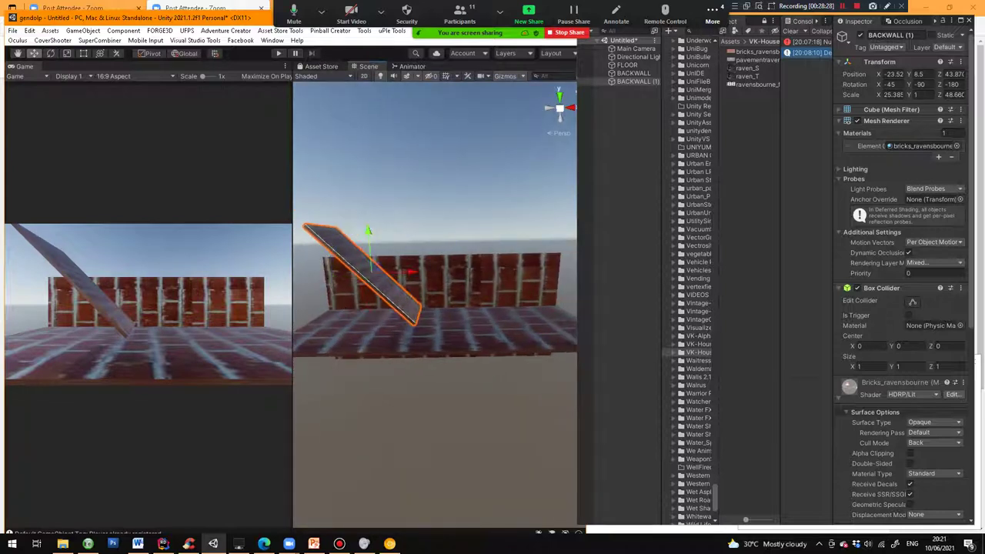
# Shift the tilted slab sideways, duplicate it, place the copy at X 15.4, and turn it to -270 on Y to form a V.
pyautogui.moveTo(411, 272); pyautogui.dragTo(523, 270)
pyautogui.hotkey('ctrl', 'd')
pyautogui.press('e')
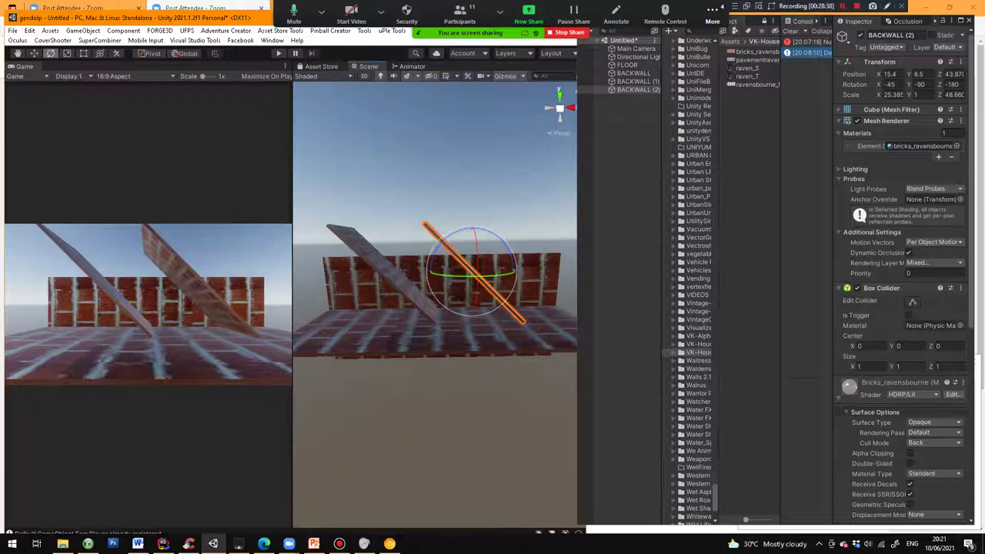
pyautogui.moveTo(463, 276); pyautogui.dragTo(714, 276)
pyautogui.press('f')
pyautogui.moveTo(431, 308); pyautogui.dragTo(517, 299, button='middle')
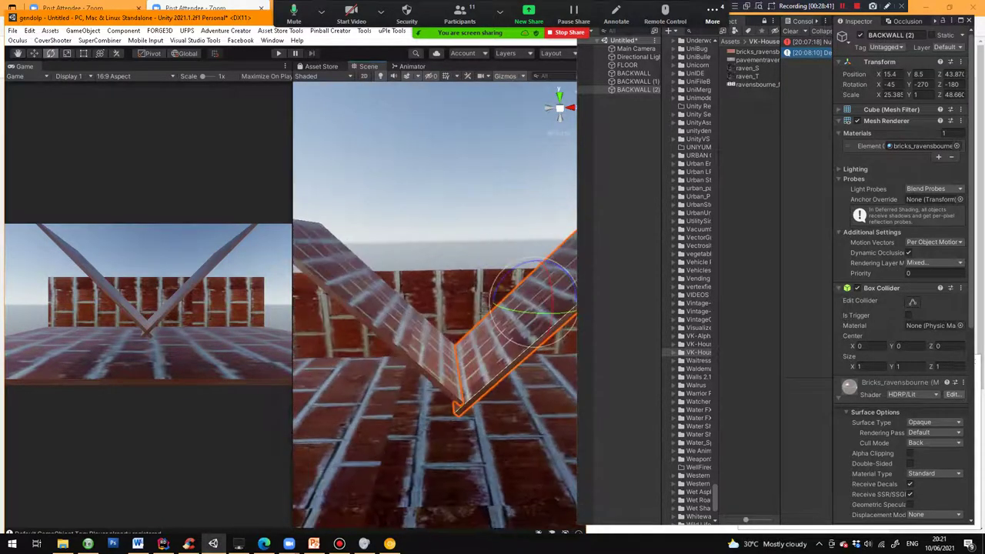
# Pull in the near edge of FLOOR with the Rect tool, reducing its X scale to about 27.1.
pyautogui.keyDown('alt'); pyautogui.moveTo(517, 299); pyautogui.dragTo(477, 400); pyautogui.keyUp('alt')
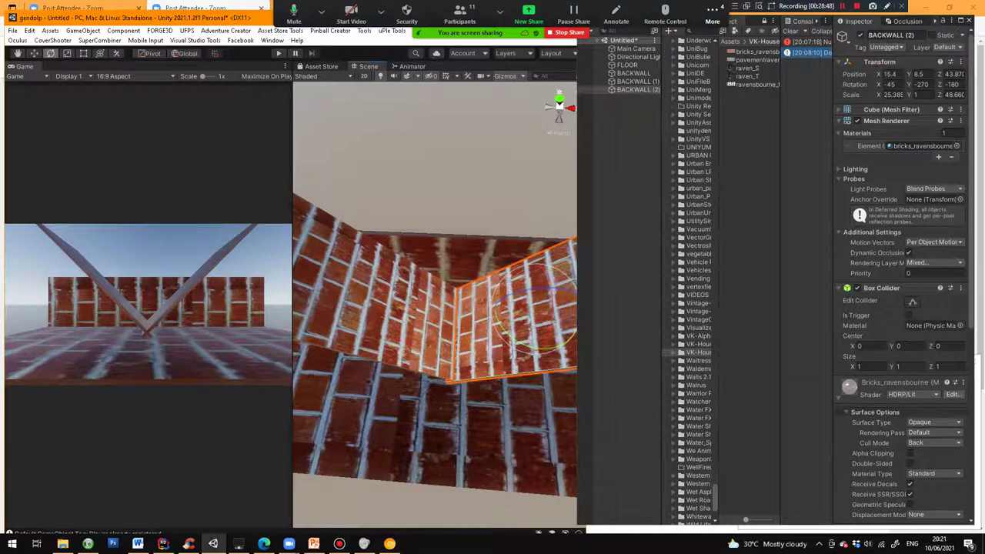
pyautogui.click(473, 255)
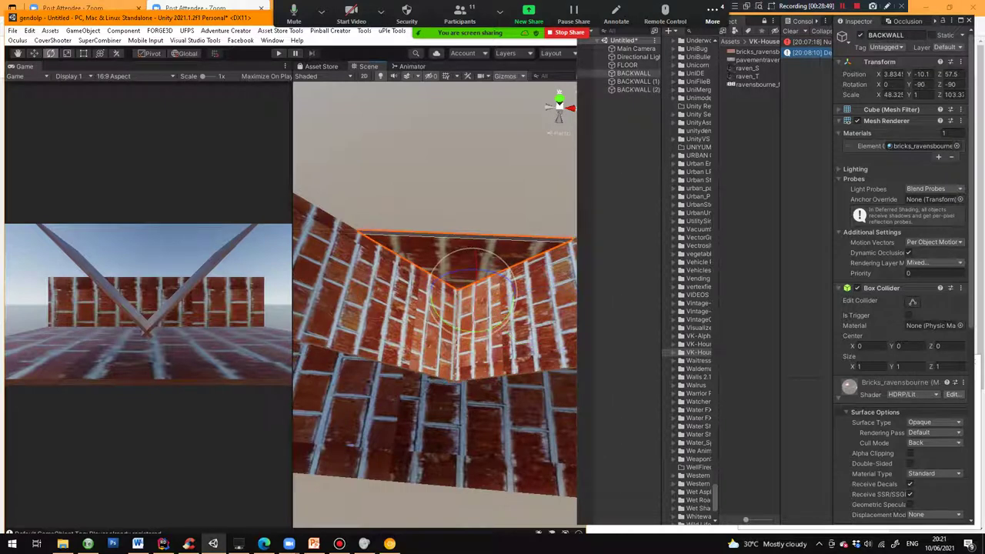
pyautogui.click(461, 428)
pyautogui.press('t')
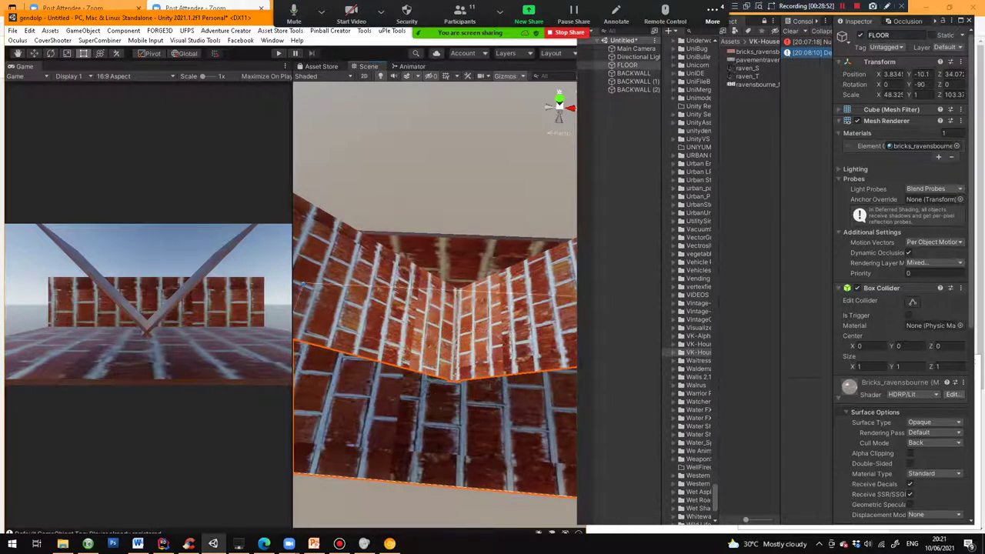
pyautogui.moveTo(455, 487); pyautogui.dragTo(487, 312)
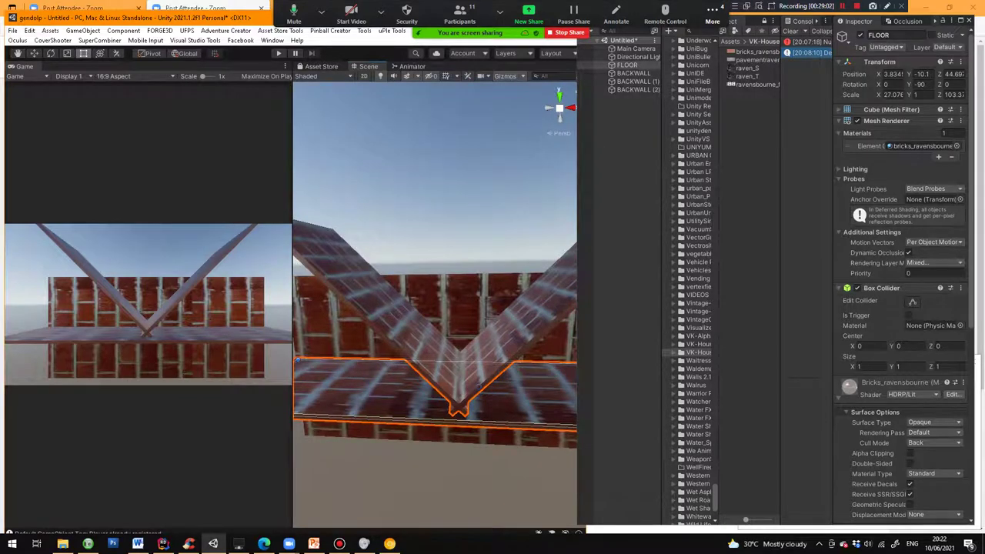
# Apply the pavementravensbourne texture to the FLOOR slab and narrow the detached panel window.
pyautogui.click(757, 60)
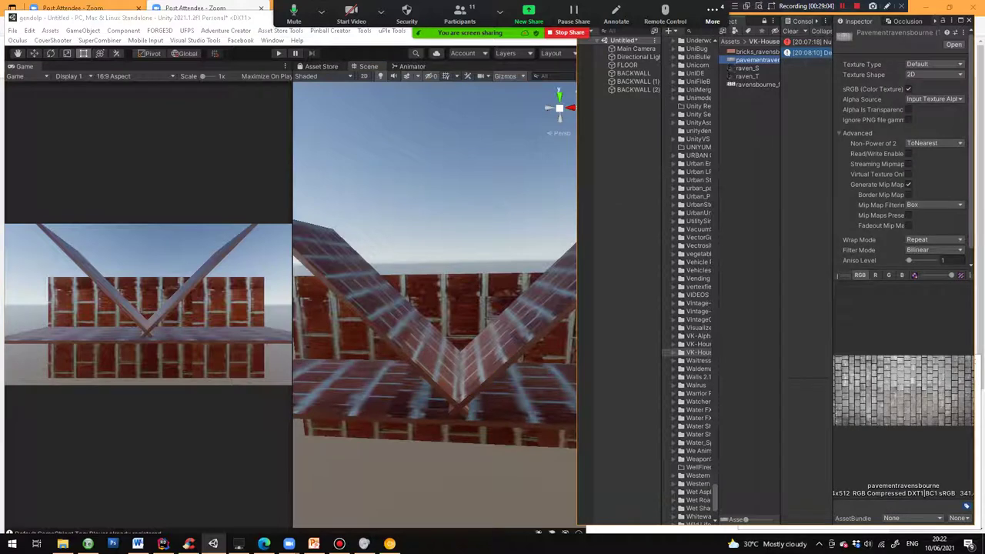
pyautogui.moveTo(757, 60); pyautogui.dragTo(523, 394)
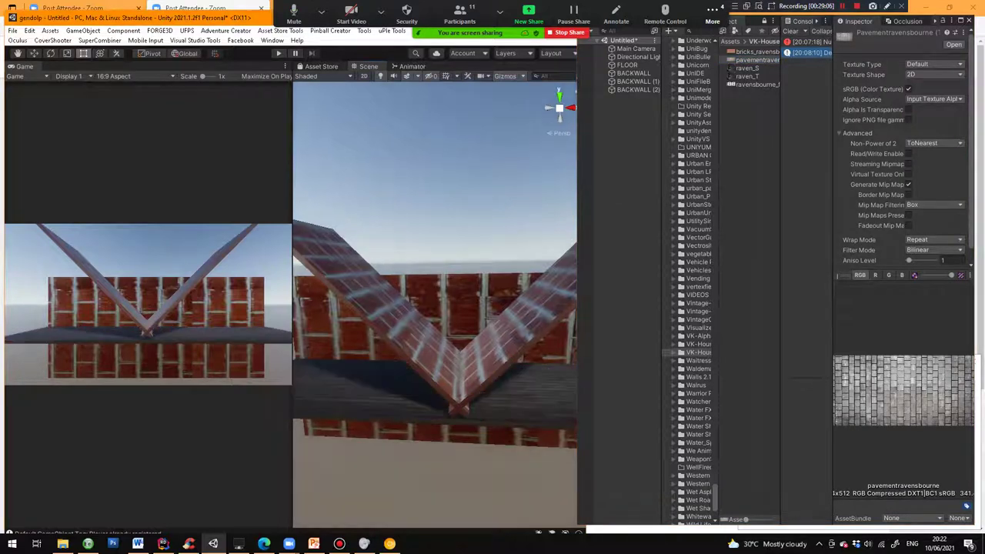
pyautogui.moveTo(486, 319)
pyautogui.keyDown('alt'); pyautogui.mouseDown()
pyautogui.moveTo(493, 431)
pyautogui.moveTo(531, 335)
pyautogui.moveTo(550, 339)
pyautogui.moveTo(571, 304)
pyautogui.moveTo(515, 401)
pyautogui.moveTo(531, 335)
pyautogui.moveTo(489, 366)
pyautogui.moveTo(488, 333)
pyautogui.moveTo(477, 327)
pyautogui.mouseUp(); pyautogui.keyUp('alt')
pyautogui.scroll(-1, 477, 328)
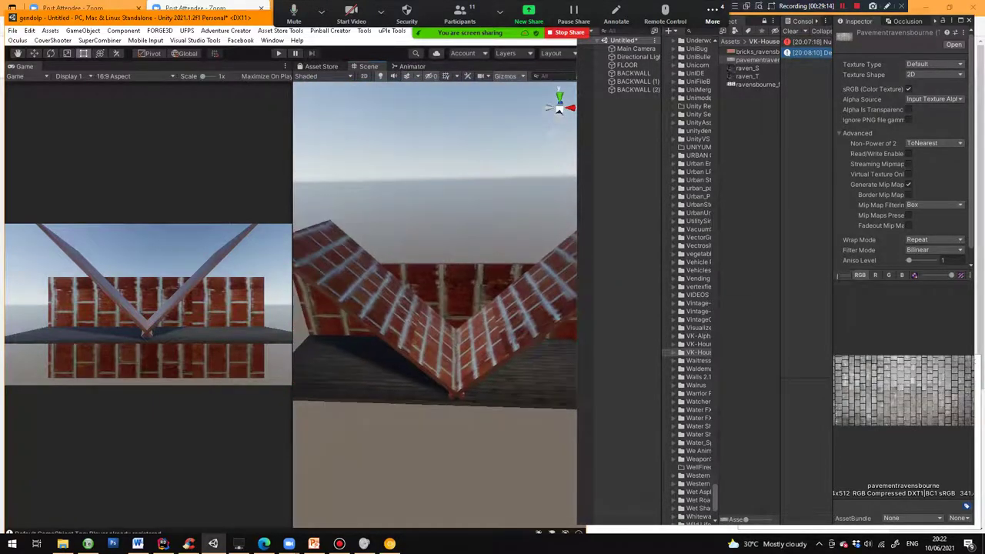
pyautogui.moveTo(578, 346); pyautogui.dragTo(606, 346)
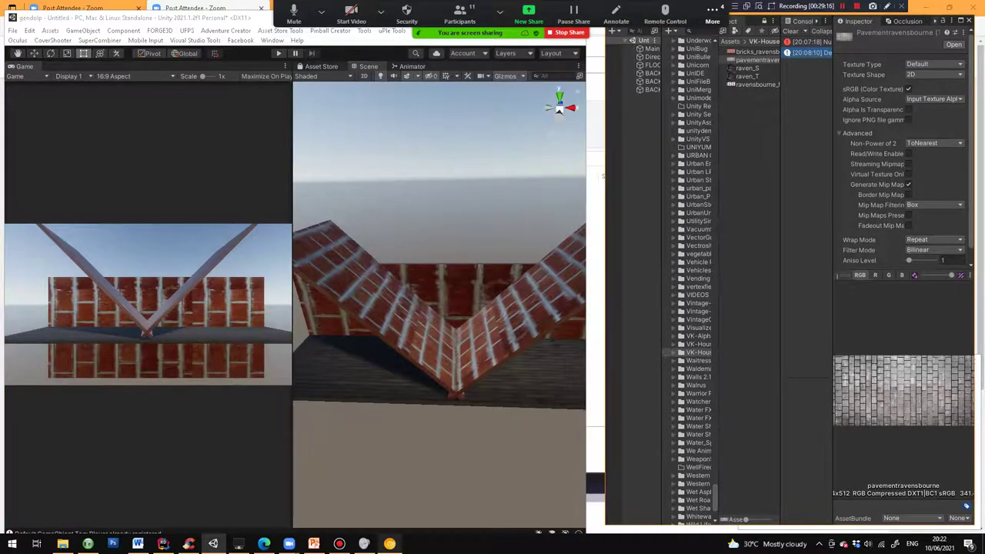
# Switch to PowerPoint, review slides 8 and 9, and highlight the bullet about saving because Unity can crash.
pyautogui.click(314, 543)
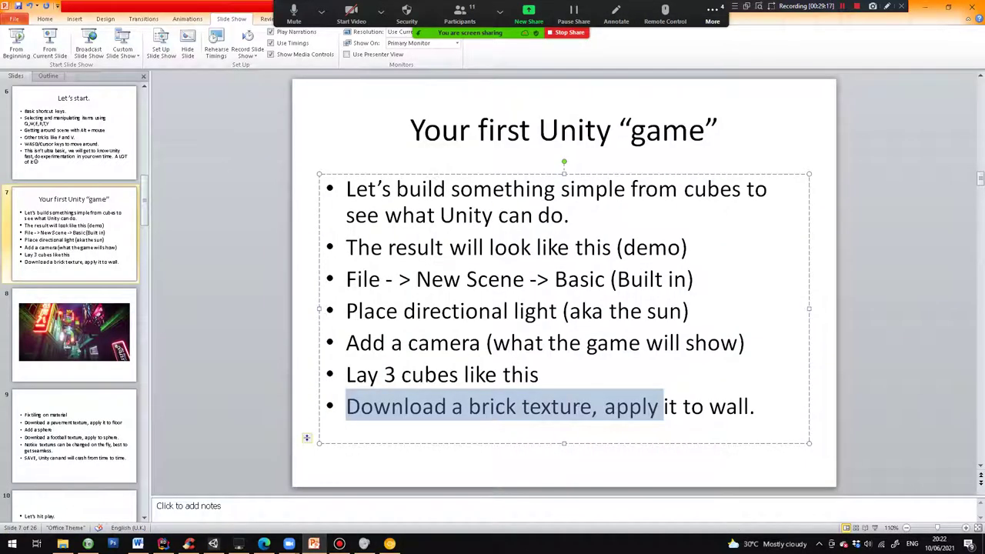
pyautogui.press('pagedown')
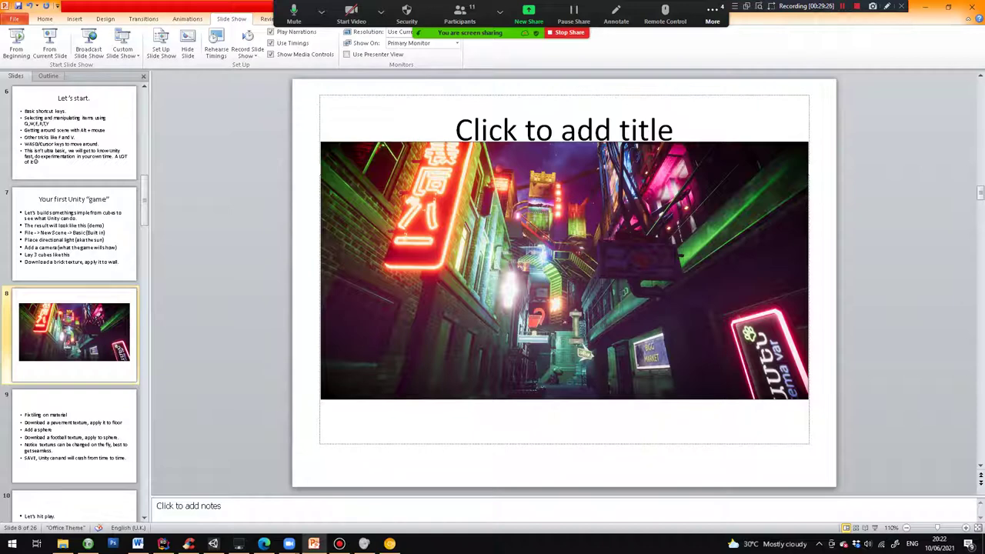
pyautogui.press('pagedown')
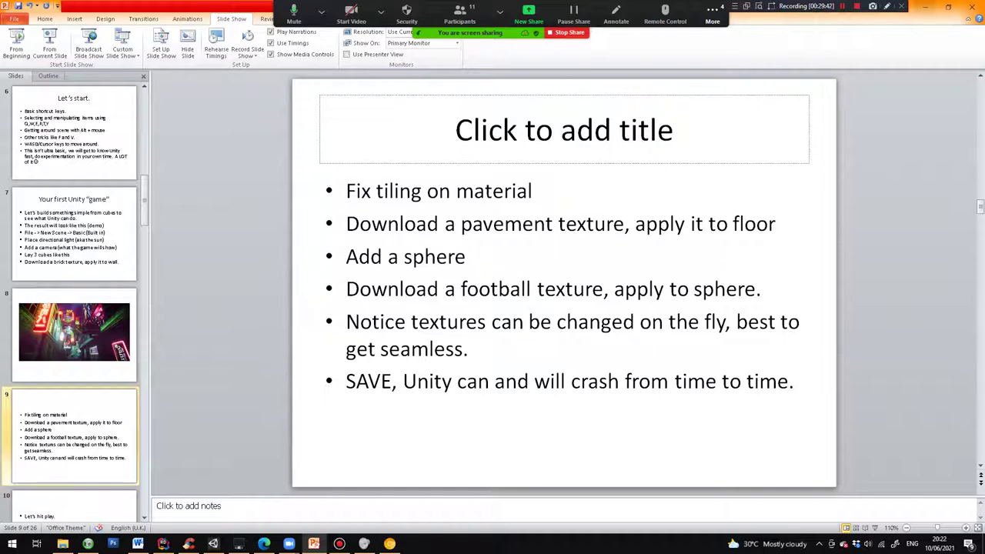
pyautogui.moveTo(474, 353); pyautogui.dragTo(790, 382)
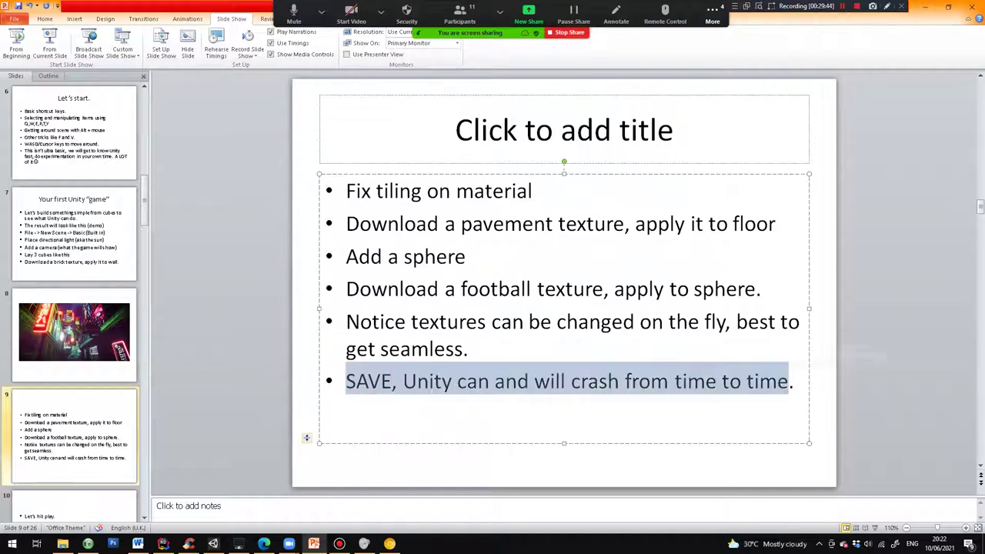
# Return to Unity and widen the main editor window to meet the detached panel window.
pyautogui.click(927, 6)
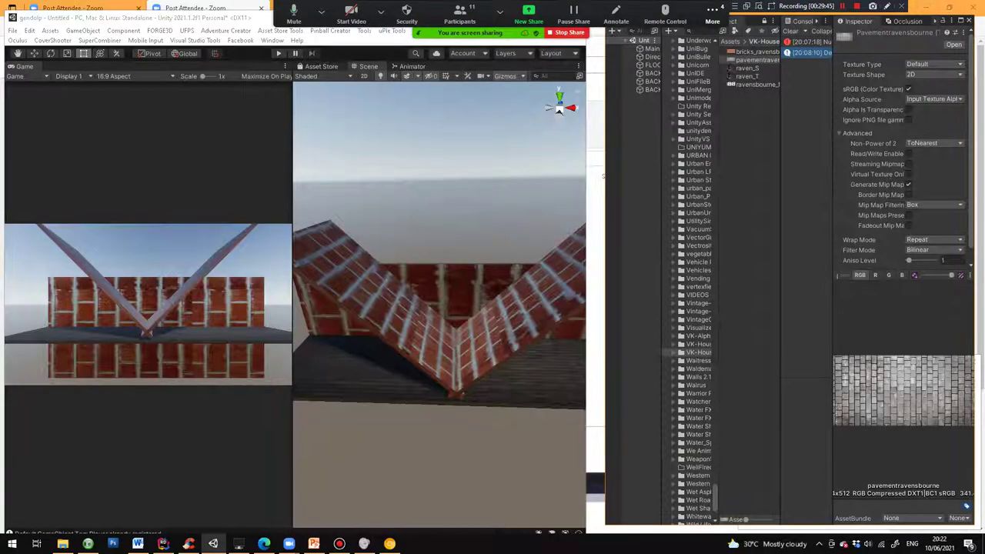
pyautogui.moveTo(589, 191); pyautogui.dragTo(602, 191)
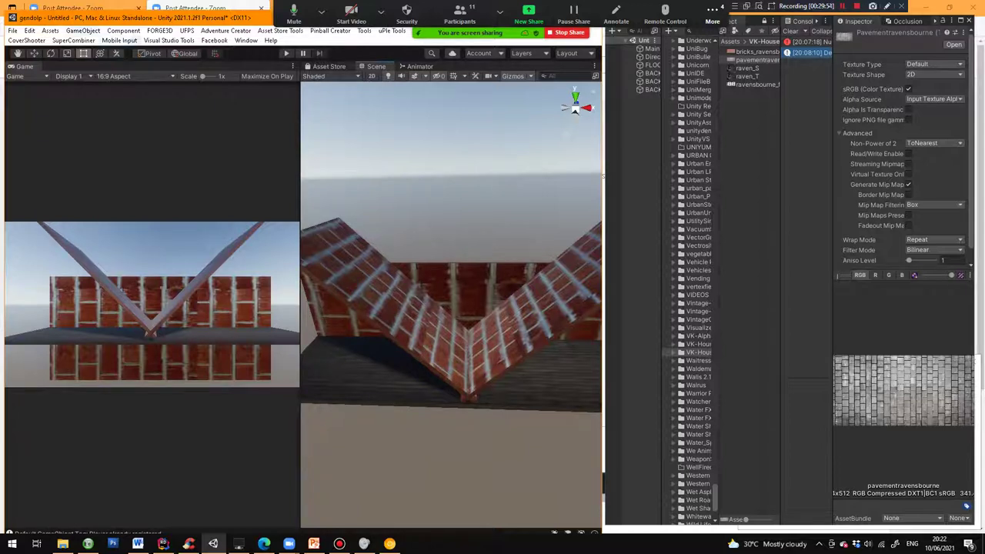
# Create a 3D sphere in the scene and rename it F.
pyautogui.click(82, 30)
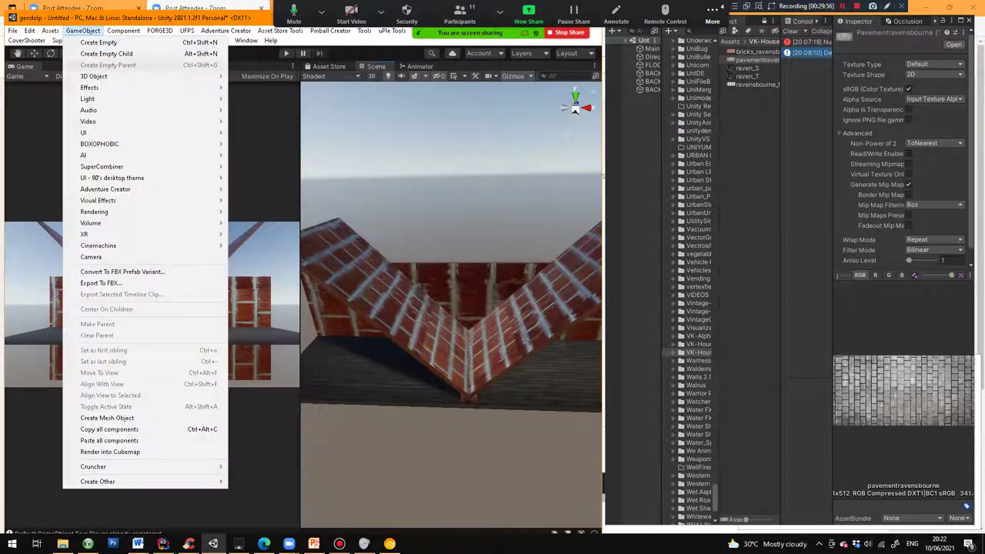
pyautogui.moveTo(108, 76)
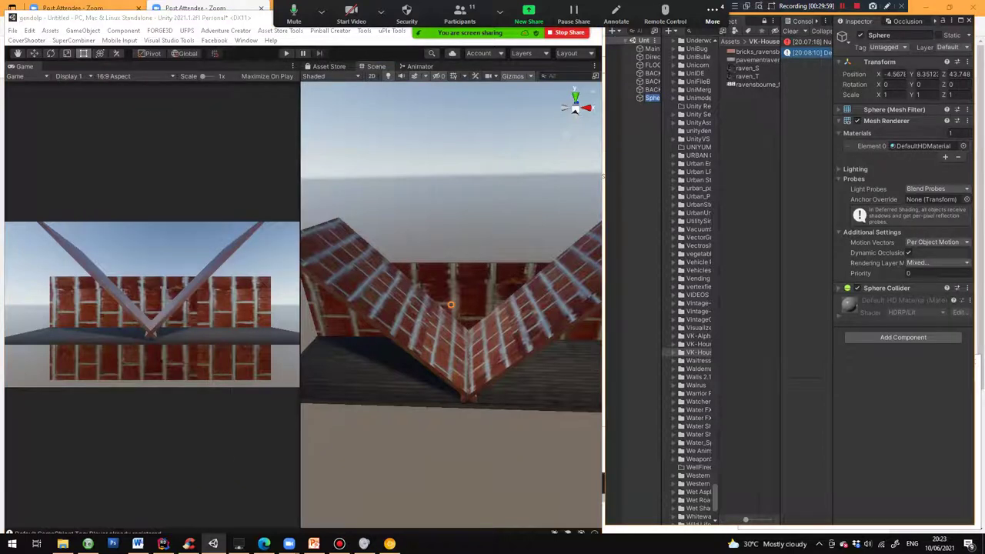
pyautogui.write('F')
pyautogui.press('Return')
# Scale sphere F up uniformly to about 10.07 on all axes.
pyautogui.press('f')
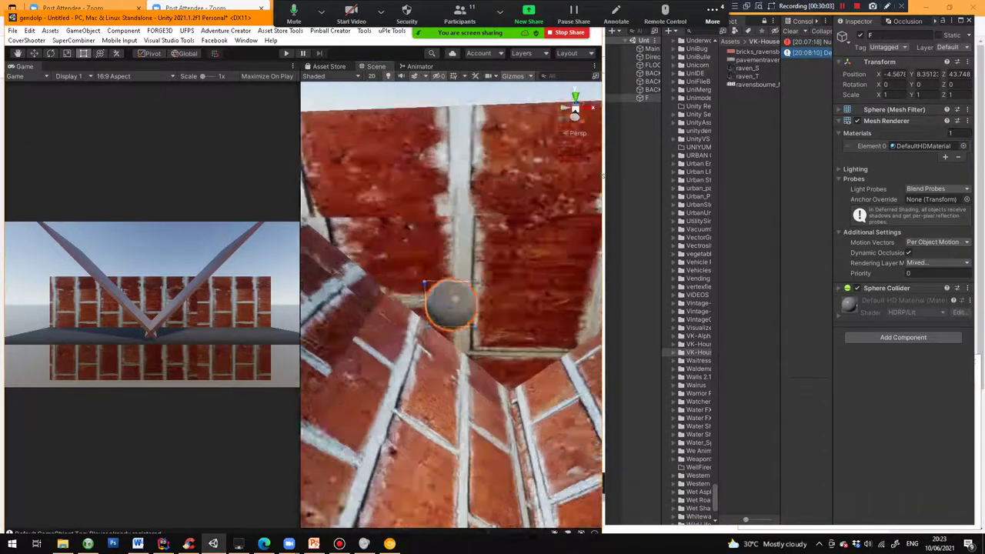
pyautogui.scroll(-10, 451, 304)
pyautogui.scroll(-10, 451, 305)
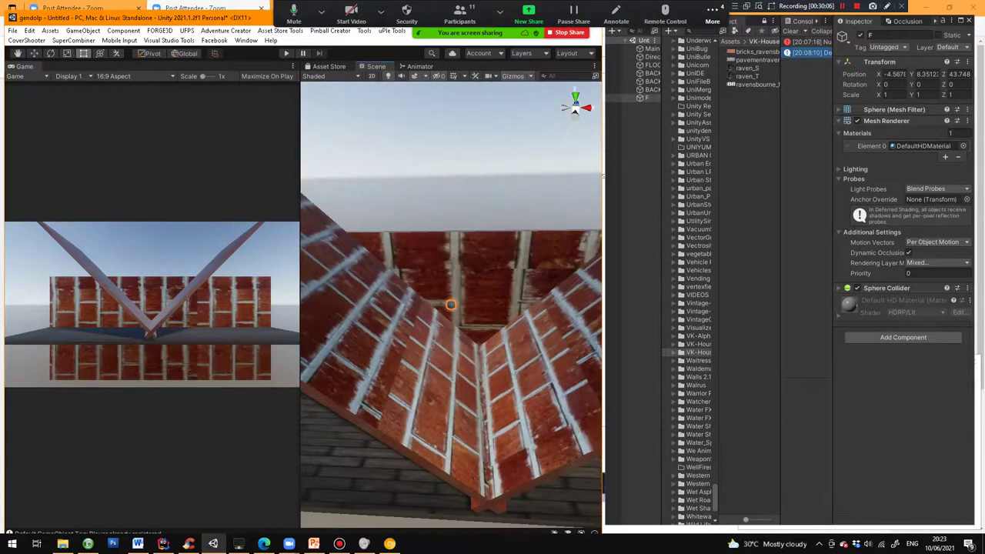
pyautogui.keyDown('alt'); pyautogui.moveTo(451, 305); pyautogui.dragTo(510, 283); pyautogui.keyUp('alt')
pyautogui.press('r')
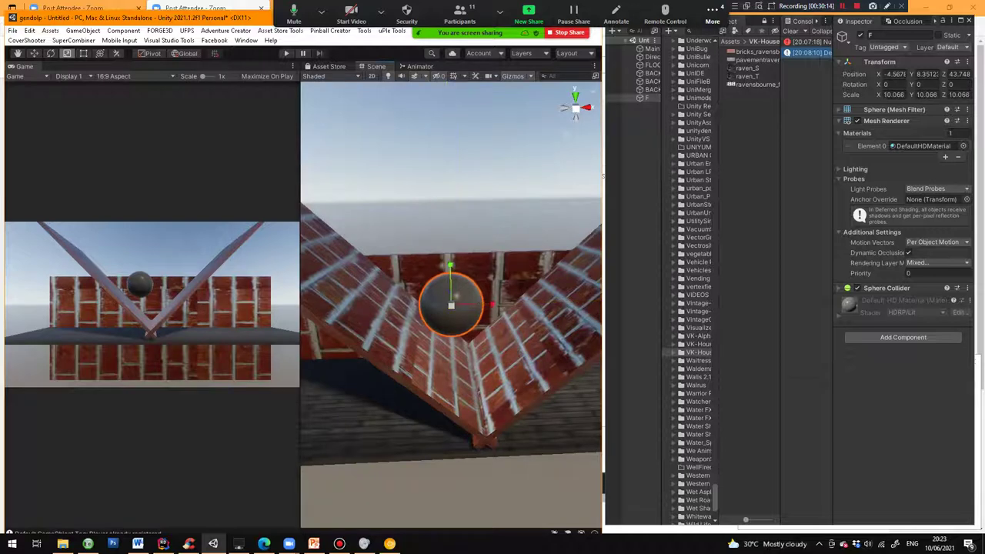
# Move sphere F high above the two ramps, to about X -1.03 and Y 42.59.
pyautogui.scroll(-5, 451, 305)
pyautogui.keyDown('alt'); pyautogui.moveTo(451, 305); pyautogui.dragTo(451, 89); pyautogui.keyUp('alt')
pyautogui.press('w')
pyautogui.moveTo(485, 117); pyautogui.dragTo(506, 118)
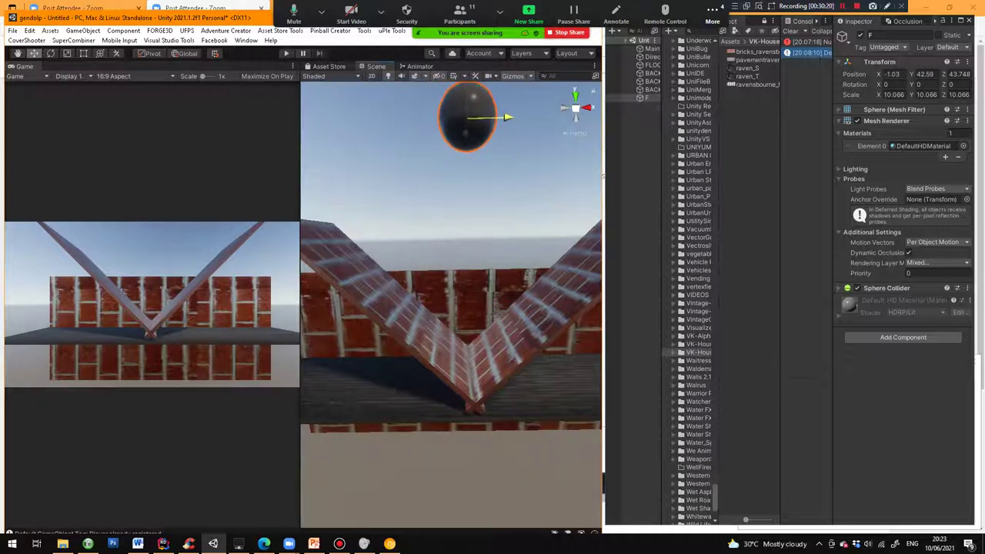
pyautogui.scroll(-3, 507, 118)
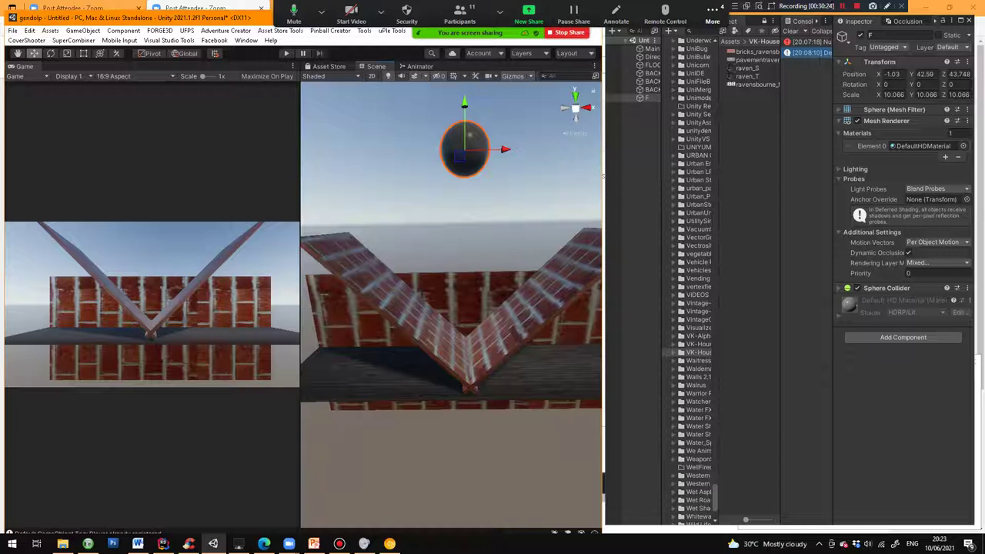
# Apply the ravensbourne_football texture to sphere F and inspect it up close.
pyautogui.click(758, 85)
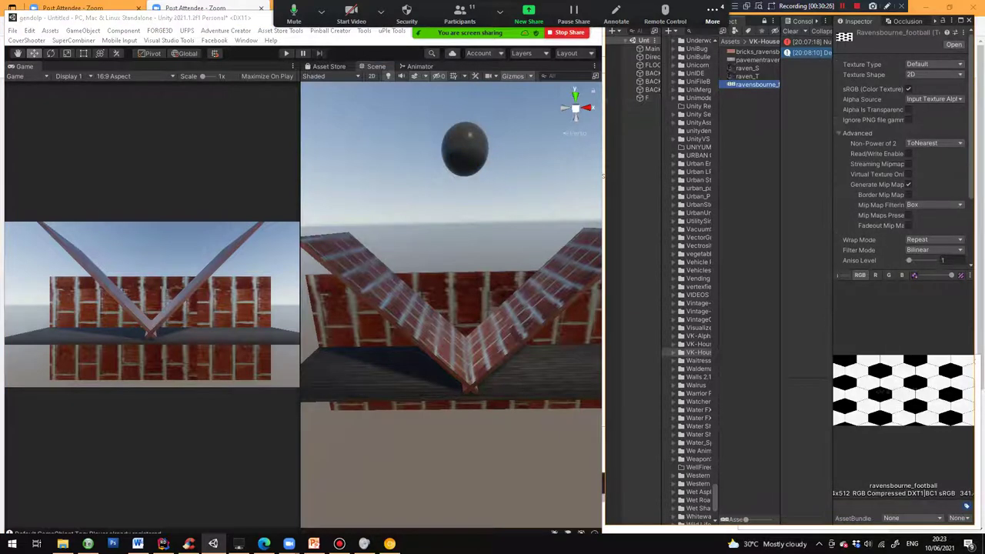
pyautogui.moveTo(757, 85); pyautogui.dragTo(465, 150)
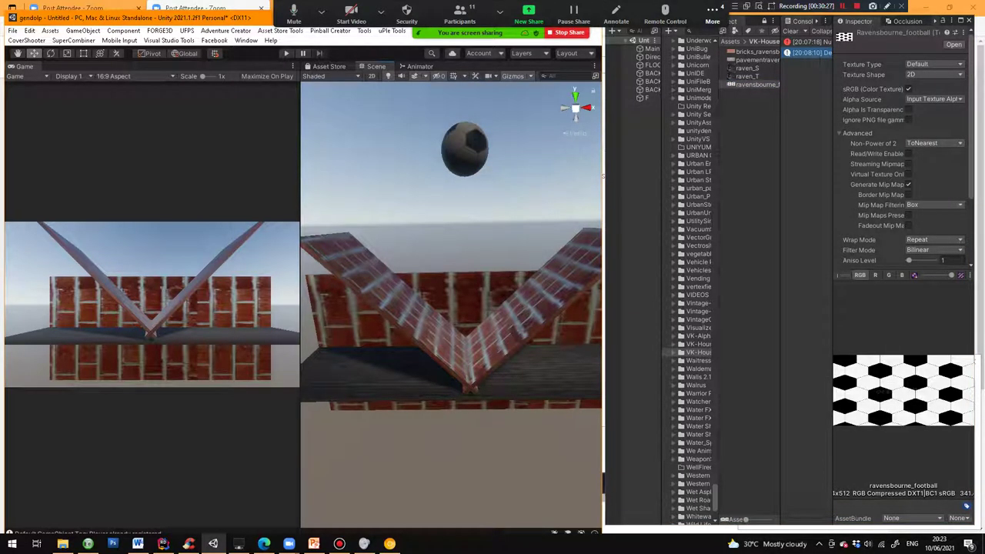
pyautogui.click(466, 137)
pyautogui.press('f')
pyautogui.keyDown('alt'); pyautogui.moveTo(466, 146); pyautogui.dragTo(437, 171); pyautogui.keyUp('alt')
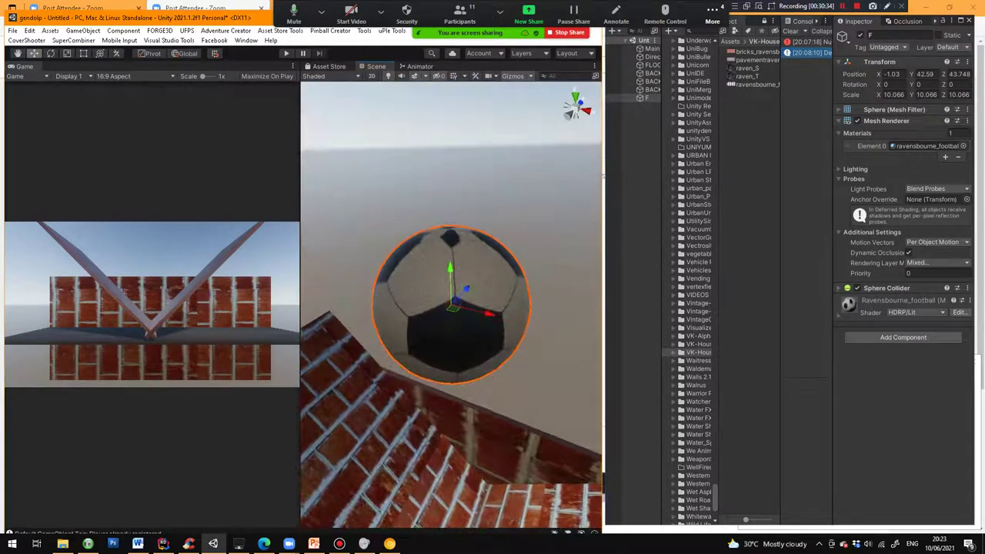
# Adjust the football material's base map to an X tiling of 0.97 and an X offset of 2.22.
pyautogui.click(839, 315)
pyautogui.scroll(-6, 870, 323)
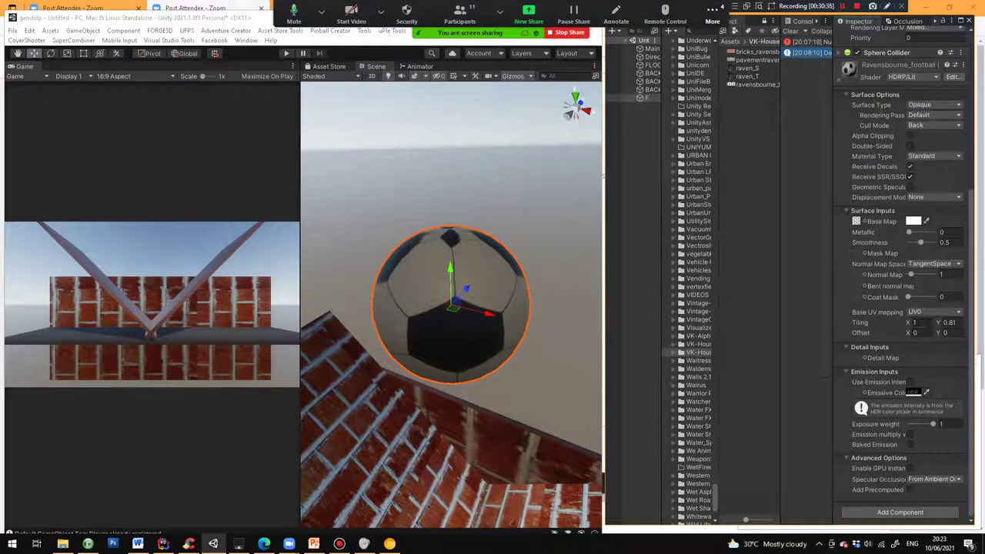
pyautogui.moveTo(908, 333)
pyautogui.mouseDown()
pyautogui.moveTo(948, 334)
pyautogui.moveTo(907, 323)
pyautogui.mouseUp()
pyautogui.scroll(-15, 451, 305)
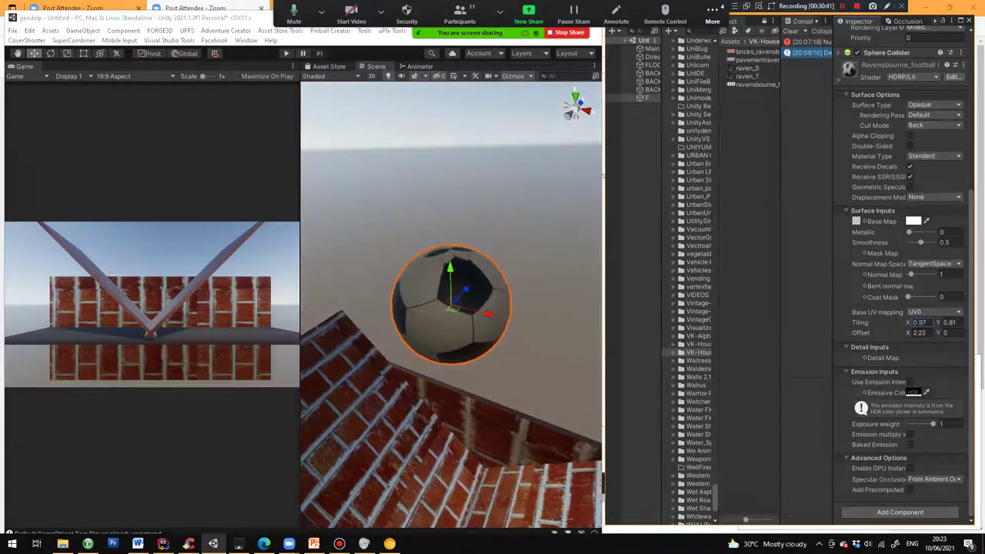
pyautogui.keyDown('alt'); pyautogui.moveTo(451, 304); pyautogui.dragTo(521, 263); pyautogui.keyUp('alt')
pyautogui.click(512, 292)
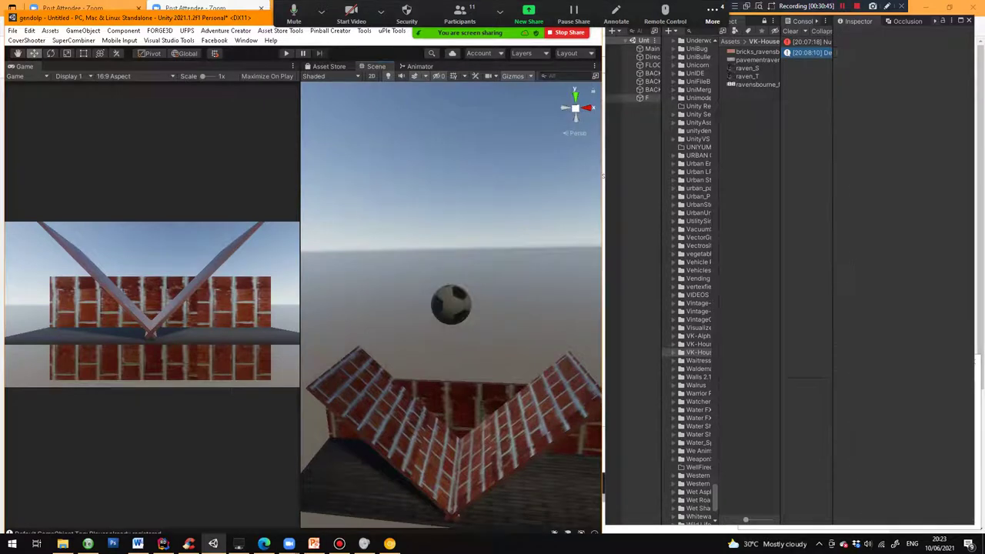
# Shift the football sideways to X 1.2 and widen the Game view.
pyautogui.click(451, 305)
pyautogui.moveTo(493, 304); pyautogui.dragTo(502, 306)
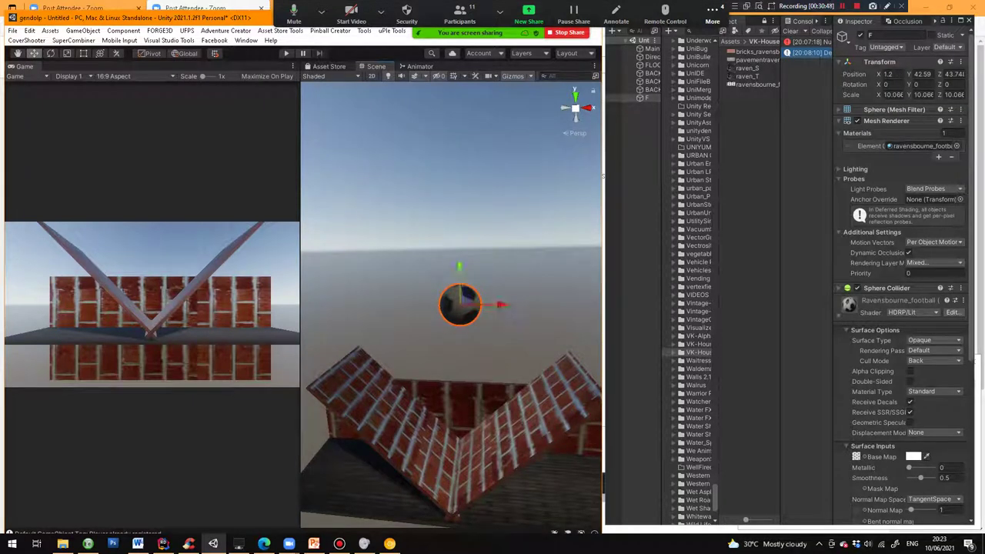
pyautogui.moveTo(300, 305); pyautogui.dragTo(348, 304)
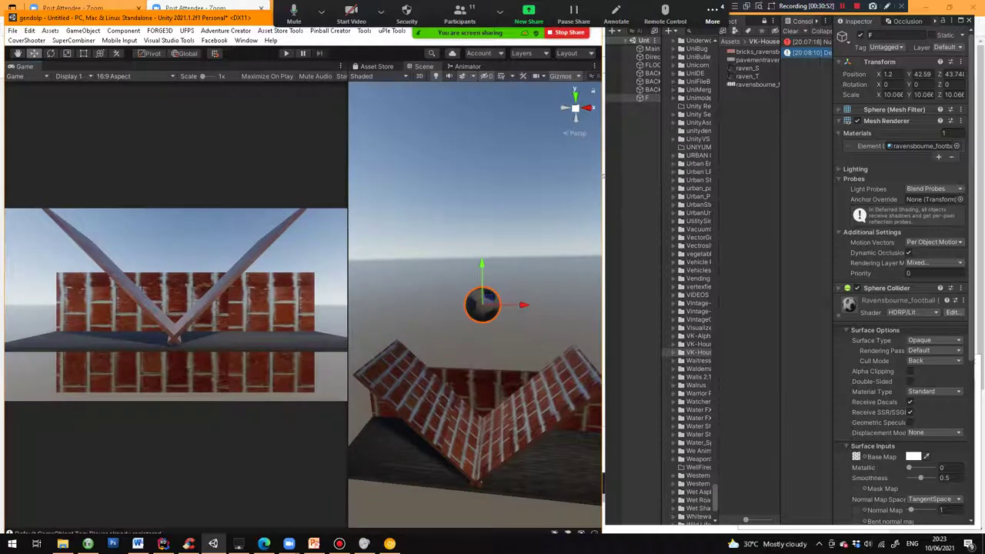
# Run the game without building bundles and reposition the football to X 0 and Y 24.5 above the ramps.
pyautogui.click(287, 54)
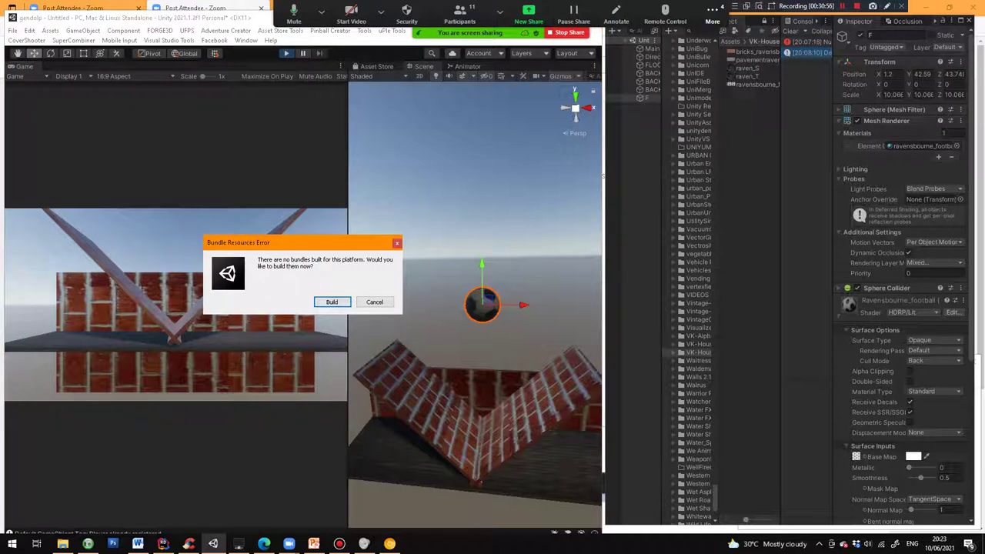
pyautogui.click(375, 302)
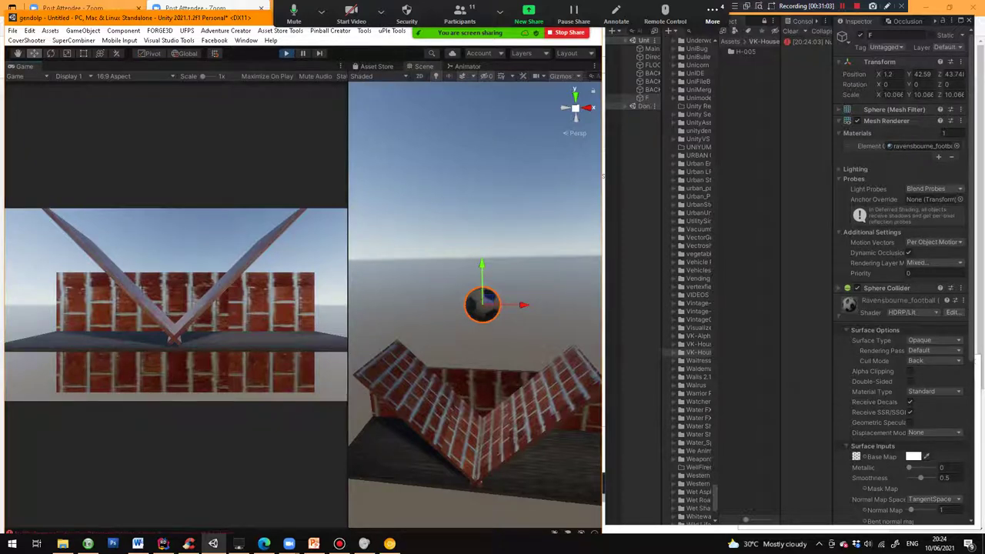
pyautogui.moveTo(483, 267); pyautogui.dragTo(482, 296)
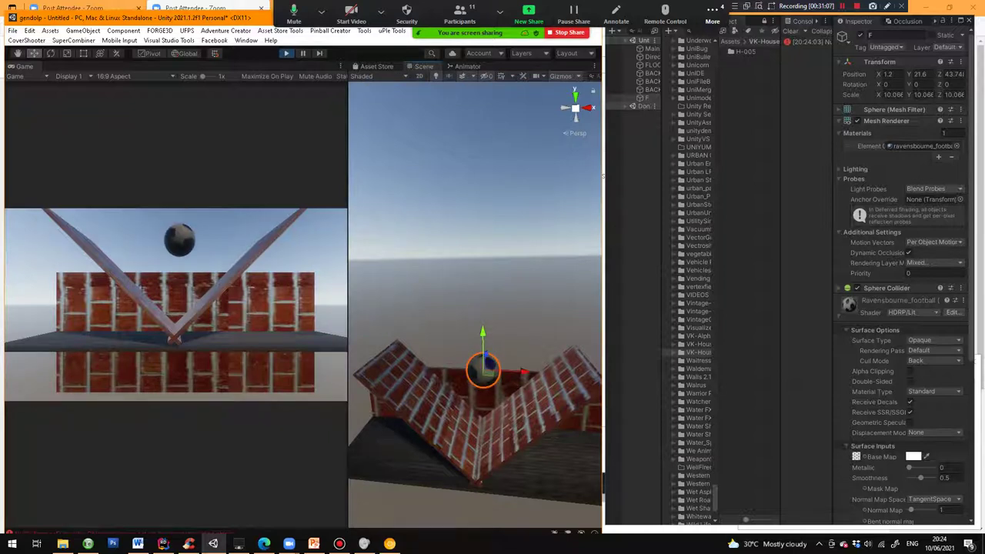
pyautogui.moveTo(525, 371); pyautogui.dragTo(439, 368)
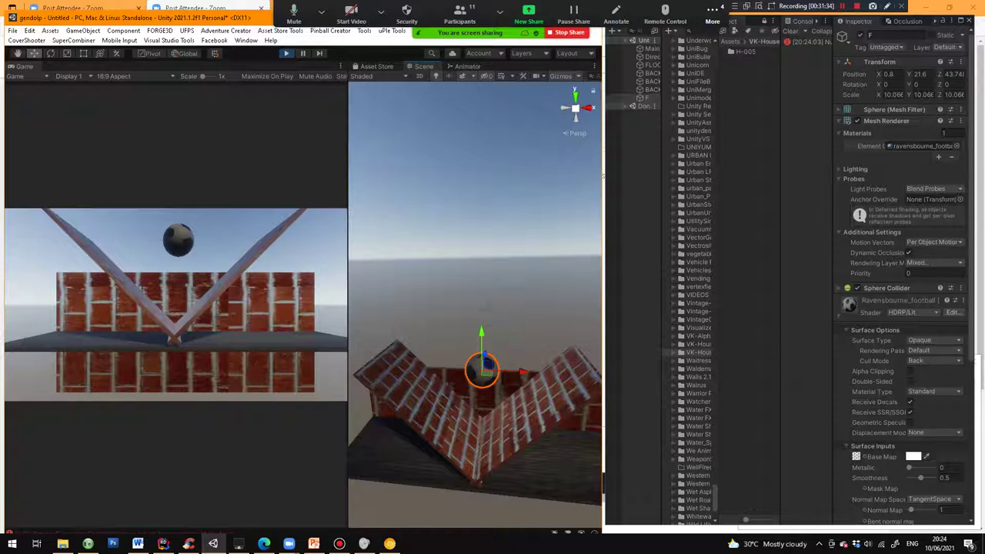
pyautogui.moveTo(481, 335); pyautogui.dragTo(500, 328)
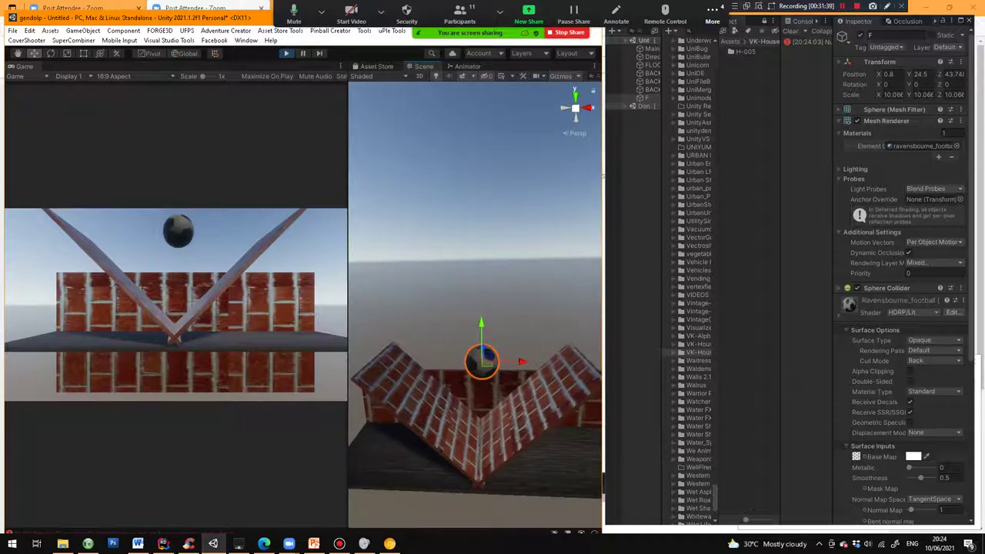
pyautogui.moveTo(523, 362); pyautogui.dragTo(520, 362)
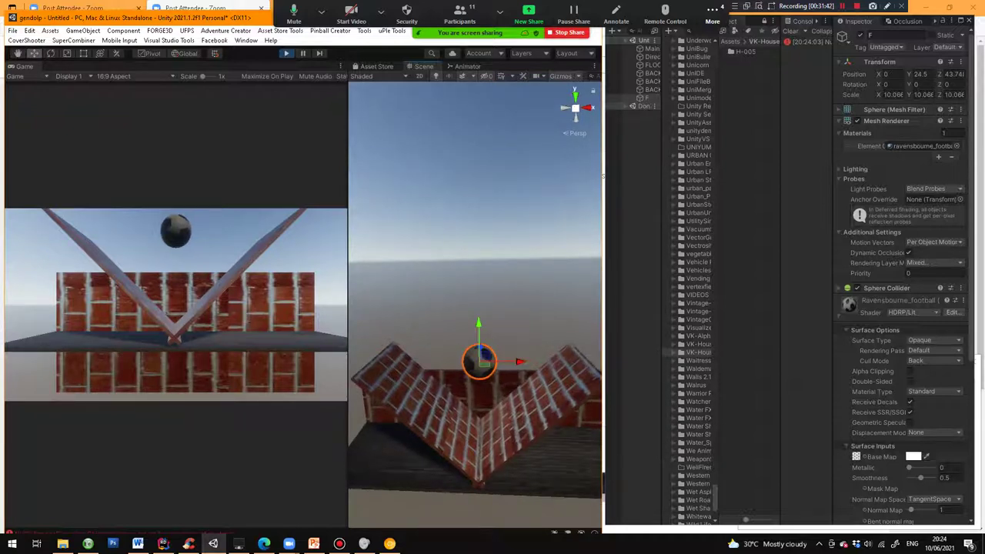
pyautogui.scroll(-3, 520, 362)
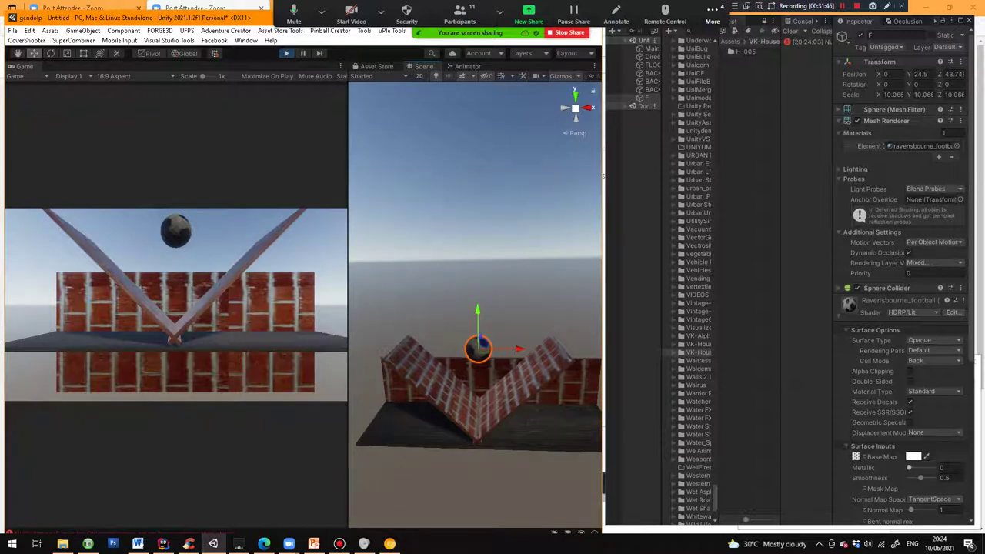
# Set the football material's Smoothness and Metallic to 1 and inspect its reflections.
pyautogui.moveTo(921, 478); pyautogui.dragTo(953, 468)
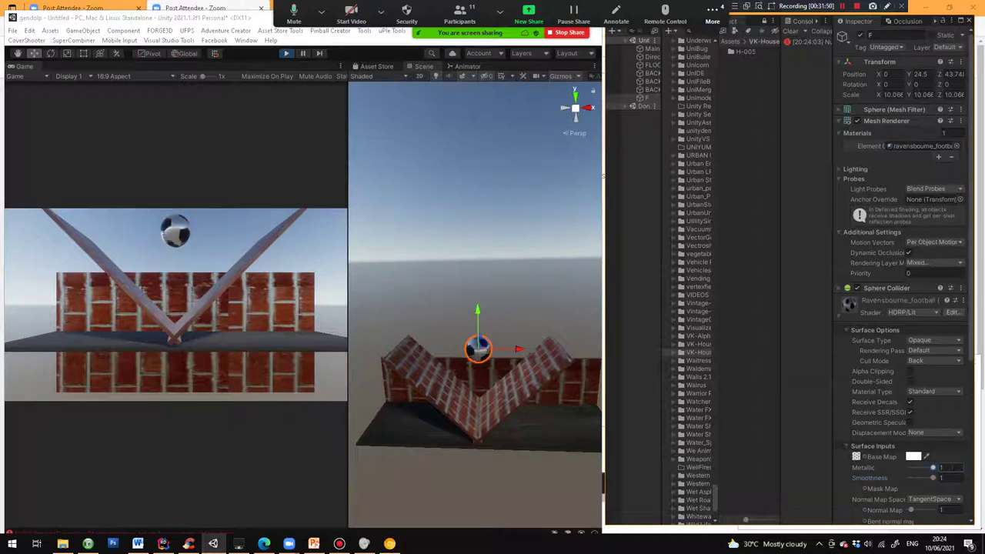
pyautogui.scroll(6, 477, 350)
pyautogui.moveTo(478, 400); pyautogui.dragTo(465, 286, button='middle')
pyautogui.scroll(2, 466, 285)
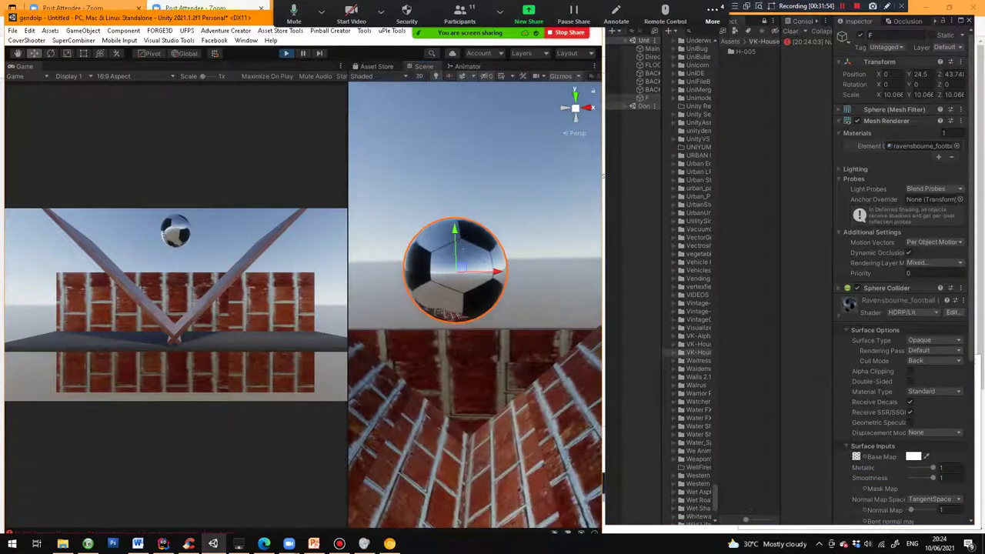
# Stop the running game and frame the football together with the ramps in the Scene view.
pyautogui.hotkey('ctrl', 'p')
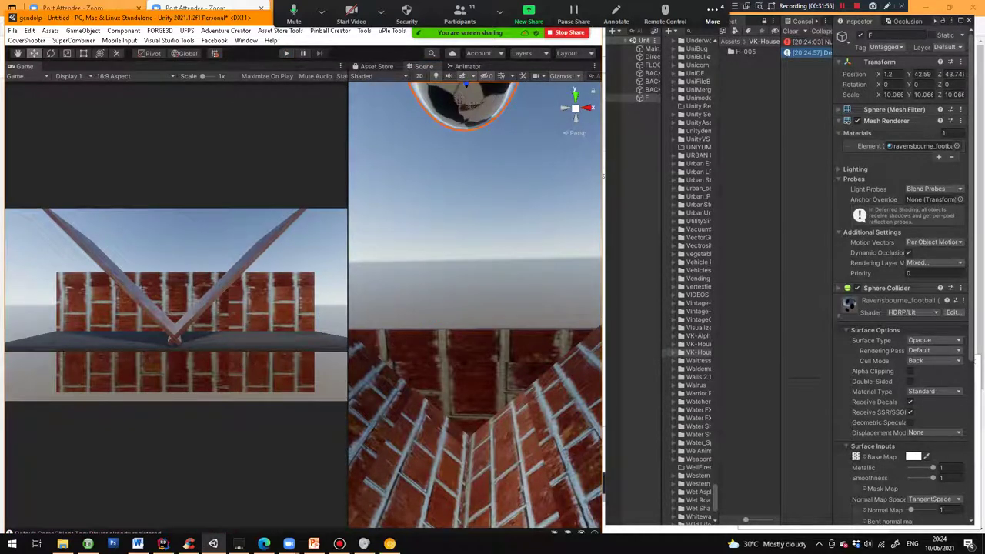
pyautogui.press('f')
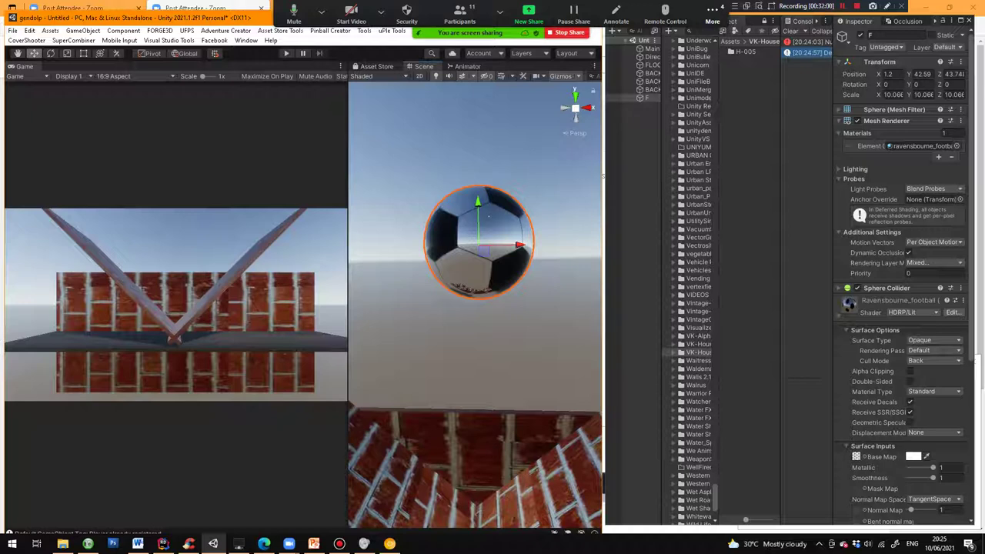
pyautogui.scroll(-15, 476, 300)
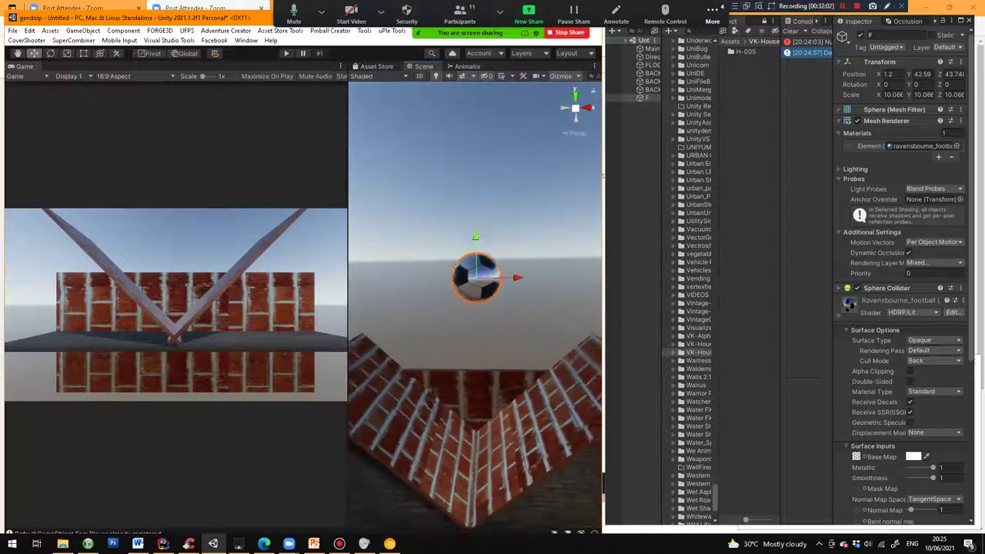
# Switch to PowerPoint, start the slide show from slide 9 and review slide 10 on adding a Rigidbody and bounce.
pyautogui.click(314, 543)
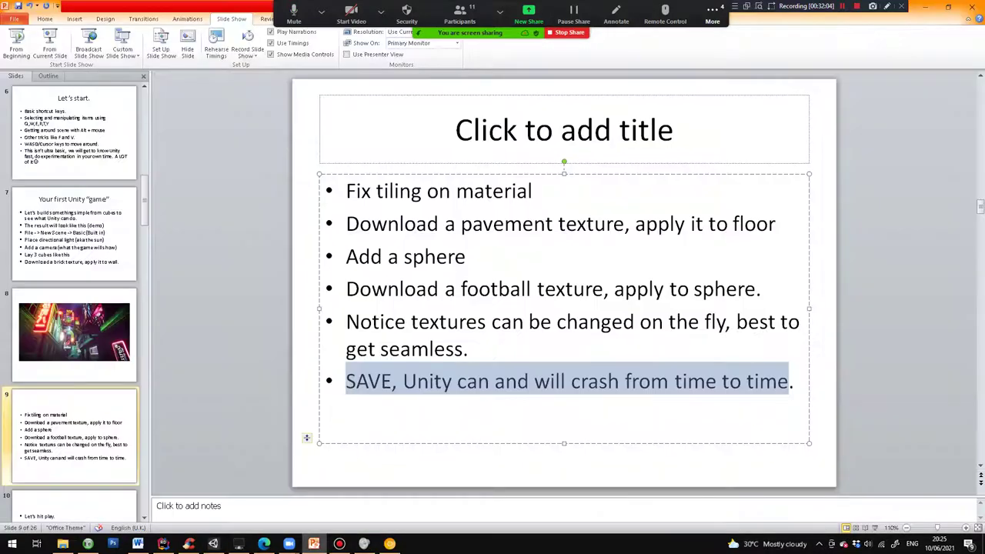
pyautogui.click(470, 349)
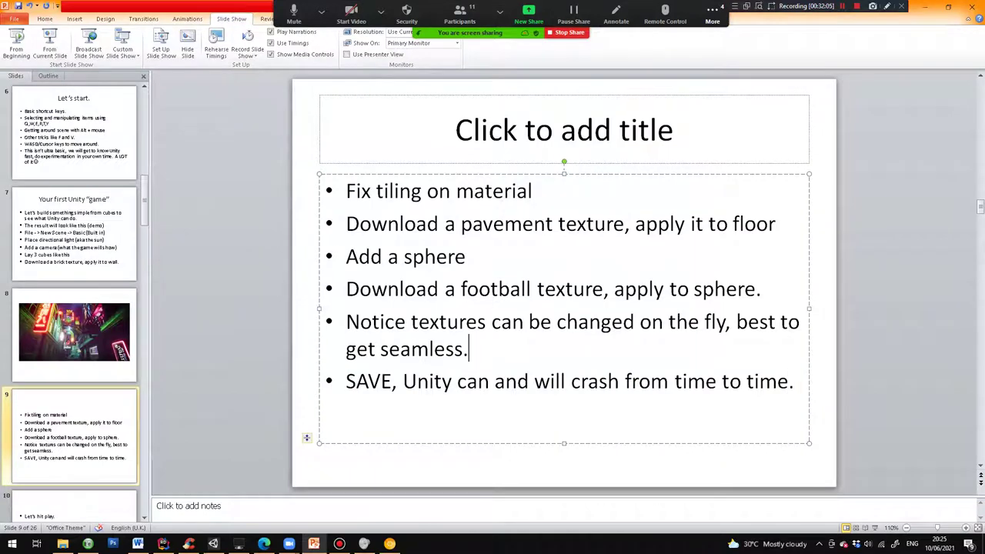
pyautogui.click(49, 45)
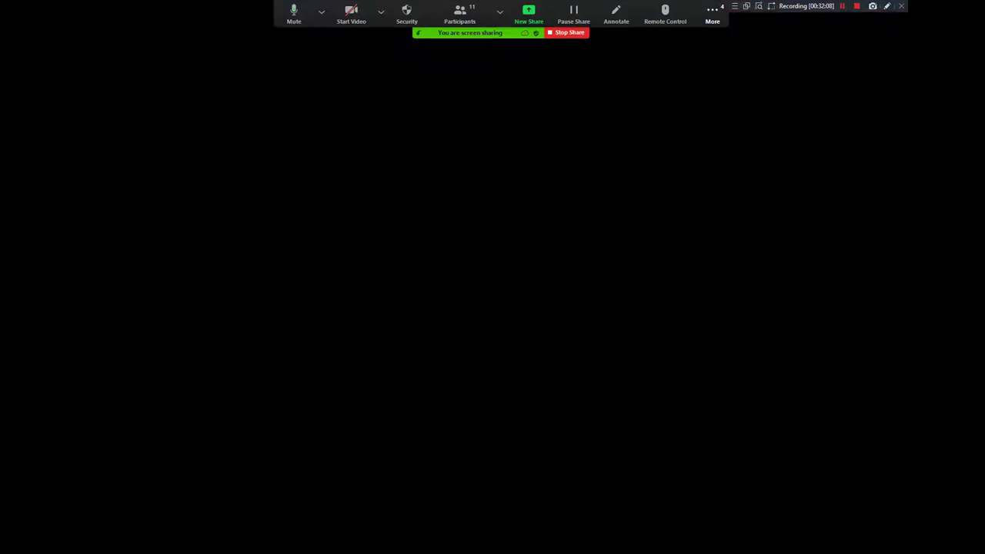
pyautogui.press('Right')
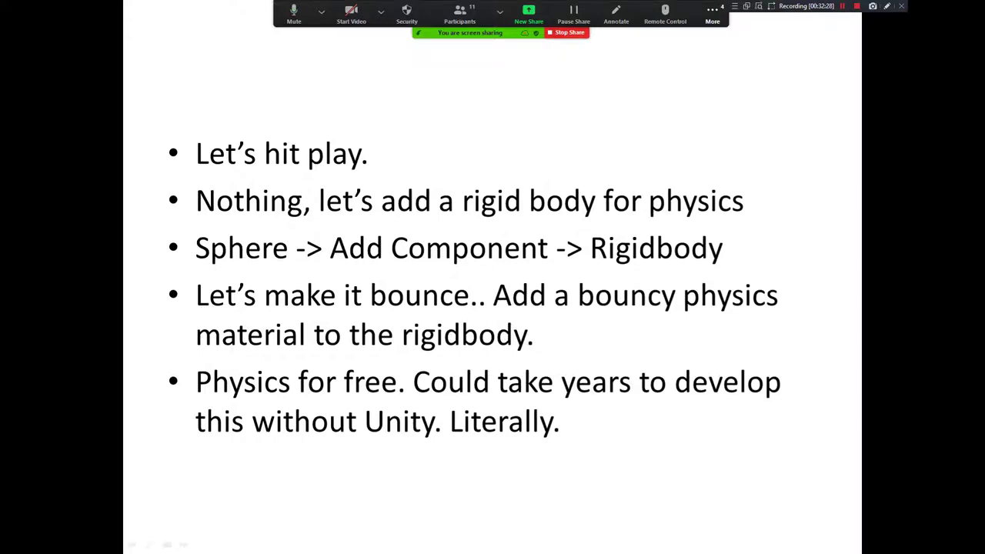
pyautogui.press('Escape')
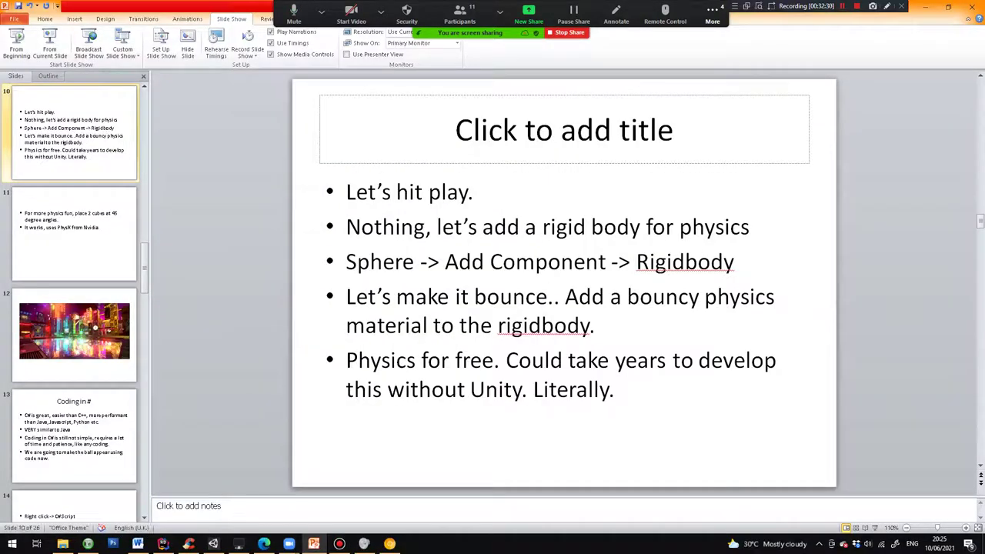
# Return to Unity and collapse the football material's properties in the sphere's component list.
pyautogui.hotkey('alt', 'Tab')
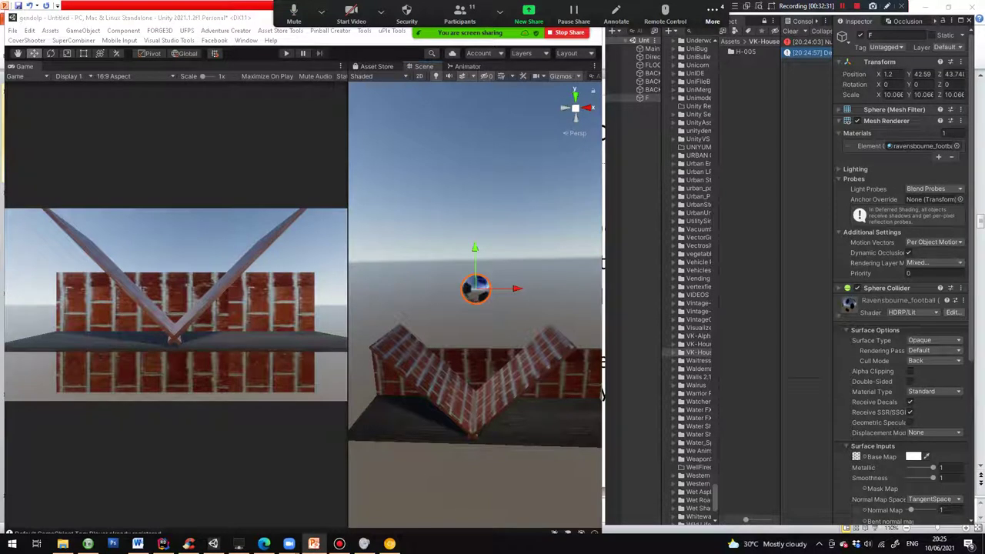
pyautogui.click(839, 315)
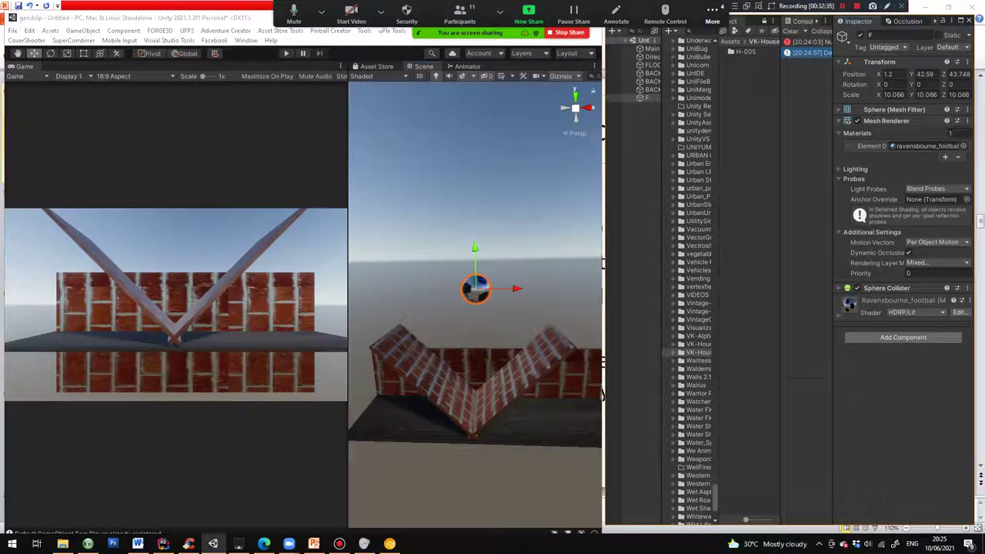
pyautogui.click(856, 544)
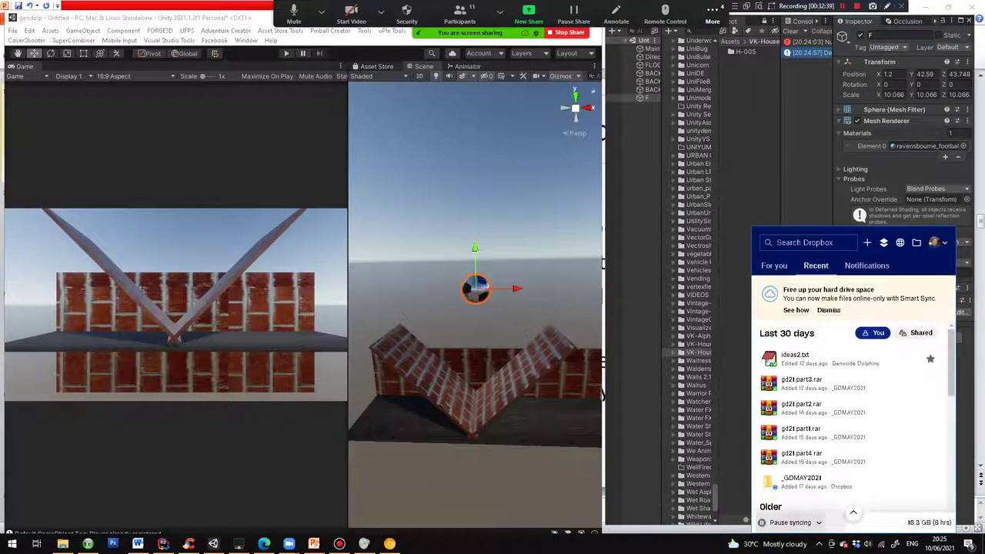
# Pause Dropbox syncing until tomorrow and return to the Unity editor.
pyautogui.click(791, 523)
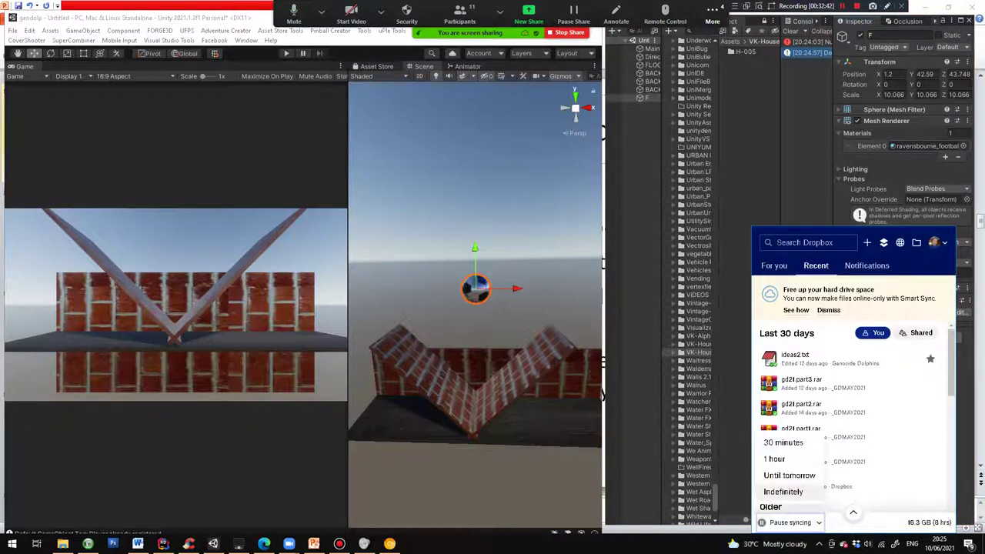
pyautogui.click(789, 475)
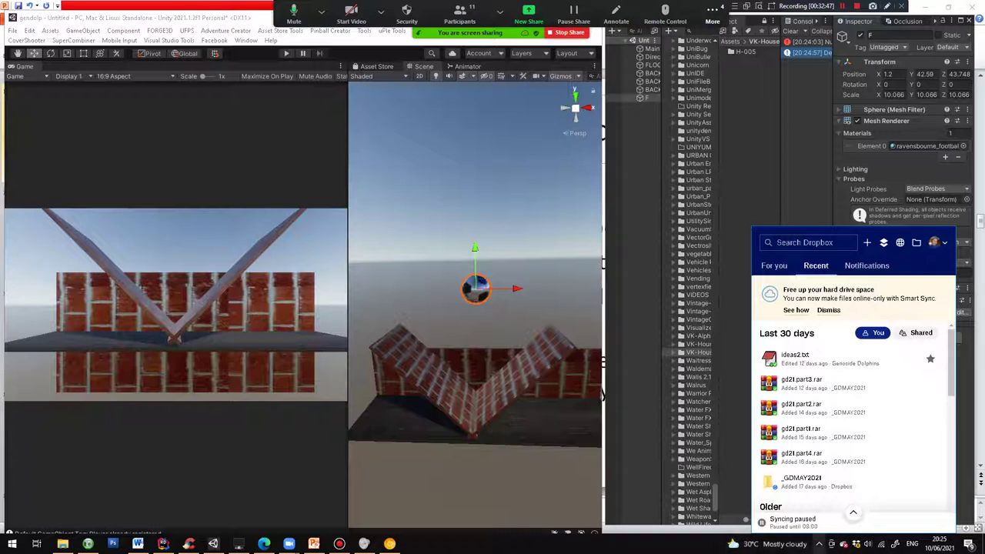
pyautogui.click(820, 545)
pyautogui.click(290, 54)
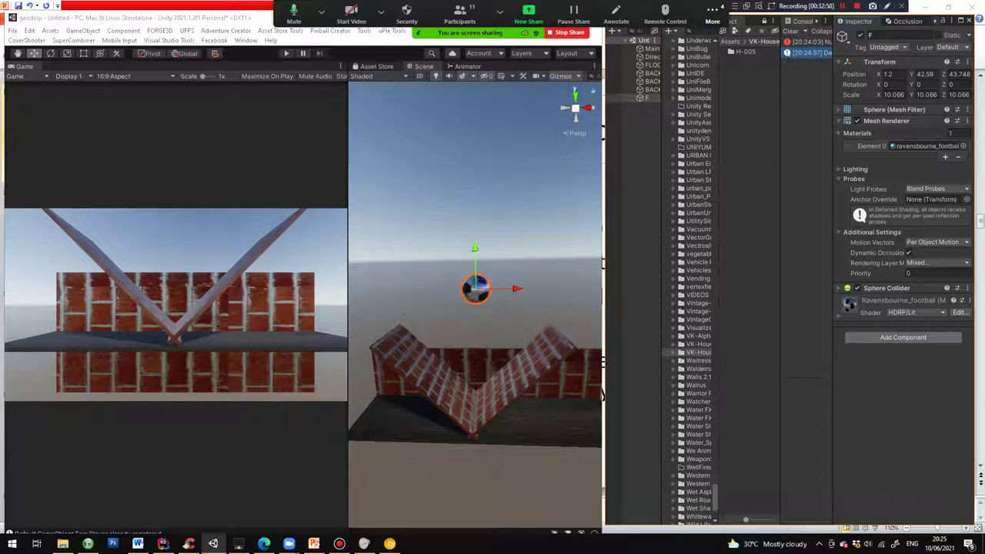
# Add a Rigidbody component to the football and run the game without building the bundles.
pyautogui.click(903, 337)
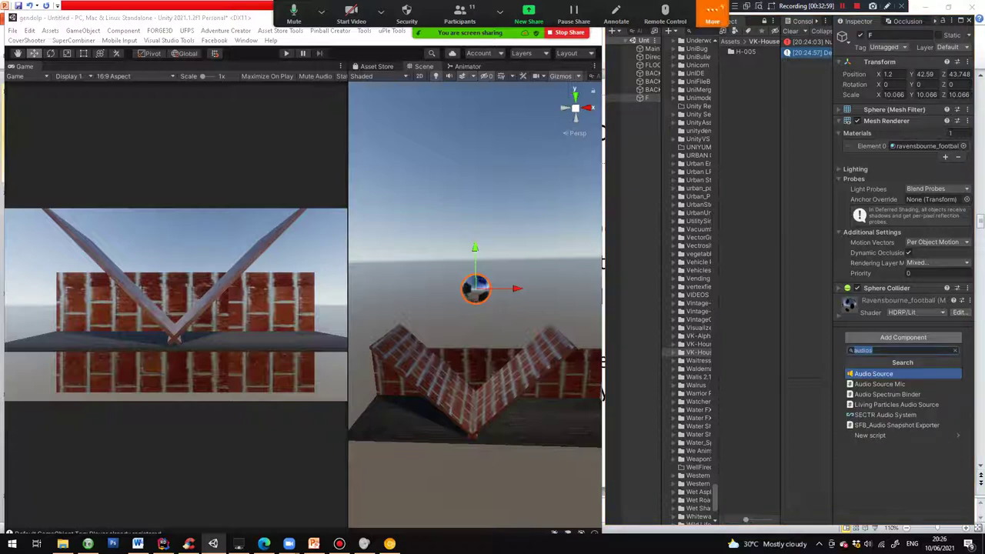
pyautogui.write('rigiD')
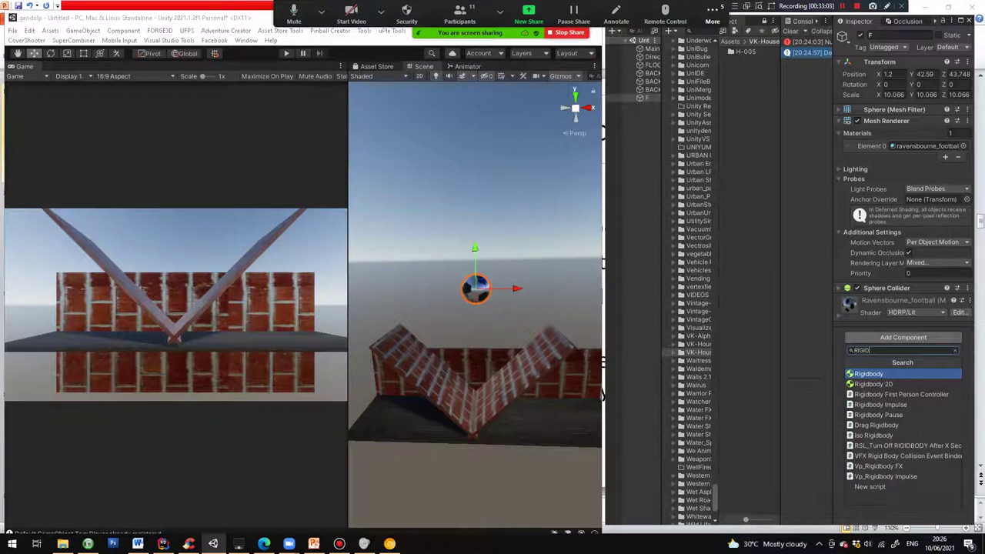
pyautogui.press('Return')
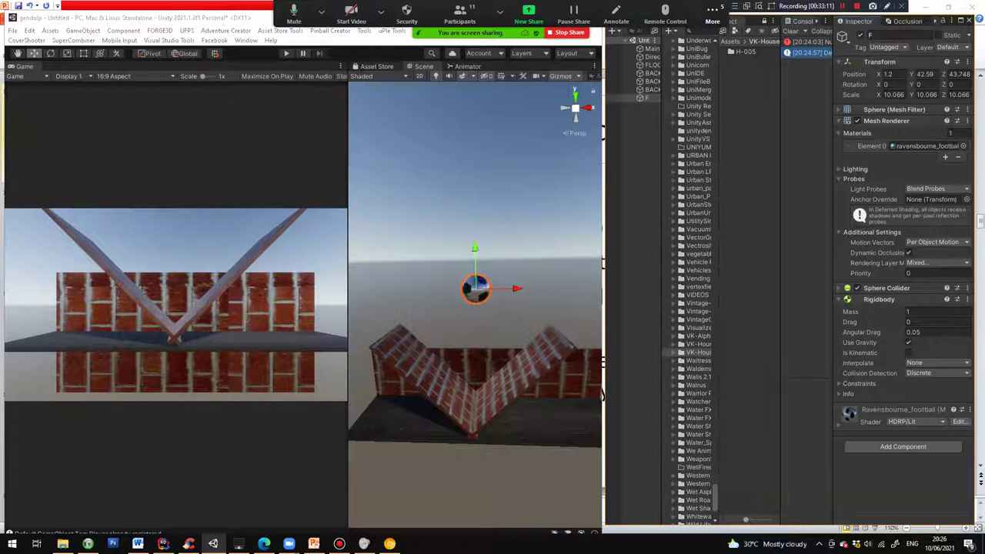
pyautogui.click(287, 53)
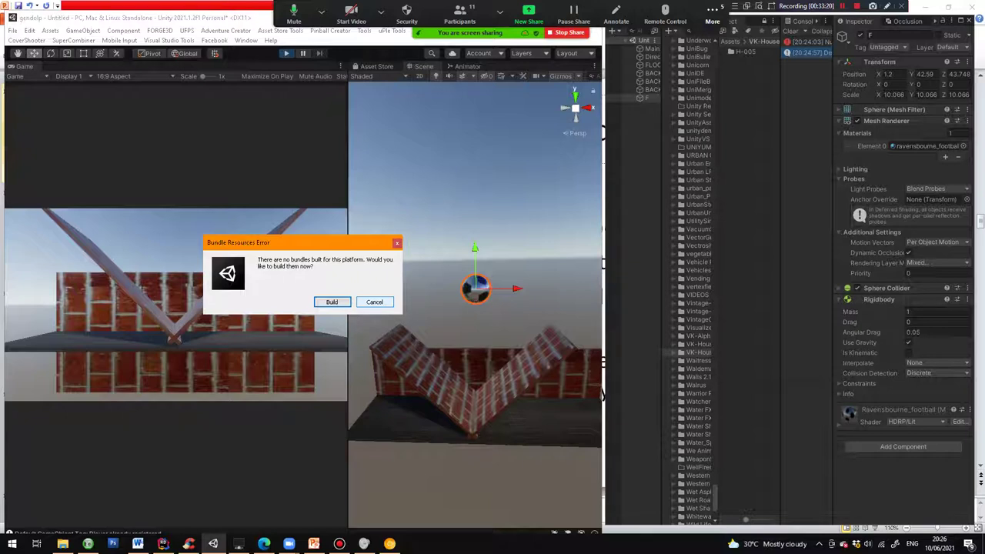
pyautogui.click(375, 302)
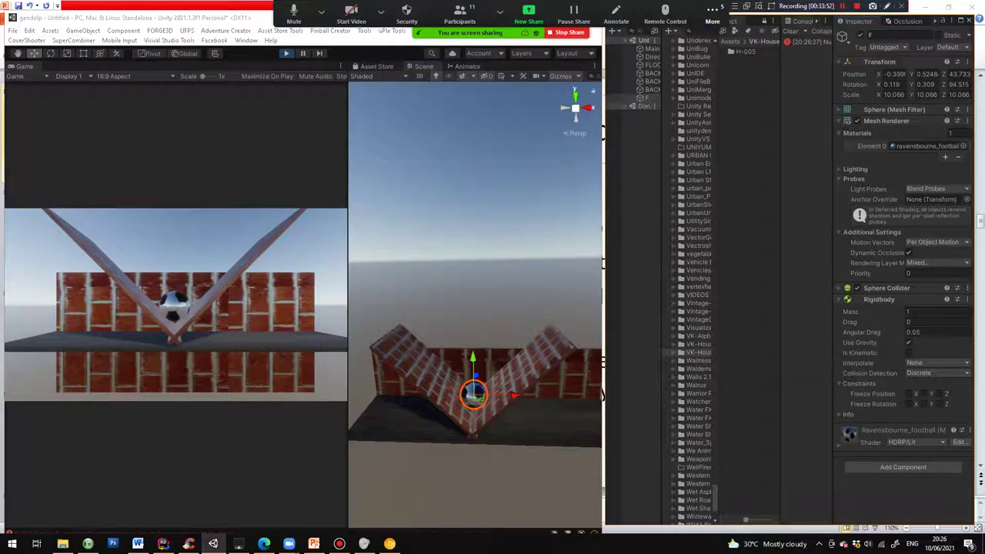
# Inspect the football's Rigidbody info and Sphere Collider properties, both in the running game and after stopping it.
pyautogui.click(842, 394)
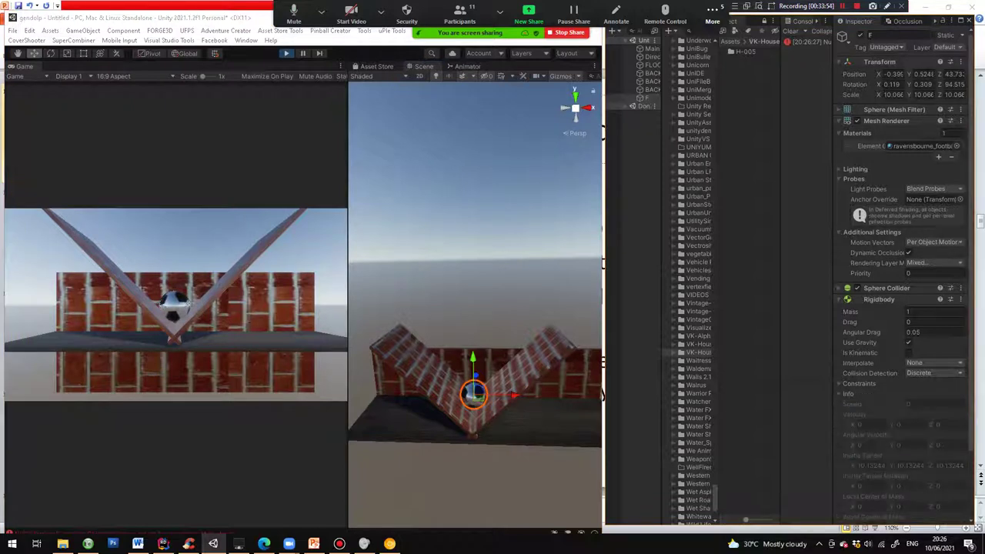
pyautogui.scroll(-3, 980, 477)
pyautogui.scroll(3, 981, 477)
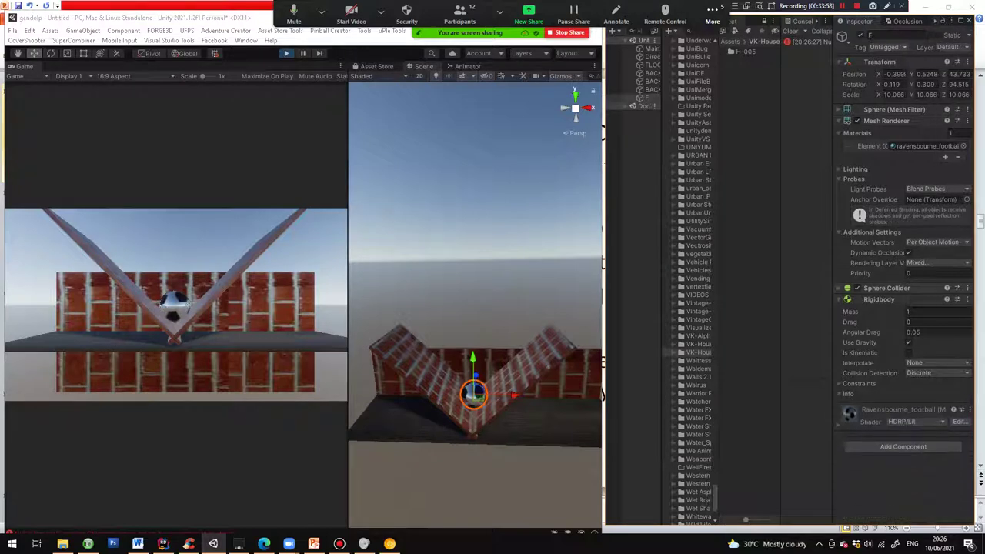
pyautogui.click(885, 288)
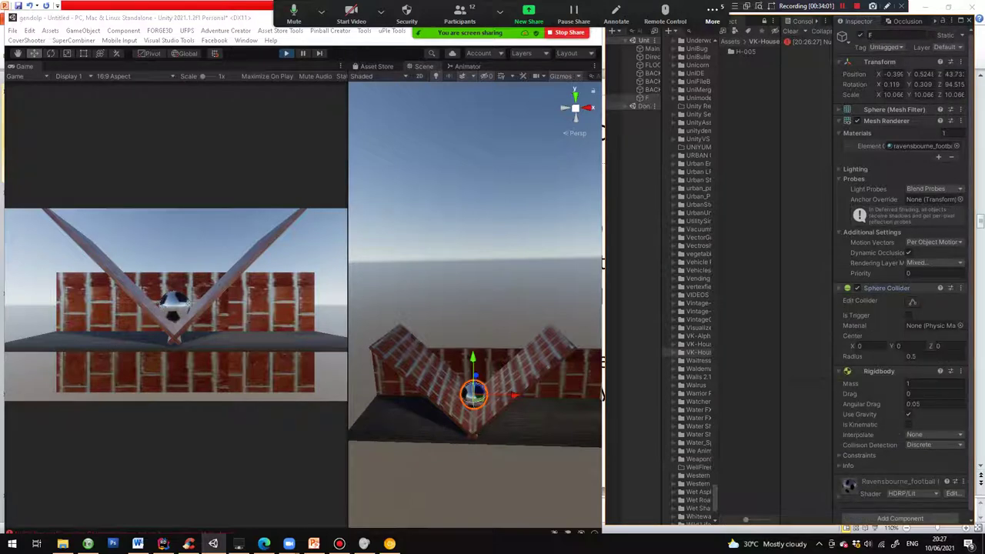
pyautogui.click(885, 288)
pyautogui.hotkey('ctrl', 'p')
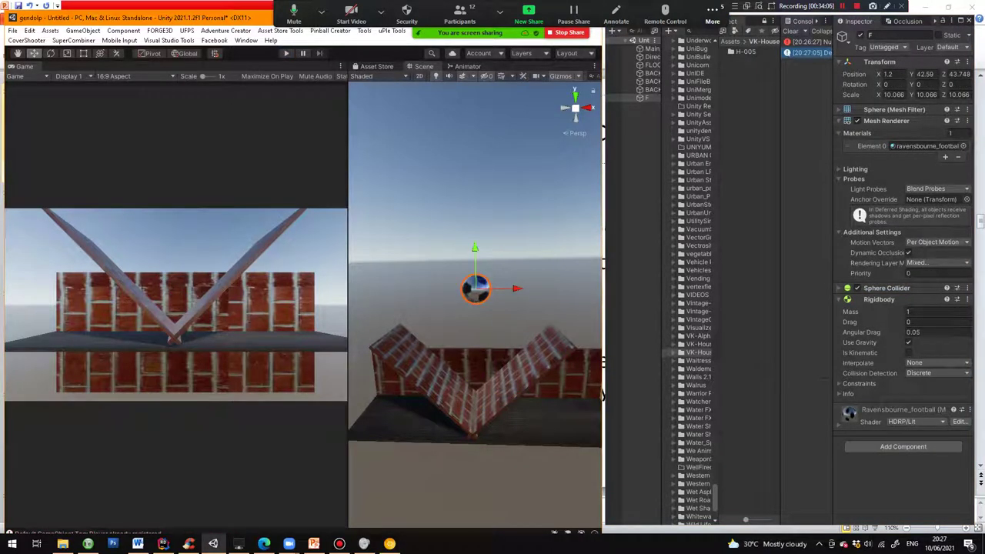
pyautogui.click(848, 394)
pyautogui.scroll(-3, 848, 394)
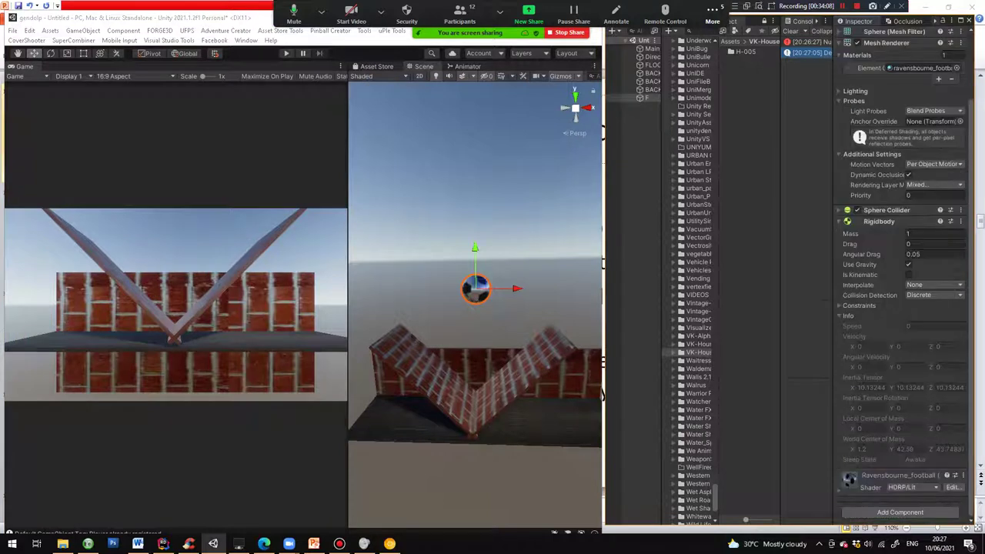
pyautogui.click(847, 317)
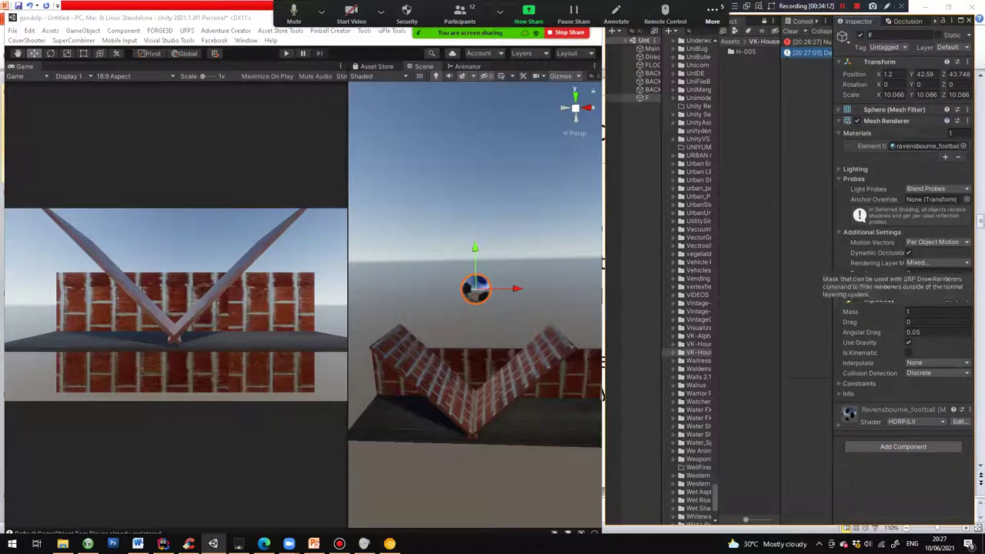
# Expand the football's Sphere Collider, browse the available physic materials and pick BasketBall.
pyautogui.click(885, 289)
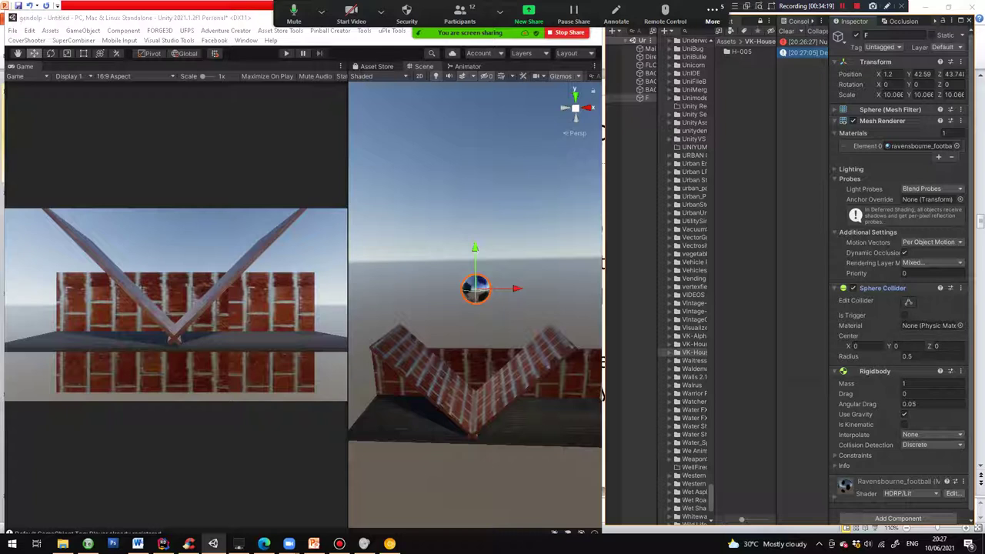
pyautogui.click(959, 326)
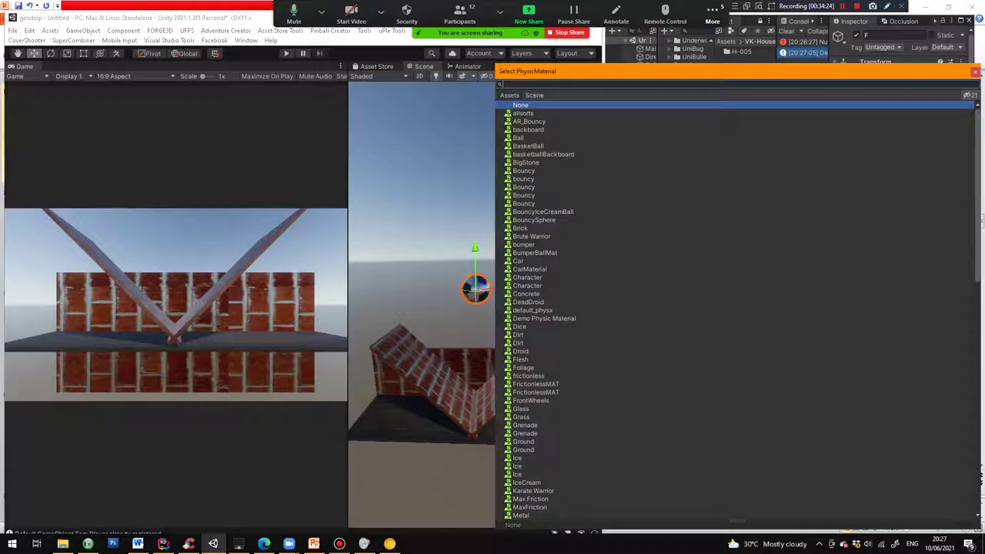
pyautogui.scroll(-15, 981, 478)
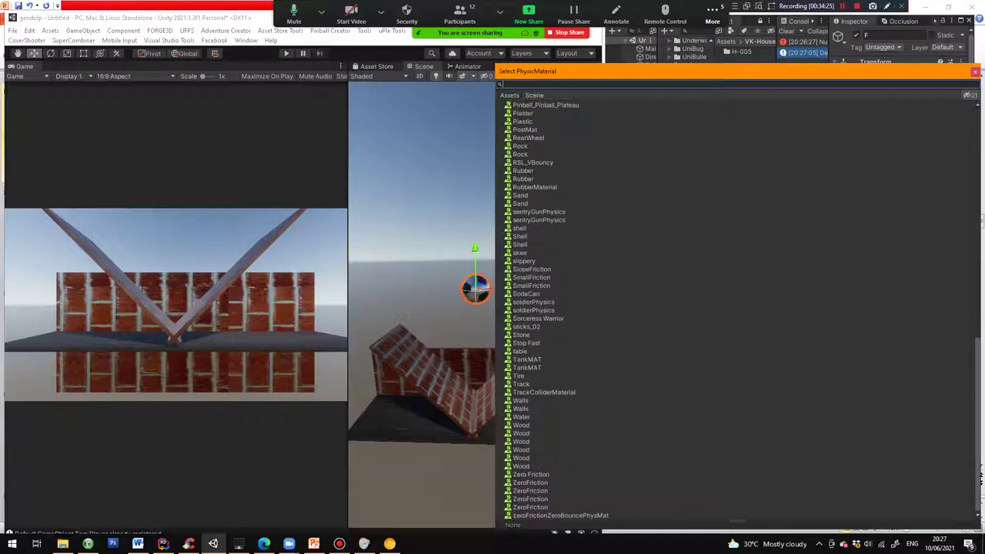
pyautogui.scroll(15, 981, 478)
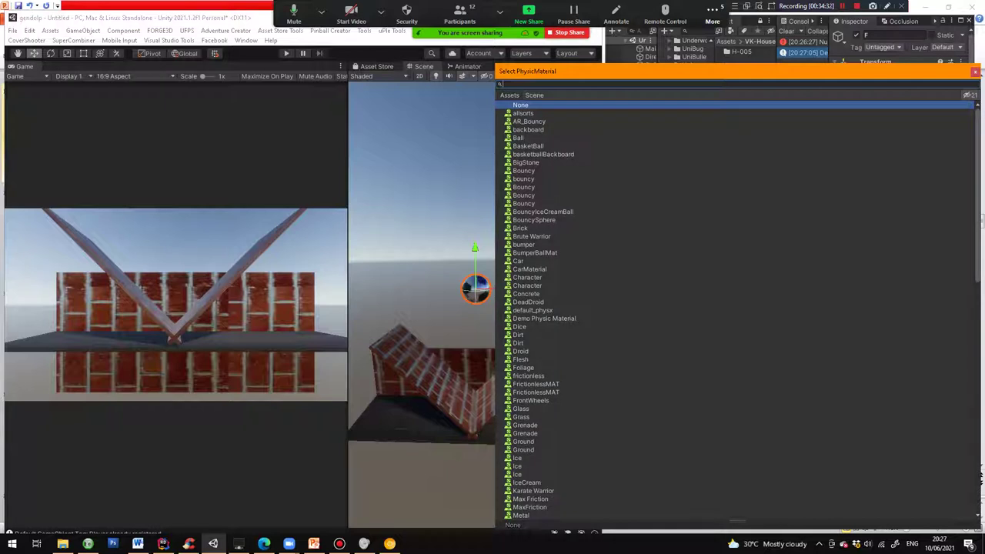
pyautogui.click(529, 146)
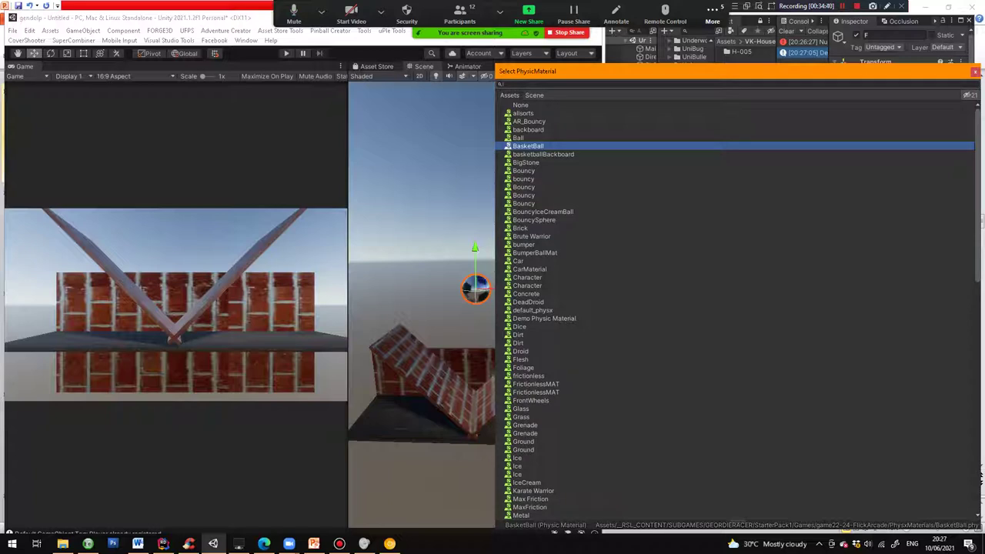
# Search the physic materials for "BOUNCE" and clear the search.
pyautogui.write('UN')
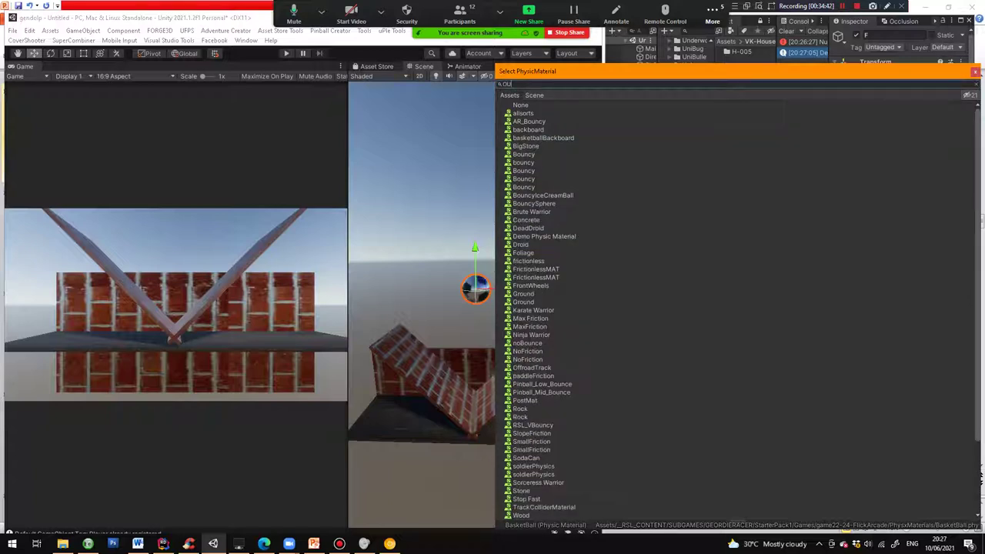
pyautogui.press('BackSpace')
pyautogui.press('BackSpace')
pyautogui.press('BackSpace')
pyautogui.write('BOUnc')
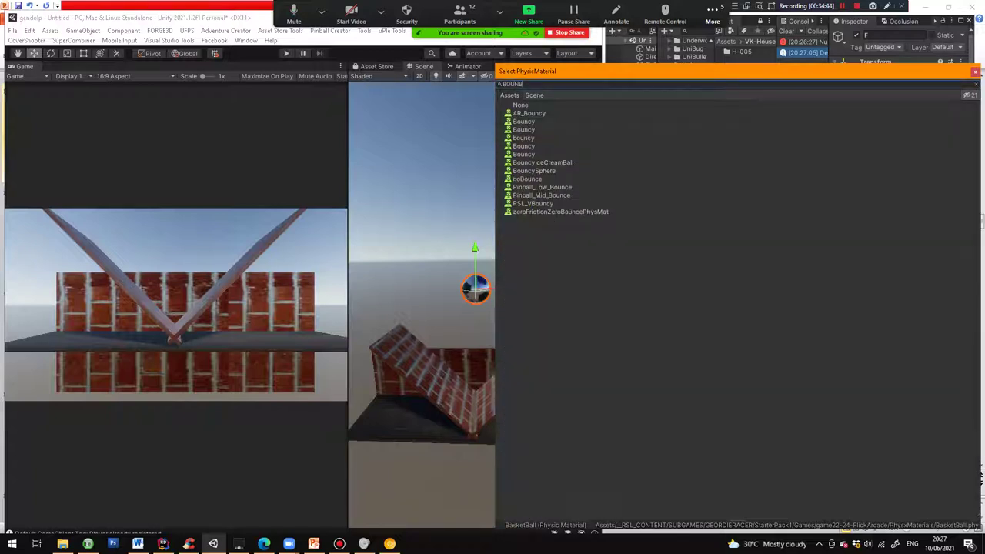
pyautogui.write('e')
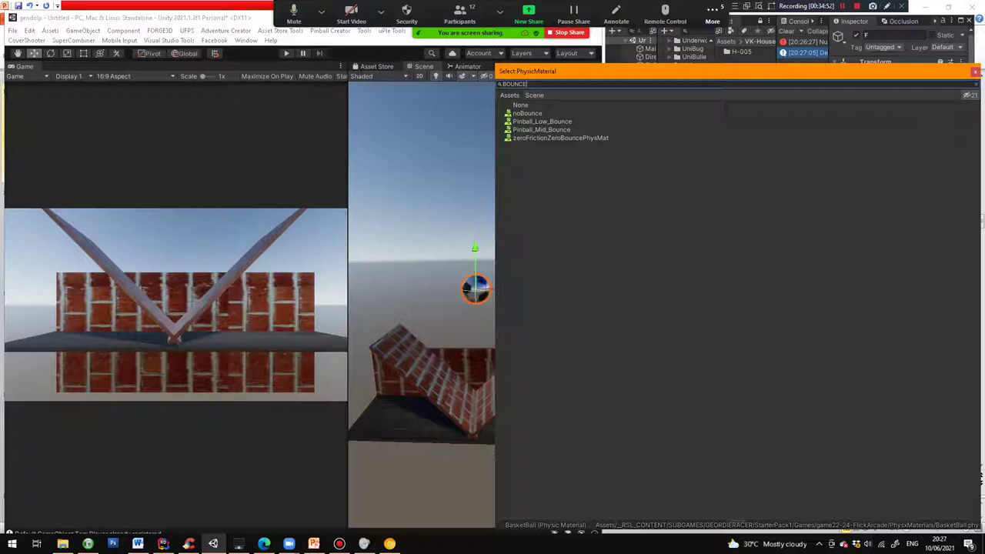
pyautogui.hotkey('ctrl', 'a')
pyautogui.press('BackSpace')
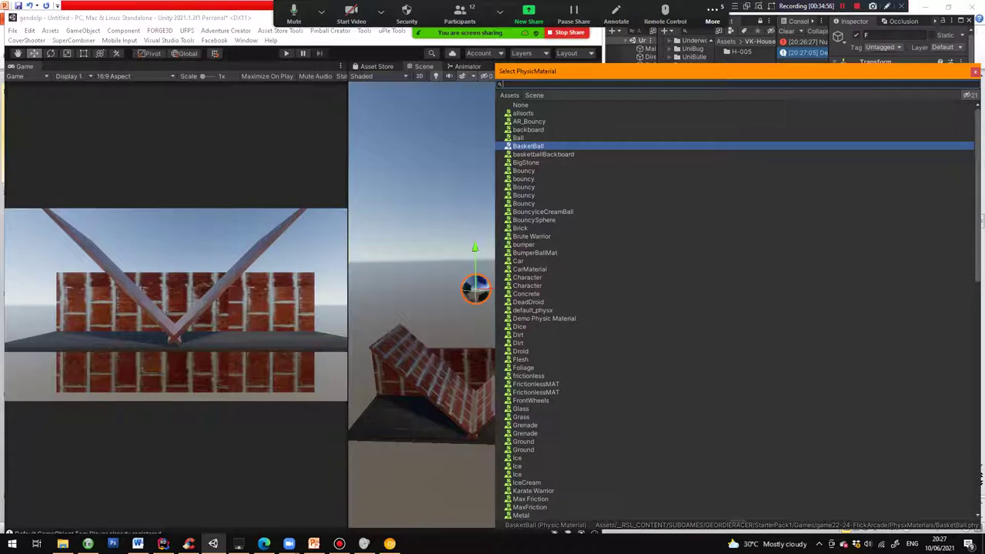
# Confirm BasketBall as the collider's physic material and run the game without building the bundles.
pyautogui.doubleClick(528, 147)
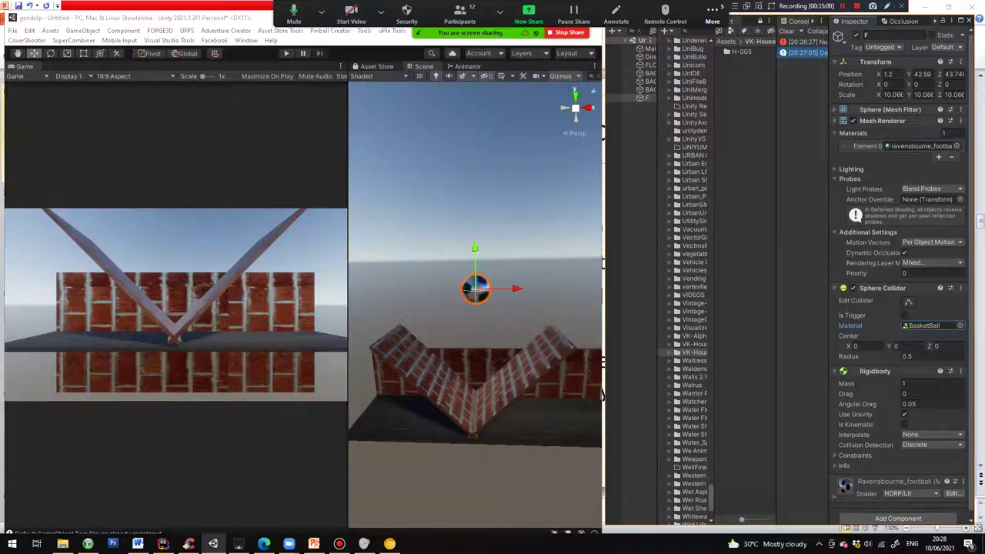
pyautogui.hotkey('ctrl', 'p')
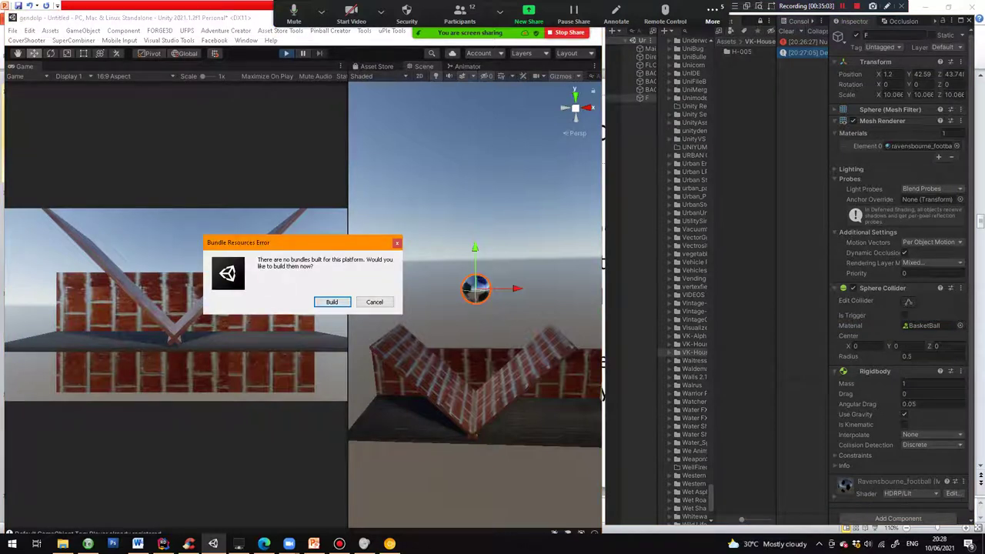
pyautogui.click(374, 302)
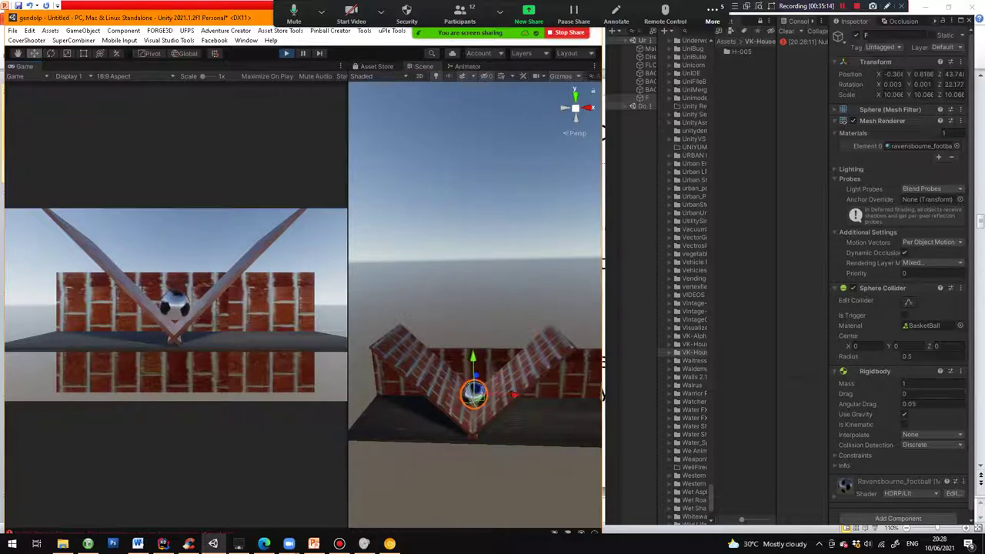
# Set the football's mass to 15.12 and its collider's physic material to AR_Bouncy in the running game, and watch it bounce.
pyautogui.moveTo(846, 383); pyautogui.dragTo(938, 383)
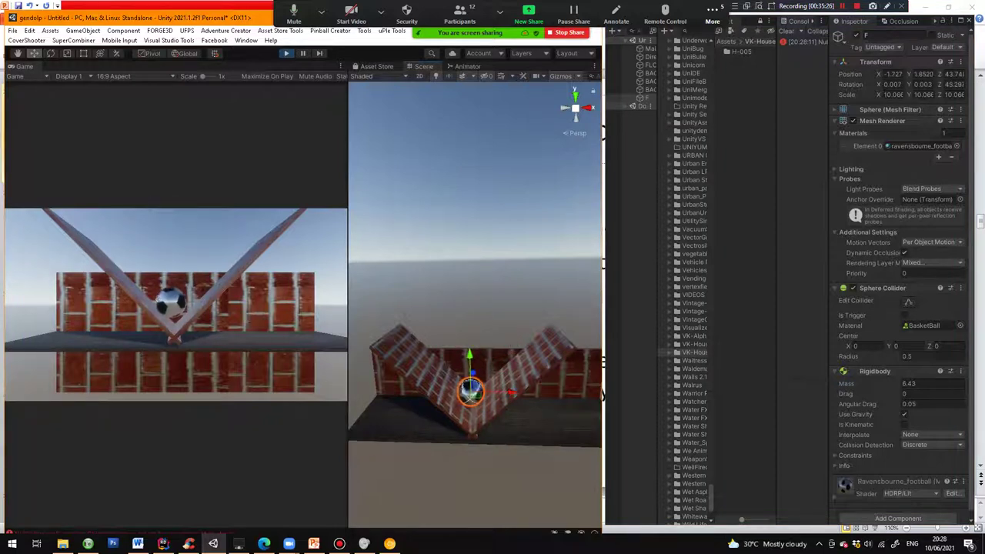
pyautogui.moveTo(846, 383); pyautogui.dragTo(893, 384)
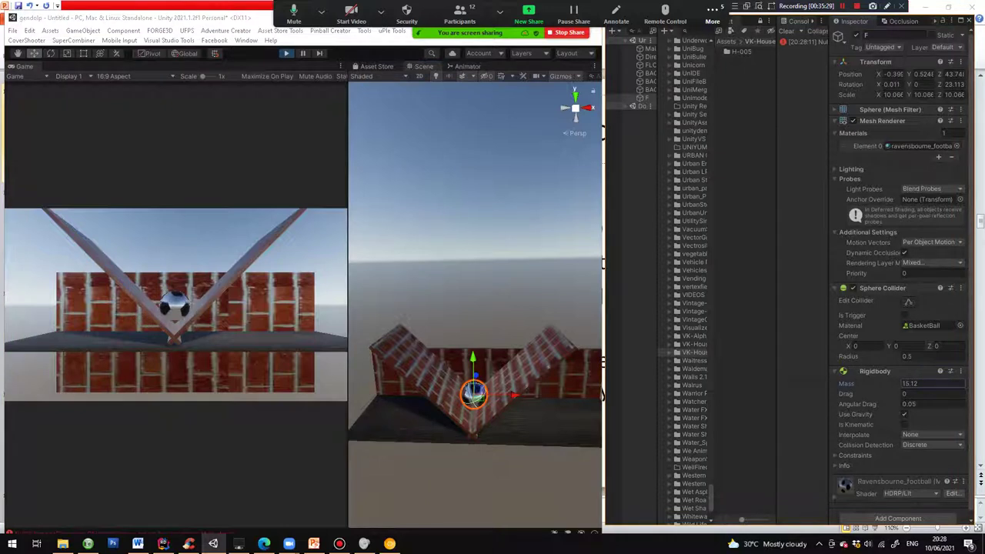
pyautogui.click(960, 325)
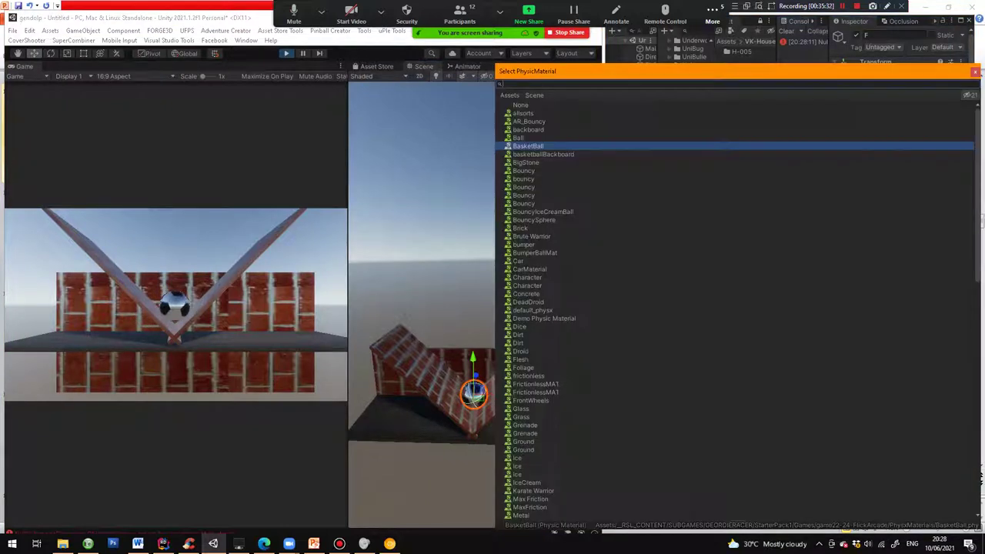
pyautogui.doubleClick(530, 122)
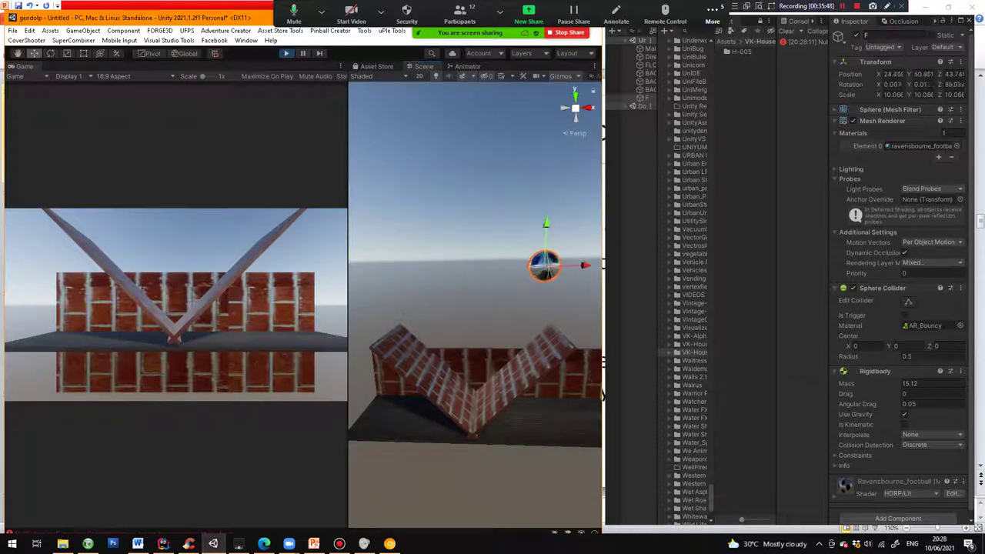
pyautogui.scroll(-3, 475, 305)
pyautogui.scroll(-2, 603, 394)
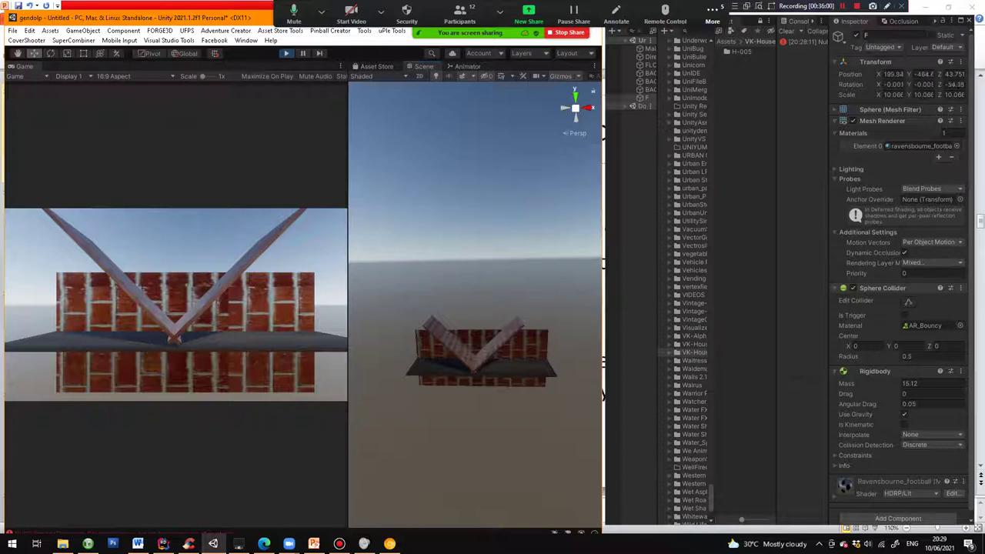
# Copy the football's Sphere Collider component with its settings from the running game.
pyautogui.rightClick(868, 289)
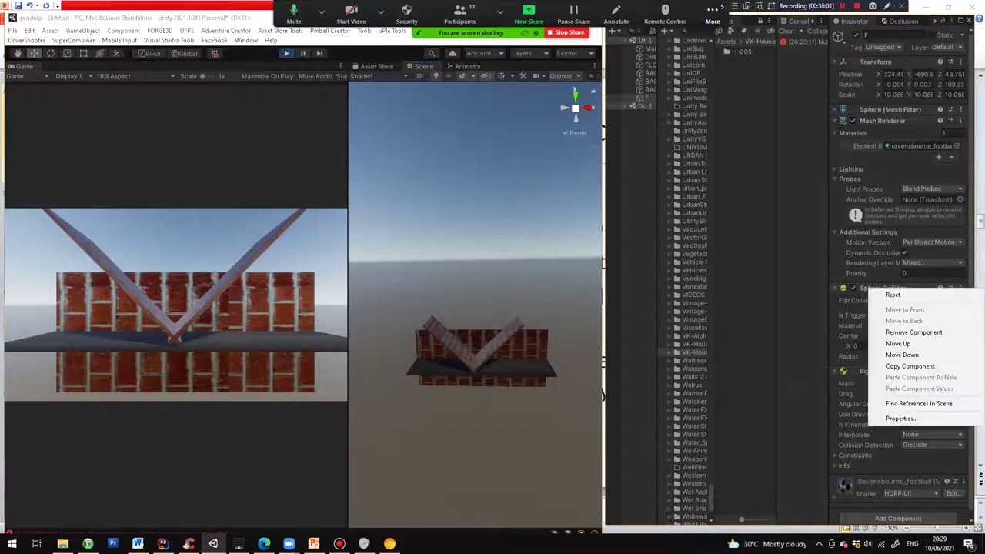
pyautogui.click(910, 366)
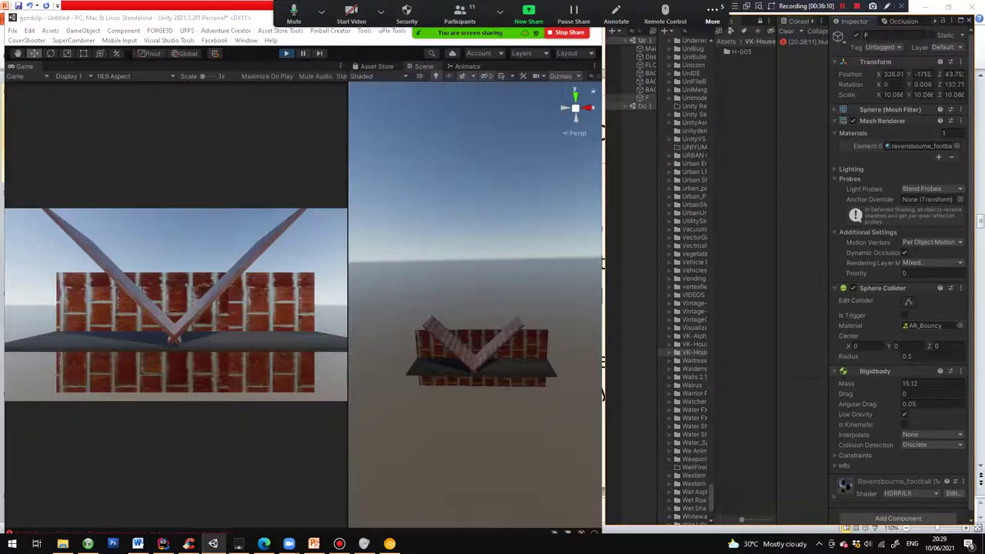
pyautogui.rightClick(868, 287)
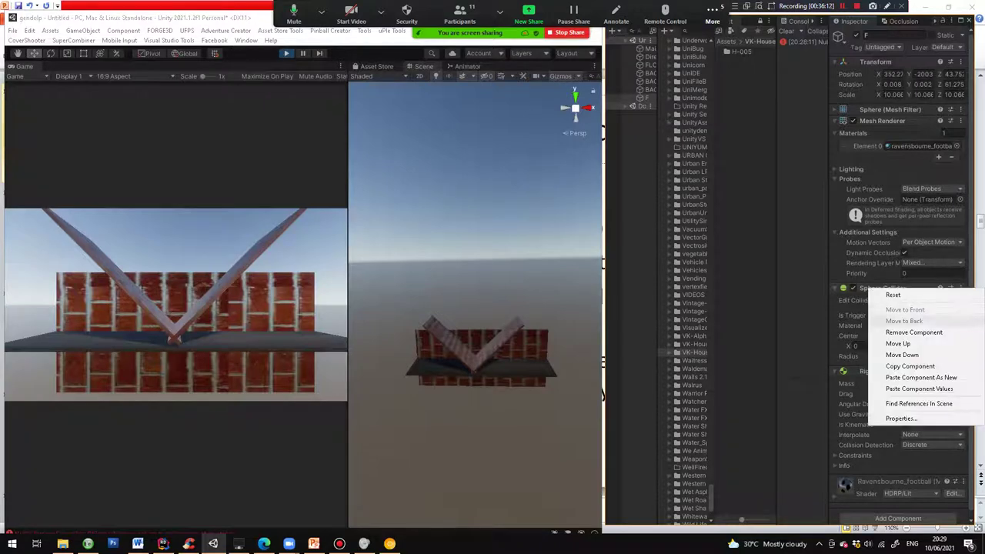
pyautogui.click(870, 366)
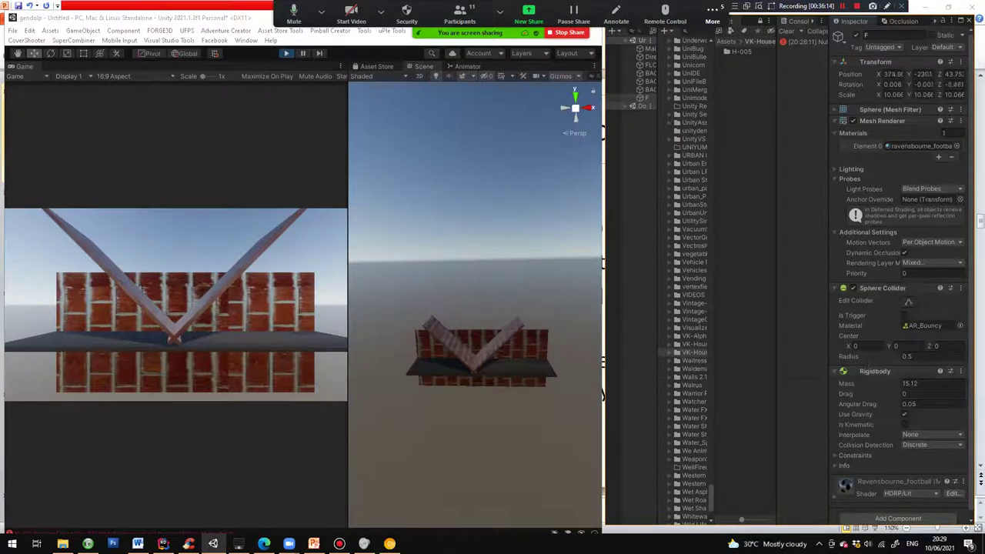
# Stop the game and paste the copied Sphere Collider values onto the football's collider, giving it the AR_Bouncy material.
pyautogui.hotkey('ctrl', 'p')
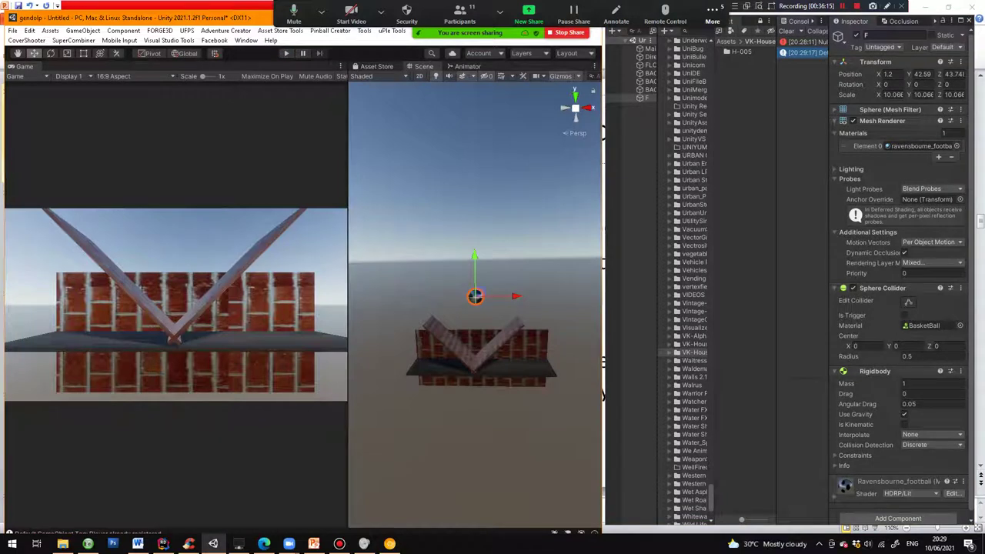
pyautogui.click(929, 383)
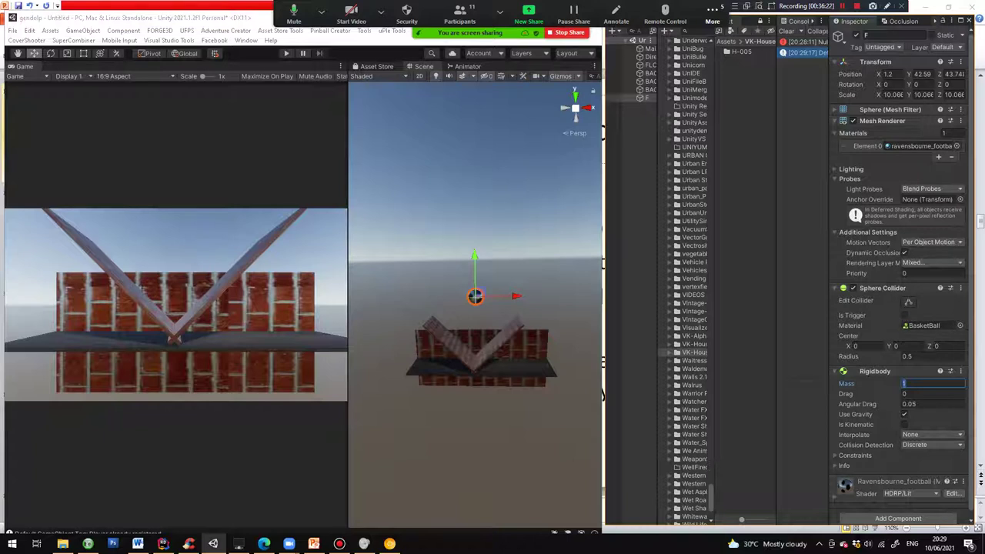
pyautogui.rightClick(868, 288)
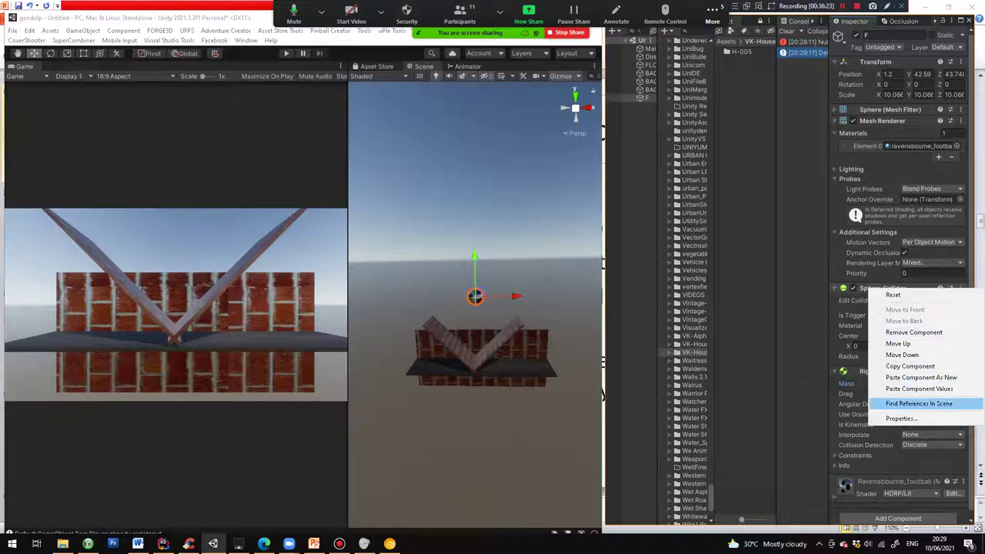
pyautogui.click(924, 389)
pyautogui.press('Escape')
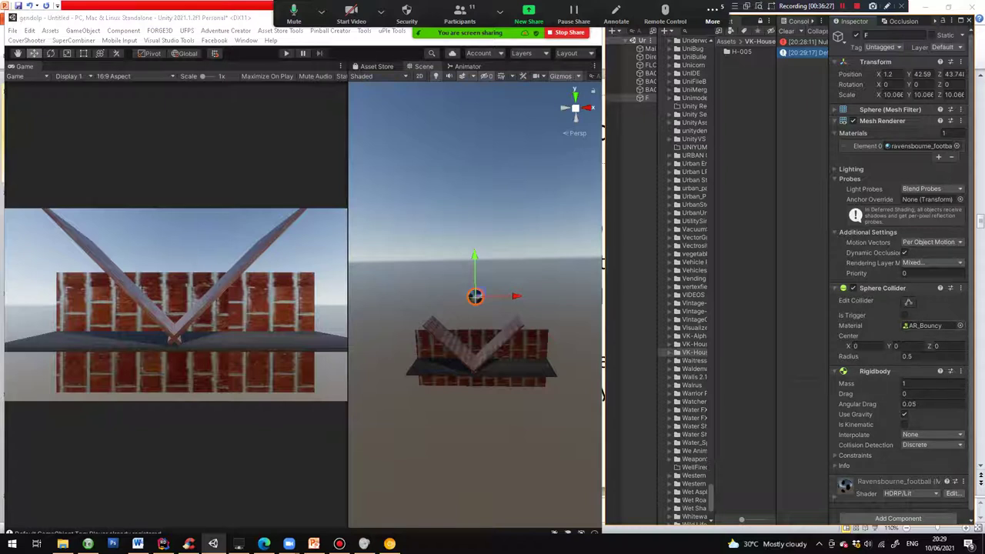
# Run the game without building the bundles, and set the football's mass to 50.29 and its collider's physic material to BouncySphere.
pyautogui.hotkey('ctrl', 'p')
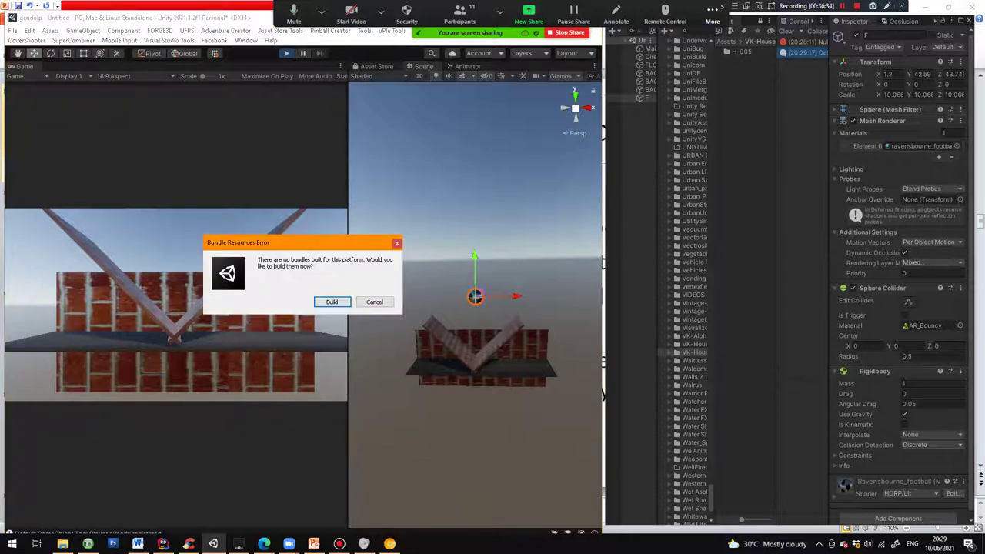
pyautogui.click(375, 301)
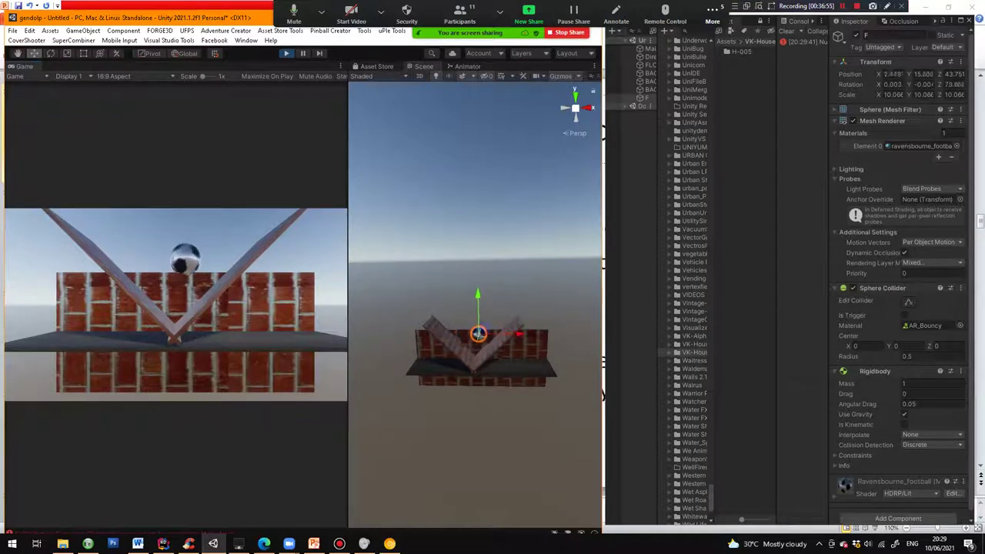
pyautogui.moveTo(845, 383); pyautogui.dragTo(984, 383)
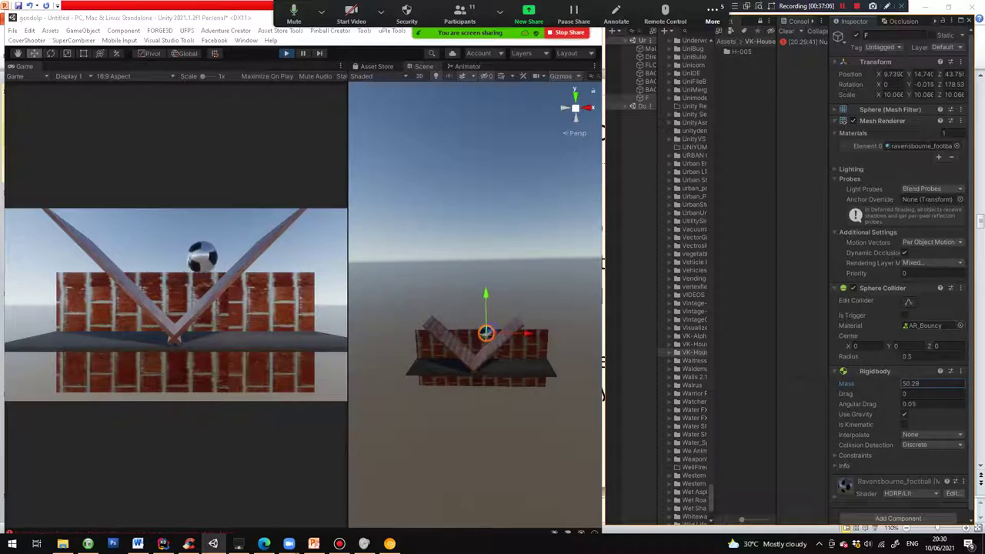
pyautogui.click(960, 325)
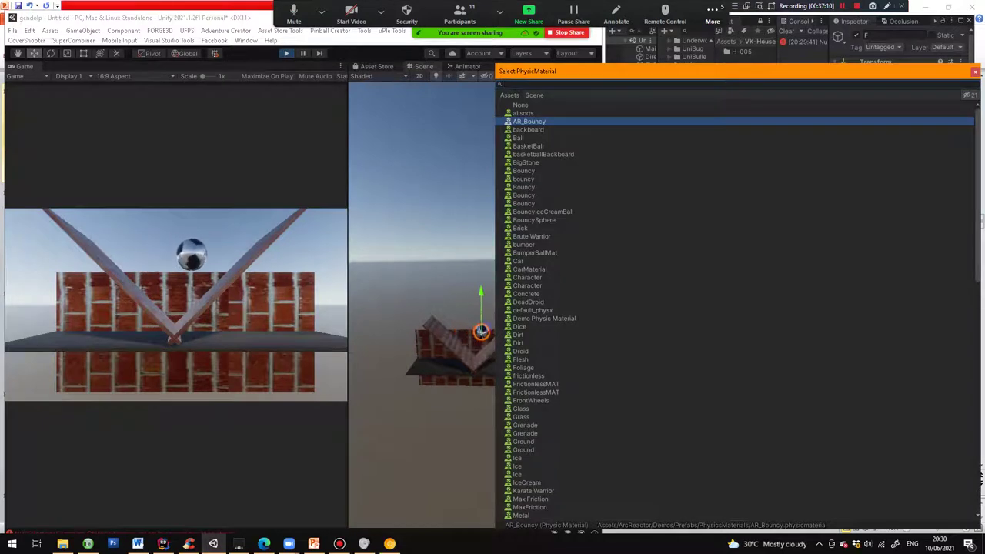
pyautogui.doubleClick(534, 220)
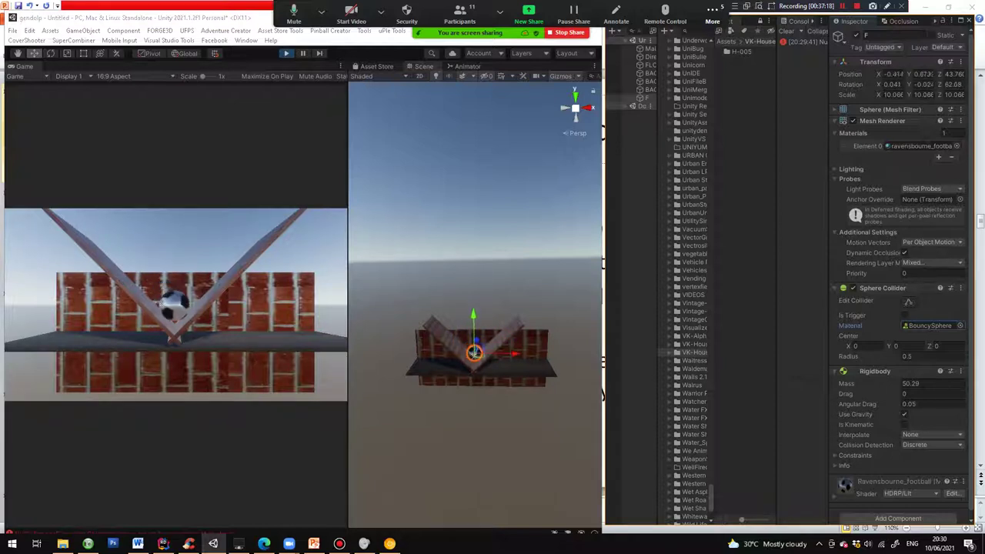
# Copy the football's Sphere Collider from the running game, stop the game, and paste the component values onto its collider.
pyautogui.rightClick(870, 289)
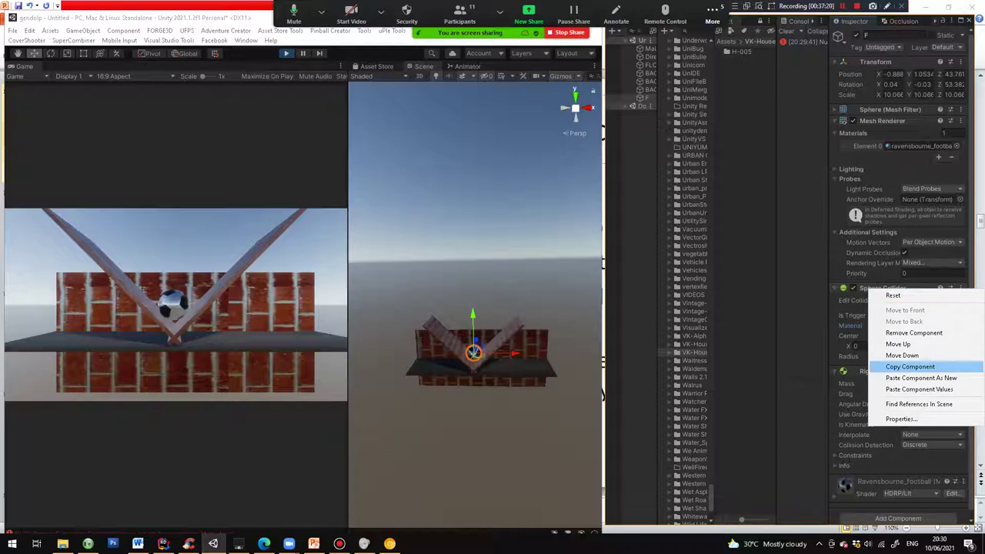
pyautogui.click(910, 367)
pyautogui.click(321, 10)
pyautogui.click(287, 53)
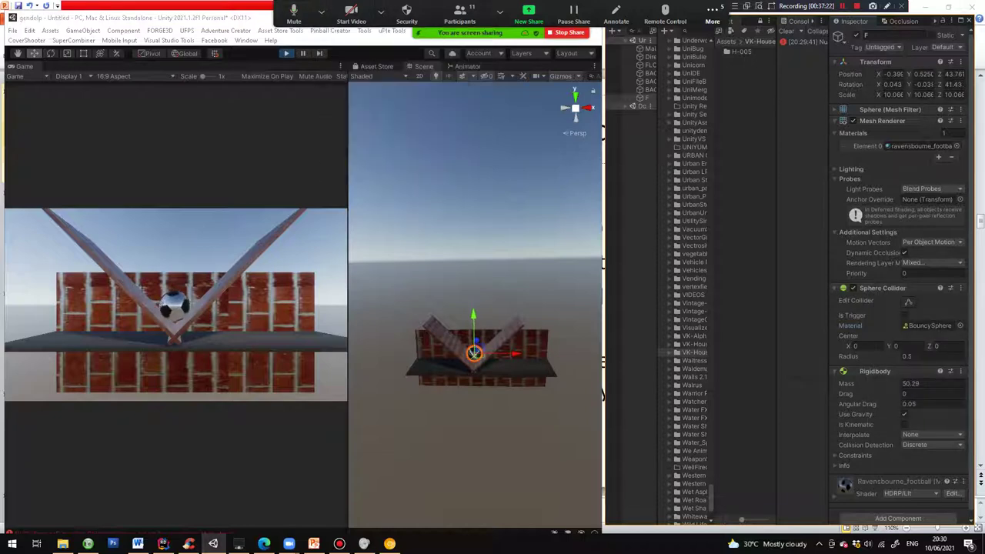
pyautogui.click(961, 288)
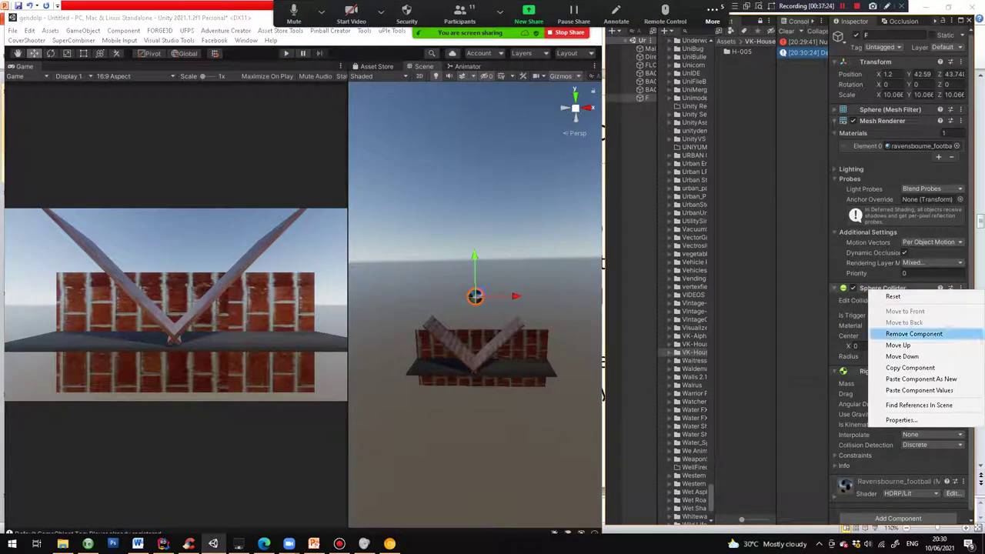
pyautogui.click(919, 390)
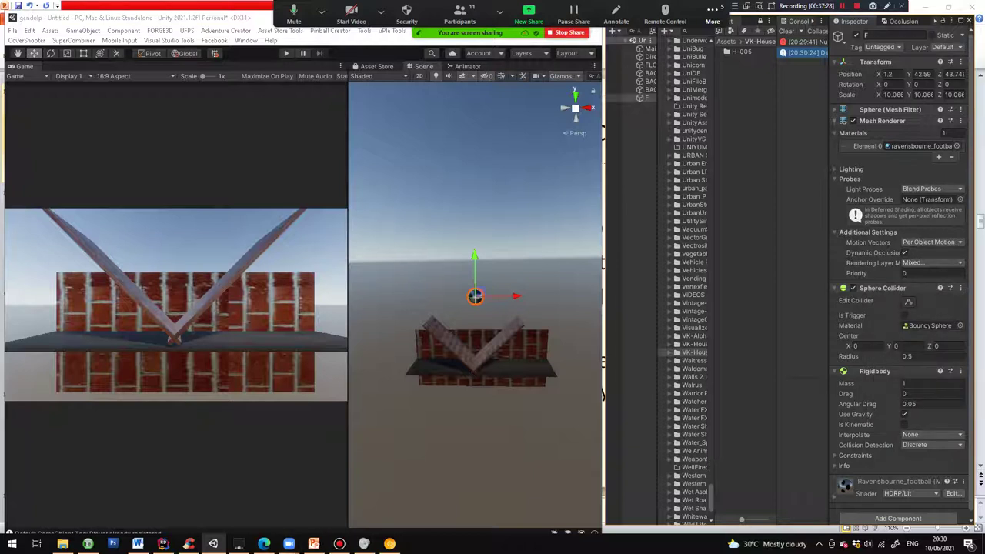
# Raise the football to a Y position of 44.7 and check the Rigidbody physics slide in PowerPoint.
pyautogui.moveTo(475, 258); pyautogui.dragTo(475, 255)
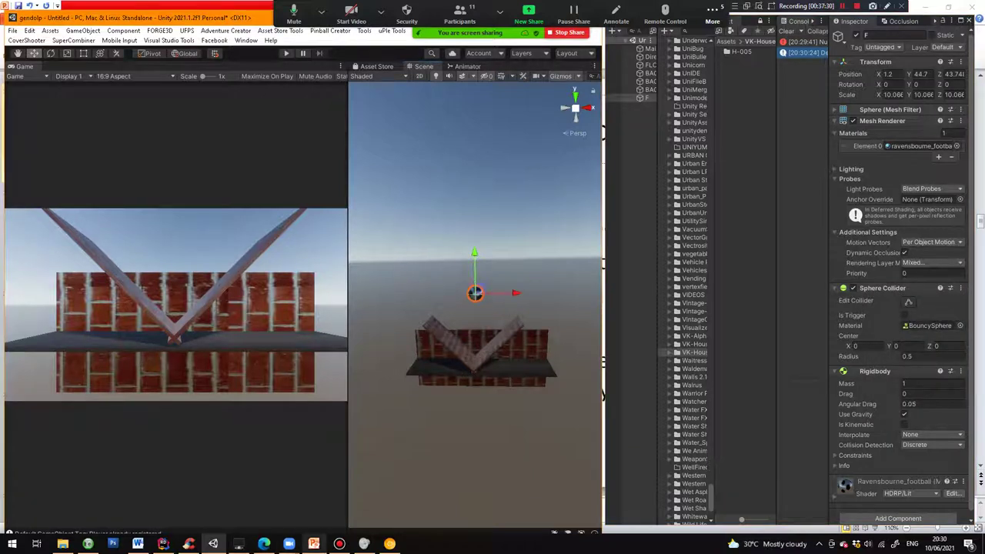
pyautogui.hotkey('alt', 'Tab')
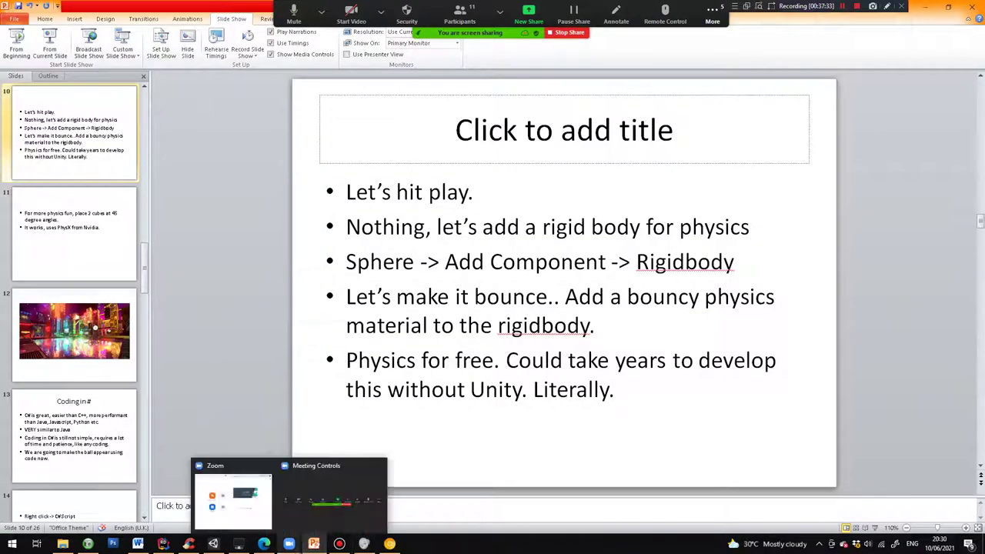
pyautogui.click(314, 545)
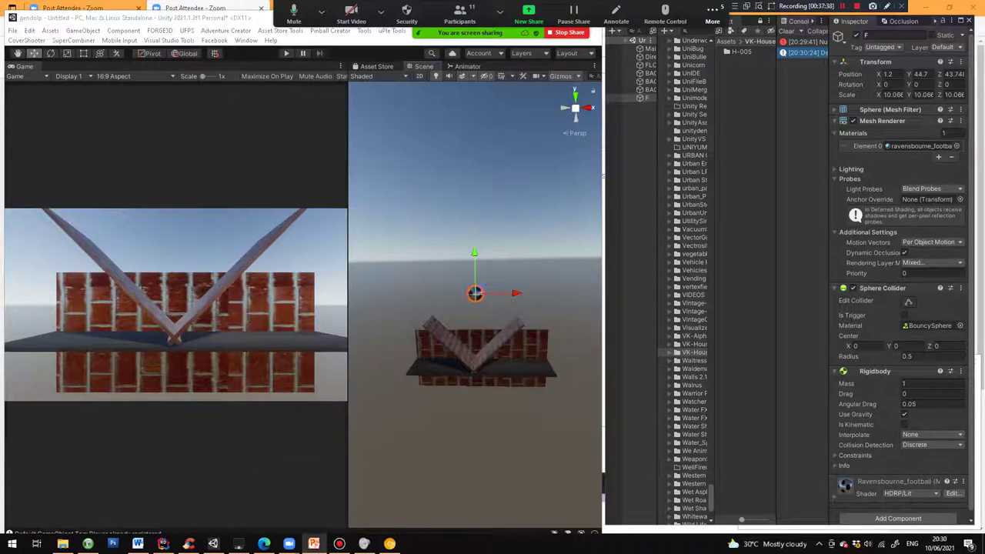
# Run the game again without building the bundles and watch the football drop onto the ramps.
pyautogui.scroll(6, 475, 323)
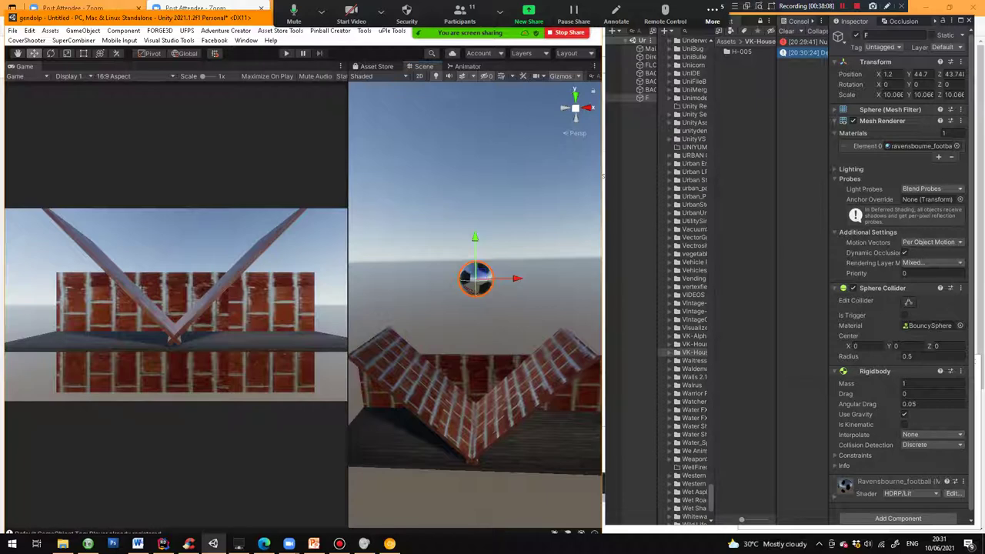
pyautogui.hotkey('ctrl', 'p')
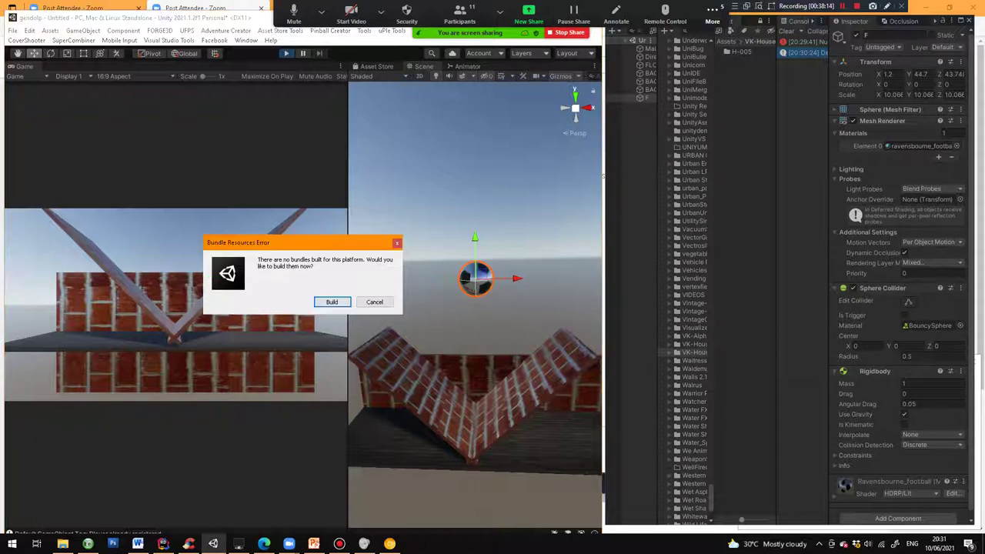
pyautogui.click(374, 302)
pyautogui.moveTo(339, 543)
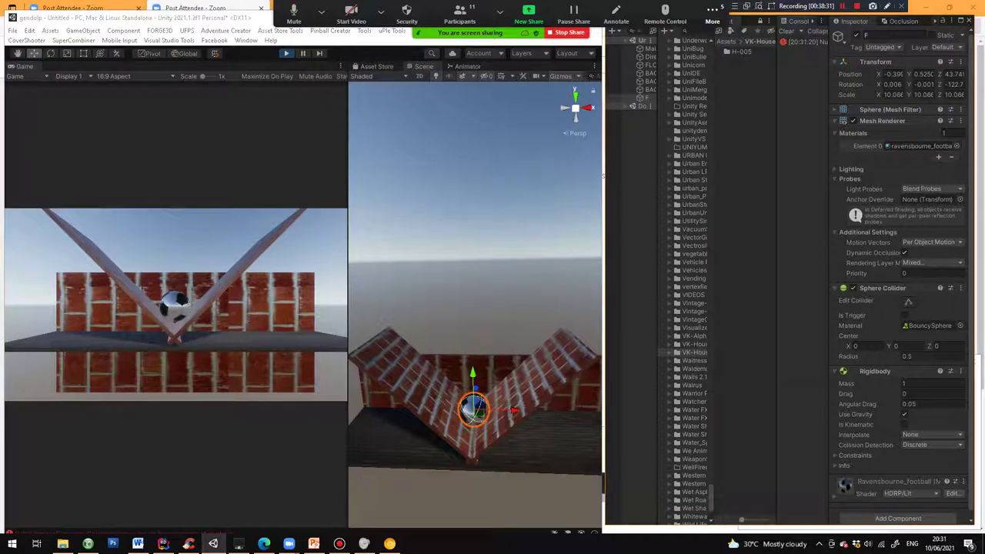
# Bring up the Rendering options among the editor's windows.
pyautogui.click(247, 40)
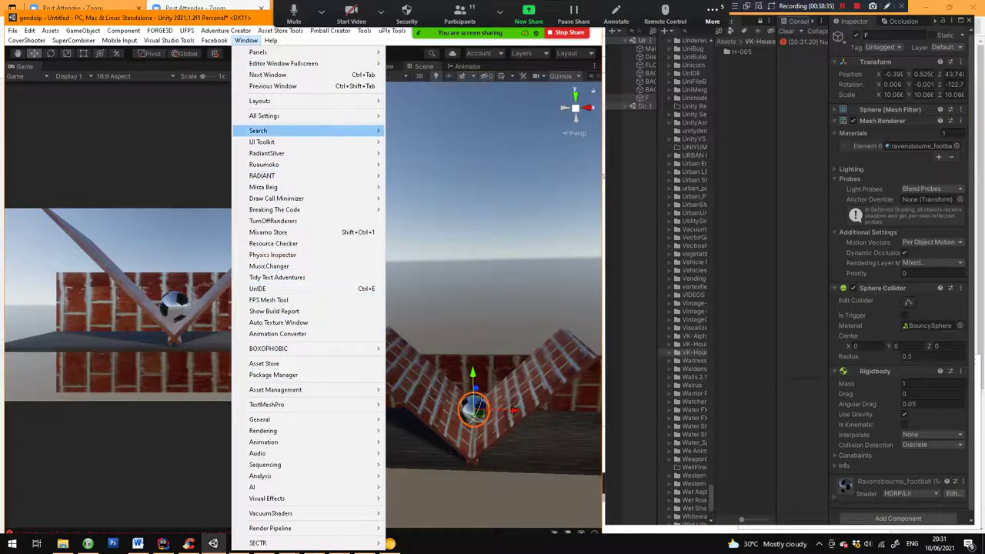
pyautogui.moveTo(307, 431)
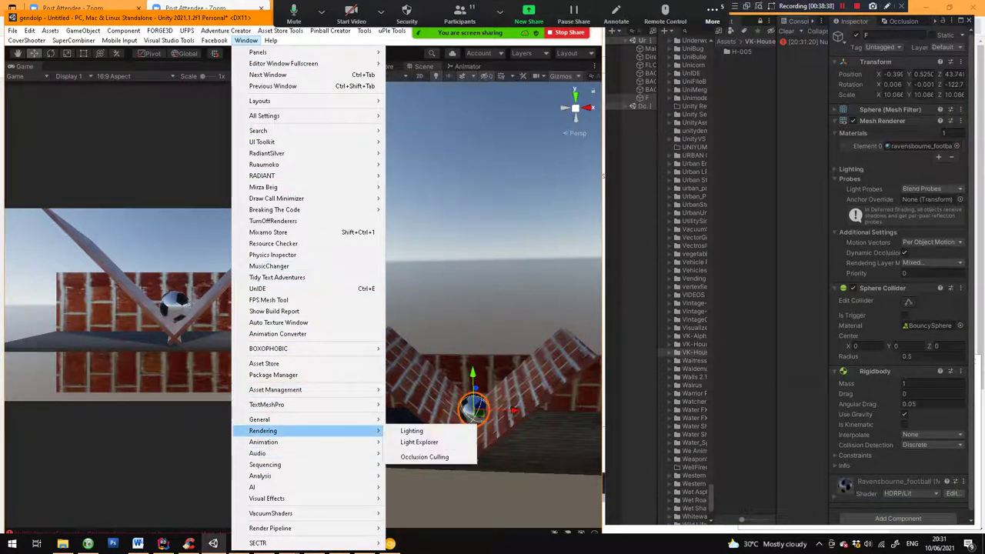
# Stop the running game and examine the Environment and Scene lighting settings, closing the Lighting window when done.
pyautogui.click(409, 429)
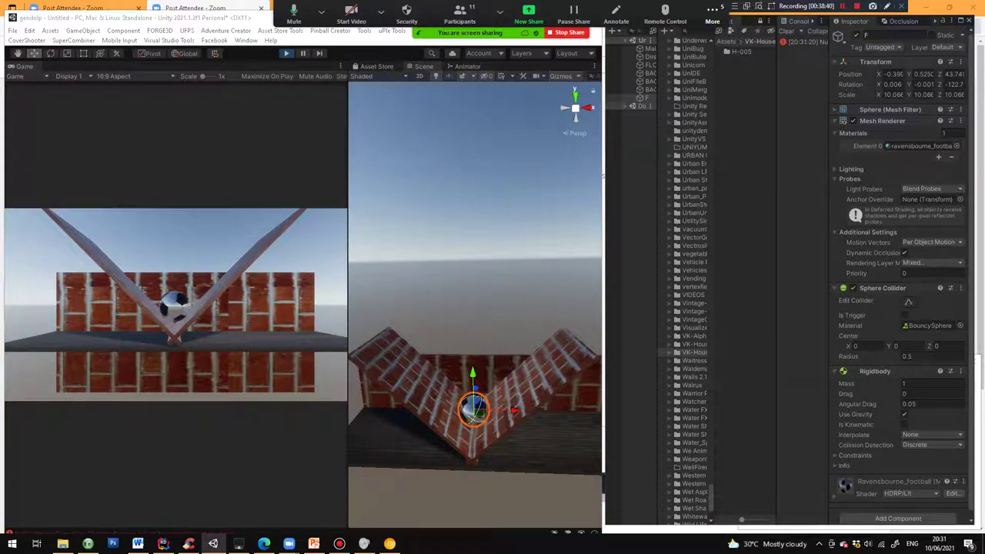
pyautogui.moveTo(0, 80); pyautogui.dragTo(754, 51)
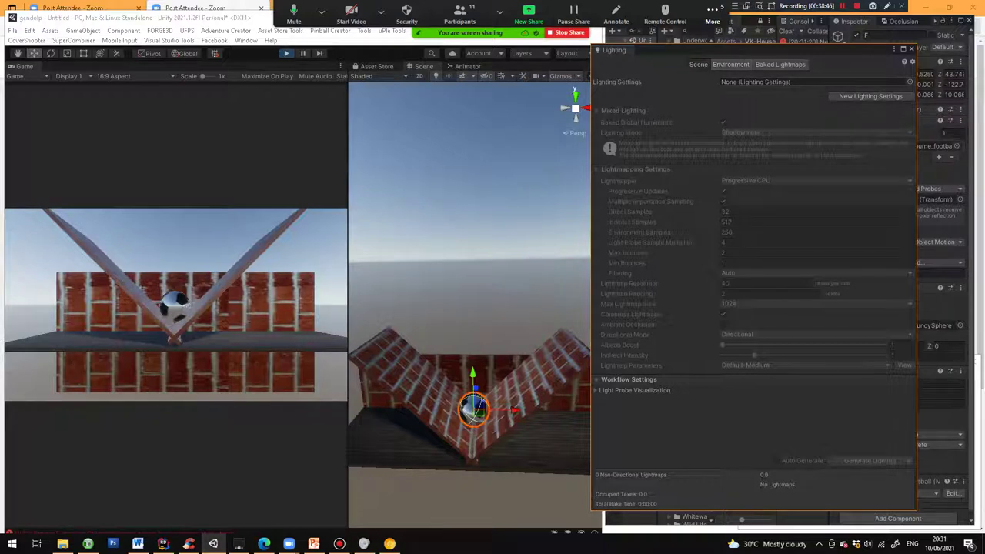
pyautogui.hotkey('ctrl', 'p')
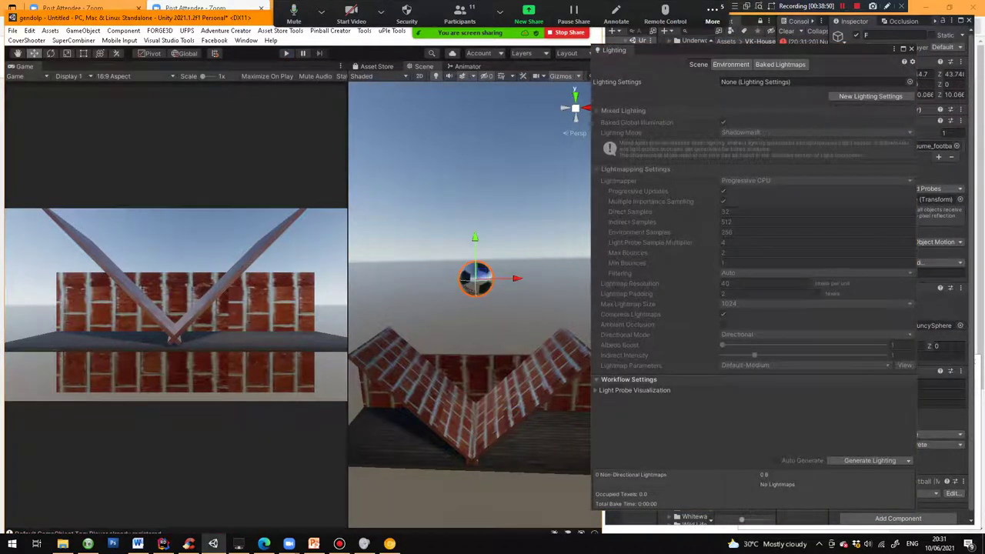
pyautogui.click(731, 64)
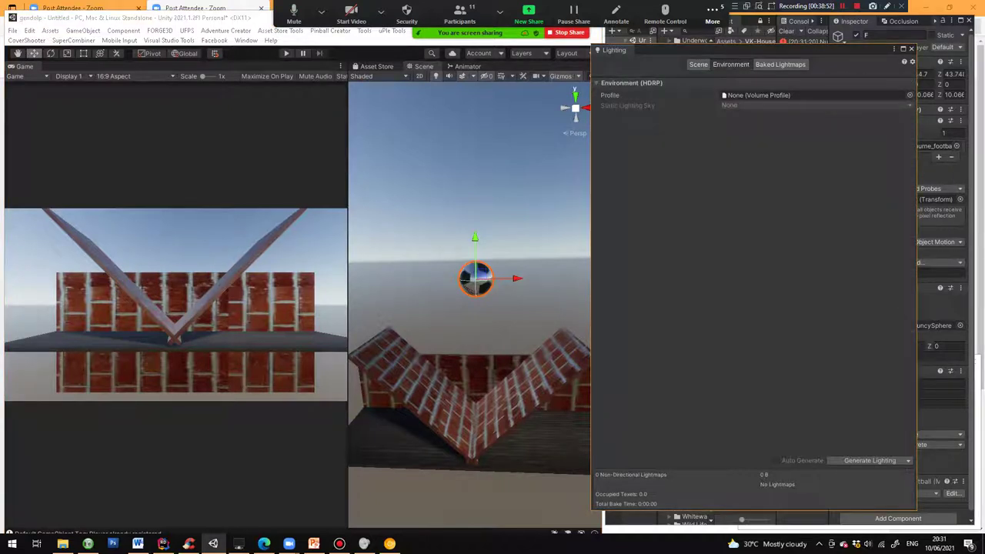
pyautogui.click(699, 64)
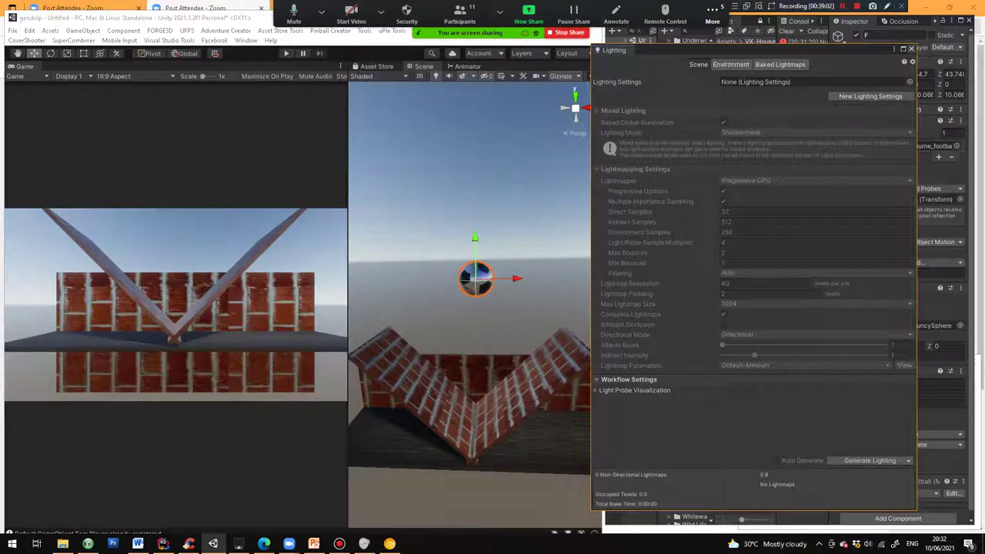
pyautogui.click(911, 48)
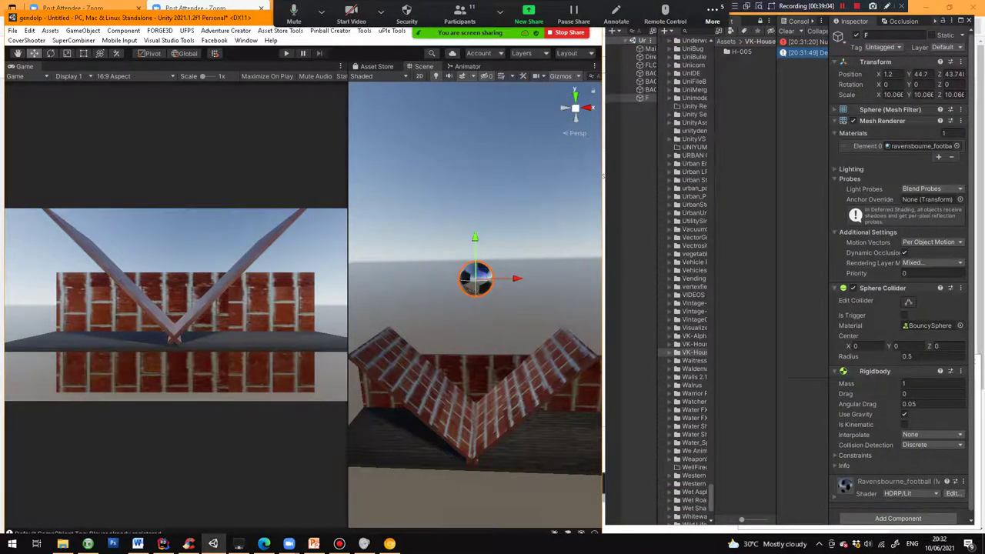
# Switch to the PowerPoint slideshow and read ahead to the slide about turning the football into a prefab.
pyautogui.click(314, 545)
pyautogui.click(49, 46)
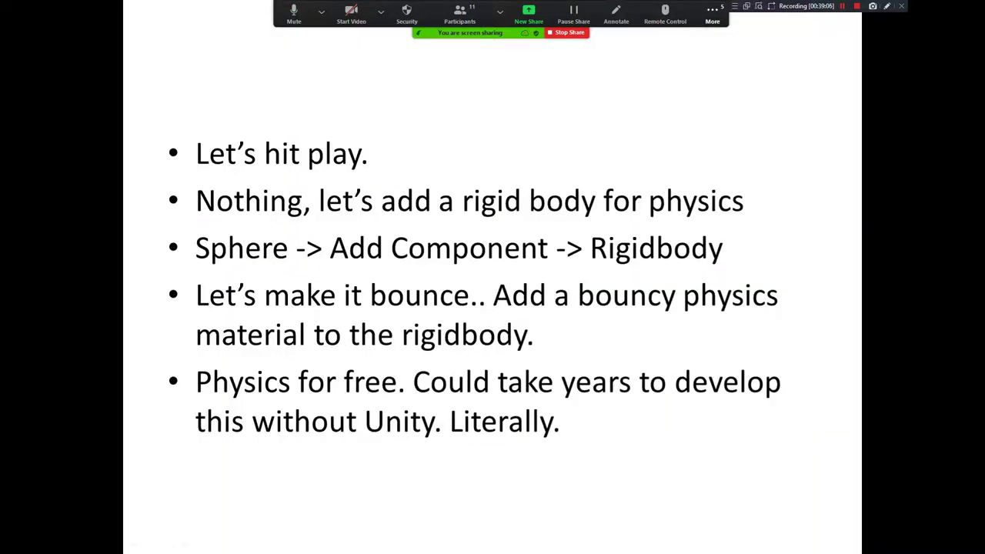
pyautogui.press('Right')
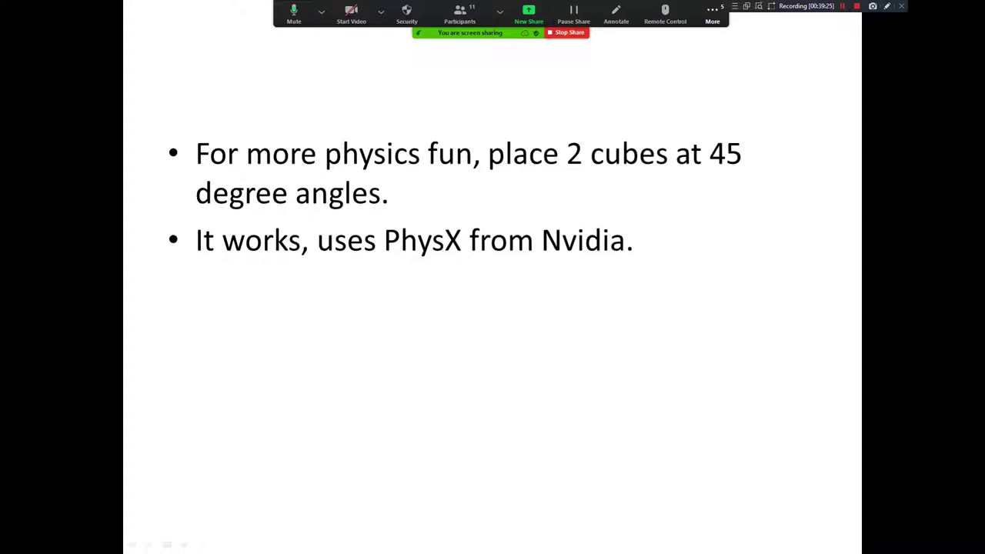
pyautogui.press('Right')
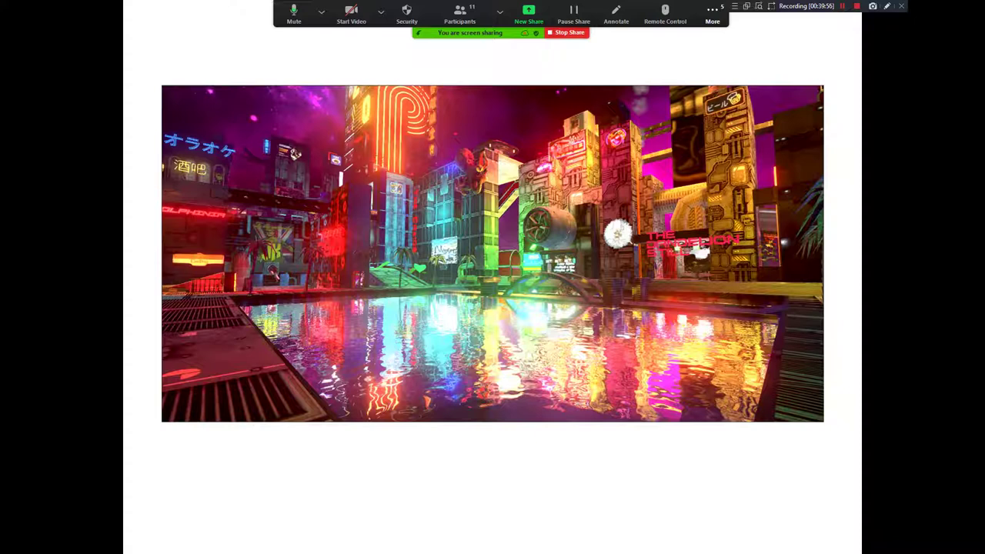
pyautogui.press('Right')
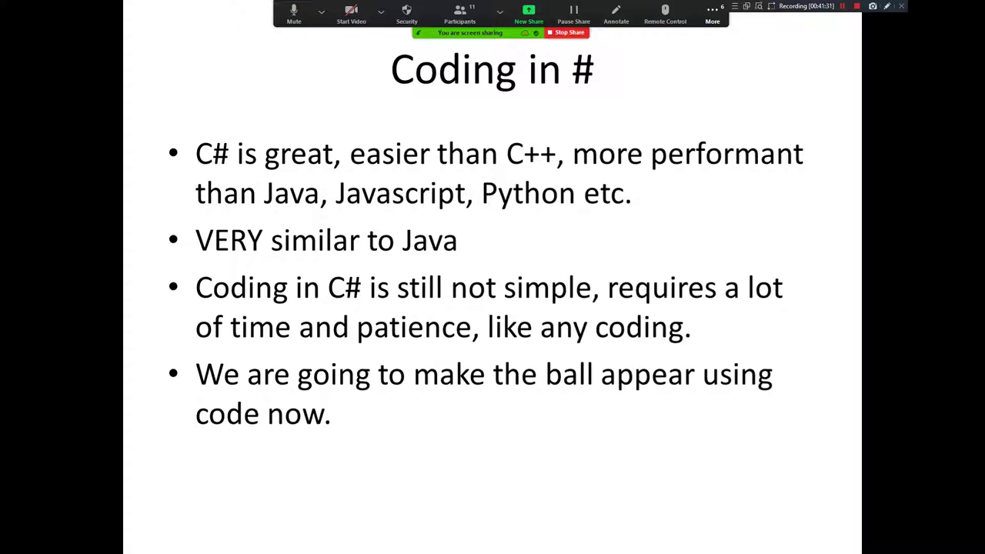
pyautogui.press('Right')
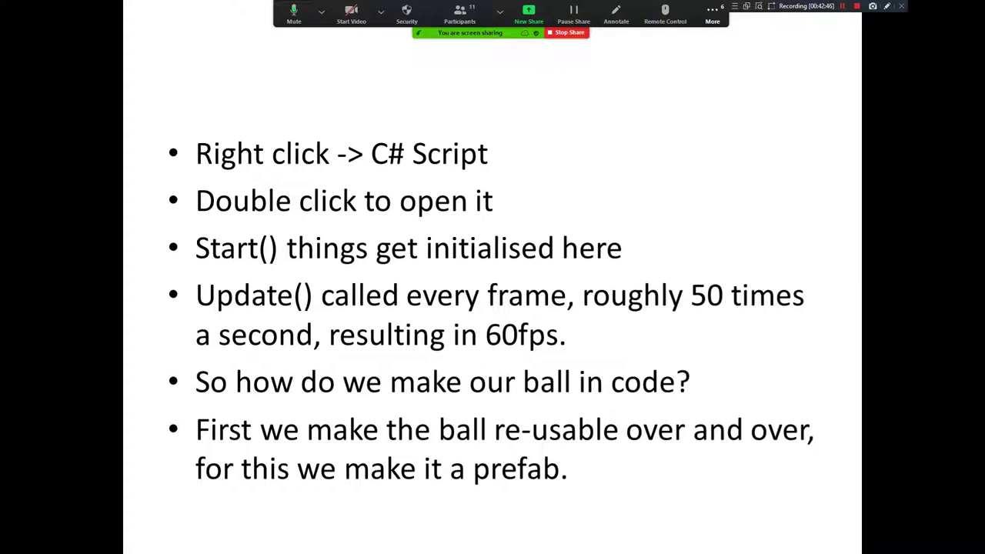
pyautogui.press('Right')
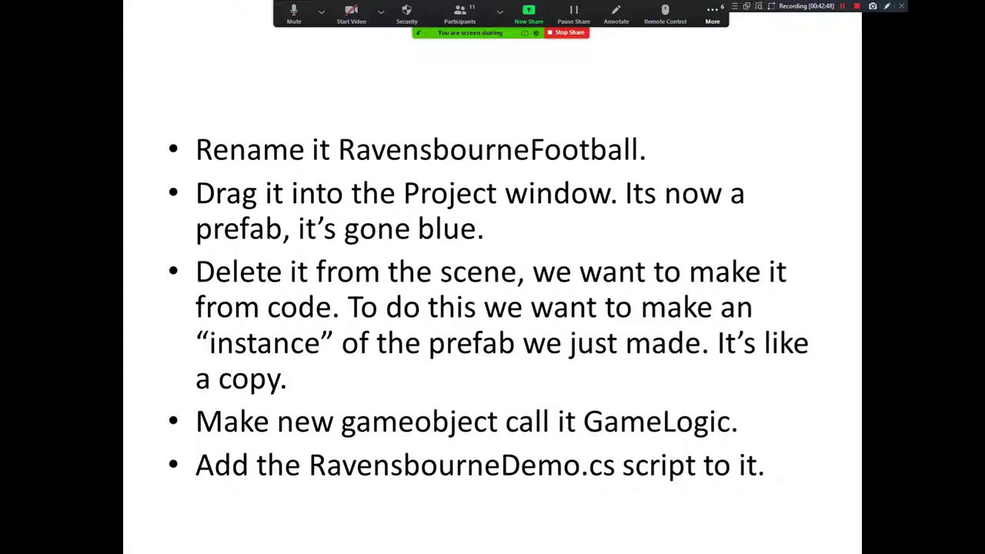
pyautogui.click(713, 14)
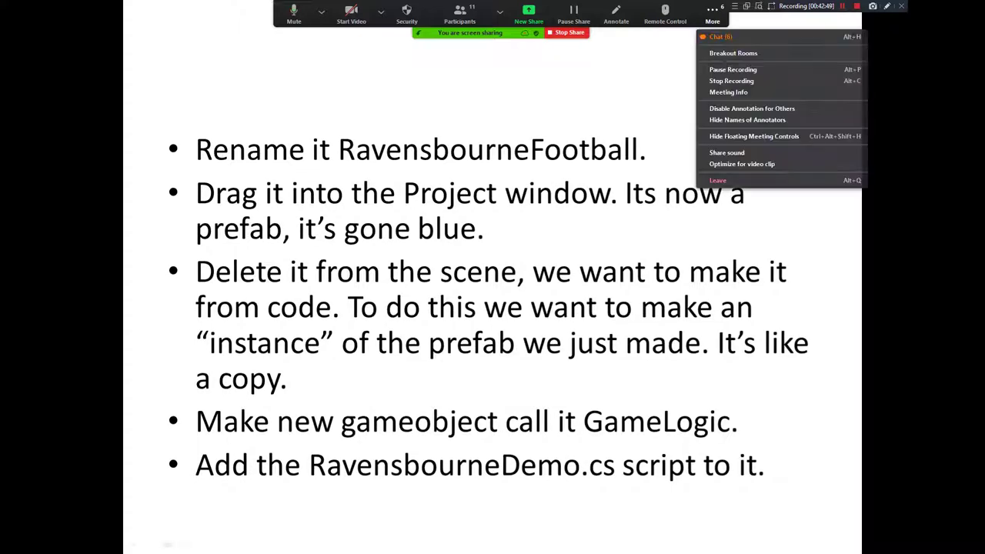
pyautogui.click(712, 14)
pyautogui.click(713, 13)
pyautogui.click(712, 14)
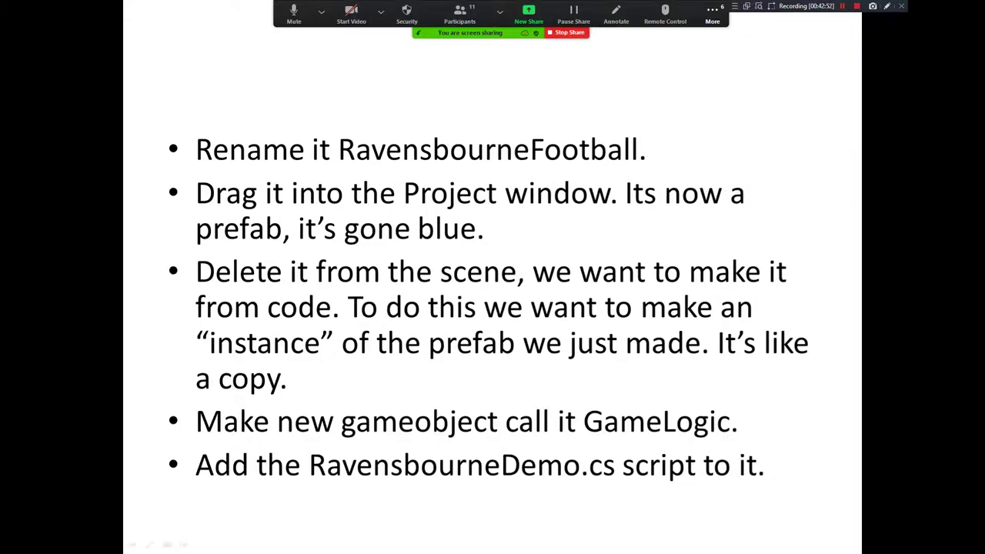
# Leave the slideshow, return to Unity and widen the hierarchy list so the full object names can be read.
pyautogui.press('Escape')
pyautogui.hotkey('alt', 'Tab')
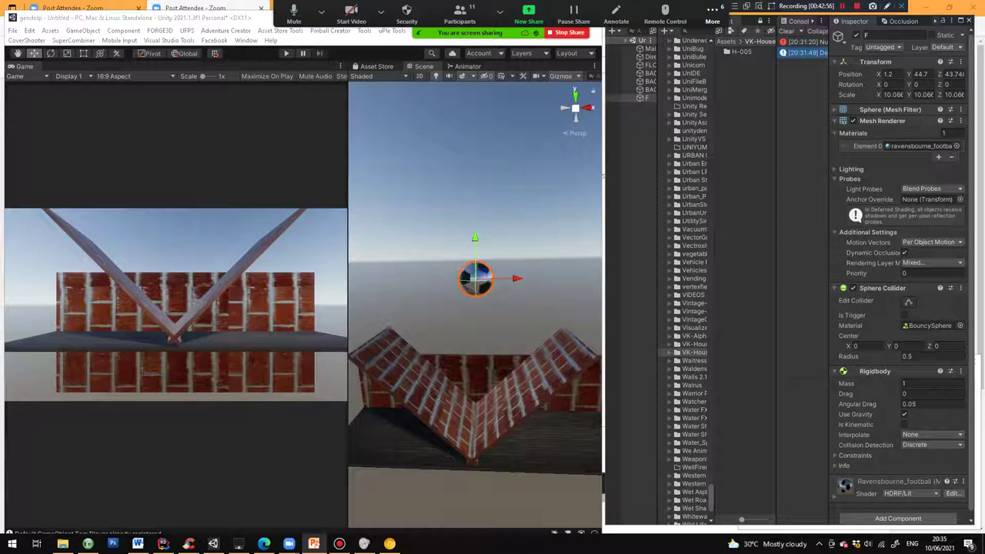
pyautogui.moveTo(604, 308); pyautogui.dragTo(513, 308)
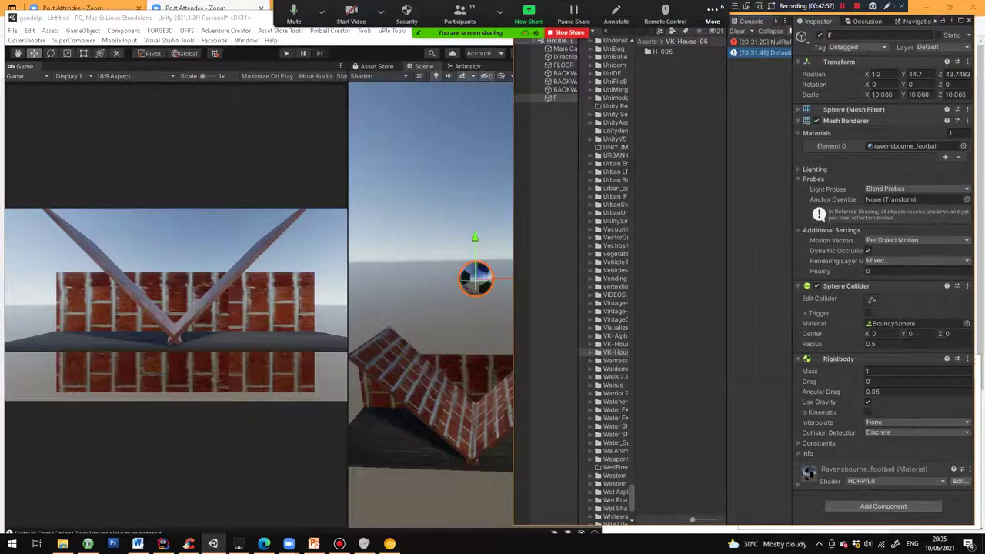
pyautogui.moveTo(578, 231); pyautogui.dragTo(662, 230)
# Rename the BACKWALL (1) object as LEFTRAMP.
pyautogui.click(570, 73)
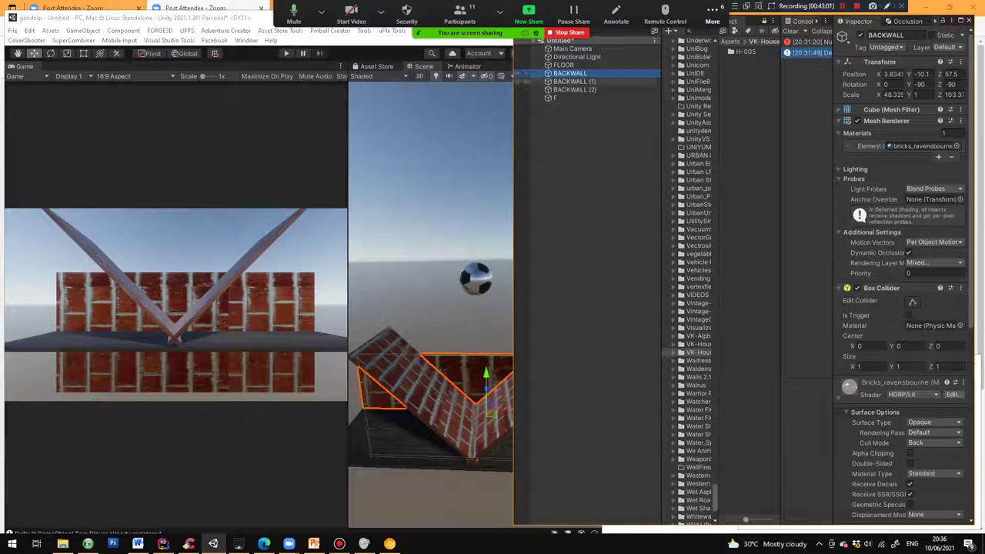
pyautogui.click(575, 82)
pyautogui.press('F2')
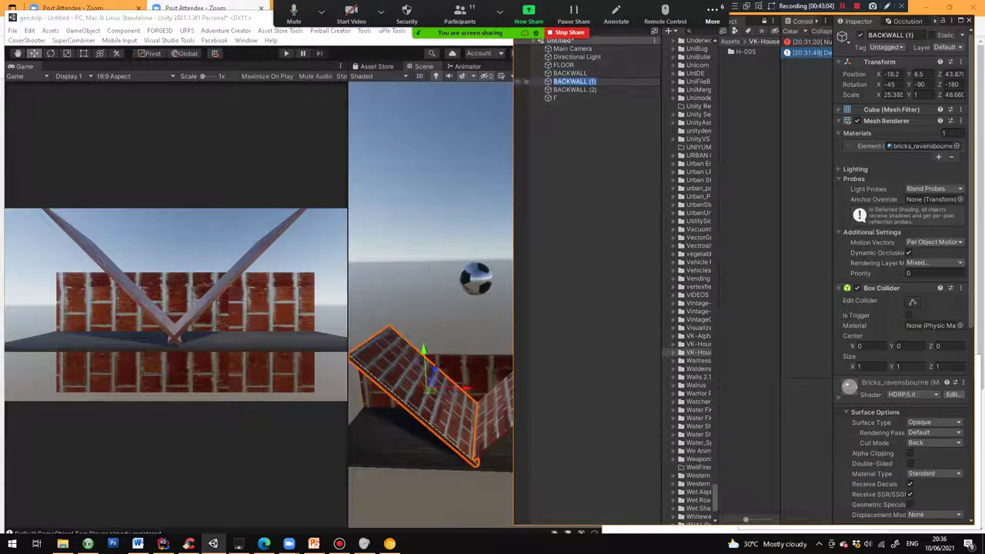
pyautogui.write('leftr')
pyautogui.press('BackSpace')
pyautogui.press('BackSpace')
pyautogui.press('BackSpace')
pyautogui.press('BackSpace')
pyautogui.press('BackSpace')
pyautogui.write('LEFTRAMP')
pyautogui.press('Return')
# Rename the BACKWALL (2) object as RIGHTRAMP.
pyautogui.click(575, 90)
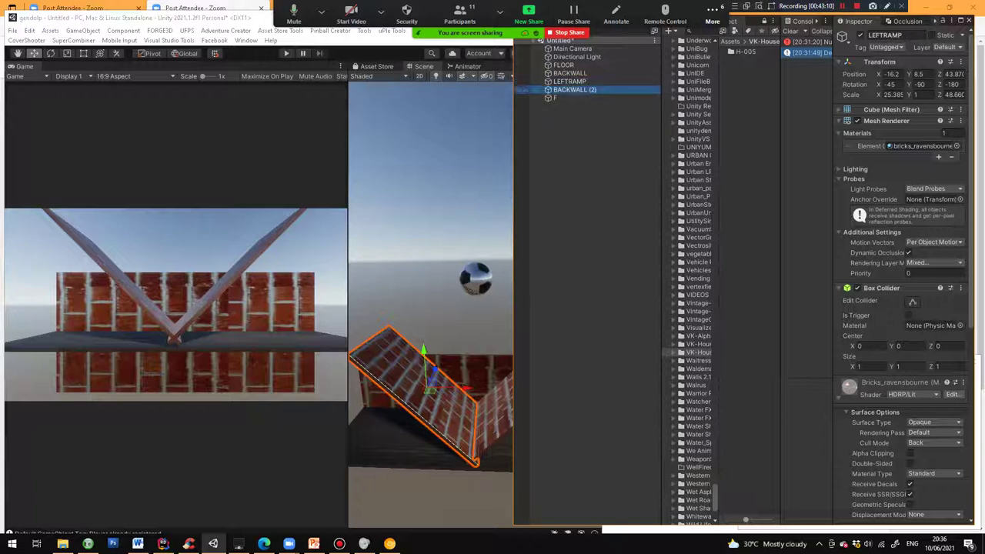
pyautogui.press('F2')
pyautogui.write('R')
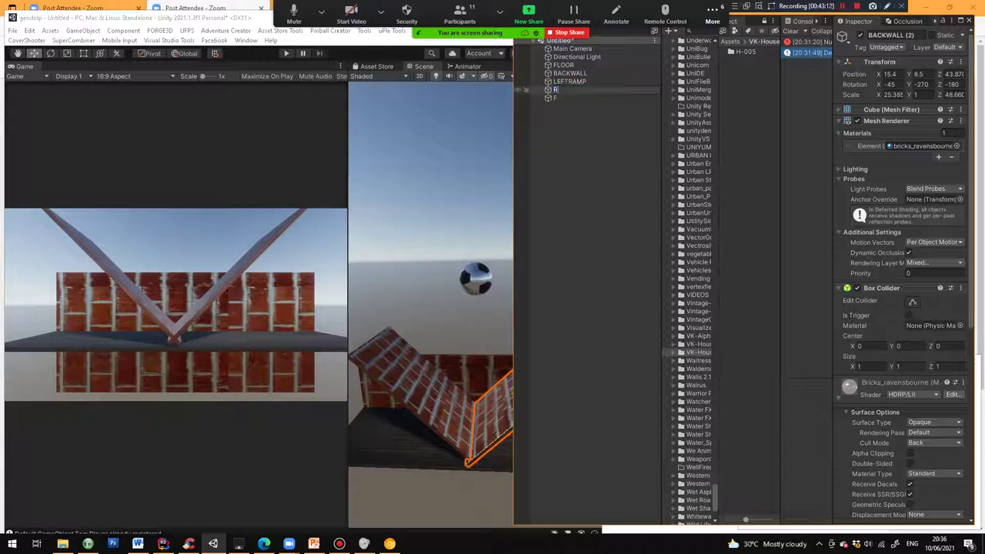
pyautogui.write('IGHTRAMP')
pyautogui.press('Return')
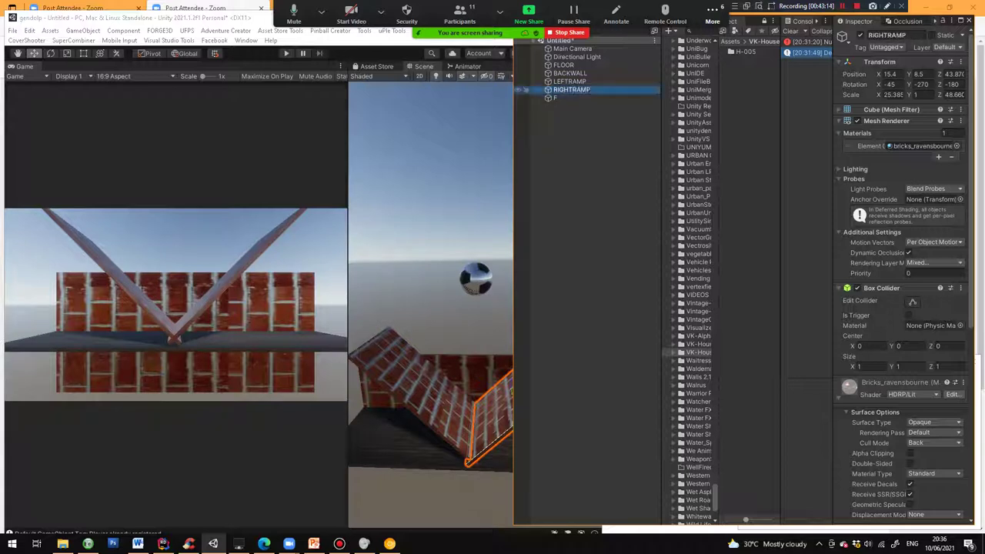
# Rename the football object F as RavensbourneFootballX and clear the console messages.
pyautogui.click(570, 97)
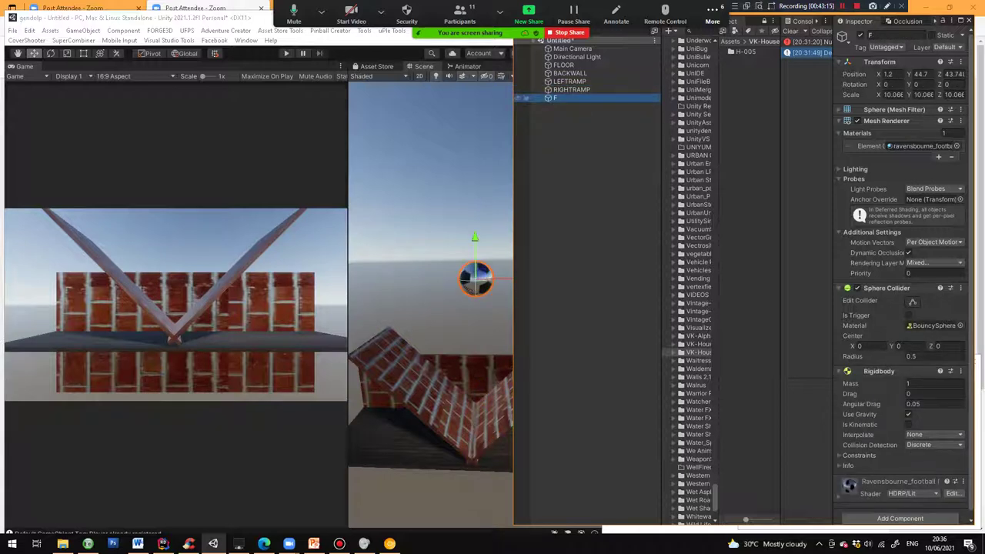
pyautogui.press('F2')
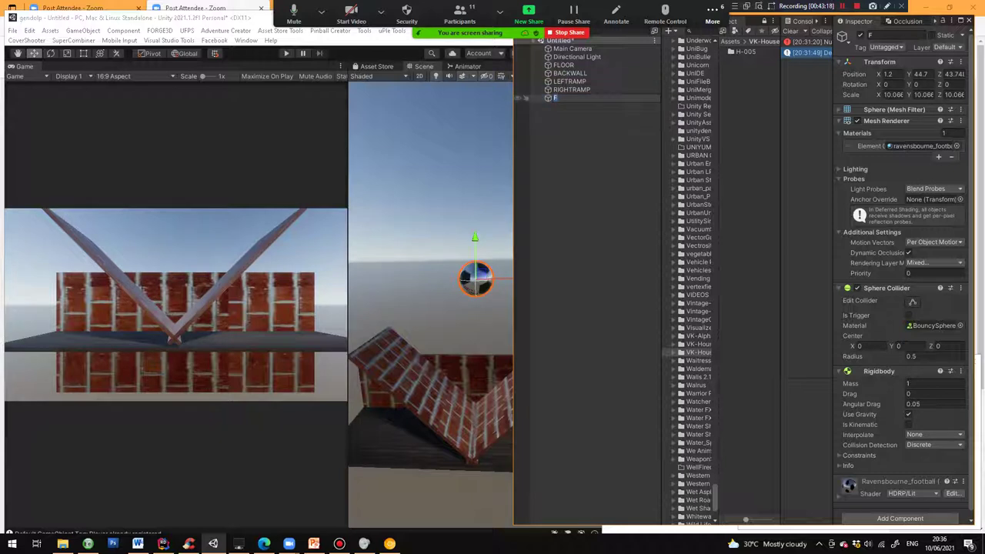
pyautogui.write('Ravensbo')
pyautogui.write('urneFootballX')
pyautogui.press('Return')
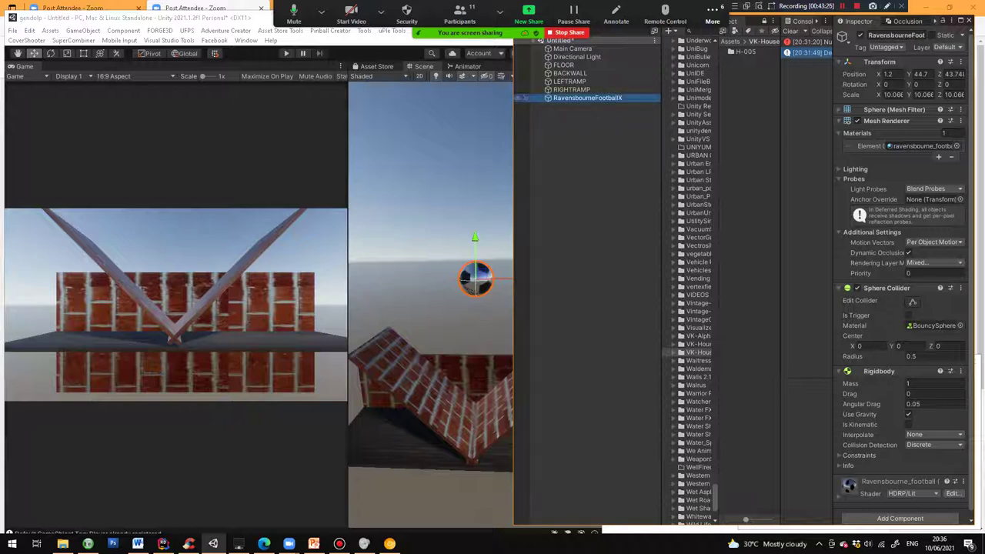
pyautogui.click(791, 31)
# Make the RavensbourneFootballX object a prefab in the __RSL_CONTENT assets folder.
pyautogui.moveTo(662, 254); pyautogui.dragTo(583, 254)
pyautogui.click(652, 42)
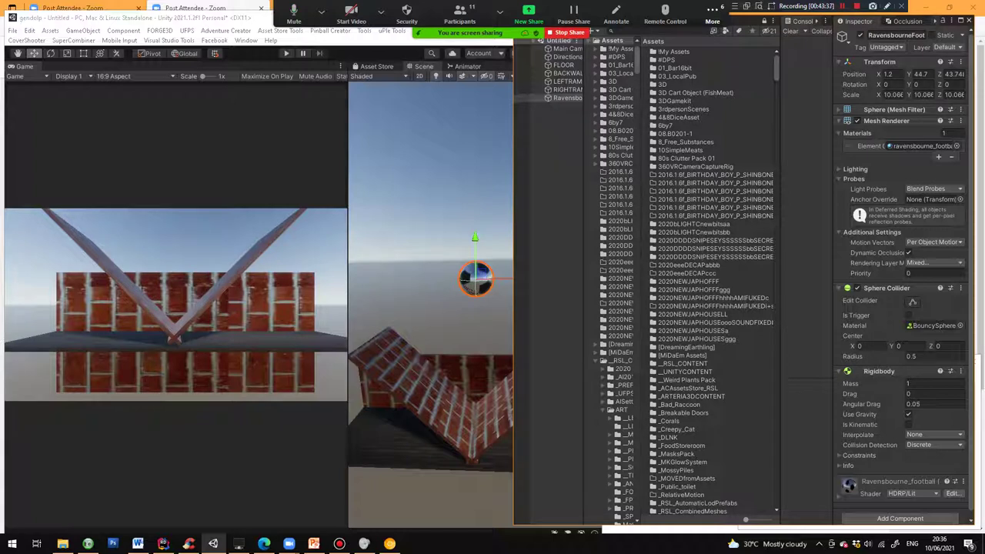
pyautogui.click(683, 363)
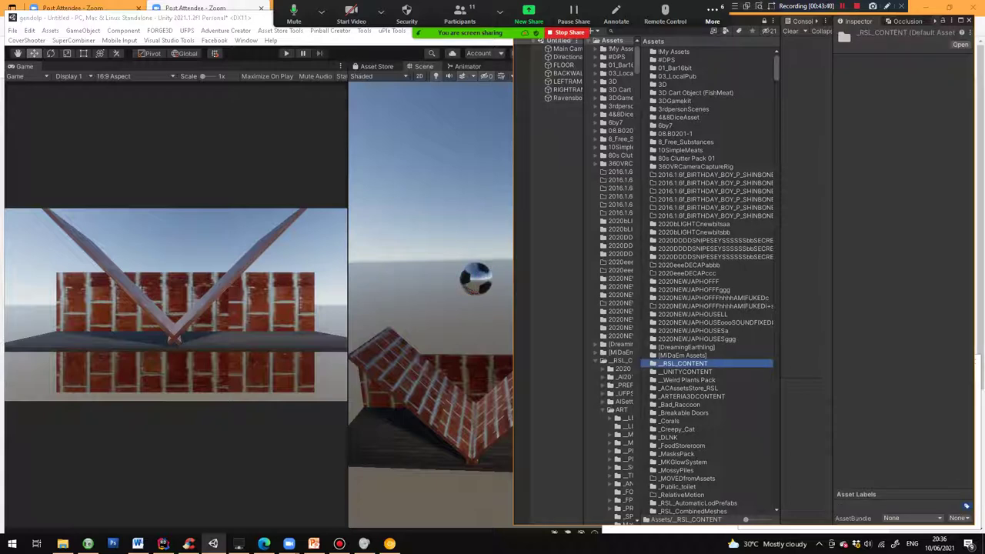
pyautogui.doubleClick(683, 363)
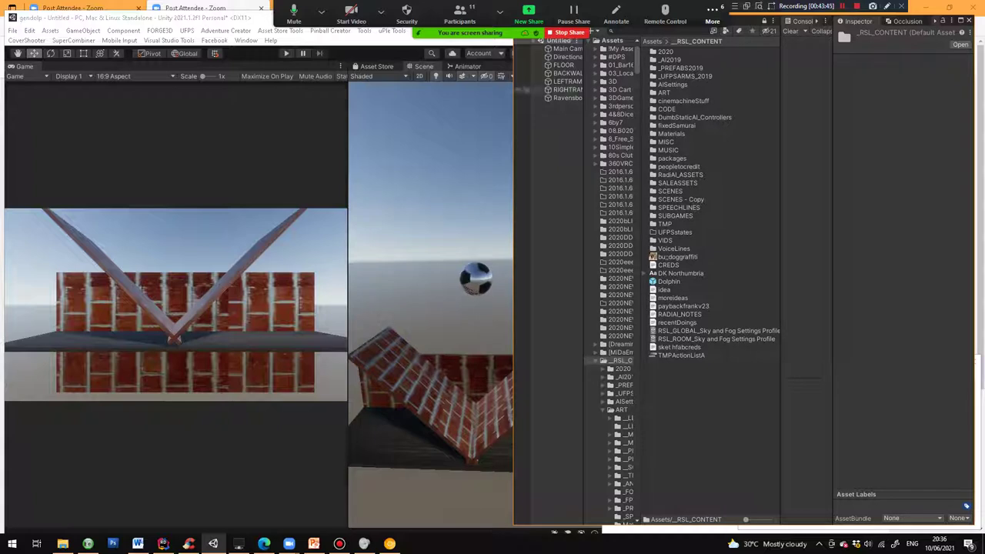
pyautogui.click(567, 98)
pyautogui.moveTo(567, 98); pyautogui.dragTo(697, 92)
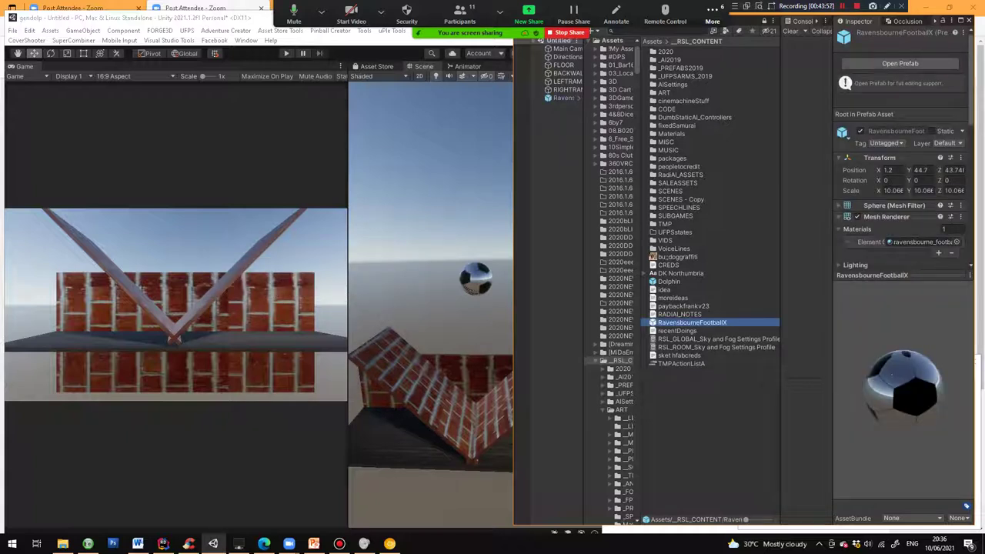
pyautogui.click(908, 22)
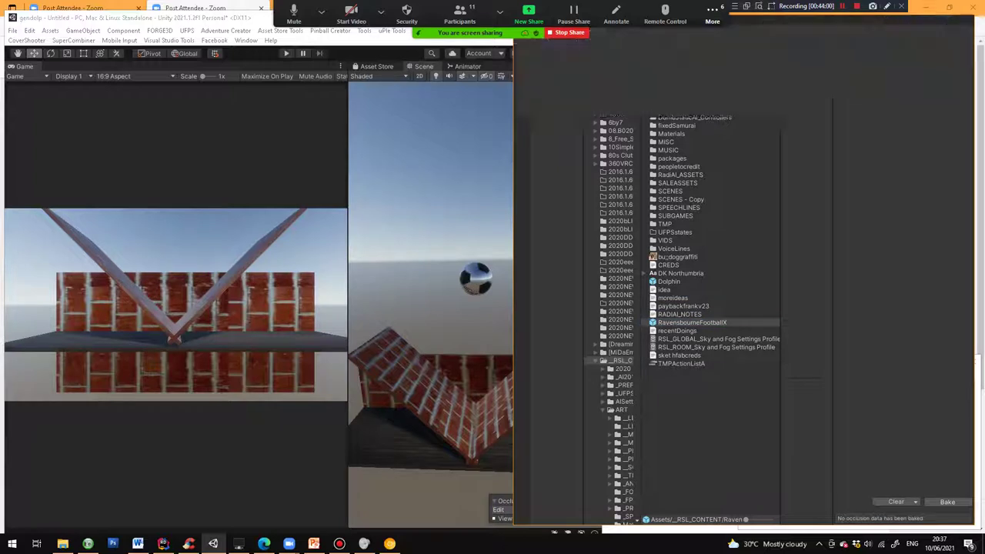
pyautogui.moveTo(833, 193); pyautogui.dragTo(820, 192)
pyautogui.click(712, 17)
pyautogui.press('Escape')
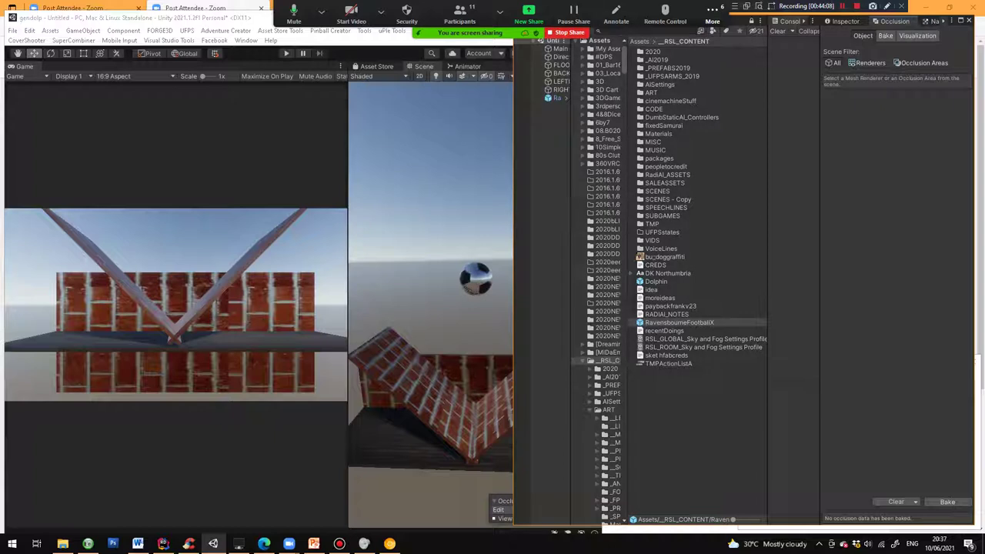
# Select the RavensbourneFootballX prefab in __RSL_CONTENT and widen the floating editor window to show the full hierarchy names.
pyautogui.click(658, 60)
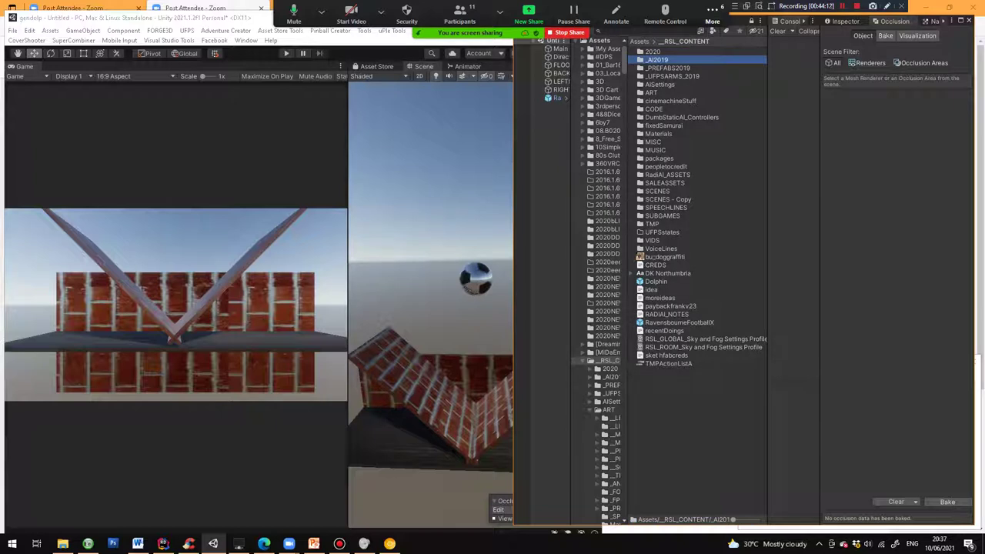
pyautogui.click(680, 323)
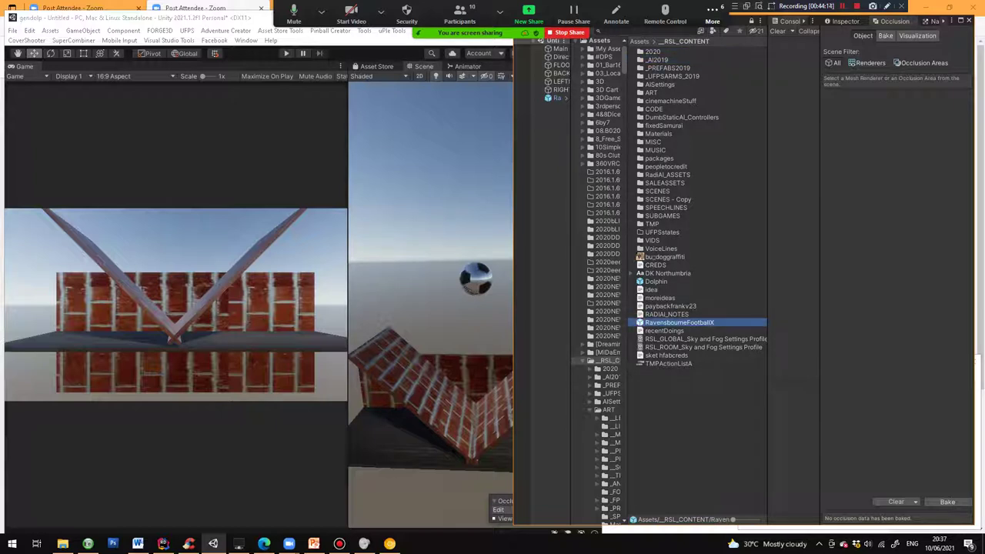
pyautogui.click(668, 315)
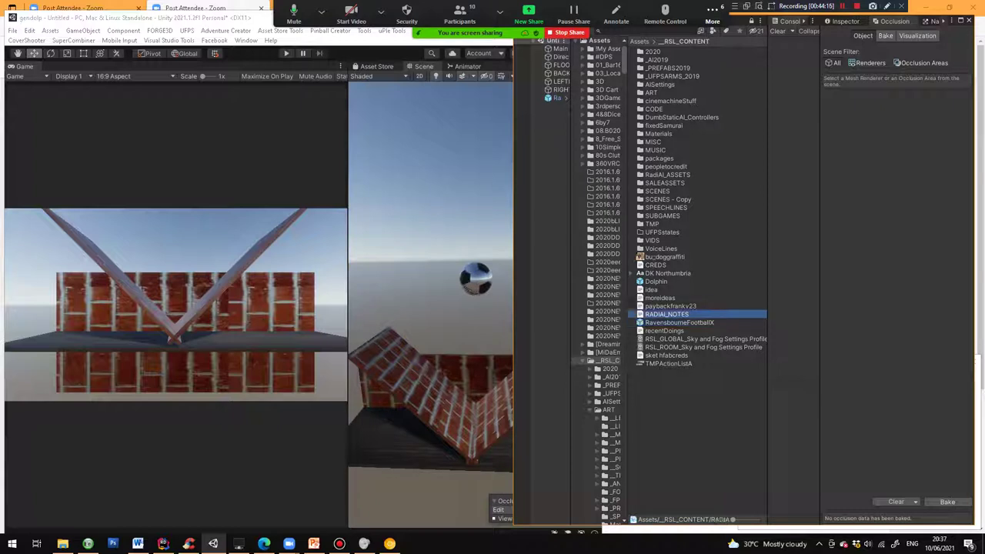
pyautogui.click(679, 323)
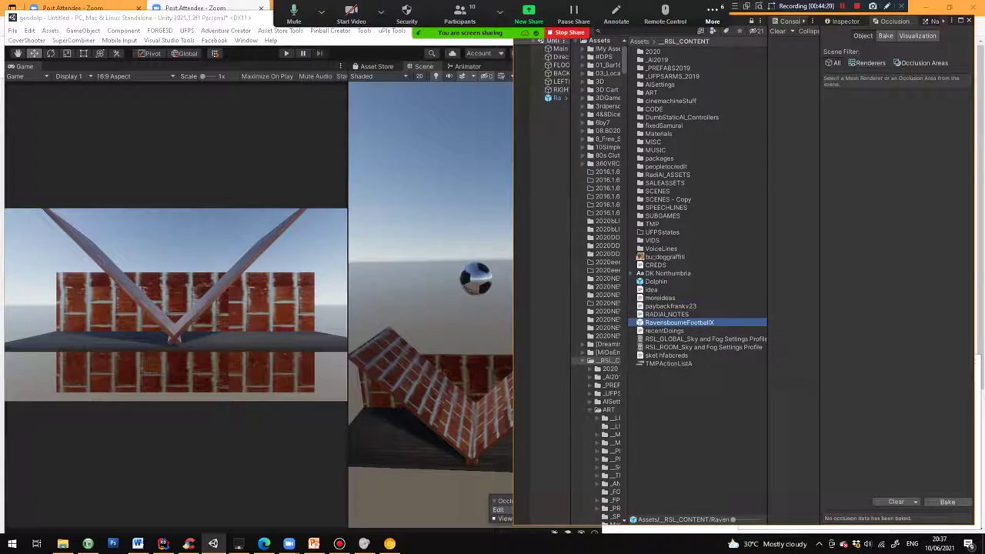
pyautogui.moveTo(513, 304); pyautogui.dragTo(397, 304)
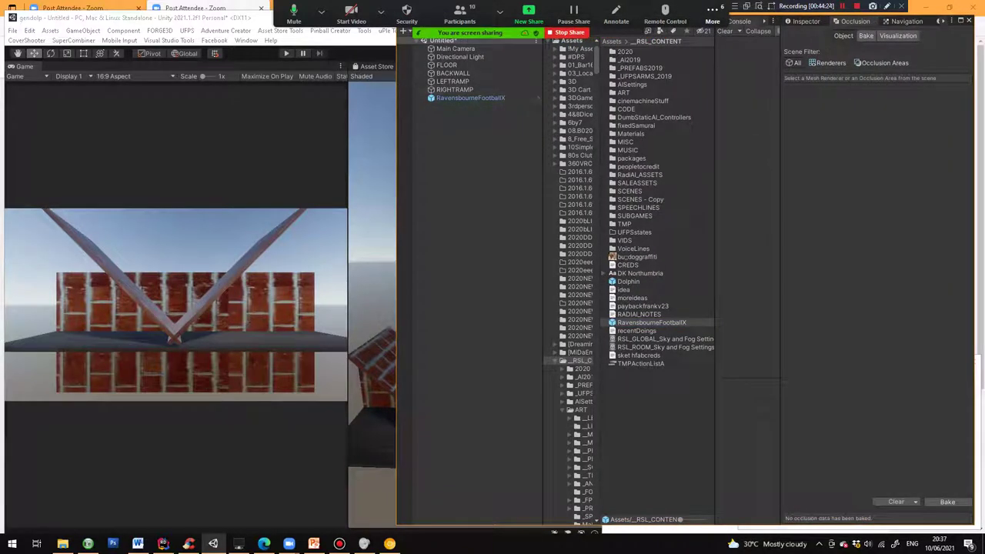
# Delete the RavensbourneFootballX instance from the scene, keeping its prefab in the __RSL_CONTENT folder.
pyautogui.click(470, 98)
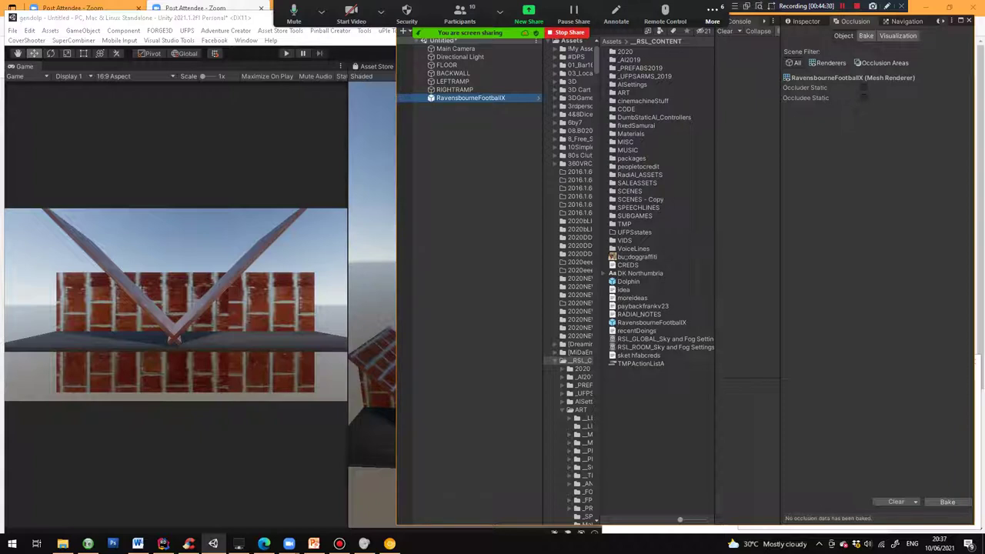
pyautogui.click(651, 322)
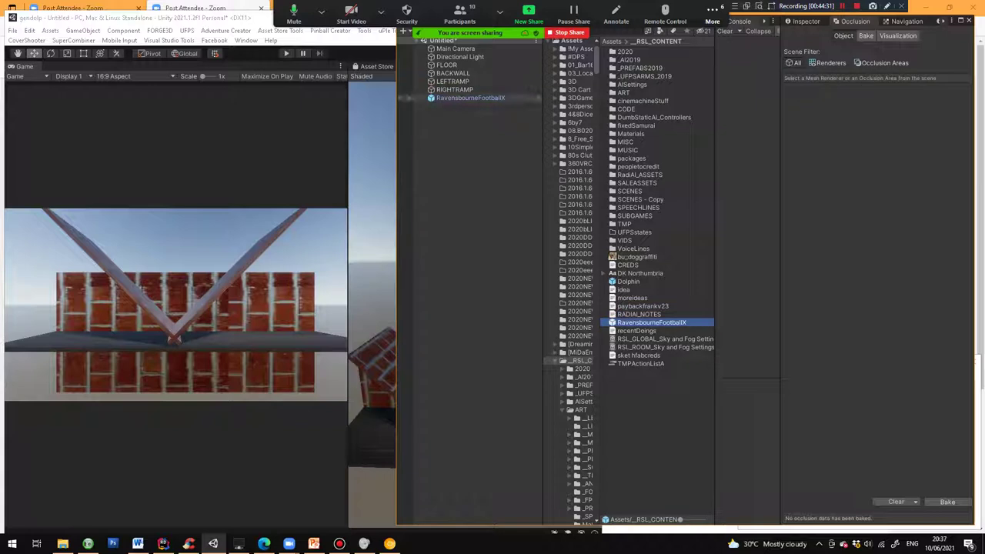
pyautogui.click(471, 98)
pyautogui.press('Delete')
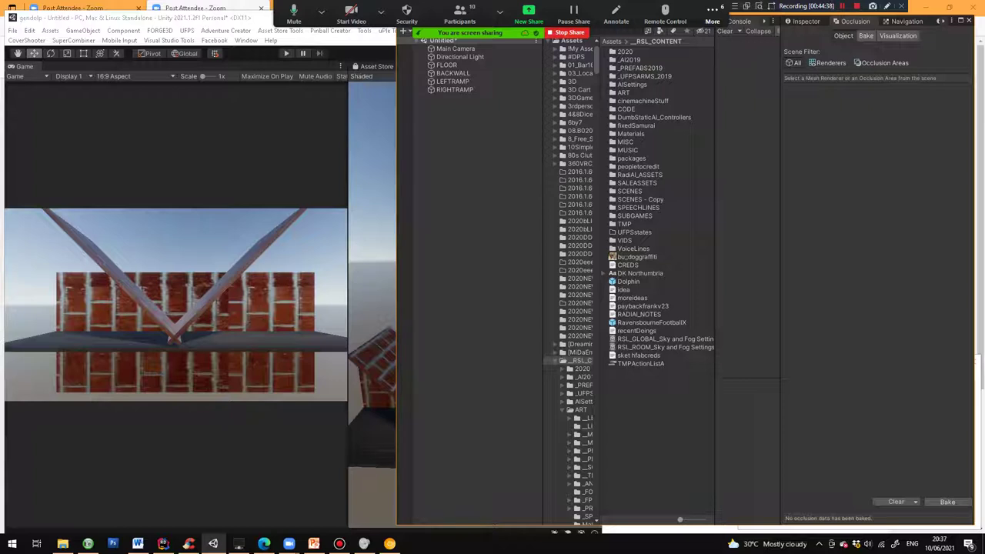
# Create a C# script named RavensbourneFootyDemo in the __RSL_CONTENT folder.
pyautogui.click(651, 323)
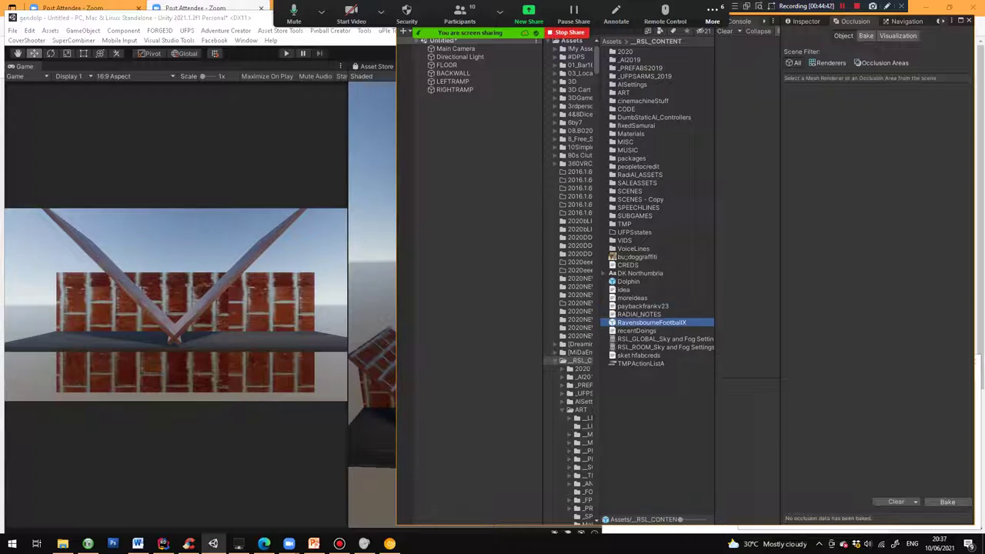
pyautogui.rightClick(634, 385)
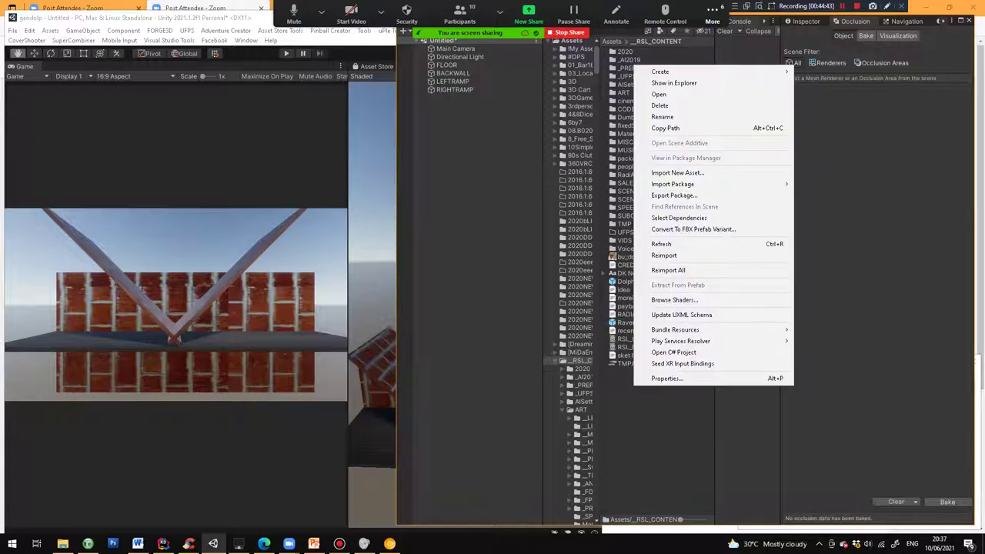
pyautogui.moveTo(661, 72)
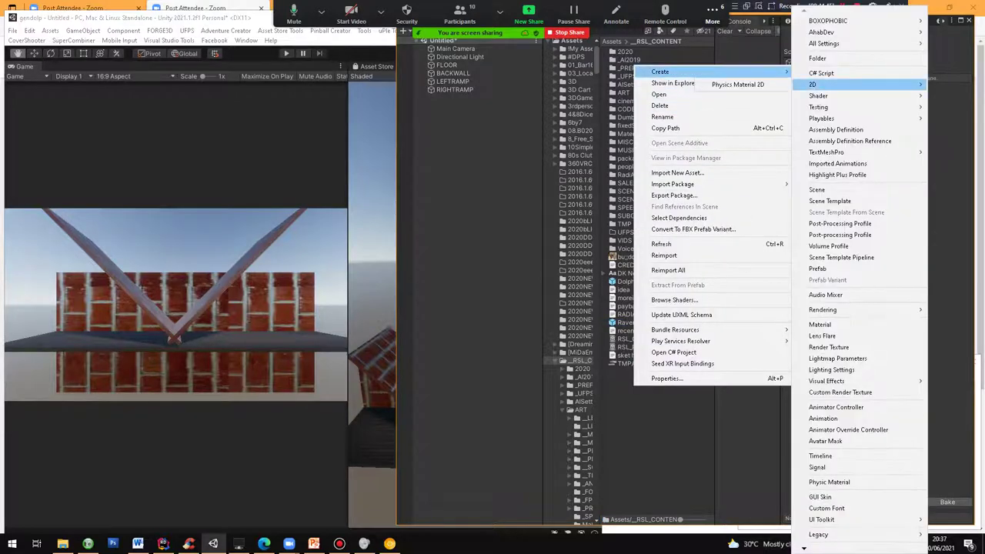
pyautogui.click(821, 72)
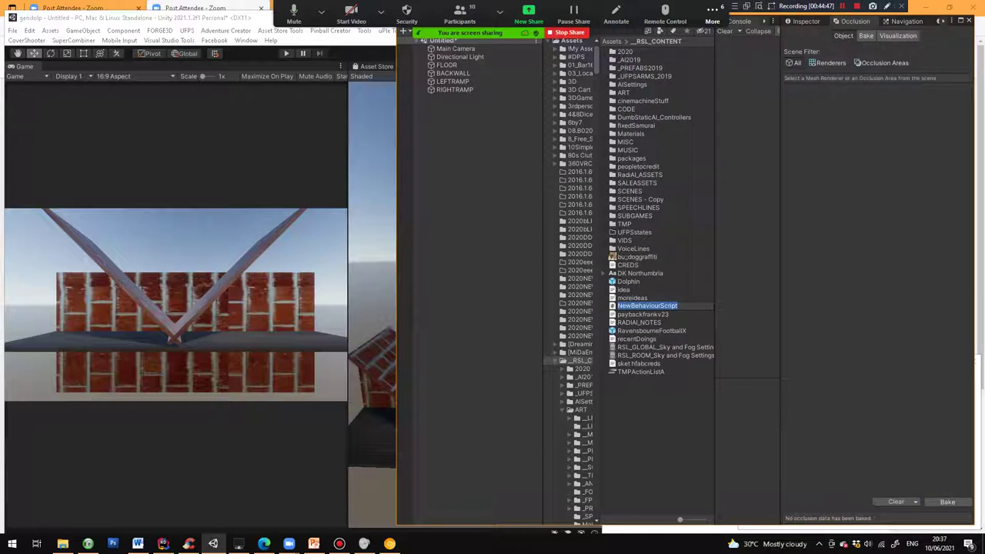
pyautogui.write('RavensbourneFootyde')
pyautogui.press('BackSpace')
pyautogui.press('BackSpace')
pyautogui.write('Demo')
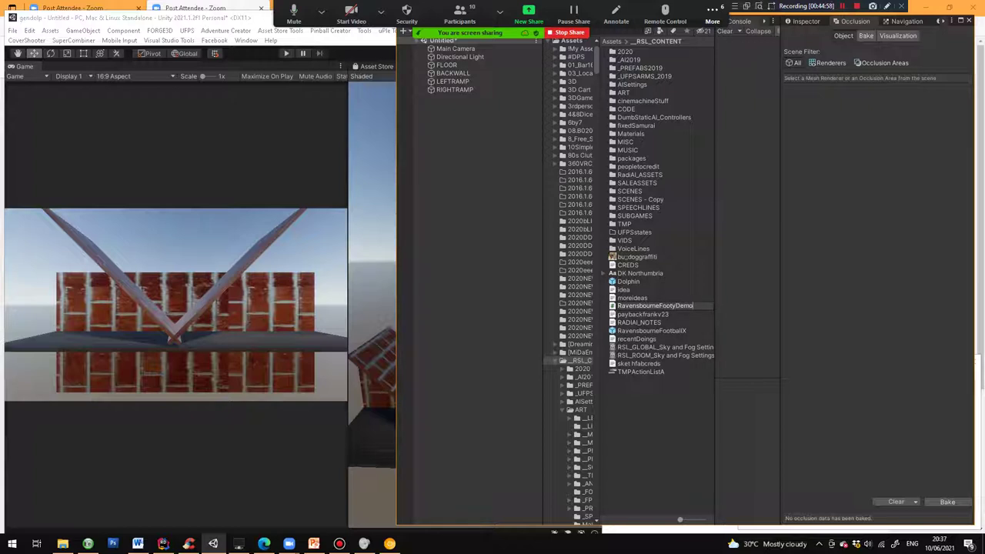
pyautogui.press('Return')
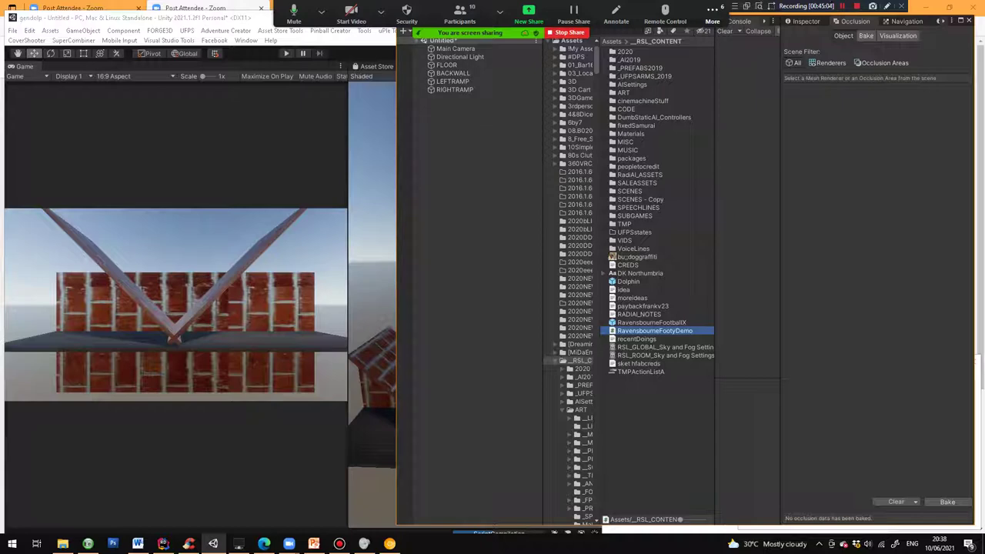
# Open the RavensbourneFootyDemo script in Rider, check the PowerPoint instruction slide, and decline Unity's offer to build bundles.
pyautogui.doubleClick(655, 331)
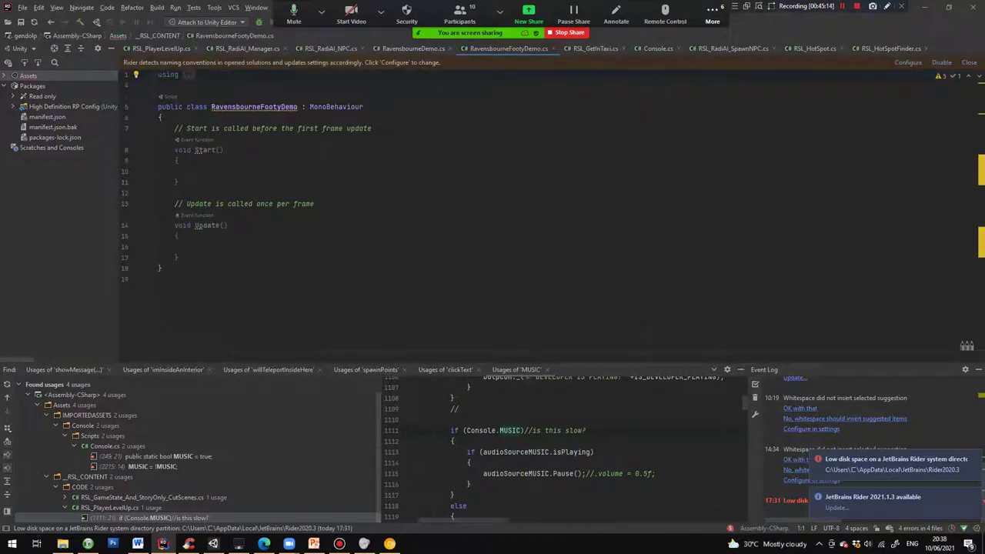
pyautogui.hotkey('alt', 'Tab')
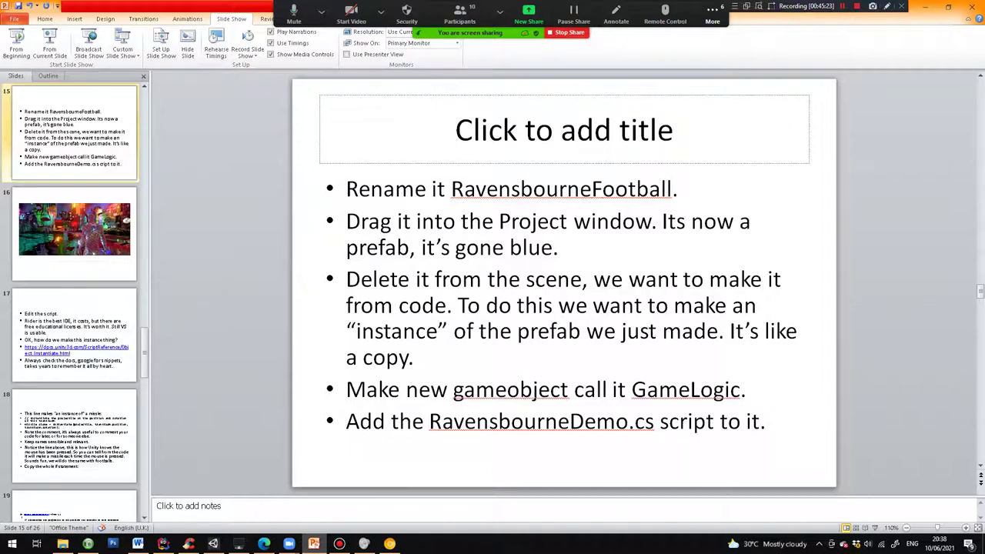
pyautogui.hotkey('alt', 'Tab')
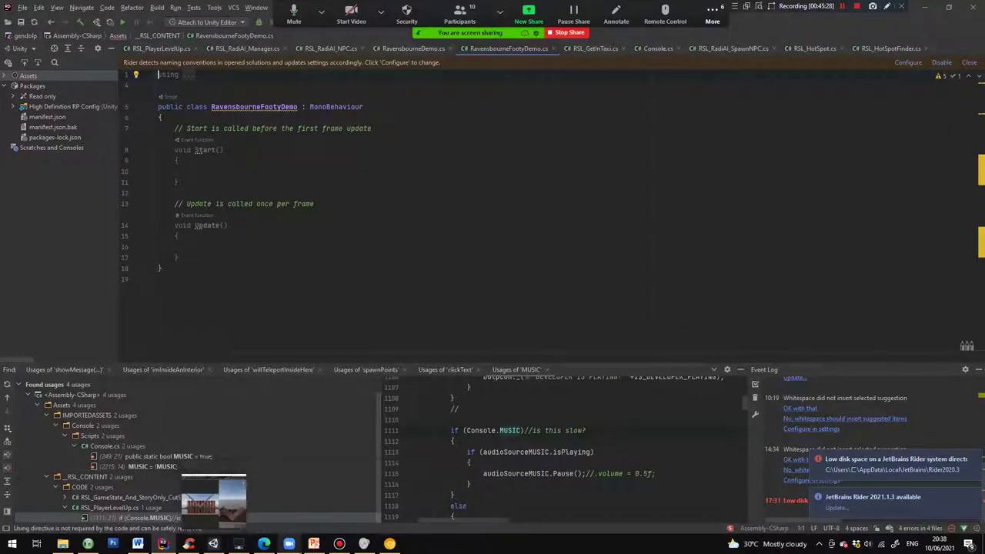
pyautogui.click(164, 544)
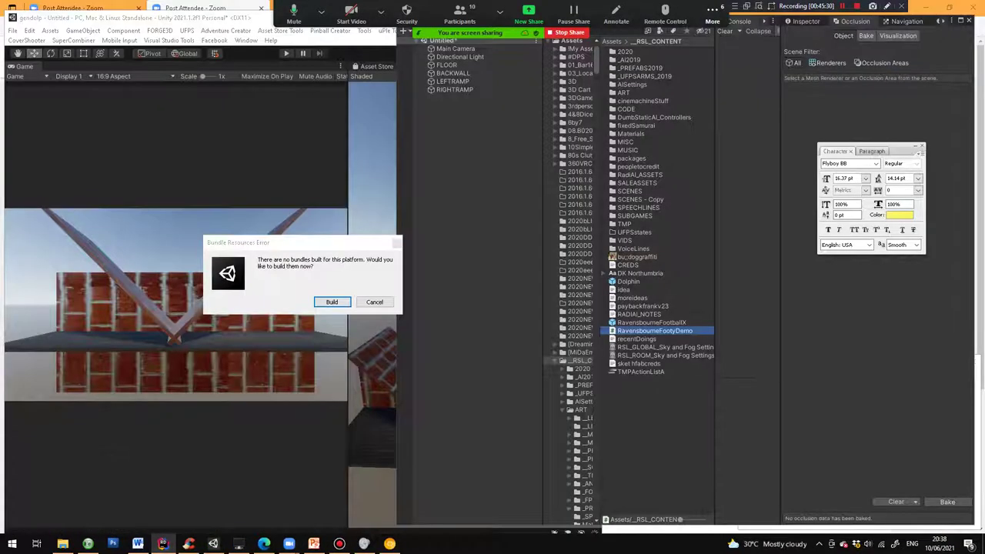
pyautogui.click(375, 302)
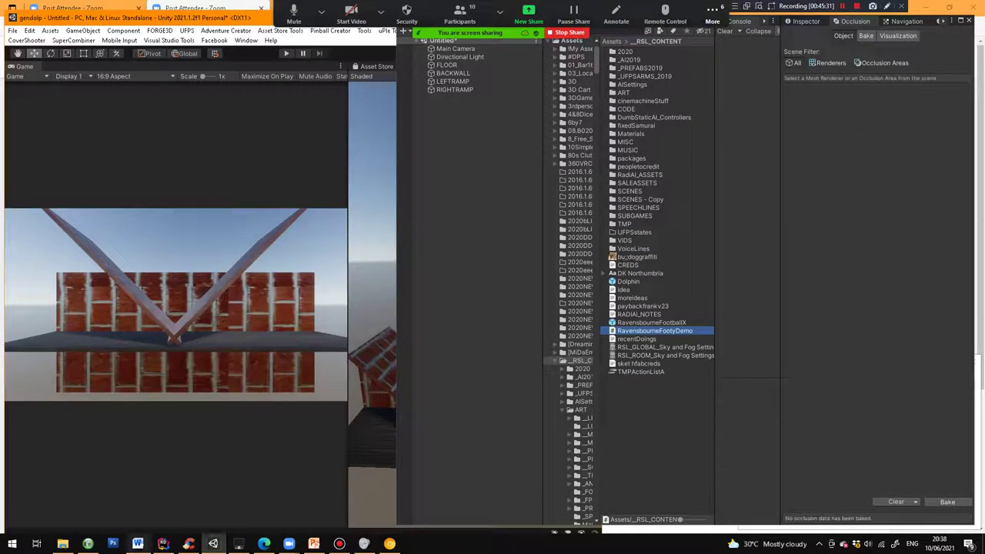
pyautogui.click(163, 544)
pyautogui.click(179, 161)
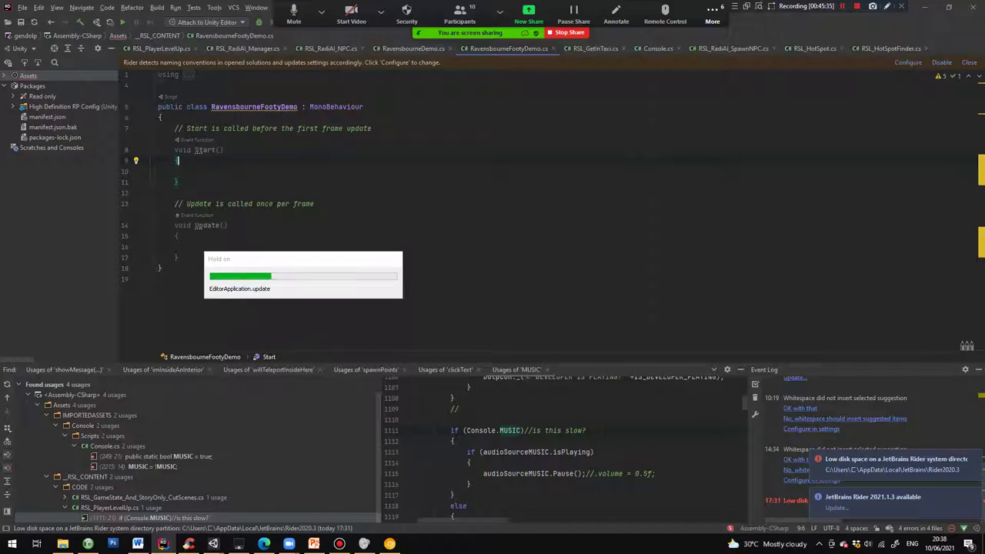
# Copy the declaration "public GameObject football;" from the RavensbourneDemo.cs script.
pyautogui.click(415, 48)
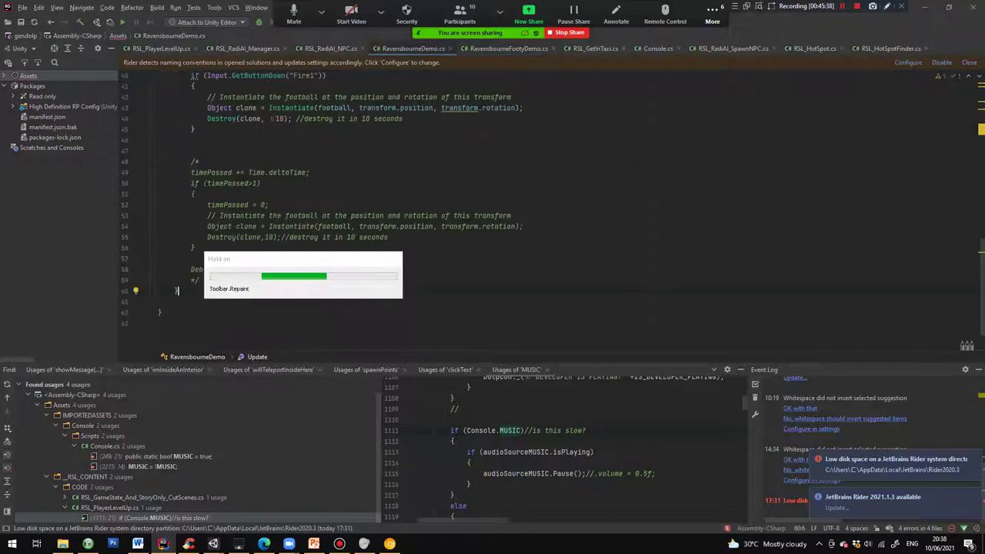
pyautogui.scroll(10, 493, 208)
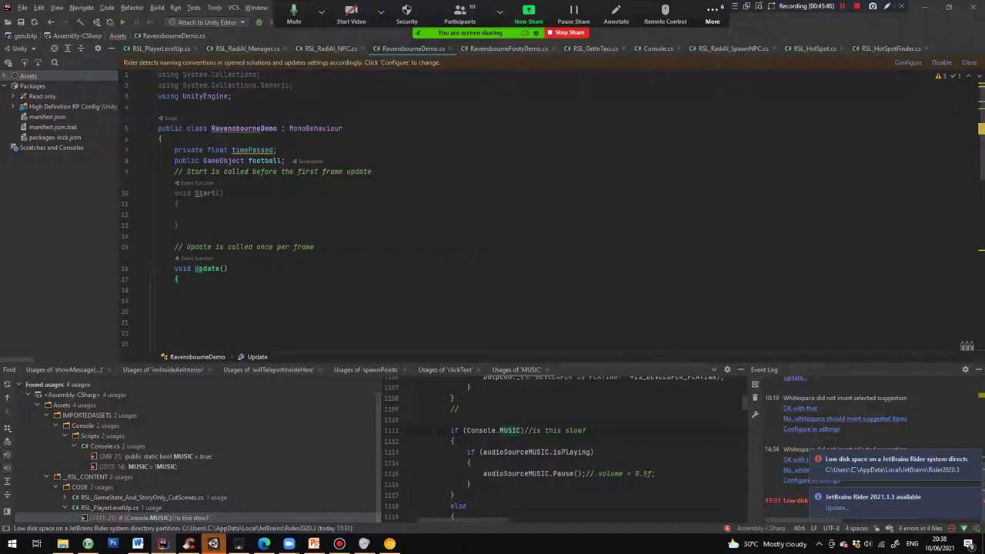
pyautogui.moveTo(175, 160); pyautogui.dragTo(285, 160)
pyautogui.hotkey('ctrl', 'c')
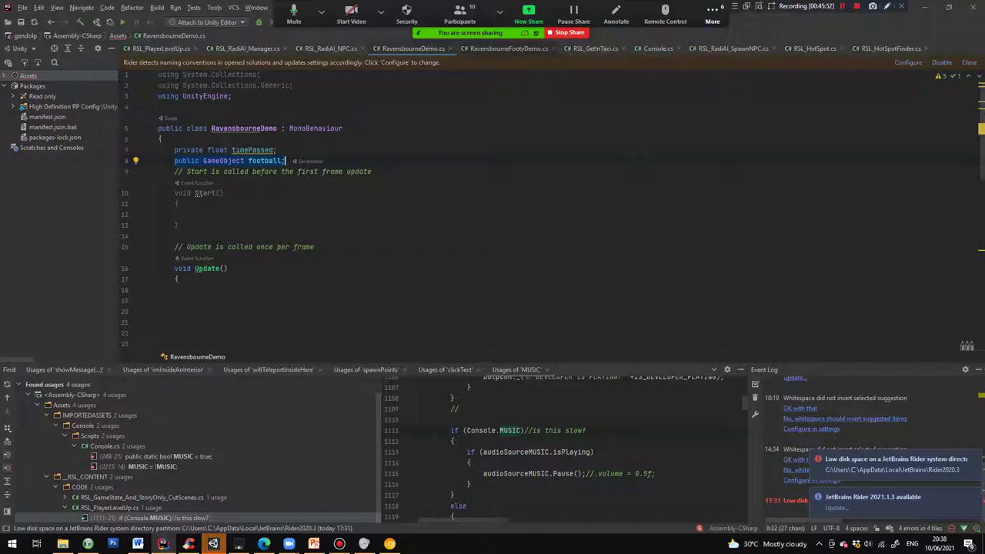
# Paste "public GameObject football;" at the start of the RavensbourneFootyDemo class, above the Start comment, and save the script.
pyautogui.click(504, 49)
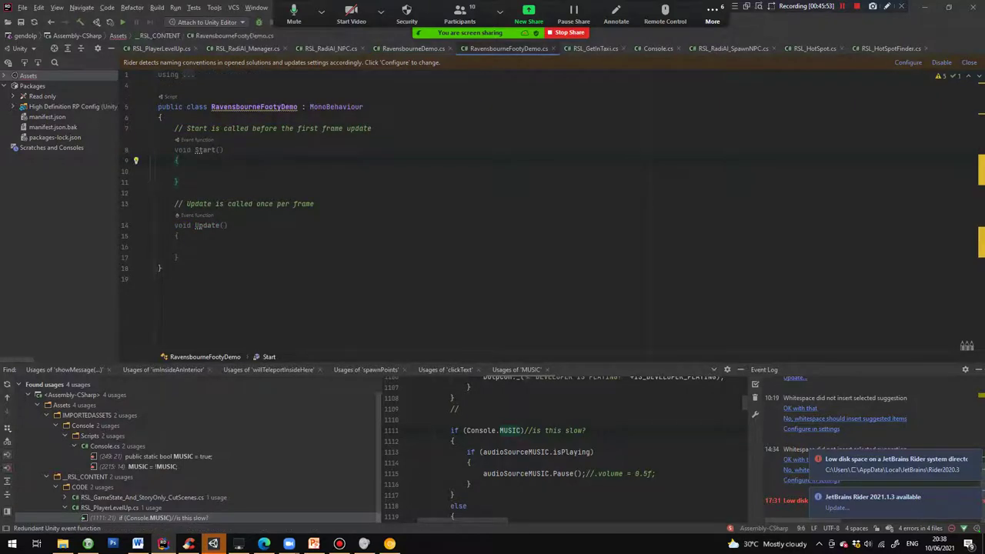
pyautogui.click(162, 118)
pyautogui.press('Return')
pyautogui.press('Return')
pyautogui.press('Return')
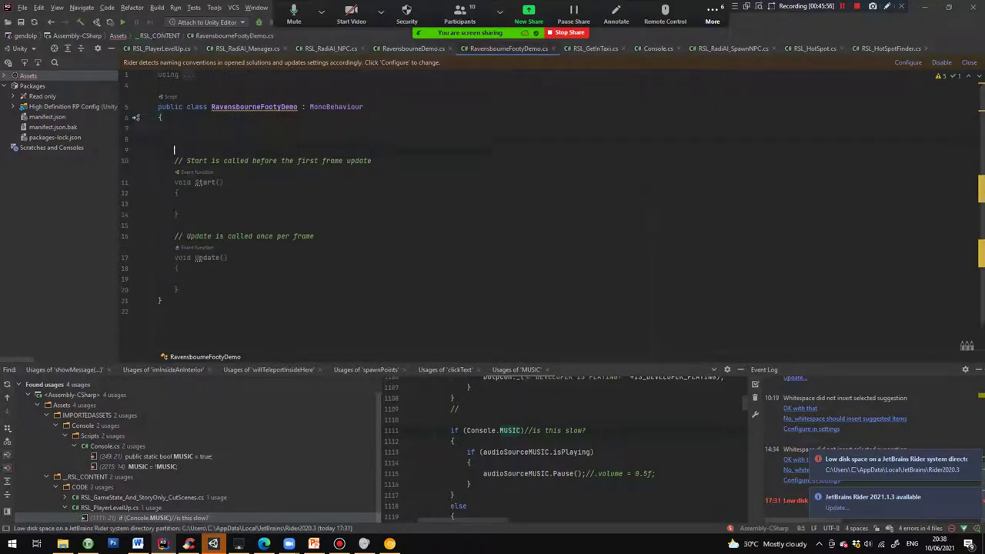
pyautogui.press('Up')
pyautogui.press('Up')
pyautogui.hotkey('ctrl', 'v')
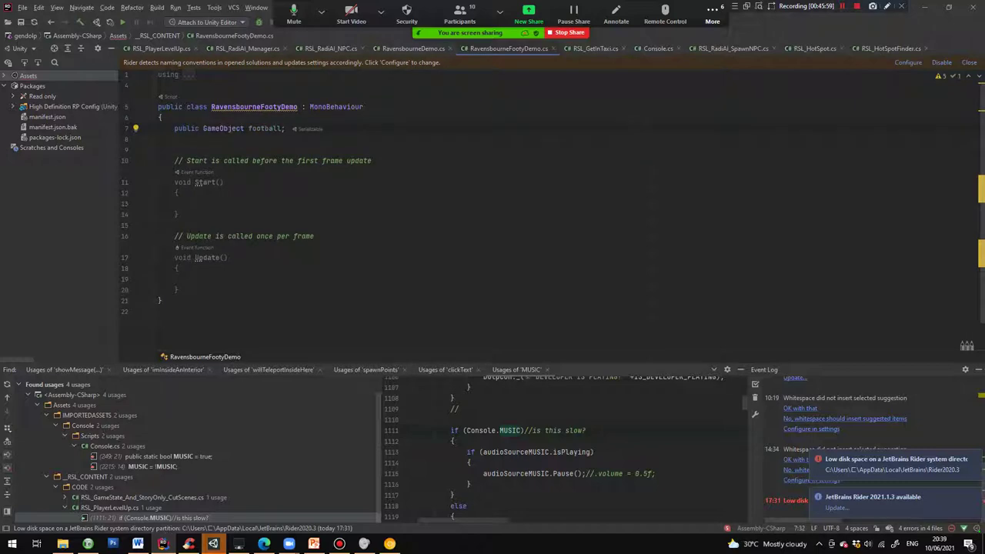
pyautogui.doubleClick(187, 129)
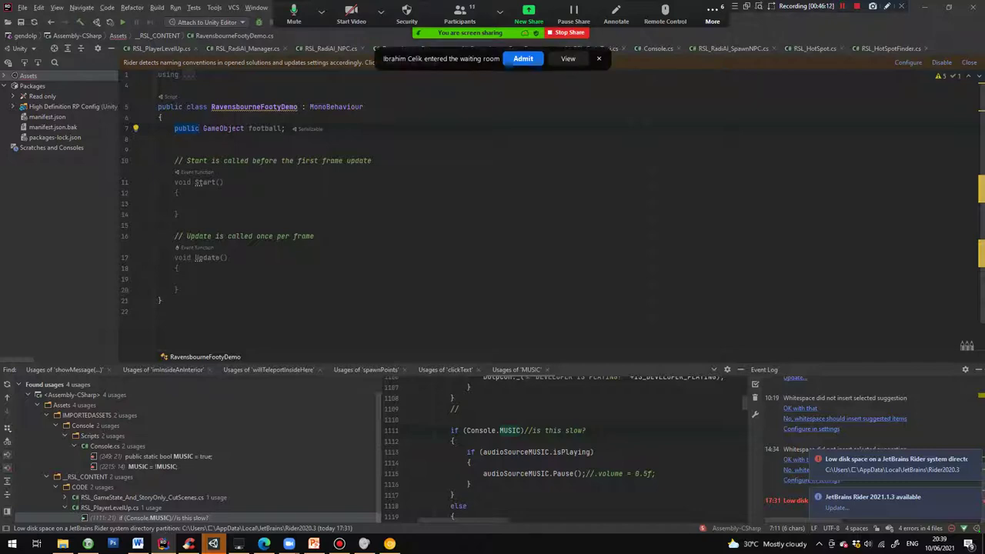
pyautogui.hotkey('ctrl', 's')
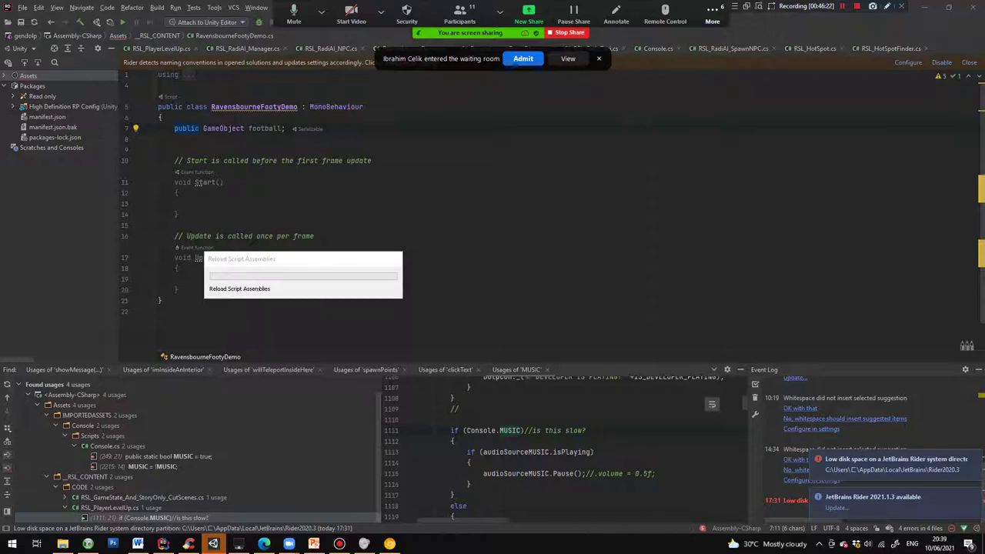
# Switch to Unity, decline building the bundles, and move the floating editor window slightly down.
pyautogui.click(214, 544)
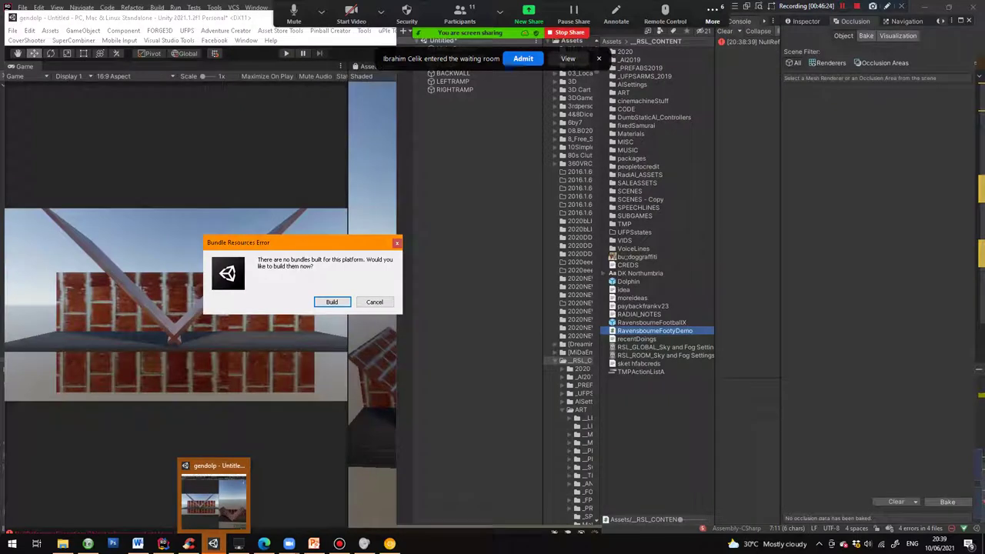
pyautogui.click(374, 301)
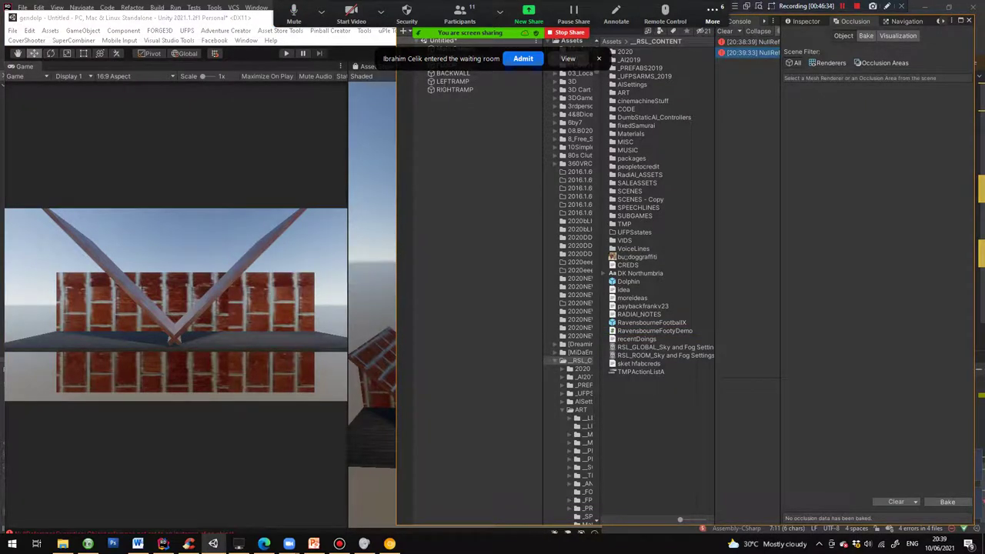
pyautogui.click(713, 14)
pyautogui.click(713, 14)
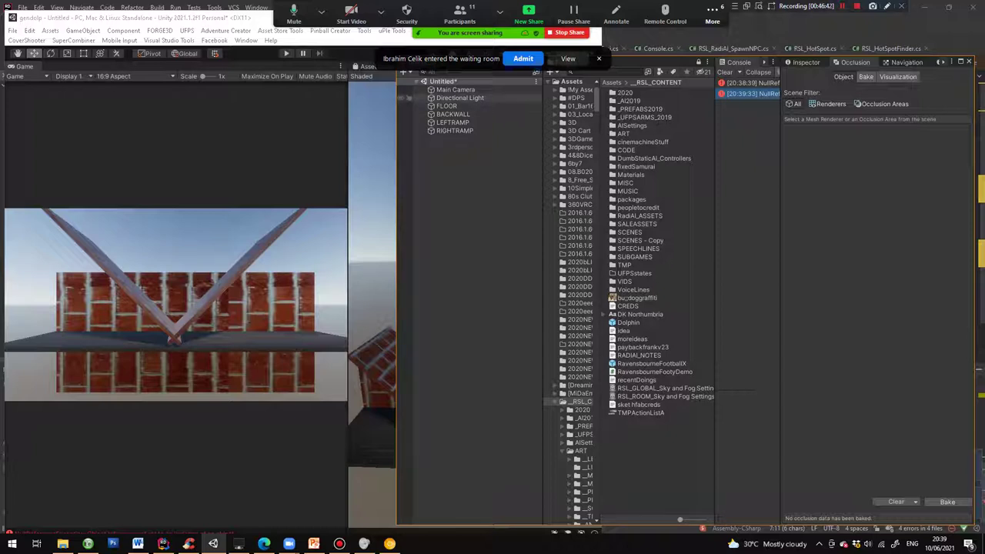
# Show the Main Camera's component properties and collapse its Camera component.
pyautogui.click(456, 90)
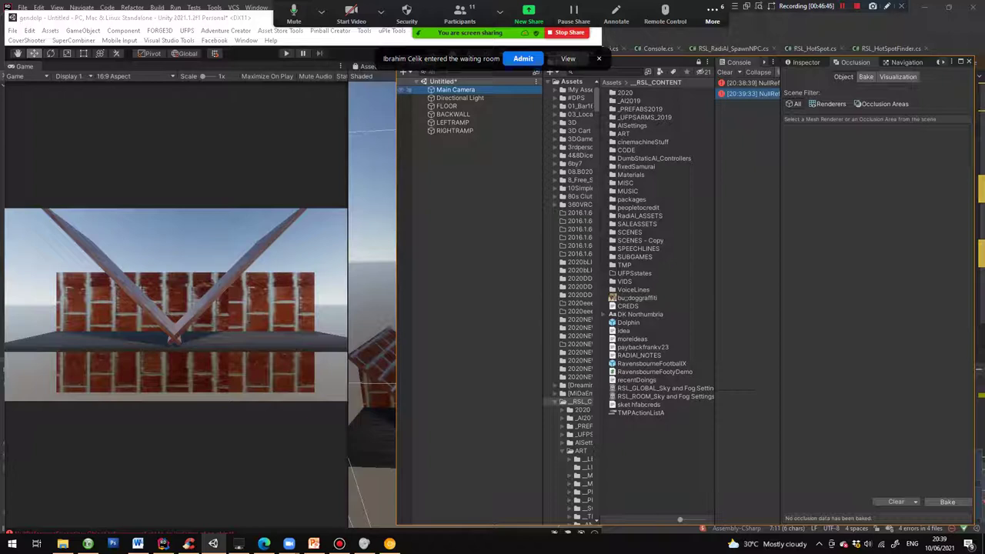
pyautogui.click(806, 62)
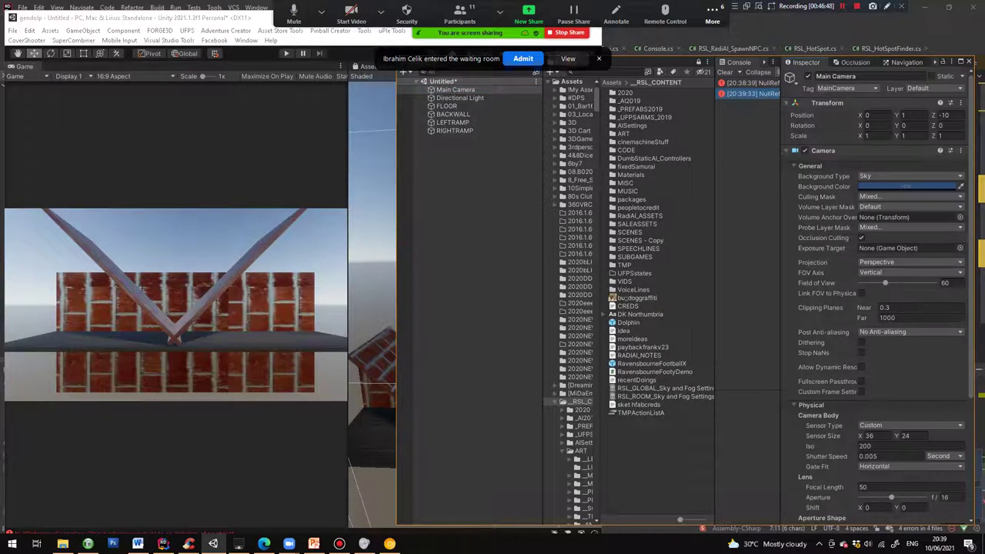
pyautogui.click(822, 151)
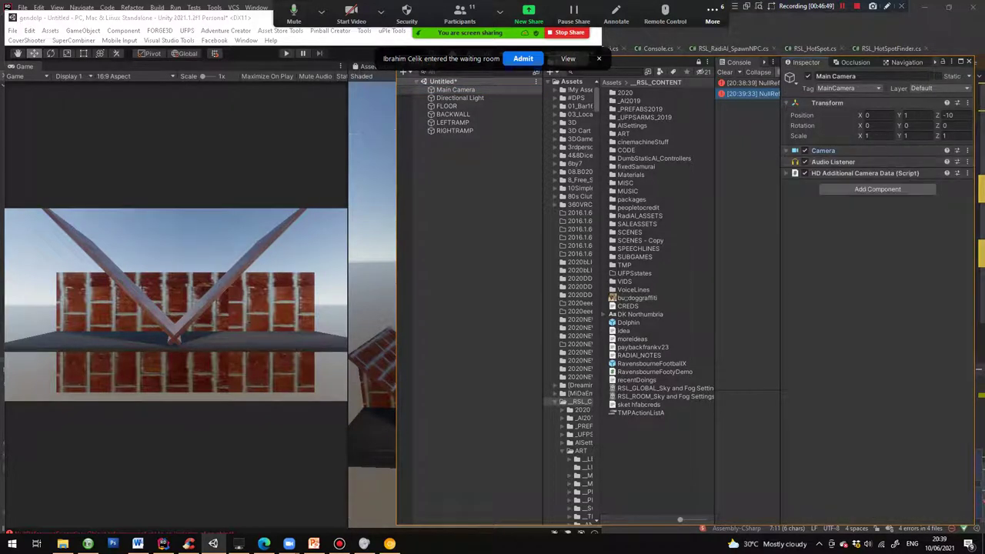
# Create an empty scene object named GAMELOGIC and attach the RavensbourneFootyDemo script to it.
pyautogui.click(464, 152)
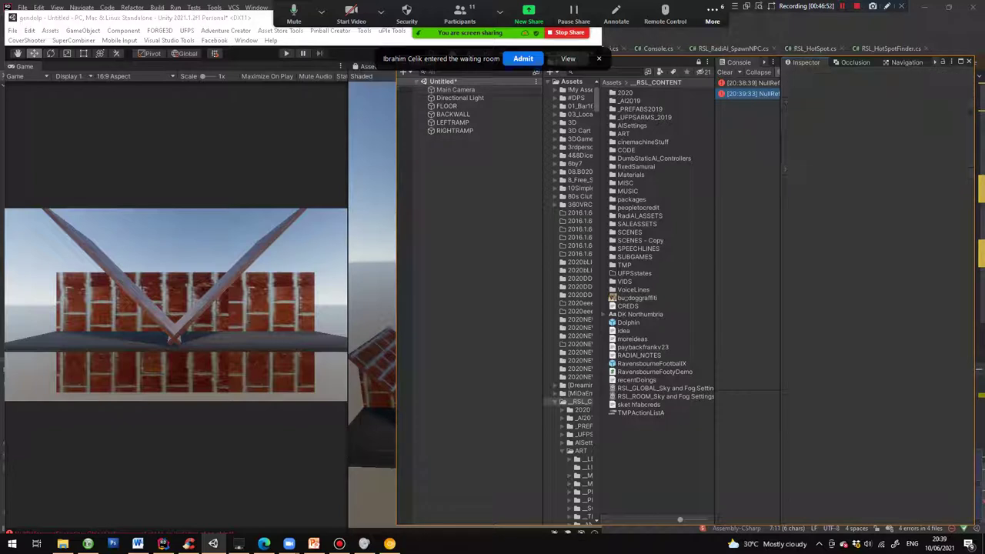
pyautogui.rightClick(464, 152)
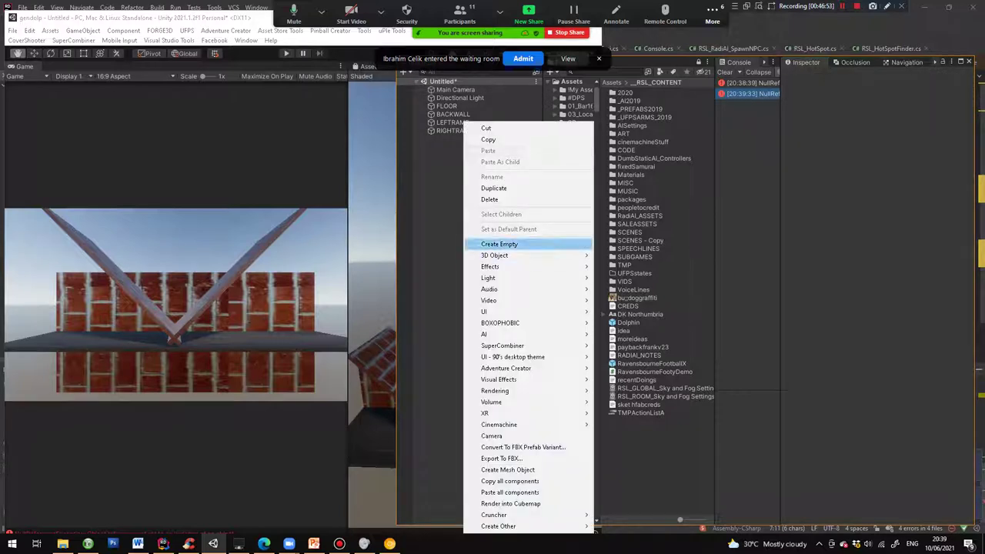
pyautogui.click(499, 244)
pyautogui.write('GAMELOGIC')
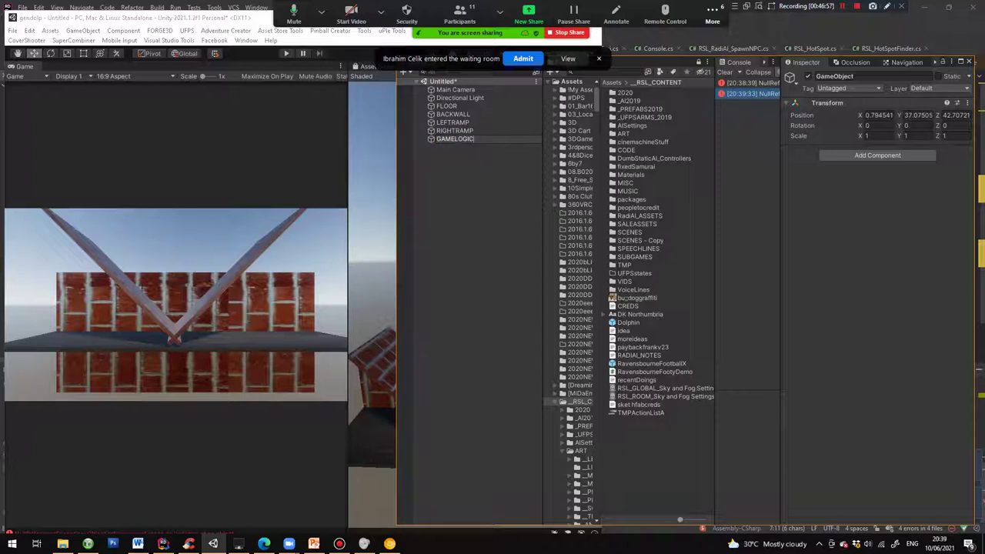
pyautogui.press('Return')
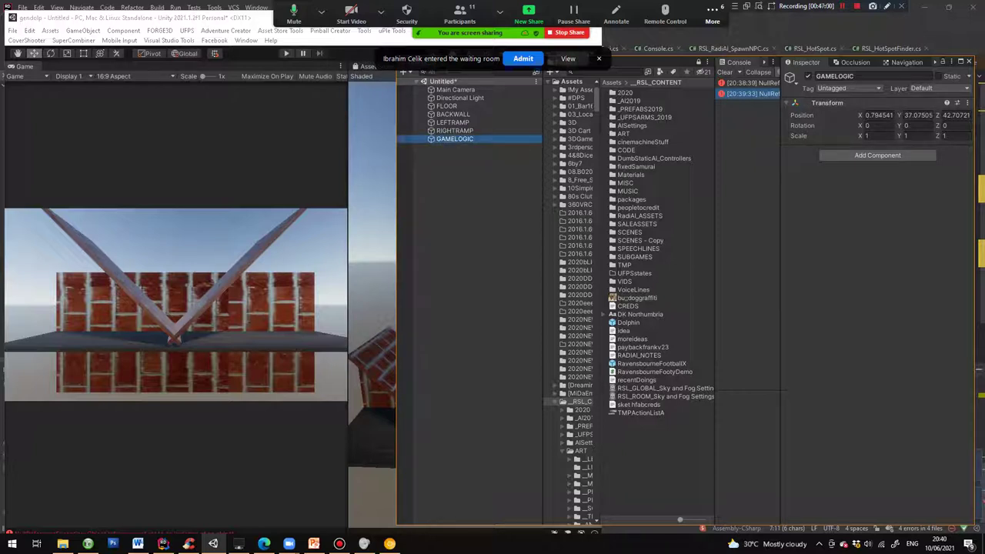
pyautogui.click(655, 372)
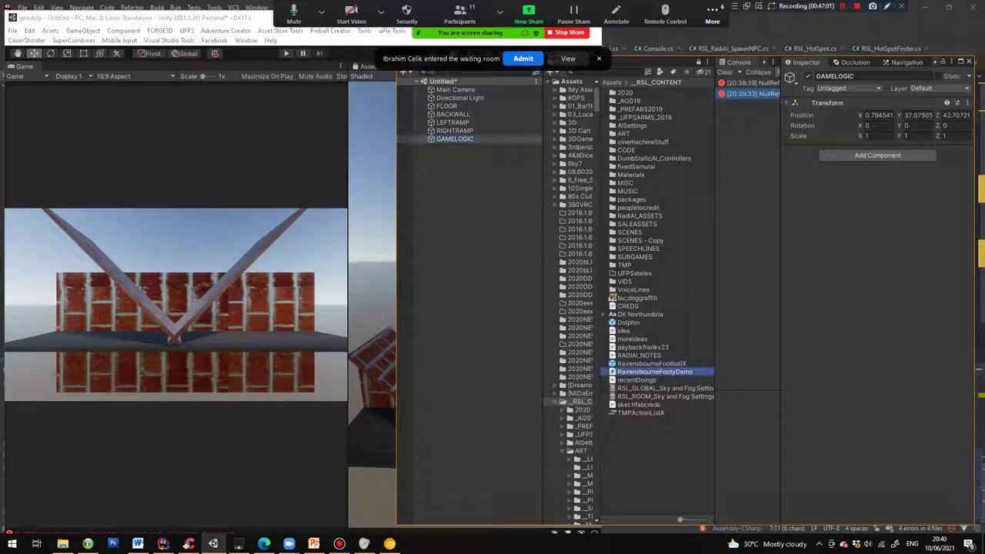
pyautogui.moveTo(655, 371); pyautogui.dragTo(864, 165)
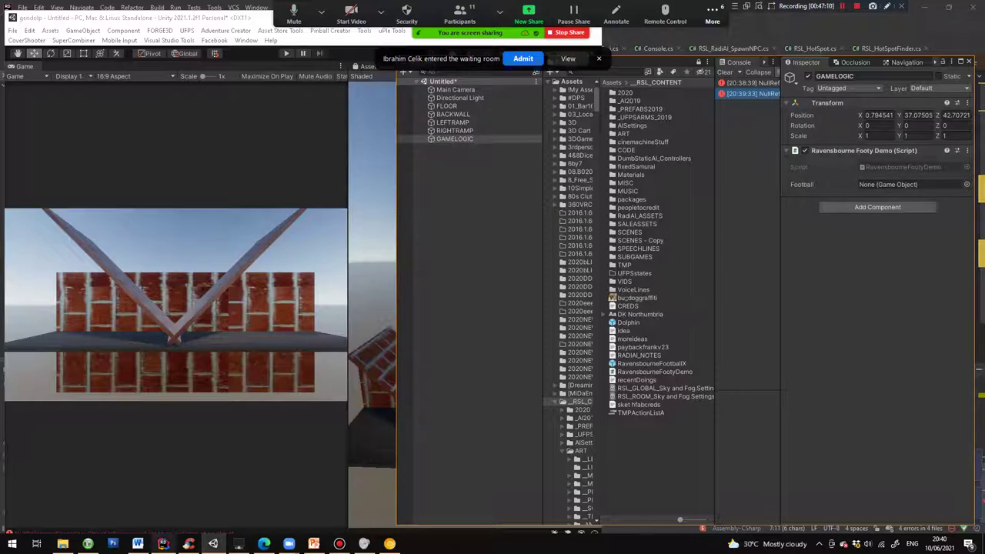
# Switch to Rider and review the public football GameObject declaration in the RavensbourneFootyDemo class.
pyautogui.click(163, 544)
pyautogui.click(216, 129)
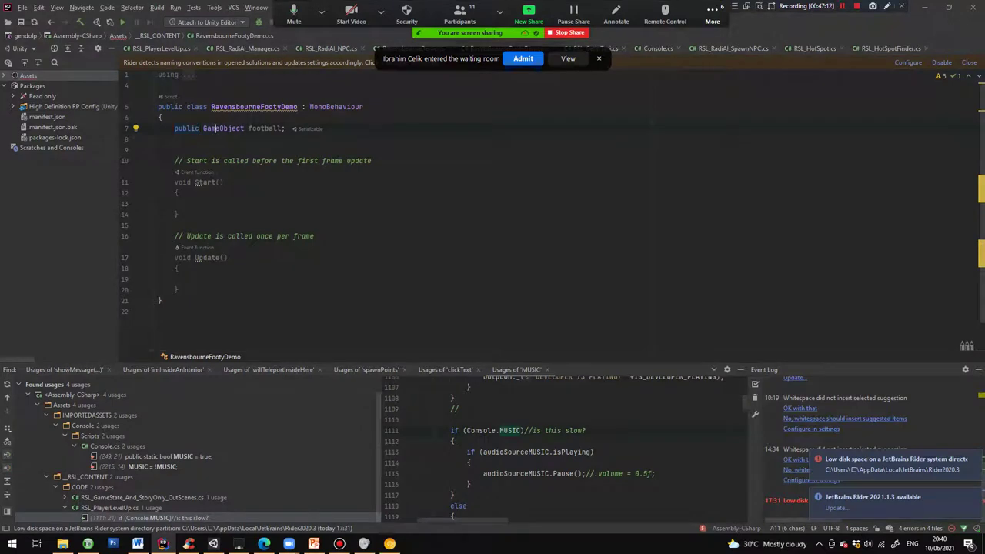
pyautogui.click(282, 129)
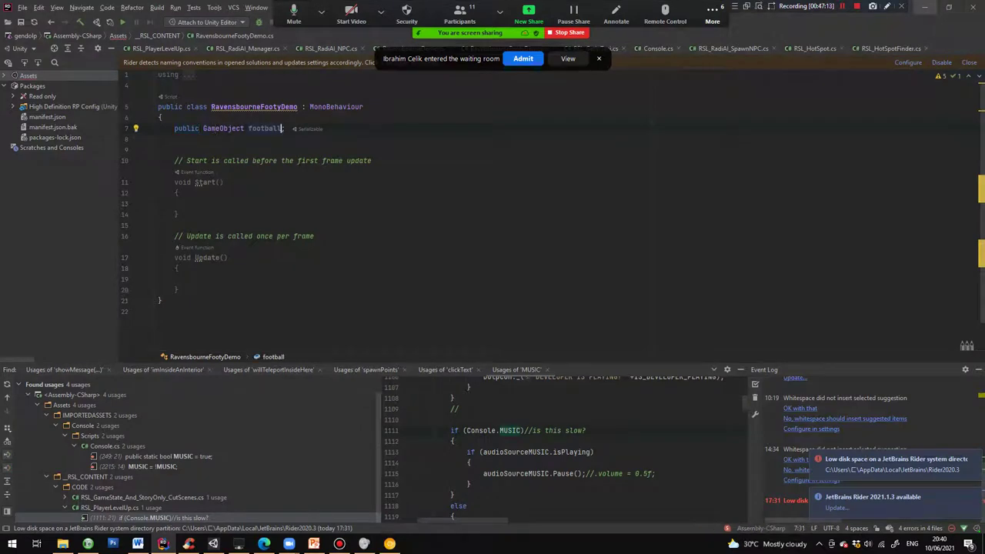
# Return to Unity and assign the RavensbourneFootballX prefab to the Football field of GAMELOGIC's Ravensbourne Footy Demo script.
pyautogui.click(927, 6)
pyautogui.press('Escape')
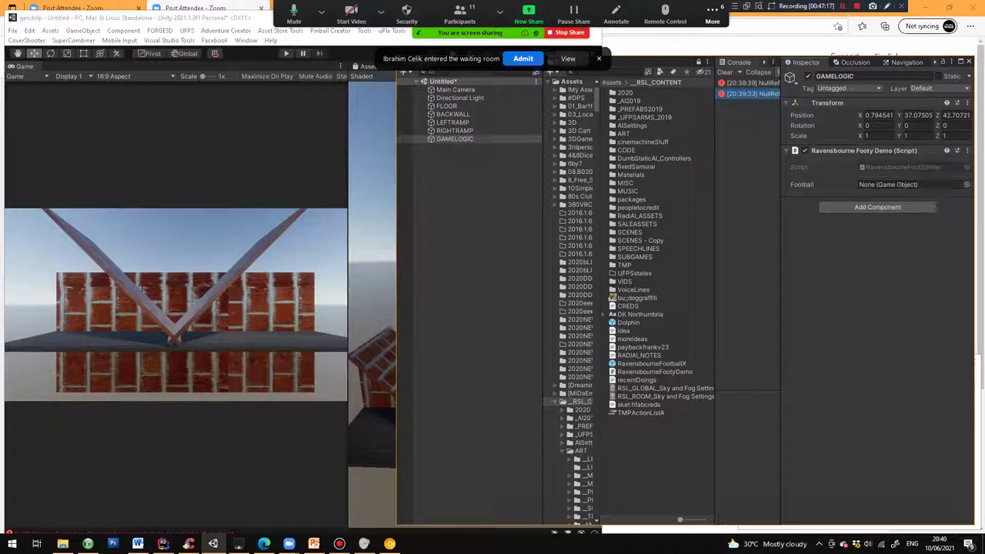
pyautogui.moveTo(651, 364); pyautogui.dragTo(908, 185)
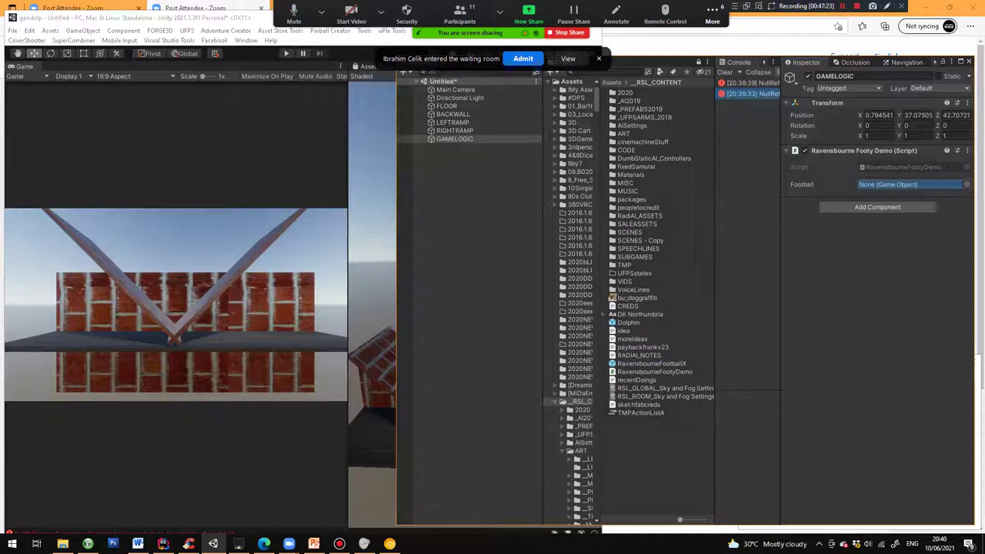
pyautogui.moveTo(909, 185); pyautogui.dragTo(908, 184)
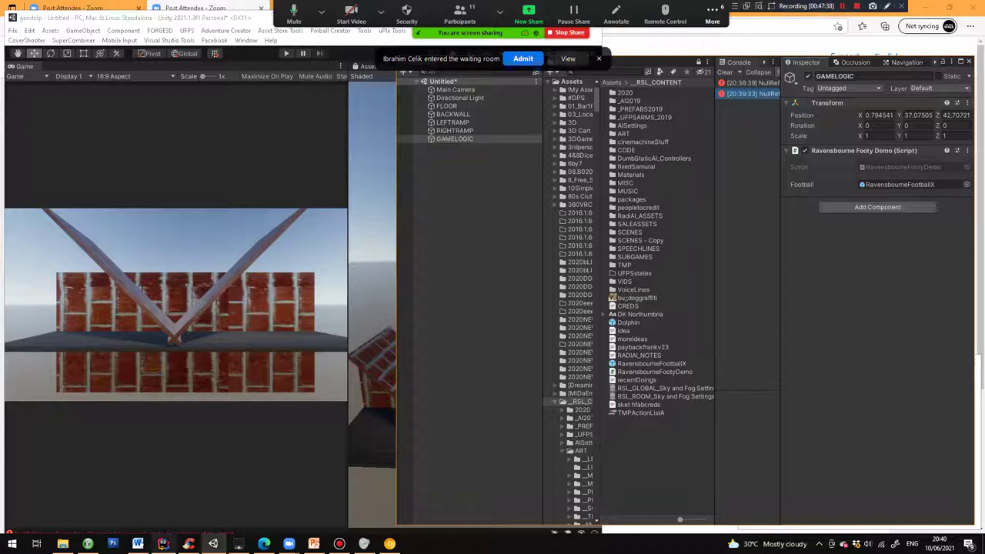
# Switch to Rider and review the Fire1 block that instantiates and destroys the football in RavensbourneDemo.cs.
pyautogui.moveTo(164, 545)
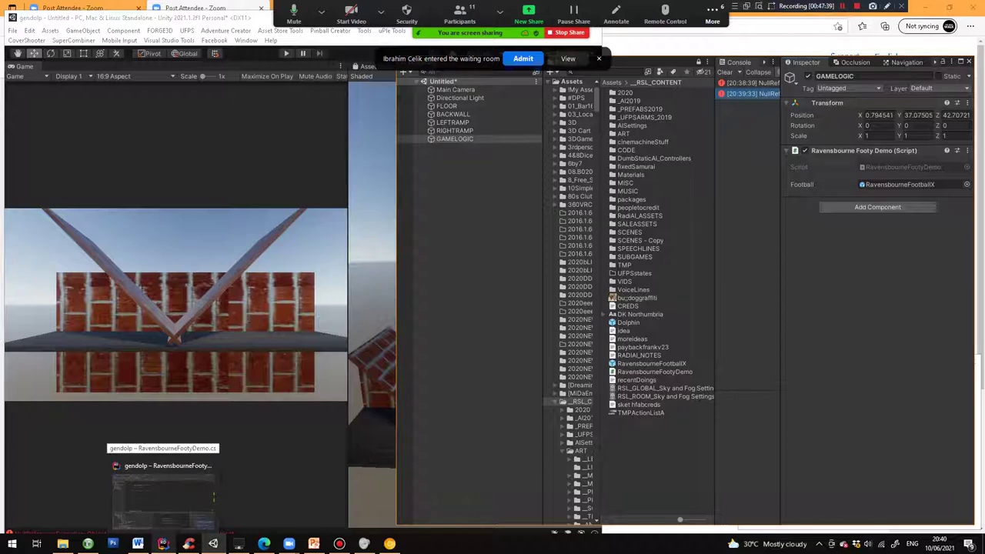
pyautogui.click(162, 497)
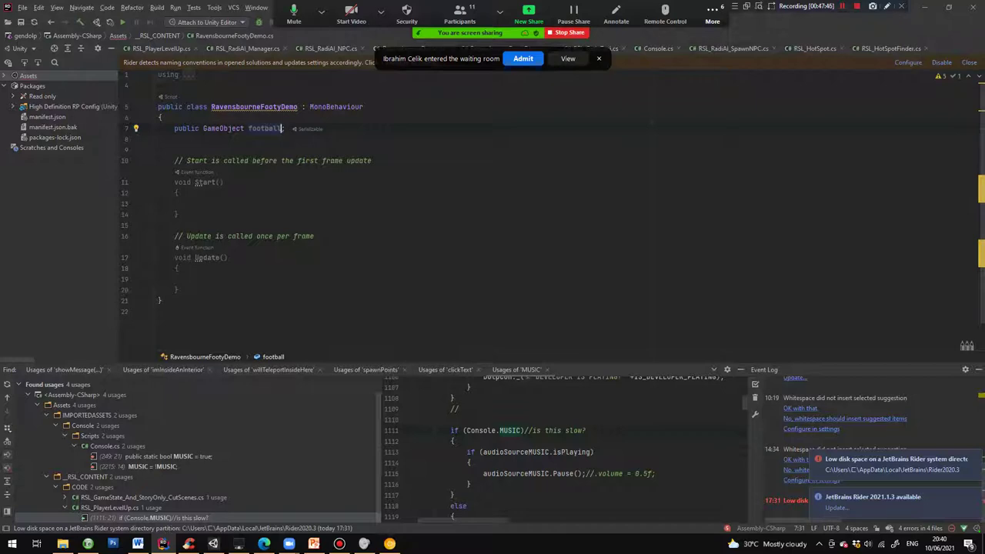
pyautogui.click(952, 7)
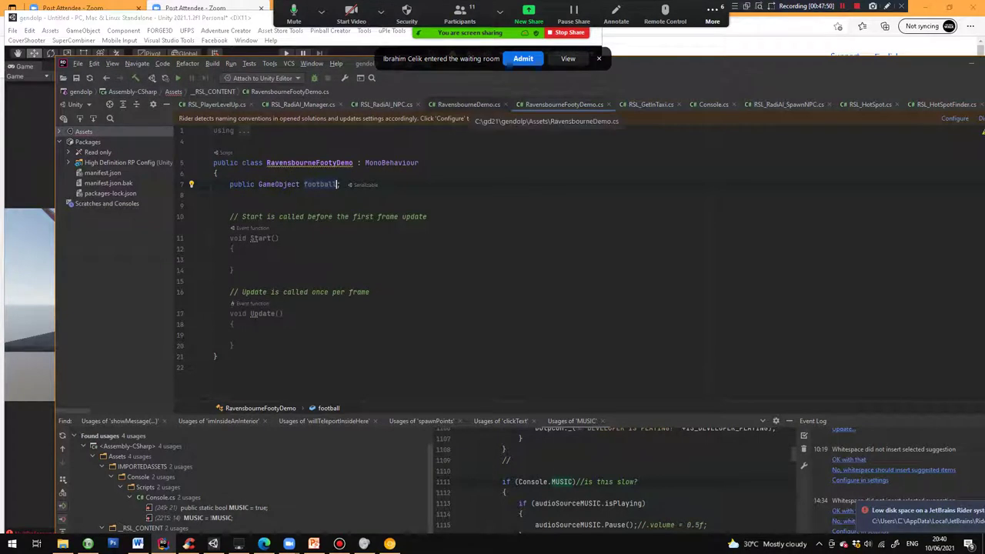
pyautogui.click(466, 105)
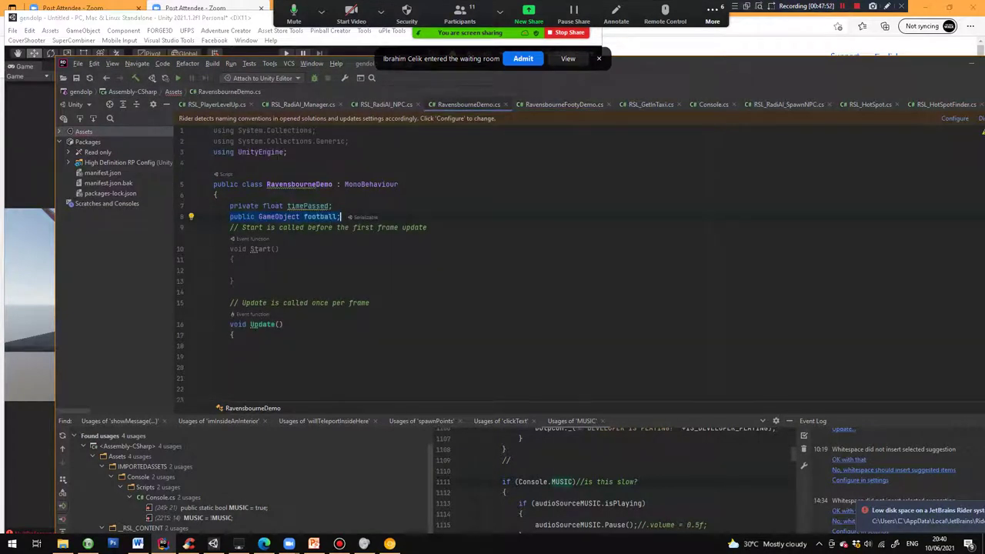
pyautogui.scroll(-10, 462, 262)
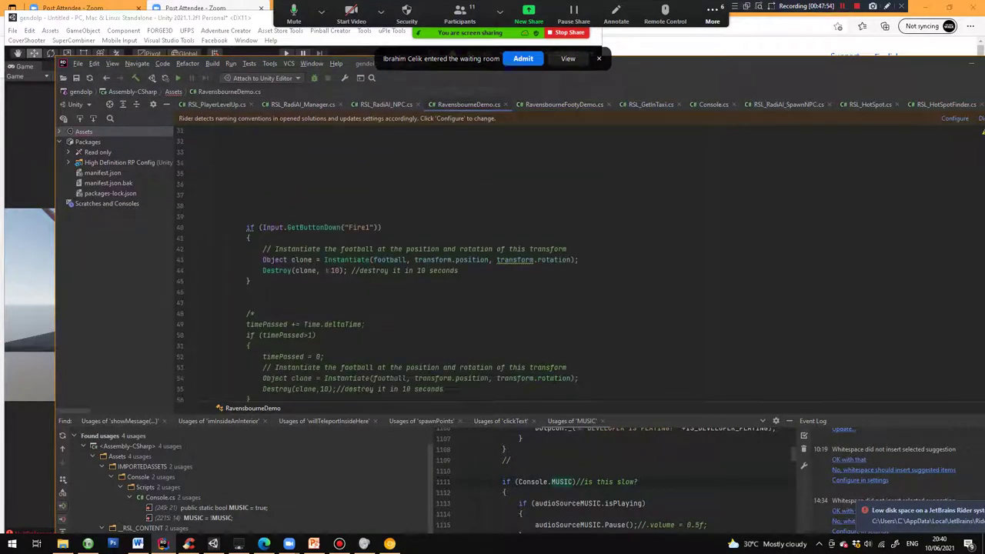
pyautogui.scroll(3, 462, 262)
pyautogui.scroll(-2, 462, 261)
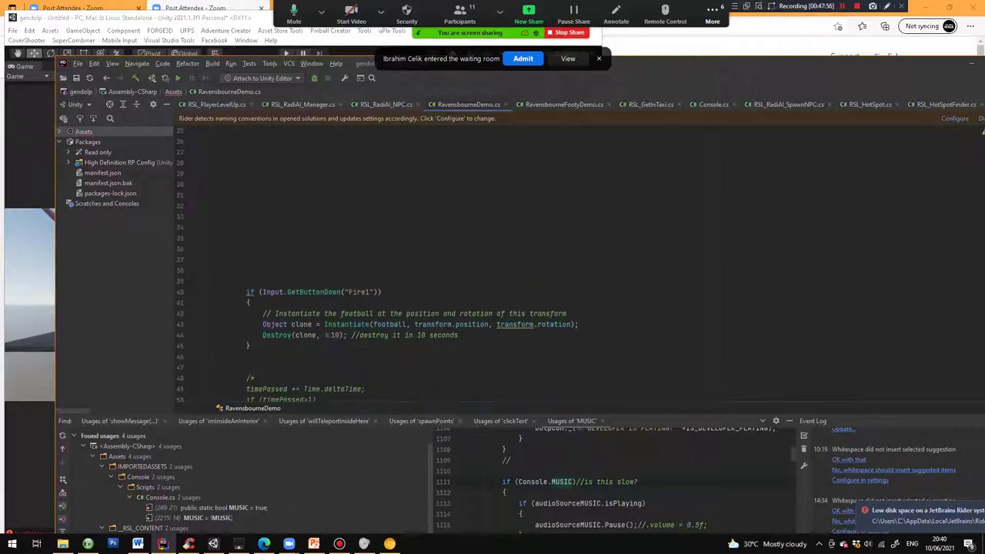
# Switch to PowerPoint and review slides 15 to 17 on the GameLogic object, its script and making an instance.
pyautogui.click(314, 544)
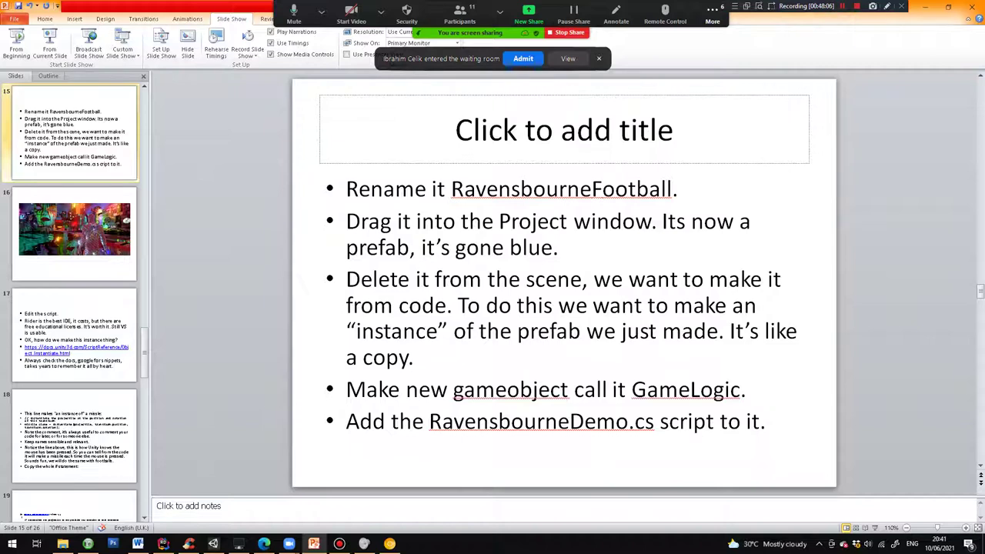
pyautogui.doubleClick(702, 390)
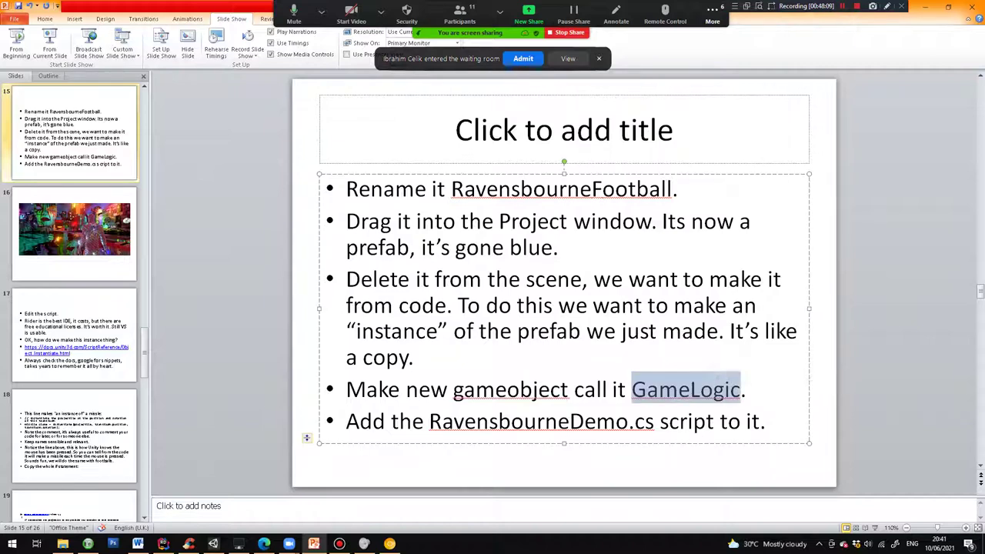
pyautogui.doubleClick(558, 422)
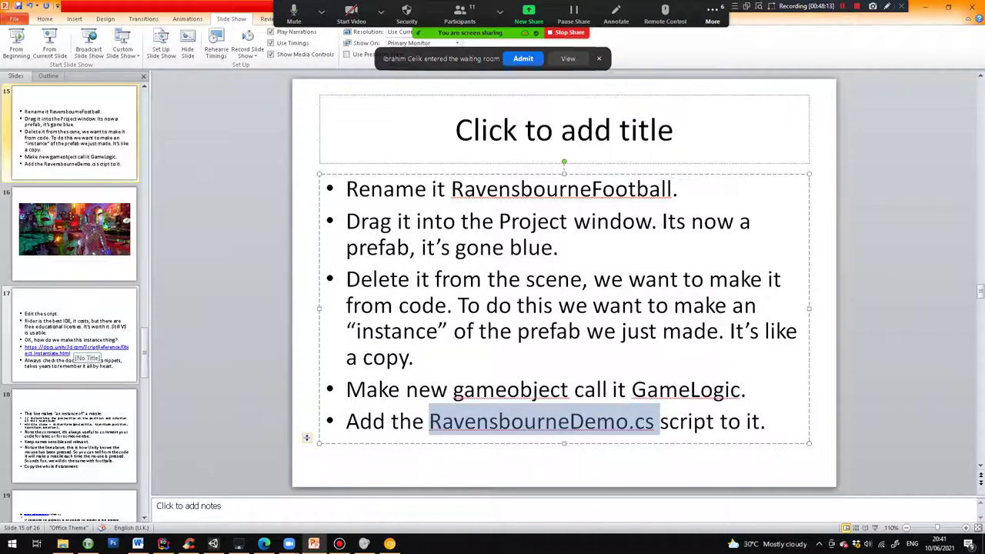
pyautogui.click(71, 259)
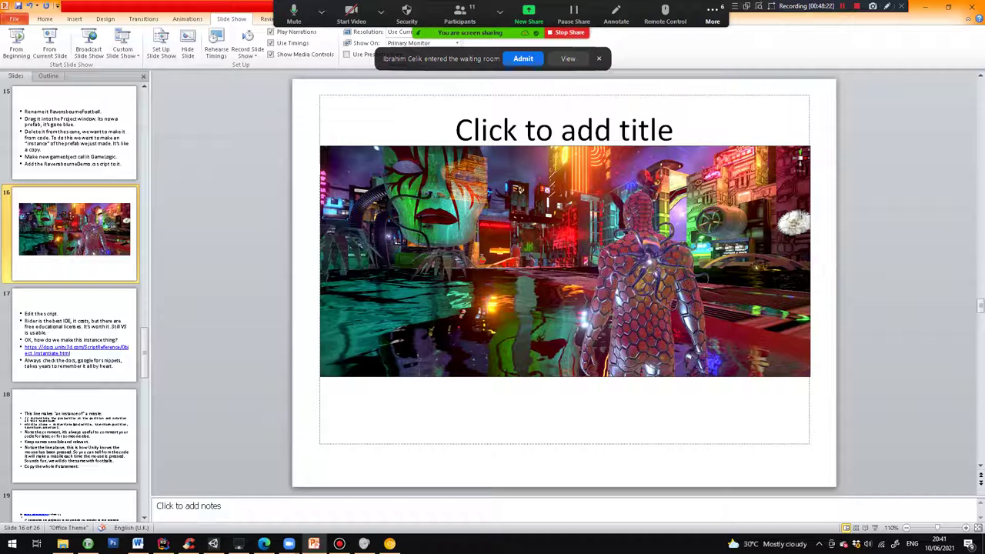
pyautogui.click(76, 335)
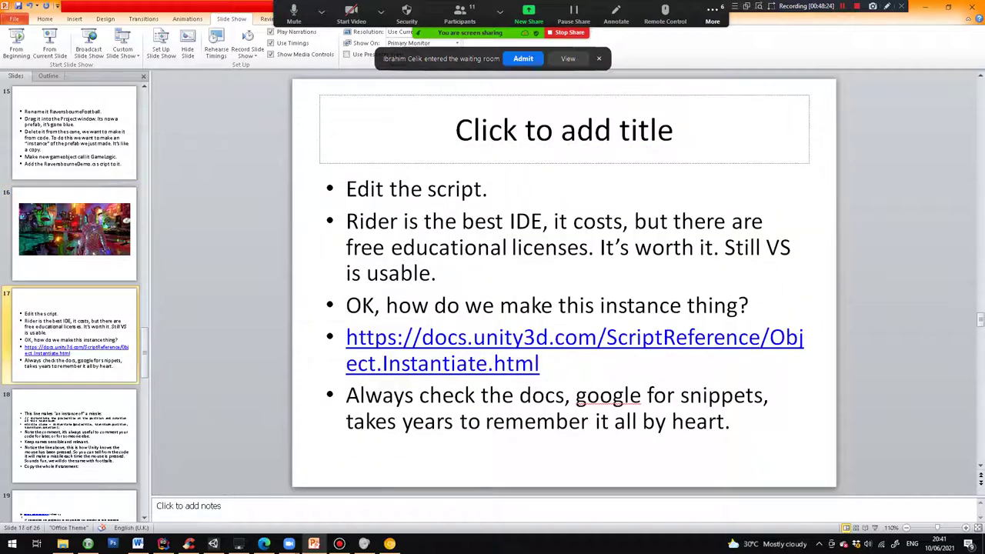
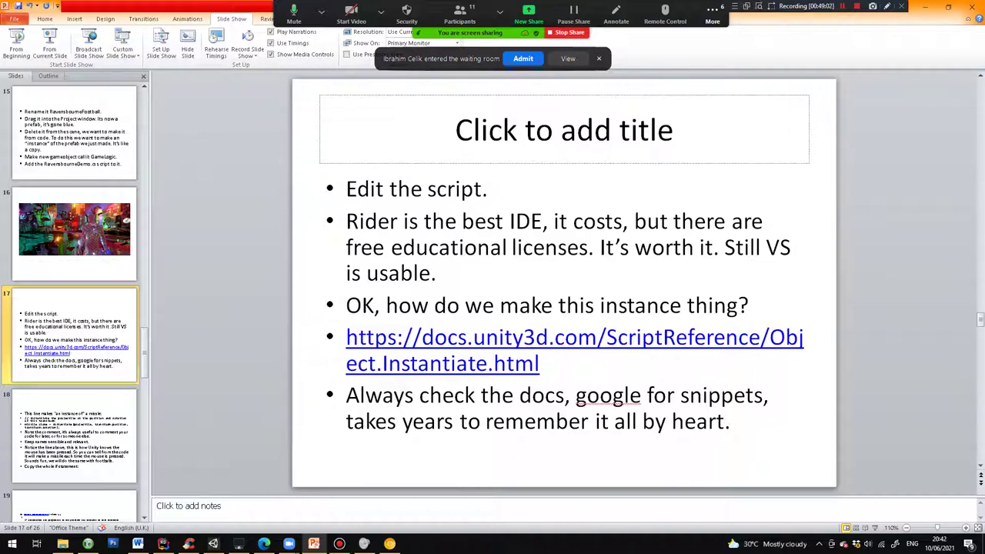
# Open the slide's Object.Instantiate documentation link in the browser and find the example that instantiates 10 prefab copies.
pyautogui.click(503, 337)
pyautogui.doubleClick(503, 337)
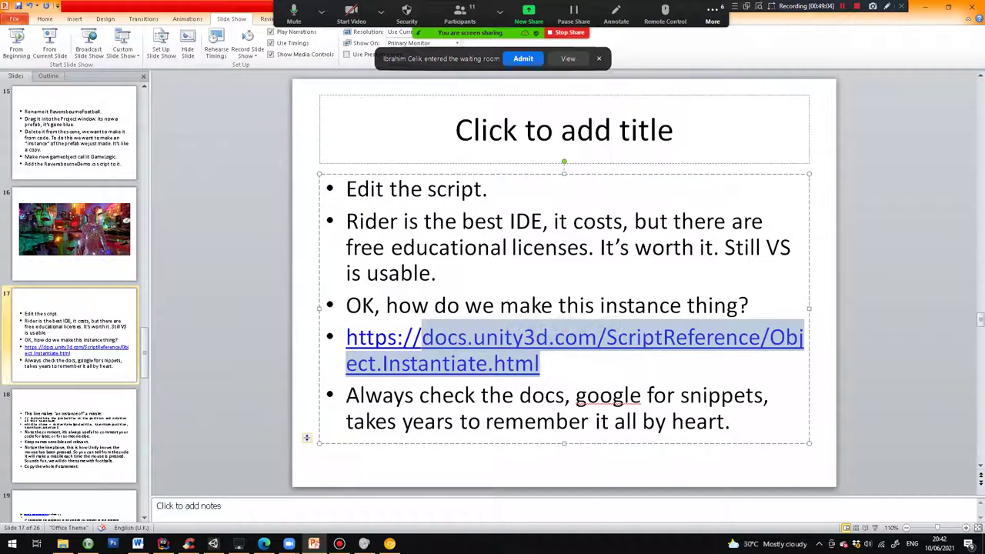
pyautogui.tripleClick(369, 337)
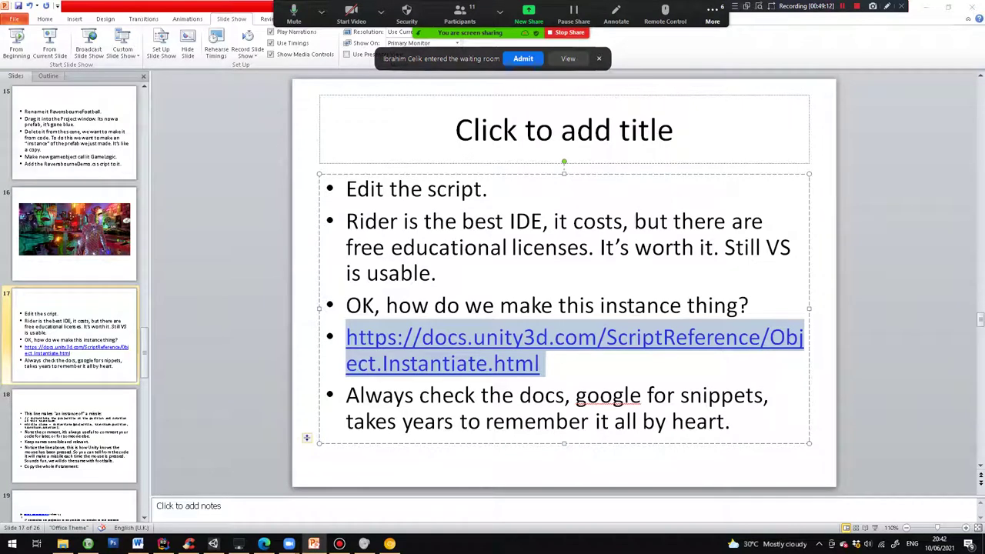
pyautogui.moveTo(984, 231); pyautogui.dragTo(516, 2)
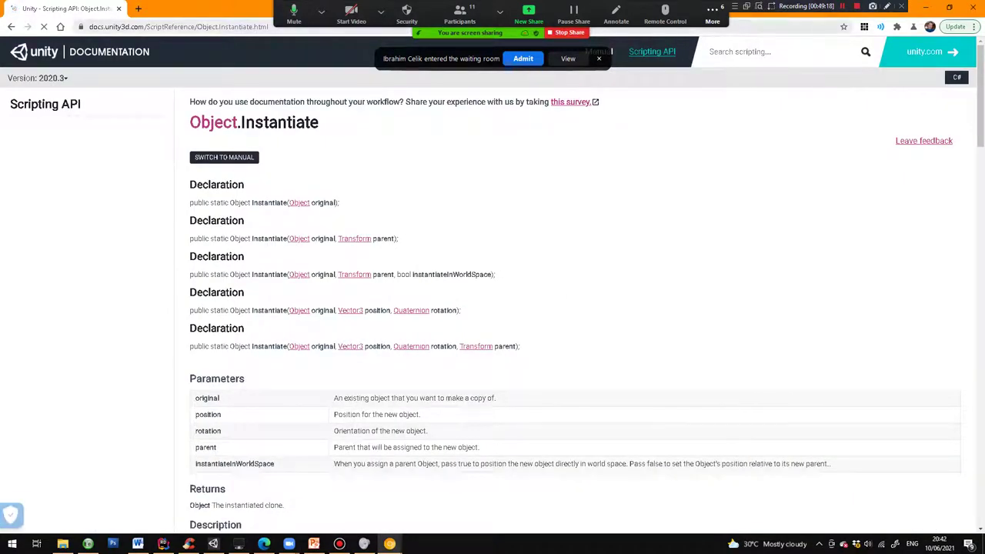
pyautogui.scroll(-6, 570, 308)
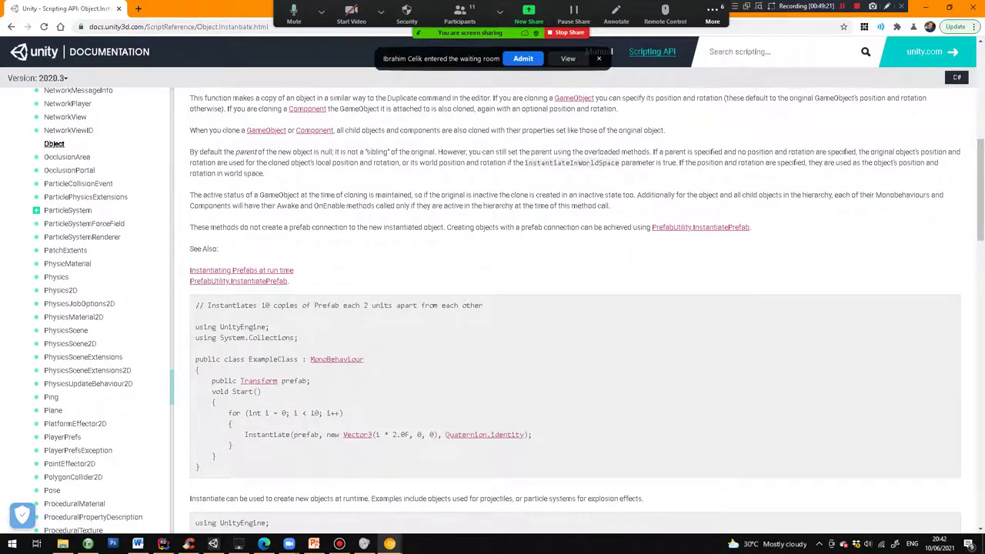
pyautogui.scroll(-2, 570, 308)
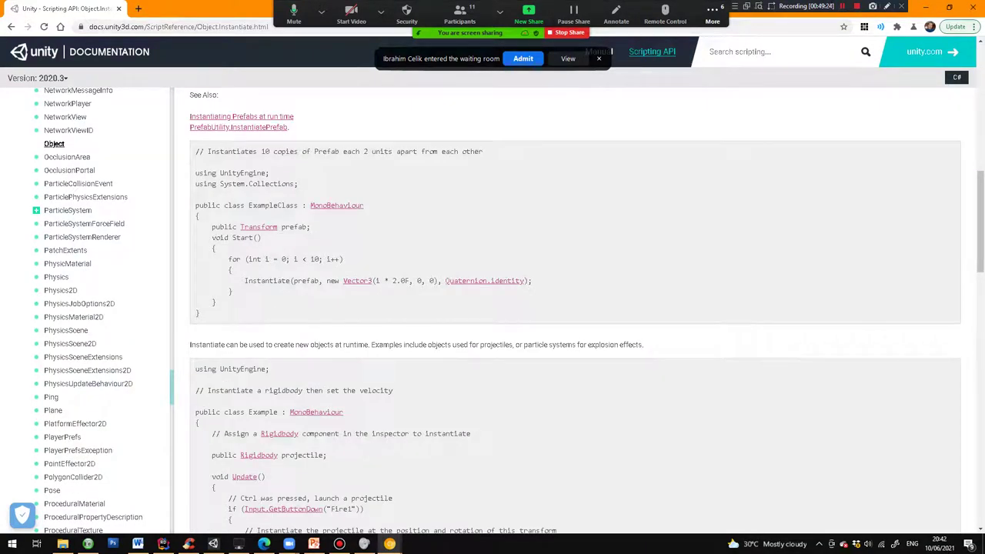
# Examine the prefab, Vector3 position and Quaternion.identity rotation arguments of the Instantiate call in the first example.
pyautogui.doubleClick(267, 280)
pyautogui.click(281, 281)
pyautogui.doubleClick(307, 281)
pyautogui.click(327, 281)
pyautogui.moveTo(327, 280); pyautogui.dragTo(439, 280)
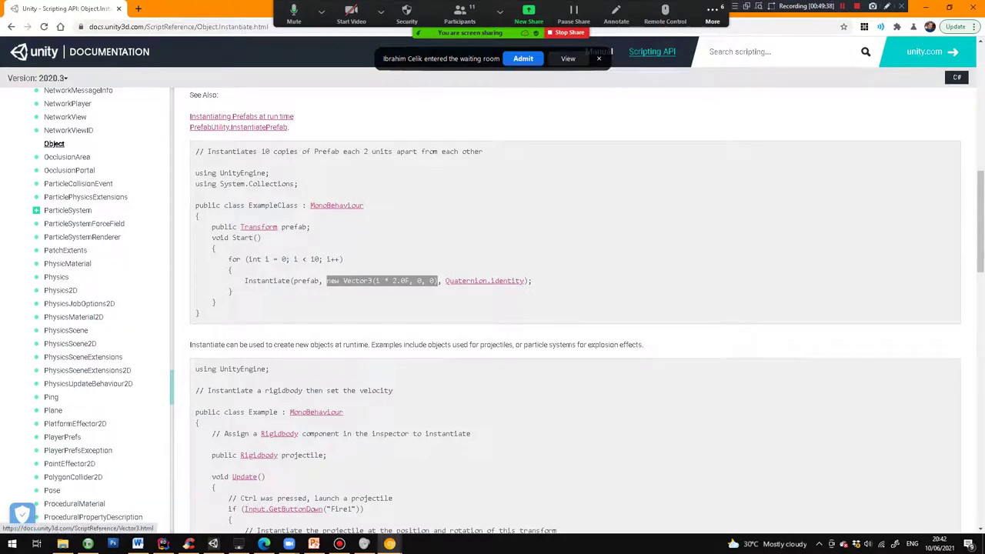
pyautogui.click(377, 281)
pyautogui.moveTo(377, 281); pyautogui.dragTo(421, 281)
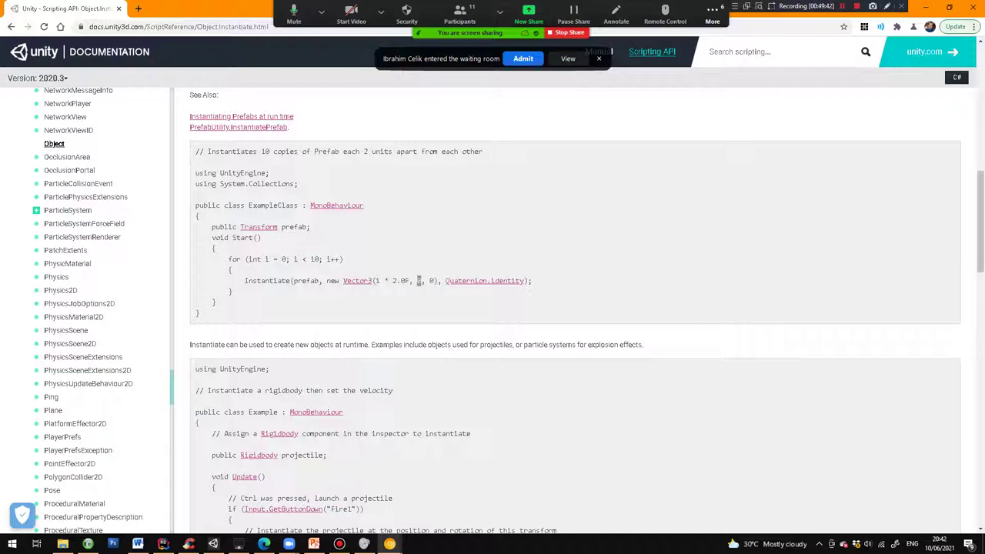
pyautogui.doubleClick(432, 281)
pyautogui.moveTo(445, 281); pyautogui.dragTo(527, 282)
# Read through the documentation's rigidbody projectile and Missile script cloning examples.
pyautogui.scroll(-3, 527, 281)
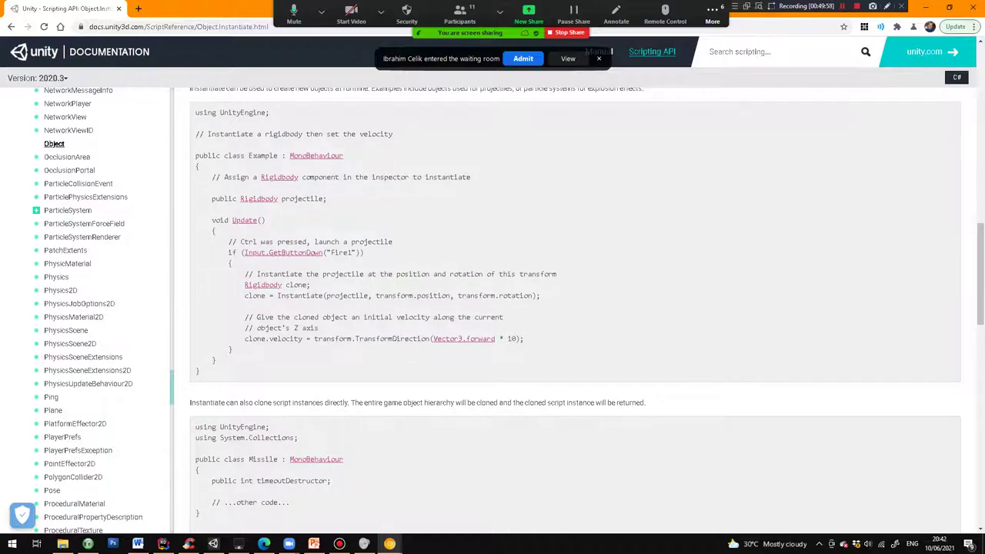
pyautogui.scroll(-4, 576, 308)
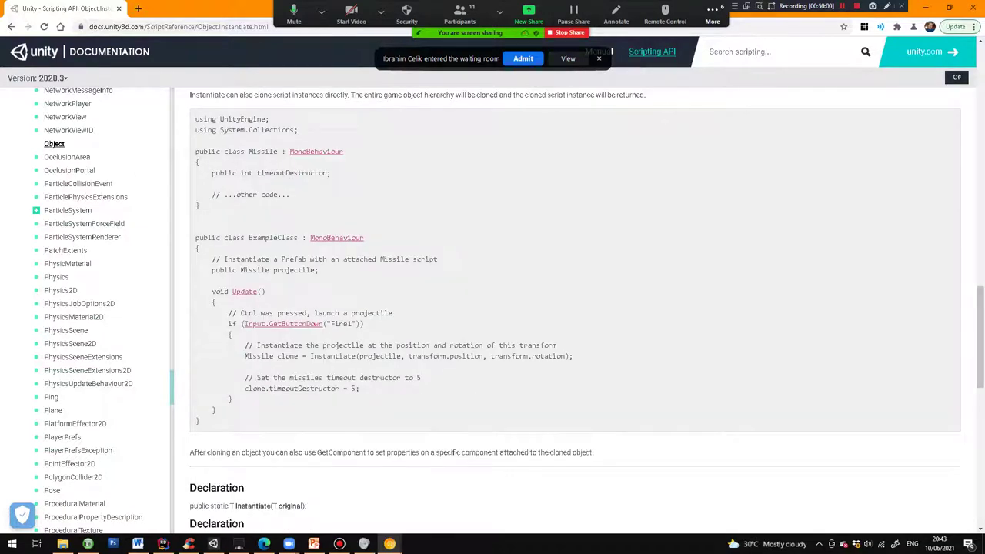
pyautogui.scroll(-3, 569, 308)
pyautogui.scroll(3, 570, 308)
pyautogui.scroll(1, 569, 308)
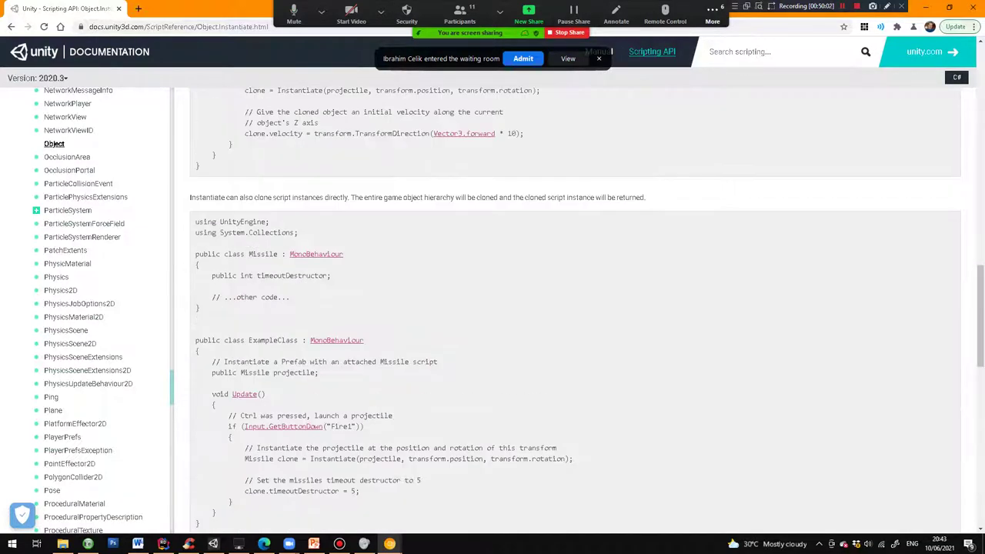
# Return to Rider and examine the football and transform.position arguments of the Instantiate call in RavensbourneDemo.cs.
pyautogui.hotkey('alt', 'Tab')
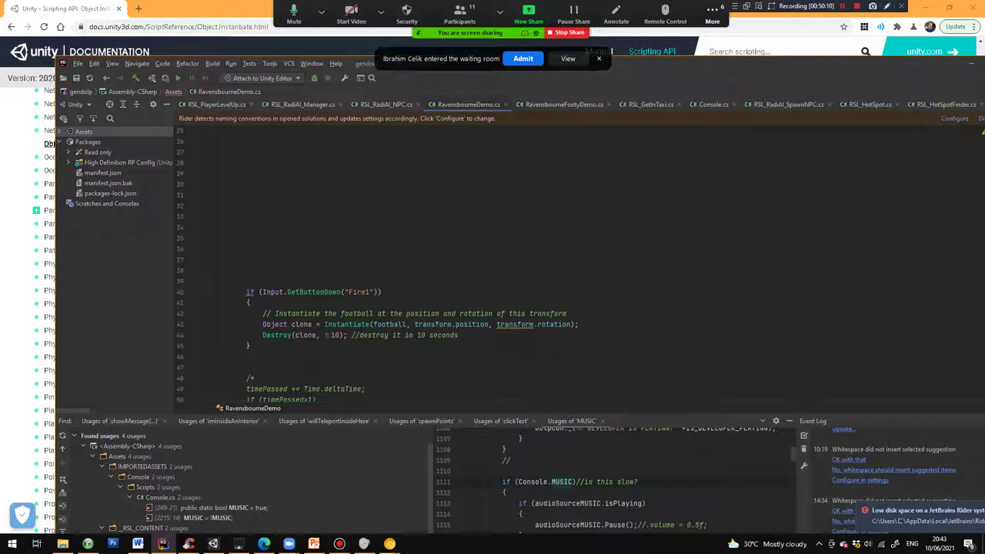
pyautogui.click(263, 325)
pyautogui.doubleClick(390, 325)
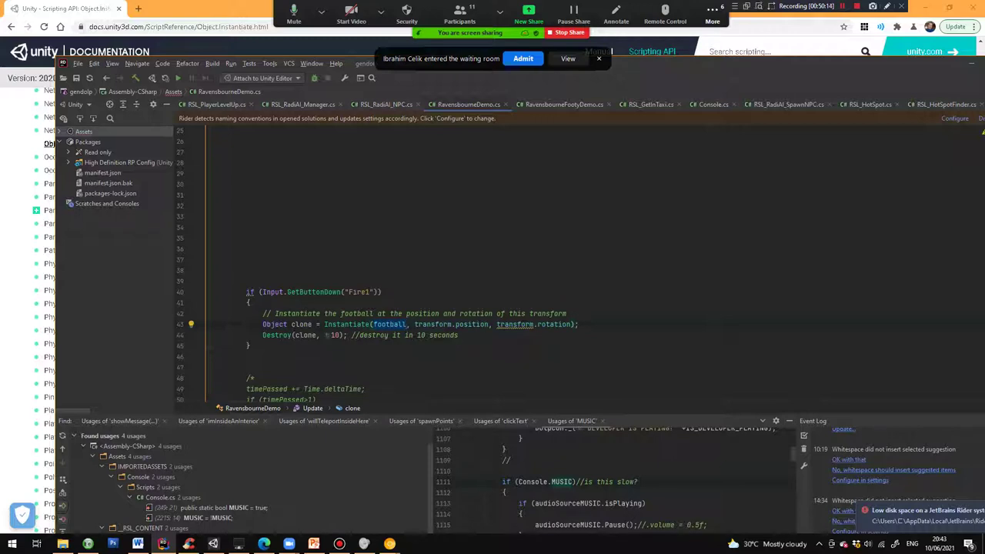
pyautogui.moveTo(415, 325); pyautogui.dragTo(488, 325)
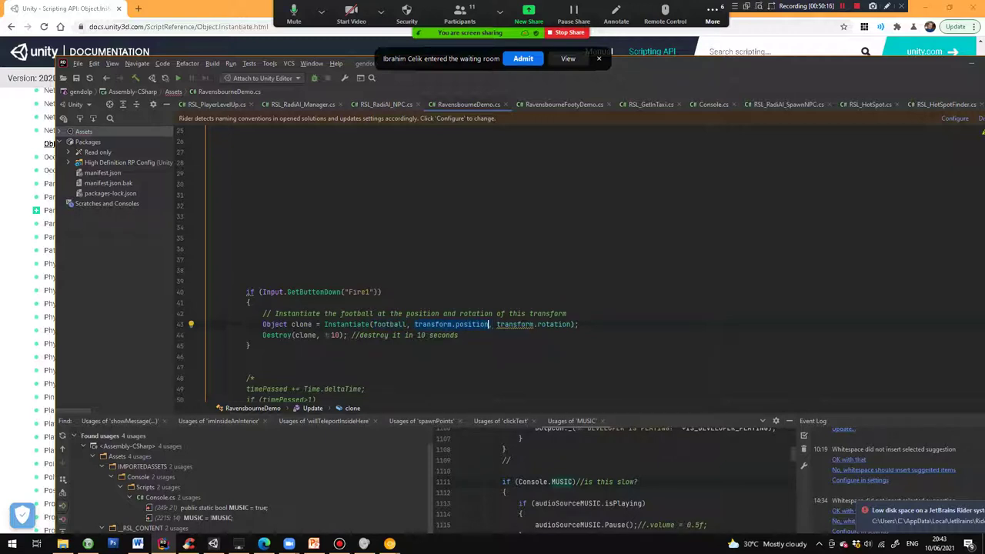
pyautogui.moveTo(489, 324)
# Switch to Unity and reset the Transform component of the GAMELOGIC object.
pyautogui.click(239, 544)
pyautogui.click(408, 139)
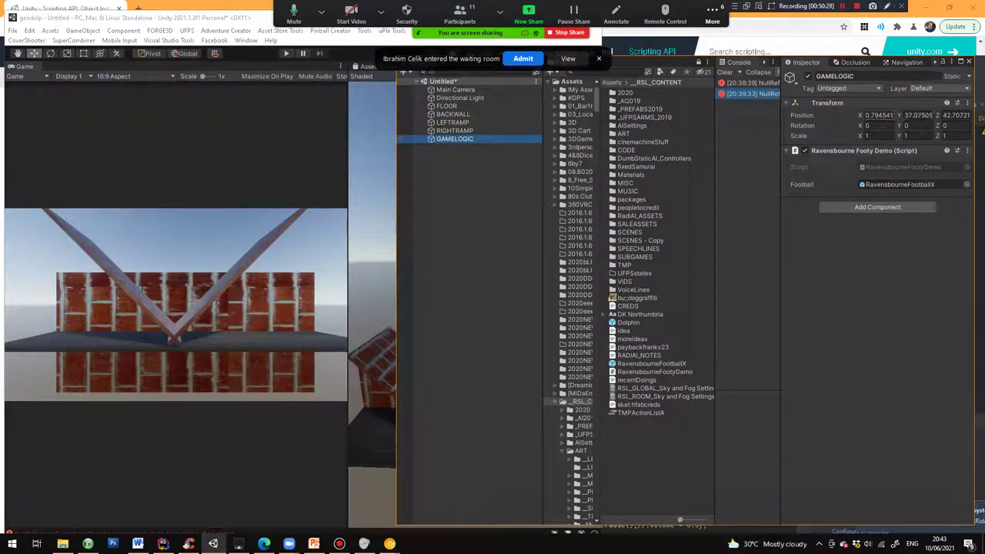
pyautogui.click(879, 116)
pyautogui.press('Tab')
pyautogui.press('Tab')
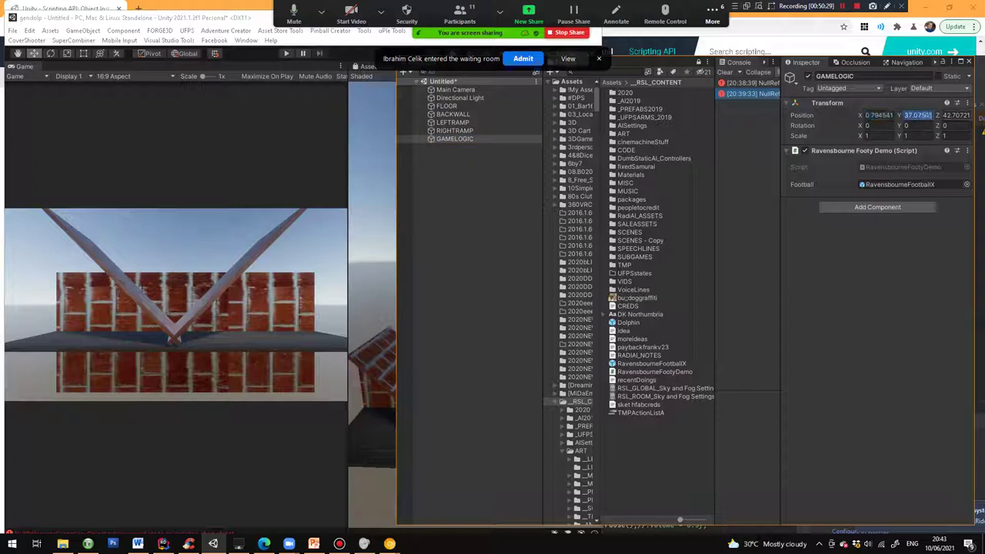
pyautogui.hotkey('shift', 'Tab')
pyautogui.hotkey('shift', 'Tab')
pyautogui.rightClick(825, 104)
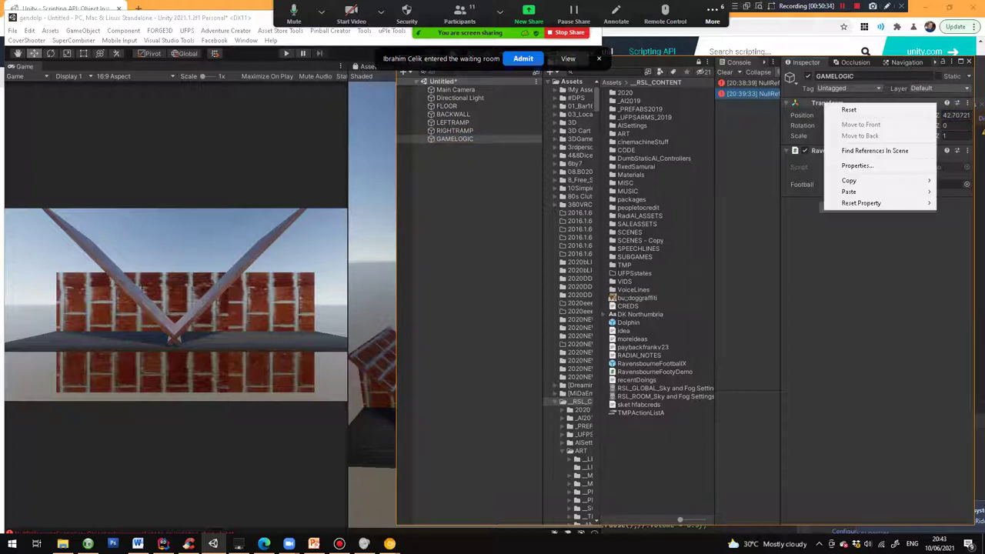
pyautogui.click(843, 106)
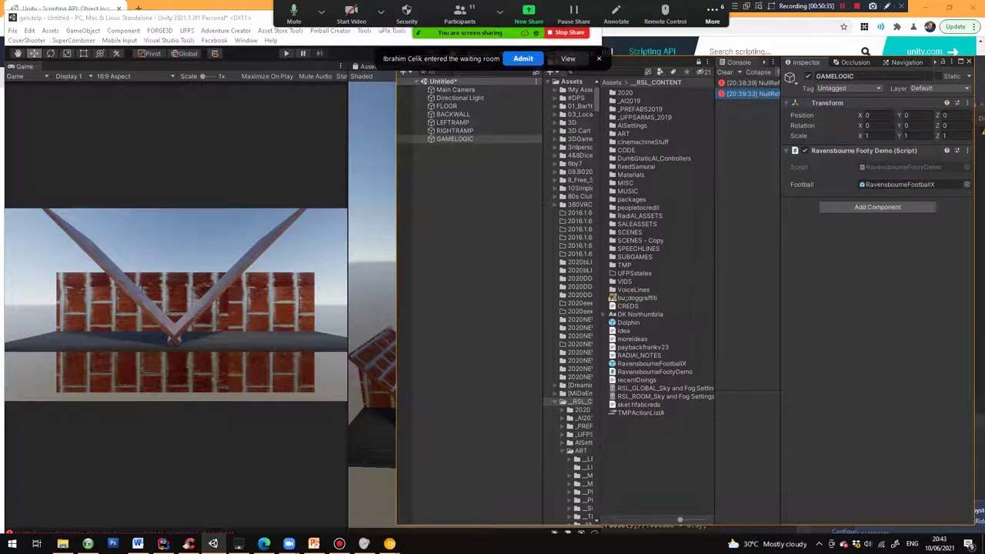
pyautogui.click(454, 139)
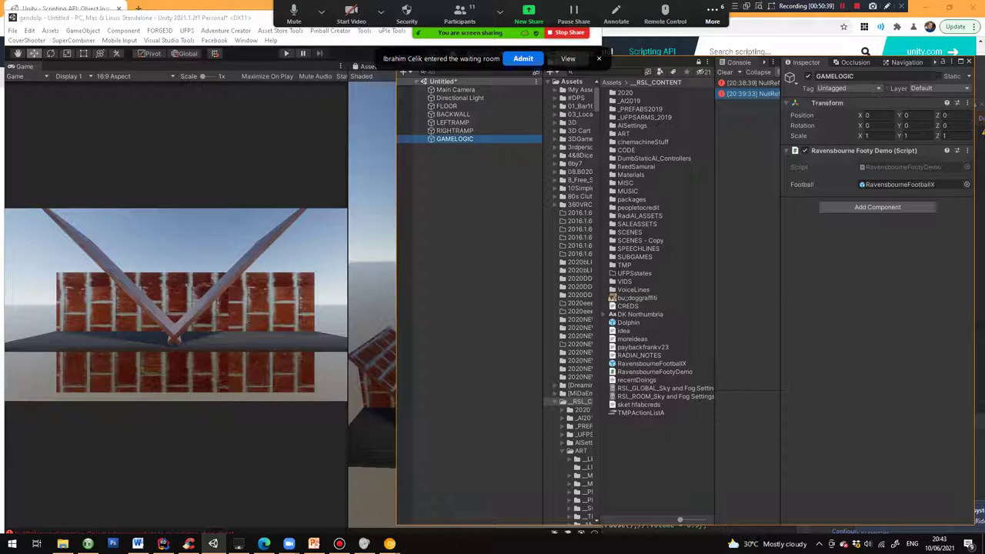
# Resize the docked panels to reveal the Scene view and object names, and frame GAMELOGIC in the Scene view.
pyautogui.moveTo(396, 427); pyautogui.dragTo(609, 427)
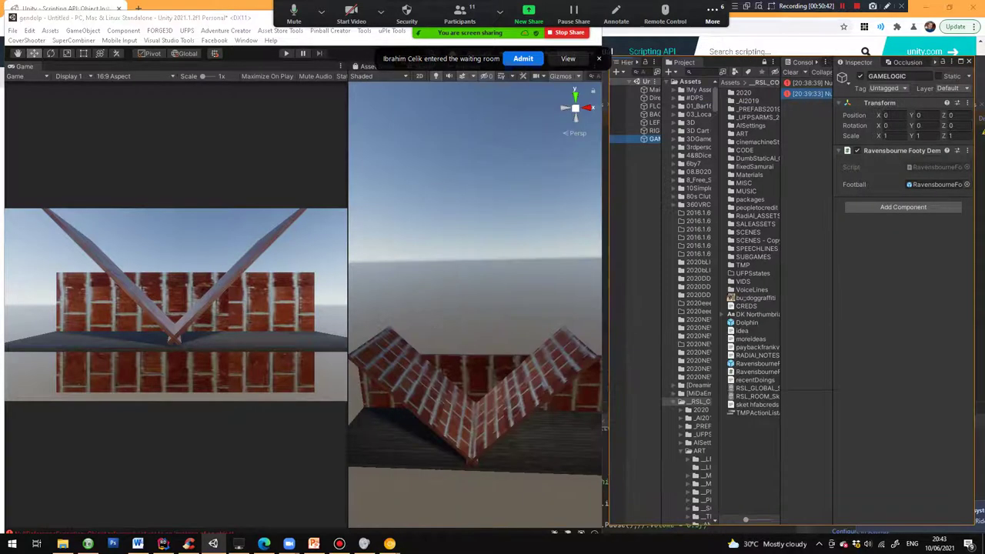
pyautogui.press('f')
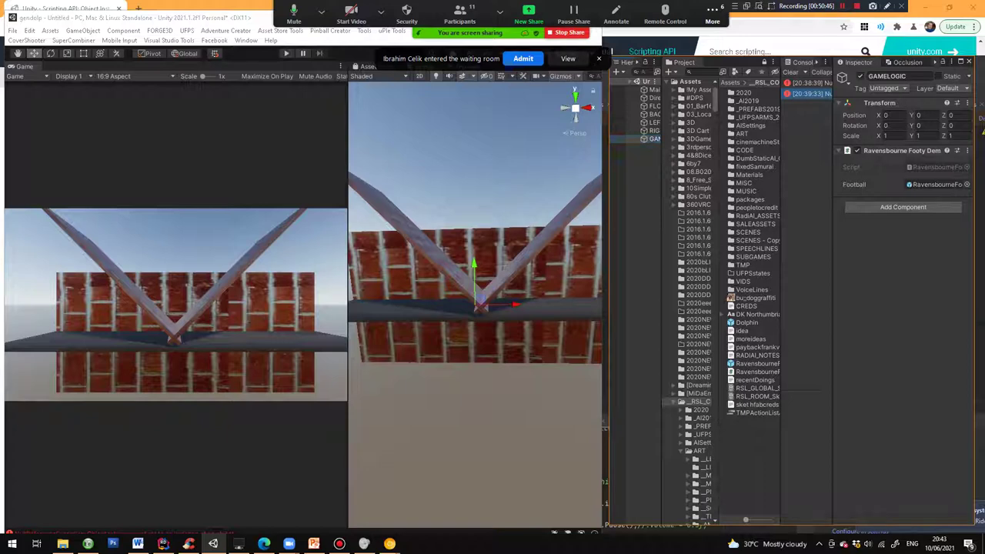
pyautogui.moveTo(605, 427); pyautogui.dragTo(565, 428)
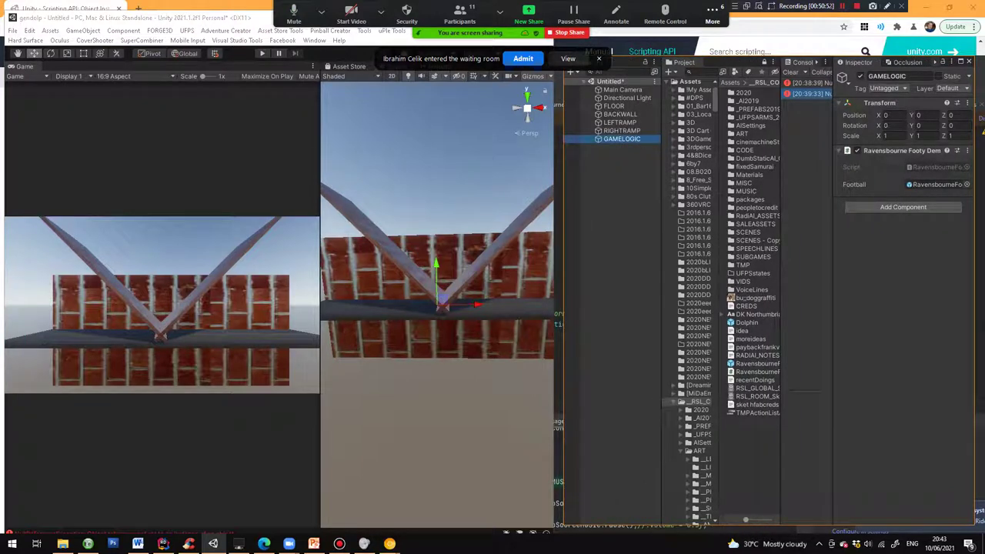
# Move the GAMELOGIC object along the Z axis to about 43.5, toward the ramps and back wall.
pyautogui.keyDown('alt'); pyautogui.moveTo(439, 312); pyautogui.dragTo(450, 338); pyautogui.keyUp('alt')
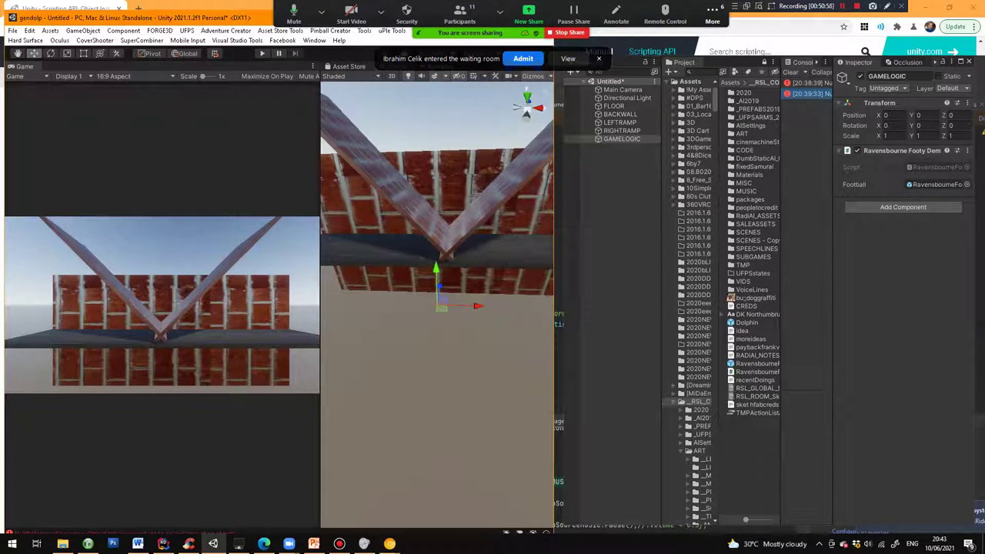
pyautogui.scroll(-5, 437, 292)
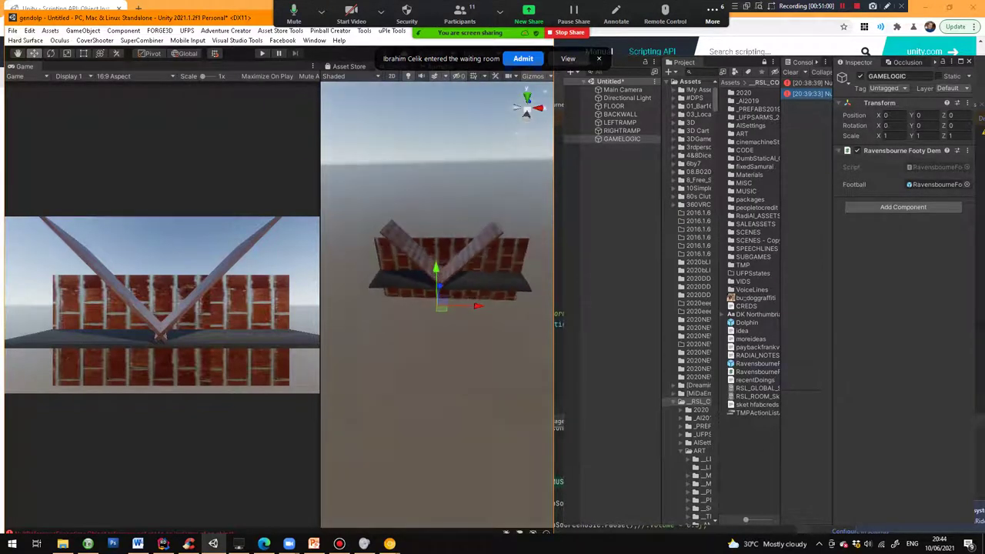
pyautogui.keyDown('alt'); pyautogui.moveTo(516, 300); pyautogui.dragTo(288, 365); pyautogui.keyUp('alt')
pyautogui.moveTo(469, 307); pyautogui.dragTo(364, 322, button='middle')
pyautogui.keyDown('alt'); pyautogui.moveTo(385, 323); pyautogui.dragTo(469, 294); pyautogui.keyUp('alt')
pyautogui.press('f')
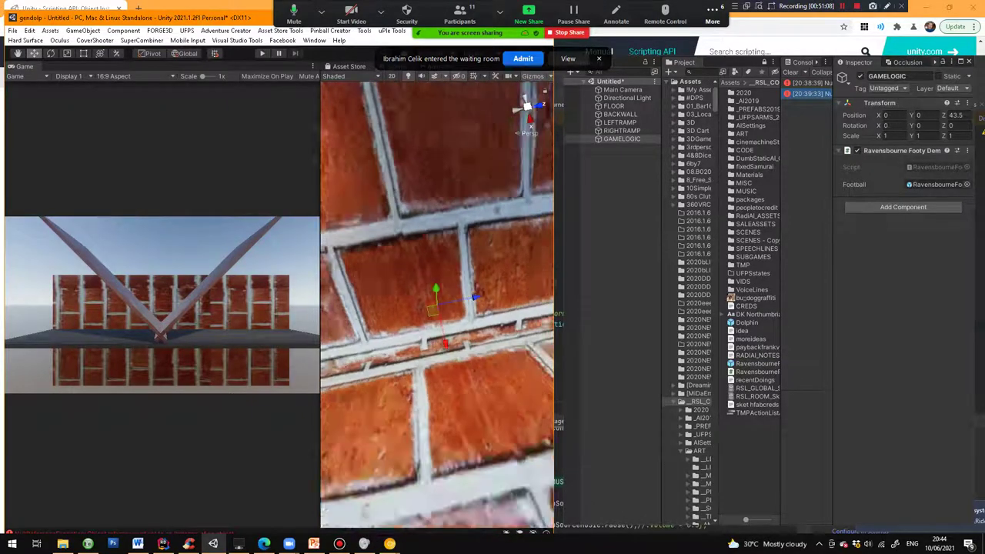
pyautogui.scroll(-12, 437, 305)
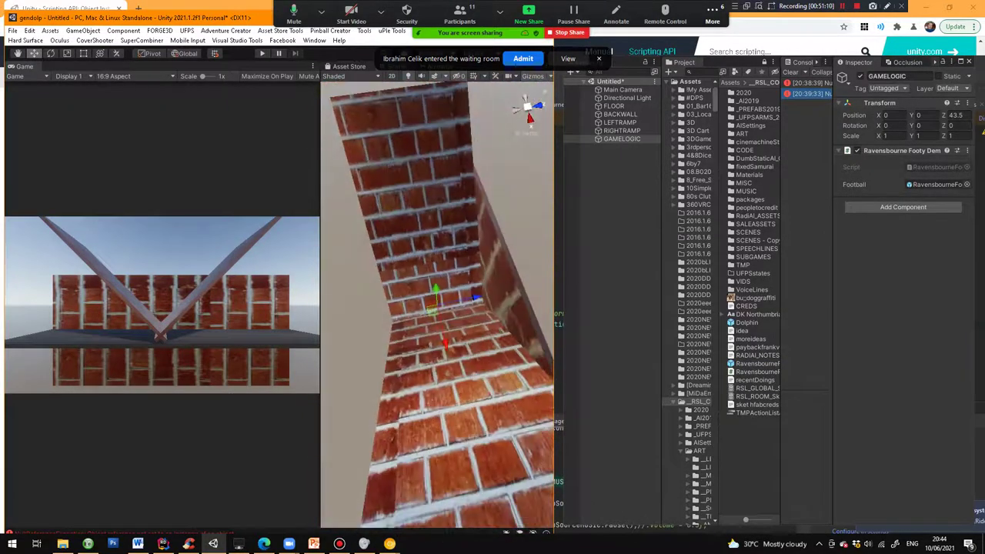
pyautogui.scroll(-3, 437, 305)
pyautogui.keyDown('alt'); pyautogui.moveTo(377, 346); pyautogui.dragTo(531, 268); pyautogui.keyUp('alt')
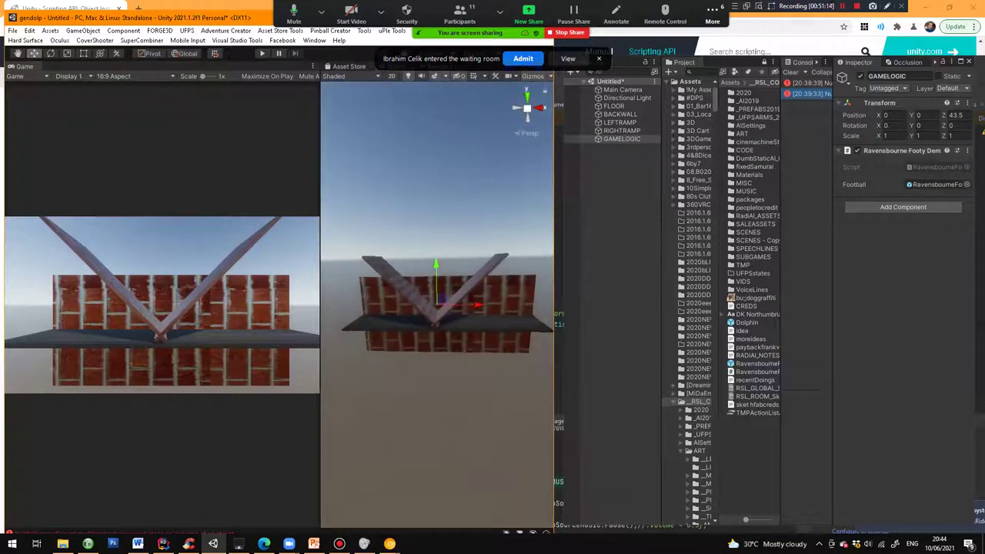
# Raise GAMELOGIC above the ramps to Y 26 and adjust its Z position to about 42.9.
pyautogui.moveTo(435, 267); pyautogui.dragTo(436, 191)
pyautogui.press('f')
pyautogui.keyDown('alt'); pyautogui.moveTo(435, 231); pyautogui.dragTo(441, 331); pyautogui.keyUp('alt')
pyautogui.moveTo(441, 331); pyautogui.dragTo(440, 378, button='middle')
pyautogui.keyDown('alt'); pyautogui.moveTo(435, 348); pyautogui.dragTo(436, 369); pyautogui.keyUp('alt')
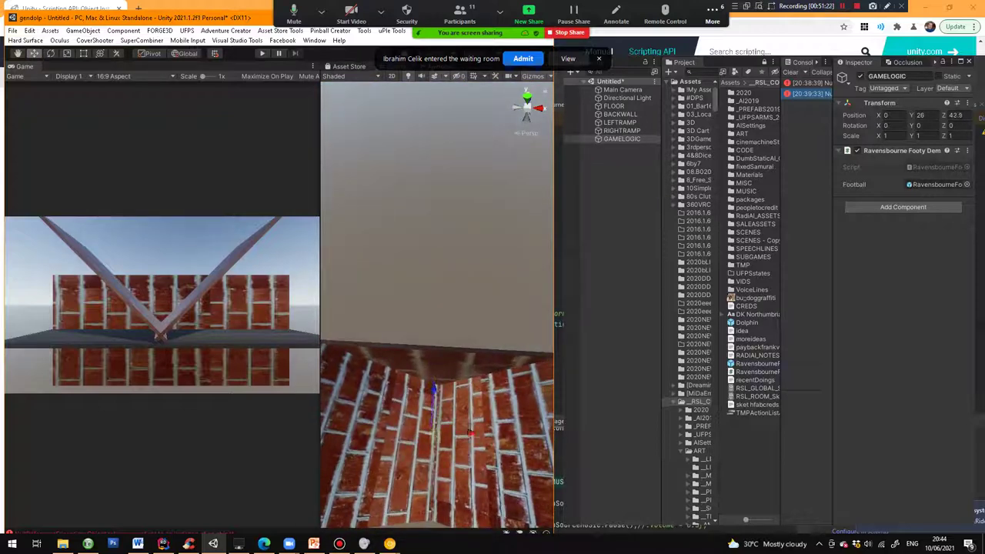
# Check the X, Y and Z position values of the GAMELOGIC object.
pyautogui.click(622, 139)
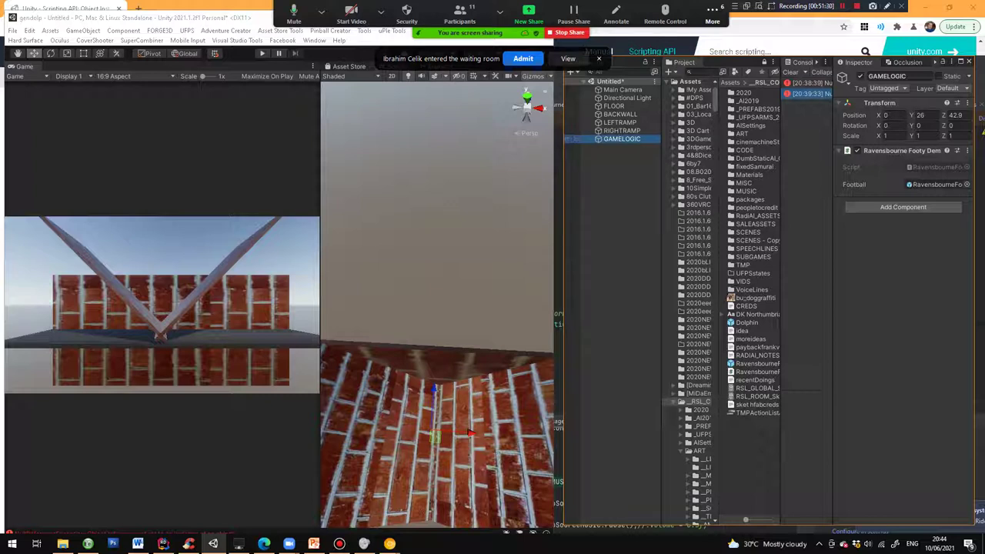
pyautogui.click(925, 116)
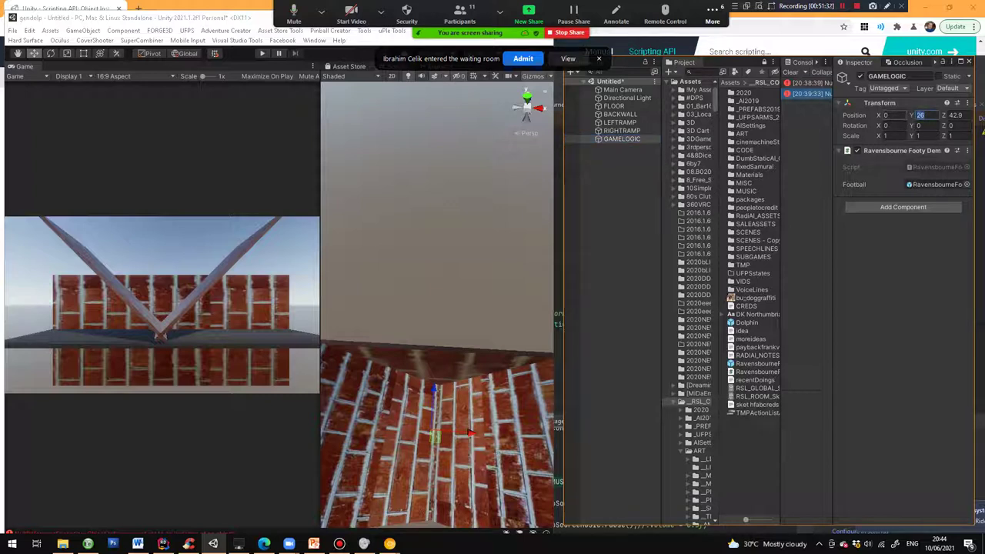
pyautogui.click(895, 116)
pyautogui.click(927, 115)
pyautogui.press('Tab')
# Switch to Rider and examine the transform.rotation argument and the whole Instantiate call in RavensbourneDemo.cs.
pyautogui.click(162, 544)
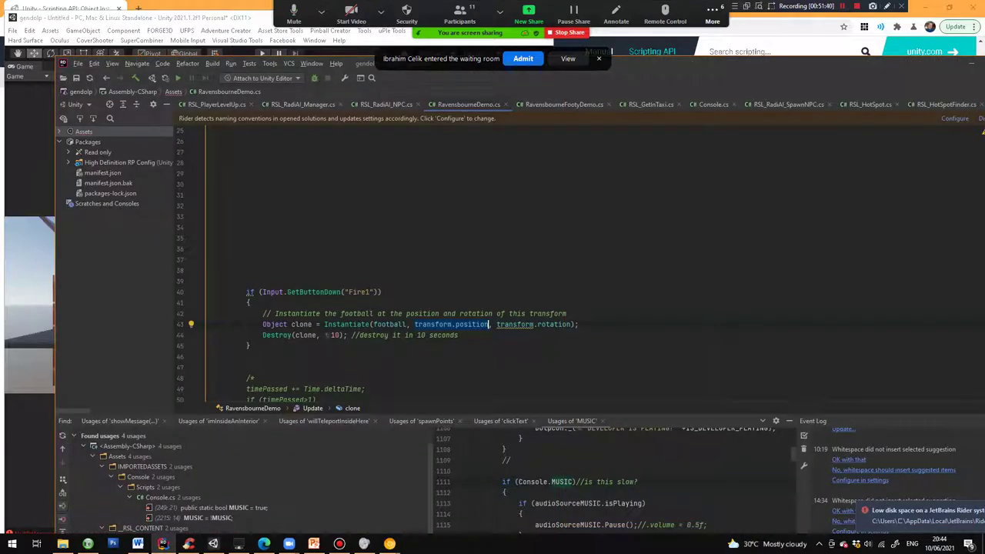
pyautogui.moveTo(493, 325); pyautogui.dragTo(575, 325)
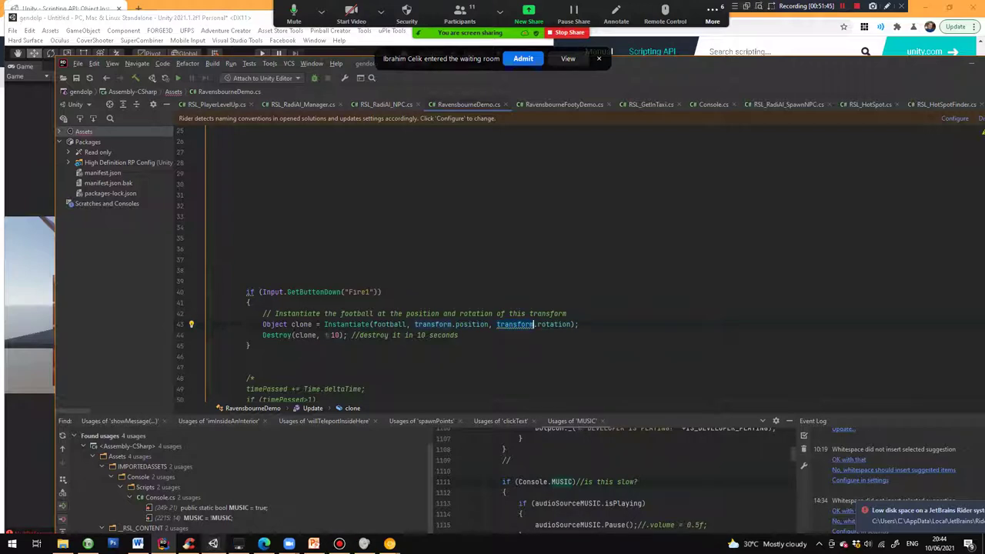
pyautogui.moveTo(213, 544)
pyautogui.click(333, 325)
pyautogui.moveTo(332, 325); pyautogui.dragTo(568, 325)
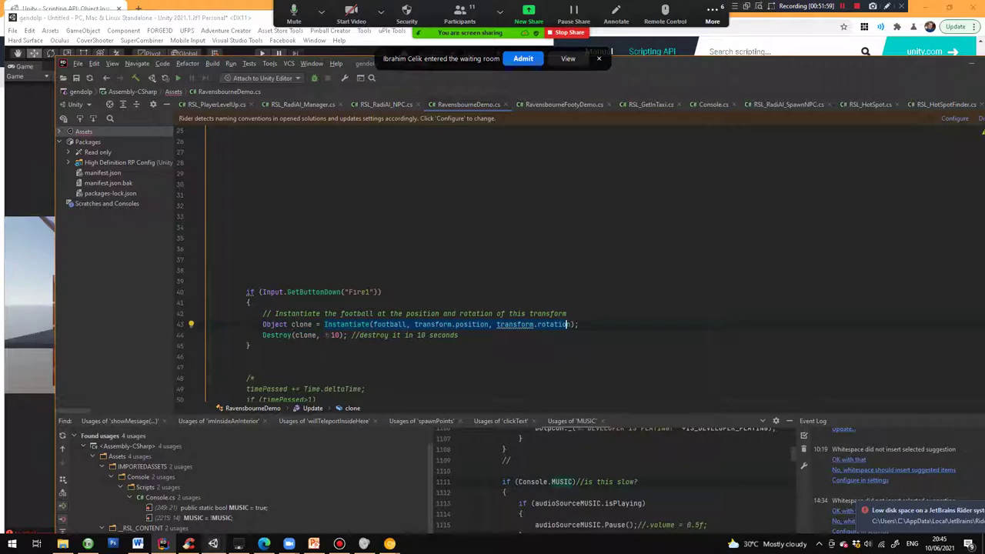
# Switch to Unity and view where GAMELOGIC sits above the ramps in the Scene view.
pyautogui.click(214, 544)
pyautogui.hotkey('alt', 'Tab')
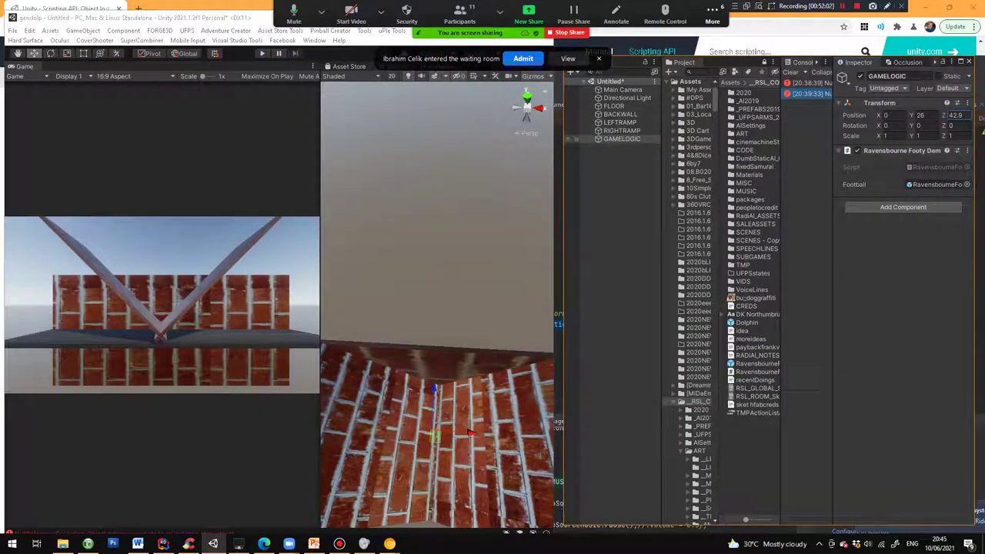
pyautogui.click(622, 139)
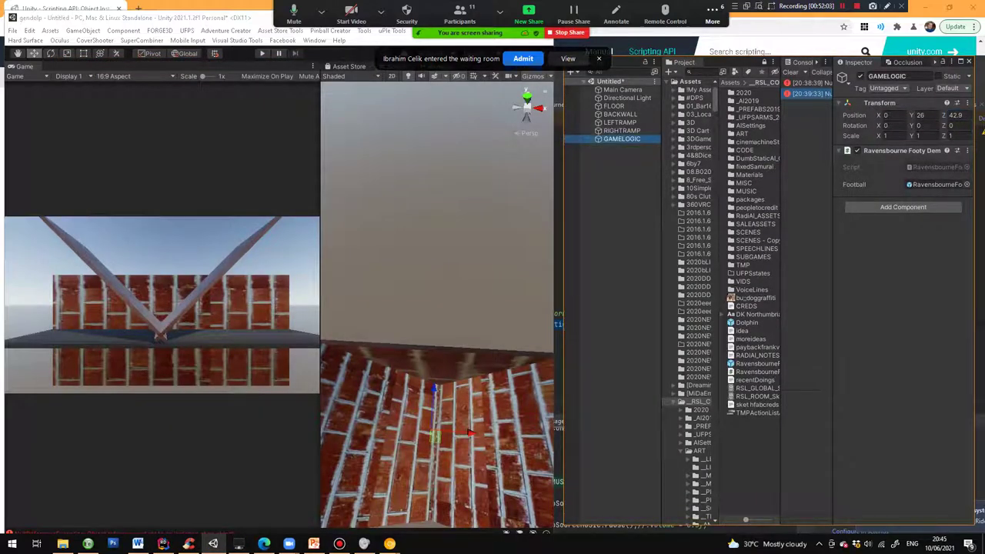
pyautogui.moveTo(439, 331); pyautogui.dragTo(441, 246, button='right')
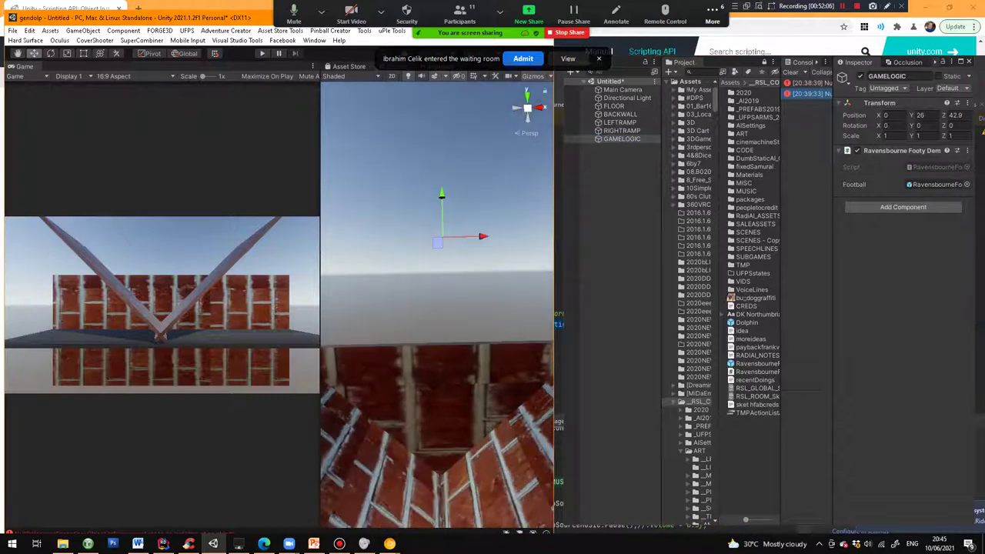
# In Rider, copy the Input.GetButtonDown("Fire1") if block from RavensbourneDemo.cs into the Update method of RavensbourneFootyDemo.cs.
pyautogui.click(163, 544)
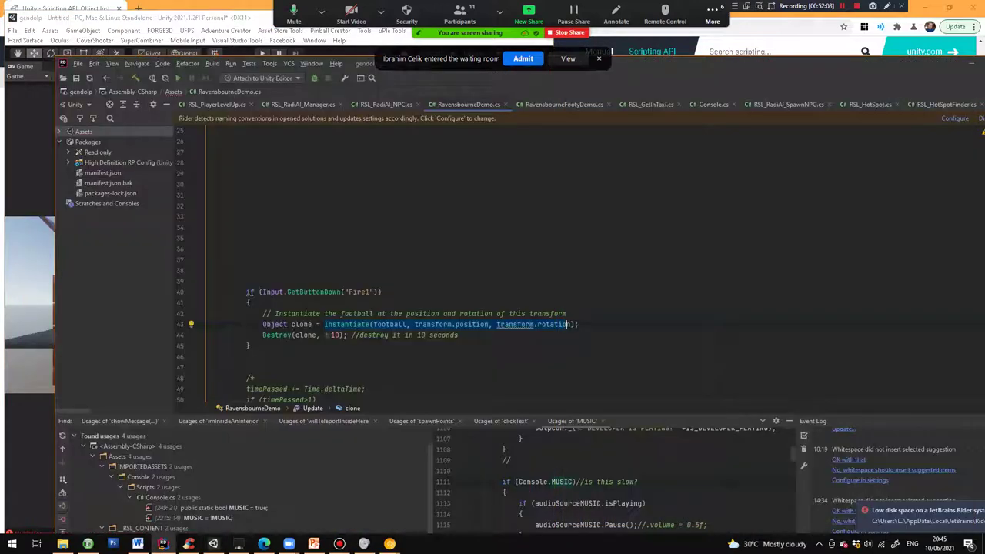
pyautogui.moveTo(259, 313); pyautogui.dragTo(566, 313)
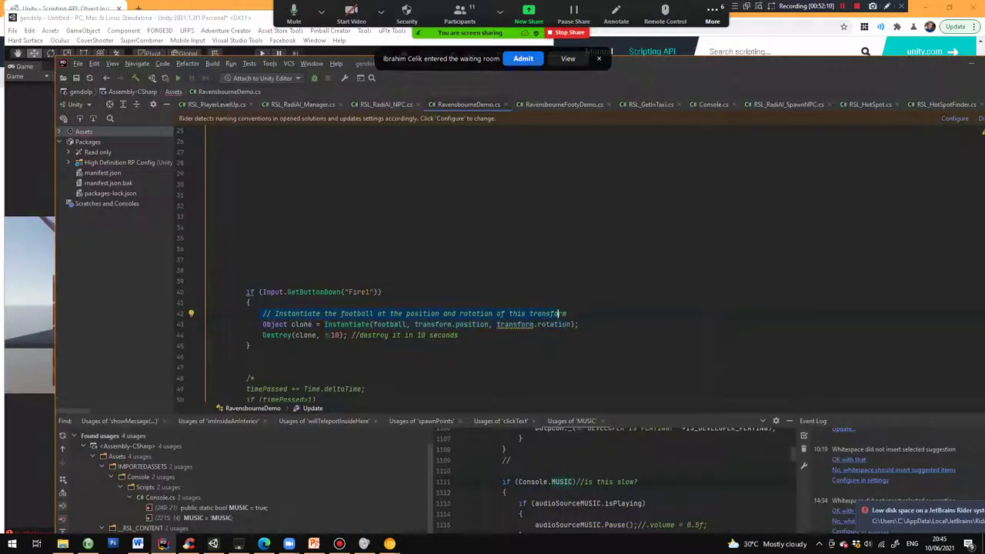
pyautogui.moveTo(249, 292); pyautogui.dragTo(252, 346)
pyautogui.hotkey('ctrl', 'c')
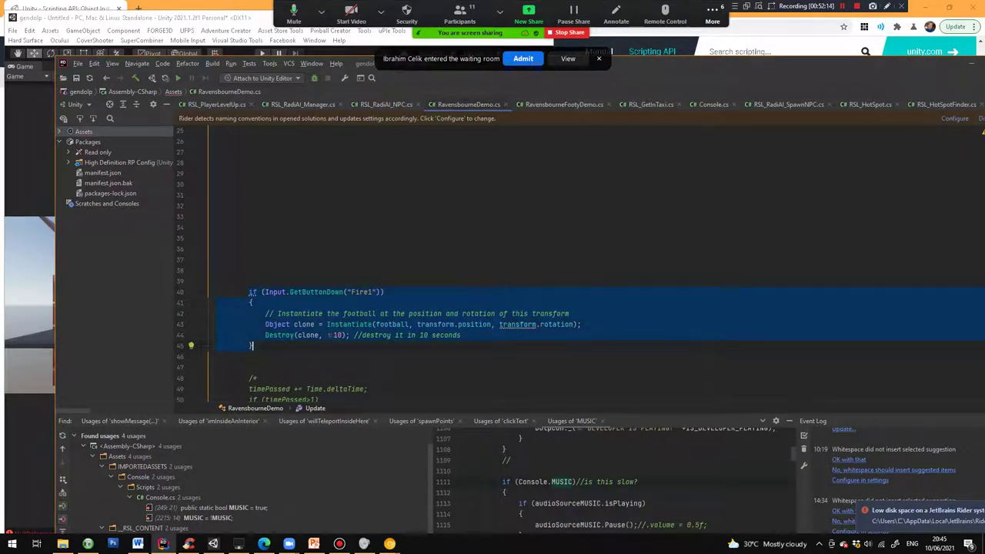
pyautogui.hotkey('alt', 'Right')
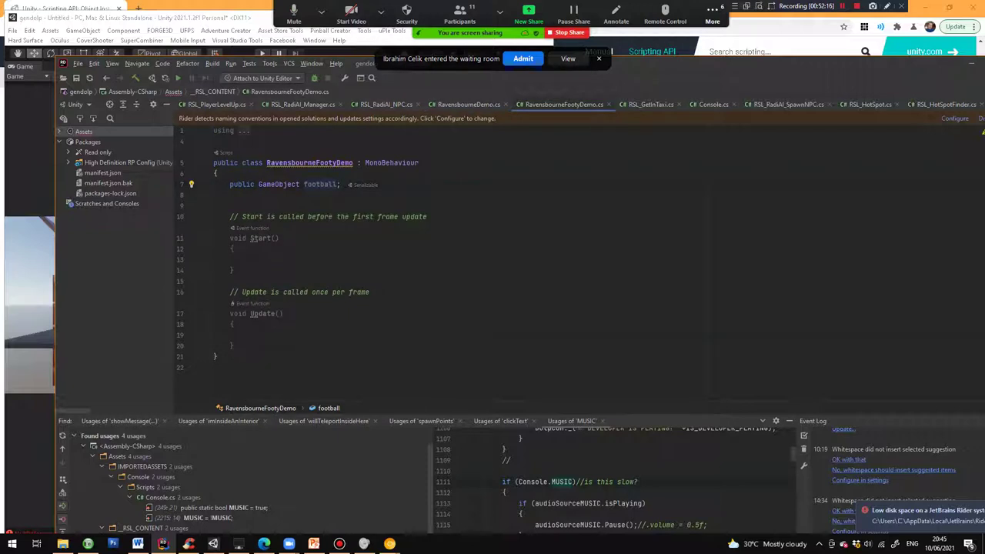
pyautogui.click(246, 335)
pyautogui.press('Return')
pyautogui.hotkey('ctrl', 'v')
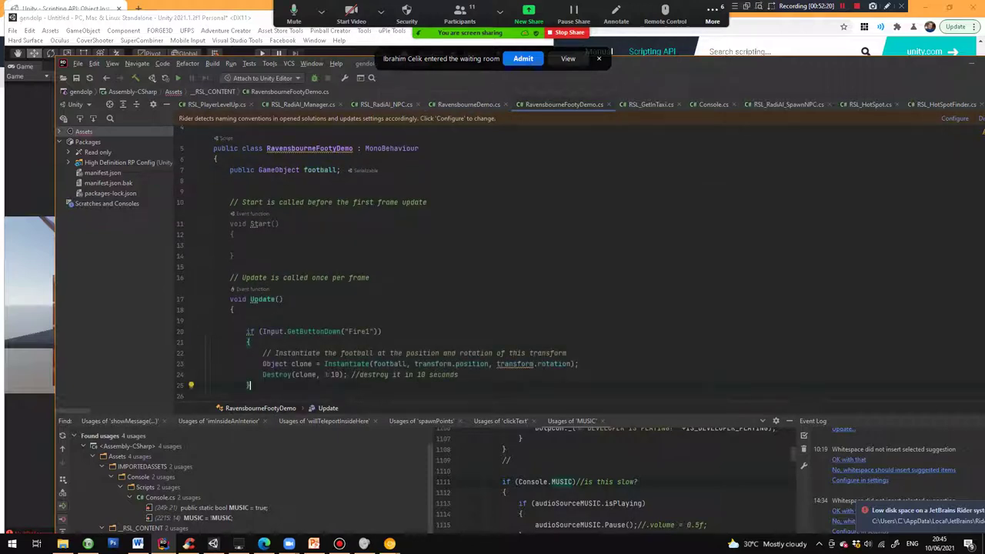
# Examine the Input.GetButtonDown("Fire1") condition of the pasted if statement.
pyautogui.click(247, 332)
pyautogui.moveTo(275, 332); pyautogui.dragTo(383, 332)
pyautogui.click(258, 332)
pyautogui.click(342, 332)
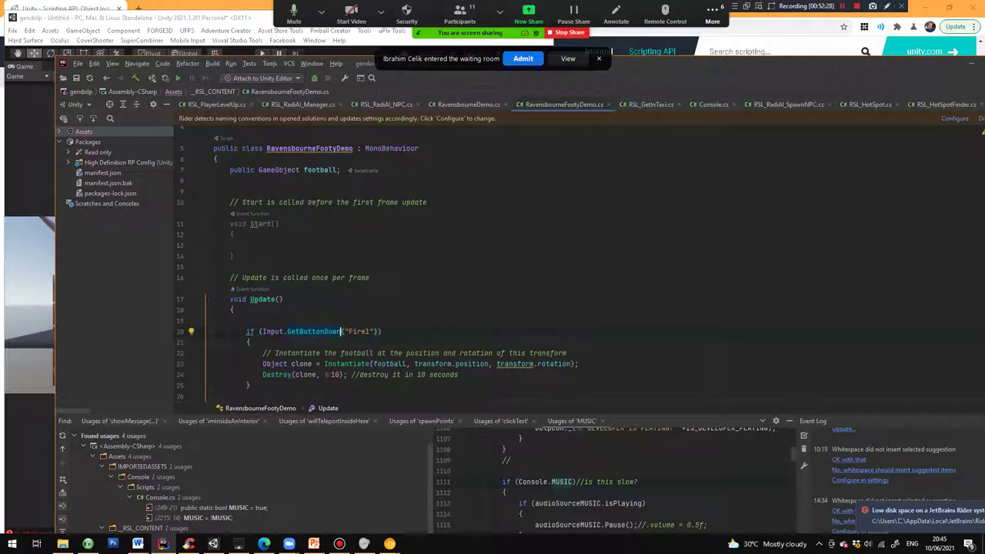
pyautogui.click(369, 332)
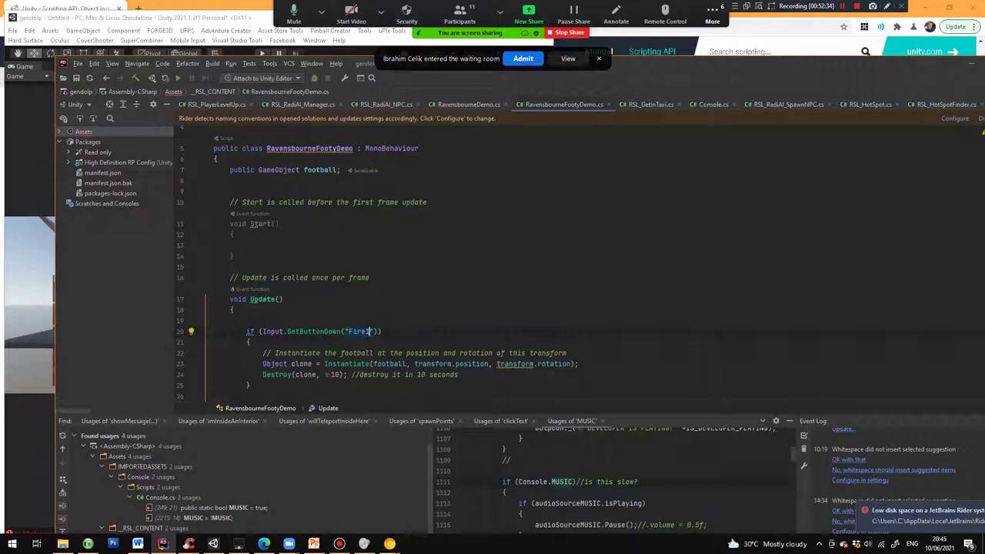
pyautogui.click(249, 332)
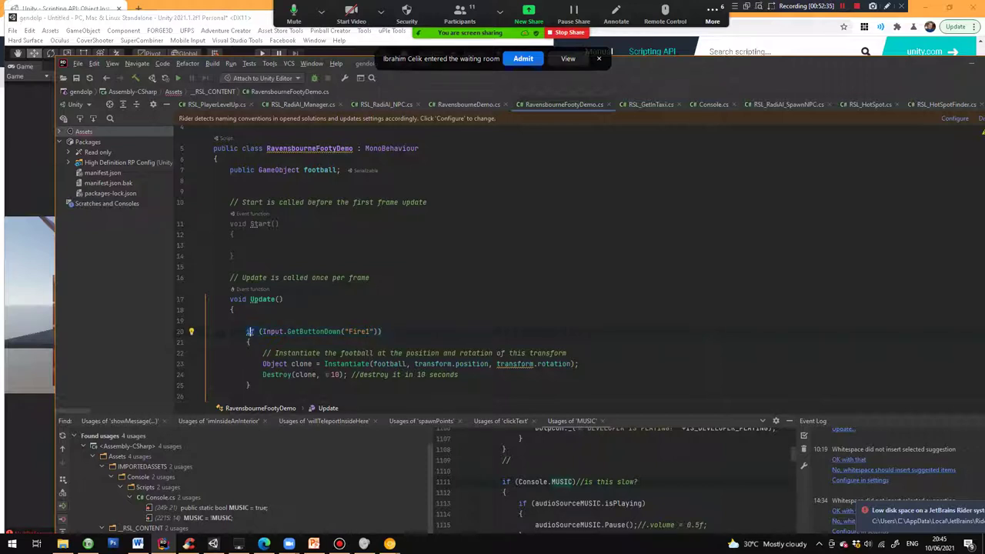
pyautogui.moveTo(249, 332); pyautogui.dragTo(377, 332)
# Examine the Object clone declaration and the arguments of its Instantiate call in the Update method.
pyautogui.click(263, 364)
pyautogui.moveTo(263, 364); pyautogui.dragTo(312, 364)
pyautogui.click(324, 364)
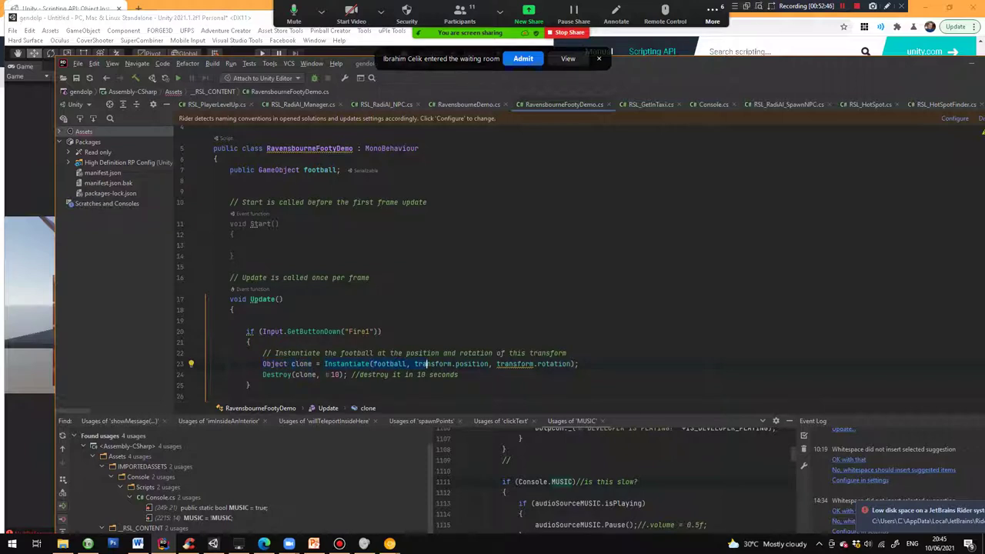
pyautogui.moveTo(427, 364); pyautogui.dragTo(573, 356)
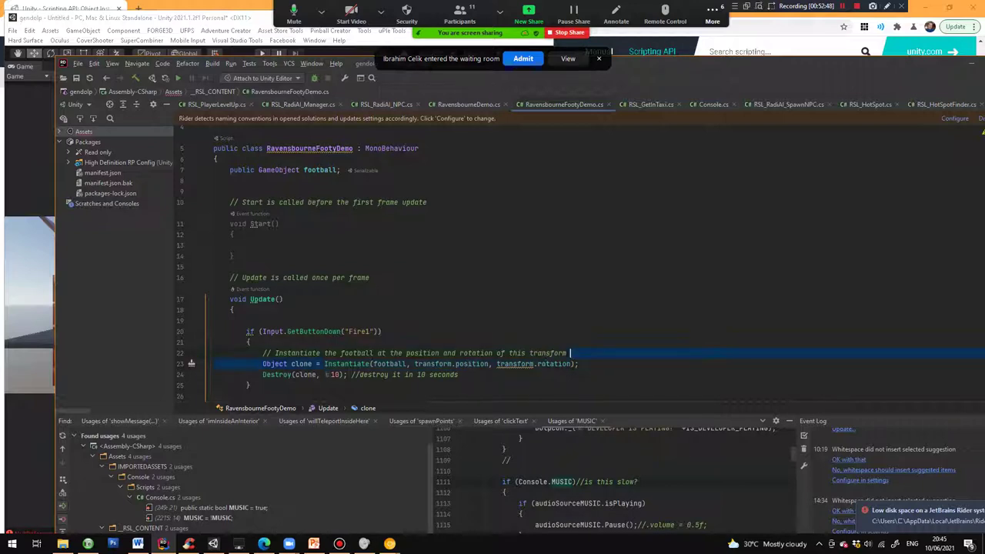
pyautogui.press('Down')
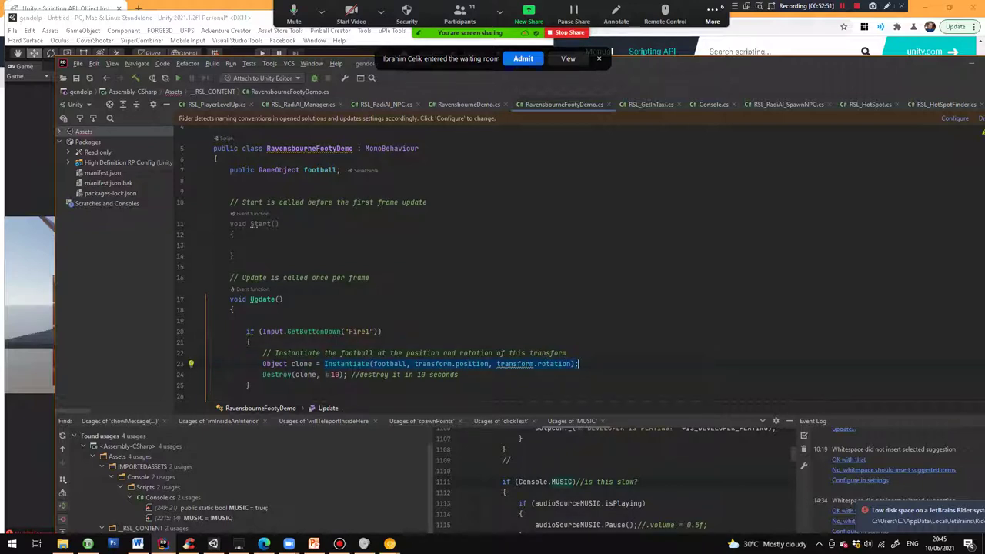
pyautogui.scroll(-1, 378, 268)
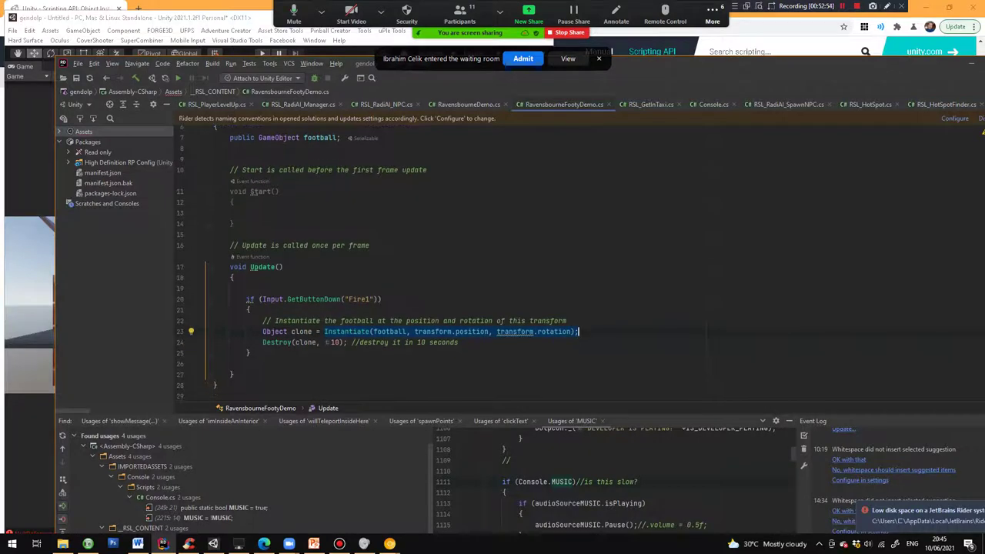
# Examine the Destroy(clone, 10) line, the clone variable it uses and the enclosing Update method.
pyautogui.press('Down')
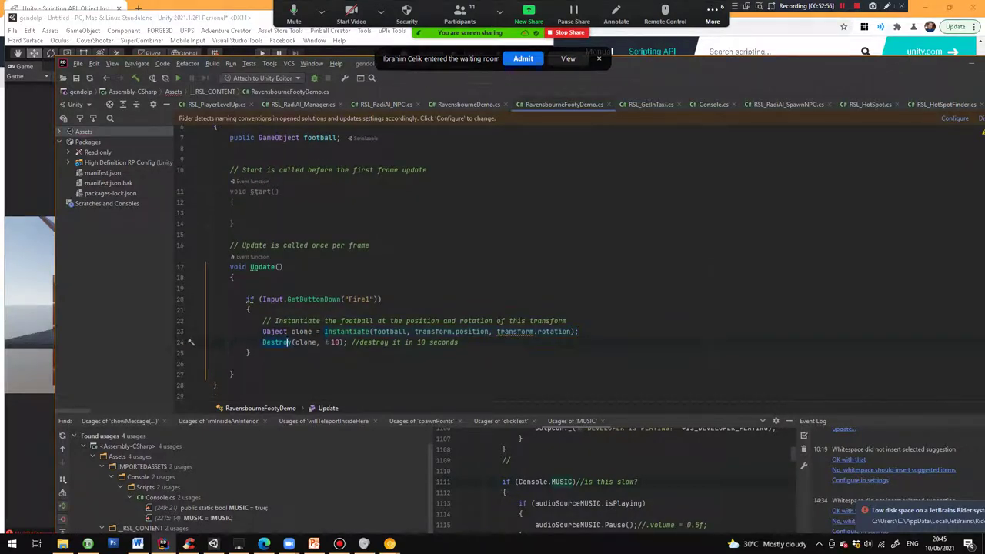
pyautogui.hotkey('shift', 'Down')
pyautogui.moveTo(263, 343); pyautogui.dragTo(350, 342)
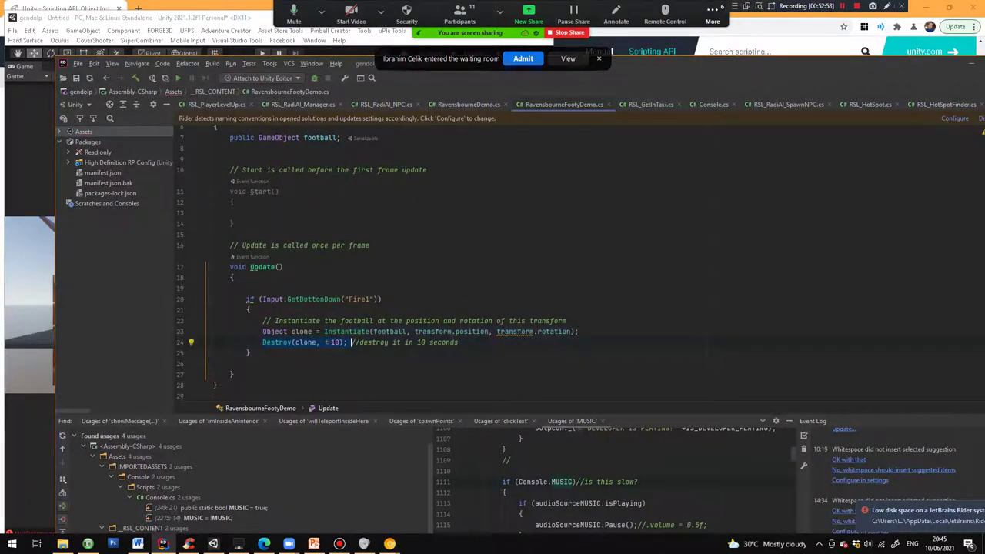
pyautogui.click(307, 331)
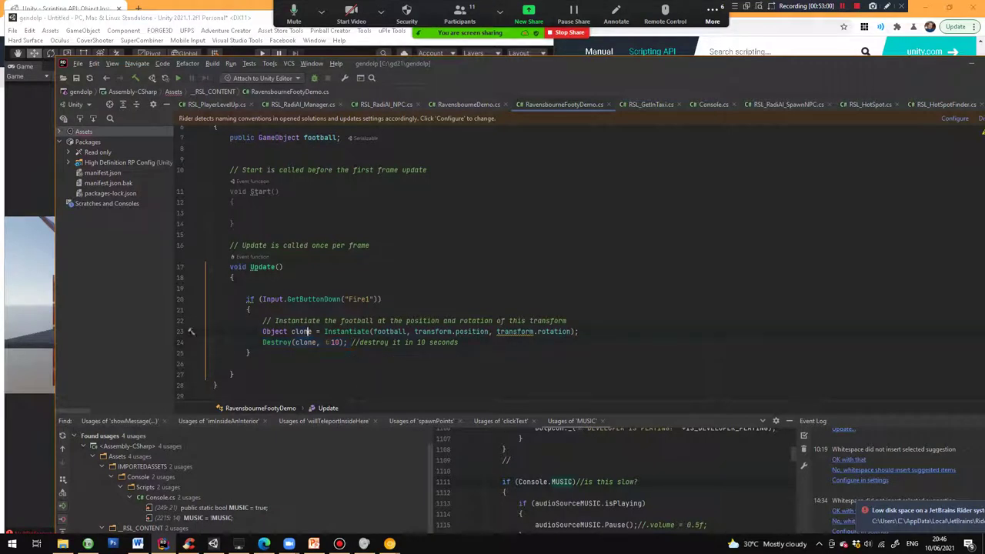
pyautogui.scroll(-1, 308, 332)
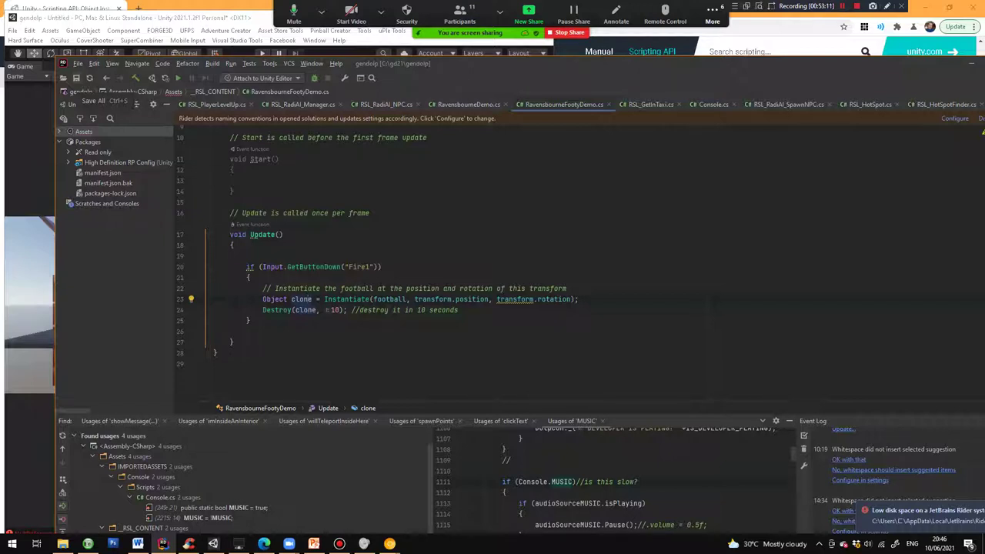
pyautogui.moveTo(261, 310); pyautogui.dragTo(348, 310)
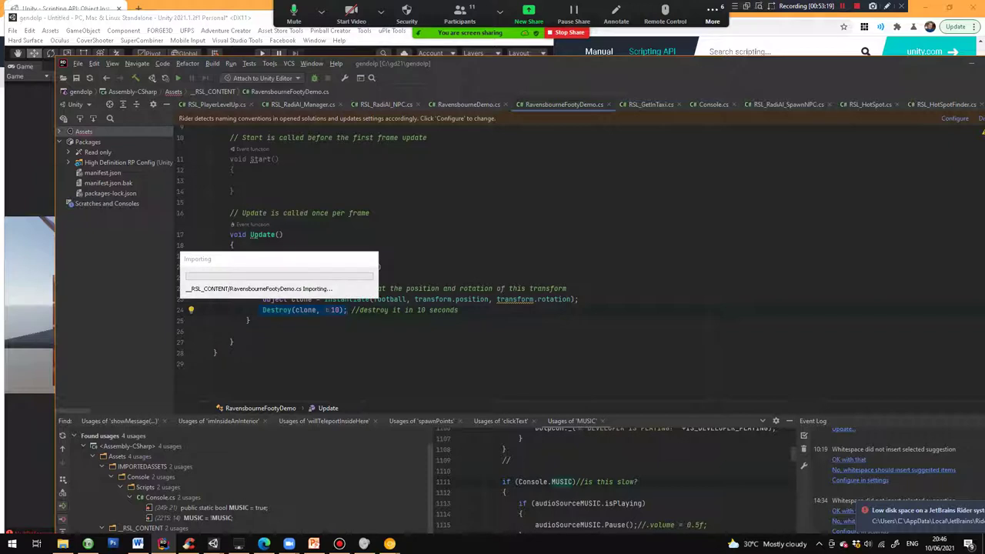
pyautogui.click(283, 235)
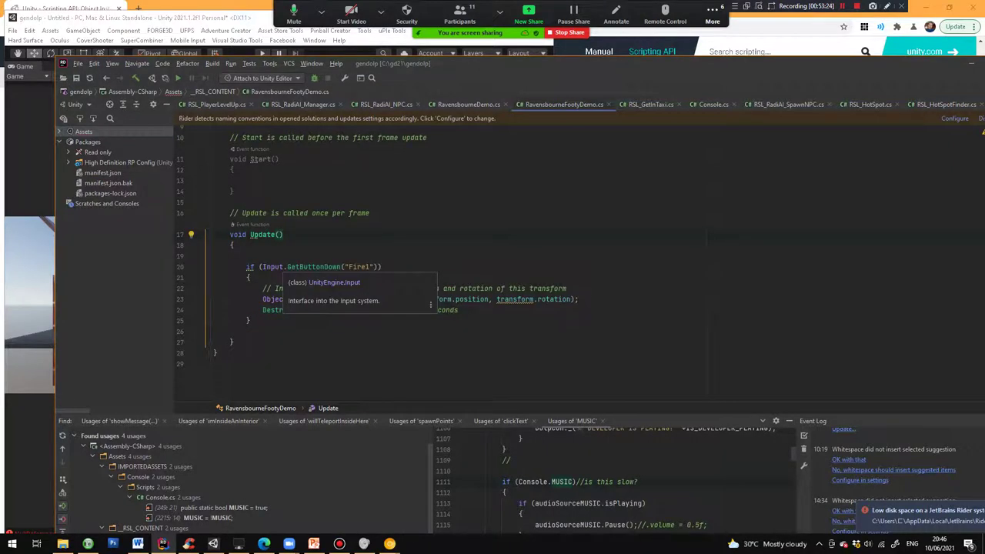
# Examine the instantiate comment and the full Object clone = Instantiate line inside the Fire1 if block.
pyautogui.doubleClick(360, 267)
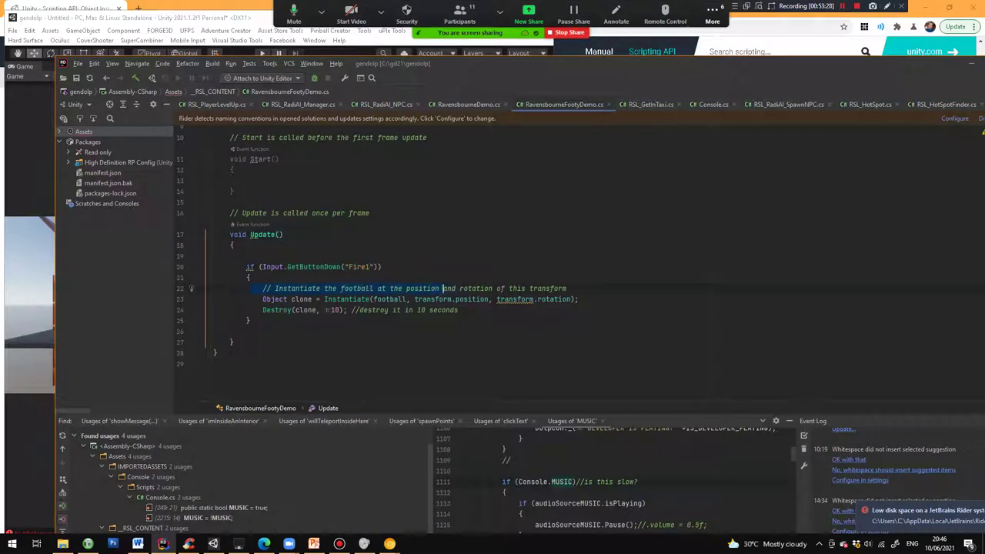
pyautogui.click(569, 288)
pyautogui.click(579, 300)
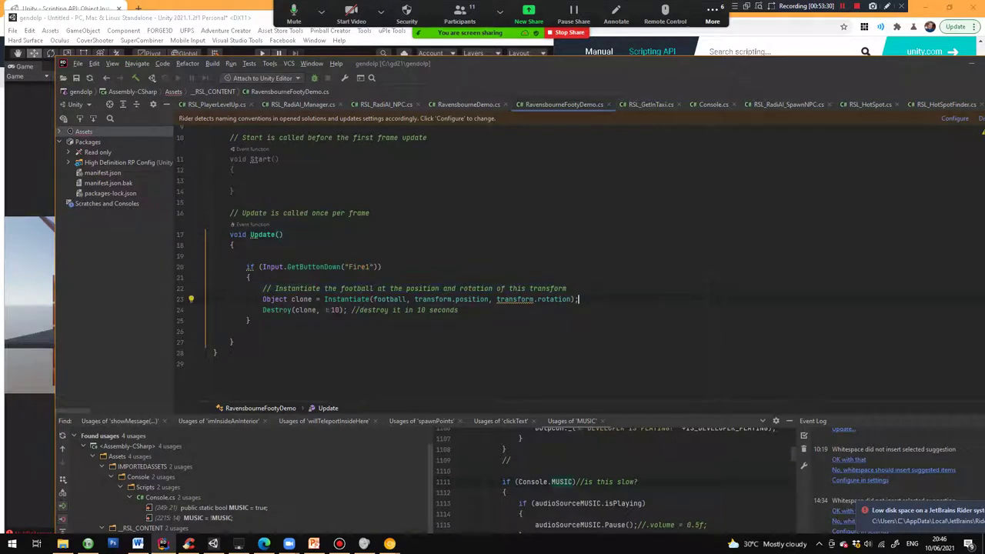
pyautogui.moveTo(578, 298); pyautogui.dragTo(491, 288)
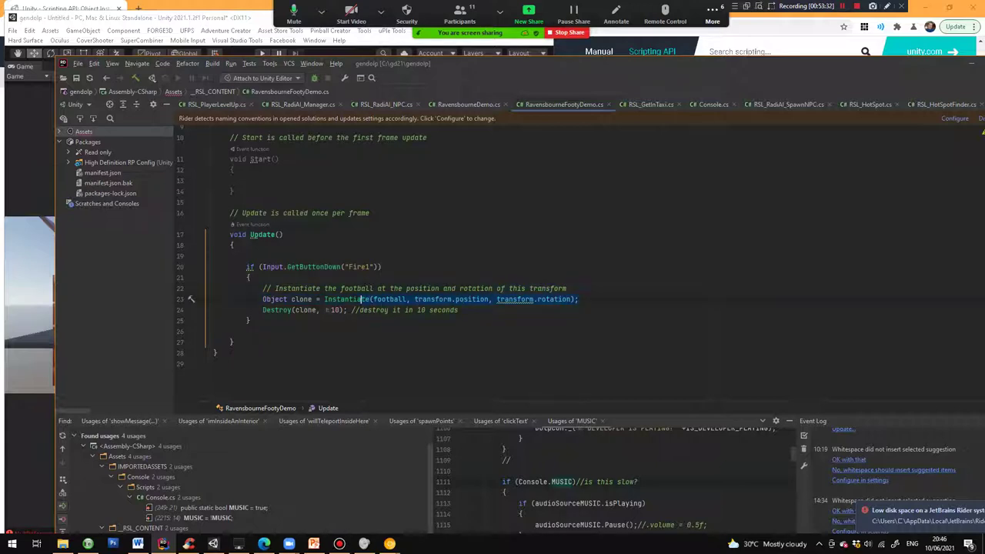
pyautogui.moveTo(361, 299); pyautogui.dragTo(263, 299)
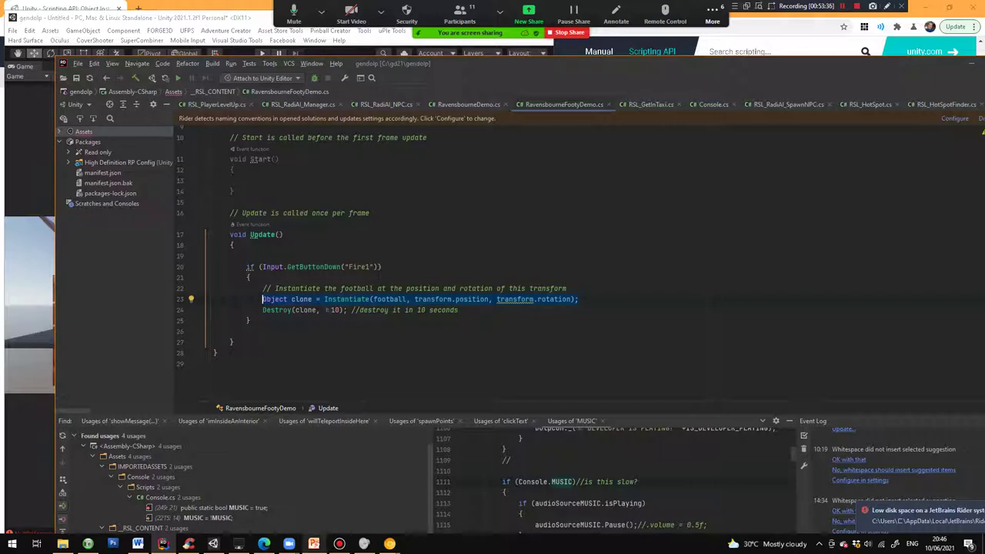
# Switch to Unity, decline building the resource bundles, and run the scene to view the spawned footballs around the ramps.
pyautogui.click(213, 544)
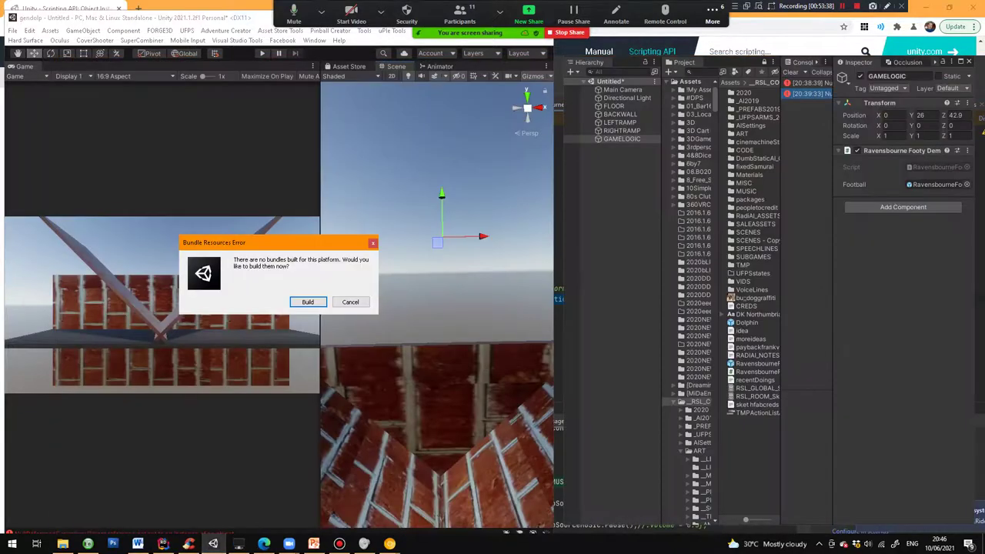
pyautogui.click(350, 301)
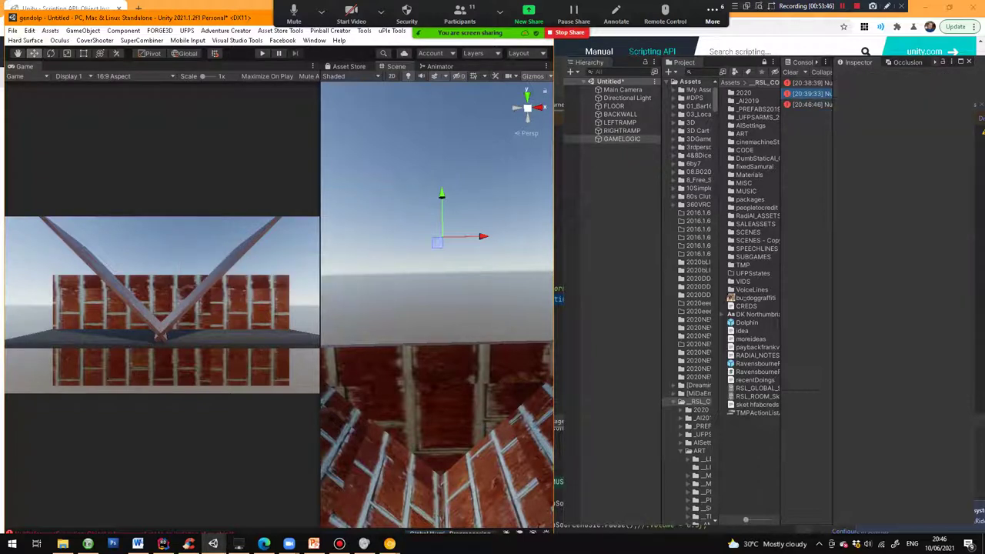
pyautogui.hotkey('ctrl', 'p')
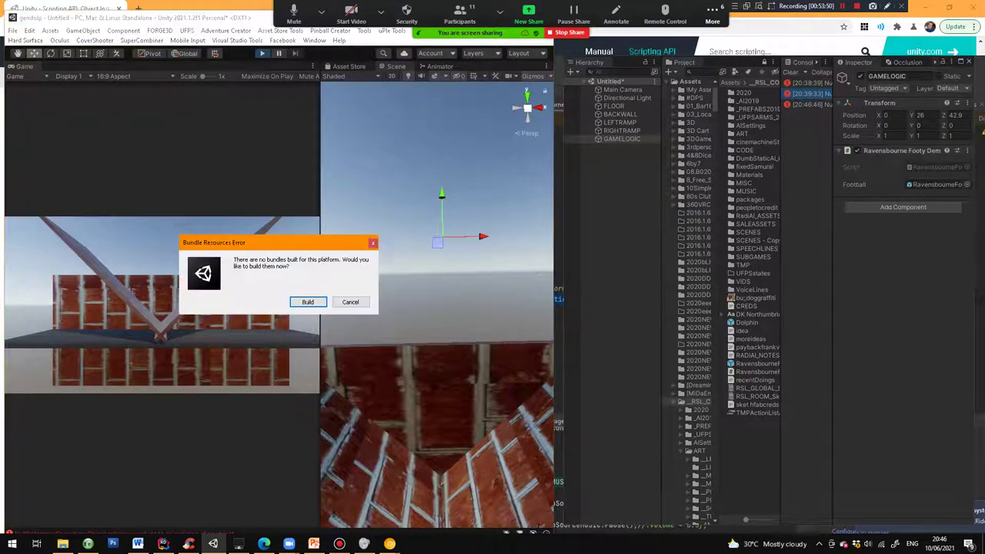
pyautogui.click(351, 302)
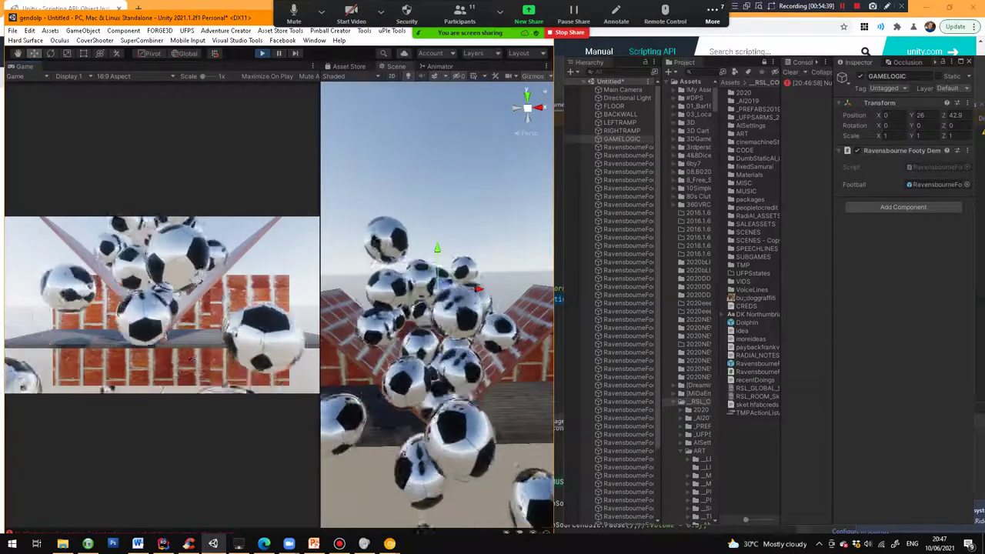
pyautogui.scroll(-10, 437, 308)
pyautogui.moveTo(437, 369); pyautogui.dragTo(437, 85, button='middle')
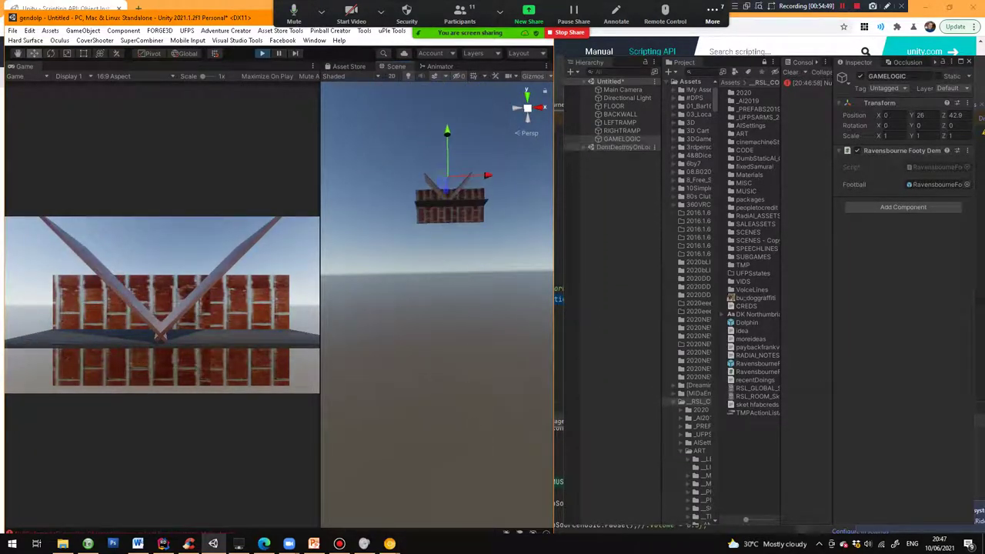
# Switch to the PowerPoint presentation and examine the Missile clone instantiation code on slide 18.
pyautogui.click(314, 544)
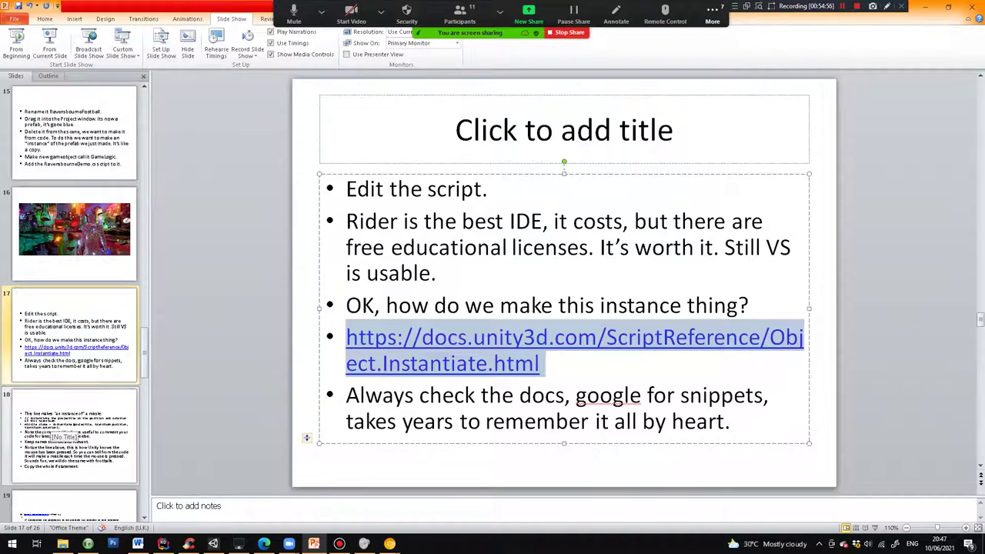
pyautogui.click(57, 431)
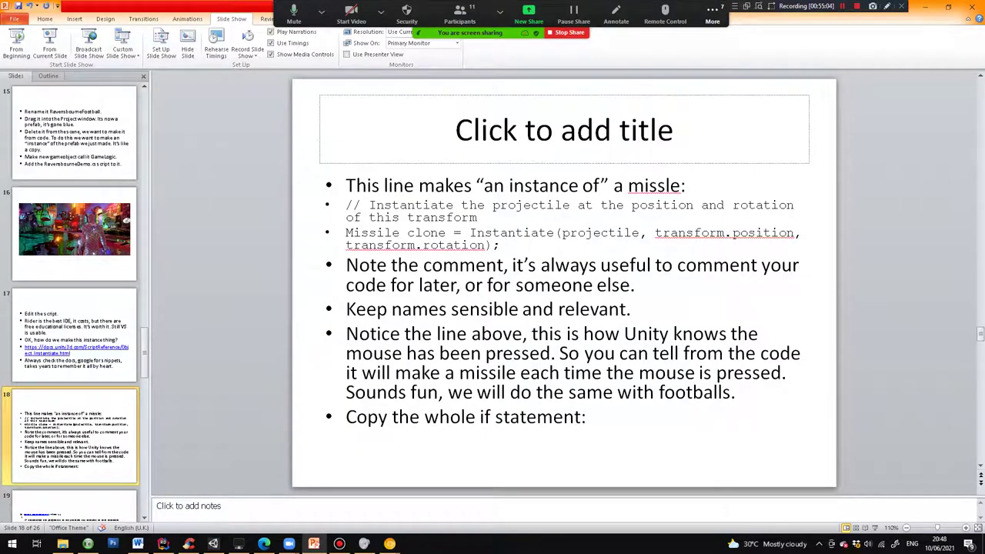
pyautogui.moveTo(345, 233)
pyautogui.mouseDown()
pyautogui.moveTo(647, 232)
pyautogui.moveTo(653, 269)
pyautogui.moveTo(524, 244)
pyautogui.mouseUp()
pyautogui.click(500, 206)
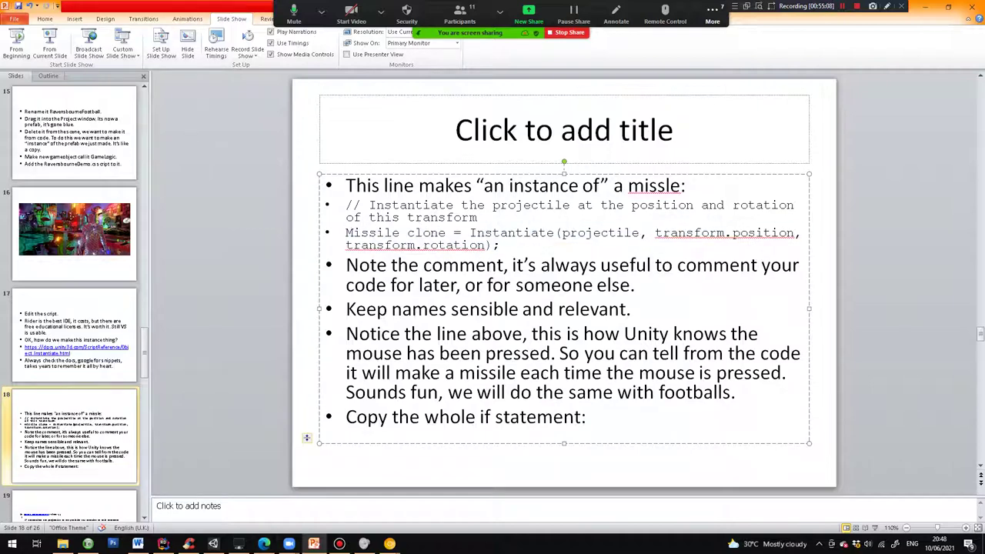
# Switch to the Unity Object.Instantiate documentation in the browser and search the page for "MISS" to reach the Missile example.
pyautogui.click(364, 544)
pyautogui.moveTo(264, 544)
pyautogui.click(435, 492)
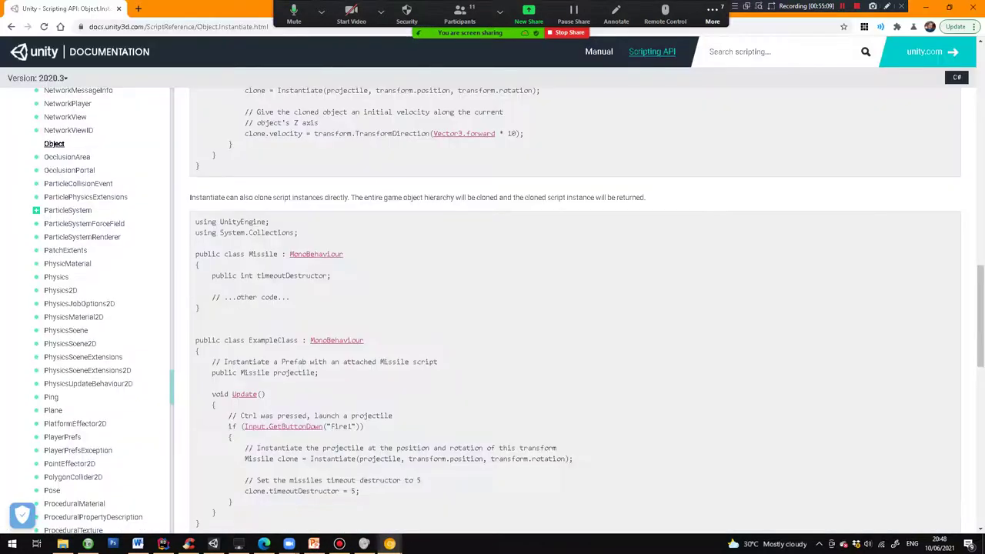
pyautogui.hotkey('ctrl', 'f')
pyautogui.write('Miss')
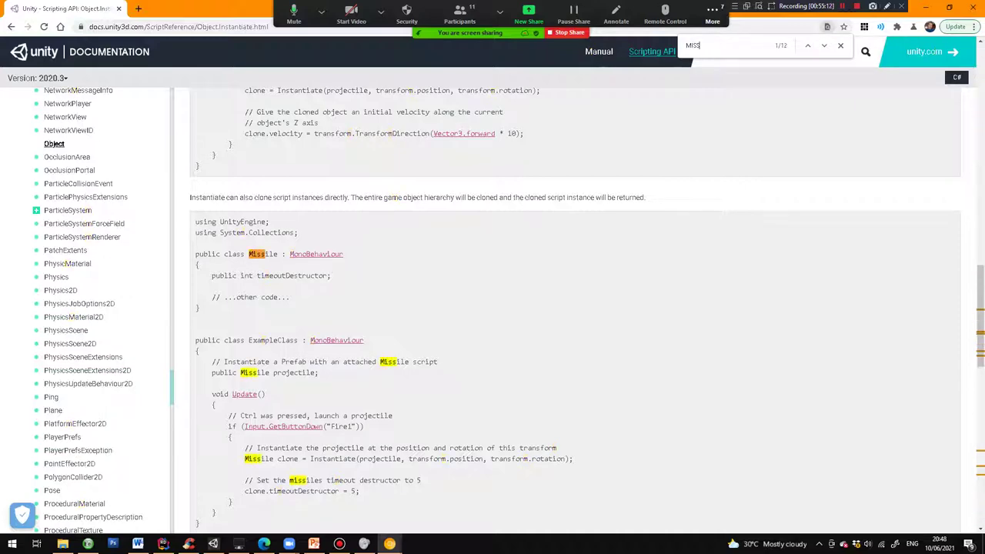
pyautogui.scroll(-2, 570, 308)
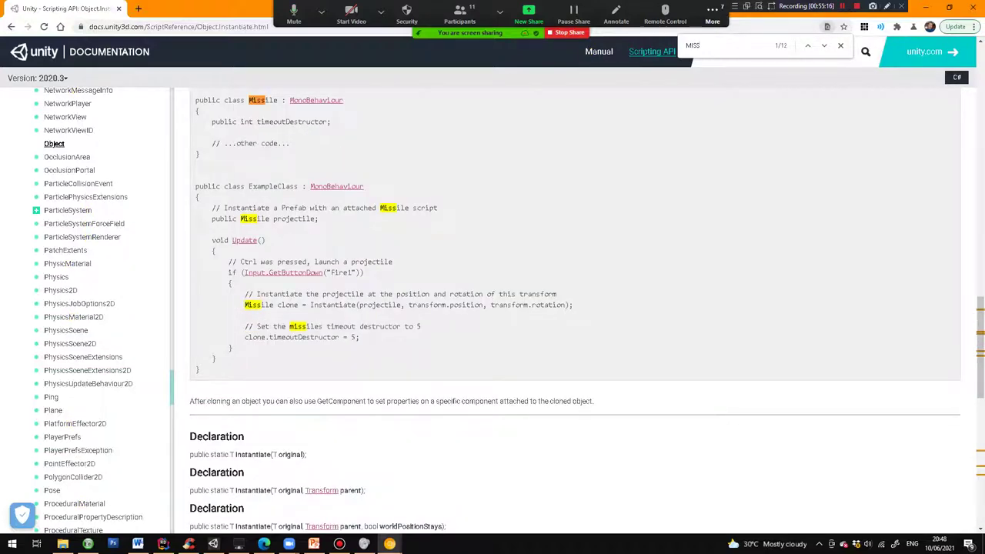
# Examine the Missile clone line, its transform.position and transform.rotation arguments, and the clone.timeoutDestructor = 5 line in the documentation example.
pyautogui.moveTo(245, 306); pyautogui.dragTo(573, 306)
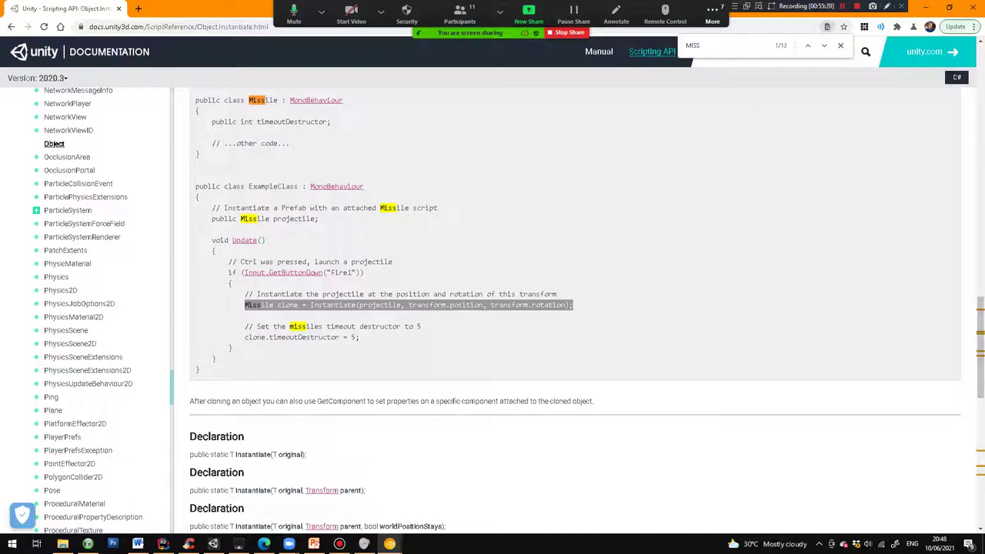
pyautogui.click(574, 305)
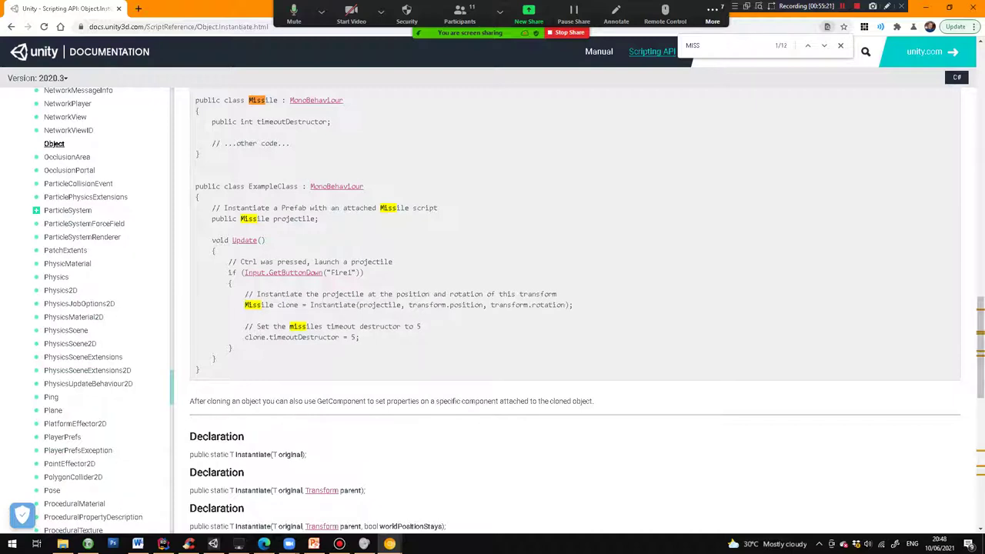
pyautogui.moveTo(409, 305); pyautogui.dragTo(564, 305)
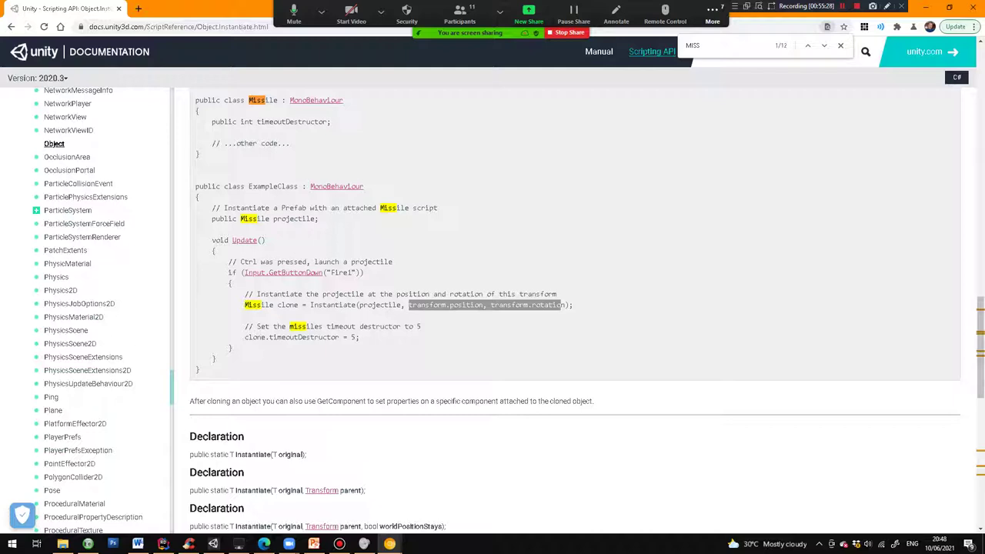
pyautogui.moveTo(242, 337); pyautogui.dragTo(360, 337)
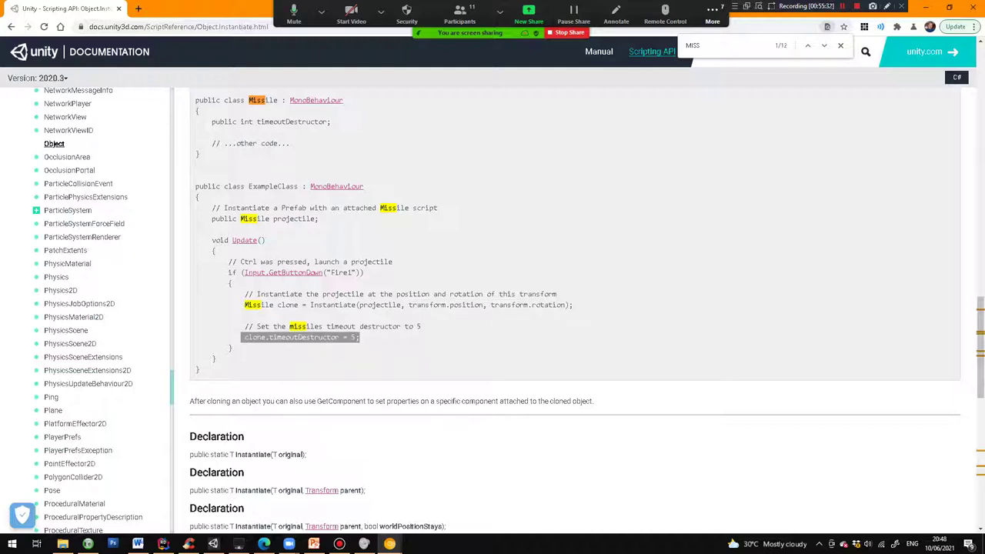
pyautogui.click(360, 337)
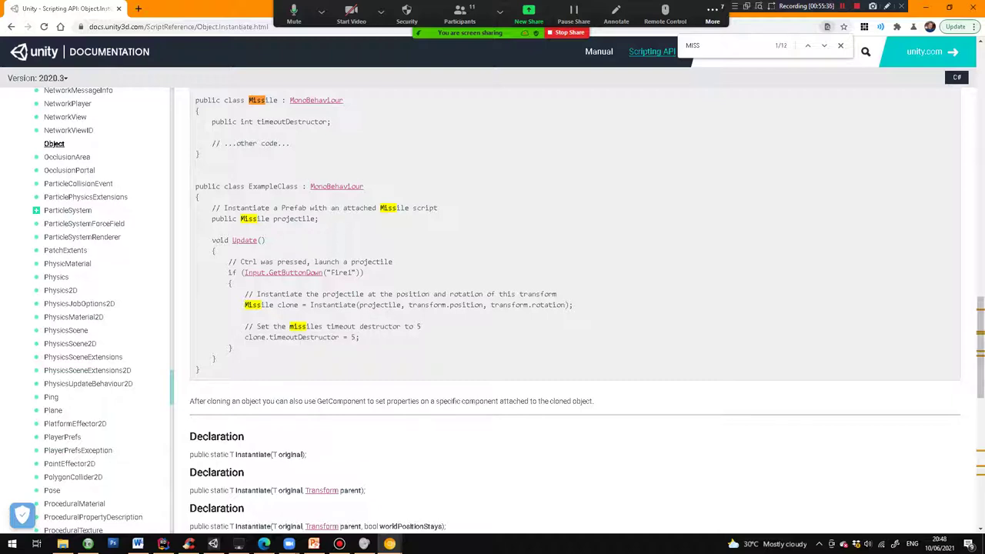
pyautogui.moveTo(244, 337); pyautogui.dragTo(359, 337)
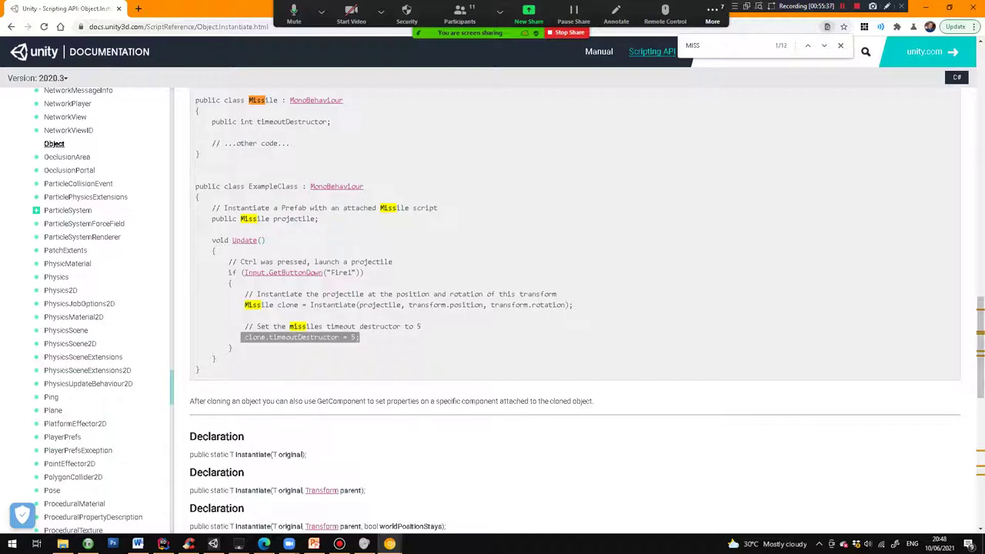
# Return to slide 18 in PowerPoint and examine the "Instantiate the projectile" comment above the Missile clone line.
pyautogui.click(314, 544)
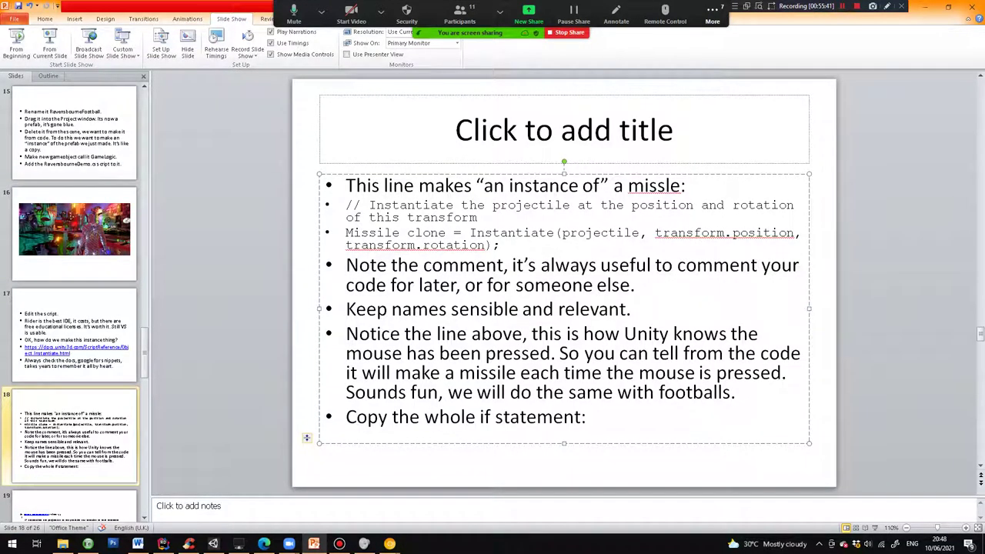
pyautogui.moveTo(346, 205); pyautogui.dragTo(555, 245)
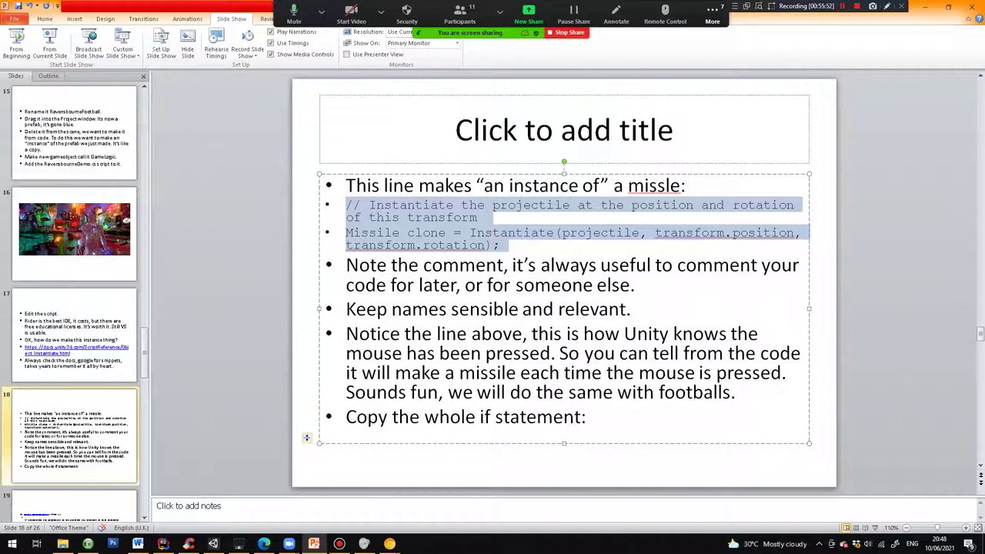
pyautogui.click(392, 205)
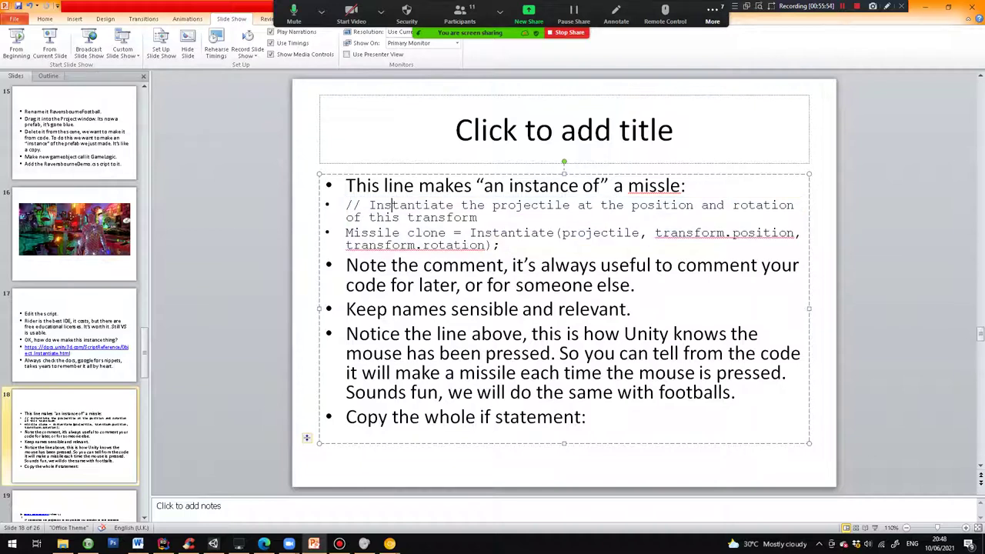
pyautogui.moveTo(347, 206); pyautogui.dragTo(361, 206)
pyautogui.hotkey('ctrl', 'shift', 'Right')
pyautogui.hotkey('ctrl', 'shift', 'Right')
pyautogui.hotkey('ctrl', 'shift', 'Right')
pyautogui.hotkey('ctrl', 'shift', 'Right')
pyautogui.hotkey('ctrl', 'shift', 'Right')
pyautogui.hotkey('ctrl', 'shift', 'Right')
pyautogui.hotkey('ctrl', 'shift', 'Right')
pyautogui.hotkey('ctrl', 'shift', 'Right')
pyautogui.hotkey('ctrl', 'shift', 'Right')
pyautogui.hotkey('ctrl', 'shift', 'Right')
pyautogui.hotkey('ctrl', 'shift', 'Right')
pyautogui.hotkey('ctrl', 'shift', 'Right')
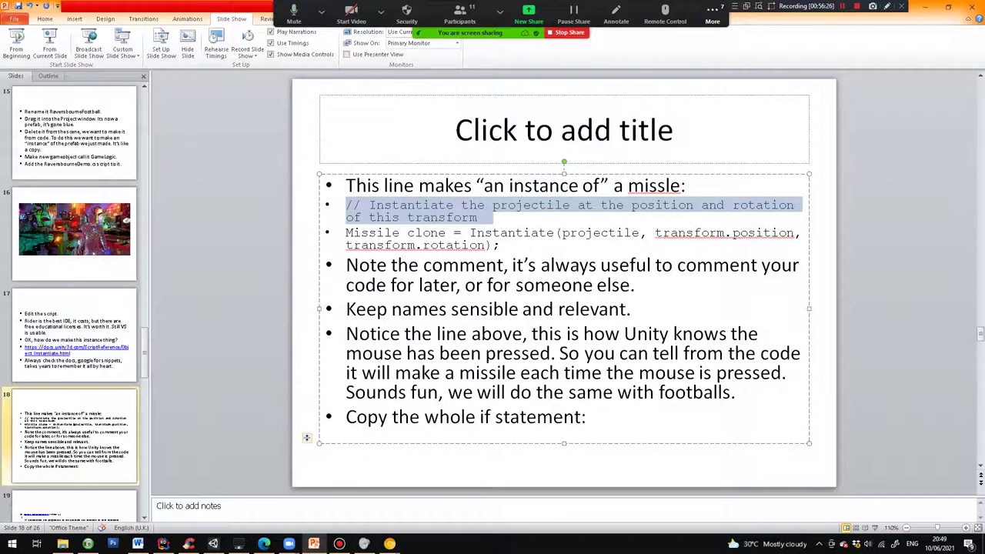
# Examine the clone variable and Instantiate(projectile) call on slide 18, plus the notes on detecting mouse presses and reusing this for footballs.
pyautogui.doubleClick(423, 232)
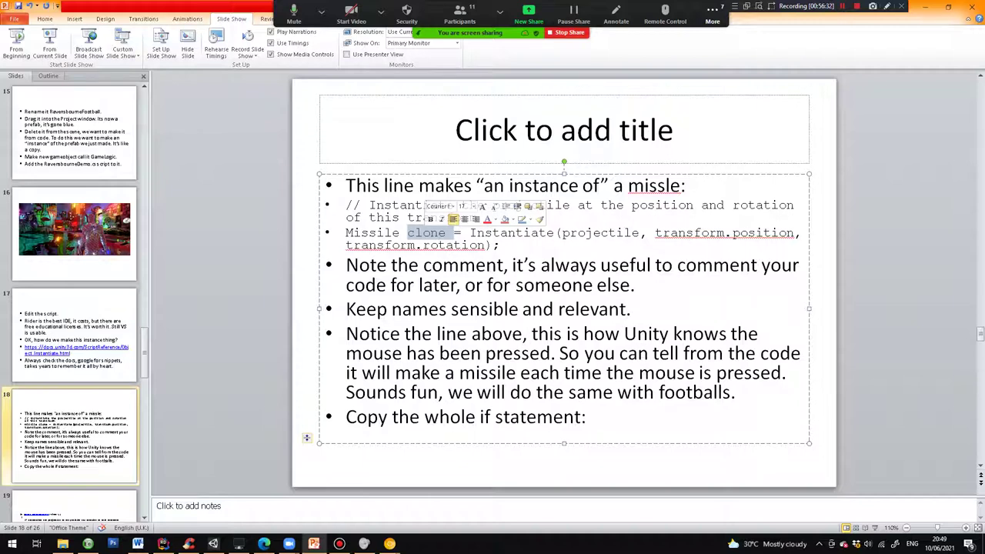
pyautogui.moveTo(469, 233); pyautogui.dragTo(640, 233)
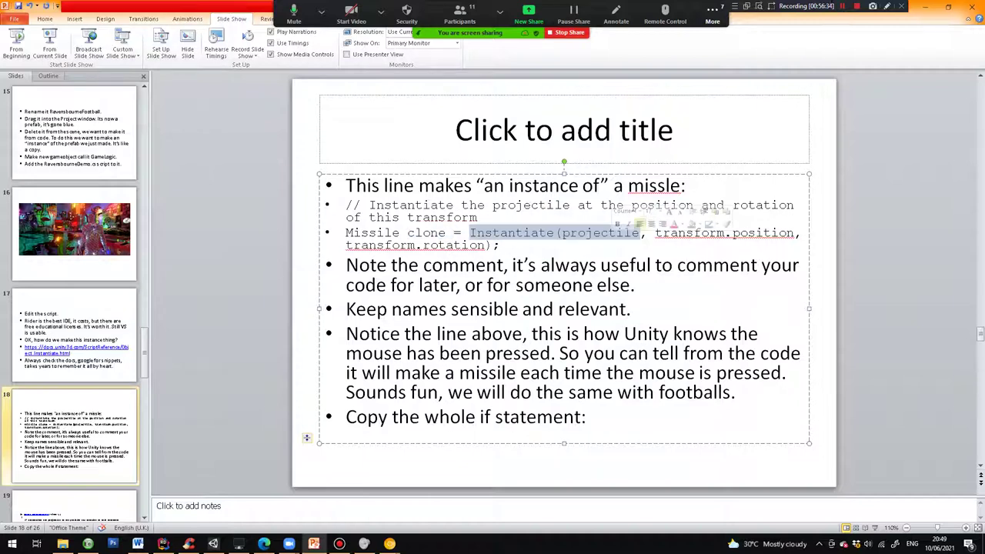
pyautogui.click(592, 233)
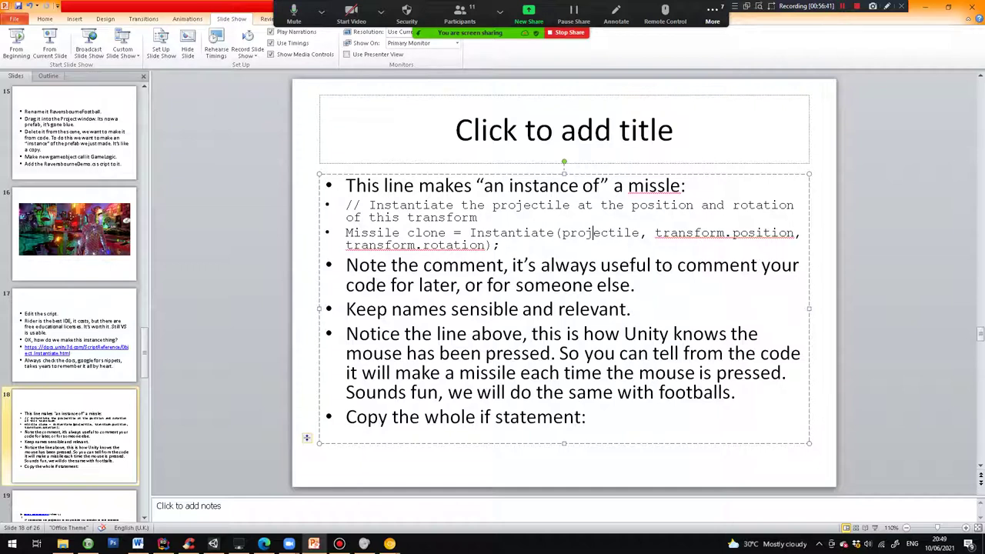
pyautogui.doubleClick(438, 233)
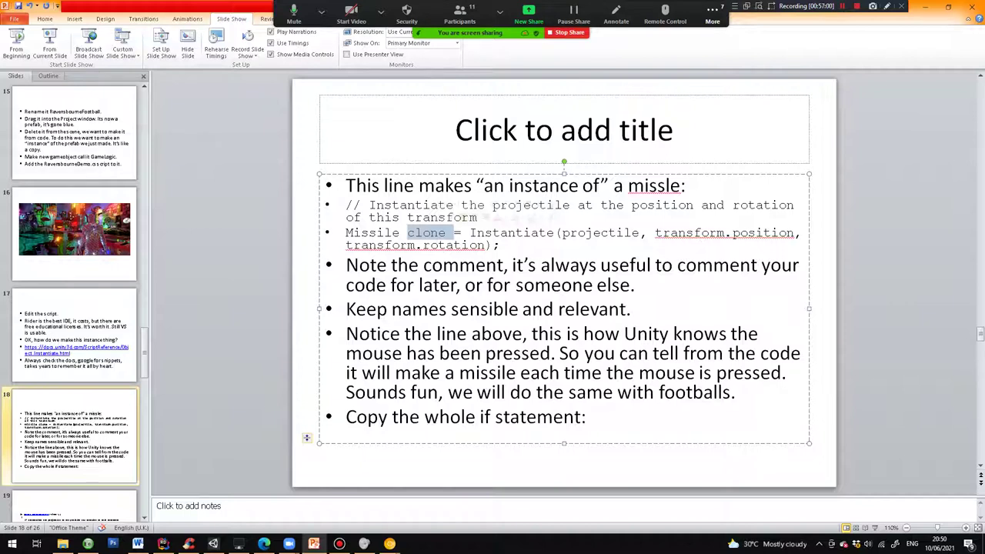
pyautogui.click(442, 232)
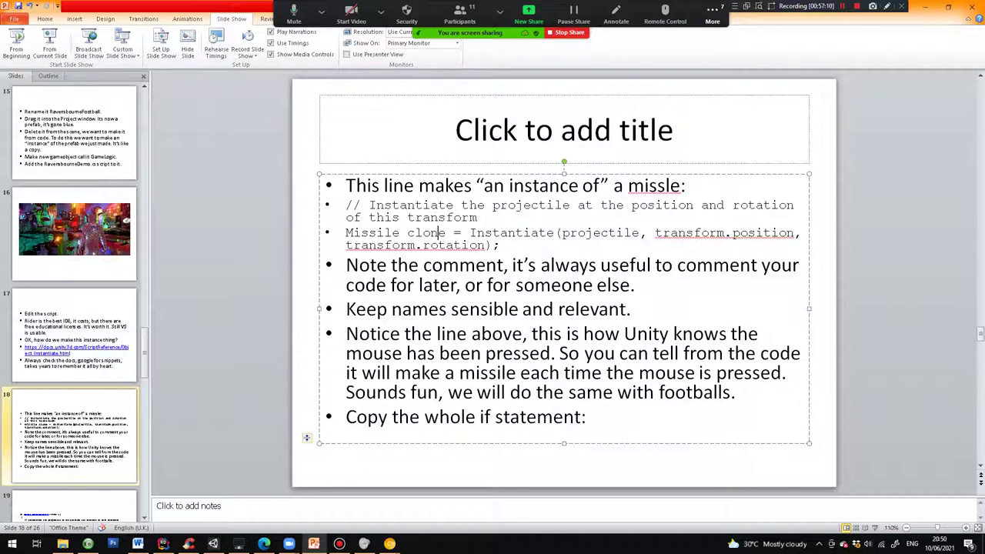
pyautogui.moveTo(346, 353); pyautogui.dragTo(618, 354)
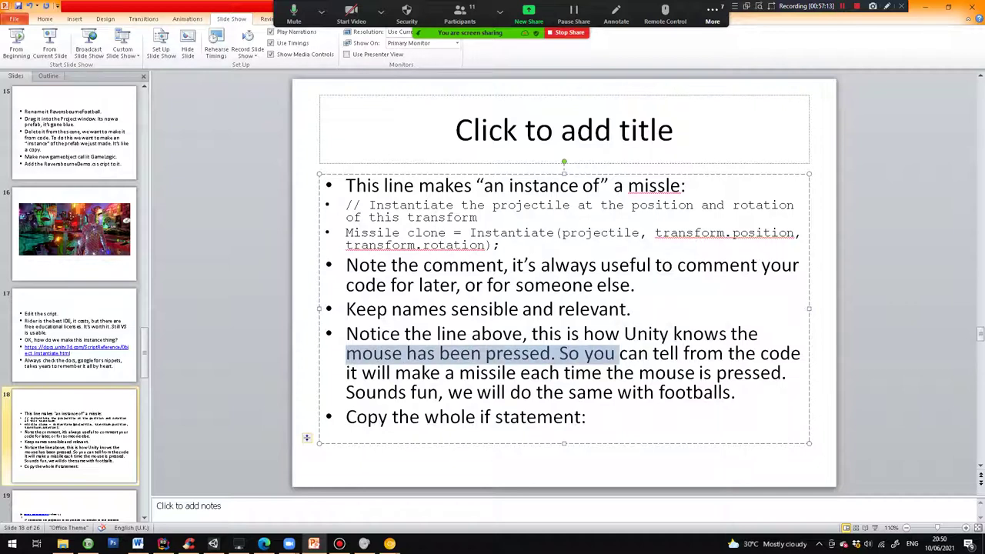
pyautogui.moveTo(448, 392); pyautogui.dragTo(730, 393)
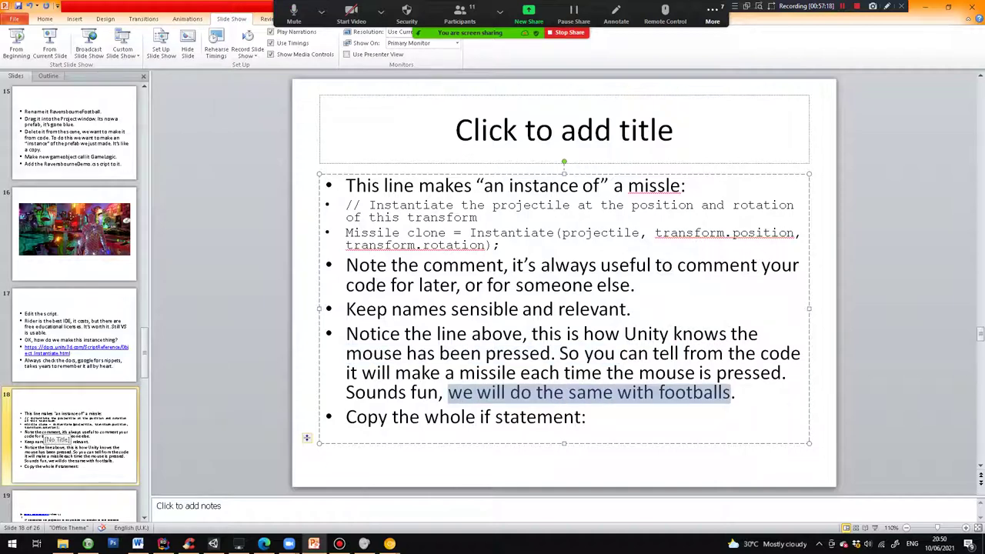
# Open slide 19 and examine the original Input.GetButtonDown("Fire1") missile if block above the football version.
pyautogui.click(44, 425)
pyautogui.click(44, 426)
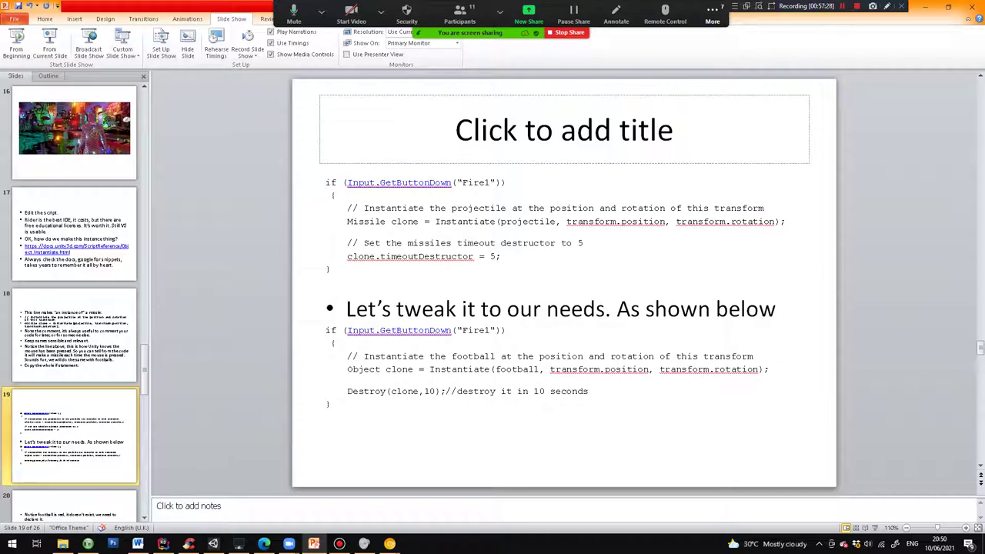
pyautogui.click(330, 183)
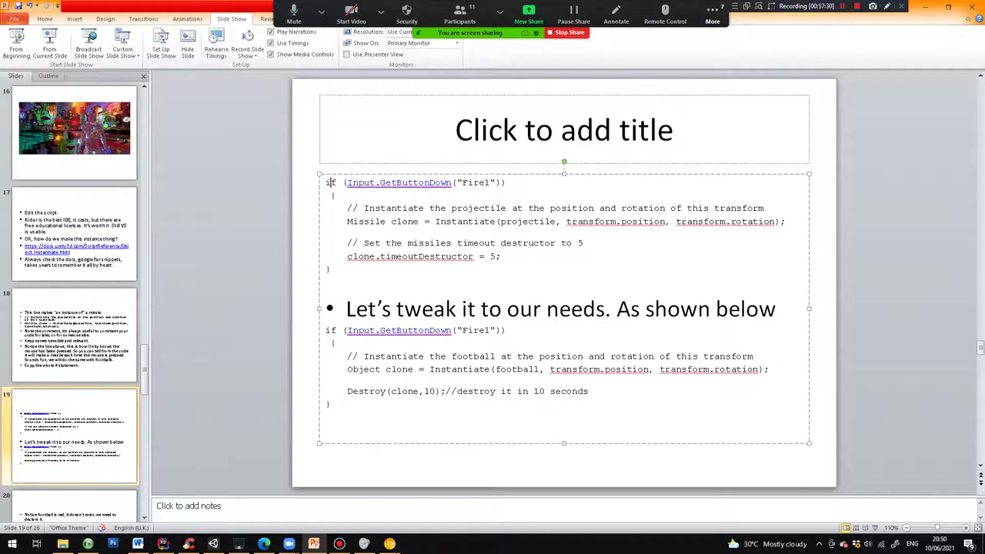
pyautogui.moveTo(329, 183); pyautogui.dragTo(333, 270)
pyautogui.scroll(-4, 564, 283)
pyautogui.scroll(4, 565, 284)
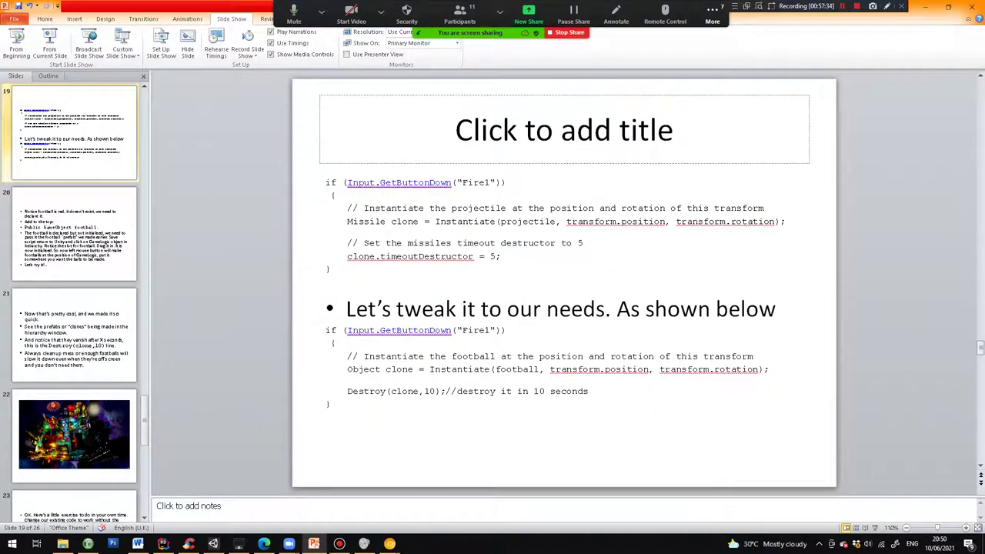
# Examine the football version of the Fire1 block on slide 19, and open slide 20 about declaring the football variable.
pyautogui.click(163, 544)
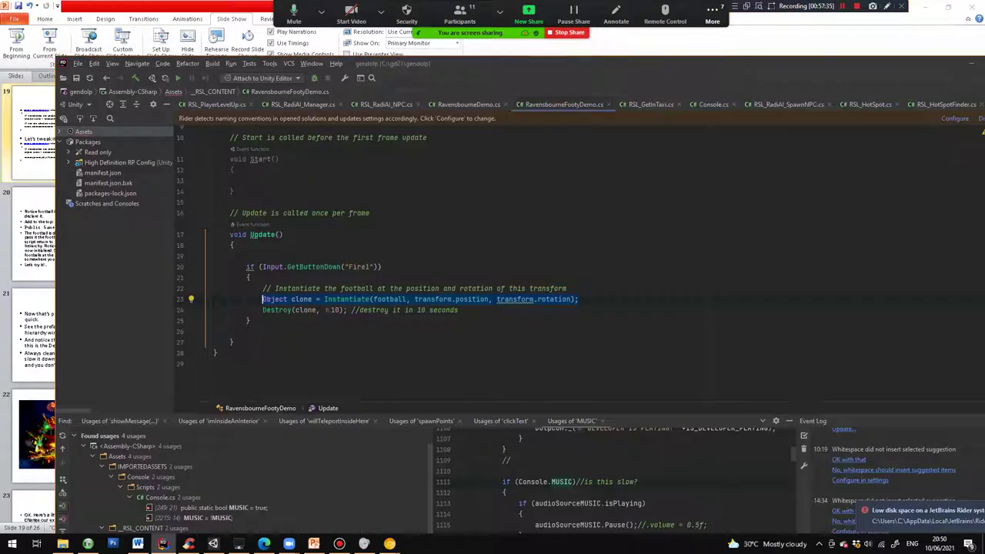
pyautogui.click(162, 544)
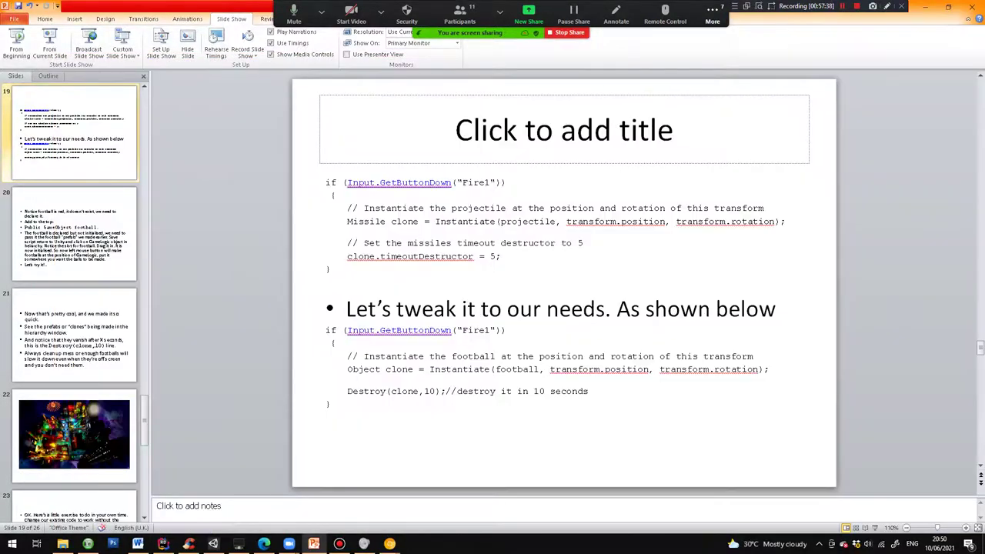
pyautogui.moveTo(327, 429); pyautogui.dragTo(326, 331)
pyautogui.scroll(-2, 327, 331)
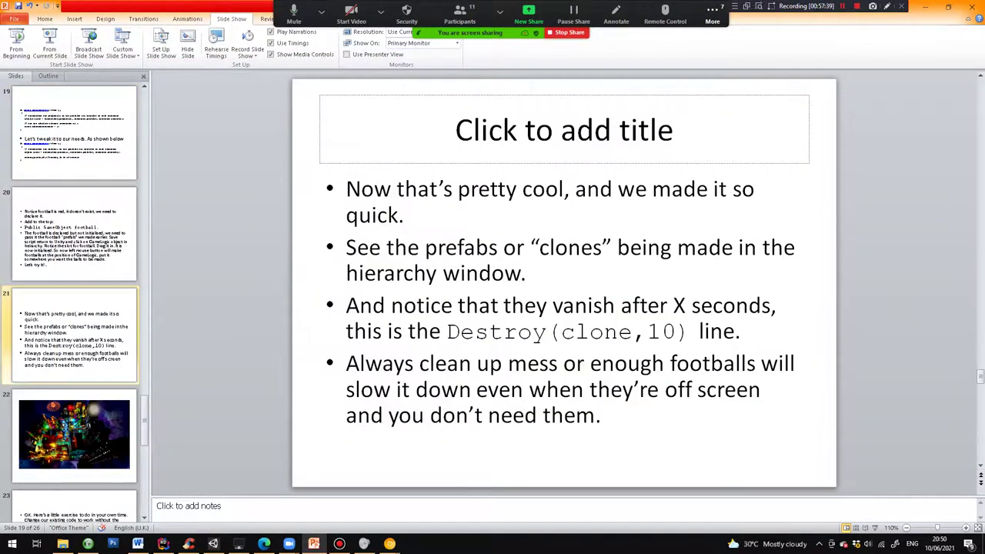
pyautogui.scroll(2, 327, 331)
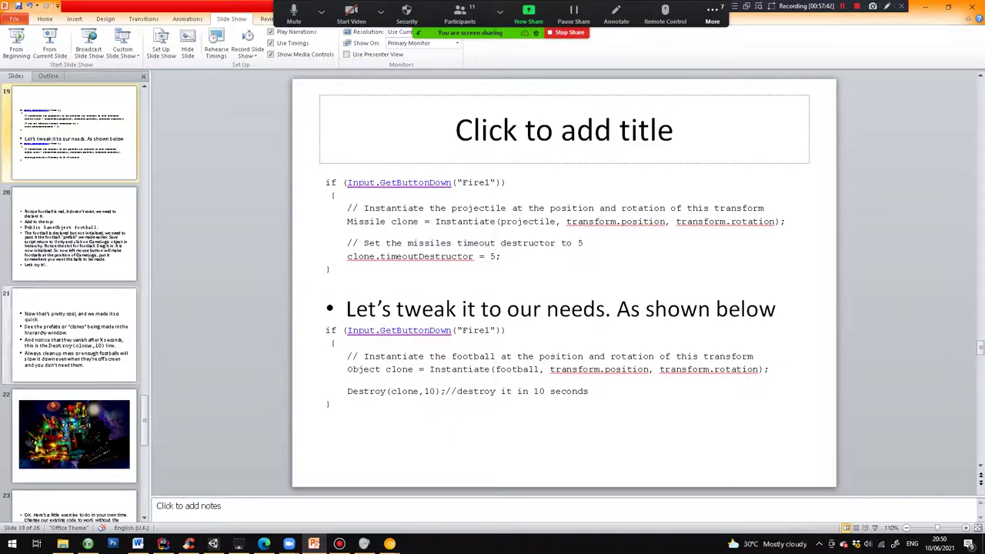
pyautogui.click(72, 273)
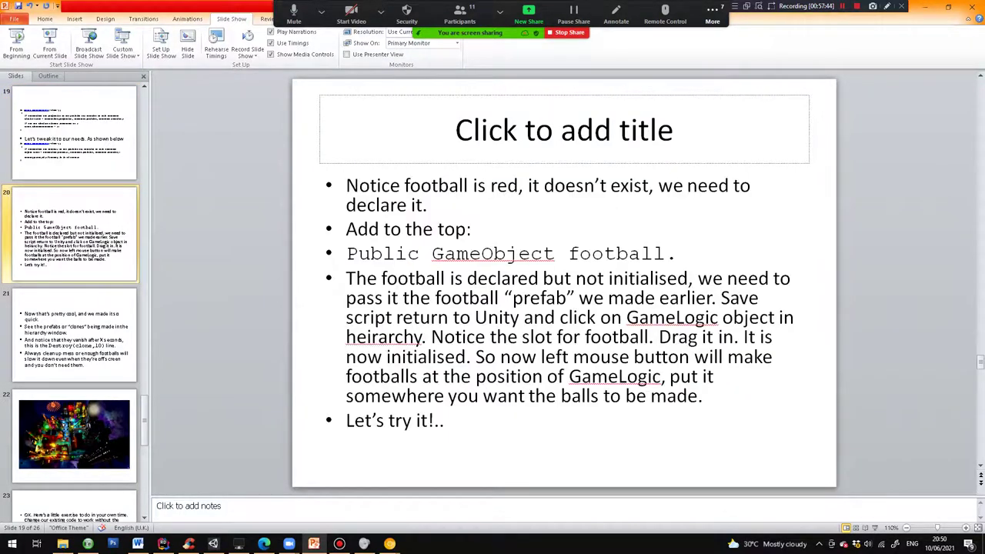
pyautogui.click(74, 146)
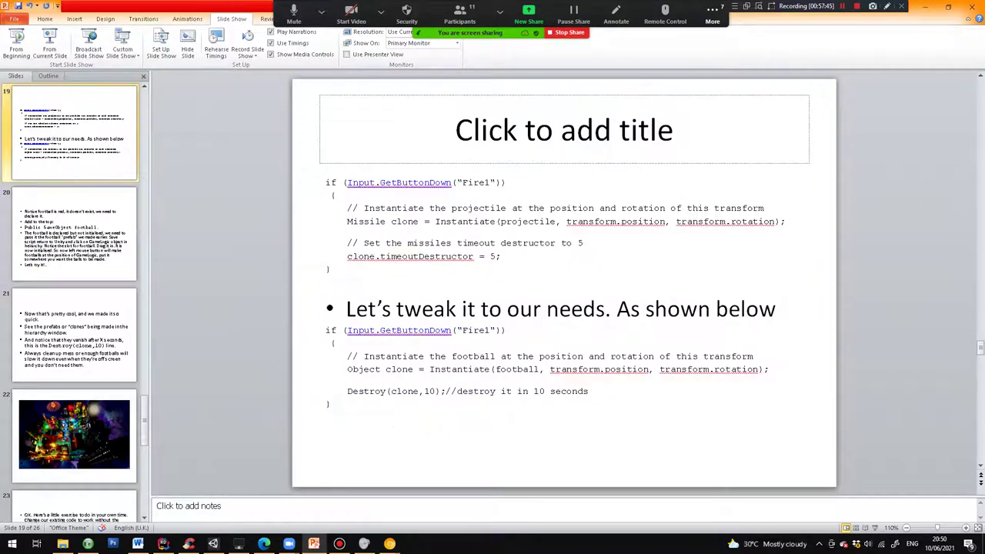
pyautogui.click(74, 234)
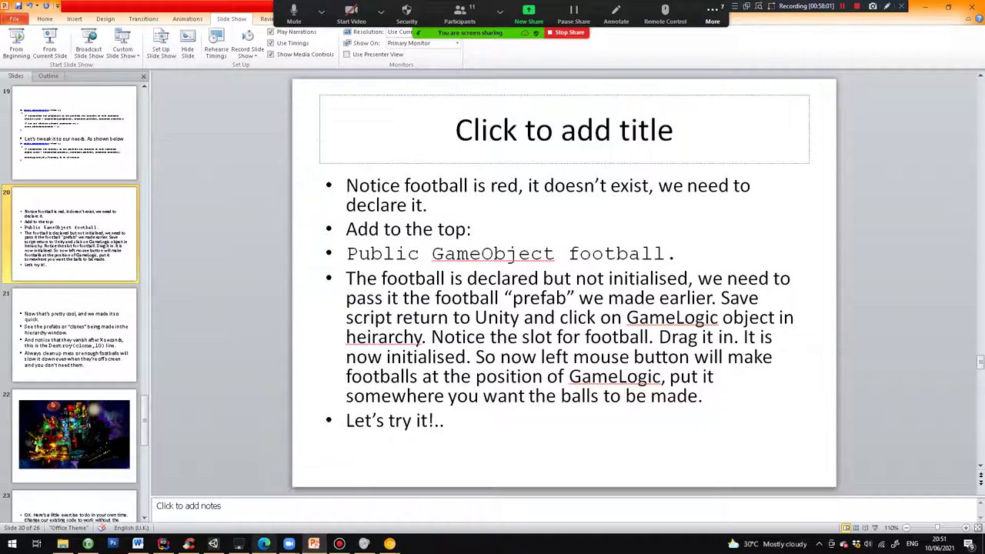
# Switch to Rider, comment out the public GameObject football declaration with //////, and check the football argument in the Instantiate call.
pyautogui.click(163, 543)
pyautogui.scroll(3, 385, 262)
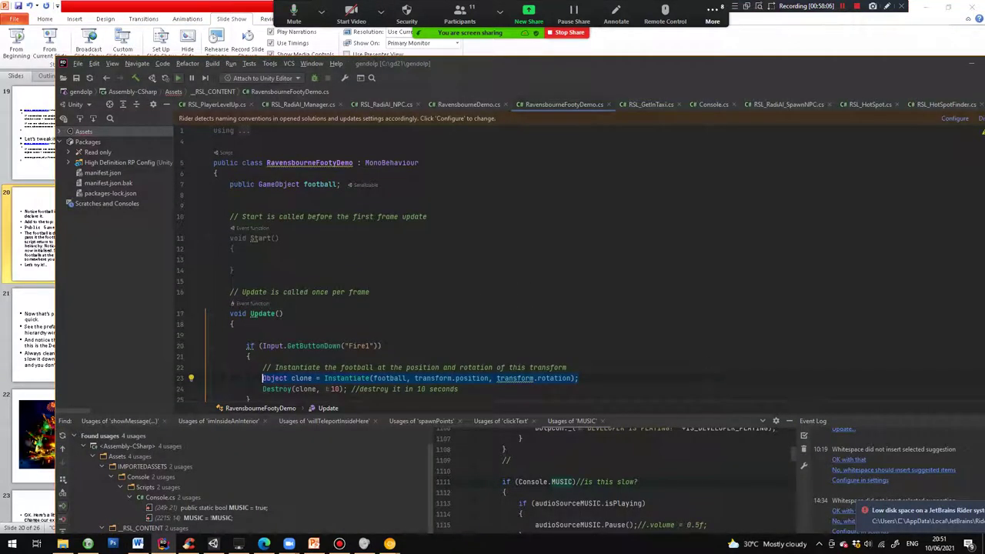
pyautogui.click(226, 185)
pyautogui.write('//////')
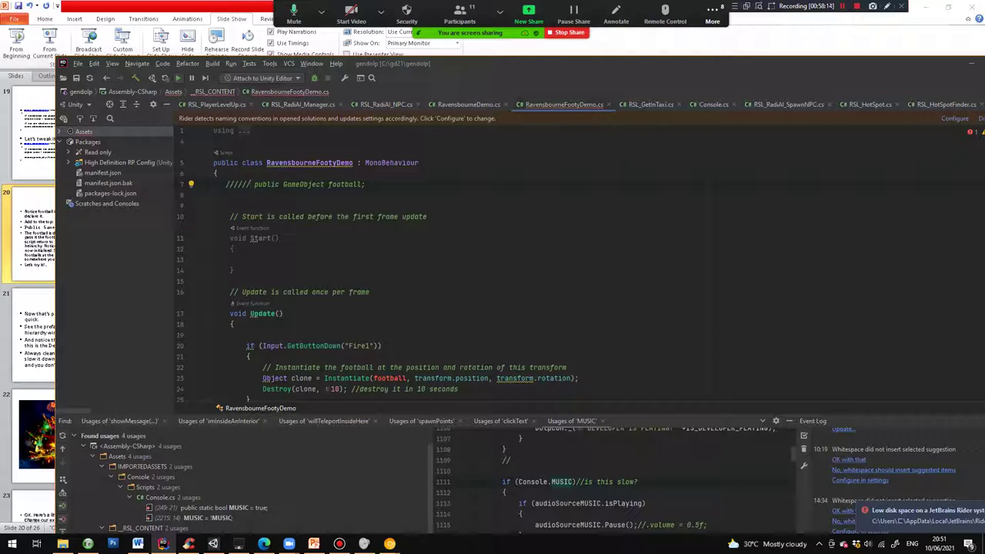
pyautogui.doubleClick(390, 378)
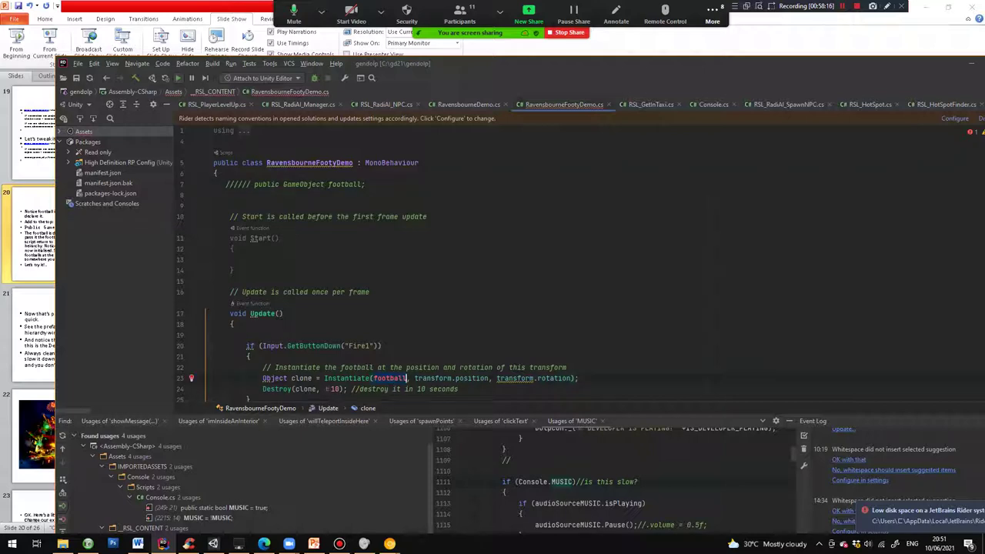
pyautogui.click(580, 379)
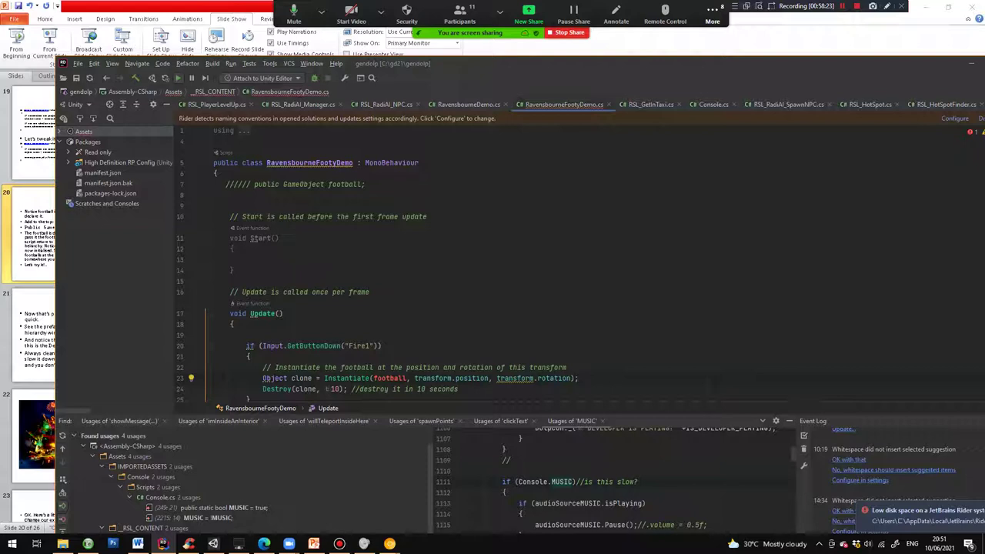
# Remove the ////// comment marks from the public GameObject football declaration in RavensbourneFootyDemo.
pyautogui.click(251, 185)
pyautogui.press('Home')
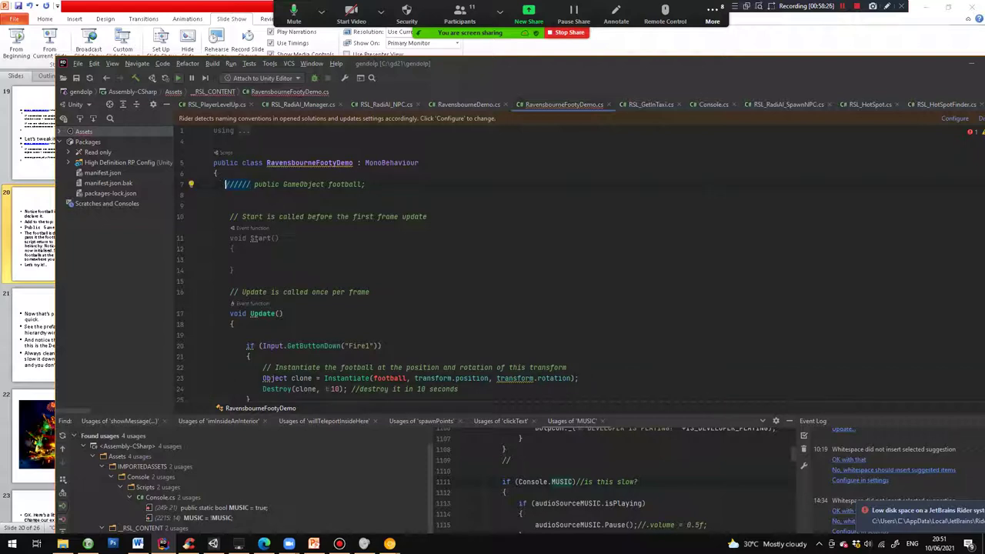
pyautogui.press('Delete')
pyautogui.press('Delete')
pyautogui.press('Delete')
pyautogui.press('Delete')
pyautogui.press('Delete')
pyautogui.press('Delete')
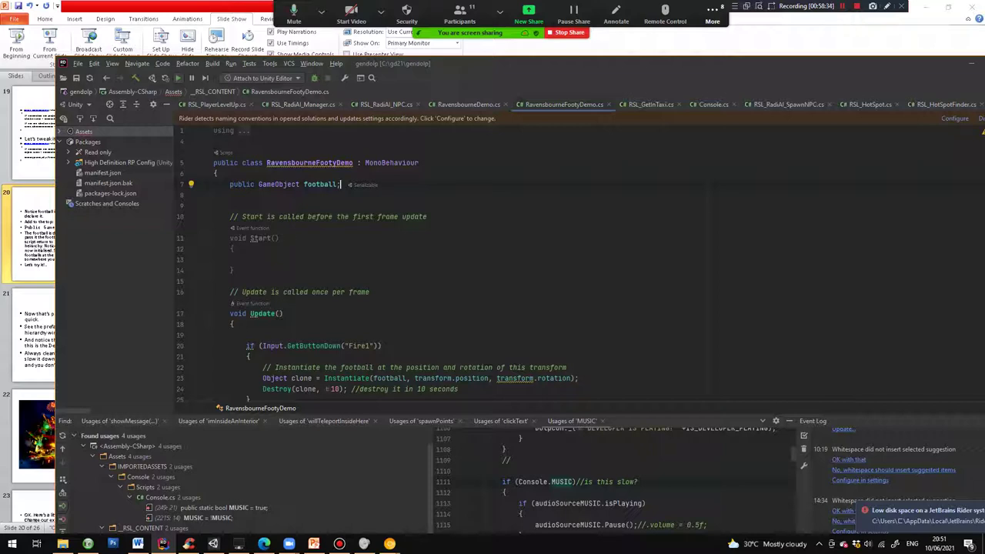
# Examine how the football declaration relates to the Object clone = Instantiate line in Update.
pyautogui.moveTo(320, 379); pyautogui.dragTo(579, 379)
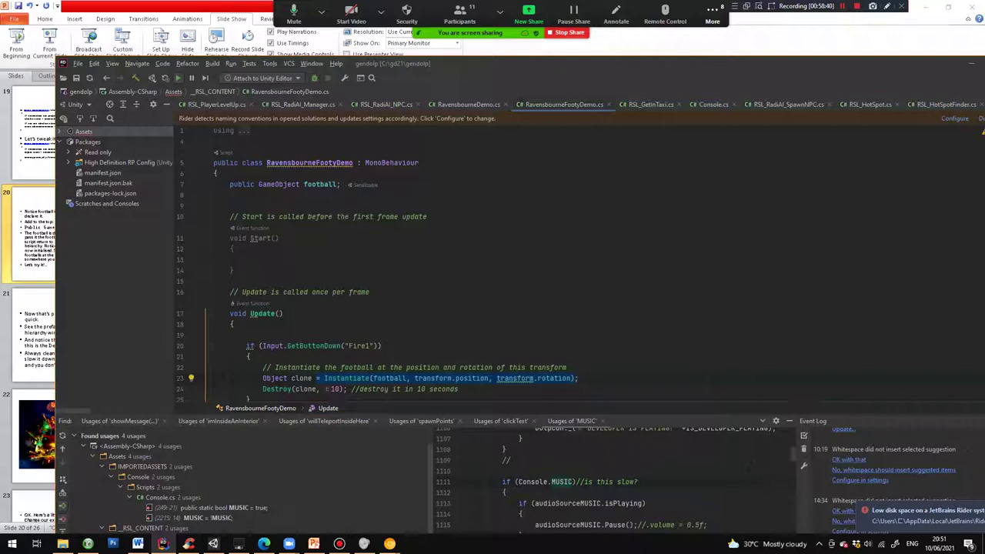
pyautogui.click(341, 185)
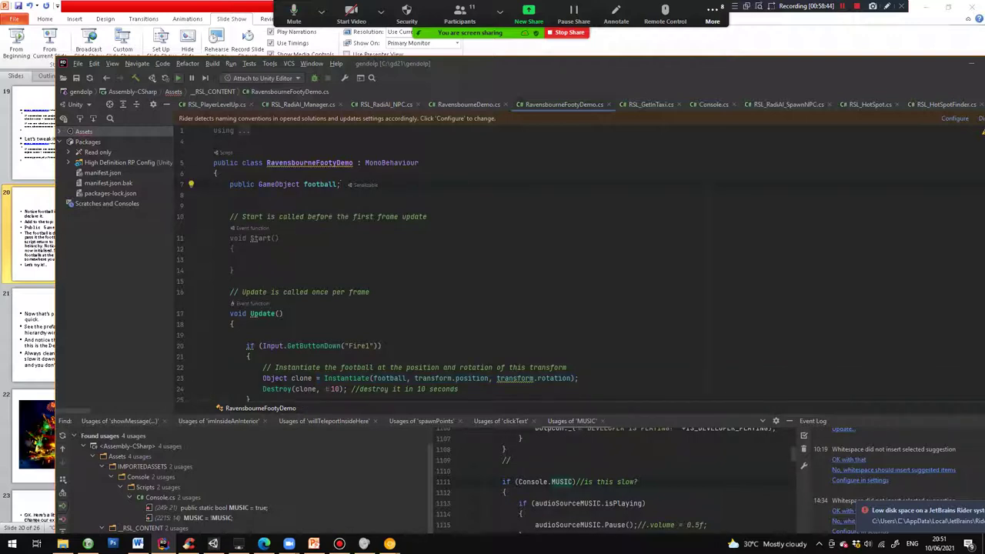
pyautogui.moveTo(251, 379); pyautogui.dragTo(579, 379)
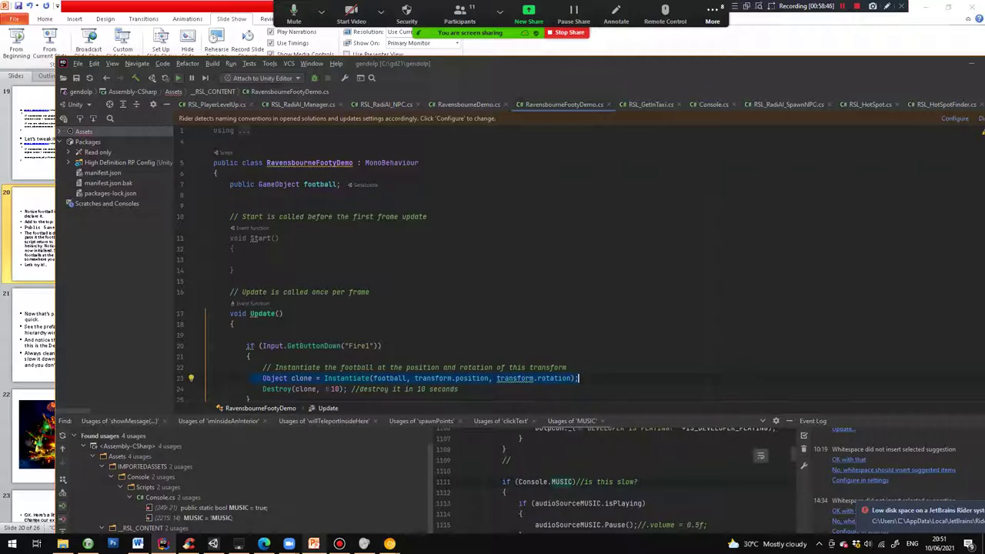
# Return to PowerPoint and read slide 20 on initialising the football prefab and slide 21 on the Destroy(clone,10) line.
pyautogui.moveTo(315, 544)
pyautogui.click(314, 501)
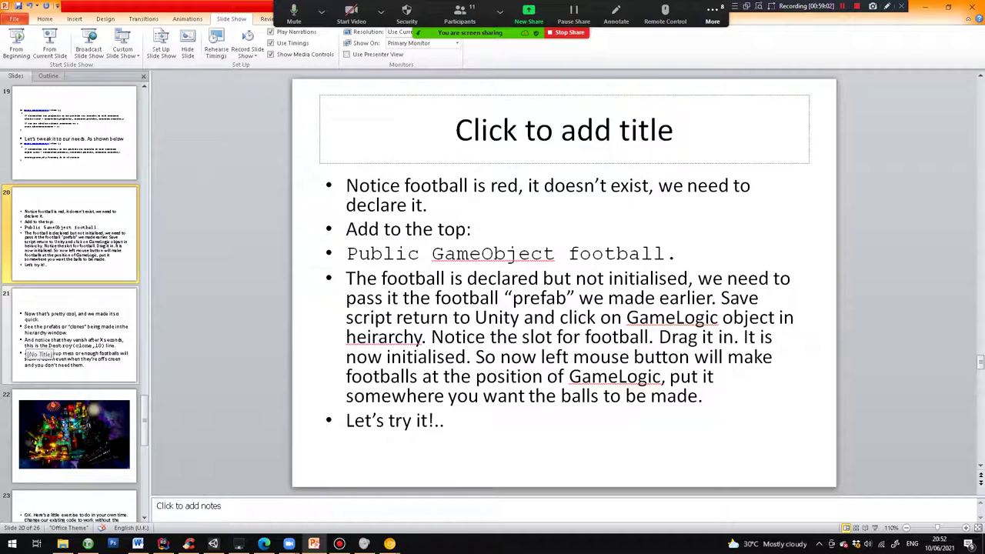
pyautogui.click(74, 336)
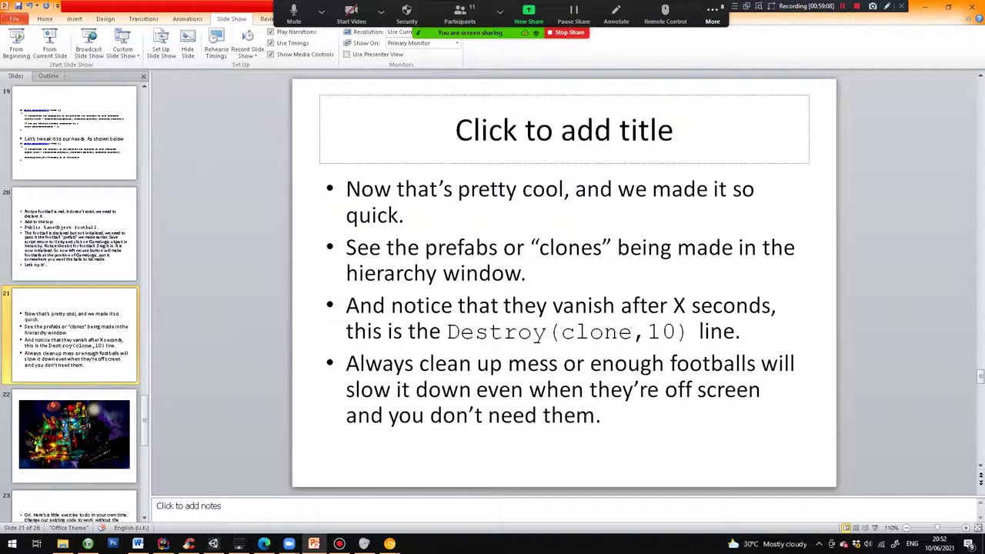
# Switch to the running Unity game, spawn some footballs, and widen the Hierarchy until the full clone names can be read.
pyautogui.click(214, 544)
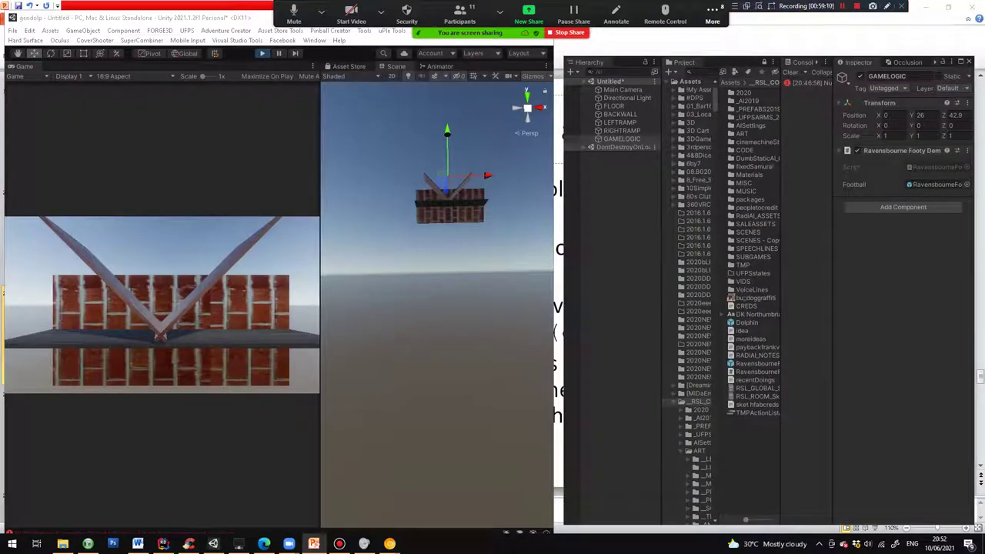
pyautogui.hotkey('alt', 'Tab')
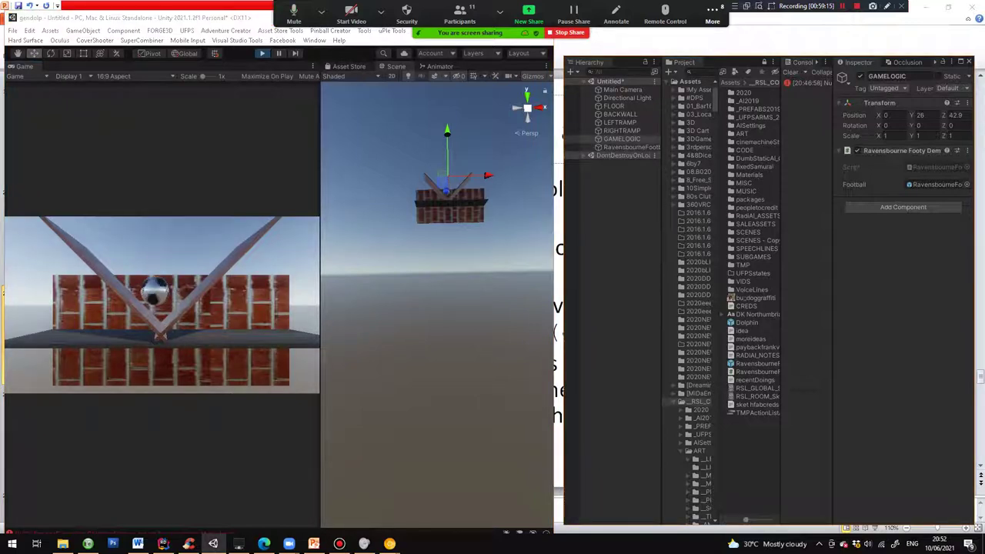
pyautogui.moveTo(563, 292); pyautogui.dragTo(475, 293)
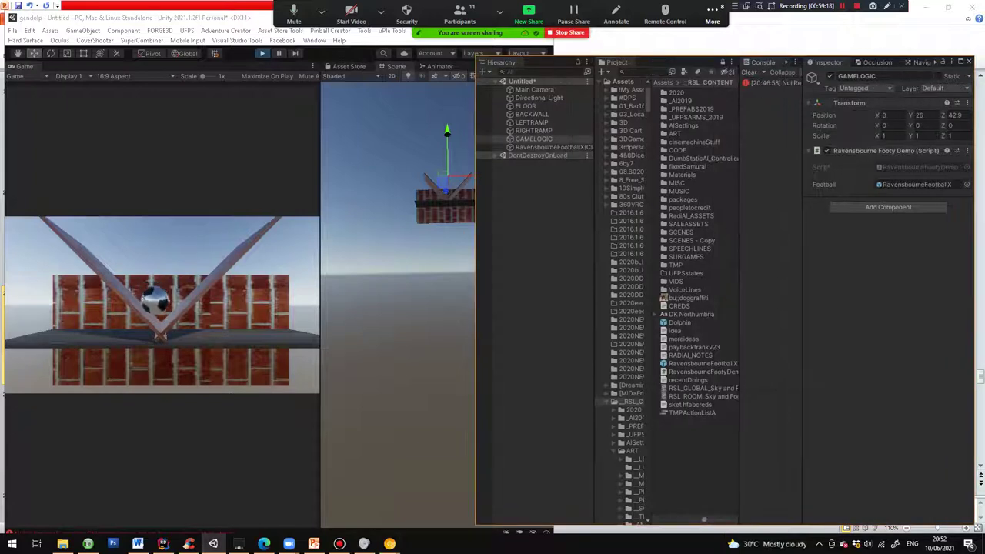
pyautogui.moveTo(595, 231); pyautogui.dragTo(642, 231)
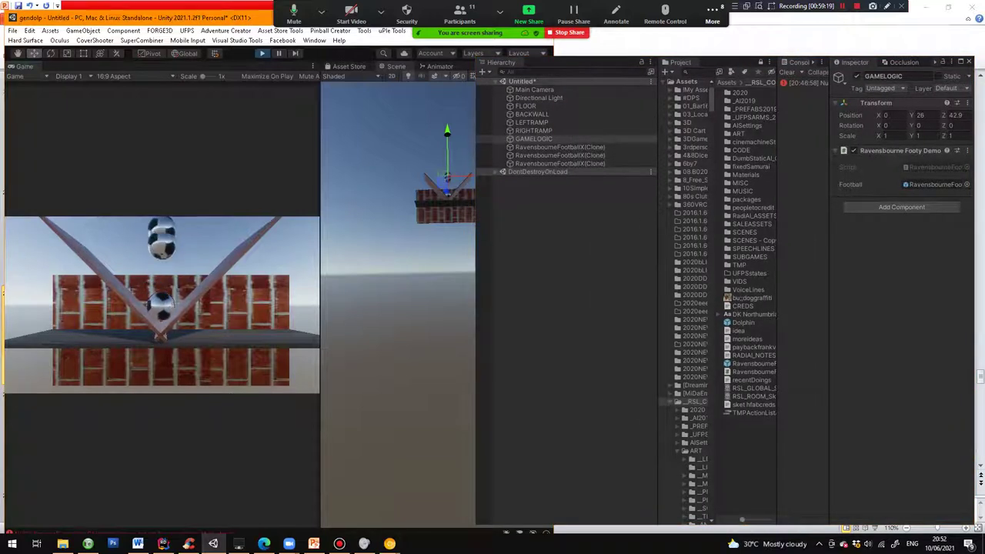
# Spawn more footballs and inspect several RavensbourneFootballX(Clone) objects in the Hierarchy before they are destroyed.
pyautogui.click(587, 147)
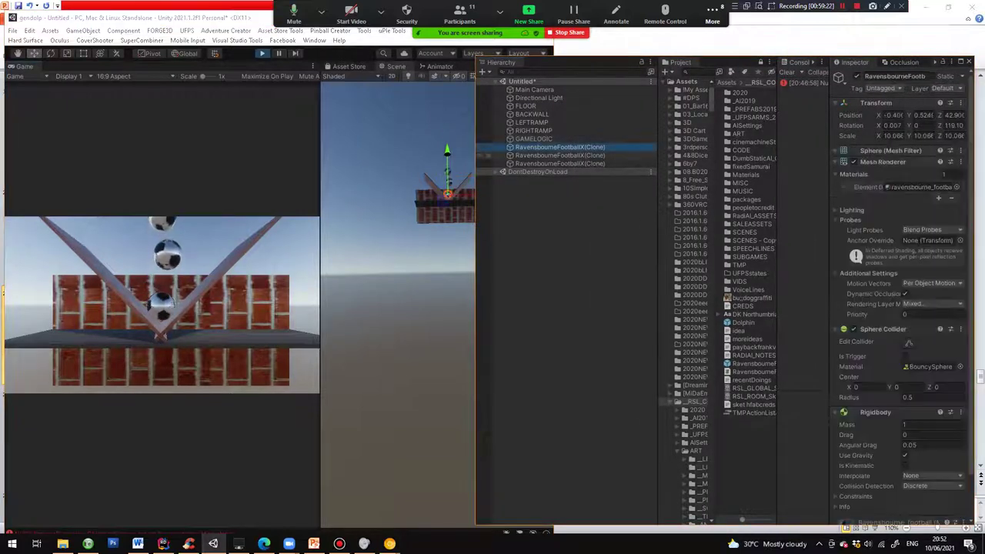
pyautogui.click(586, 155)
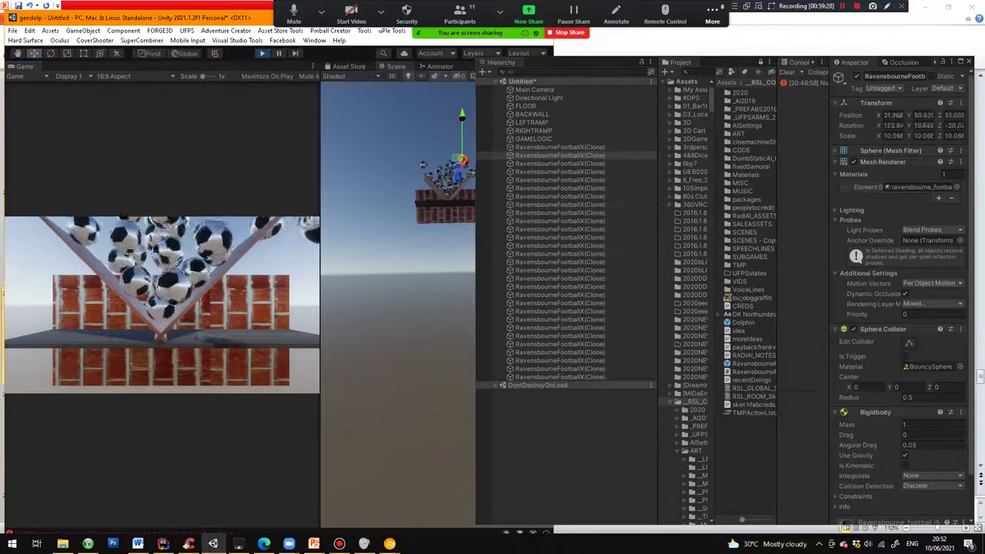
pyautogui.click(560, 196)
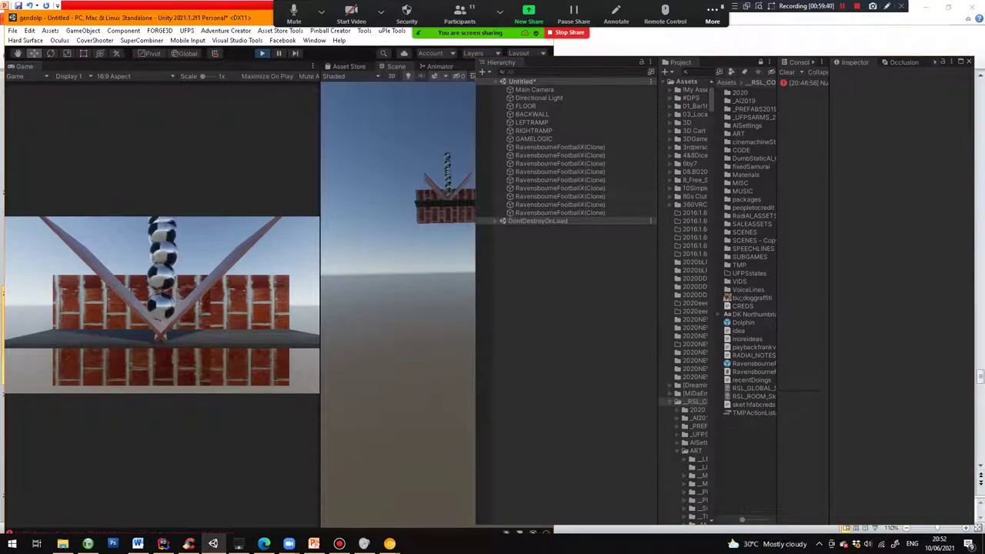
pyautogui.click(560, 164)
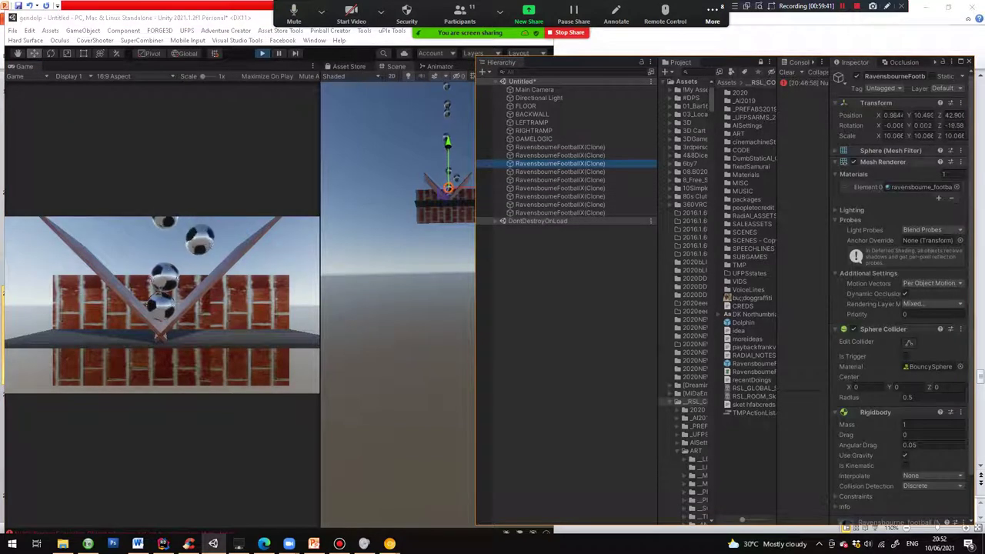
# Collapse the Materials, Probes and Additional Settings sections in the selected football clone's Mesh Renderer.
pyautogui.click(836, 175)
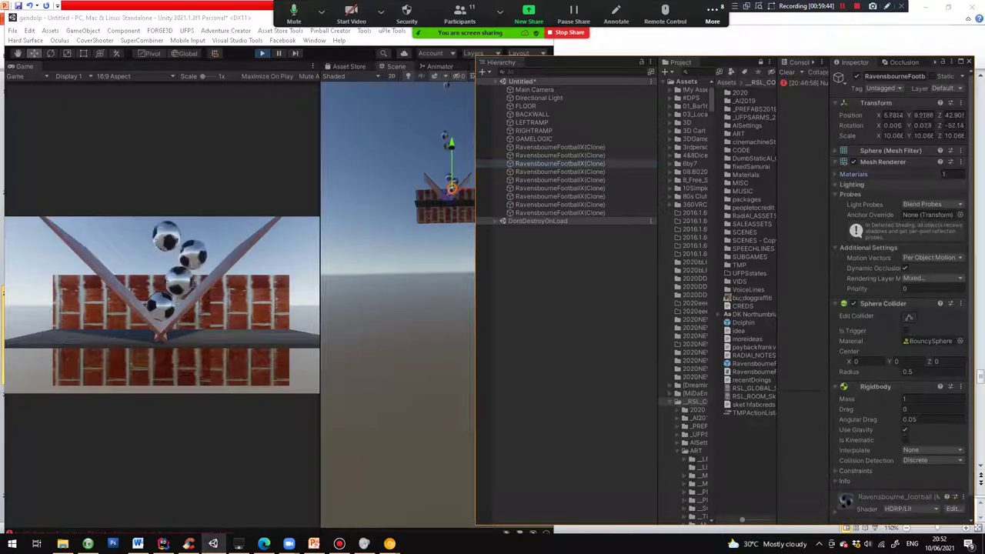
pyautogui.click(852, 194)
pyautogui.click(869, 204)
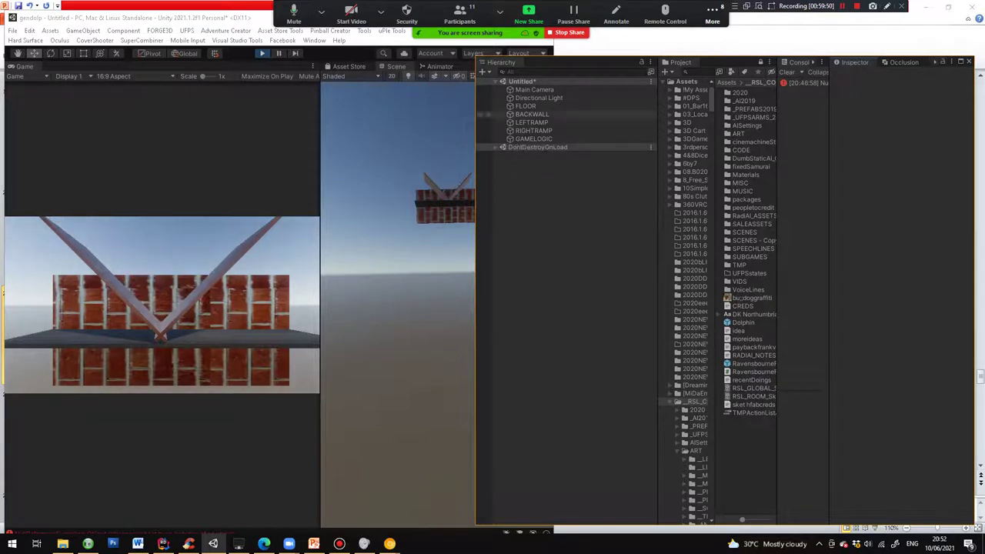
# Inspect the components of RIGHTRAMP, LEFTRAMP, BACKWALL, FLOOR, Directional Light and Main Camera one after another.
pyautogui.click(533, 131)
pyautogui.click(531, 122)
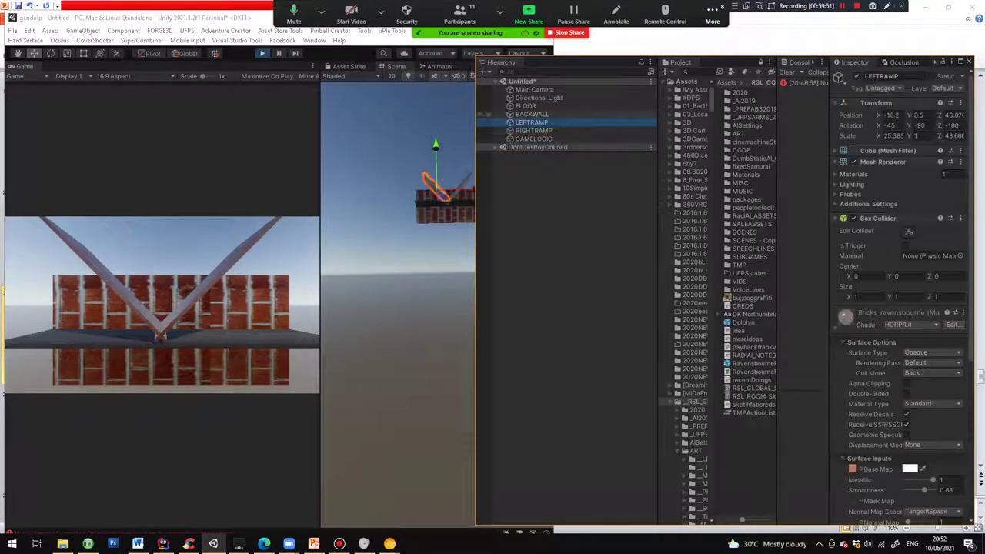
pyautogui.click(532, 115)
pyautogui.click(526, 106)
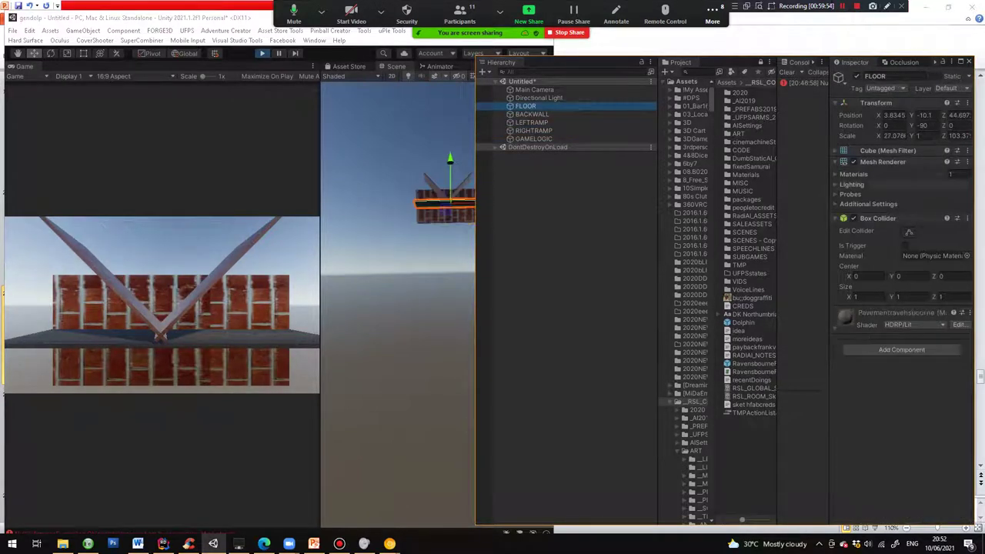
pyautogui.click(538, 98)
pyautogui.click(534, 90)
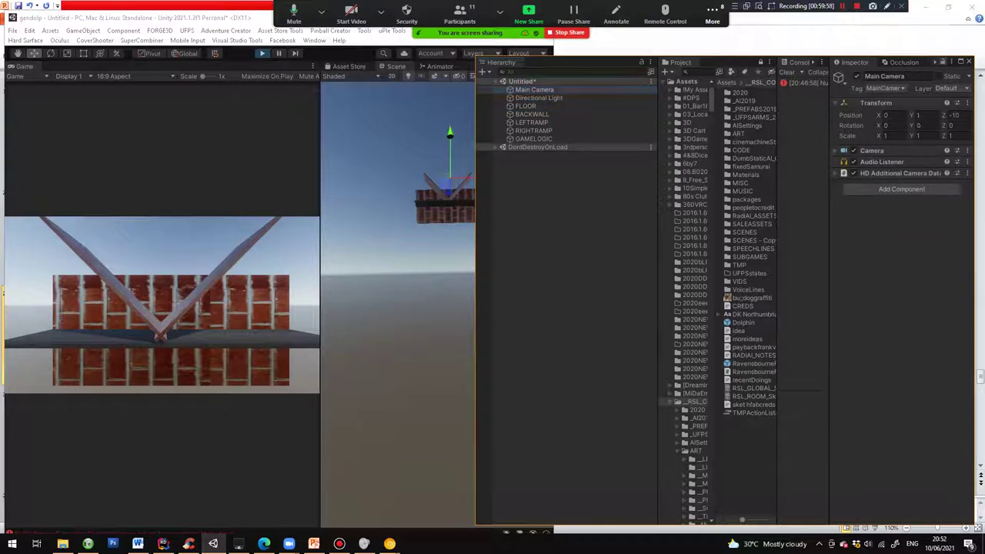
# Test the Inspector lock on Main Camera by selecting the ramps, GAMELOGIC, FLOOR and Directional Light, and unlock the Inspector.
pyautogui.click(532, 122)
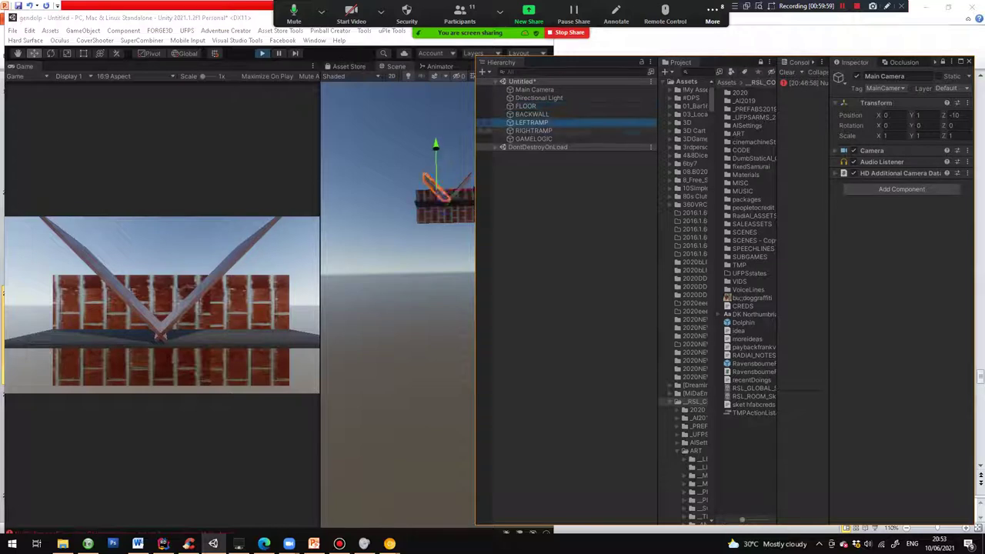
pyautogui.click(534, 130)
pyautogui.click(533, 139)
pyautogui.click(532, 123)
pyautogui.click(526, 106)
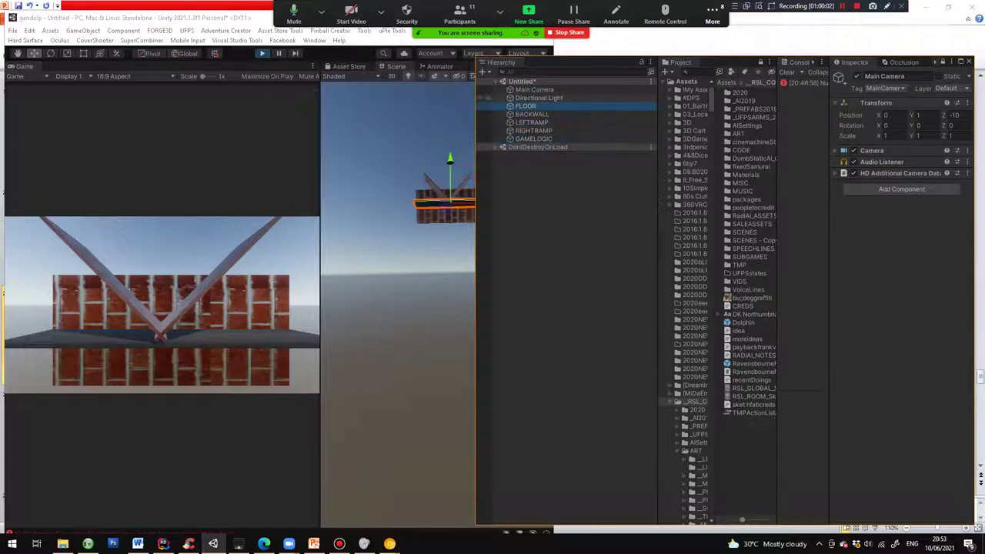
pyautogui.click(539, 98)
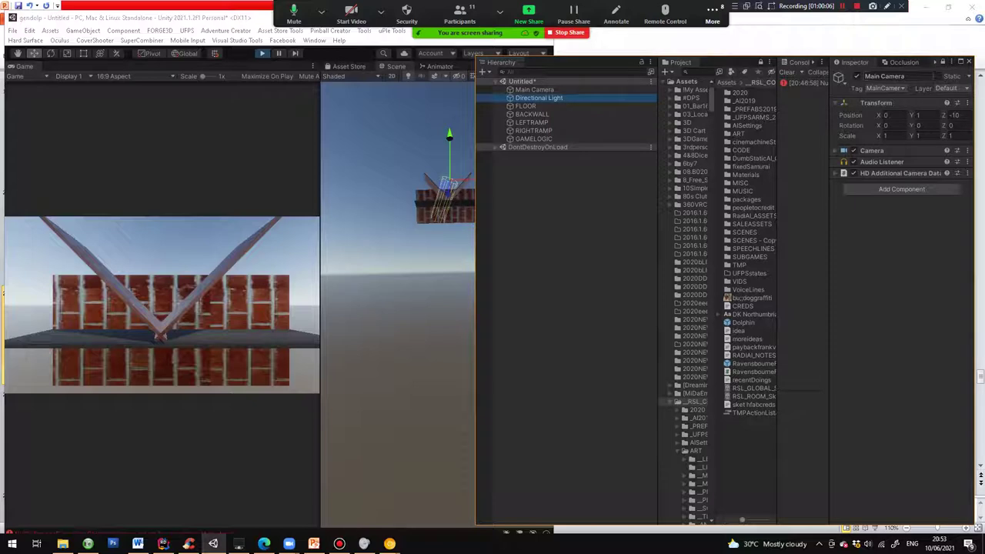
pyautogui.click(943, 62)
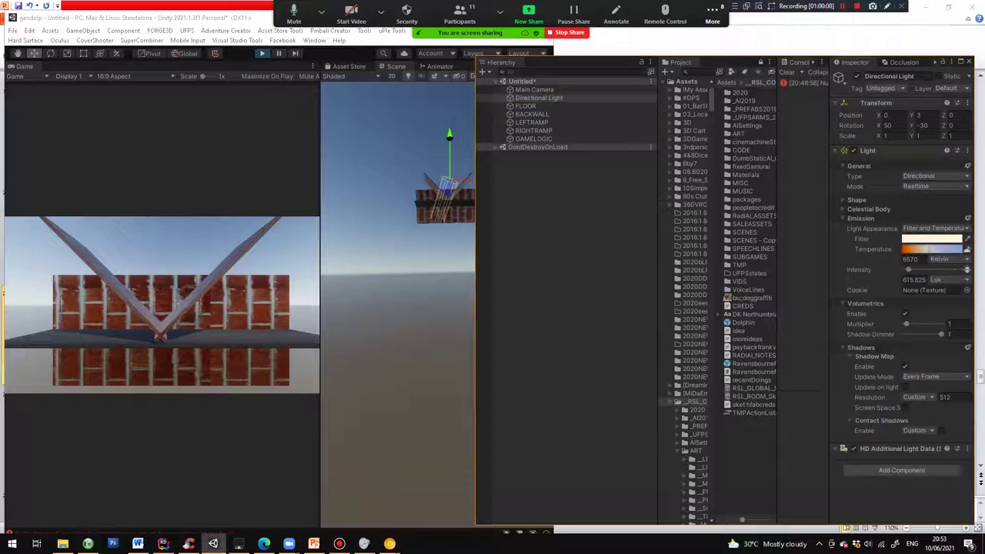
# Switch to PowerPoint and review slides 21 to 23 on destroying clones and the football-every-second exercise.
pyautogui.click(313, 544)
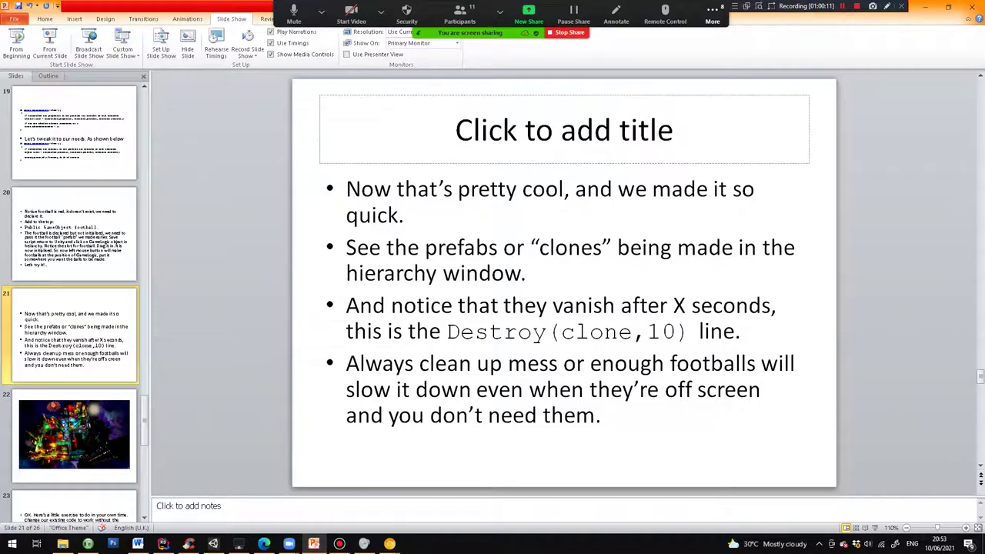
pyautogui.click(584, 363)
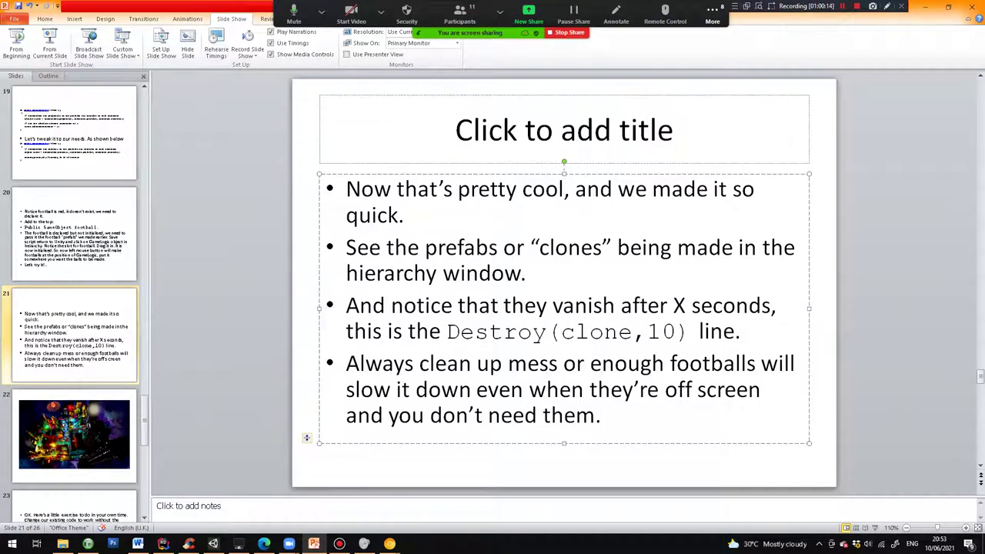
pyautogui.click(74, 435)
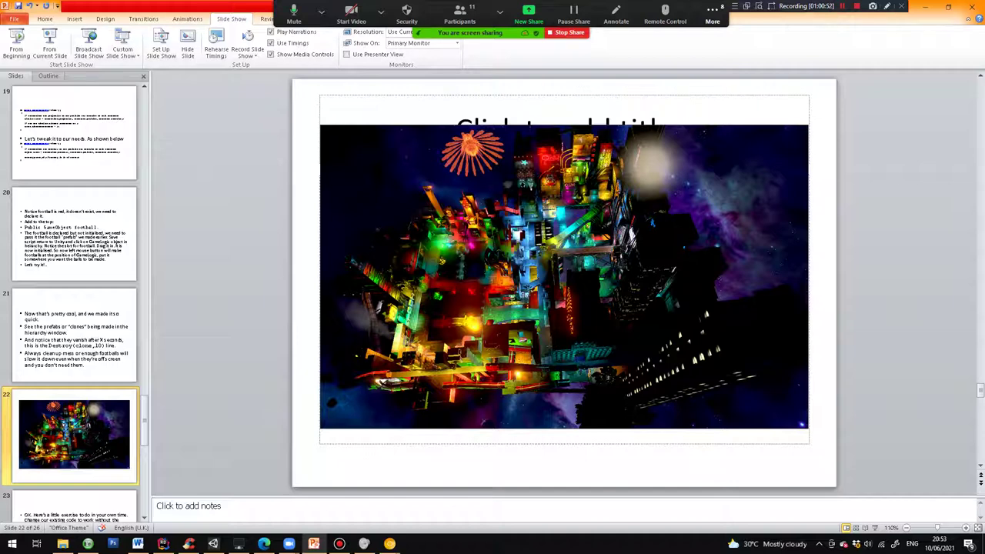
pyautogui.press('Down')
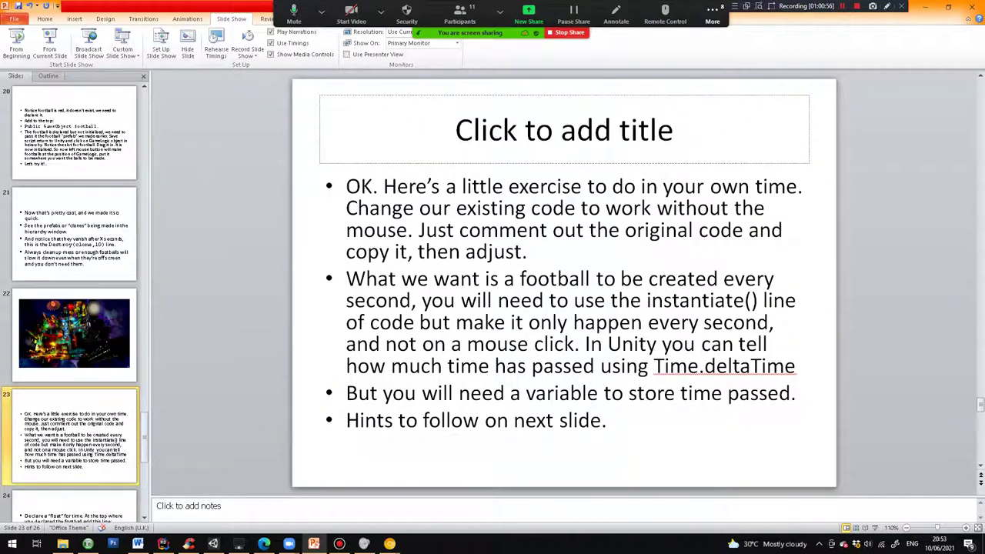
pyautogui.click(624, 187)
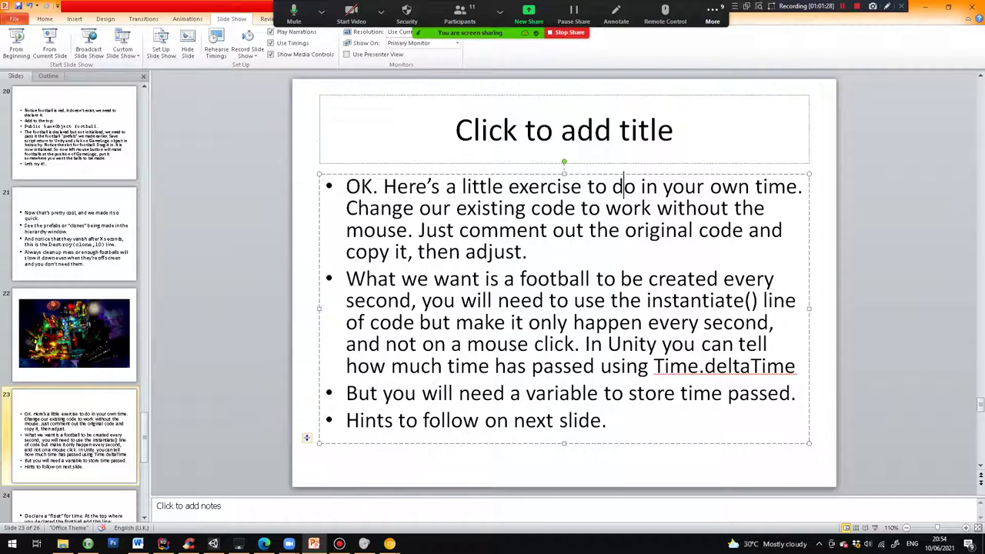
# Highlight Time.deltaTime in the exercise text on slide 23.
pyautogui.moveTo(653, 366); pyautogui.dragTo(801, 367)
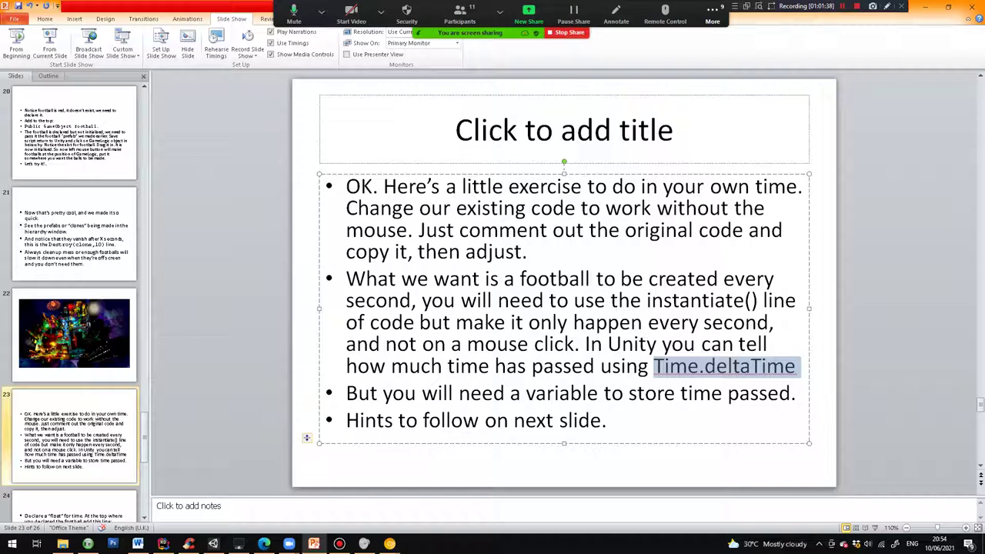
pyautogui.click(699, 366)
pyautogui.moveTo(655, 367); pyautogui.dragTo(800, 367)
pyautogui.click(625, 366)
pyautogui.moveTo(653, 367); pyautogui.dragTo(796, 367)
# Copy private float timePassed; from slide 24 and paste it below the football declaration in RavensbourneFootyDemo.cs in Rider.
pyautogui.click(74, 501)
pyautogui.press('Down')
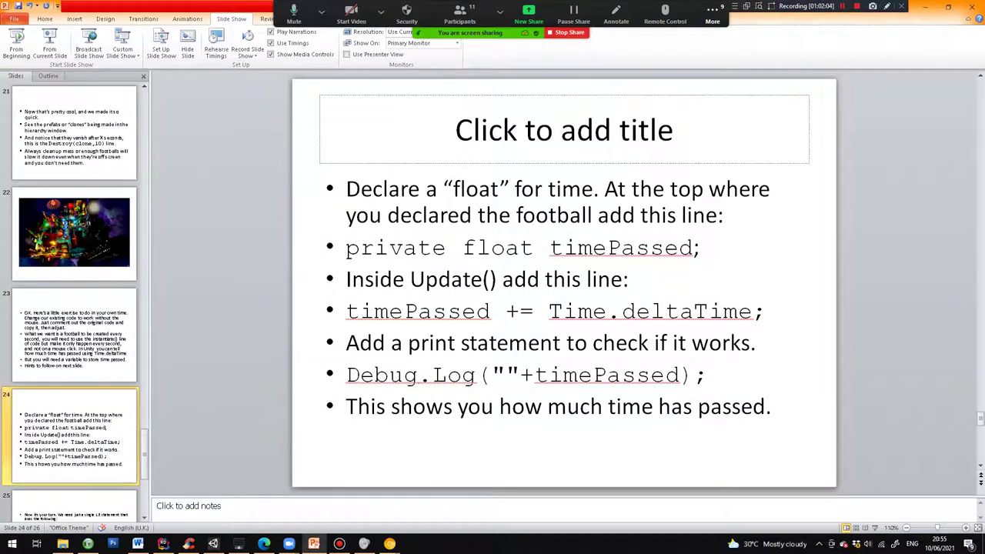
pyautogui.moveTo(346, 248); pyautogui.dragTo(777, 234)
pyautogui.hotkey('ctrl', 'c')
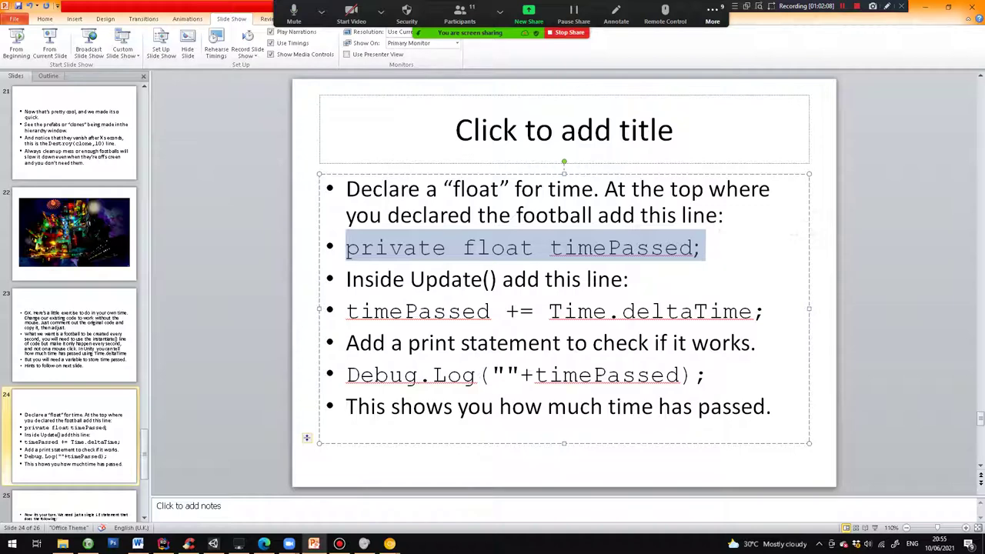
pyautogui.click(163, 544)
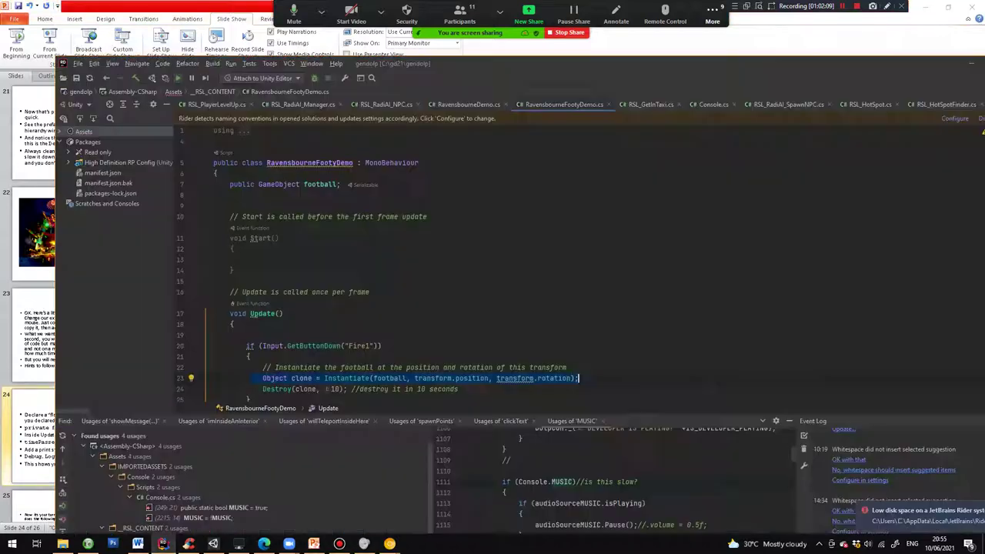
pyautogui.click(230, 205)
pyautogui.click(230, 195)
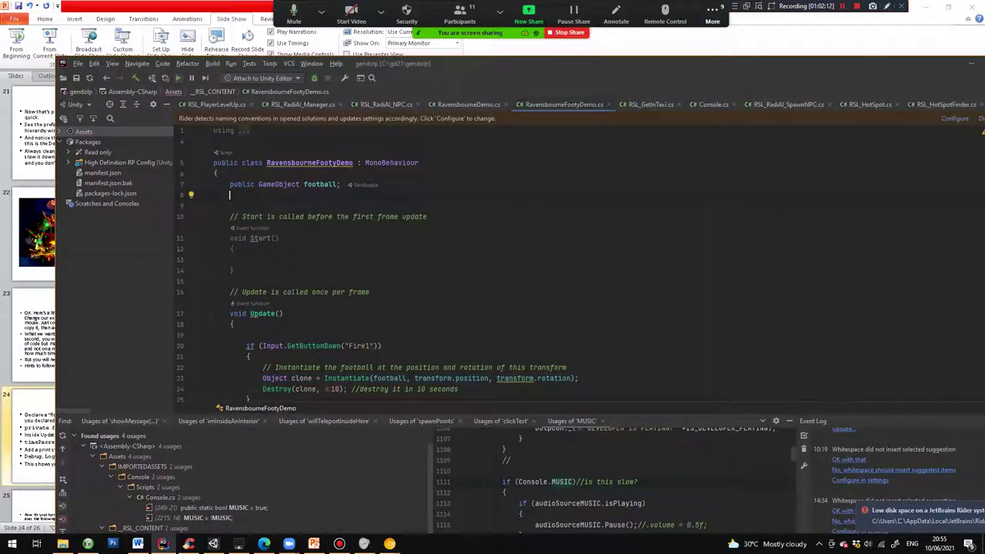
pyautogui.hotkey('ctrl', 'v')
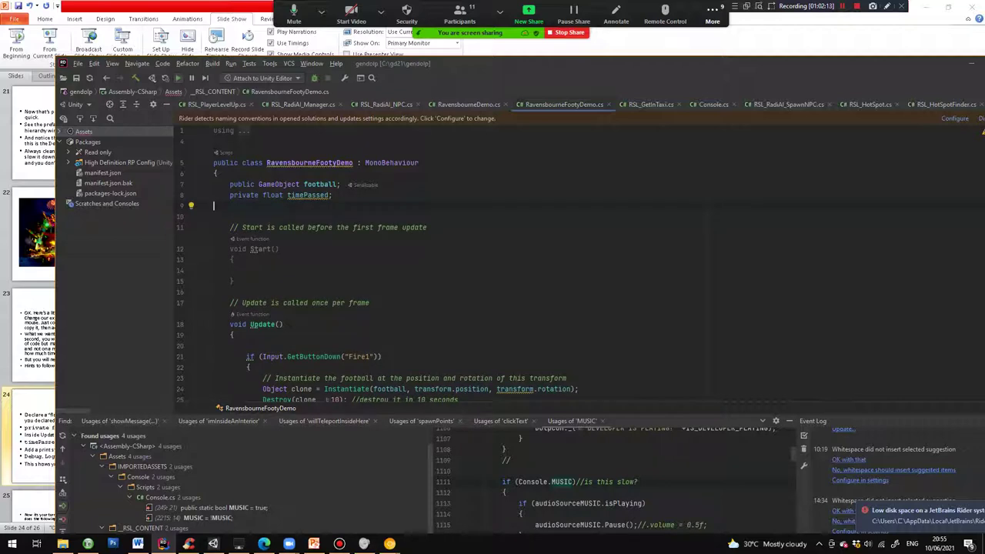
# Add the statement timePassed = timePassed + Time.deltaTime; at the beginning of Update().
pyautogui.doubleClick(306, 196)
pyautogui.hotkey('ctrl', 'c')
pyautogui.click(246, 346)
pyautogui.hotkey('ctrl', 'v')
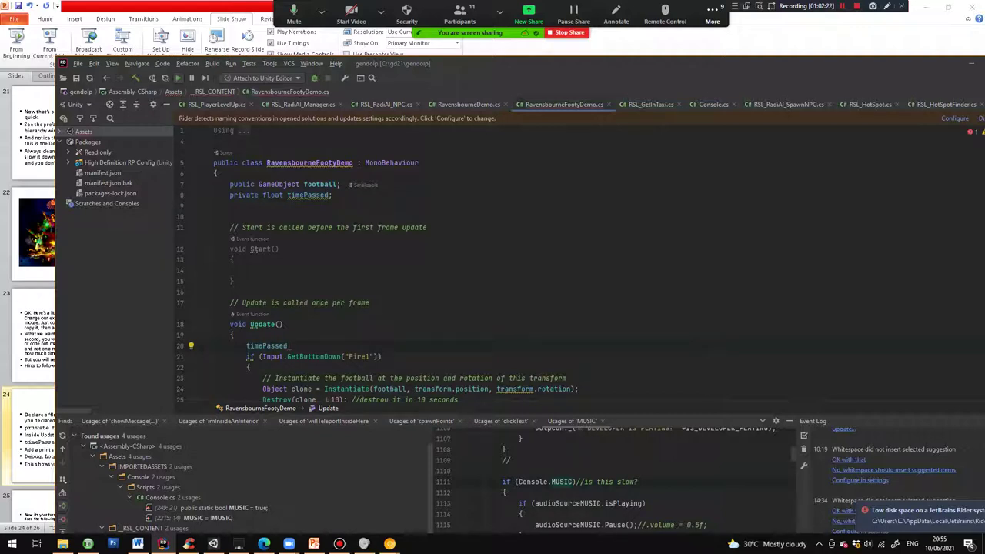
pyautogui.write('= timePassed + Time.deltaTime')
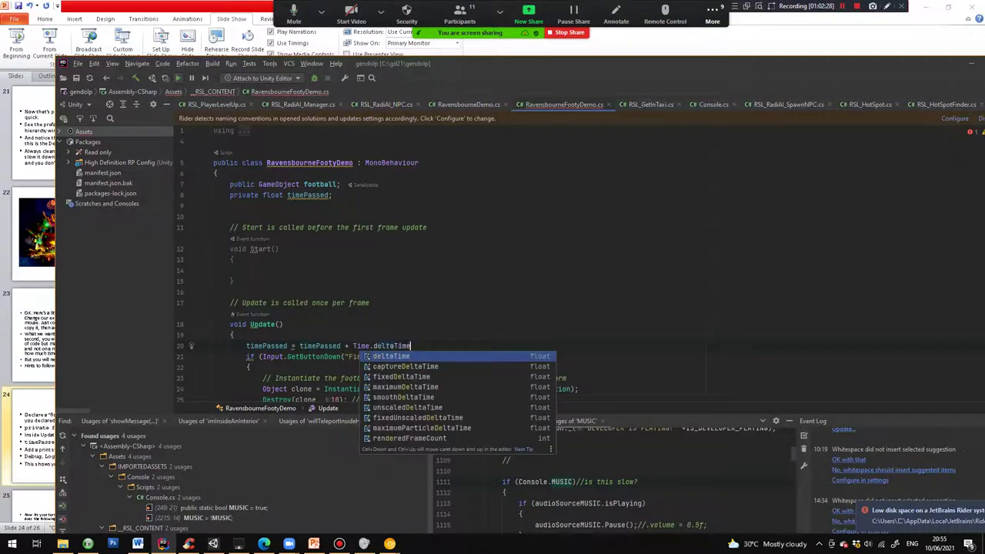
pyautogui.write("'")
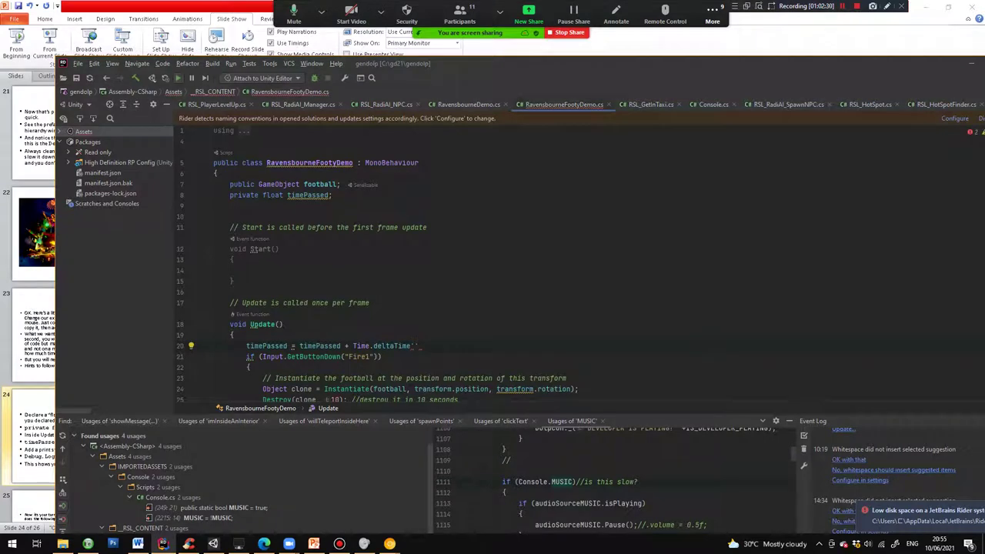
pyautogui.click(341, 346)
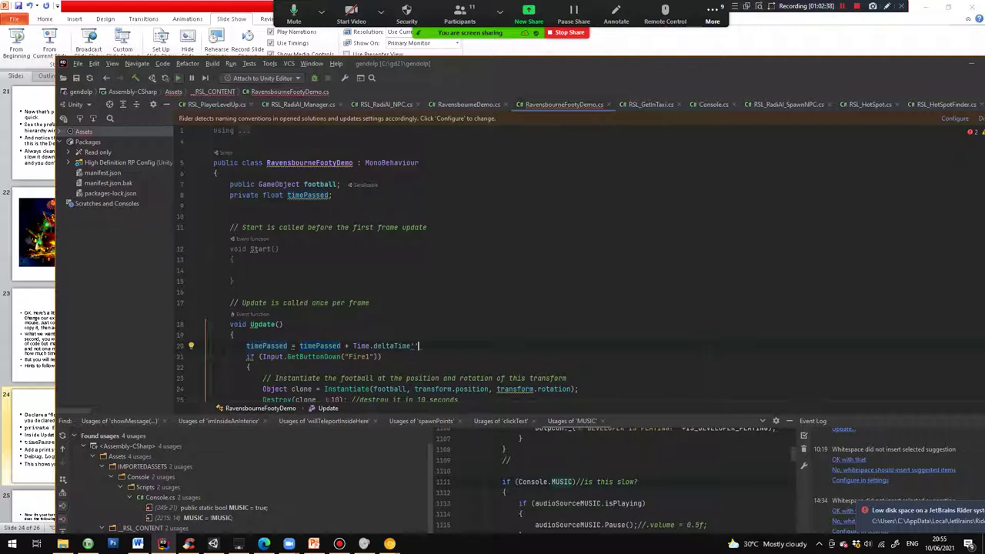
pyautogui.press('BackSpace')
pyautogui.write(';')
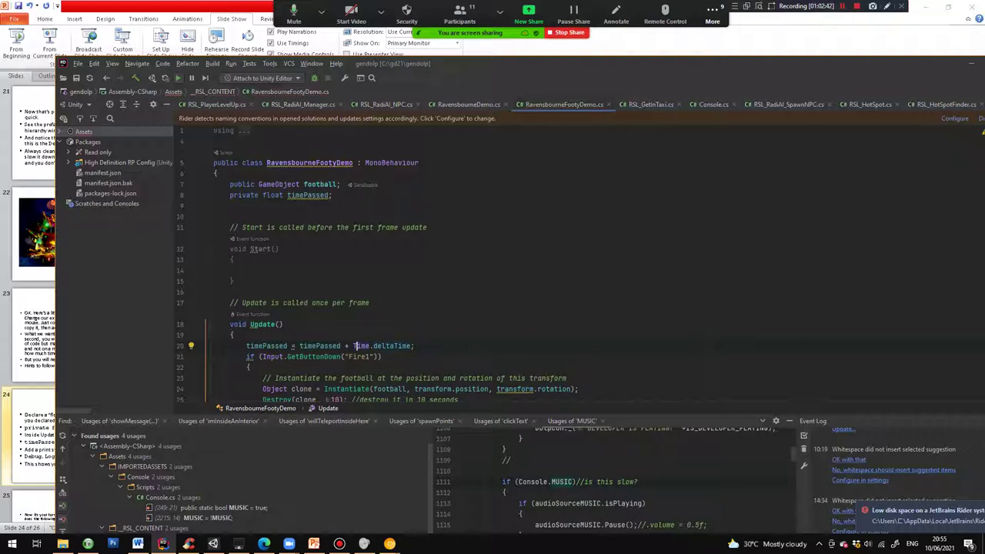
# Shorten the time statement in Update() to timePassed += Time.deltaTime;.
pyautogui.click(291, 345)
pyautogui.write('+')
pyautogui.press('Delete')
pyautogui.press('Delete')
pyautogui.press('Delete')
pyautogui.press('Delete')
pyautogui.press('Delete')
pyautogui.press('Delete')
pyautogui.press('Delete')
pyautogui.press('Delete')
pyautogui.press('Delete')
pyautogui.press('Delete')
pyautogui.press('Delete')
pyautogui.press('Delete')
pyautogui.press('Delete')
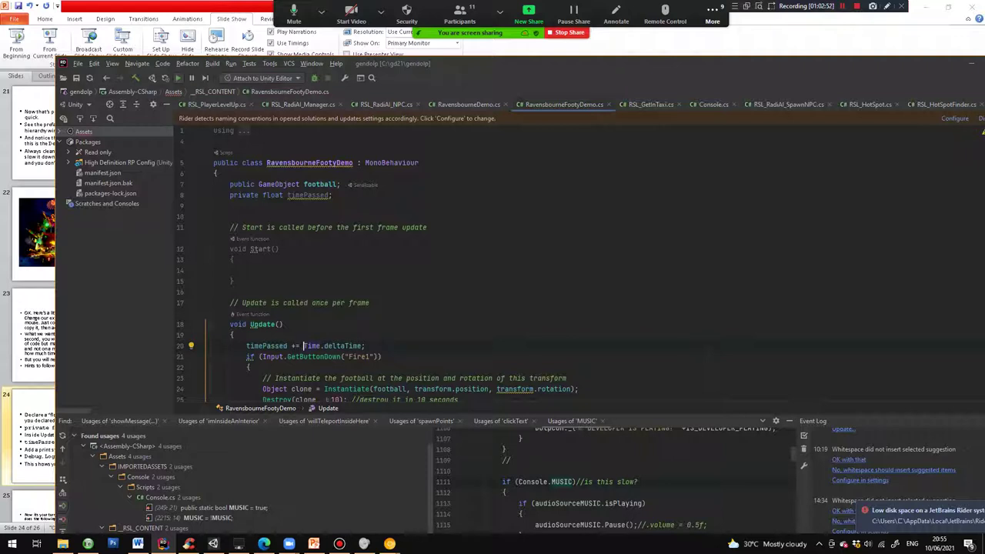
pyautogui.click(365, 345)
pyautogui.click(303, 346)
# Expand the time statement back to timePassed = timePassed + Time.deltaTime;.
pyautogui.click(294, 345)
pyautogui.press('BackSpace')
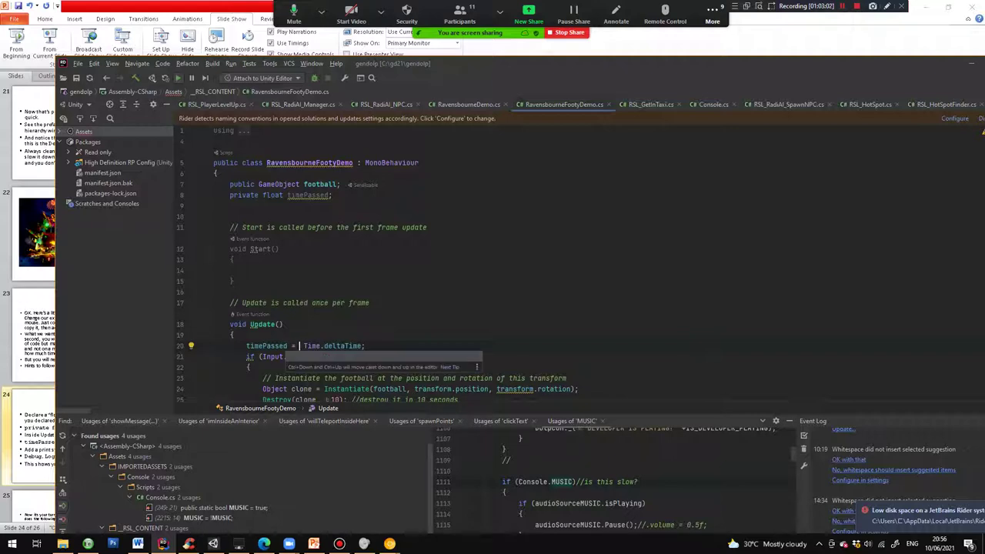
pyautogui.write('timeP')
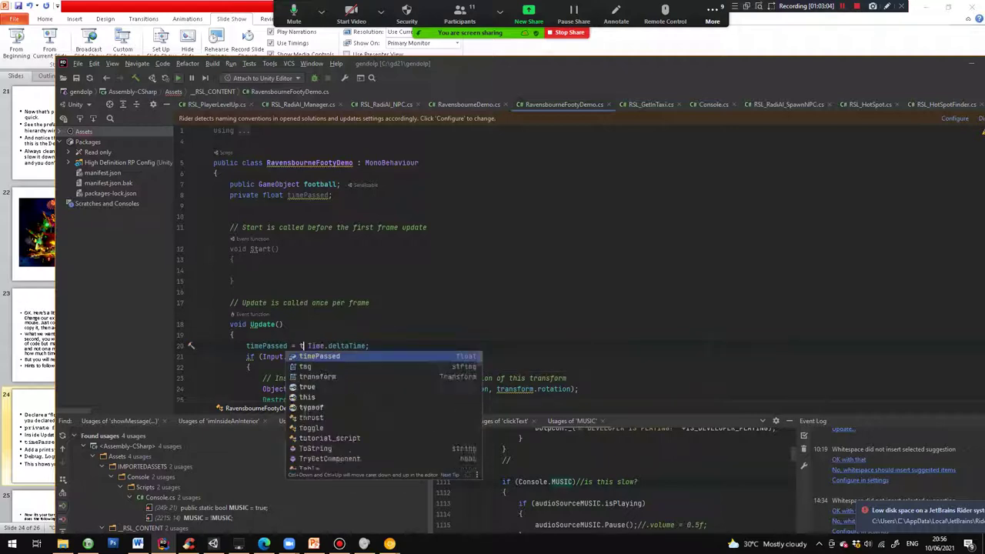
pyautogui.press('Return')
pyautogui.write('+')
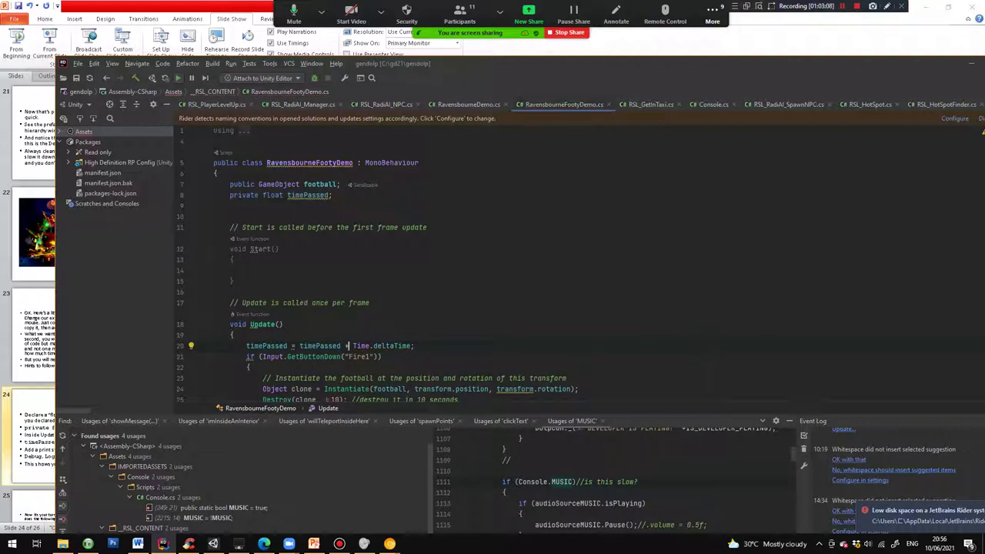
pyautogui.doubleClick(267, 346)
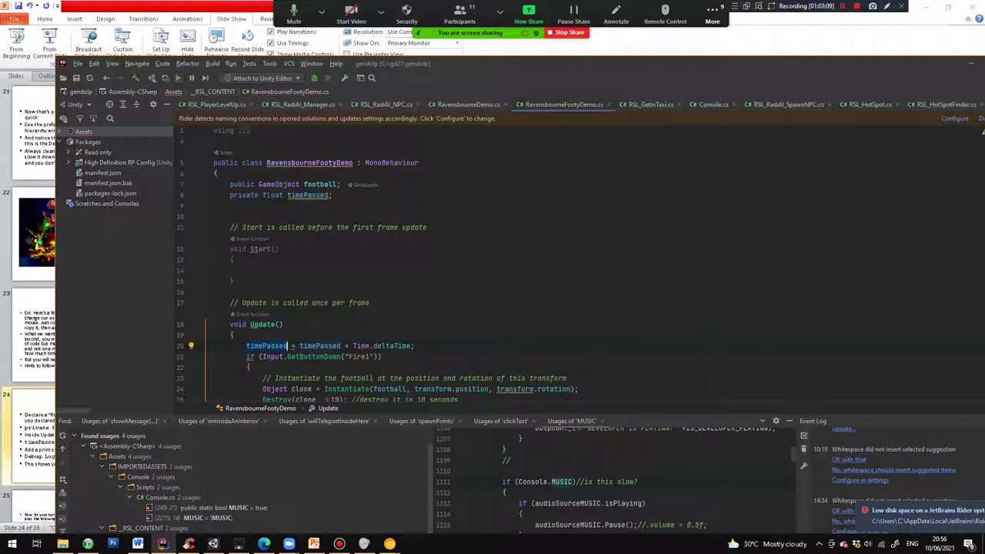
pyautogui.click(355, 346)
# Add an empty if block with braces directly below the time statement in Update().
pyautogui.press('End')
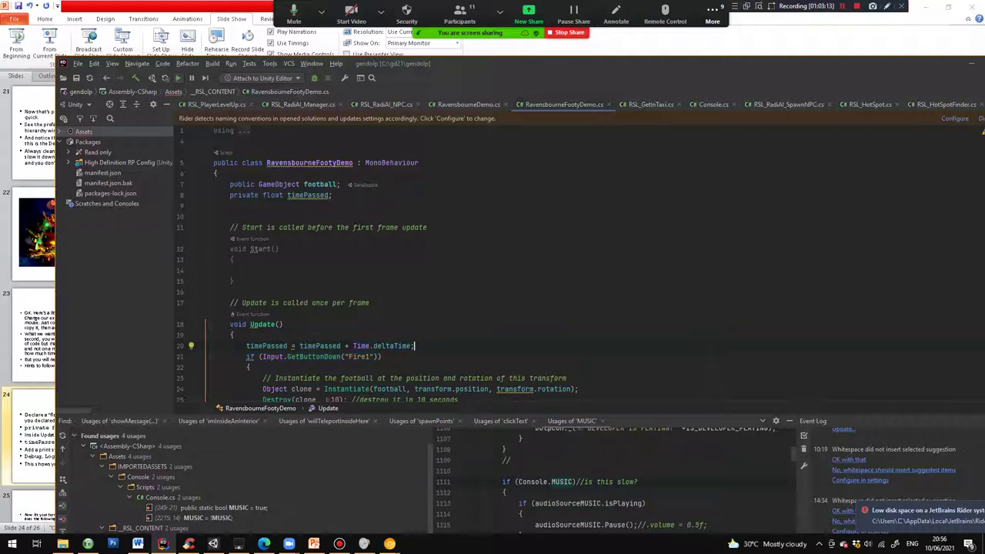
pyautogui.press('Return')
pyautogui.press('Return')
pyautogui.press('Up')
pyautogui.write('if ()')
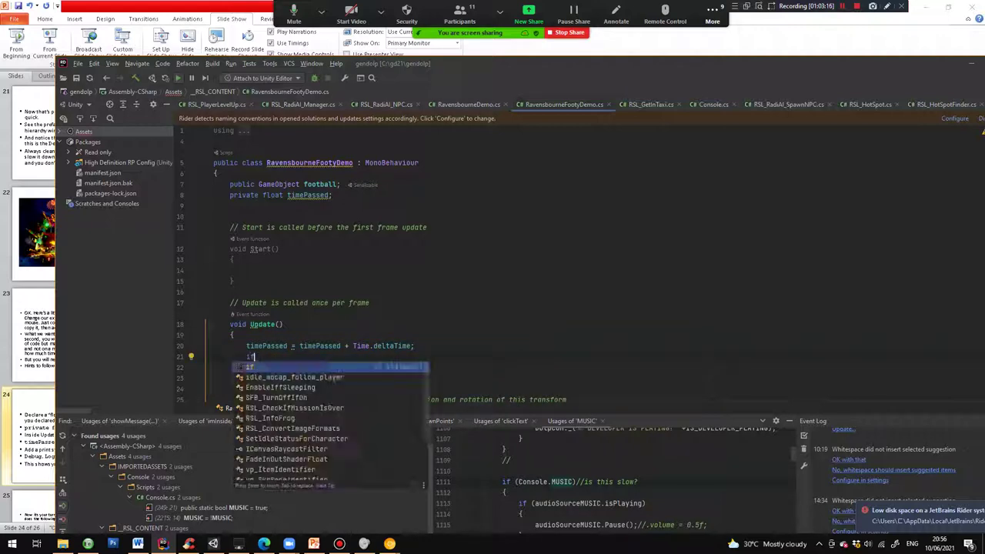
pyautogui.press('Return')
pyautogui.write('{')
pyautogui.press('Return')
pyautogui.write('}')
pyautogui.press('Up')
pyautogui.press('Up')
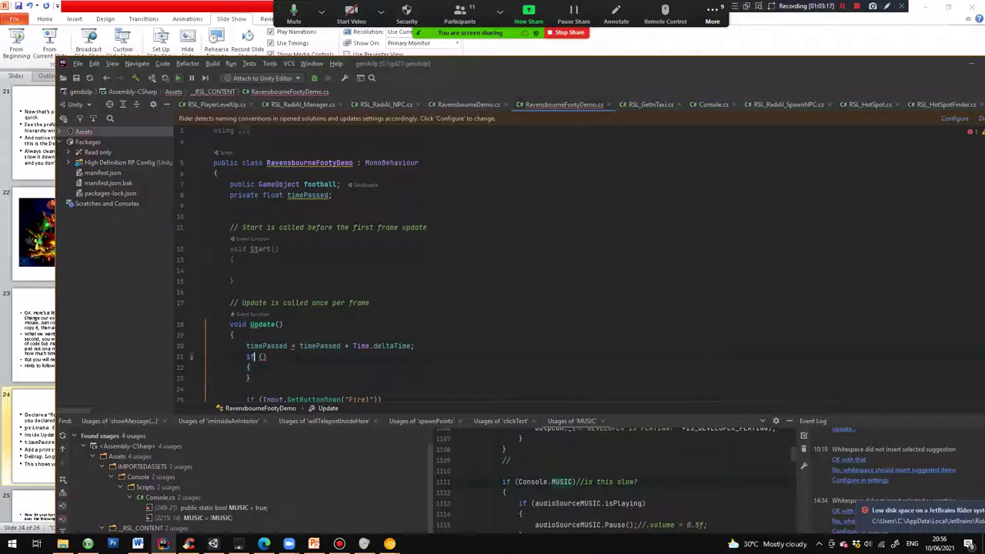
# Set the condition of the new if block to timePassed>1.
pyautogui.press('Right')
pyautogui.press('Right')
pyautogui.press('Right')
pyautogui.press('Return')
pyautogui.write('>1')
# Add a Debug.Log(""); call inside the timePassed>1 block.
pyautogui.press('Down')
pyautogui.press('Return')
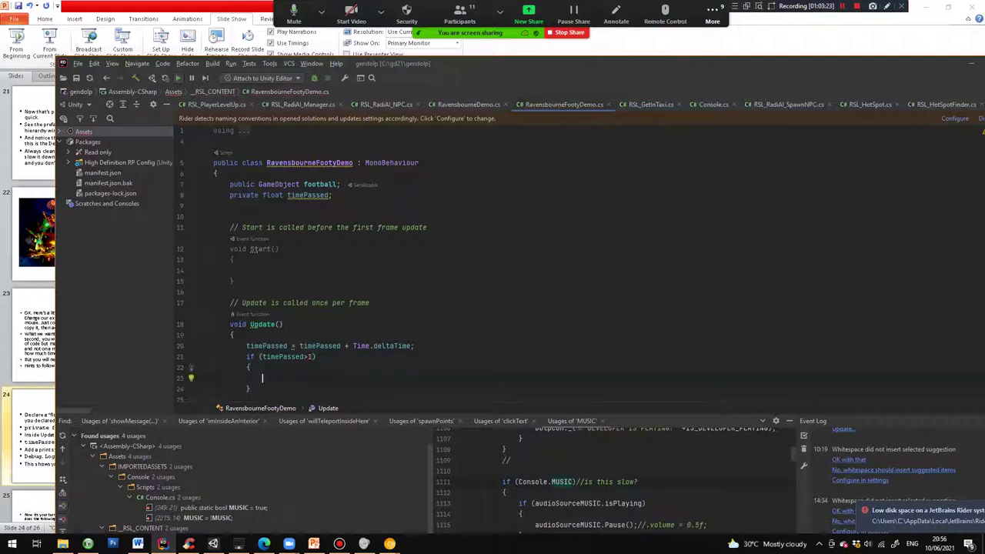
pyautogui.write('DebugInfoGenerator')
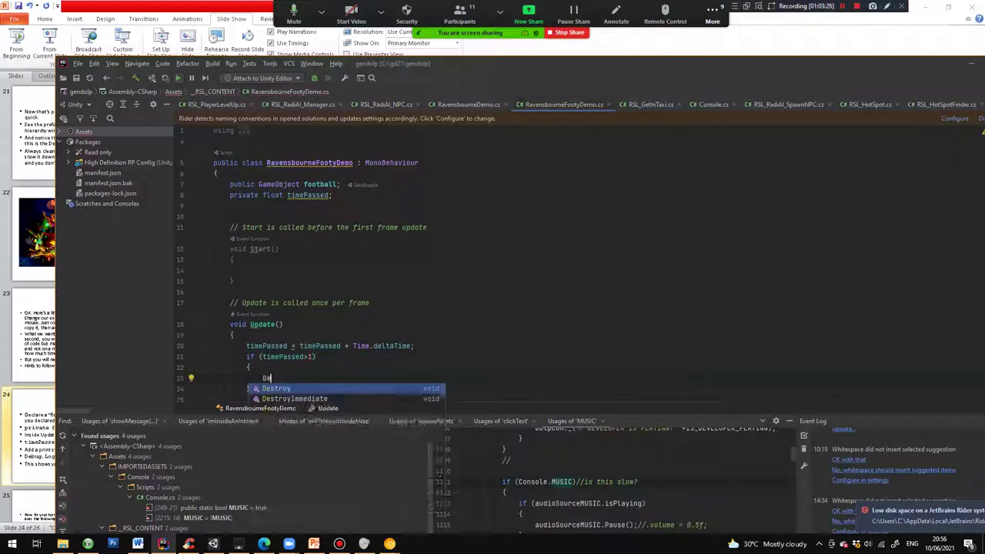
pyautogui.press('BackSpace')
pyautogui.press('BackSpace')
pyautogui.press('BackSpace')
pyautogui.press('BackSpace')
pyautogui.press('BackSpace')
pyautogui.press('BackSpace')
pyautogui.press('BackSpace')
pyautogui.press('BackSpace')
pyautogui.press('BackSpace')
pyautogui.press('BackSpace')
pyautogui.press('BackSpace')
pyautogui.press('BackSpace')
pyautogui.press('BackSpace')
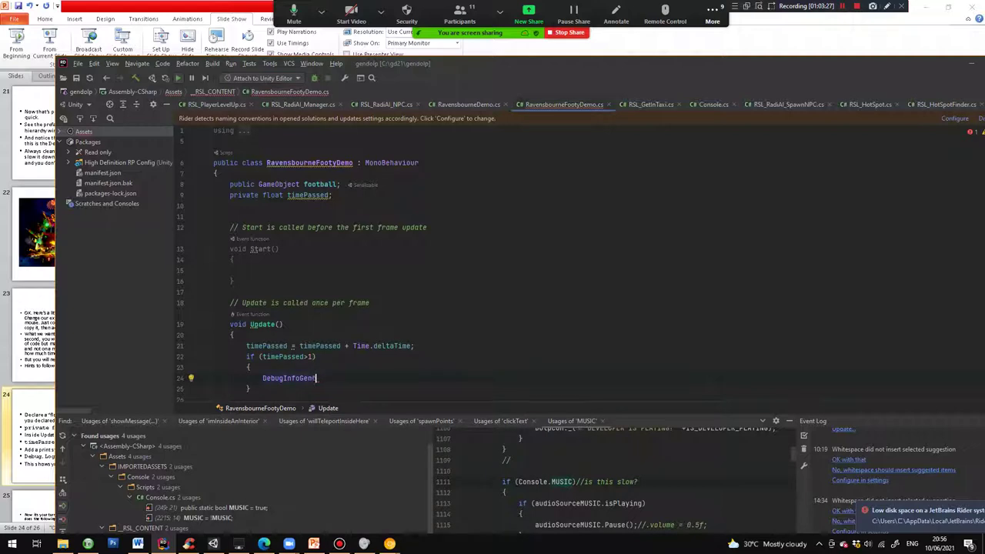
pyautogui.write('.Log();')
pyautogui.press('BackSpace')
pyautogui.press('BackSpace')
pyautogui.press('BackSpace')
pyautogui.write('();')
pyautogui.press('Left')
pyautogui.press('Left')
pyautogui.write('"')
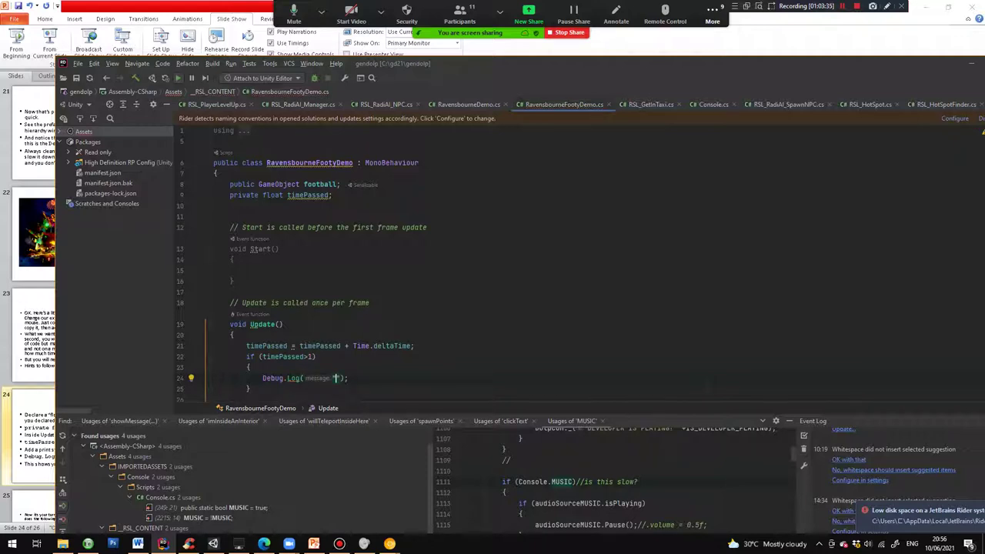
# Make the Debug.Log message "1 SECOND HAS PASSED!!!! TIME NOW IS "+timePassed.
pyautogui.write('1 SECOND HAS PASSED!!!!')
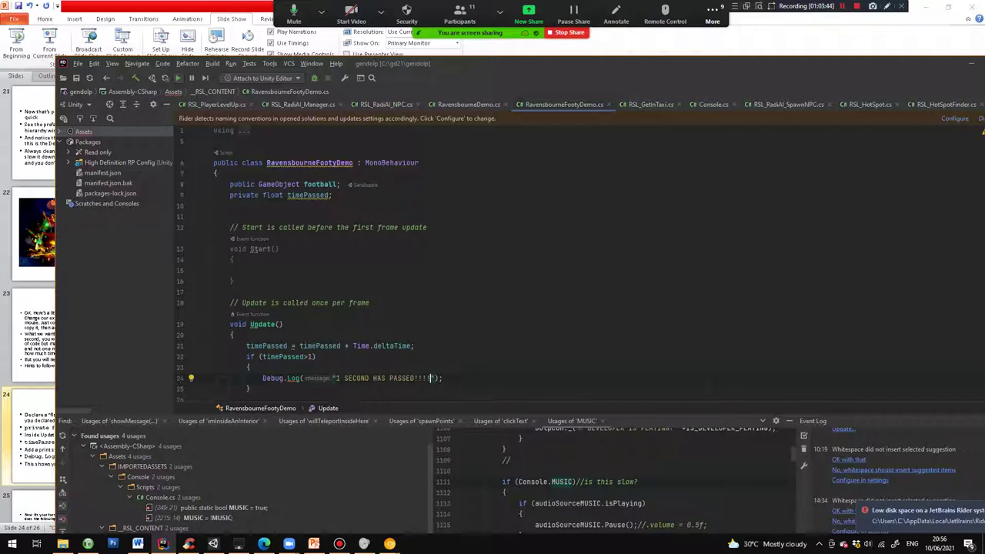
pyautogui.write('TIME NOW IS ')
pyautogui.write('"+tome')
pyautogui.press('BackSpace')
pyautogui.press('BackSpace')
pyautogui.press('BackSpace')
pyautogui.write('ime')
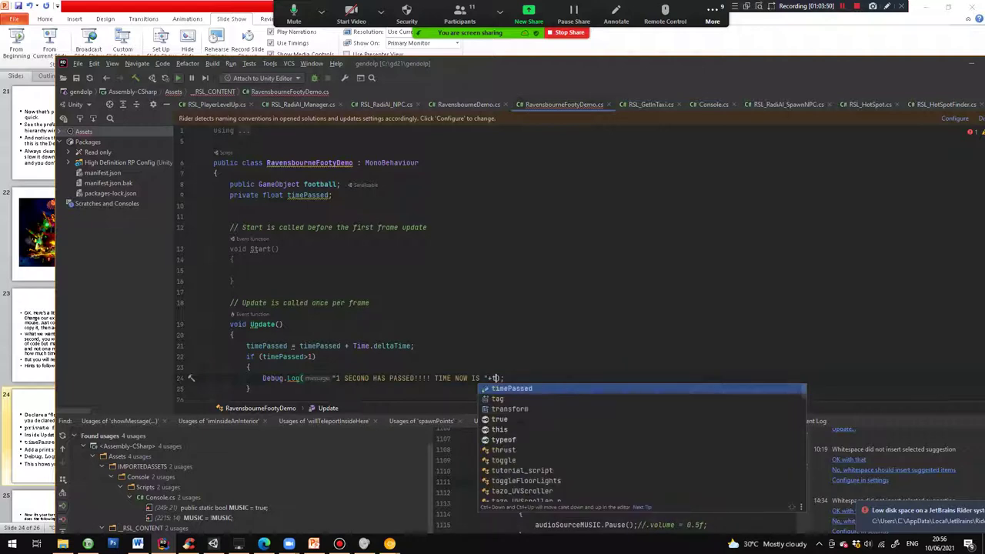
pyautogui.press('Return')
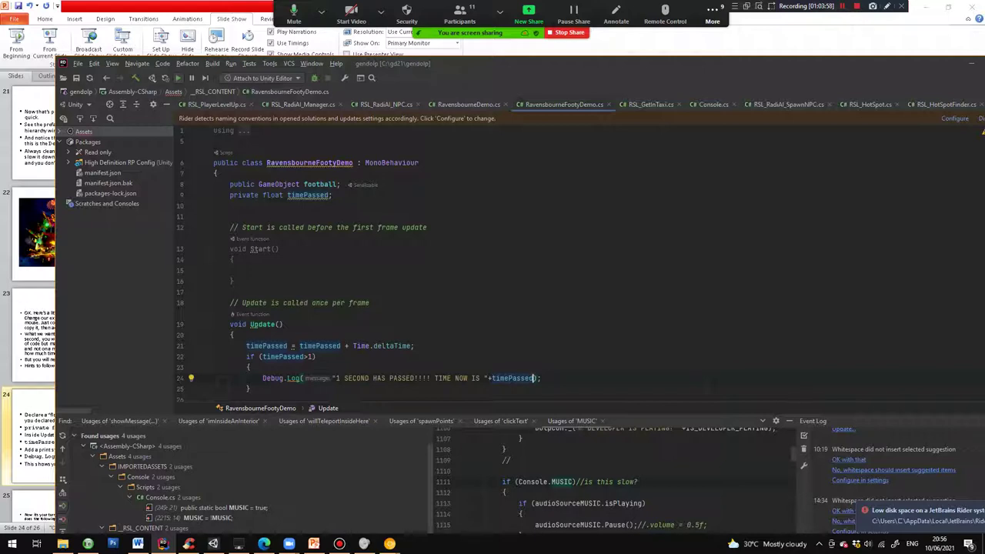
# Switch to Unity, decline building the resource bundles, and open a Console window.
pyautogui.click(213, 544)
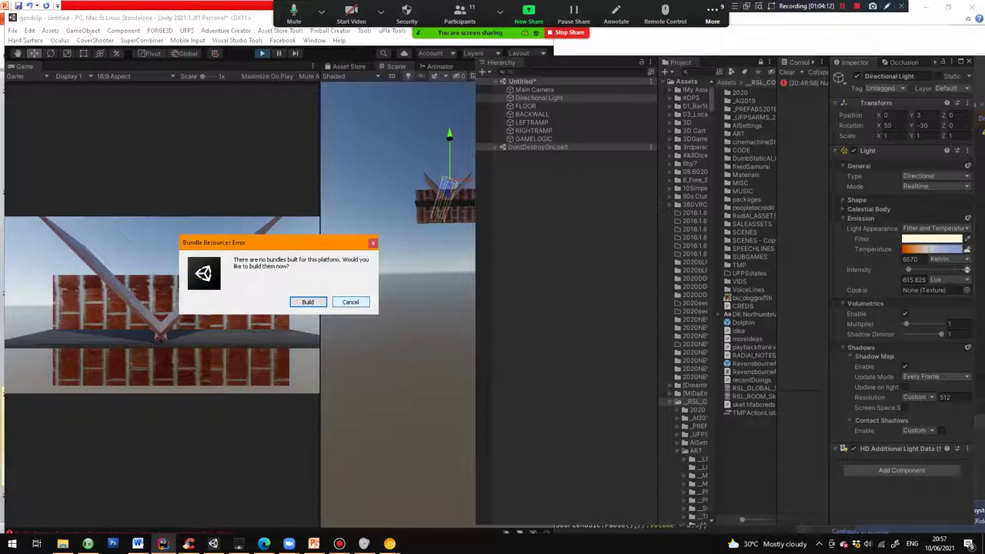
pyautogui.click(350, 302)
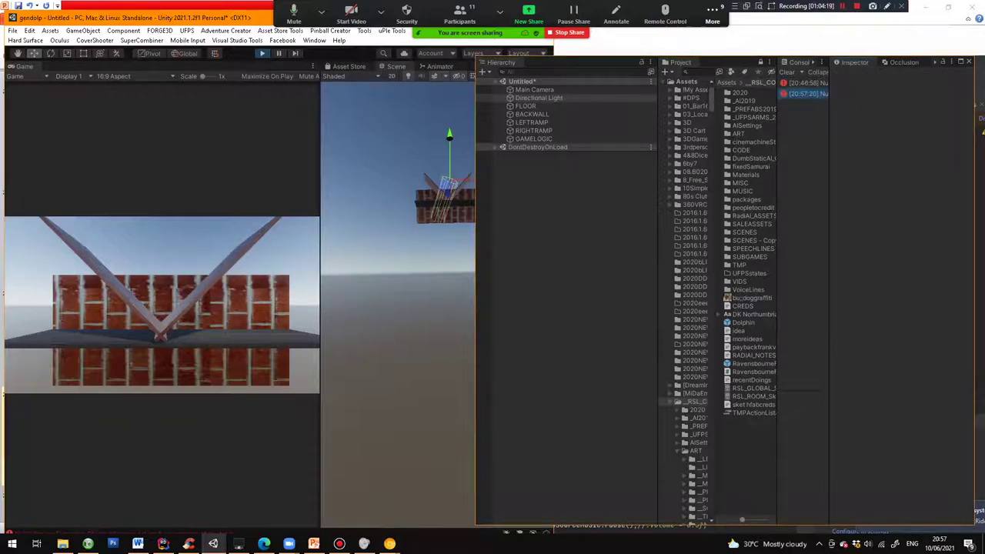
pyautogui.click(314, 40)
pyautogui.moveTo(370, 419)
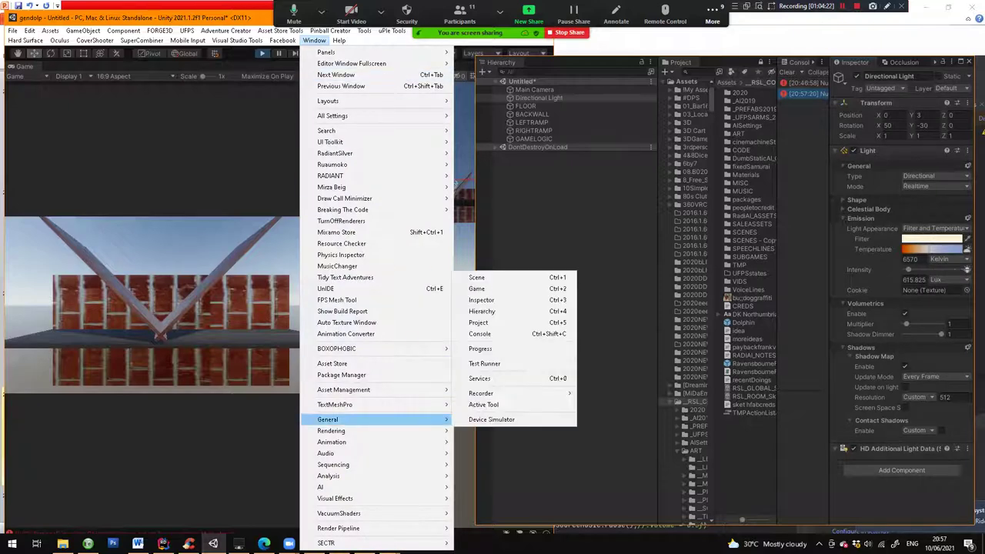
pyautogui.click(479, 333)
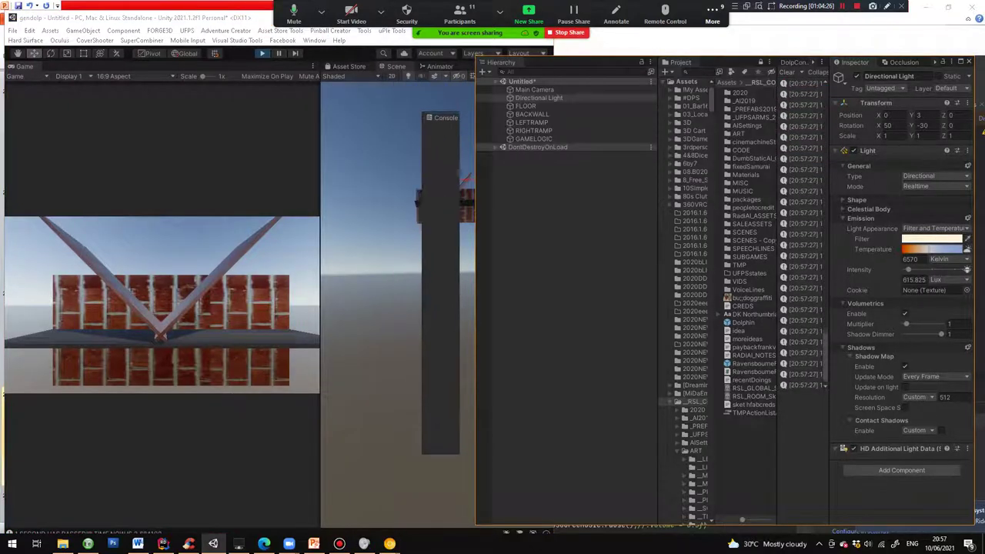
# Widen the floating window and its Console pane so the full log messages are readable.
pyautogui.moveTo(475, 308); pyautogui.dragTo(254, 308)
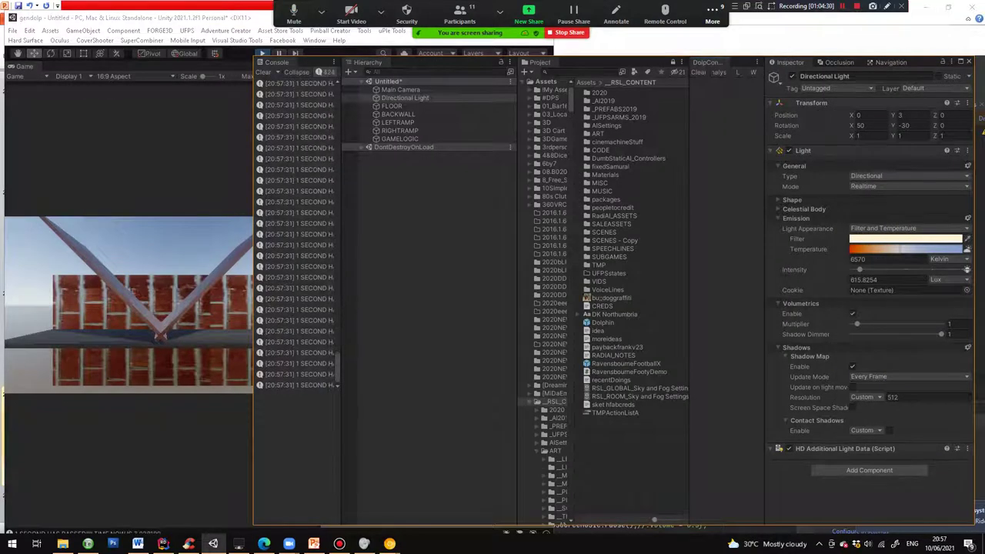
pyautogui.moveTo(341, 308); pyautogui.dragTo(611, 308)
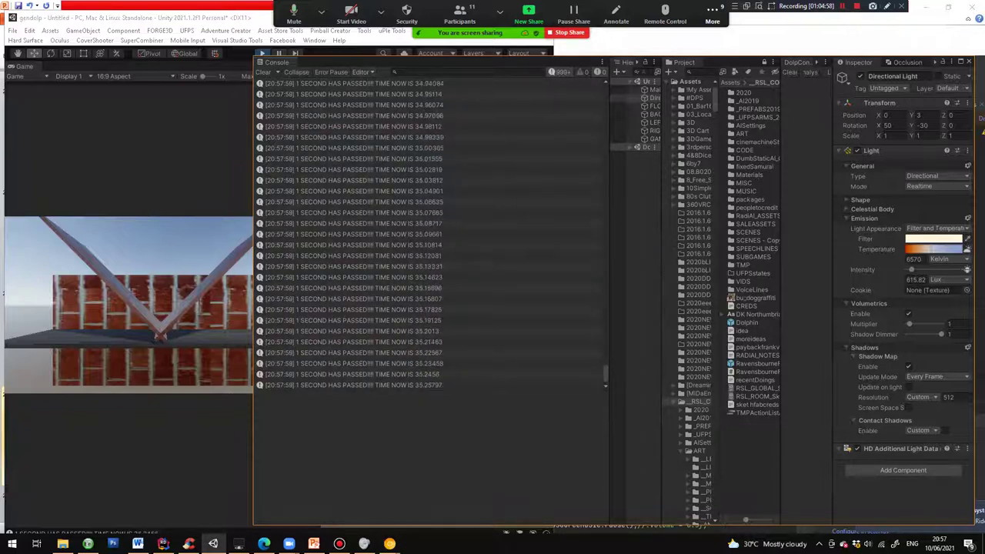
pyautogui.click(363, 72)
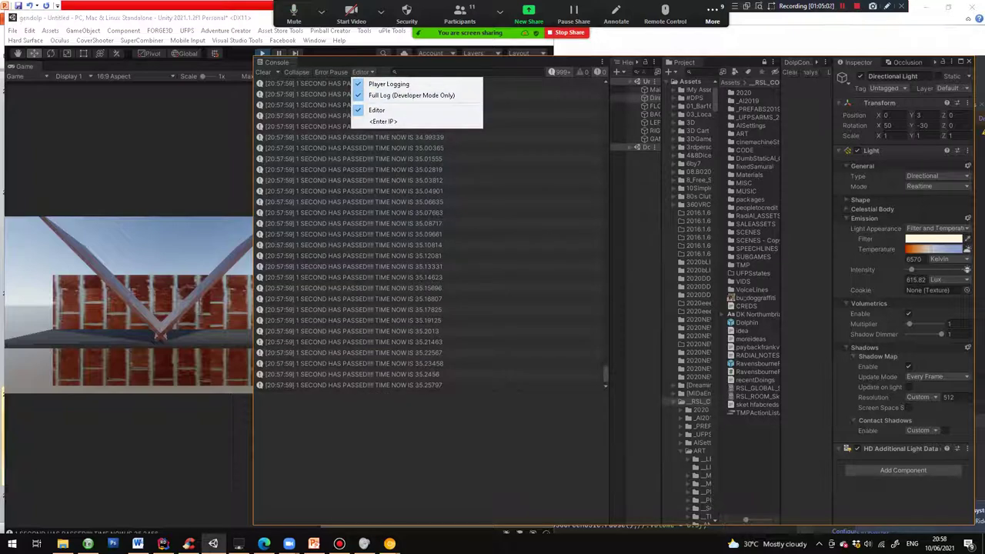
pyautogui.press('Escape')
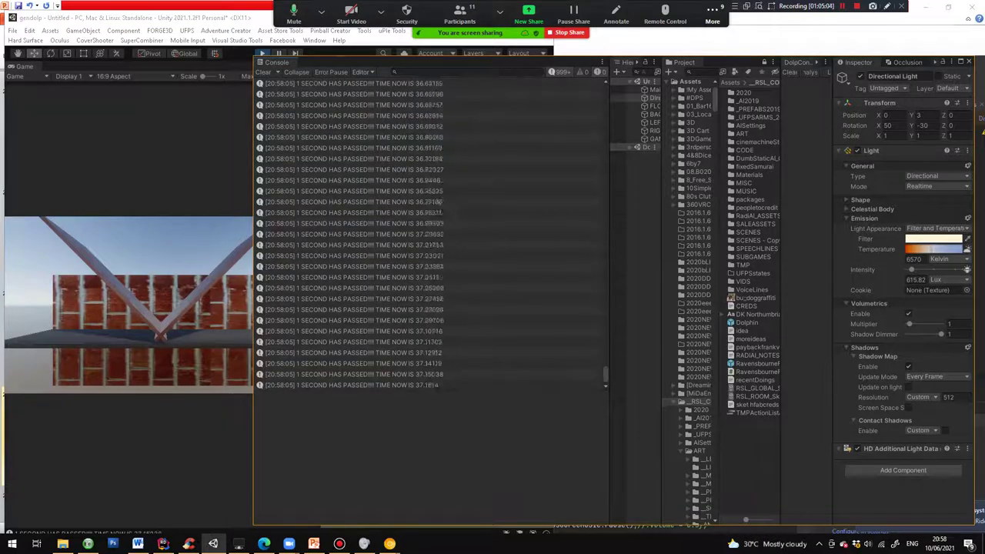
# Clear the Console, move its floating window clear of the Game and Scene views, and scroll through the timePassed log entries.
pyautogui.click(263, 73)
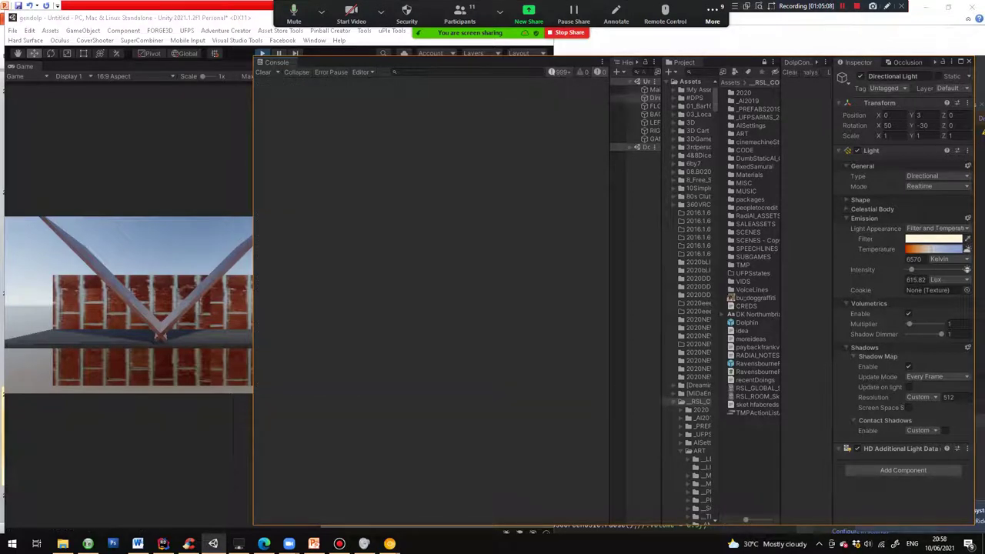
pyautogui.click(560, 73)
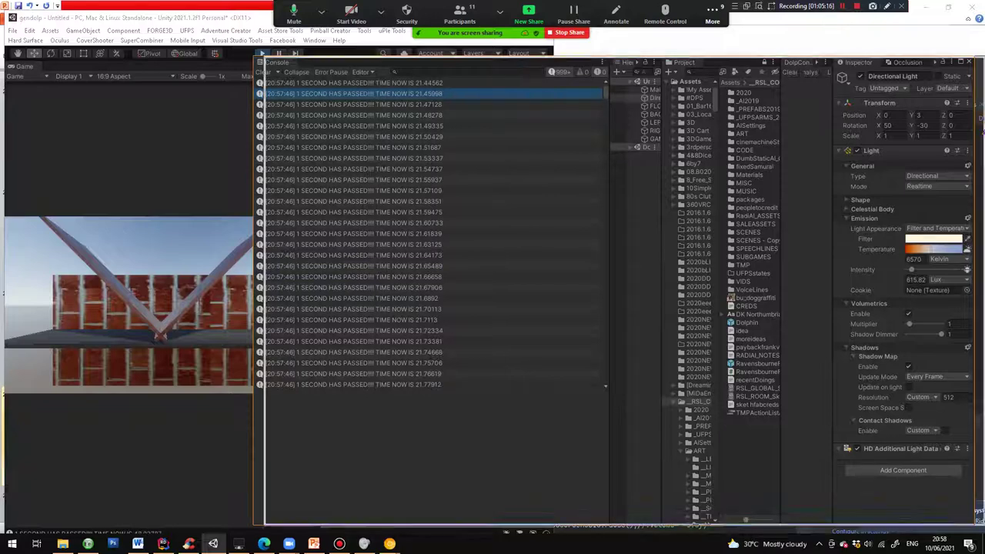
pyautogui.moveTo(431, 62); pyautogui.dragTo(748, 34)
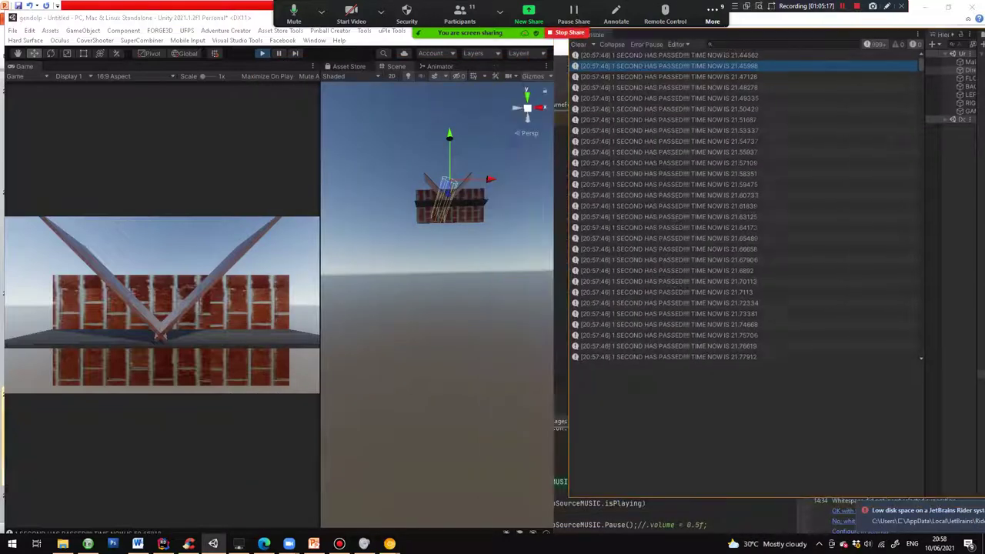
pyautogui.moveTo(922, 66); pyautogui.dragTo(921, 350)
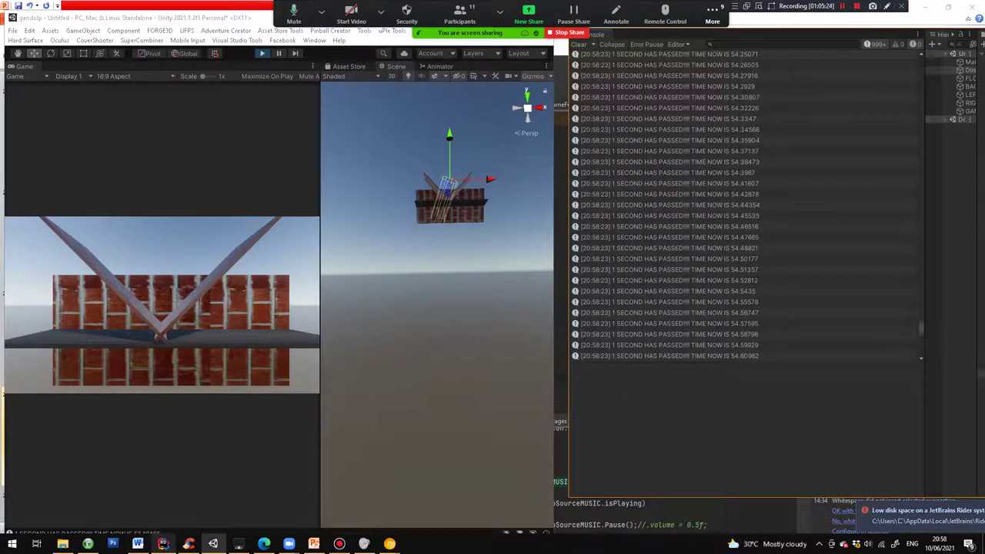
# Switch to Rider and add timePassed = 0; after the Debug.Log call in the timePassed>1 block.
pyautogui.click(163, 544)
pyautogui.scroll(-3, 304, 259)
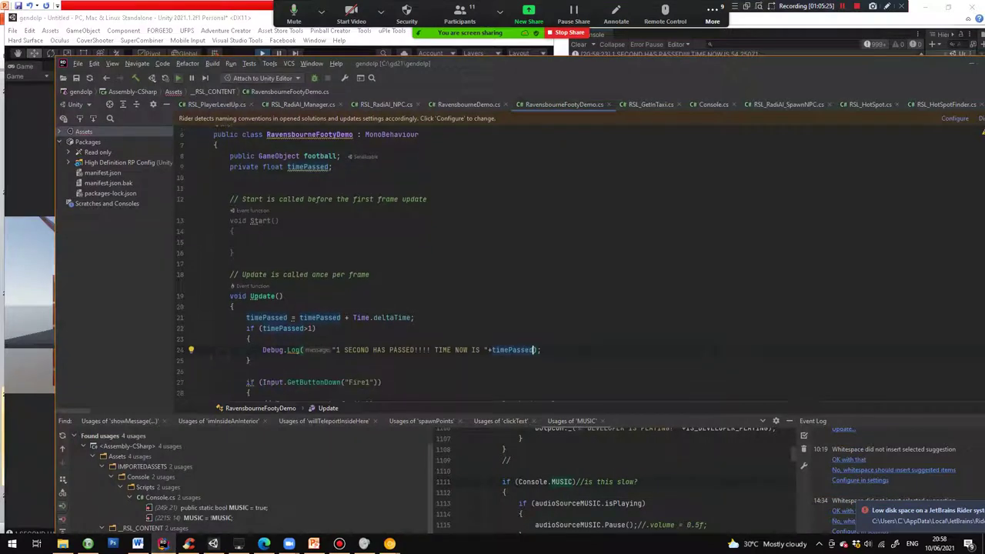
pyautogui.click(304, 259)
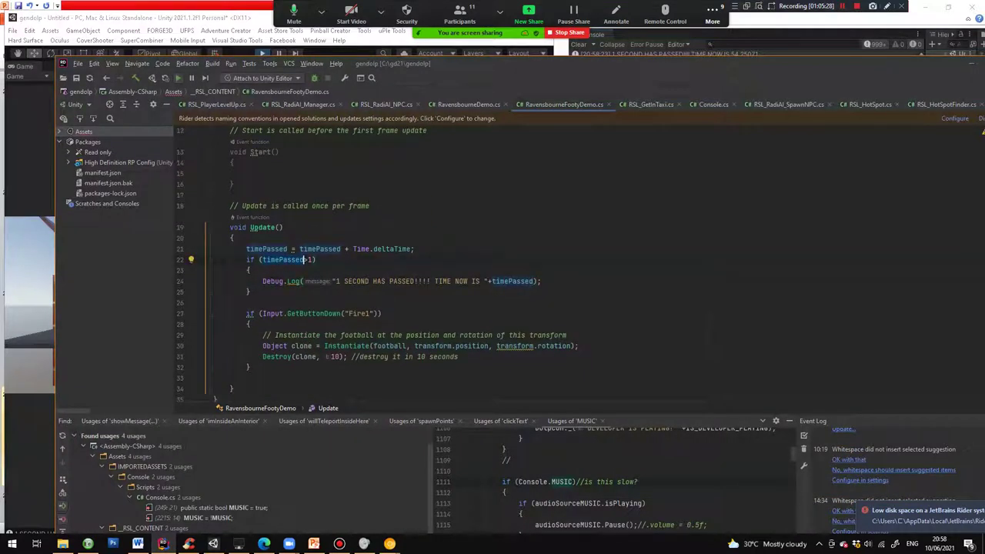
pyautogui.click(542, 282)
pyautogui.press('Return')
pyautogui.write('timePassed')
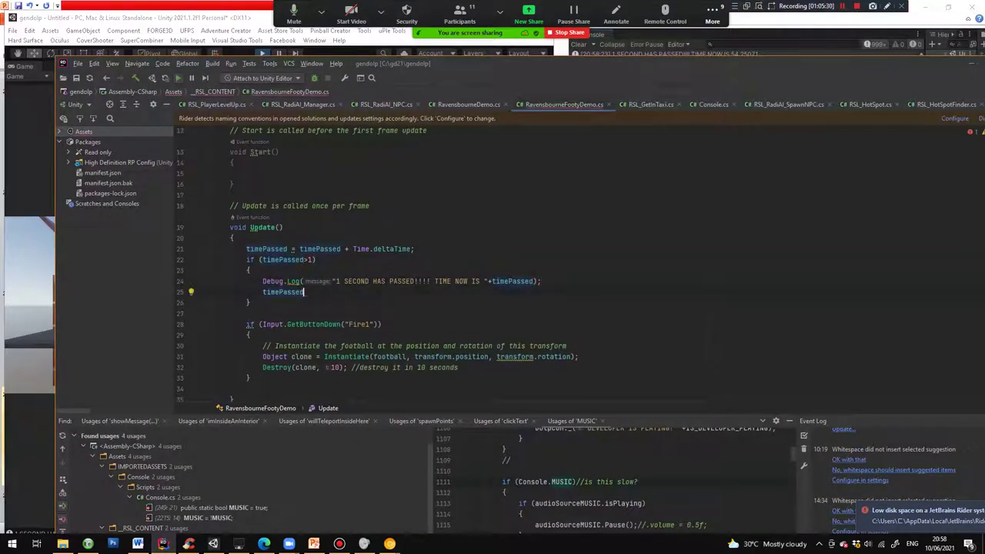
pyautogui.write('= 0;')
# Shorten the Debug.Log message to "1 SECOND HAS PASSED!!!!", removing the appended time text and timePassed variable.
pyautogui.moveTo(263, 260); pyautogui.dragTo(312, 260)
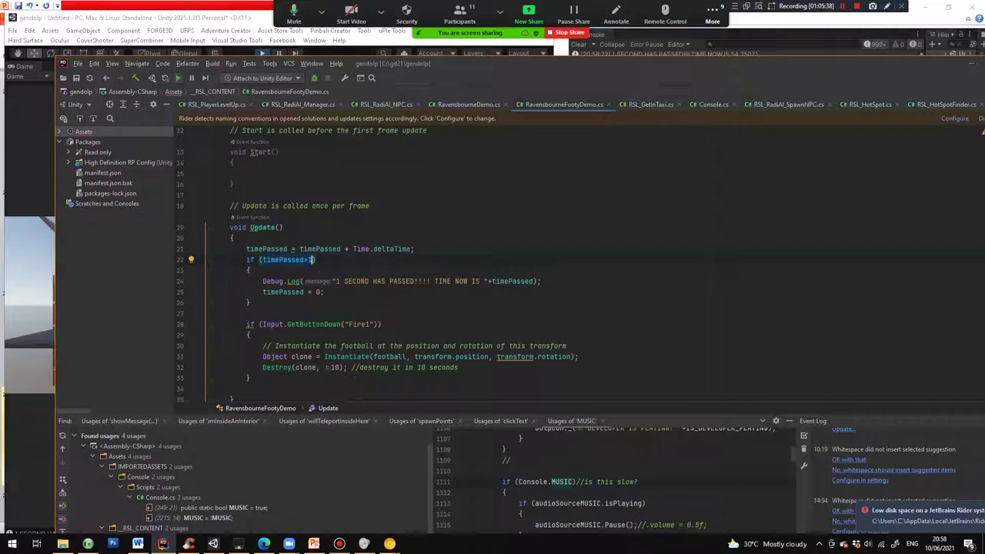
pyautogui.moveTo(246, 250); pyautogui.dragTo(415, 249)
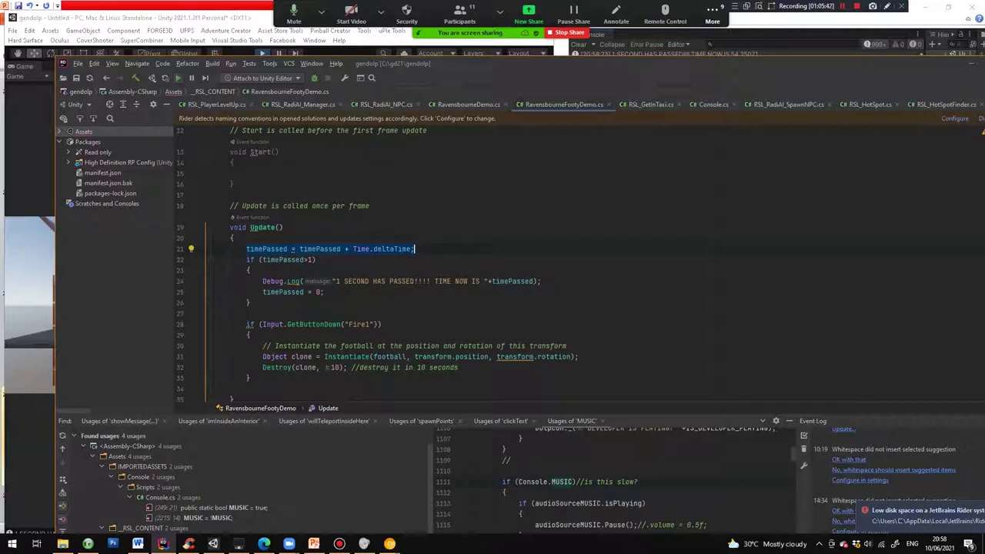
pyautogui.moveTo(431, 282); pyautogui.dragTo(533, 282)
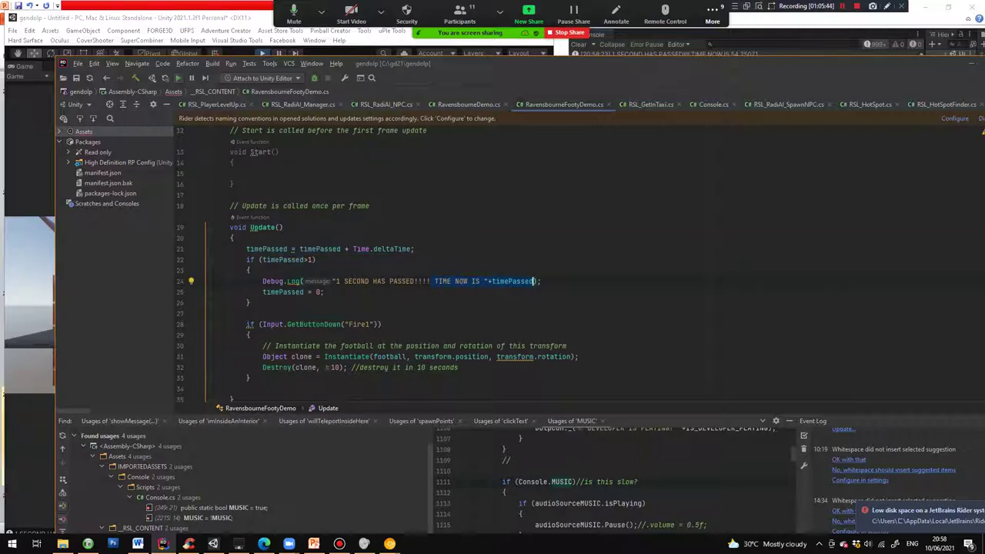
pyautogui.write('"')
pyautogui.press('BackSpace')
pyautogui.press('BackSpace')
pyautogui.press('BackSpace')
pyautogui.press('BackSpace')
pyautogui.press('BackSpace')
pyautogui.press('BackSpace')
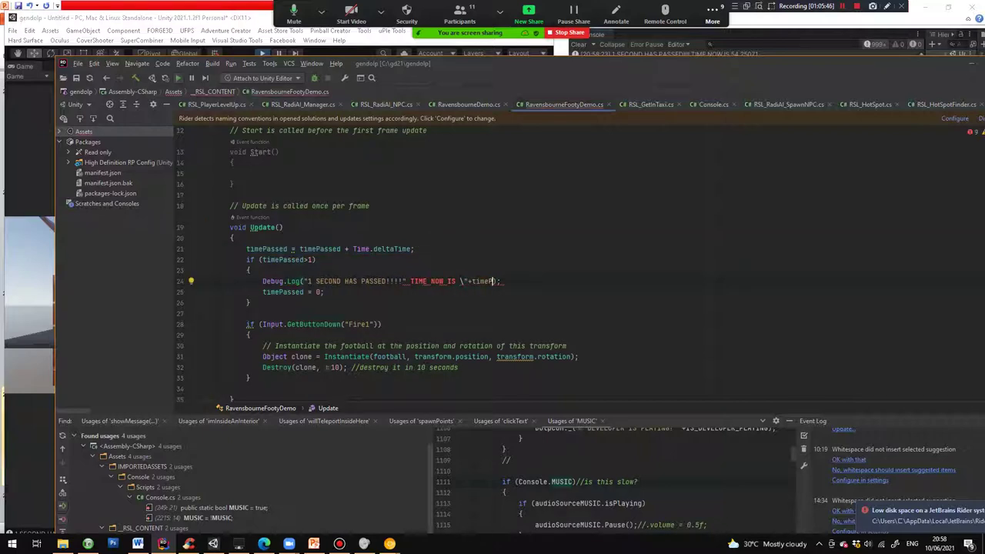
pyautogui.press('BackSpace')
pyautogui.press('BackSpace')
pyautogui.press('BackSpace')
pyautogui.press('BackSpace')
pyautogui.press('BackSpace')
pyautogui.press('BackSpace')
pyautogui.press('BackSpace')
pyautogui.press('BackSpace')
pyautogui.press('BackSpace')
pyautogui.press('BackSpace')
pyautogui.press('BackSpace')
pyautogui.press('BackSpace')
pyautogui.press('BackSpace')
pyautogui.press('BackSpace')
pyautogui.press('BackSpace')
pyautogui.press('BackSpace')
pyautogui.press('BackSpace')
pyautogui.press('BackSpace')
pyautogui.press('BackSpace')
pyautogui.press('BackSpace')
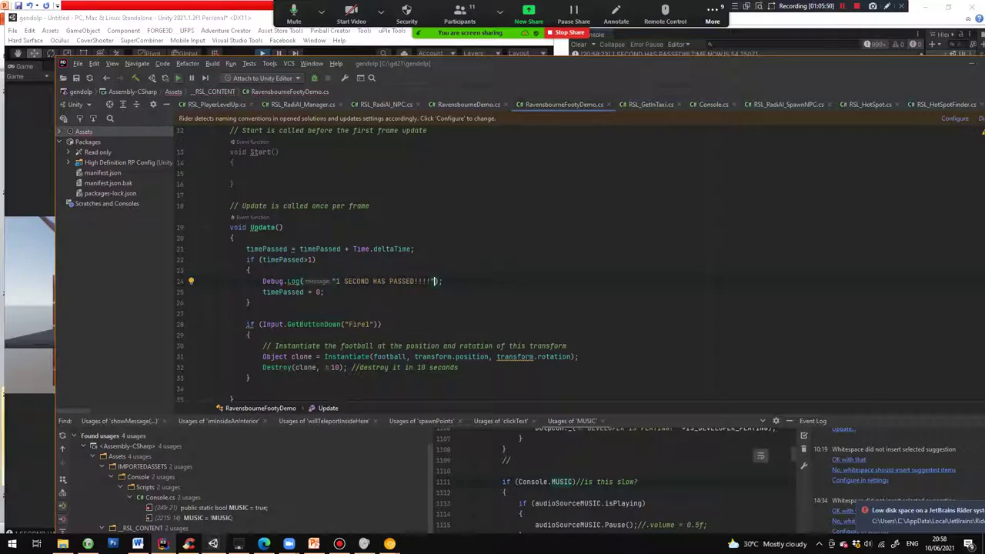
# Switch to Unity, decline building the resource bundles, and check the once-per-second messages in the Console.
pyautogui.click(214, 543)
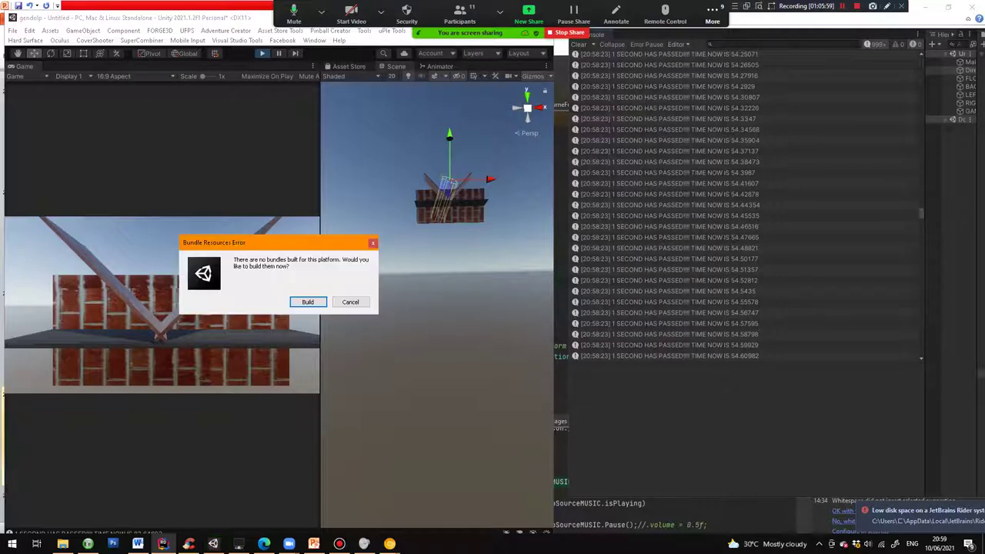
pyautogui.click(351, 302)
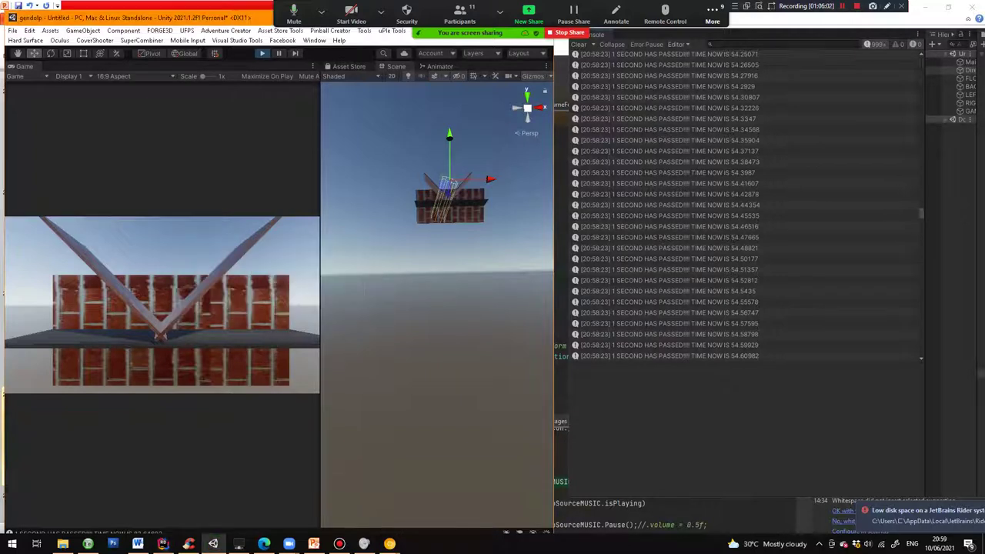
pyautogui.click(163, 544)
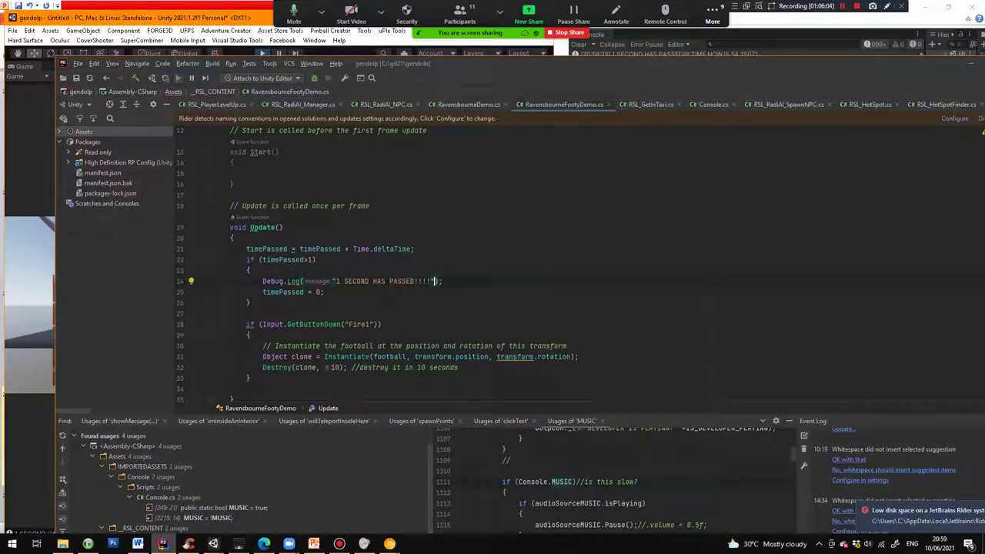
pyautogui.click(163, 545)
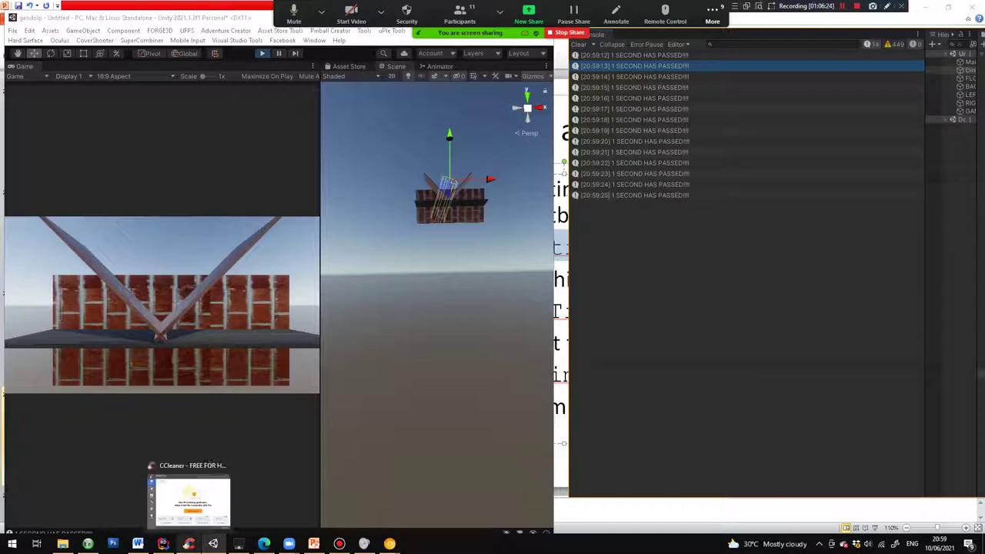
# In Rider, move the football Instantiate and Destroy lines with their comment into the timePassed>1 block after the reset, and delete the emptied Fire1 block.
pyautogui.moveTo(162, 543)
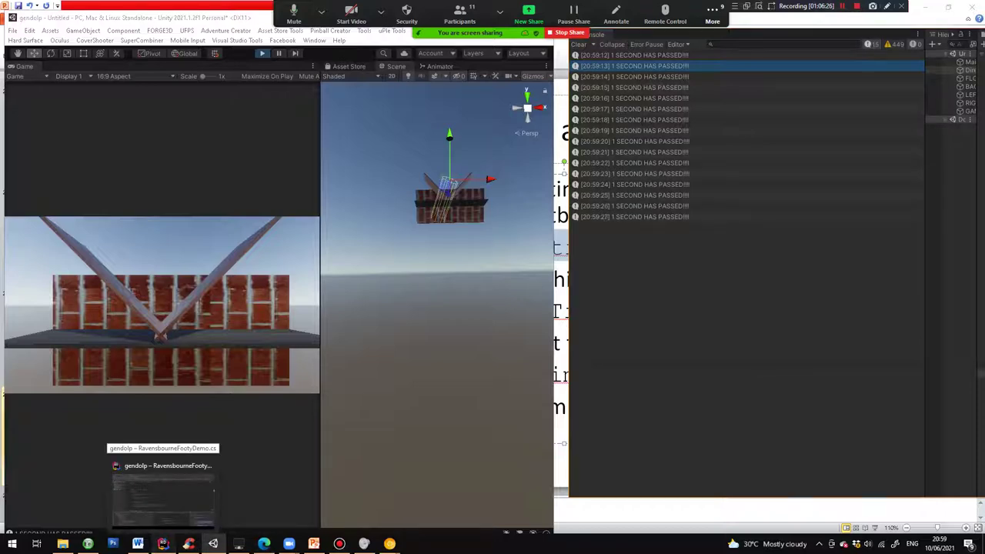
pyautogui.click(163, 492)
pyautogui.scroll(-3, 375, 260)
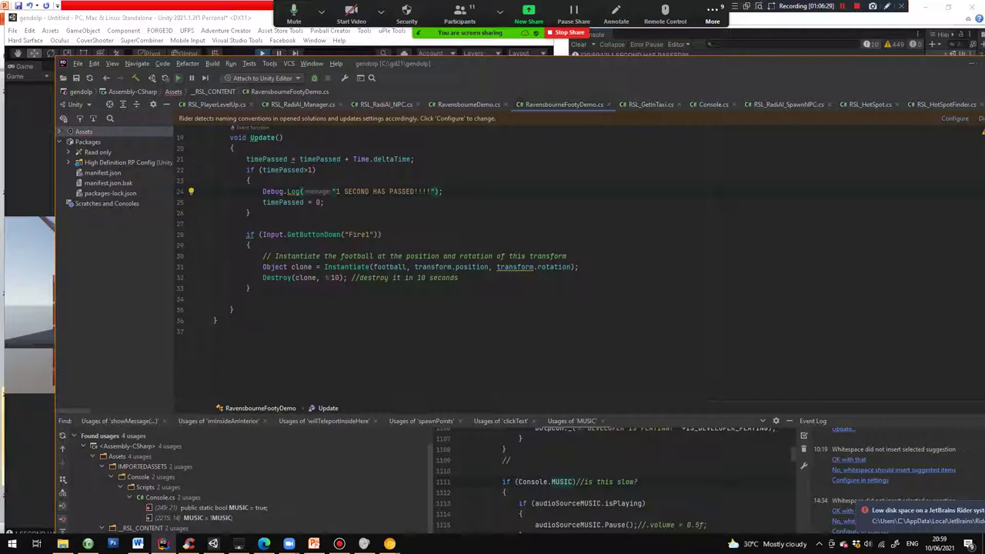
pyautogui.moveTo(214, 256); pyautogui.dragTo(459, 277)
pyautogui.hotkey('ctrl', 'c')
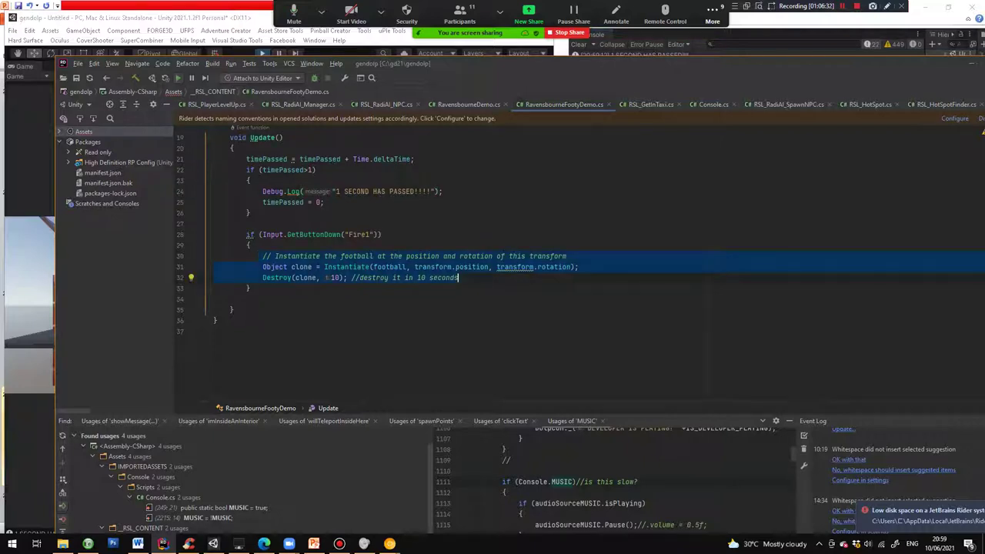
pyautogui.press('BackSpace')
pyautogui.click(324, 224)
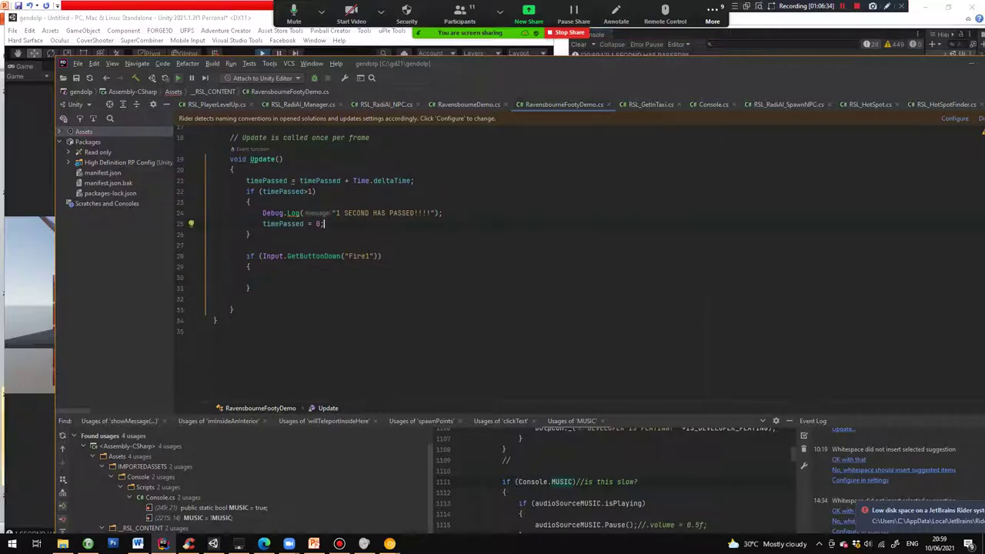
pyautogui.press('Return')
pyautogui.press('Return')
pyautogui.hotkey('ctrl', 'v')
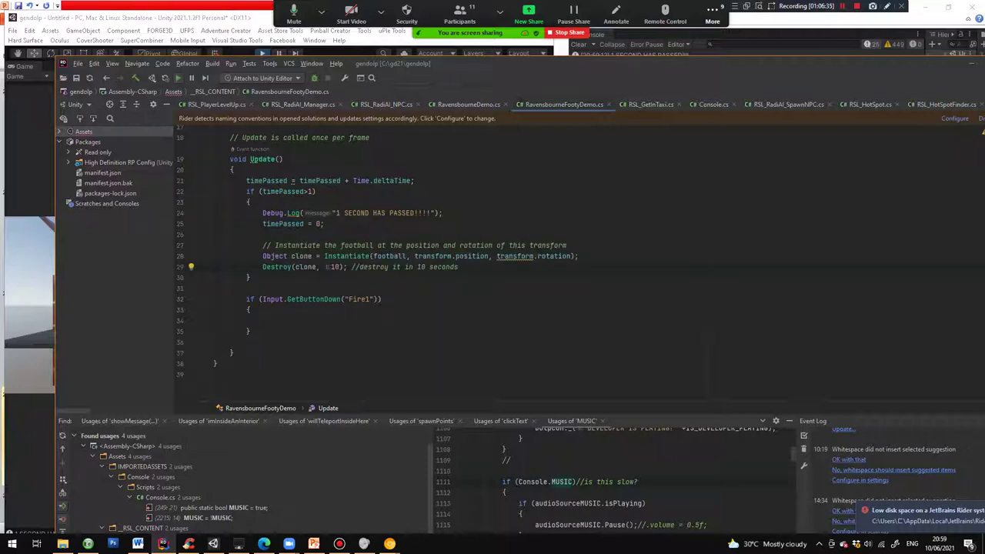
pyautogui.moveTo(229, 298); pyautogui.dragTo(249, 331)
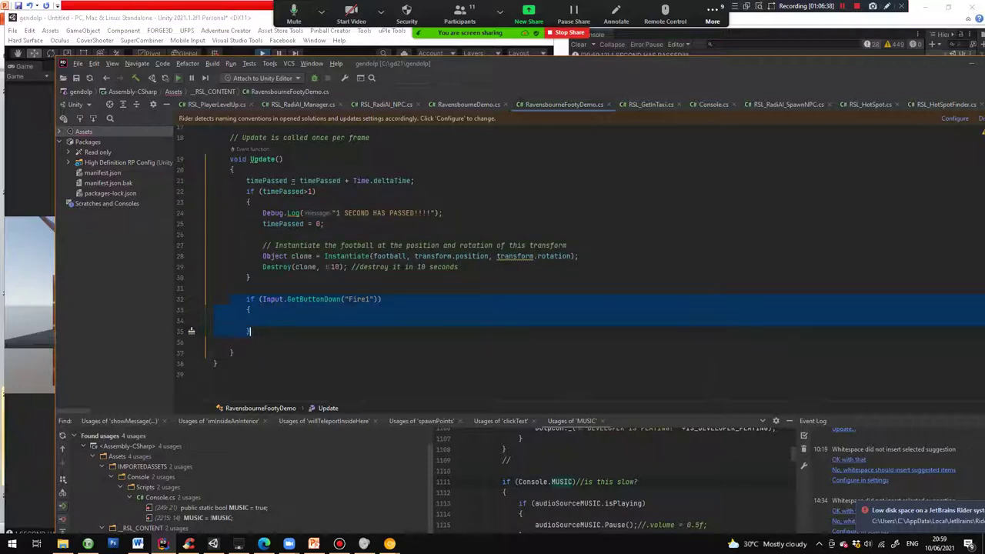
pyautogui.press('BackSpace')
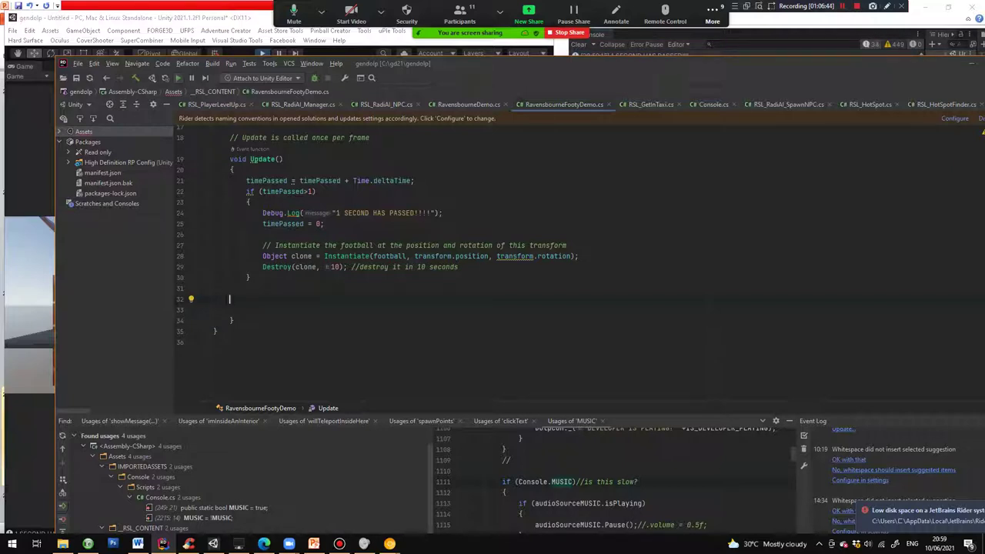
# Switch to Unity, decline building the resource bundles, and widen the Game view to watch the footballs spawn.
pyautogui.hotkey('alt', 'Tab')
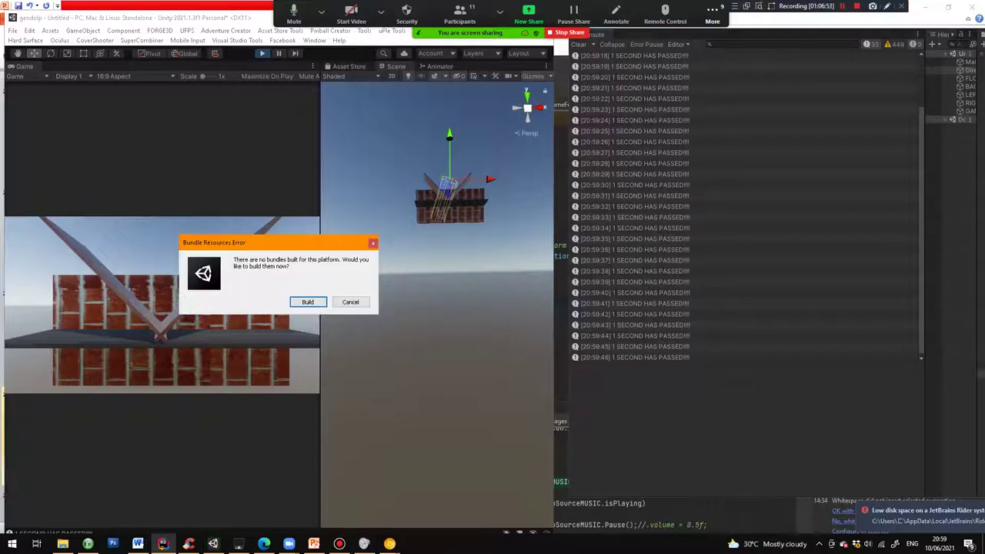
pyautogui.click(351, 302)
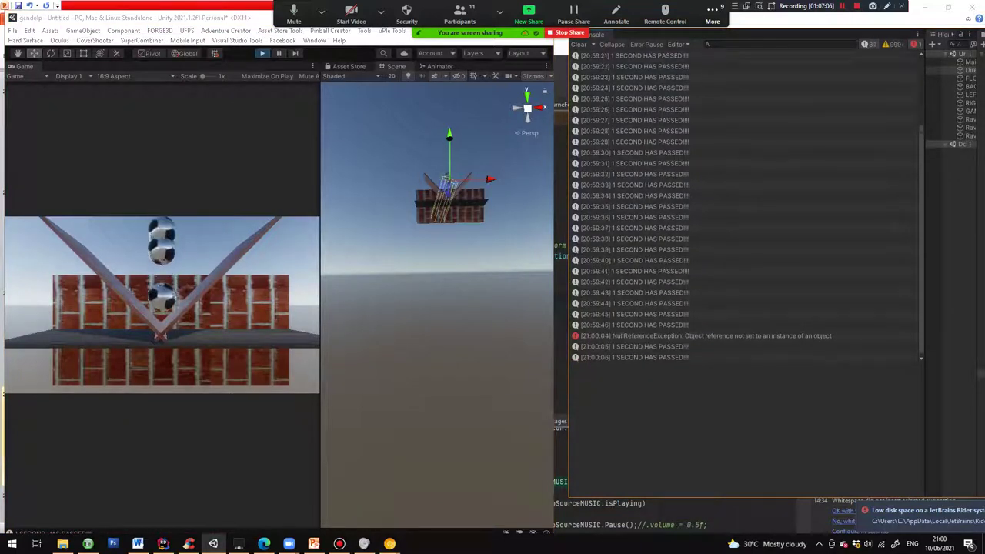
pyautogui.moveTo(320, 292); pyautogui.dragTo(362, 292)
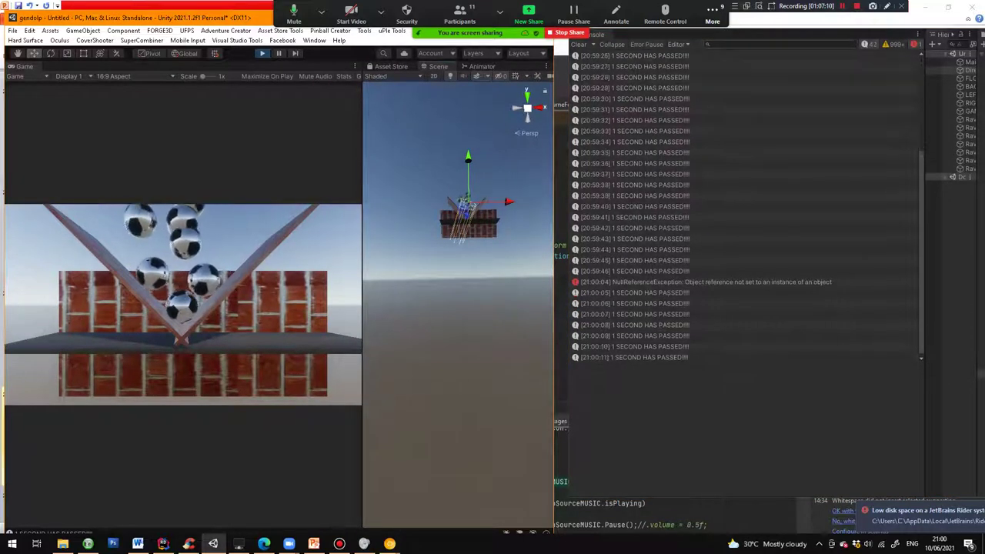
# Dock the Console beside the Project tab and move the floating Hierarchy window clear of the Scene view.
pyautogui.moveTo(666, 34); pyautogui.dragTo(816, 78)
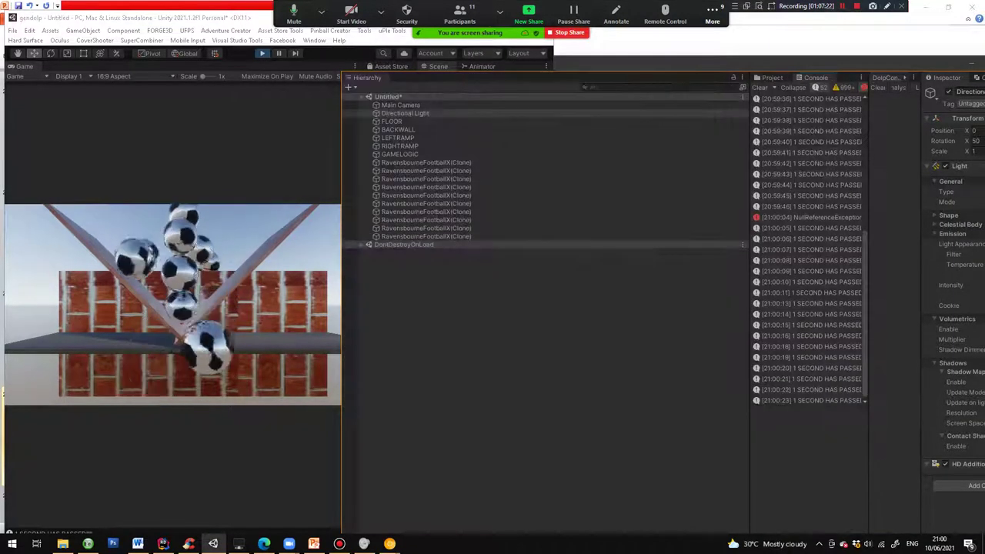
pyautogui.click(426, 170)
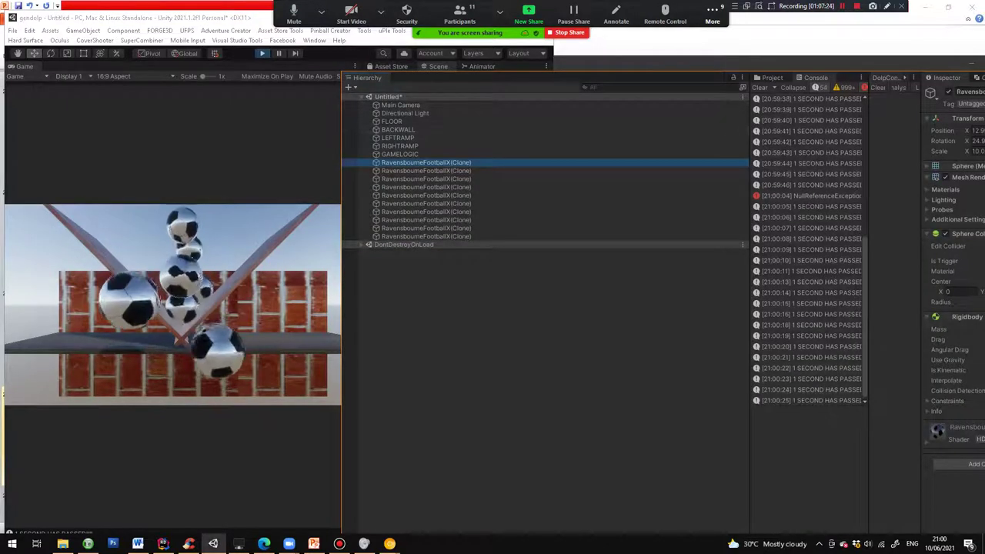
pyautogui.moveTo(585, 76); pyautogui.dragTo(890, 65)
# Frame one of the RavensbourneFootballX(Clone) objects in the Scene view and lock the view to follow it.
pyautogui.click(758, 183)
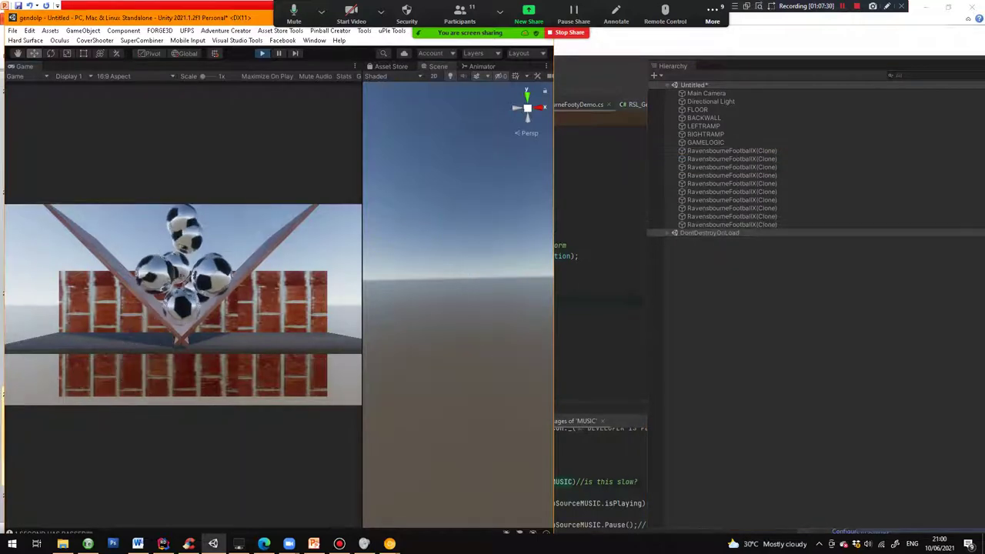
pyautogui.doubleClick(731, 192)
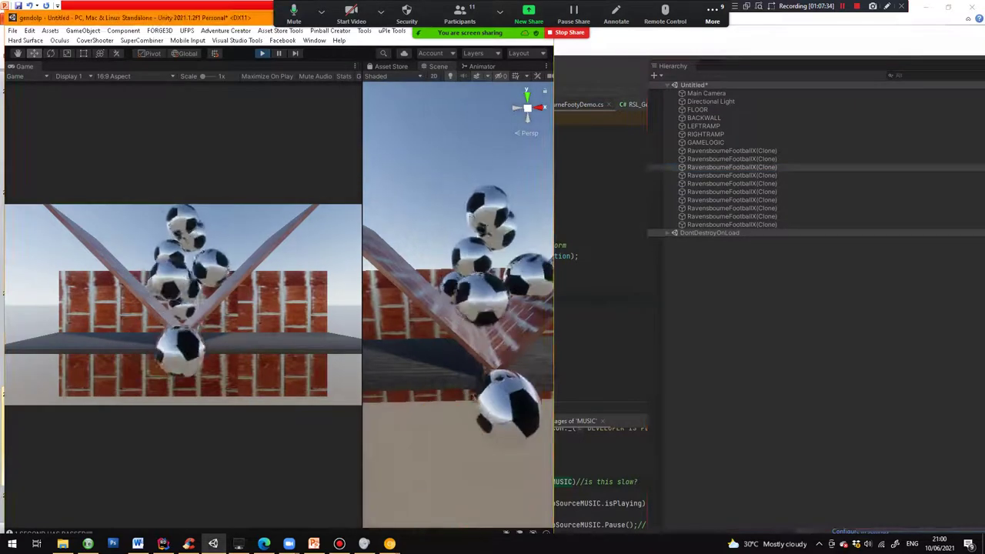
pyautogui.press('f')
pyautogui.hotkey('shift', 'f')
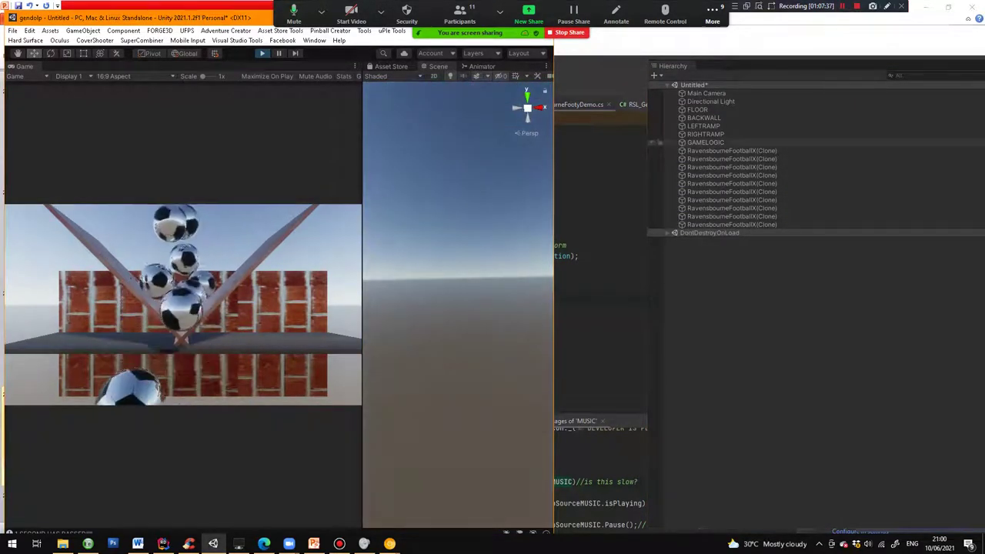
# Frame several of the spawned RavensbourneFootballX(Clone) objects in the Scene view, one after another, to watch them fall.
pyautogui.doubleClick(731, 151)
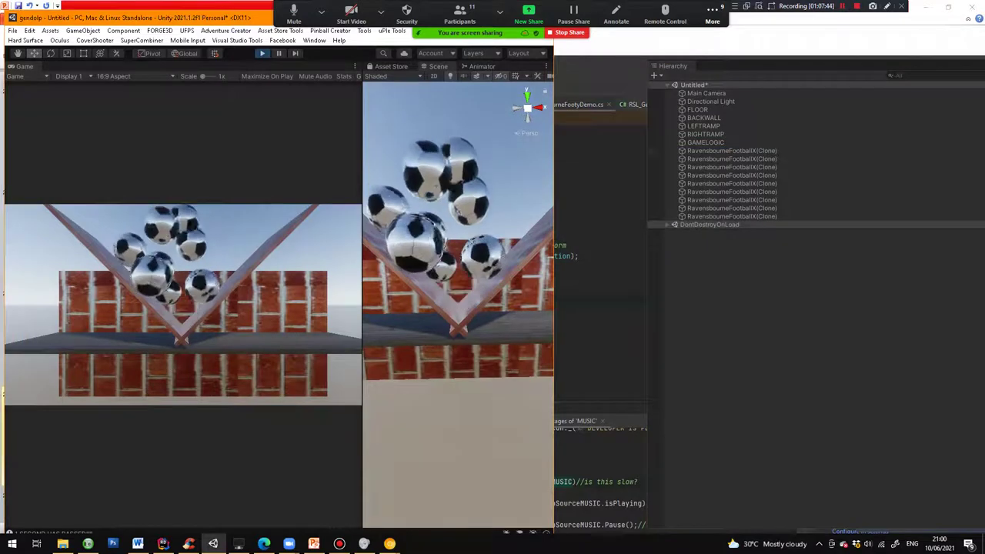
pyautogui.click(706, 134)
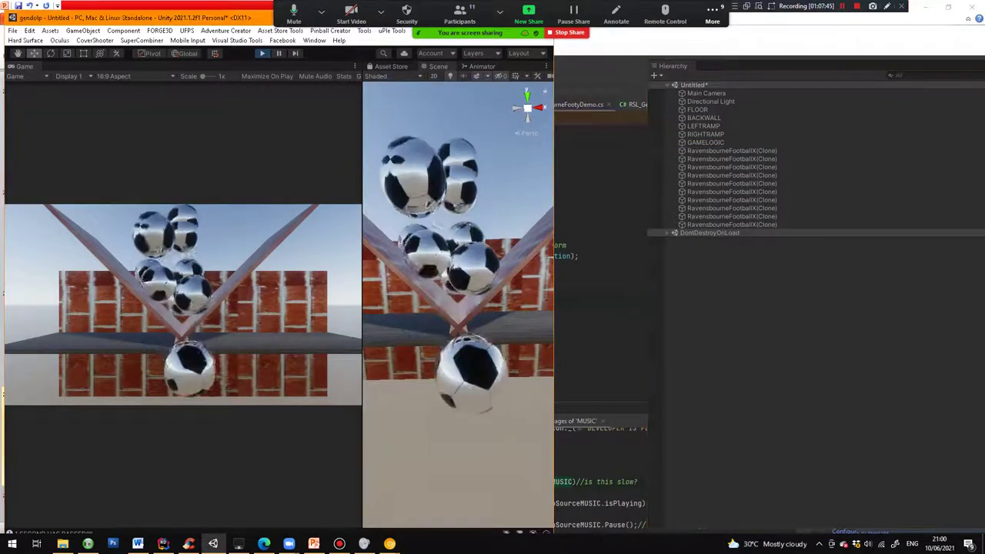
pyautogui.click(732, 167)
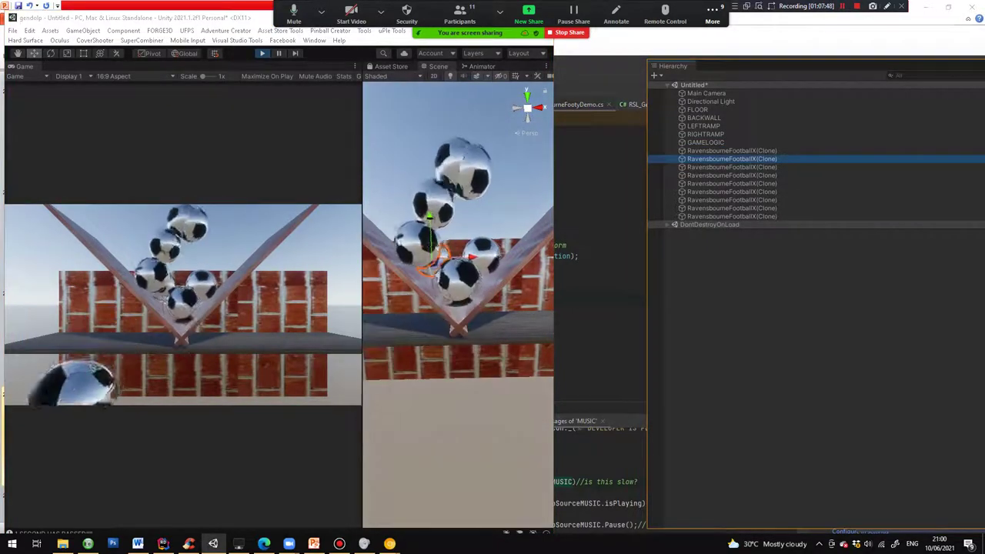
pyautogui.click(438, 67)
pyautogui.press('f')
pyautogui.scroll(5, 458, 305)
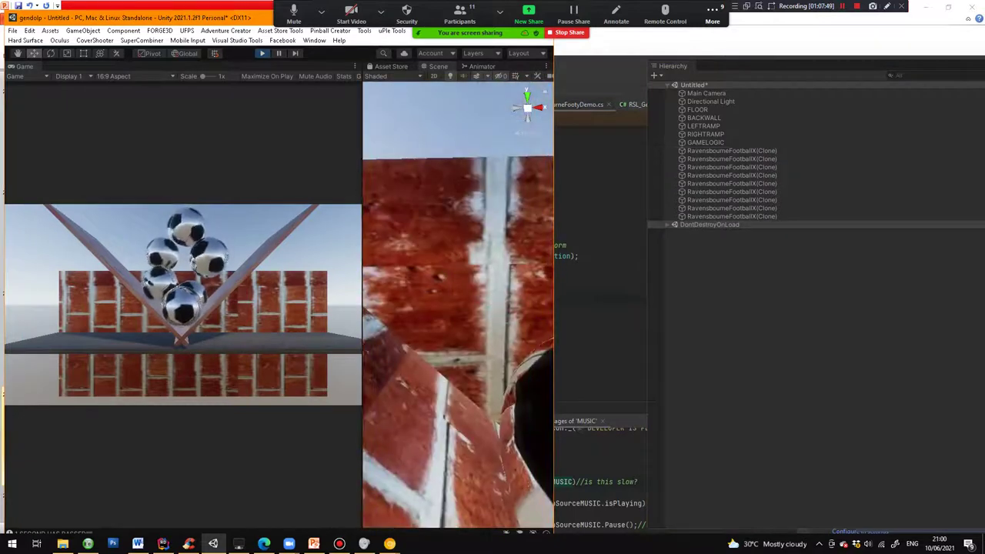
pyautogui.doubleClick(732, 151)
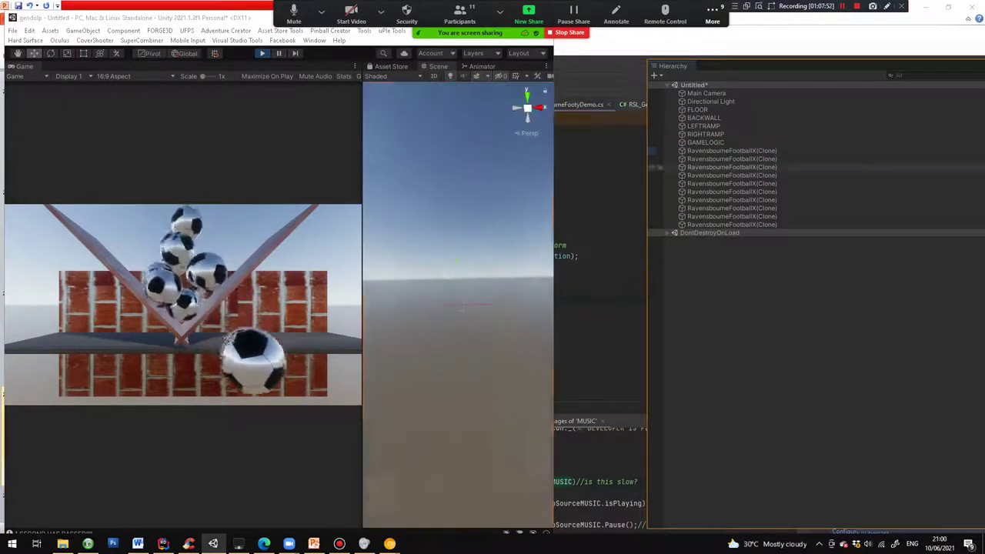
pyautogui.doubleClick(731, 167)
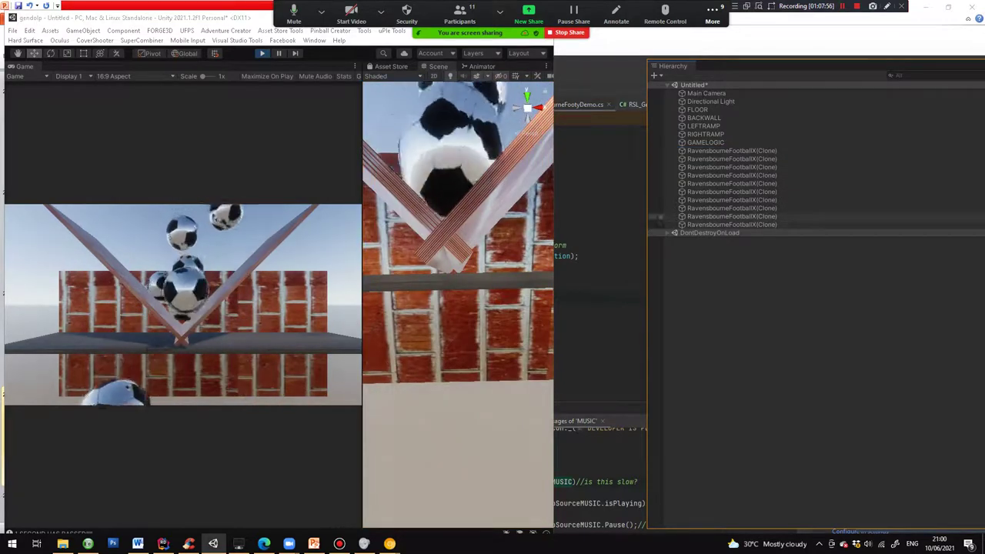
pyautogui.doubleClick(732, 217)
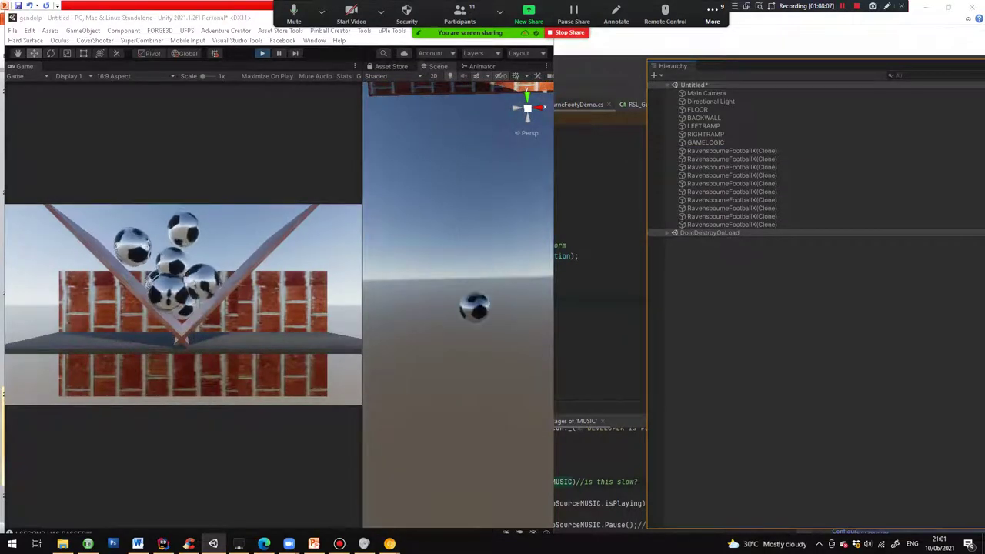
# Switch to PowerPoint and go through the exercise on slide 25 about spawning footballs with a single if statement.
pyautogui.click(314, 543)
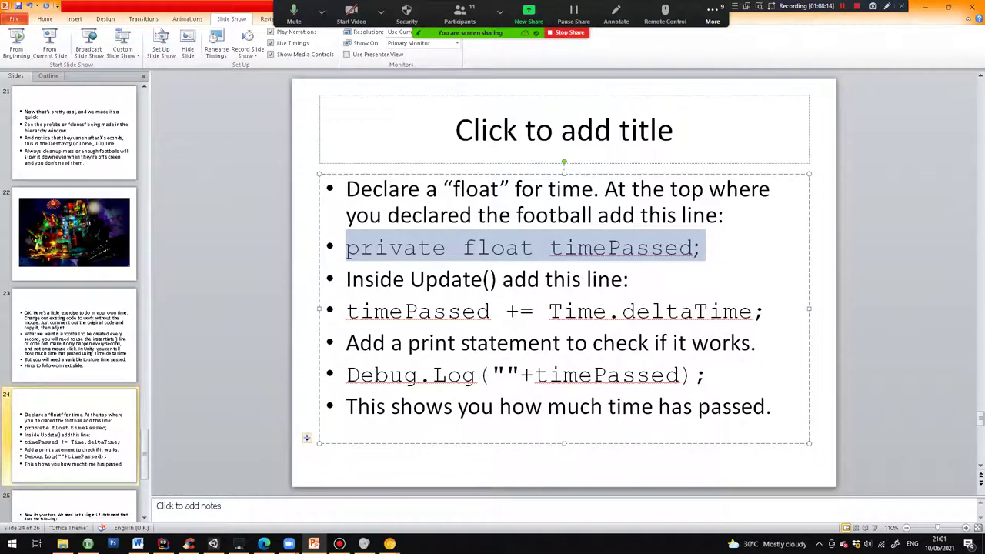
pyautogui.click(75, 435)
pyautogui.scroll(-2, 75, 436)
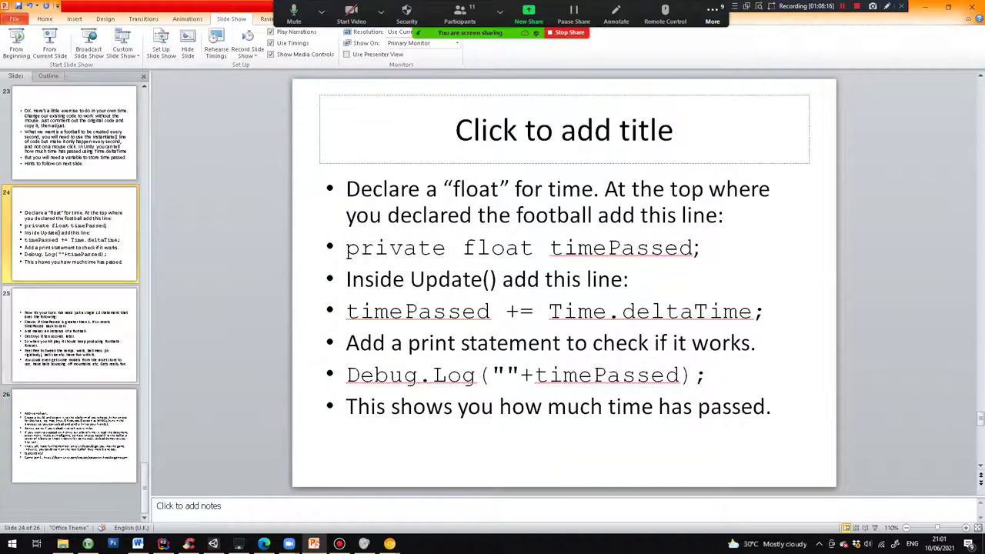
pyautogui.click(74, 335)
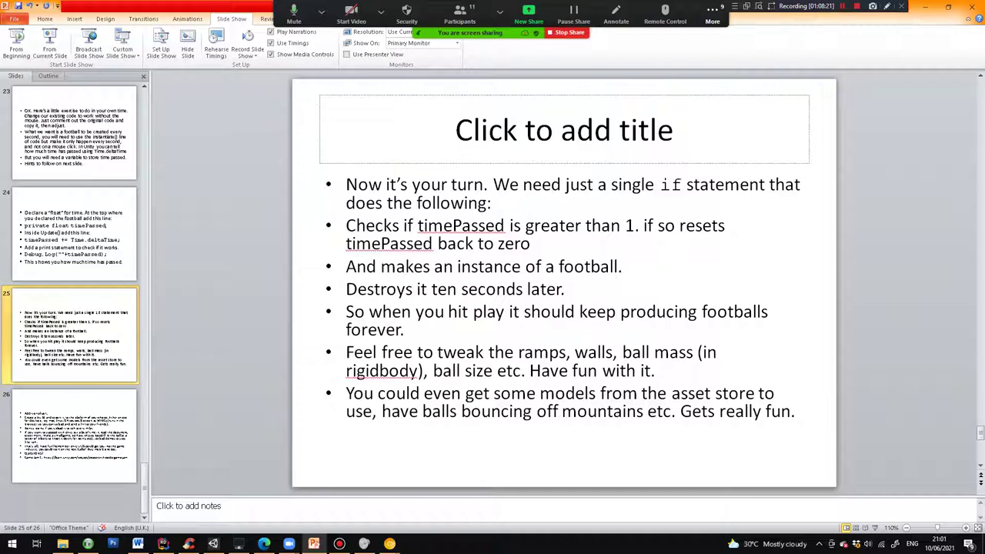
pyautogui.click(453, 267)
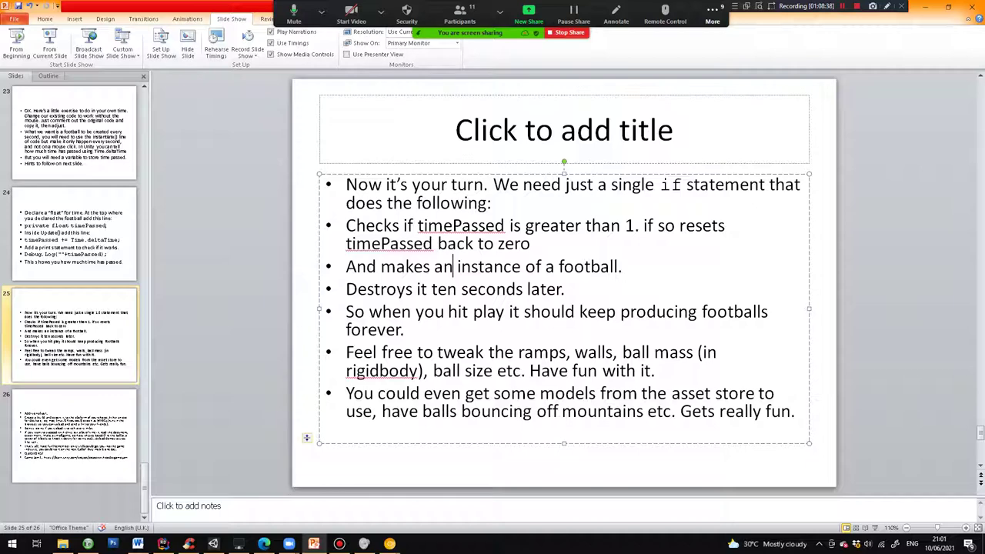
# Return to Unity, rearrange the floating window so the Project and Inspector show, and select the RavensbourneFootballX prefab in __RSL_CONTENT.
pyautogui.hotkey('alt', 'Tab')
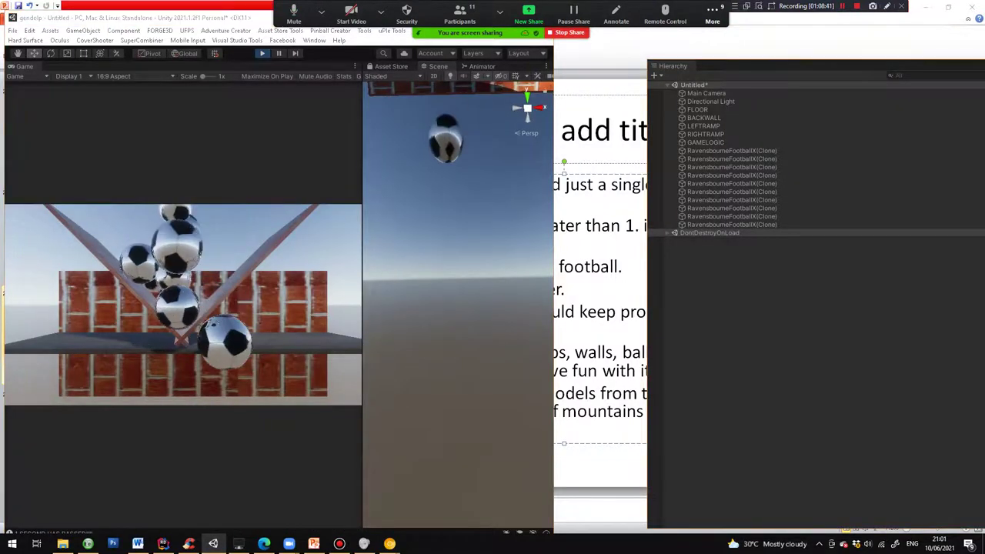
pyautogui.moveTo(808, 66); pyautogui.dragTo(693, 52)
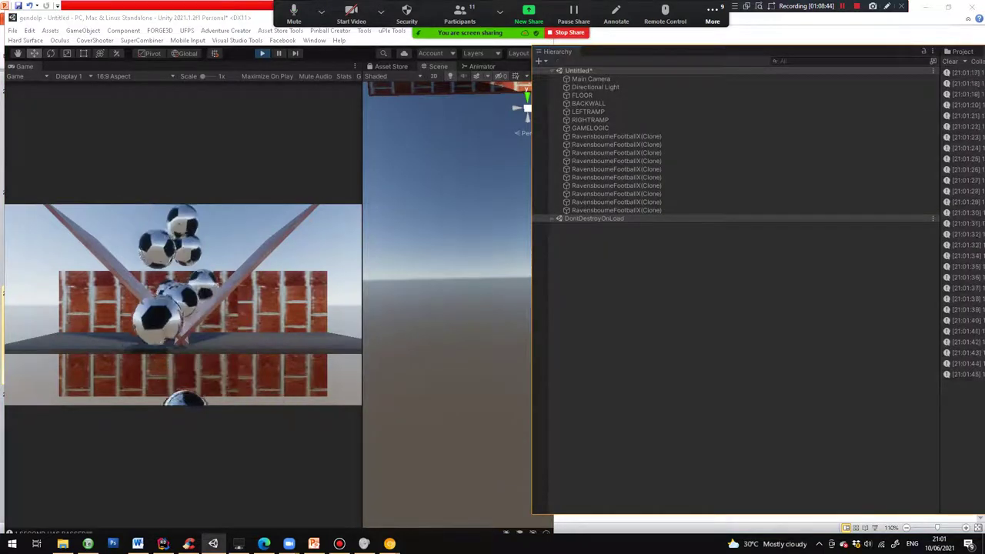
pyautogui.moveTo(940, 231); pyautogui.dragTo(599, 231)
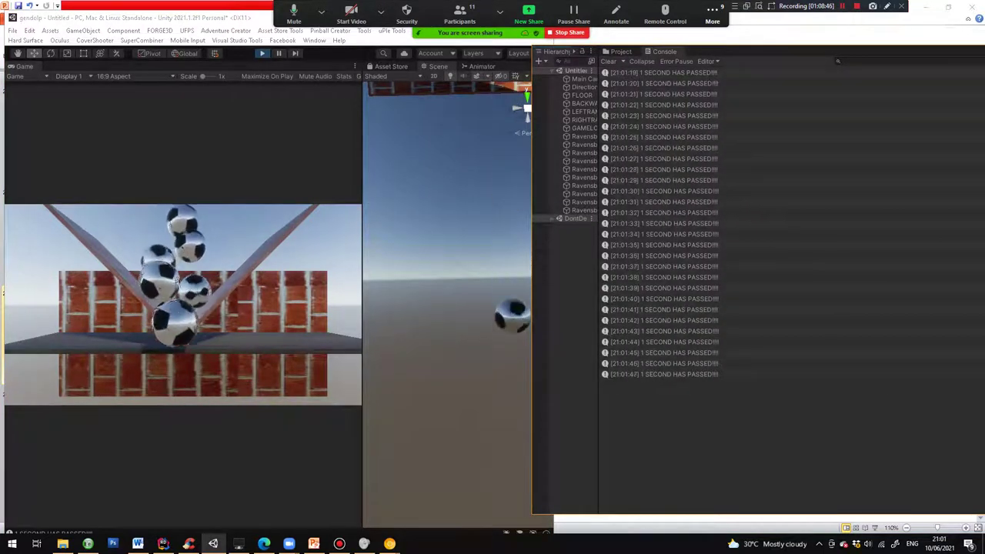
pyautogui.click(620, 51)
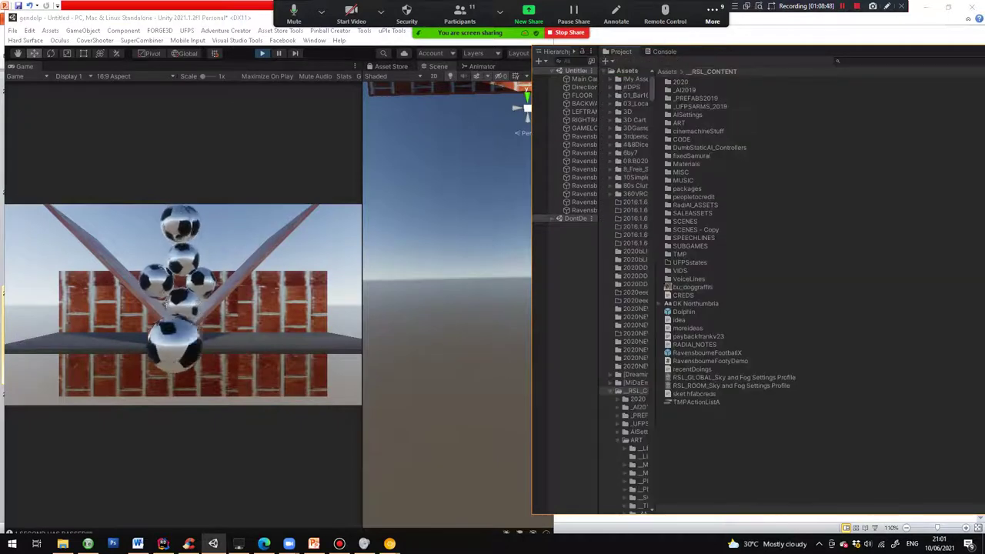
pyautogui.click(707, 353)
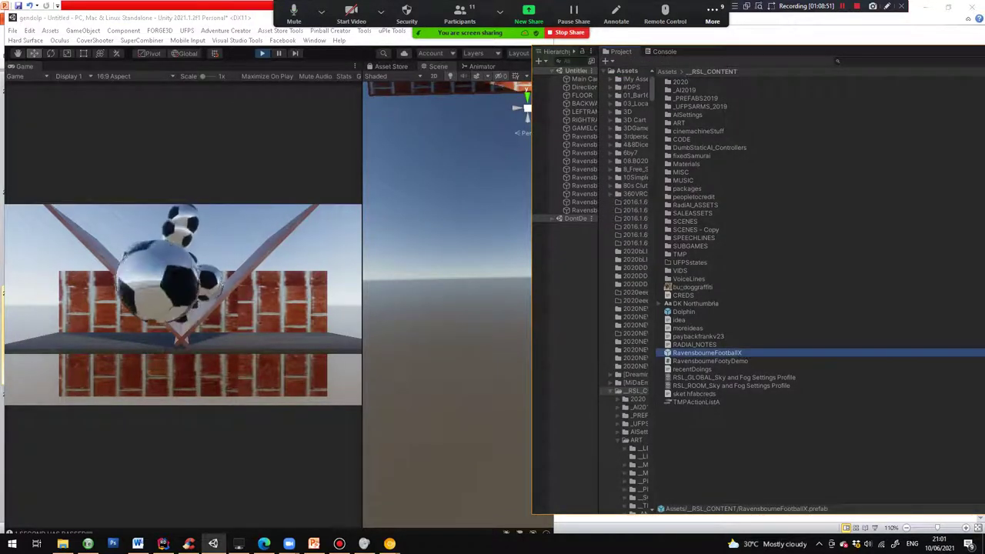
pyautogui.moveTo(984, 308); pyautogui.dragTo(917, 308)
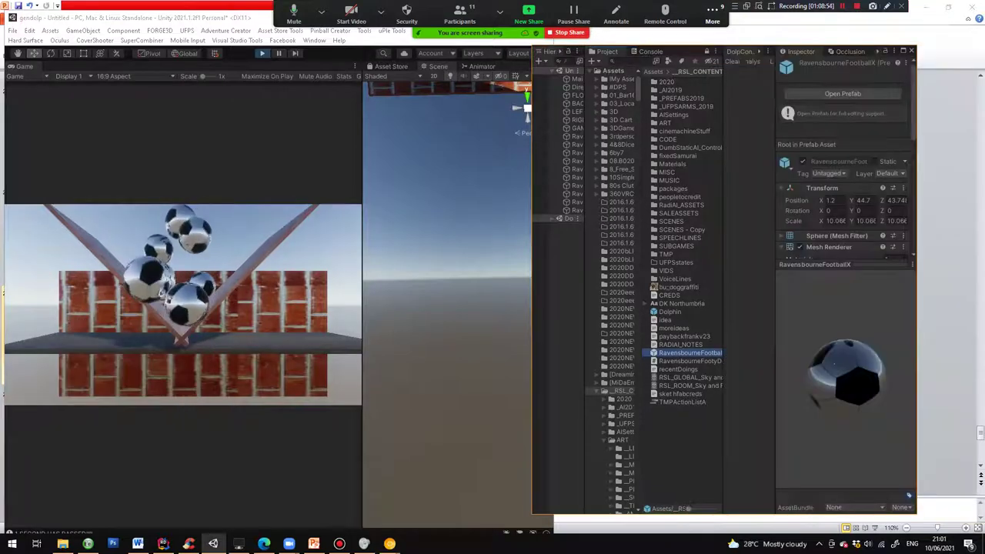
# Try a Sphere Collider radius of 3.14 on the RavensbourneFootballX prefab and watch the new footballs from farther away in the Scene view.
pyautogui.scroll(-5, 842, 169)
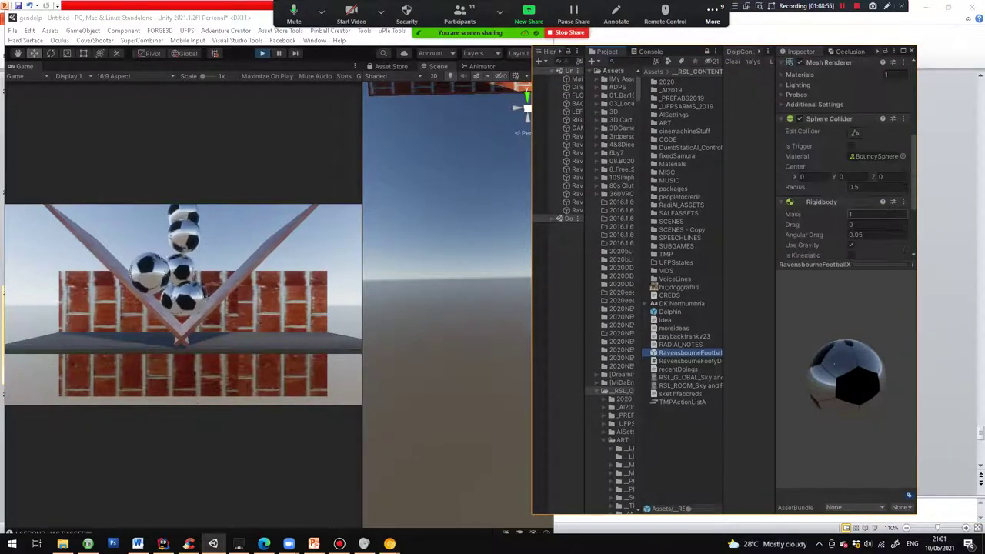
pyautogui.scroll(-3, 843, 169)
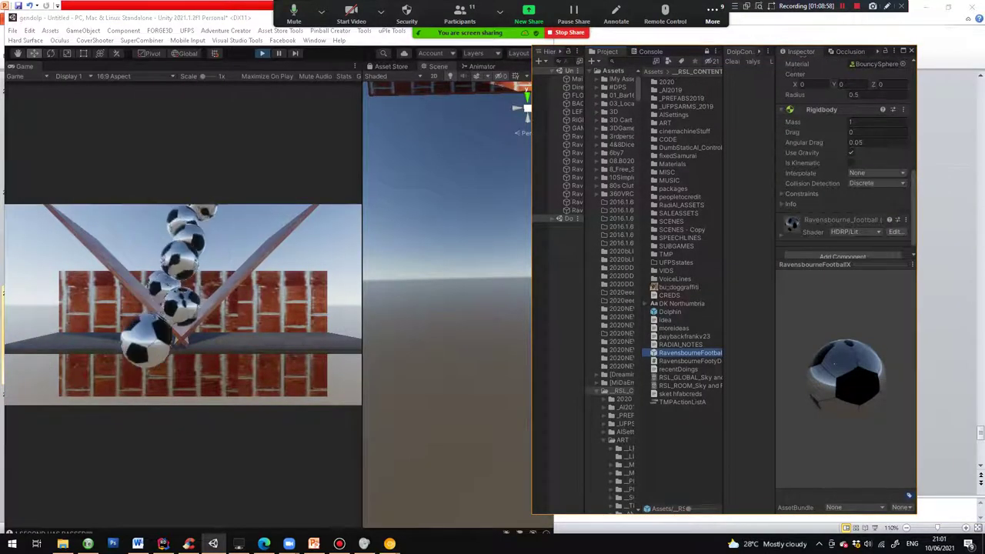
pyautogui.scroll(3, 843, 169)
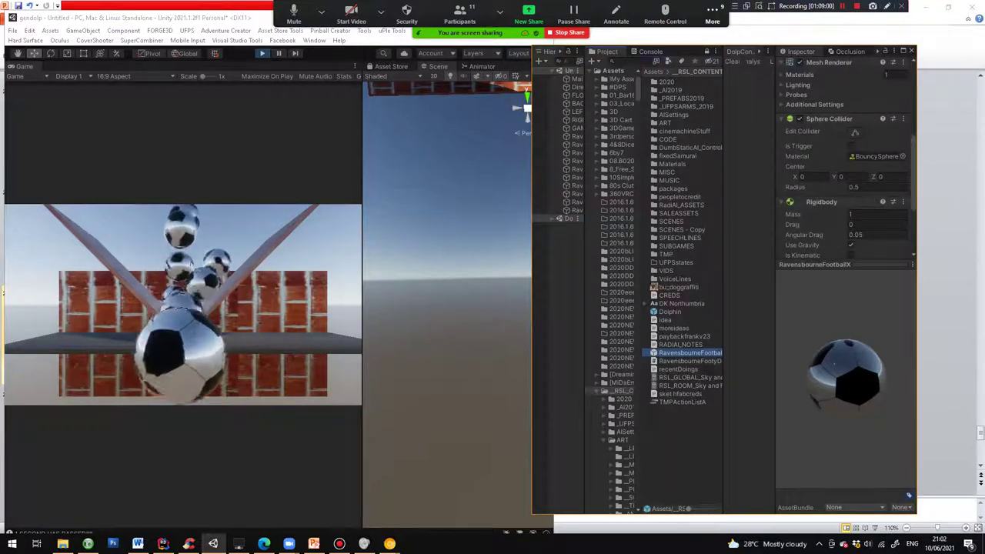
pyautogui.moveTo(796, 187); pyautogui.dragTo(813, 187)
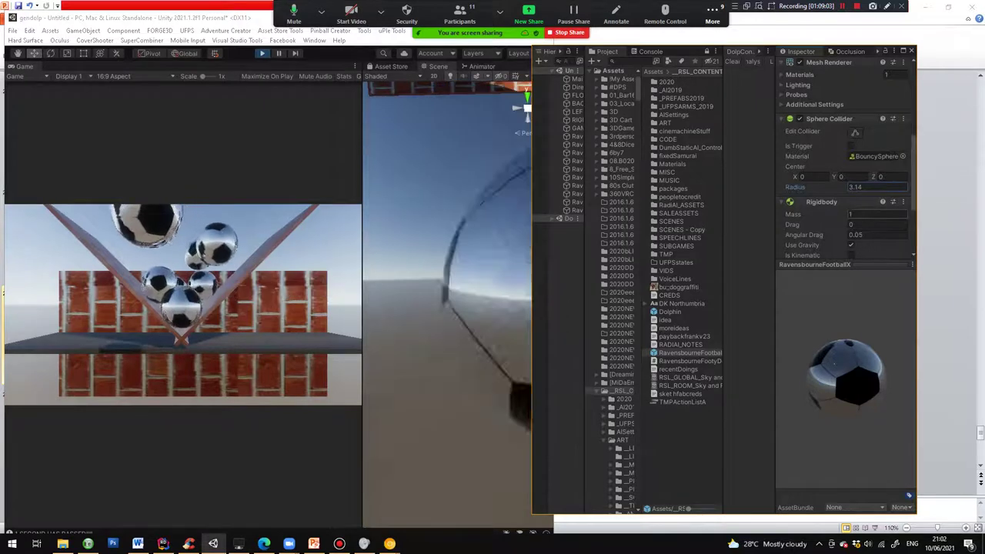
pyautogui.scroll(-10, 448, 293)
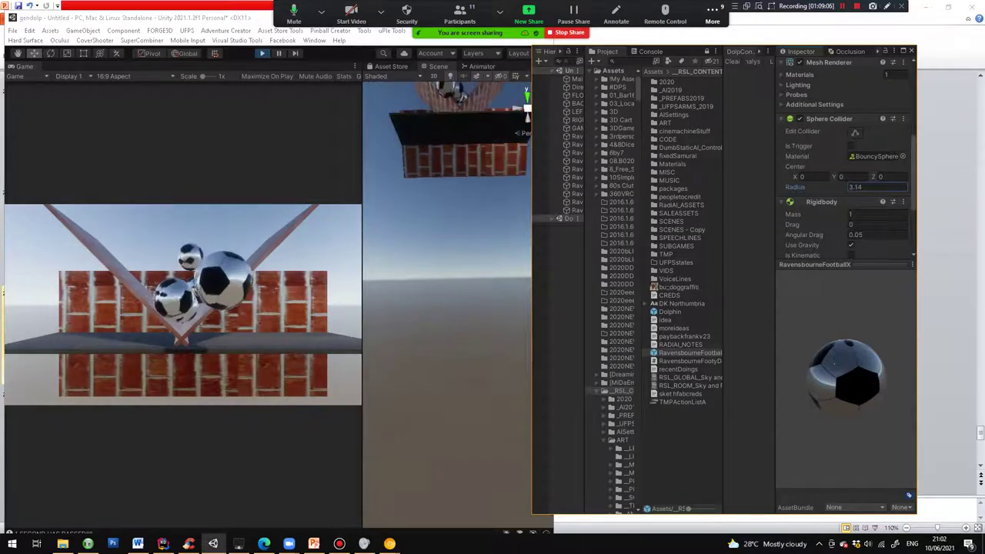
pyautogui.scroll(-3, 448, 293)
pyautogui.keyDown('alt'); pyautogui.moveTo(448, 293); pyautogui.dragTo(448, 322); pyautogui.keyUp('alt')
pyautogui.scroll(4, 447, 305)
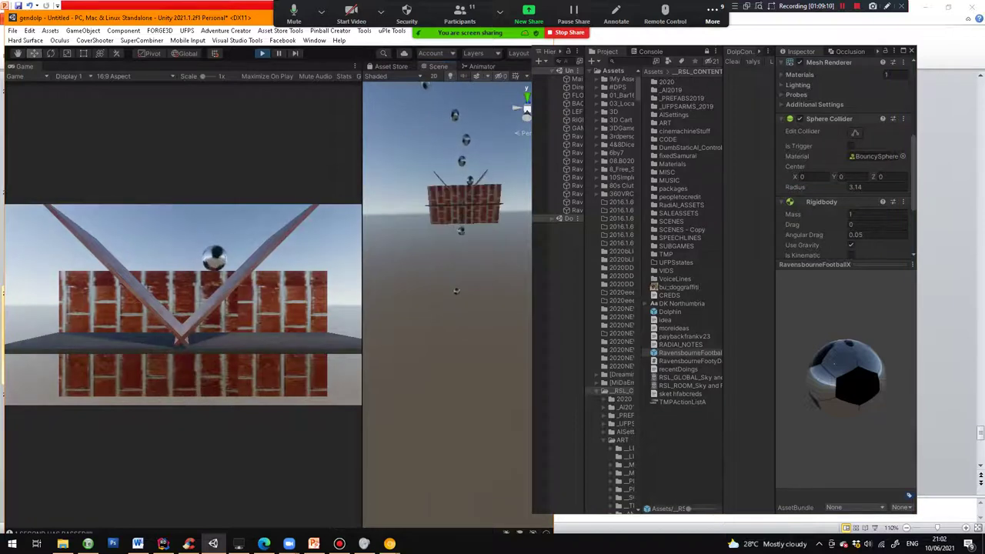
pyautogui.moveTo(448, 208); pyautogui.dragTo(448, 305, button='middle')
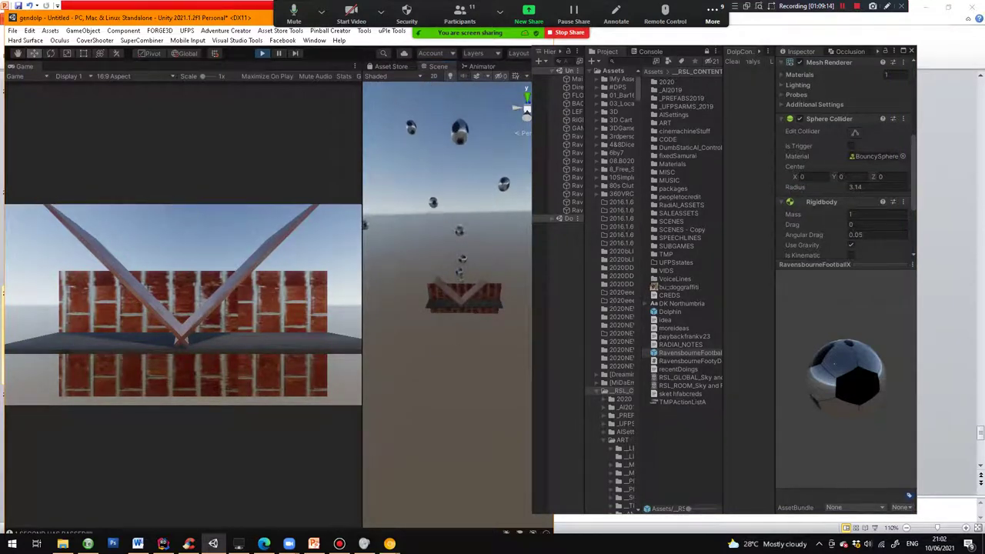
# Set the football prefab's Sphere Collider radius to 0.79 and watch the bouncing balls up close in the Scene view.
pyautogui.moveTo(797, 187); pyautogui.dragTo(779, 187)
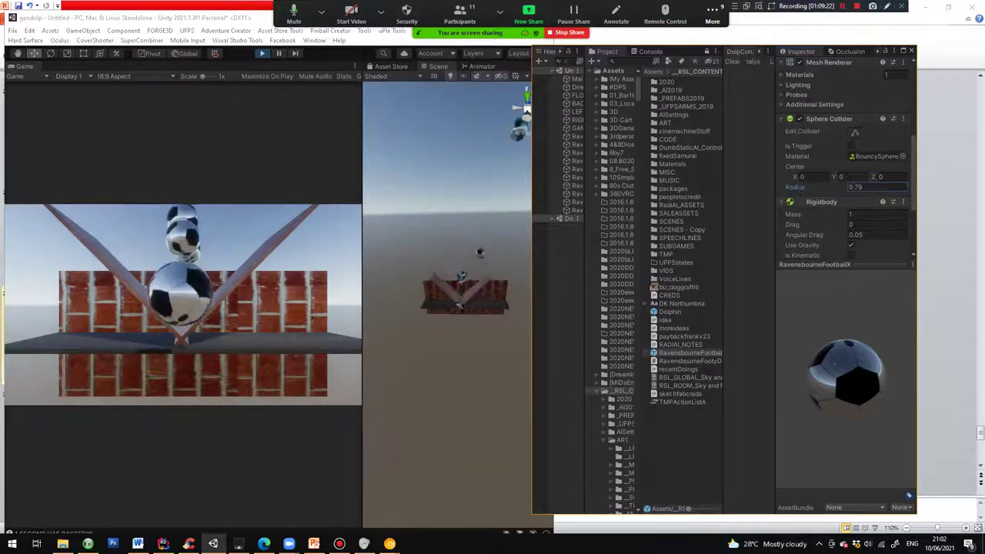
pyautogui.scroll(5, 454, 308)
pyautogui.moveTo(458, 293); pyautogui.dragTo(449, 362, button='middle')
pyautogui.scroll(3, 449, 362)
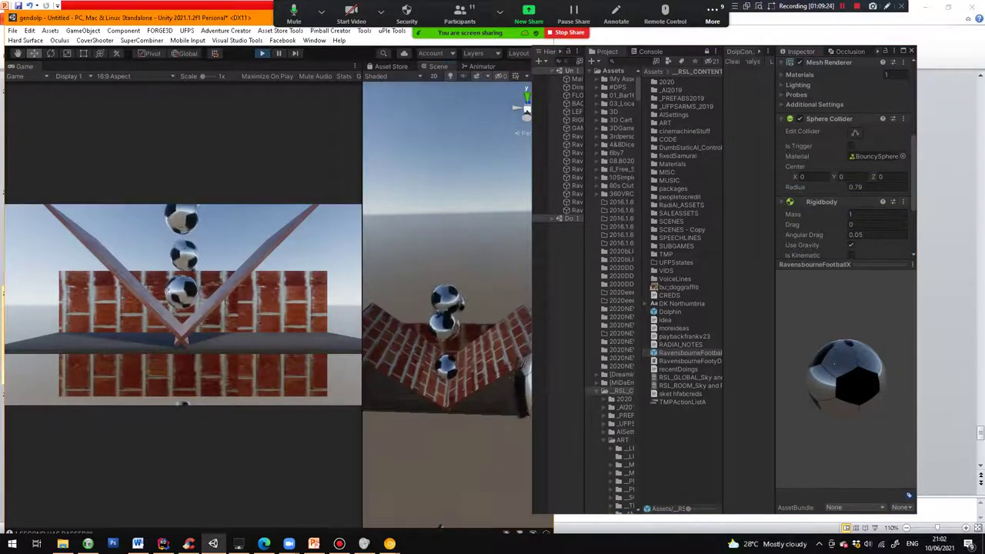
pyautogui.scroll(2, 450, 338)
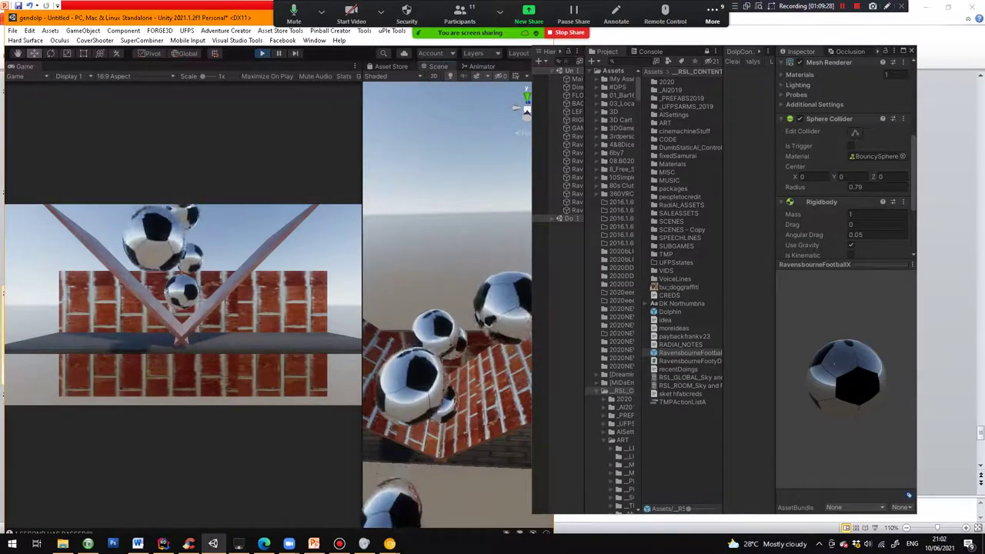
# In Rider, change the spawn condition in RavensbourneFootyDemo to timePassed>5, then return to Unity to reload the script.
pyautogui.hotkey('alt', 'Tab')
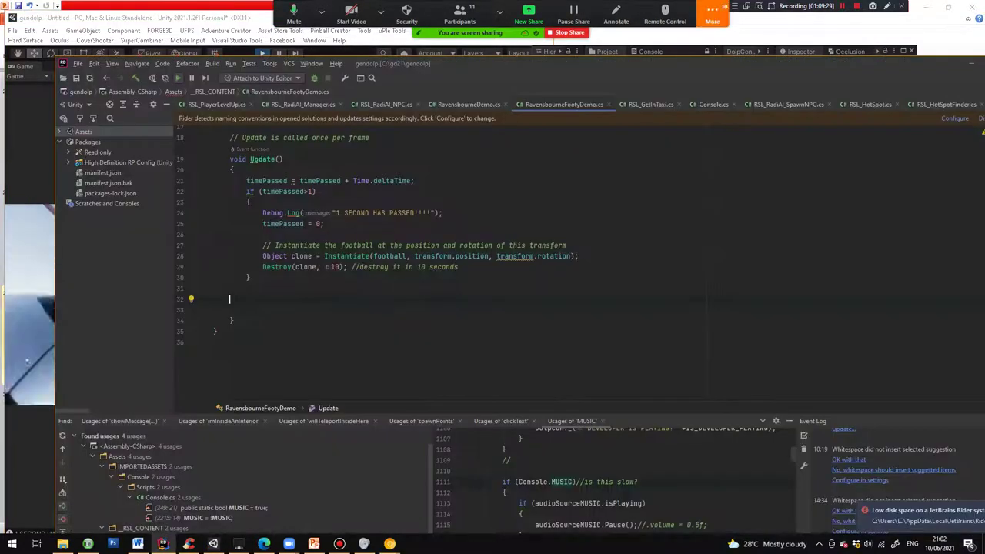
pyautogui.moveTo(308, 191); pyautogui.dragTo(313, 192)
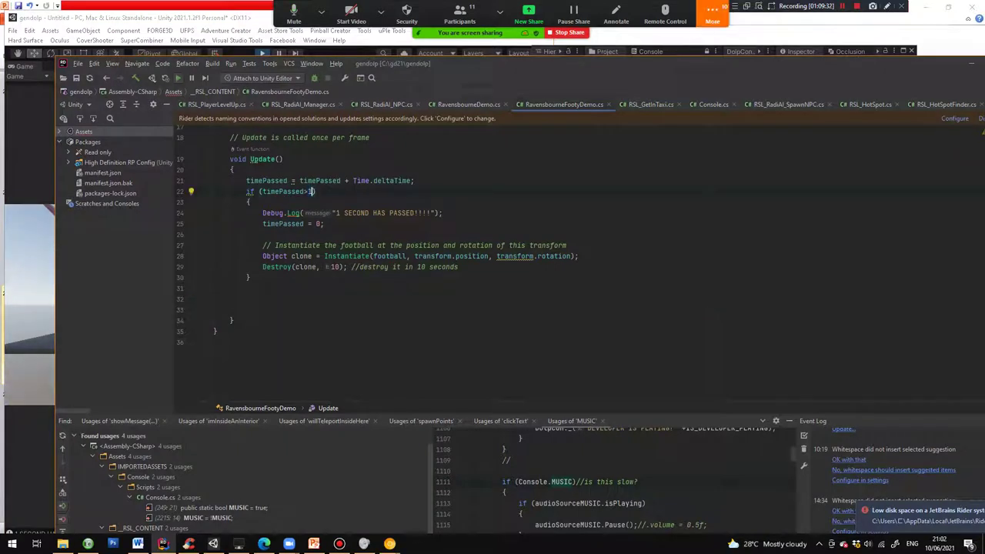
pyautogui.press('BackSpace')
pyautogui.write('5')
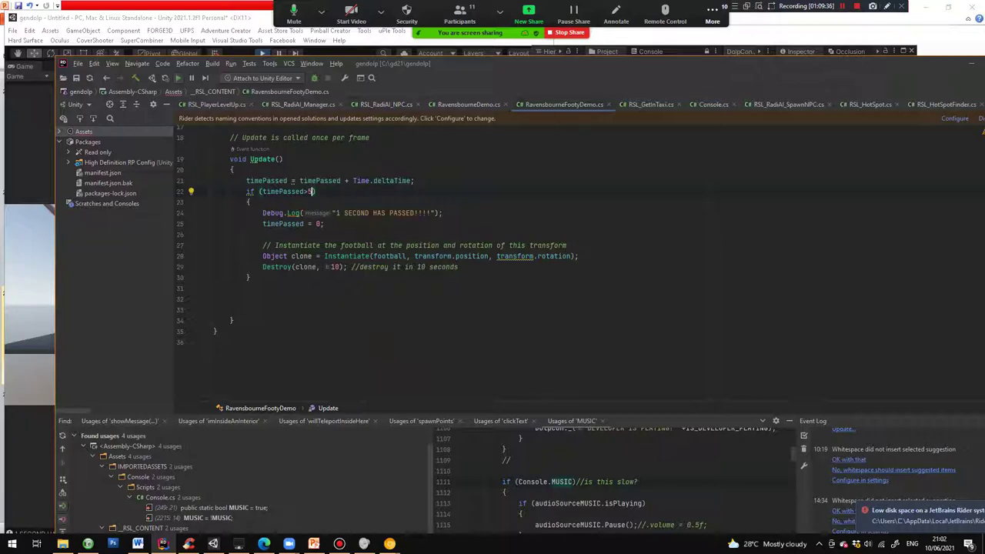
pyautogui.hotkey('alt', 'Tab')
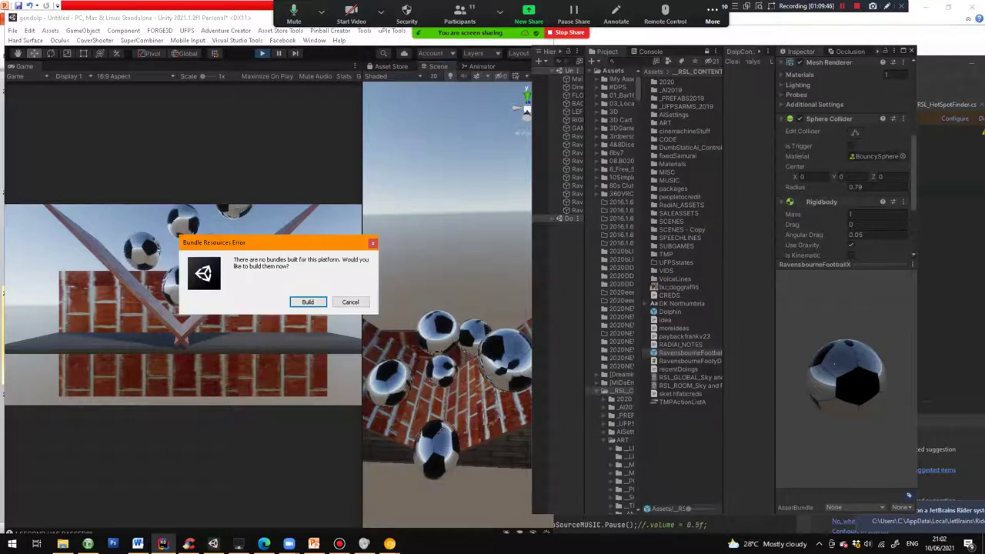
pyautogui.hotkey('alt', 'Tab')
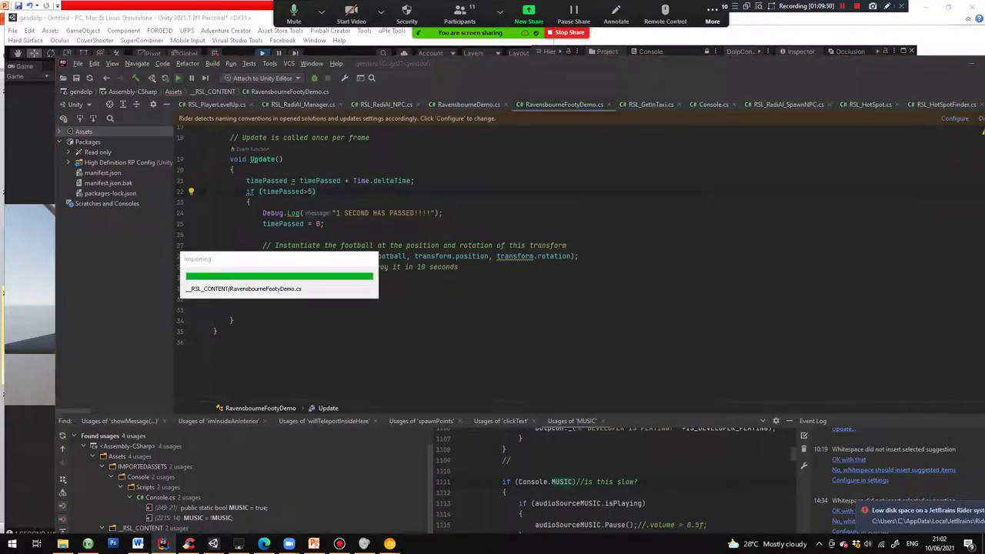
pyautogui.hotkey('alt', 'Tab')
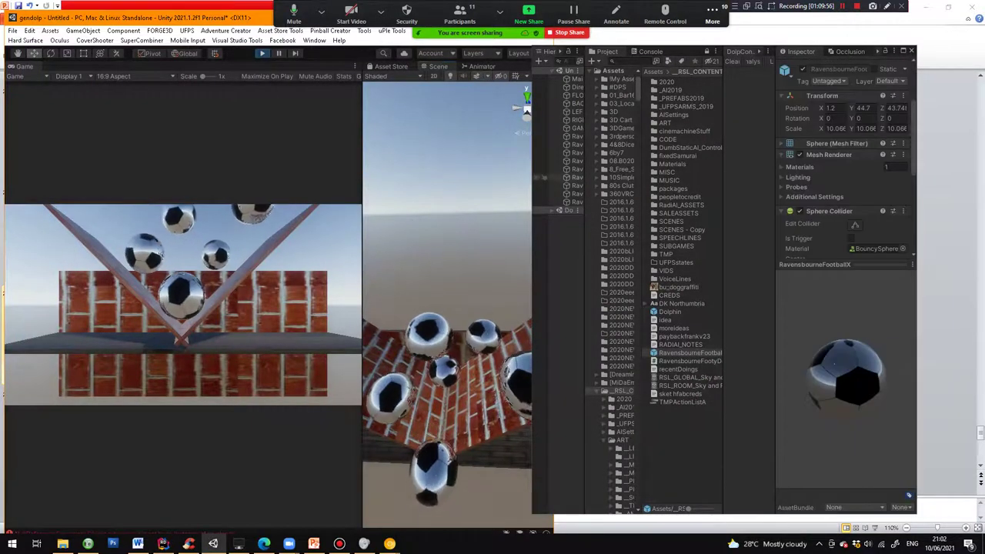
# Try Is Kinematic on the football prefab's Rigidbody, switch it off again, and view the ramps from a lower angle.
pyautogui.scroll(-5, 845, 177)
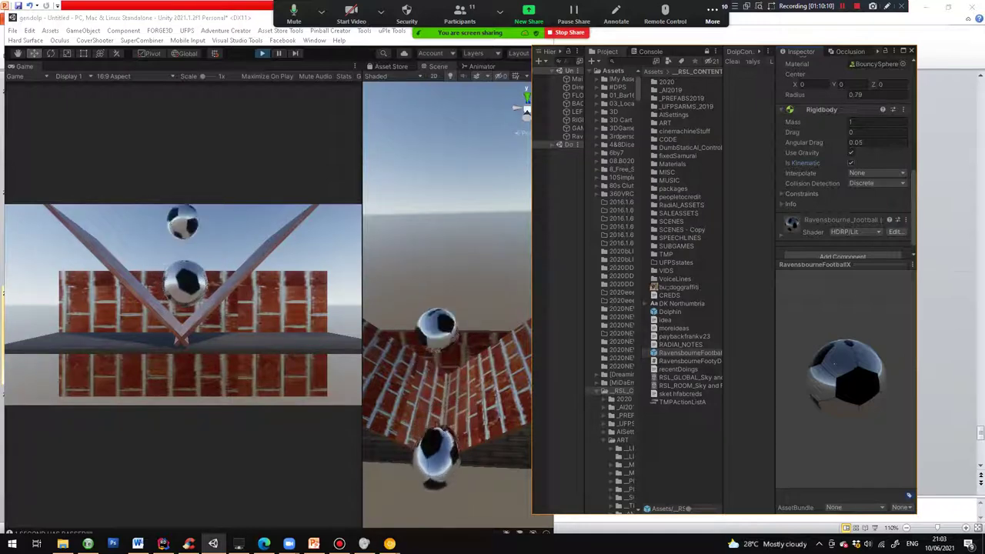
pyautogui.keyDown('alt'); pyautogui.moveTo(449, 323); pyautogui.dragTo(449, 265); pyautogui.keyUp('alt')
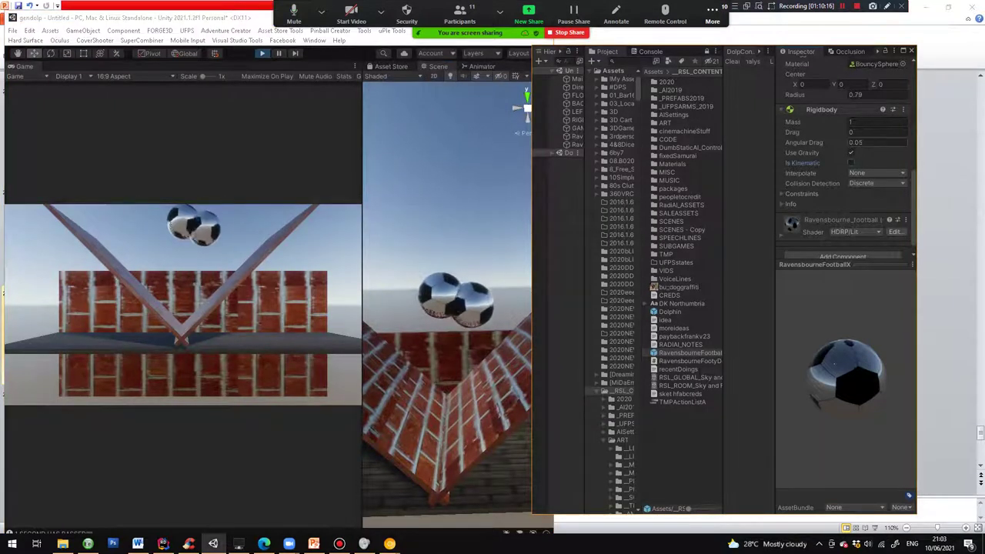
# Try a Sphere Collider radius of 2 on the football prefab and watch the footballs from farther back in the Scene view.
pyautogui.scroll(5, 847, 154)
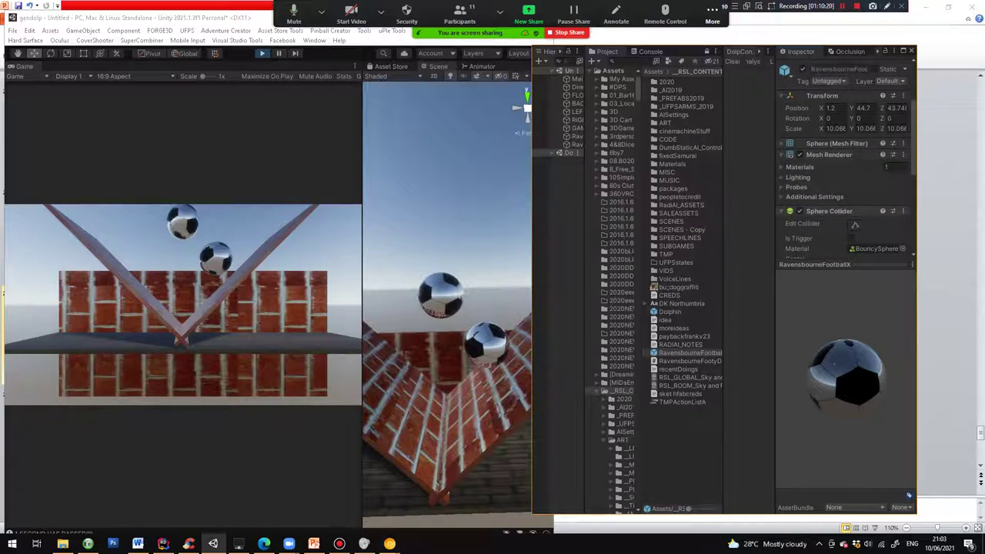
pyautogui.scroll(-5, 846, 170)
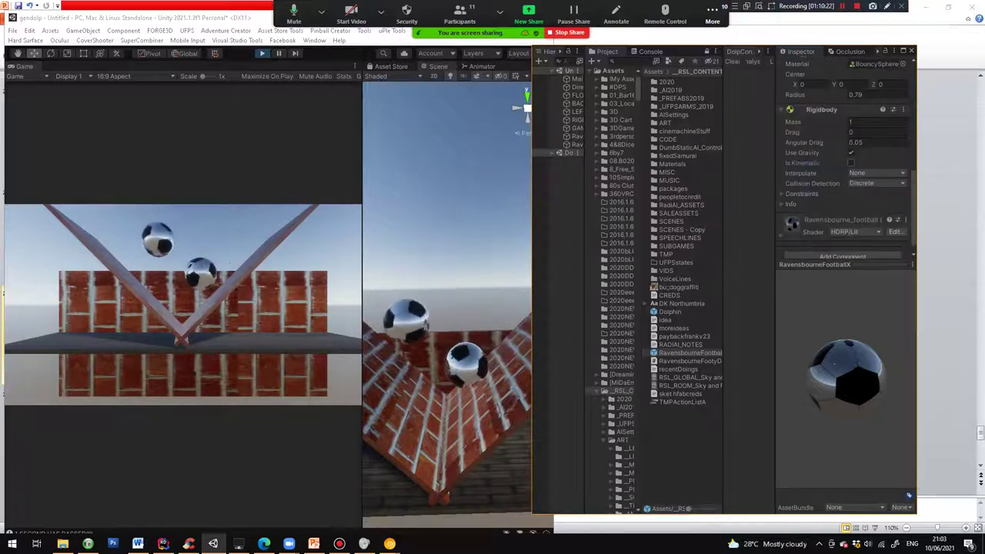
pyautogui.scroll(3, 847, 154)
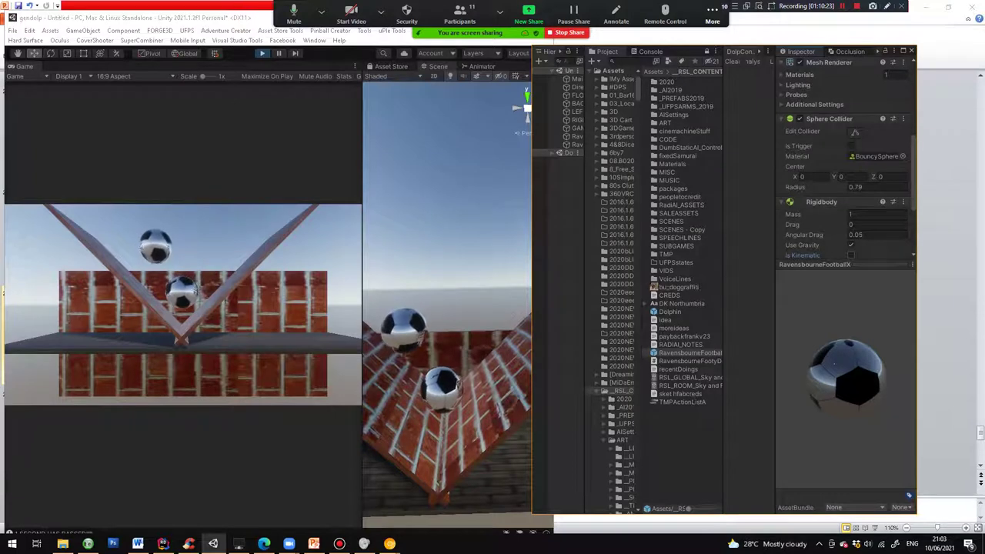
pyautogui.moveTo(795, 187); pyautogui.dragTo(818, 187)
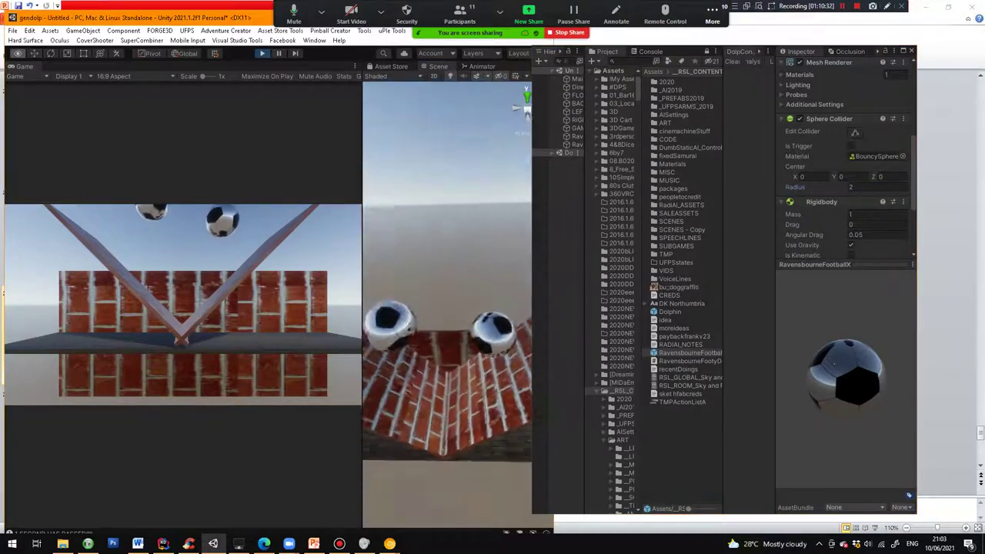
pyautogui.moveTo(447, 292); pyautogui.dragTo(444, 285, button='right')
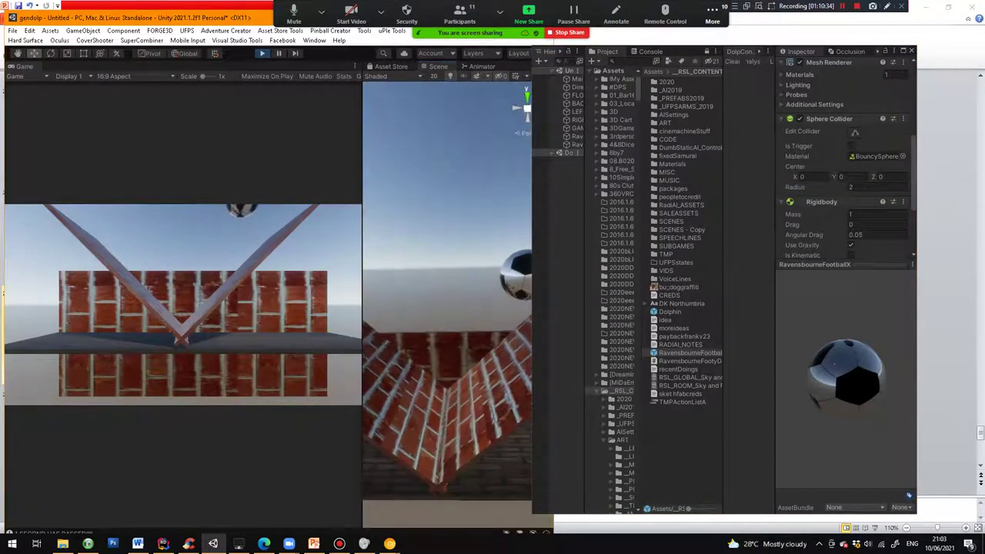
pyautogui.scroll(-6, 446, 293)
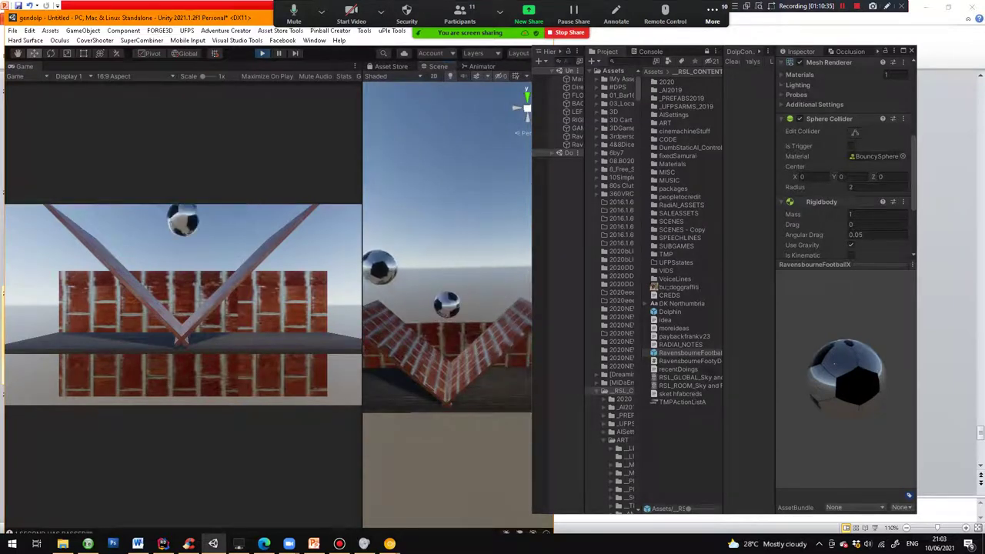
# Set the football prefab's Sphere Collider radius to 1.38 and select the left ramp, then the right ramp.
pyautogui.moveTo(796, 187); pyautogui.dragTo(787, 187)
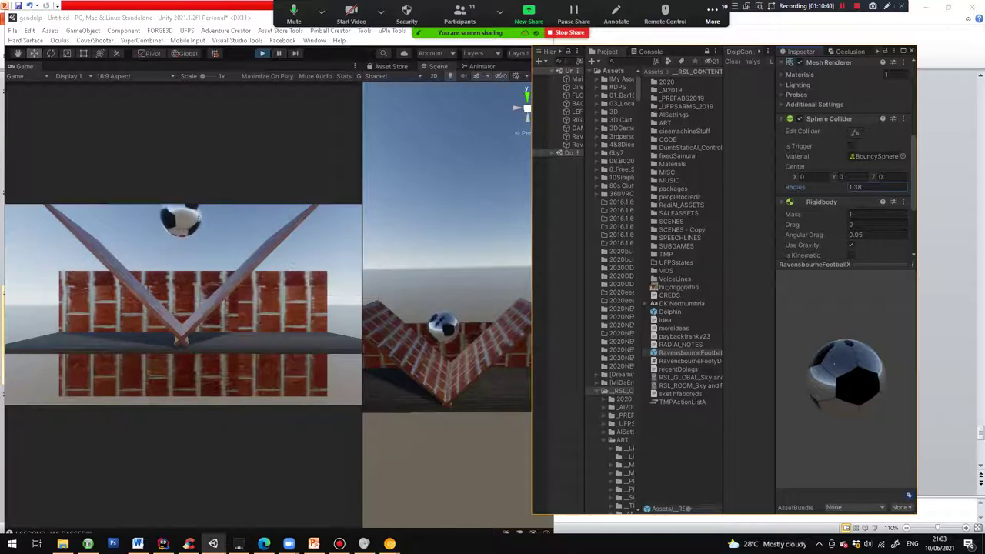
pyautogui.click(576, 111)
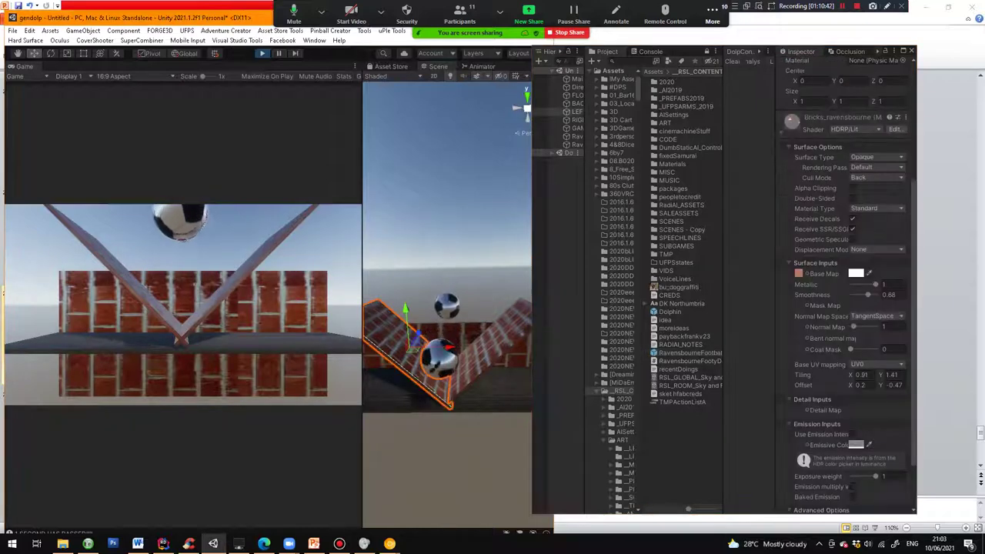
pyautogui.click(576, 120)
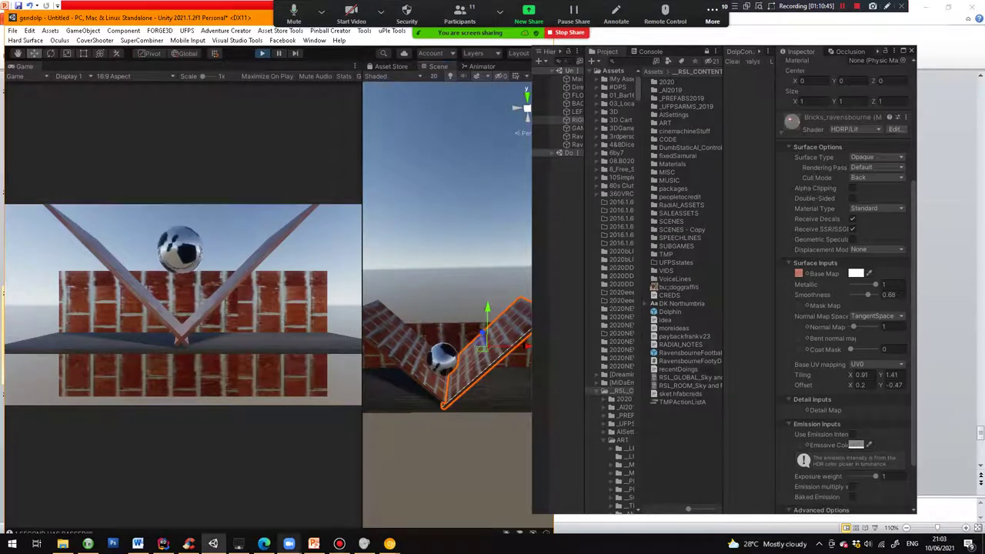
# Switch to PowerPoint to show slide 26 with the additional build task, and return to Unity to open the Build Settings.
pyautogui.hotkey('alt', 'Tab')
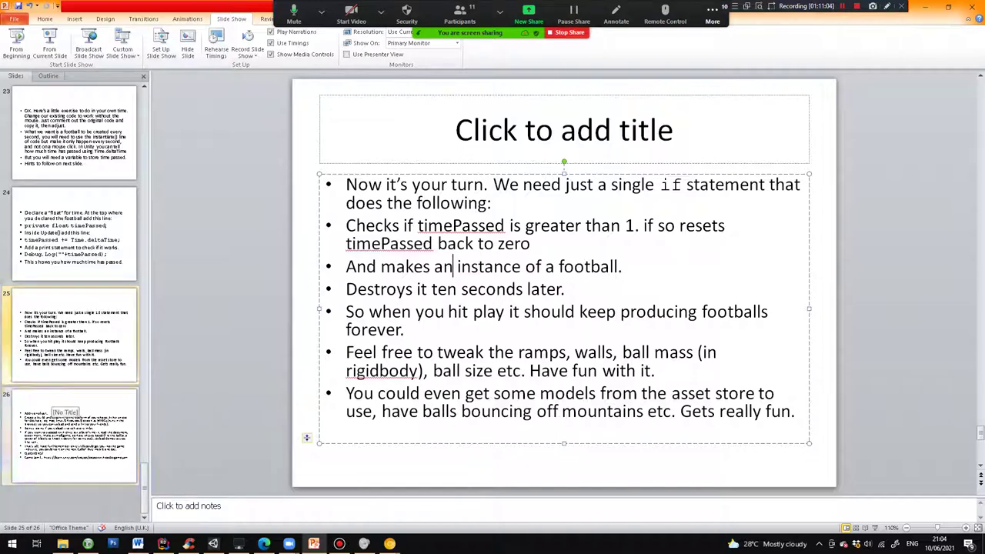
pyautogui.click(74, 436)
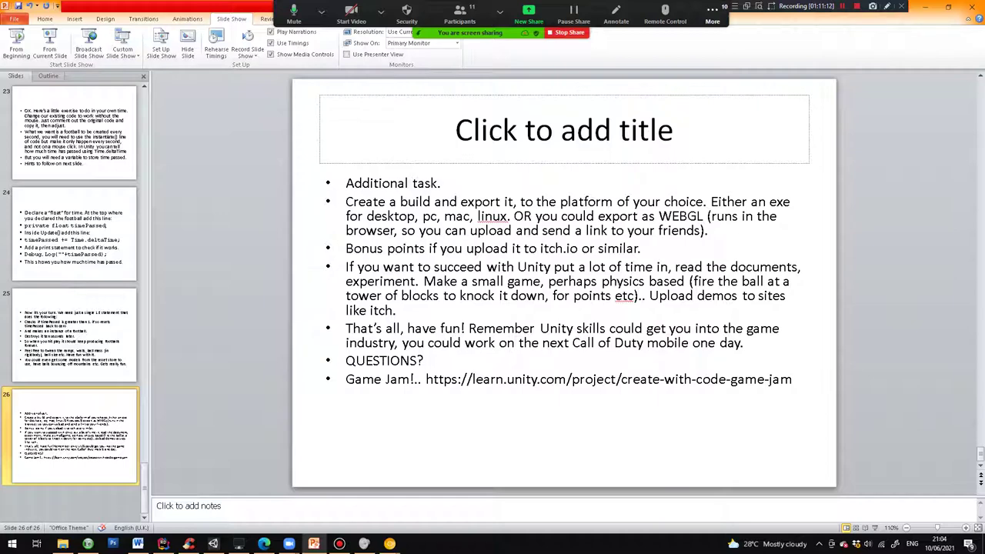
pyautogui.click(213, 544)
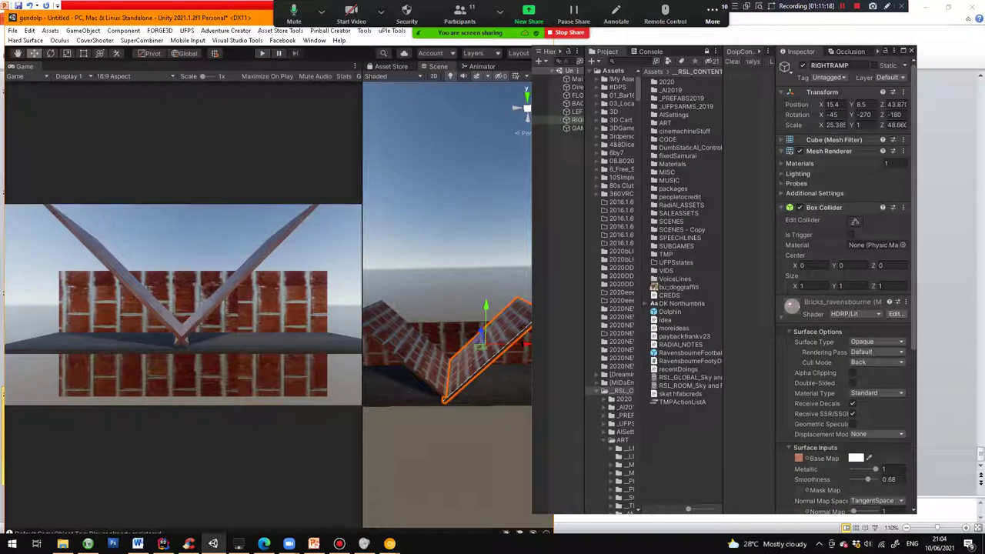
pyautogui.click(12, 30)
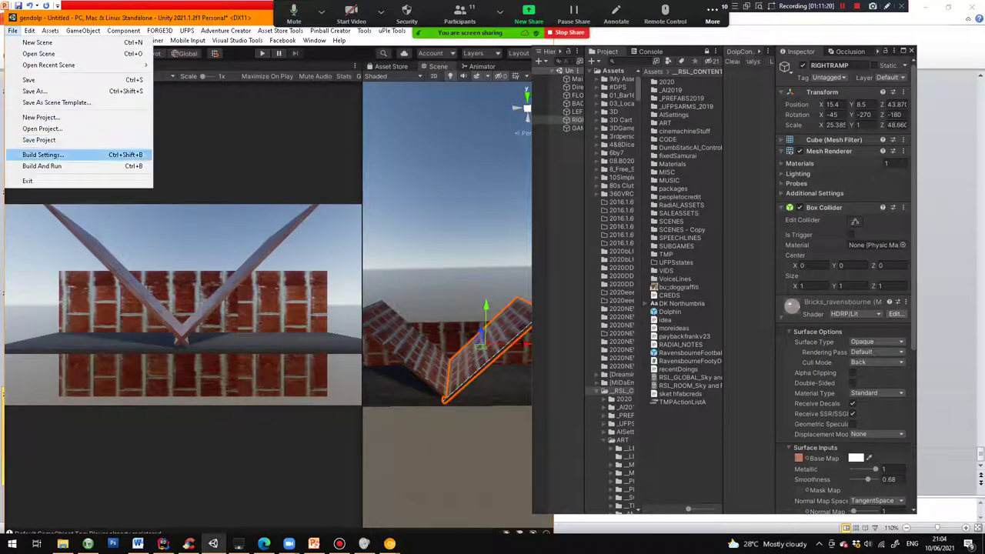
pyautogui.click(43, 154)
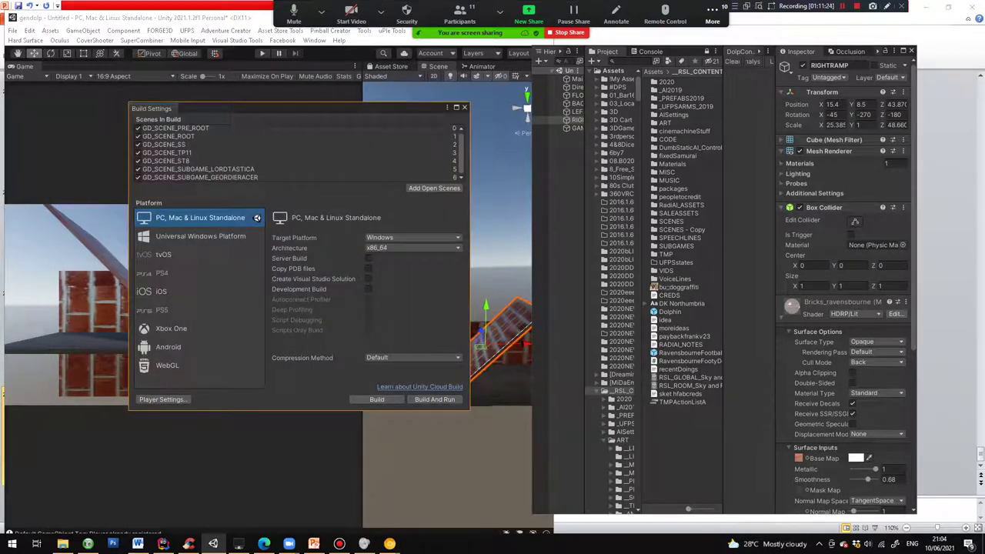
pyautogui.click(434, 188)
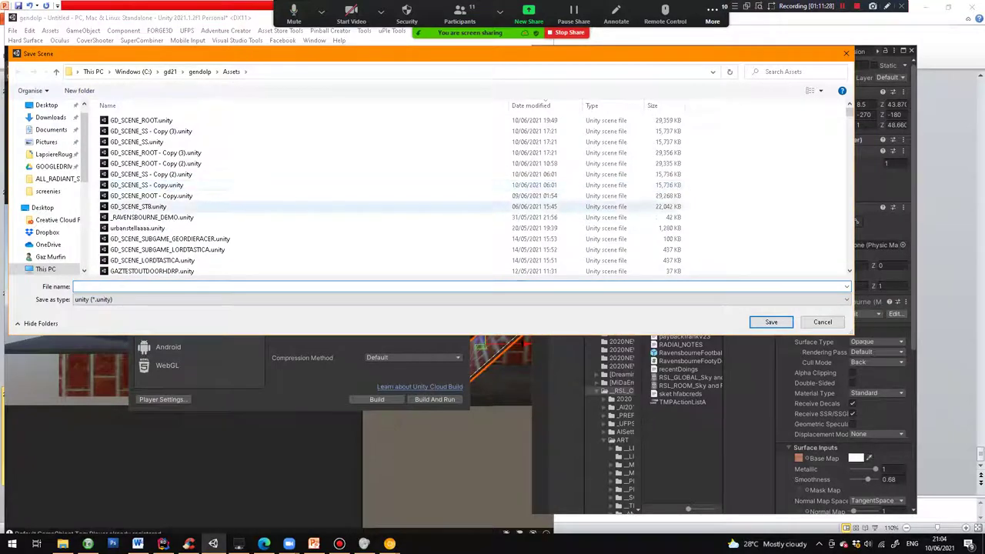
pyautogui.click(823, 322)
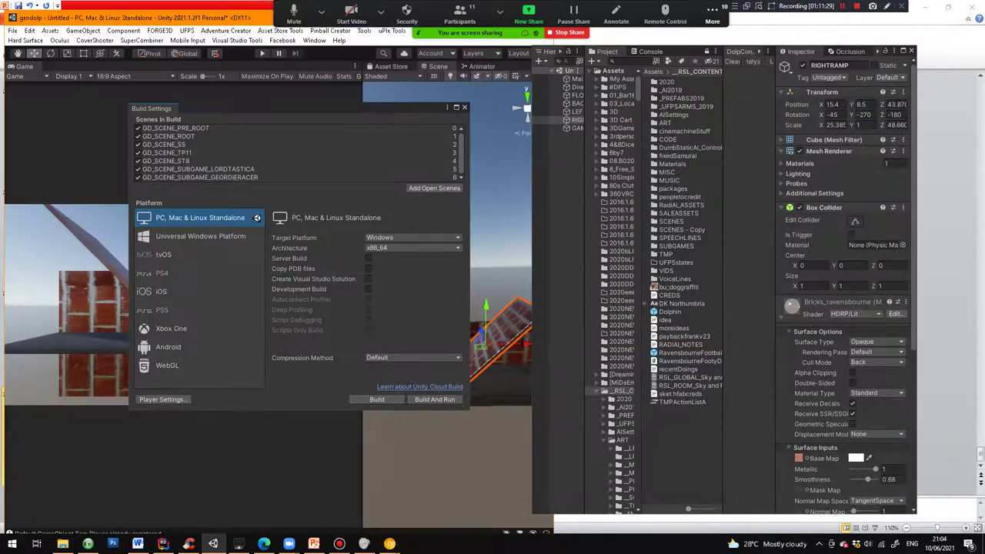
pyautogui.click(434, 188)
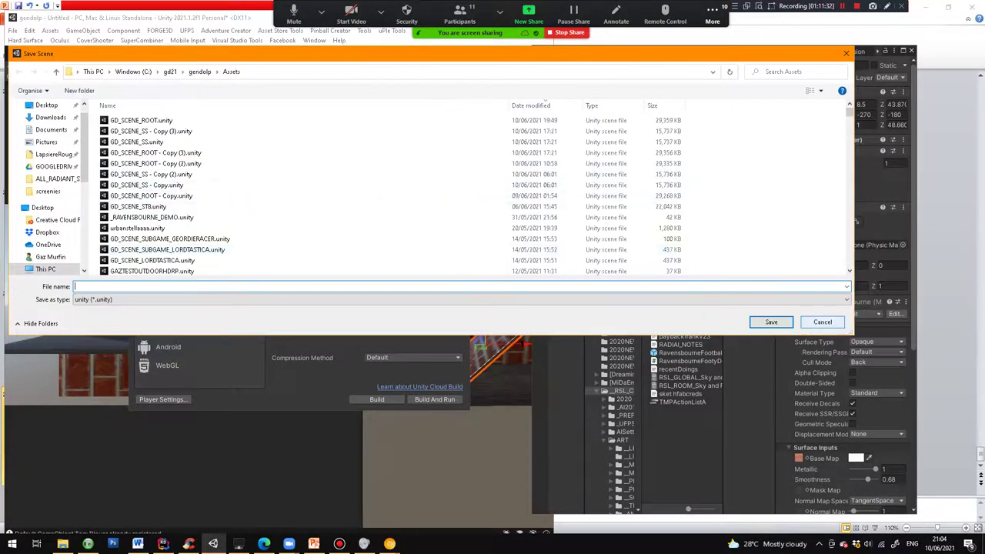
pyautogui.click(823, 321)
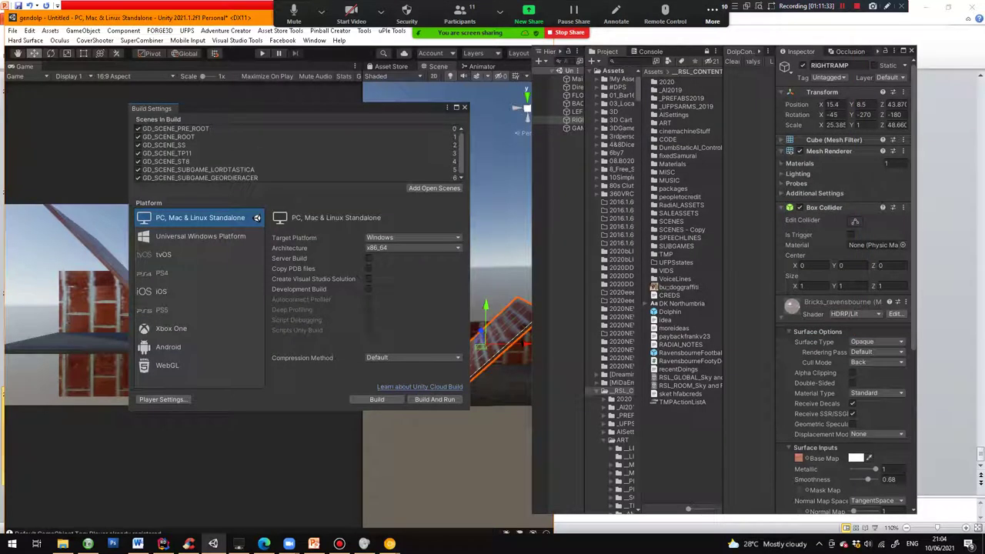
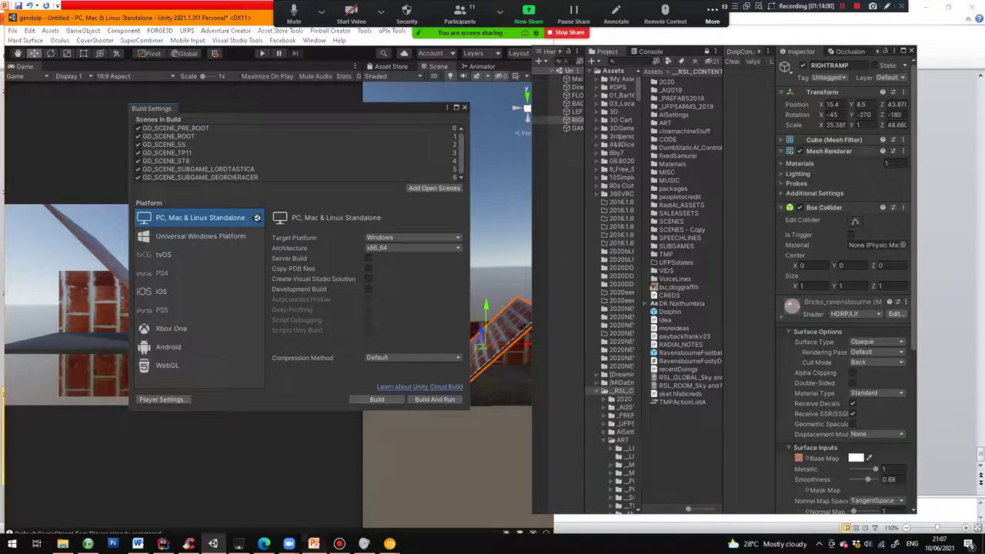
# Highlight the Game Jam link on slide 26 in PowerPoint and look through Unity's Create with Code: Game Jam page in the browser.
pyautogui.click(314, 544)
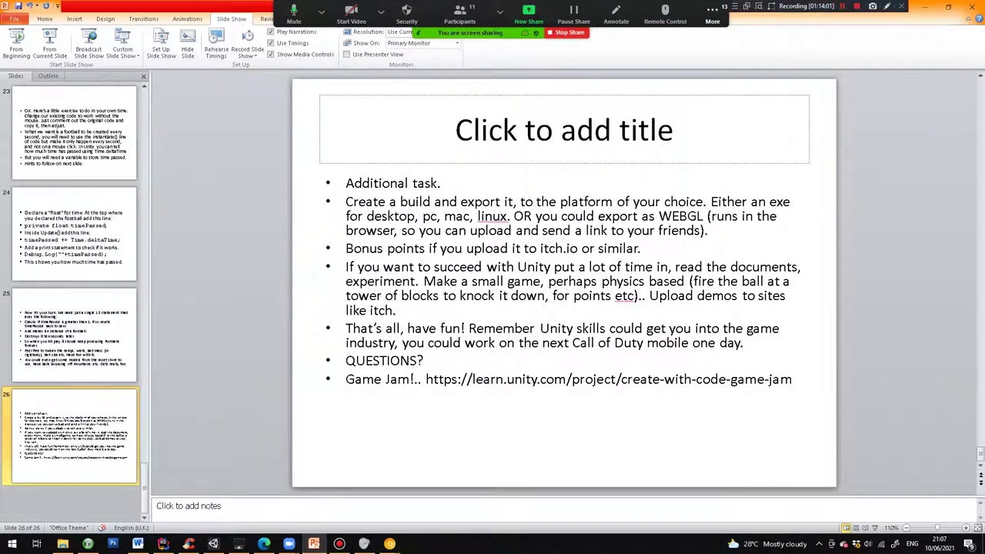
pyautogui.moveTo(346, 379); pyautogui.dragTo(796, 380)
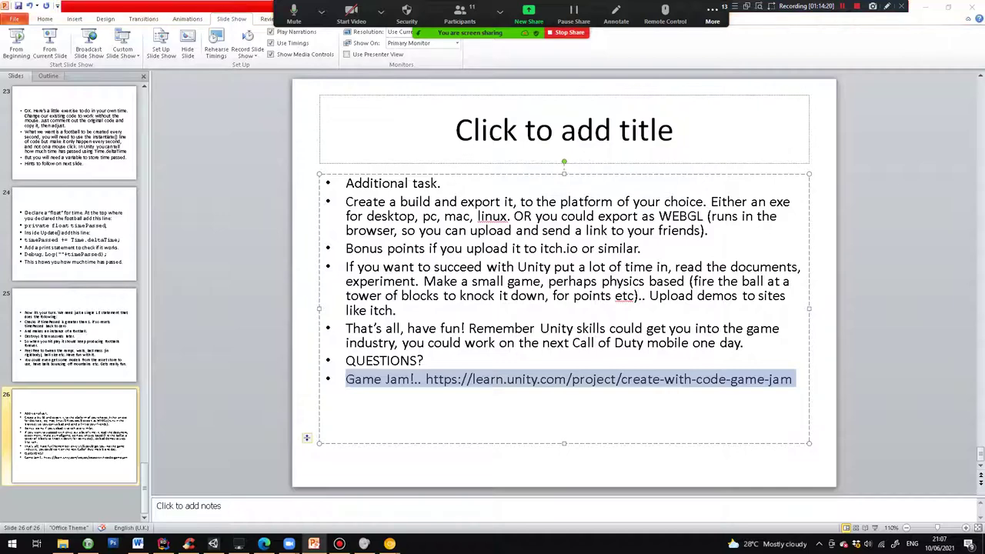
pyautogui.hotkey('alt', 'Tab')
pyautogui.scroll(4, 585, 308)
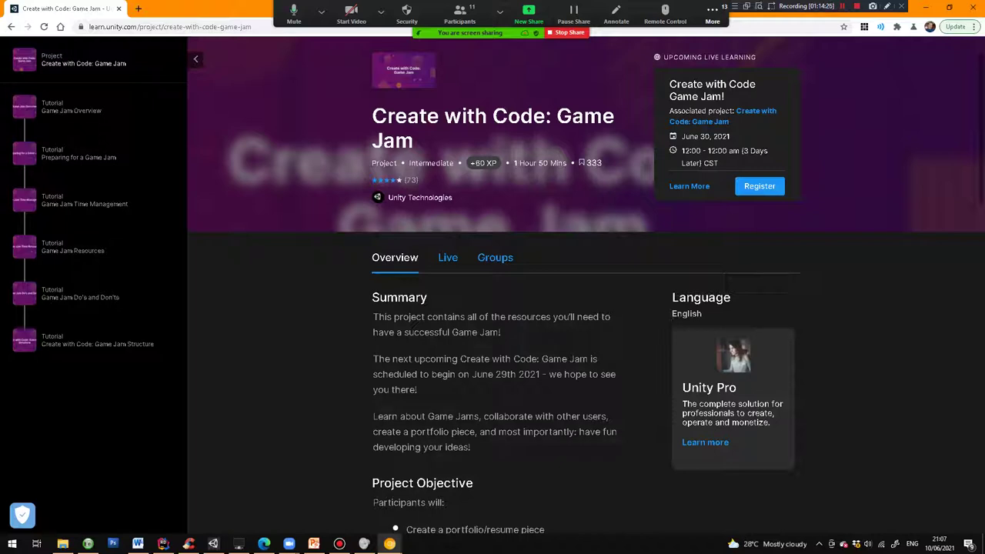
pyautogui.scroll(1, 585, 307)
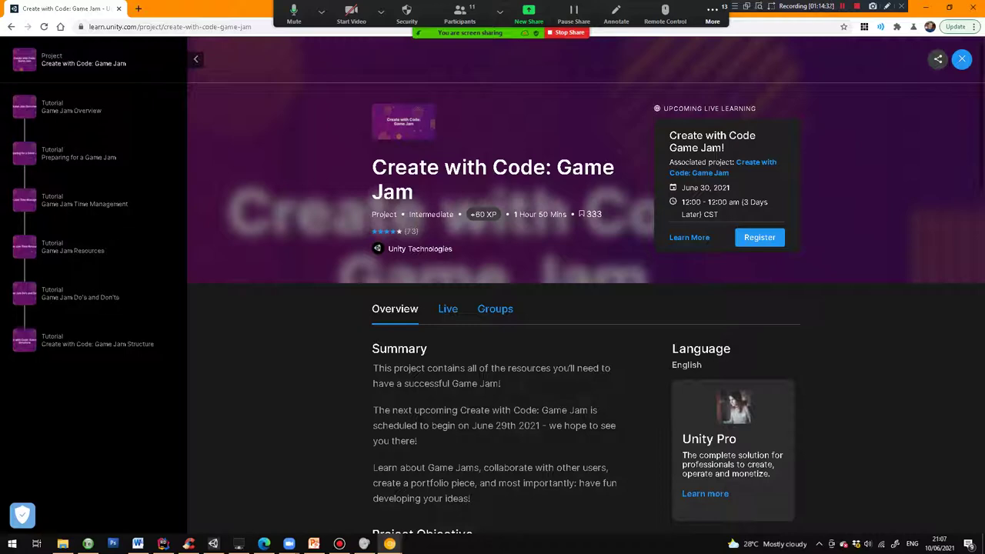
pyautogui.scroll(-5, 585, 308)
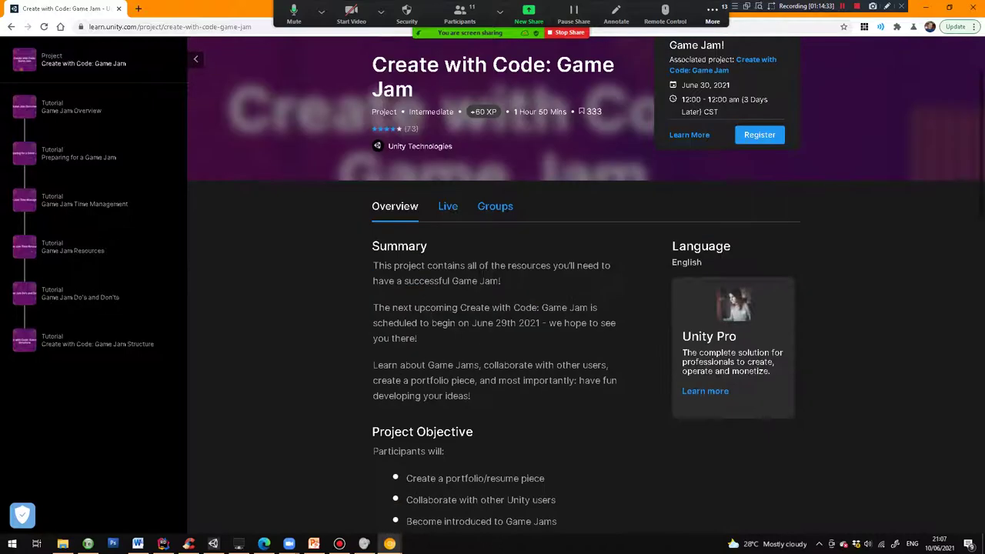
pyautogui.scroll(-2, 585, 307)
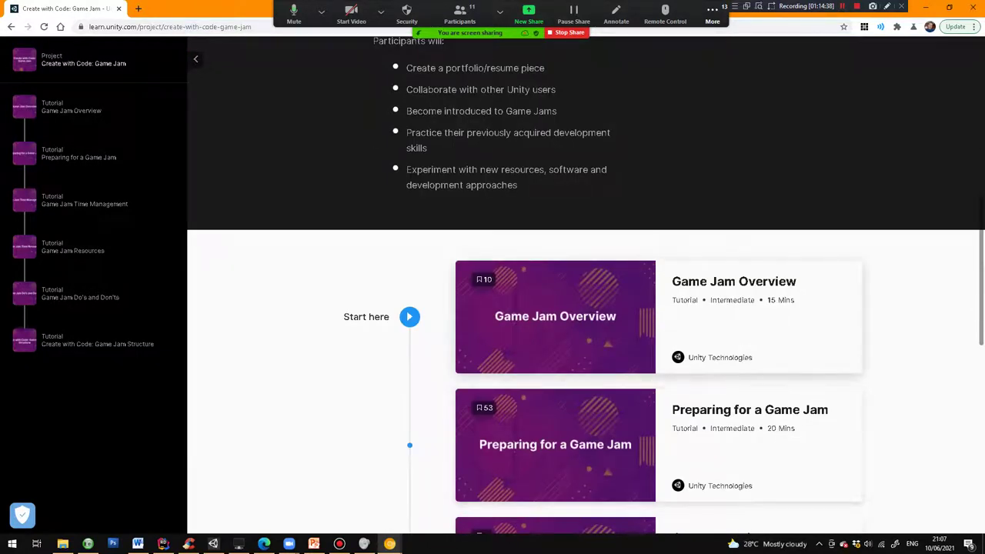
pyautogui.scroll(-2, 585, 308)
pyautogui.scroll(-2, 585, 308)
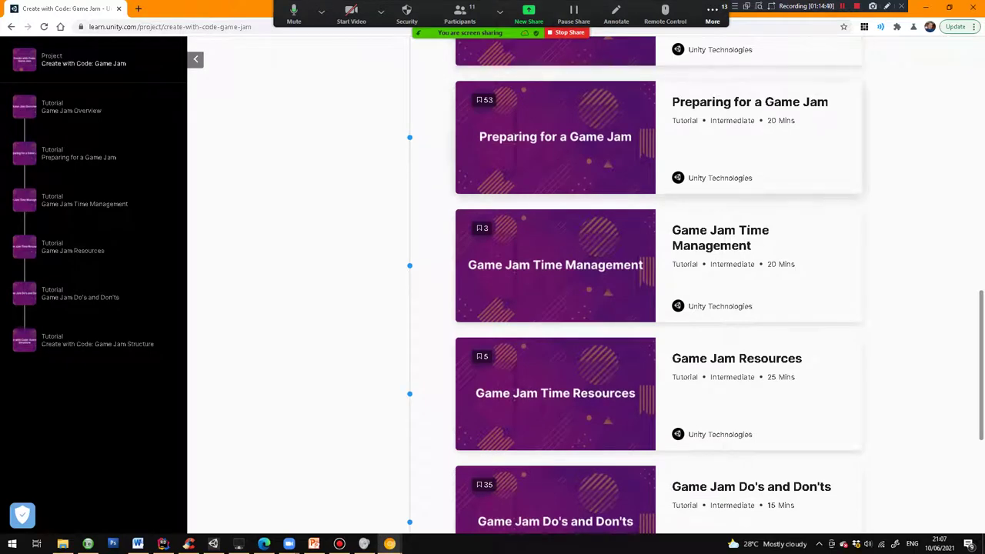
pyautogui.scroll(-2, 585, 308)
pyautogui.scroll(-5, 585, 308)
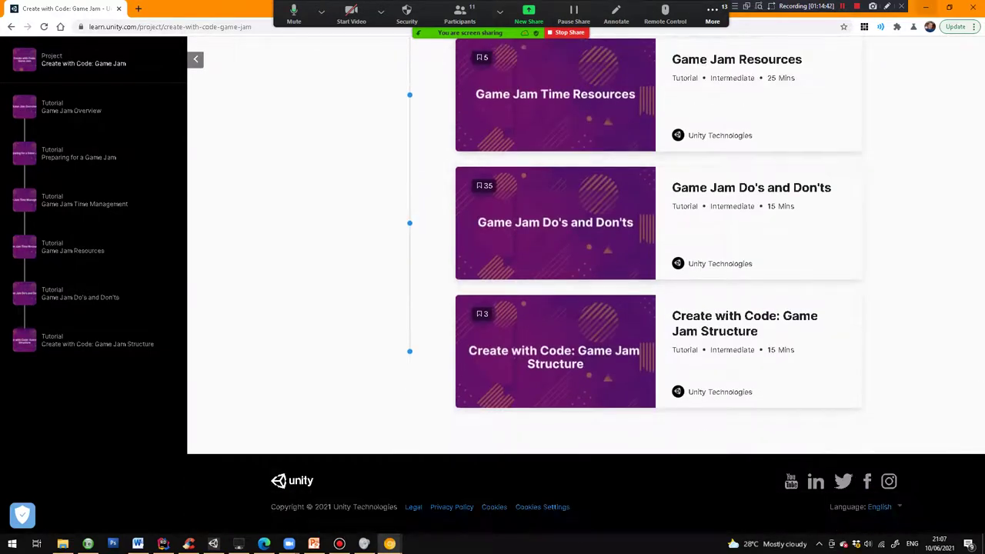
# Return to PowerPoint and highlight the advice about putting a lot of time into Unity on slide 26.
pyautogui.hotkey('alt', 'Tab')
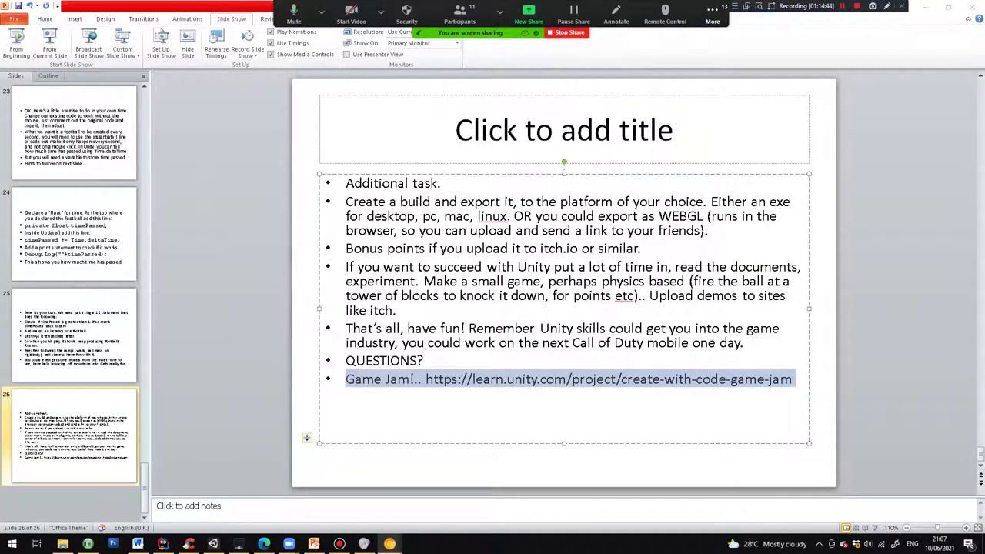
pyautogui.click(447, 248)
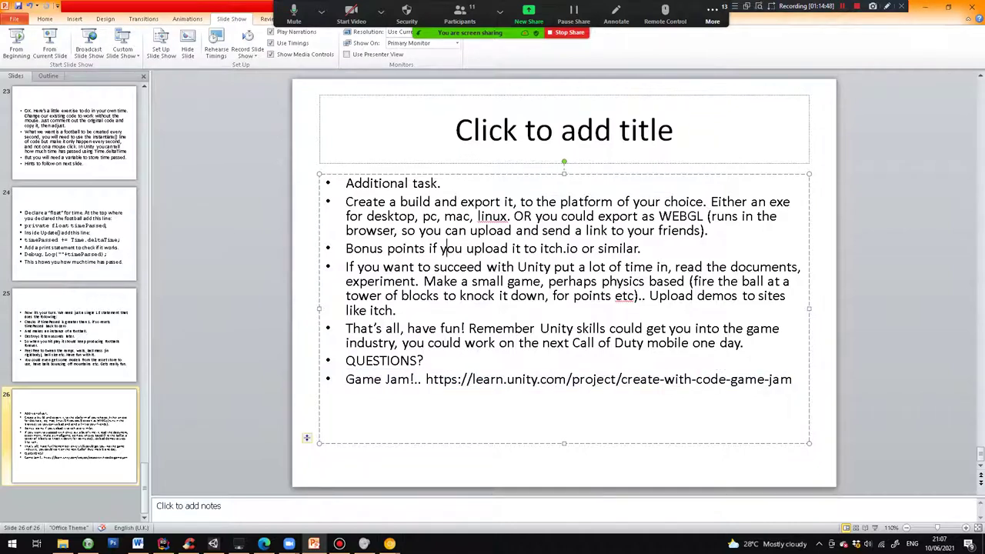
pyautogui.moveTo(417, 267); pyautogui.dragTo(669, 266)
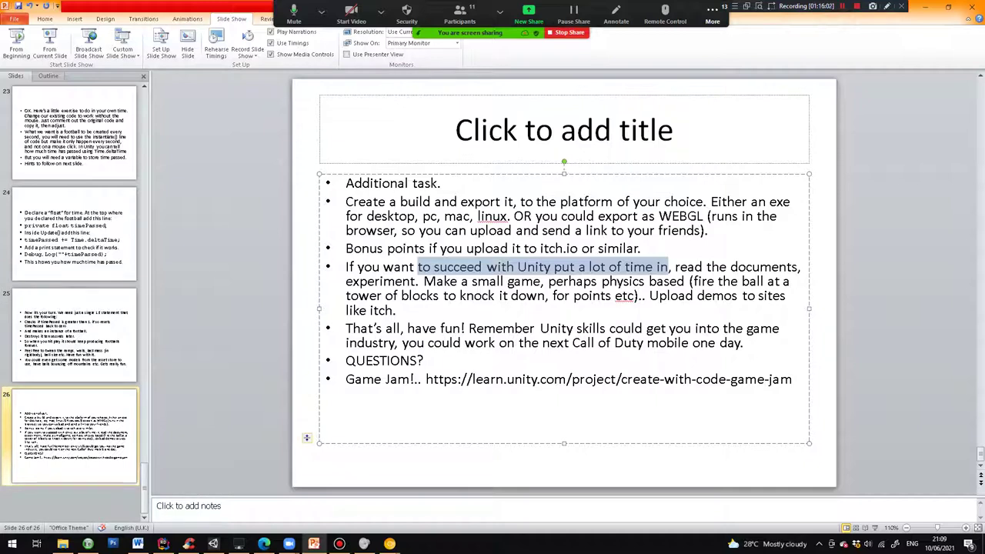
pyautogui.click(463, 216)
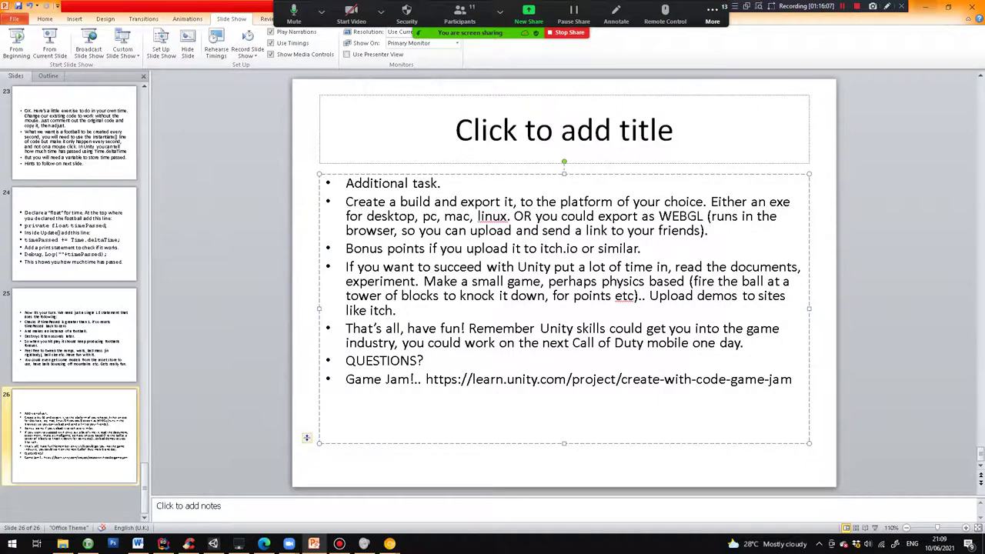
# Switch to Unity, close the Build Settings window, and check the meeting's participants list in Zoom.
pyautogui.hotkey('alt', 'Tab')
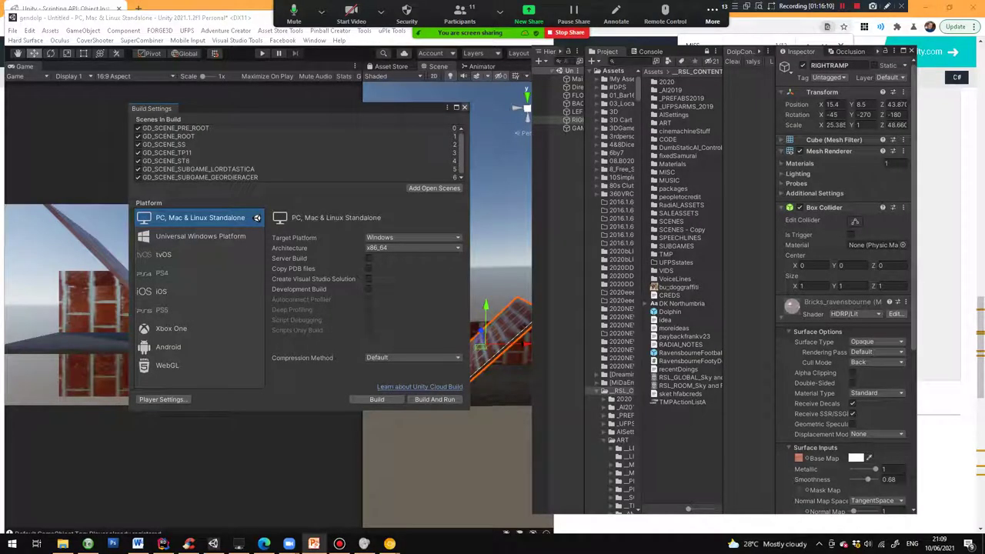
pyautogui.click(464, 107)
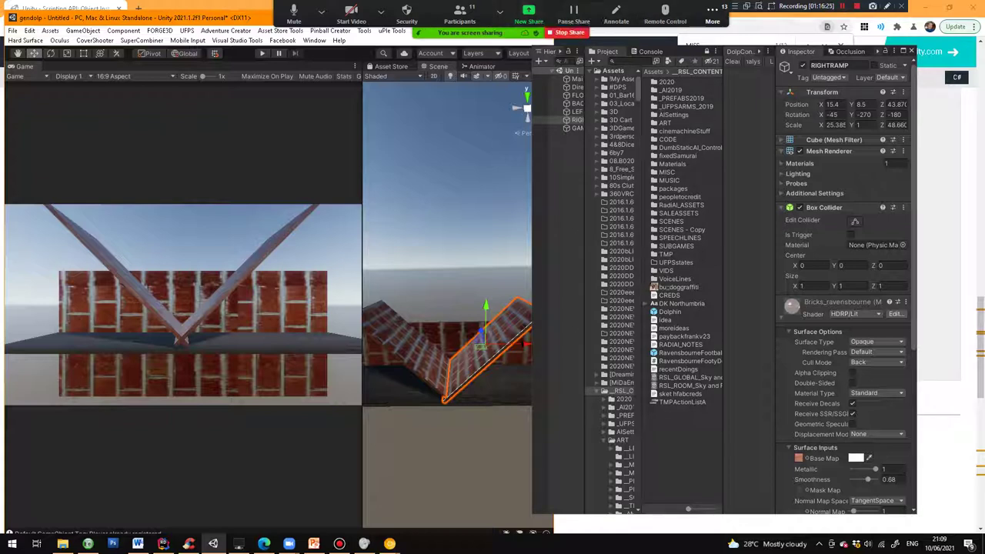
pyautogui.click(460, 14)
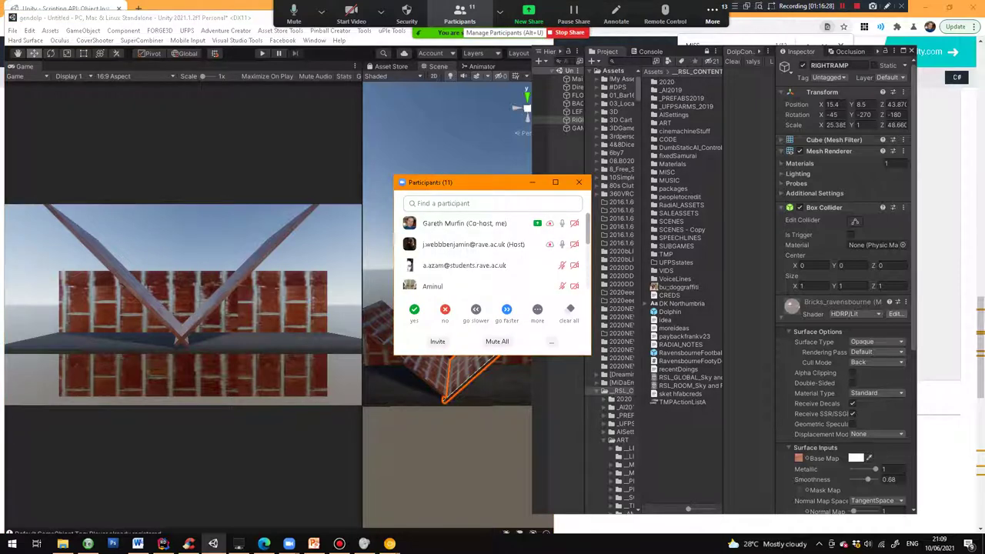
pyautogui.click(579, 182)
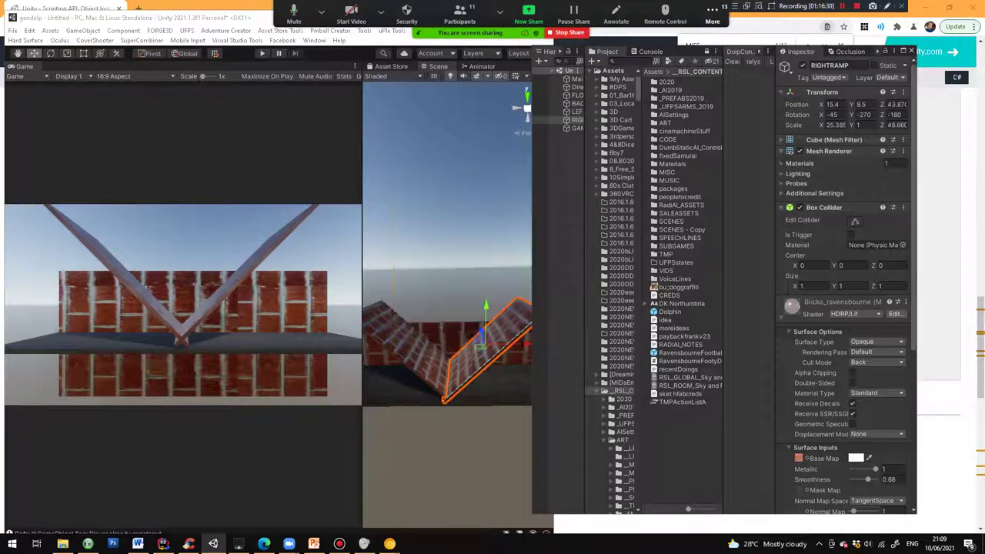
# Bring up the main Zoom window, look at its Chat section, and minimize the window to return to Unity.
pyautogui.click(321, 11)
pyautogui.click(380, 11)
pyautogui.press('Escape')
pyautogui.moveTo(288, 544)
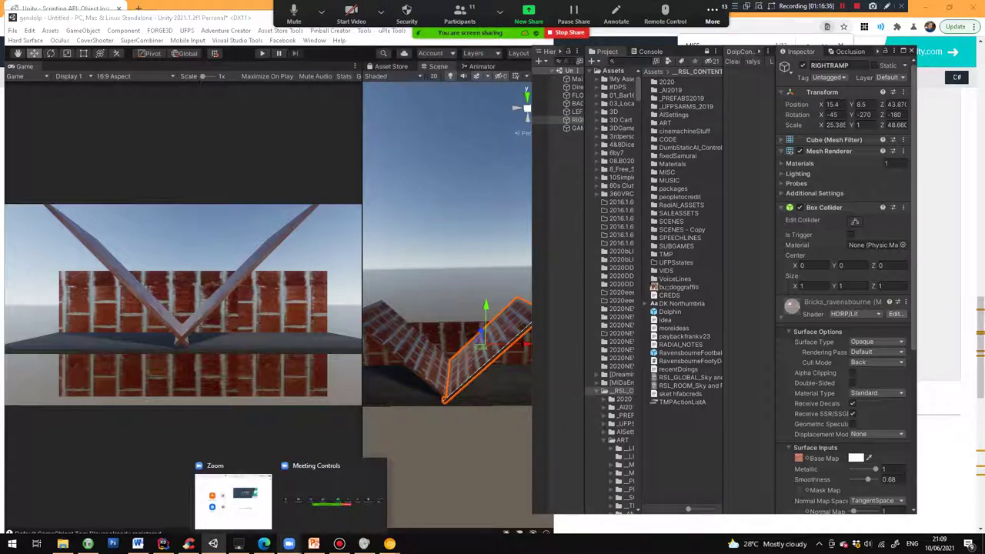
pyautogui.click(233, 500)
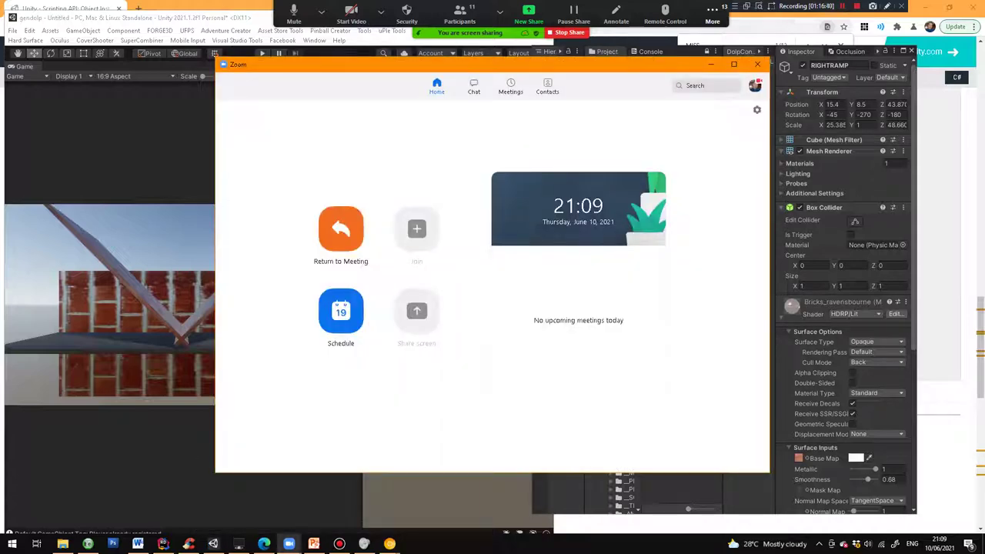
pyautogui.click(474, 86)
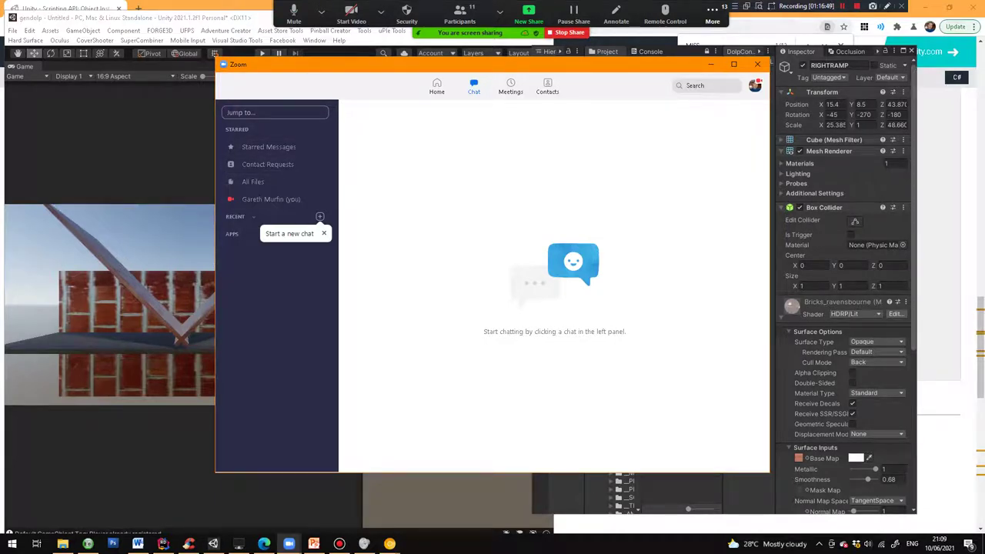
pyautogui.click(710, 65)
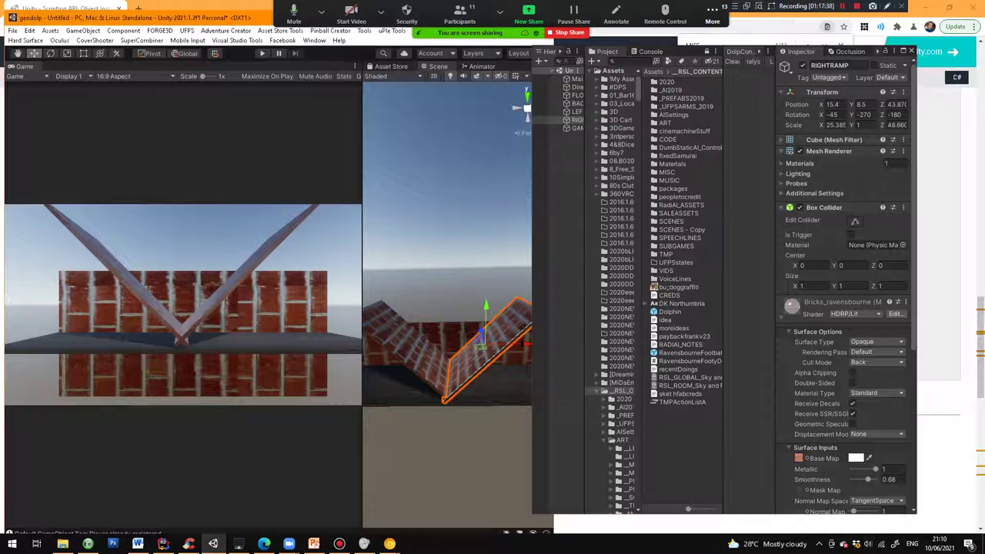
# Widen the Scene view in Unity and examine the brick ramps, floor and back wall from several angles.
pyautogui.moveTo(363, 293); pyautogui.dragTo(330, 293)
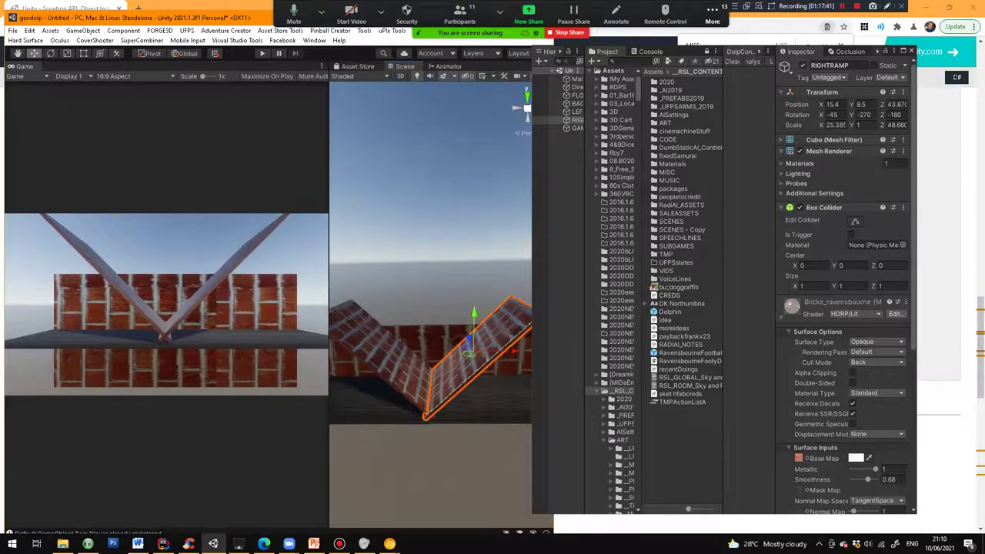
pyautogui.scroll(-3, 431, 308)
pyautogui.scroll(3, 431, 308)
pyautogui.moveTo(431, 354); pyautogui.dragTo(465, 339, button='middle')
pyautogui.scroll(-4, 454, 331)
pyautogui.keyDown('alt'); pyautogui.moveTo(454, 324); pyautogui.dragTo(439, 362); pyautogui.keyUp('alt')
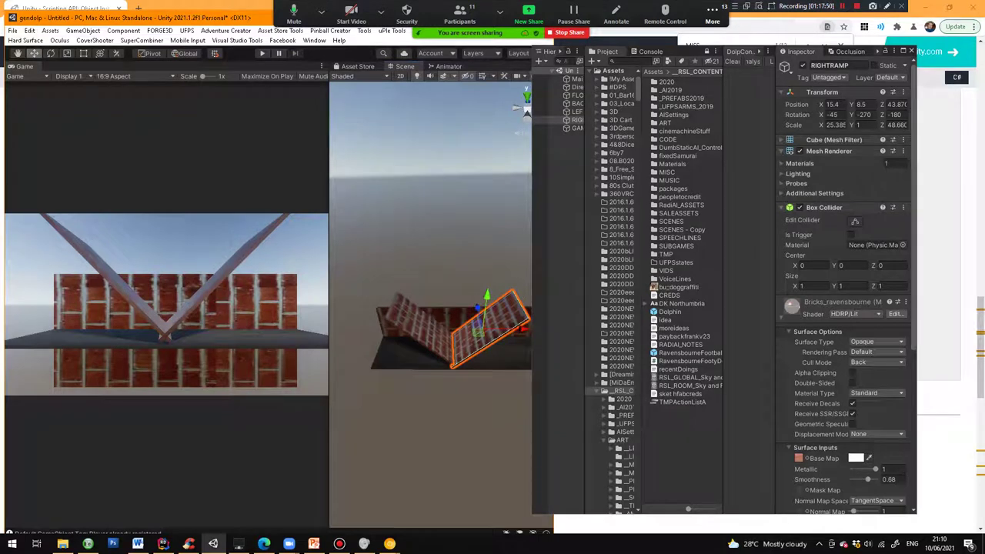
pyautogui.scroll(3, 431, 331)
pyautogui.keyDown('alt'); pyautogui.moveTo(431, 338); pyautogui.dragTo(435, 317); pyautogui.keyUp('alt')
pyautogui.moveTo(439, 304); pyautogui.dragTo(439, 304, button='right')
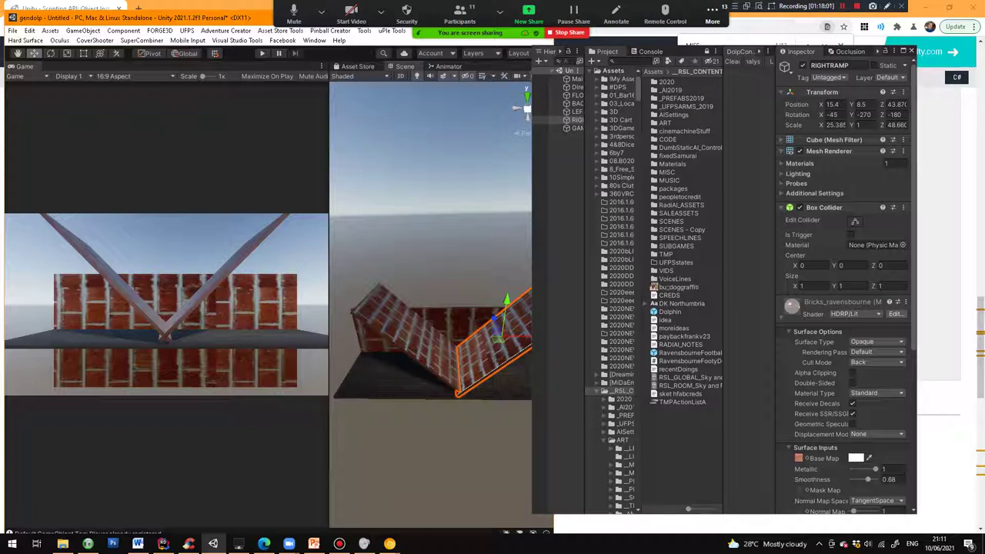
# Open Unity's Package Manager to view My Assets, and close it again.
pyautogui.moveTo(364, 543)
pyautogui.click(314, 41)
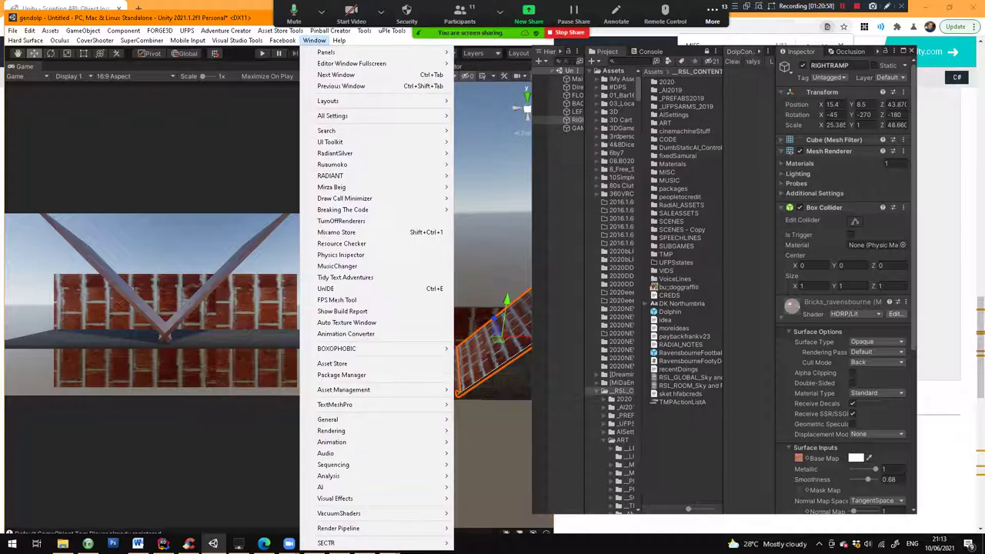
pyautogui.moveTo(343, 389)
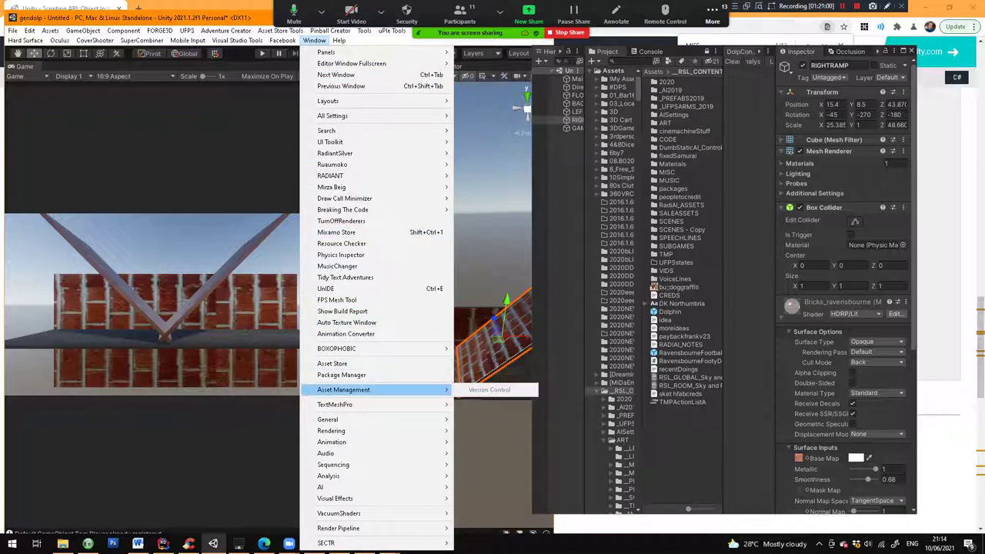
pyautogui.click(331, 363)
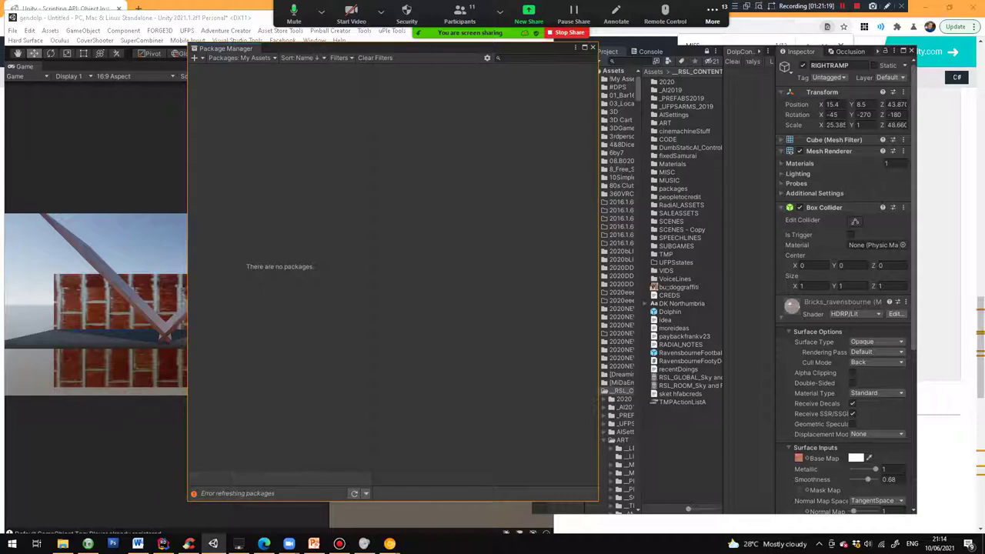
pyautogui.click(593, 47)
# Deselect the right ramp and widen the Hierarchy area to make more of the object names readable.
pyautogui.click(559, 307)
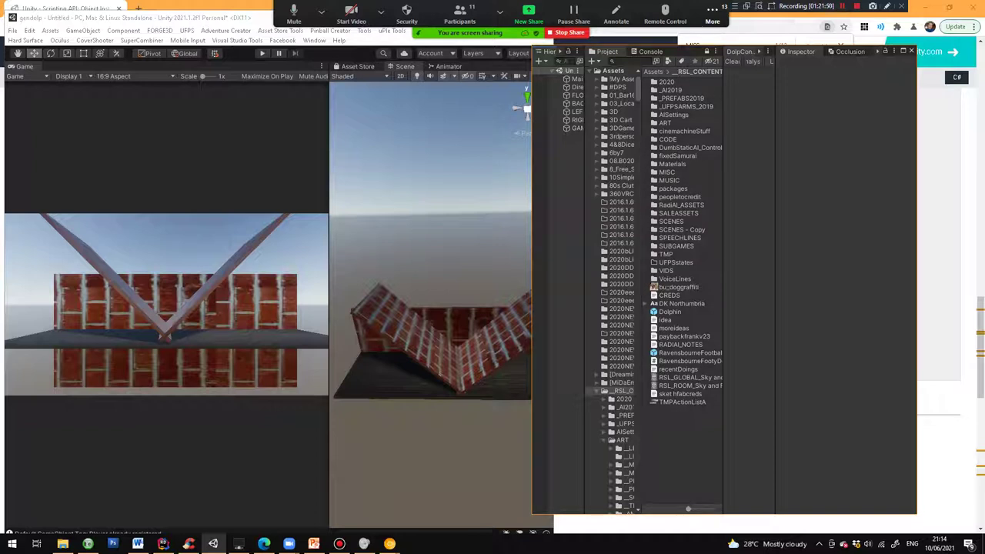
pyautogui.scroll(-3, 440, 304)
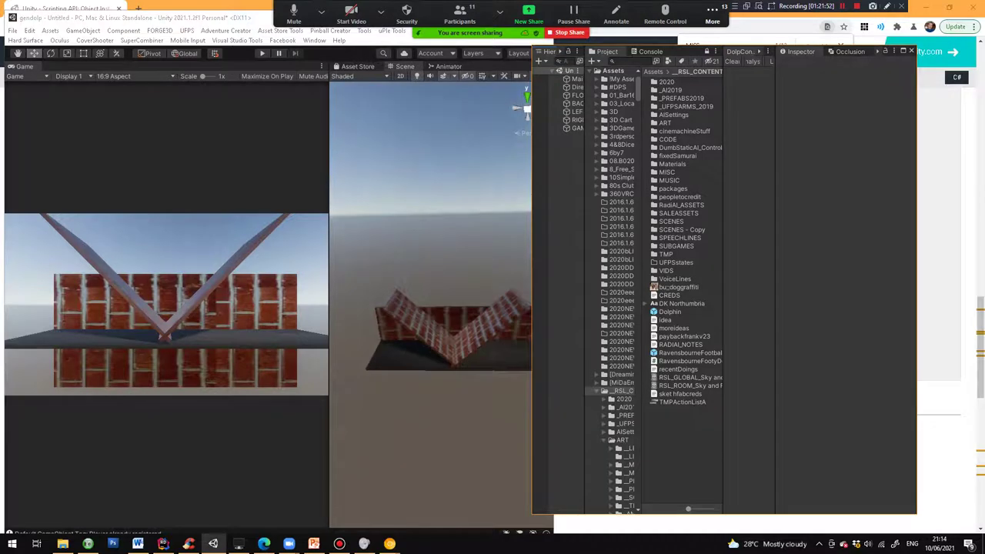
pyautogui.scroll(3, 431, 305)
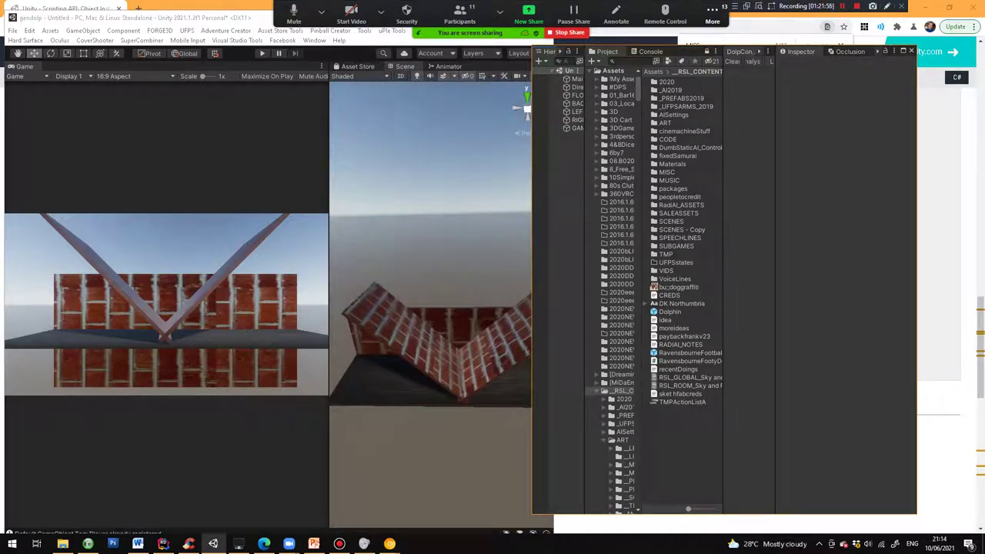
pyautogui.scroll(-1, 431, 305)
pyautogui.moveTo(585, 258); pyautogui.dragTo(605, 258)
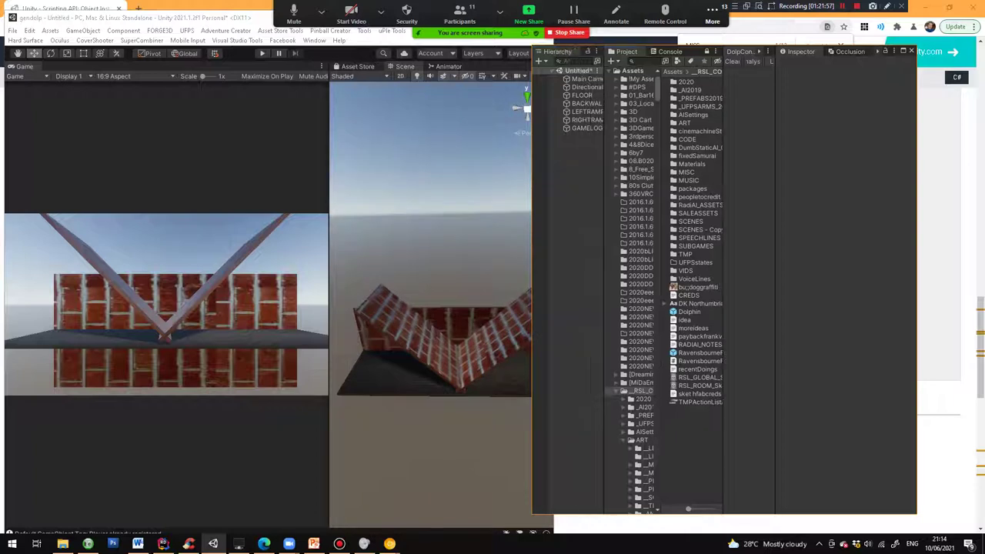
# Check Zoom's additional meeting options, show slide 26 with the additional task in PowerPoint, and return to Unity.
pyautogui.click(712, 14)
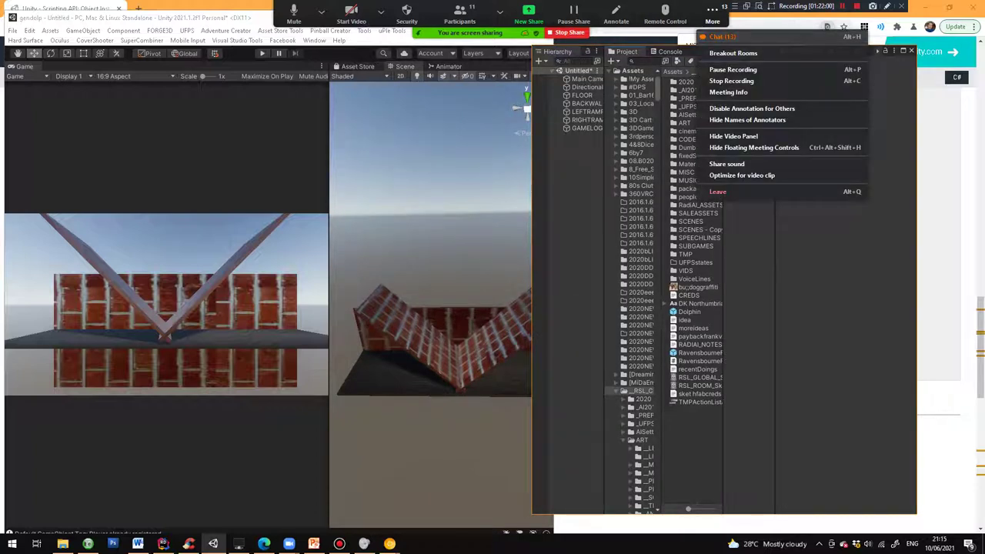
pyautogui.click(713, 14)
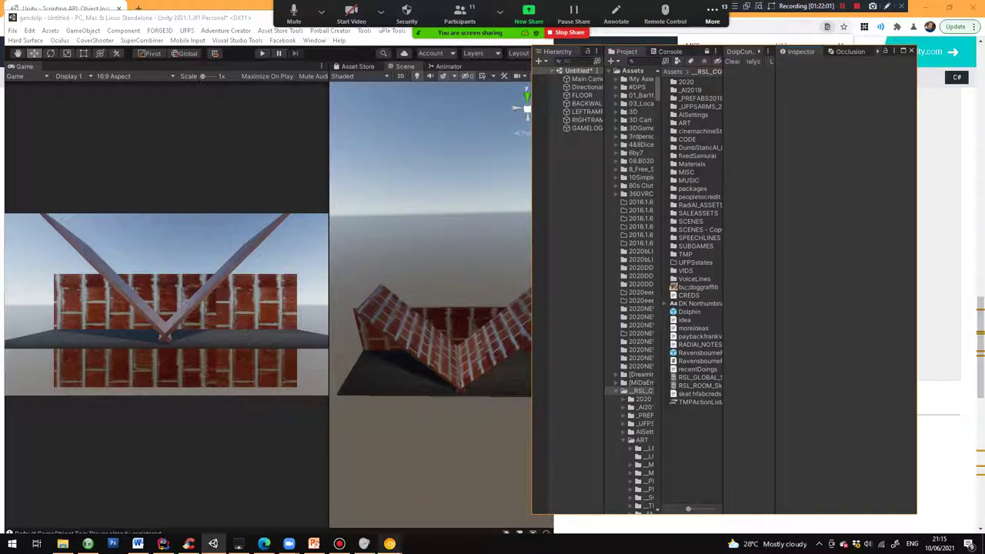
pyautogui.click(314, 543)
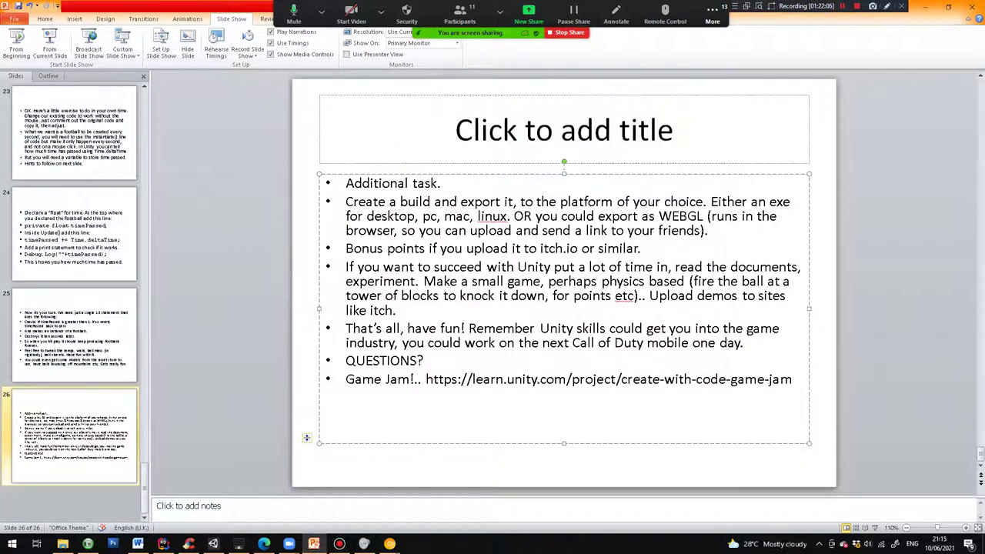
pyautogui.hotkey('alt', 'Tab')
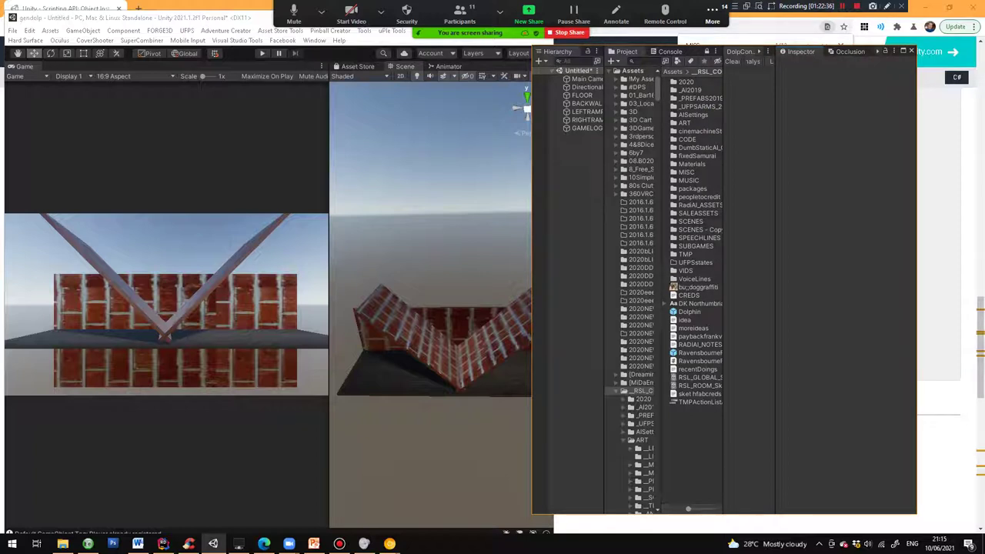
# Widen the floating Unity window holding the Hierarchy, Project and Inspector, and dismiss Zoom's Leave meeting notice.
pyautogui.moveTo(917, 308); pyautogui.dragTo(949, 308)
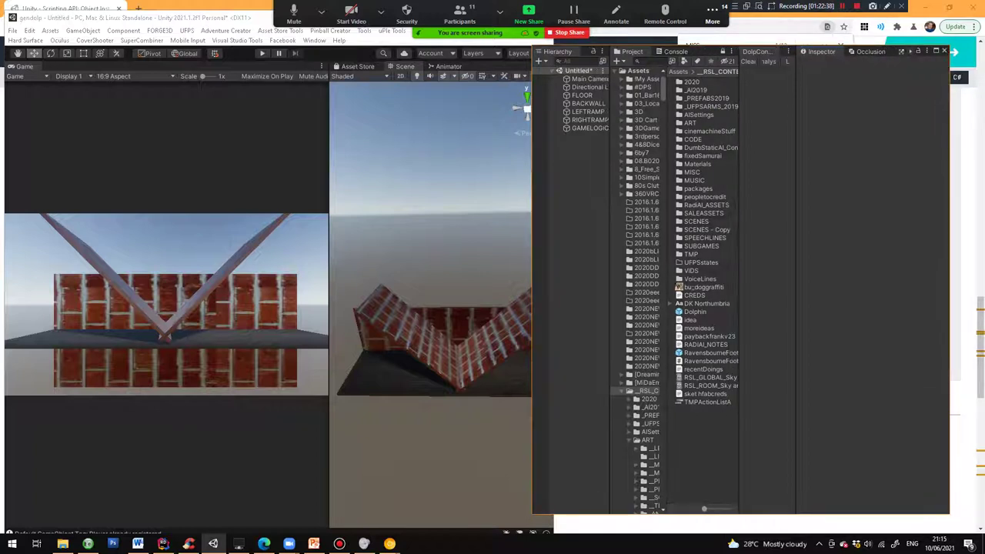
pyautogui.moveTo(770, 48); pyautogui.dragTo(852, 53)
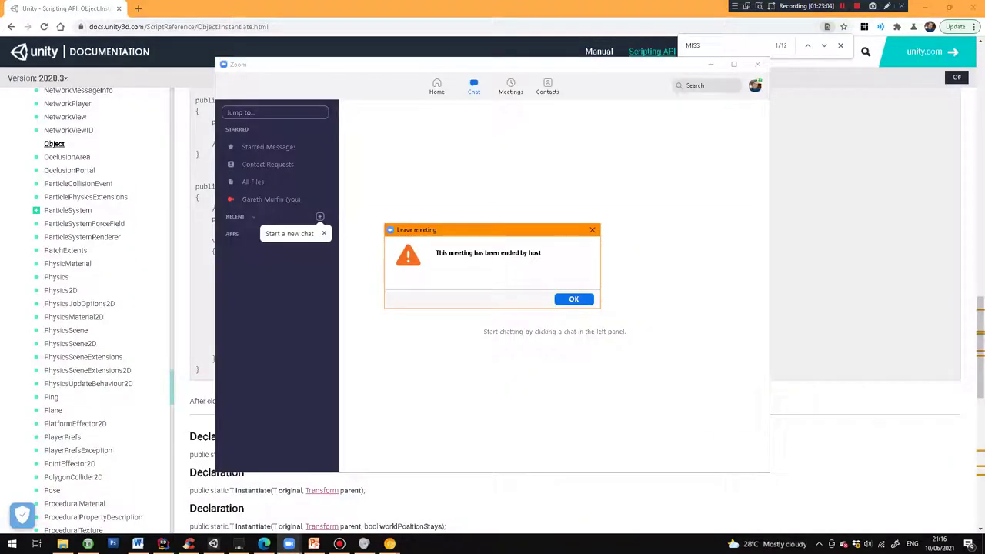
pyautogui.click(574, 300)
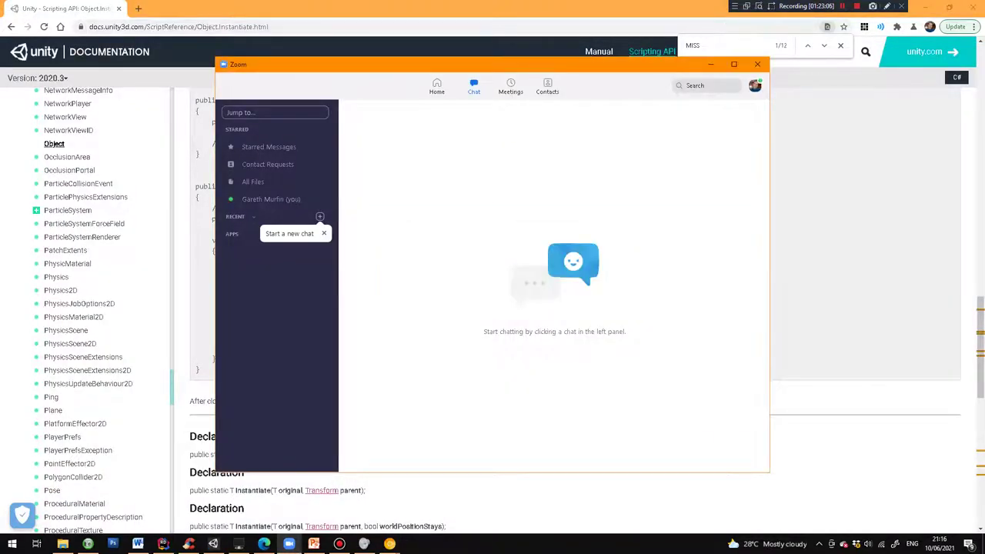